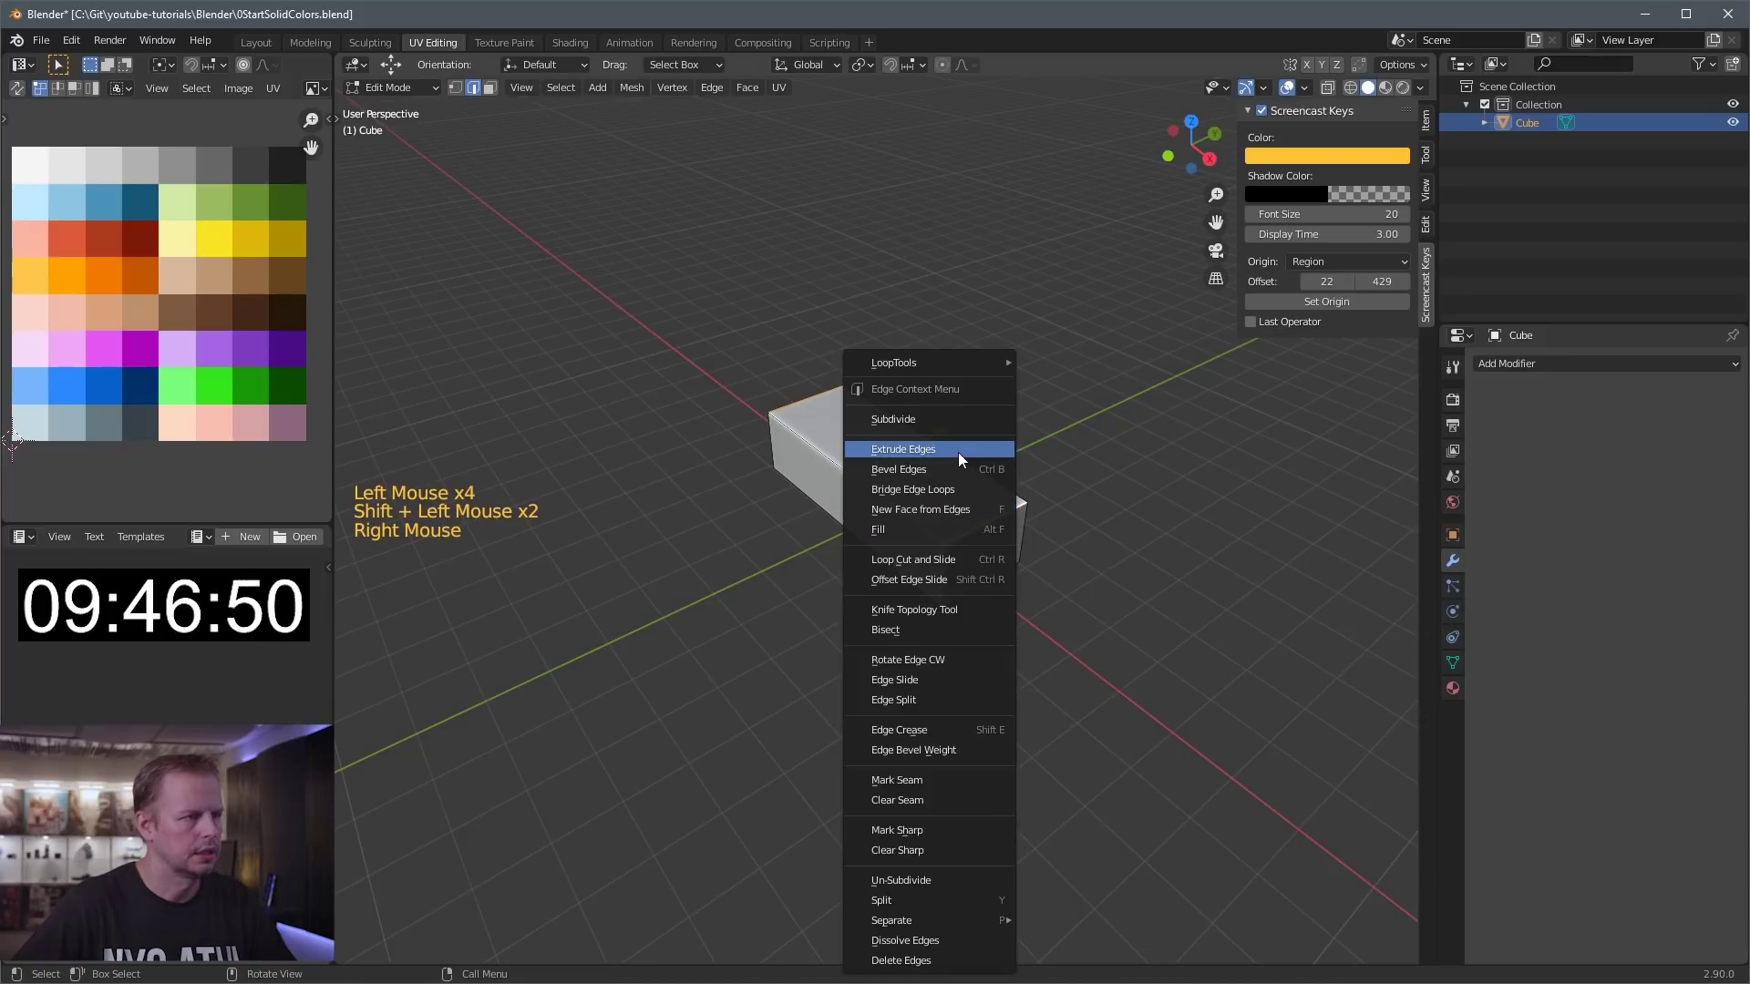
- Subdivide the selected box edges and raise the new central top edge about 0.64 m to form a pitched roof
left_click(948, 422)
key("2")
left_click(955, 501)
left_click_drag(897, 398, 901, 361)
- Add three centred loop cuts across the building's length and scale them closer together along the X axis
scroll(901, 365, "up", 2)
key("ctrl+r")
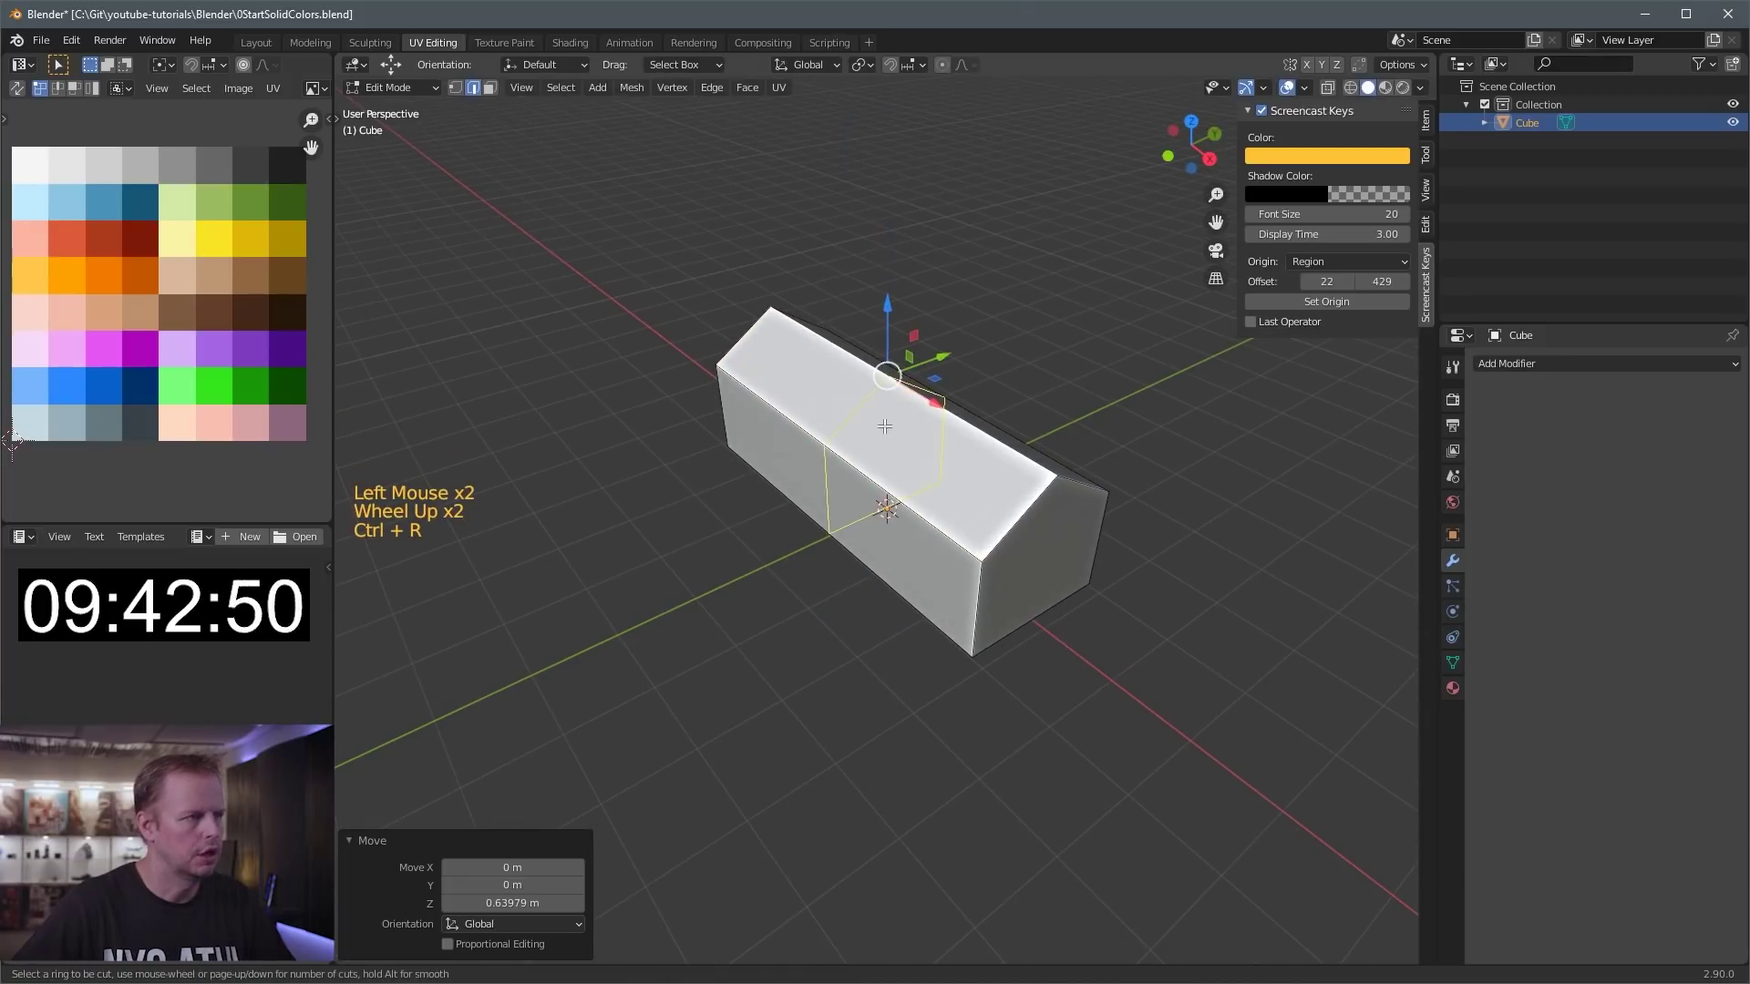
left_click(886, 426)
right_click(887, 425)
key("s")
key("x")
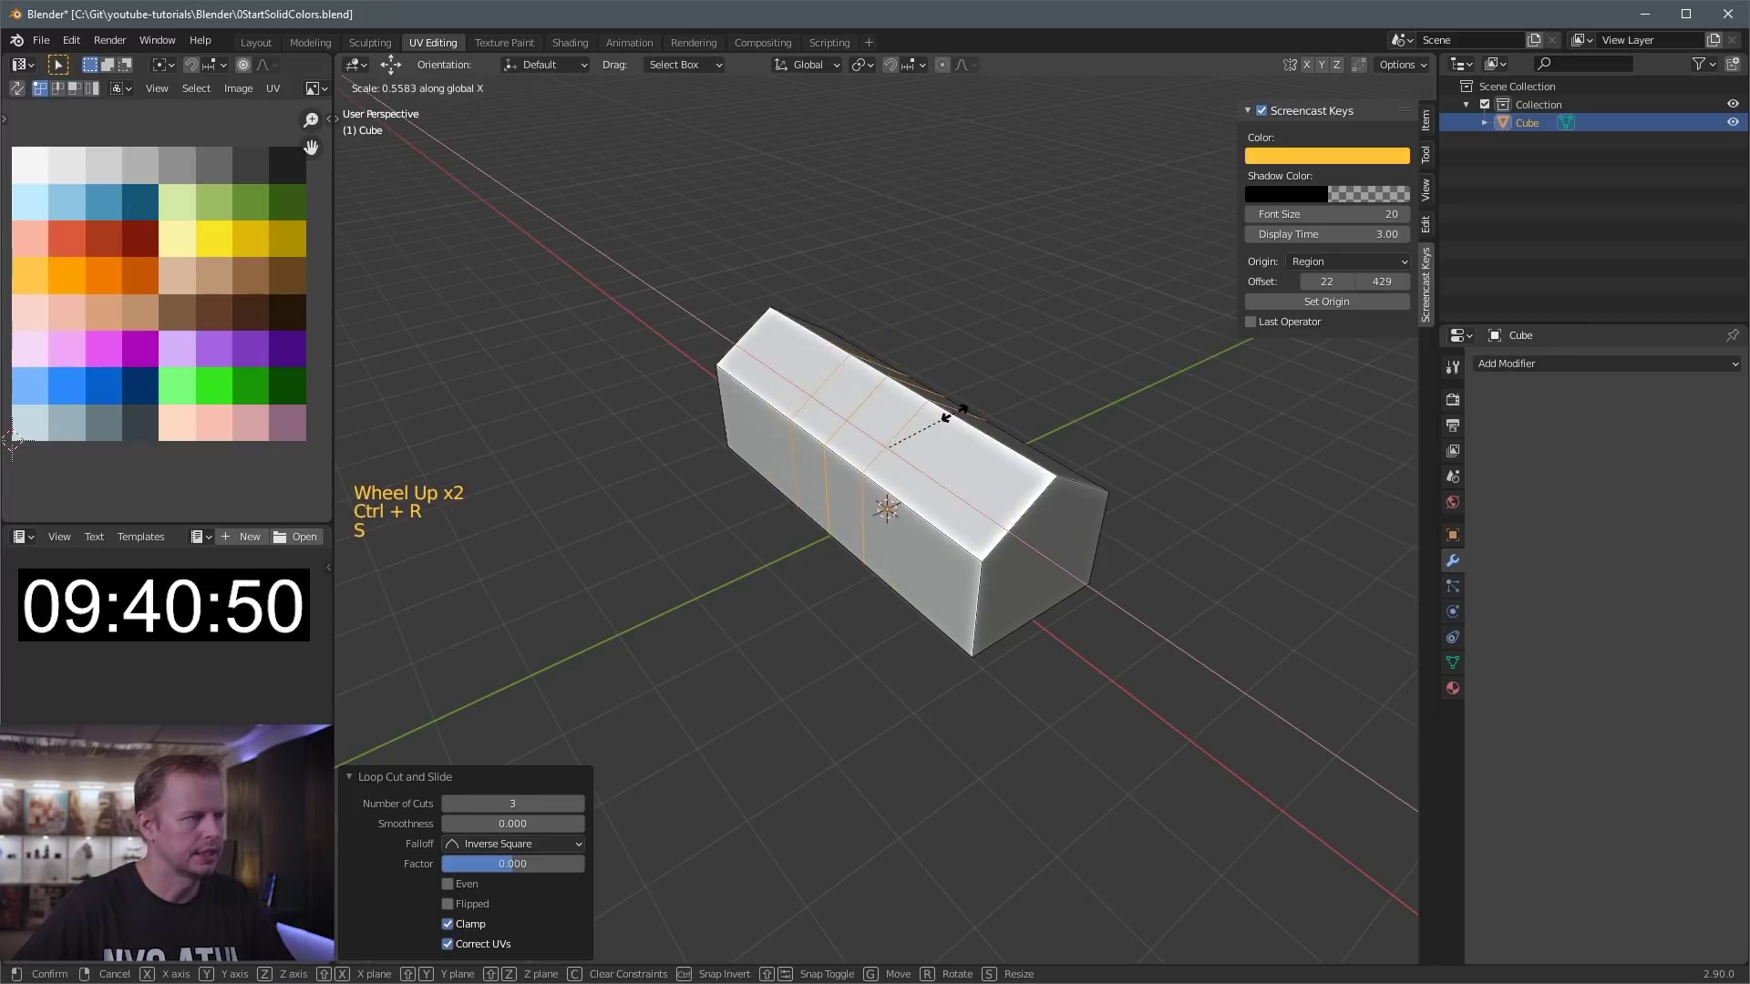
left_click(970, 421)
- Raise the middle vertex at the top of the long front wall about 0.58 m to form a gable
scroll(966, 419, "up", 2)
key("2")
left_click(843, 363)
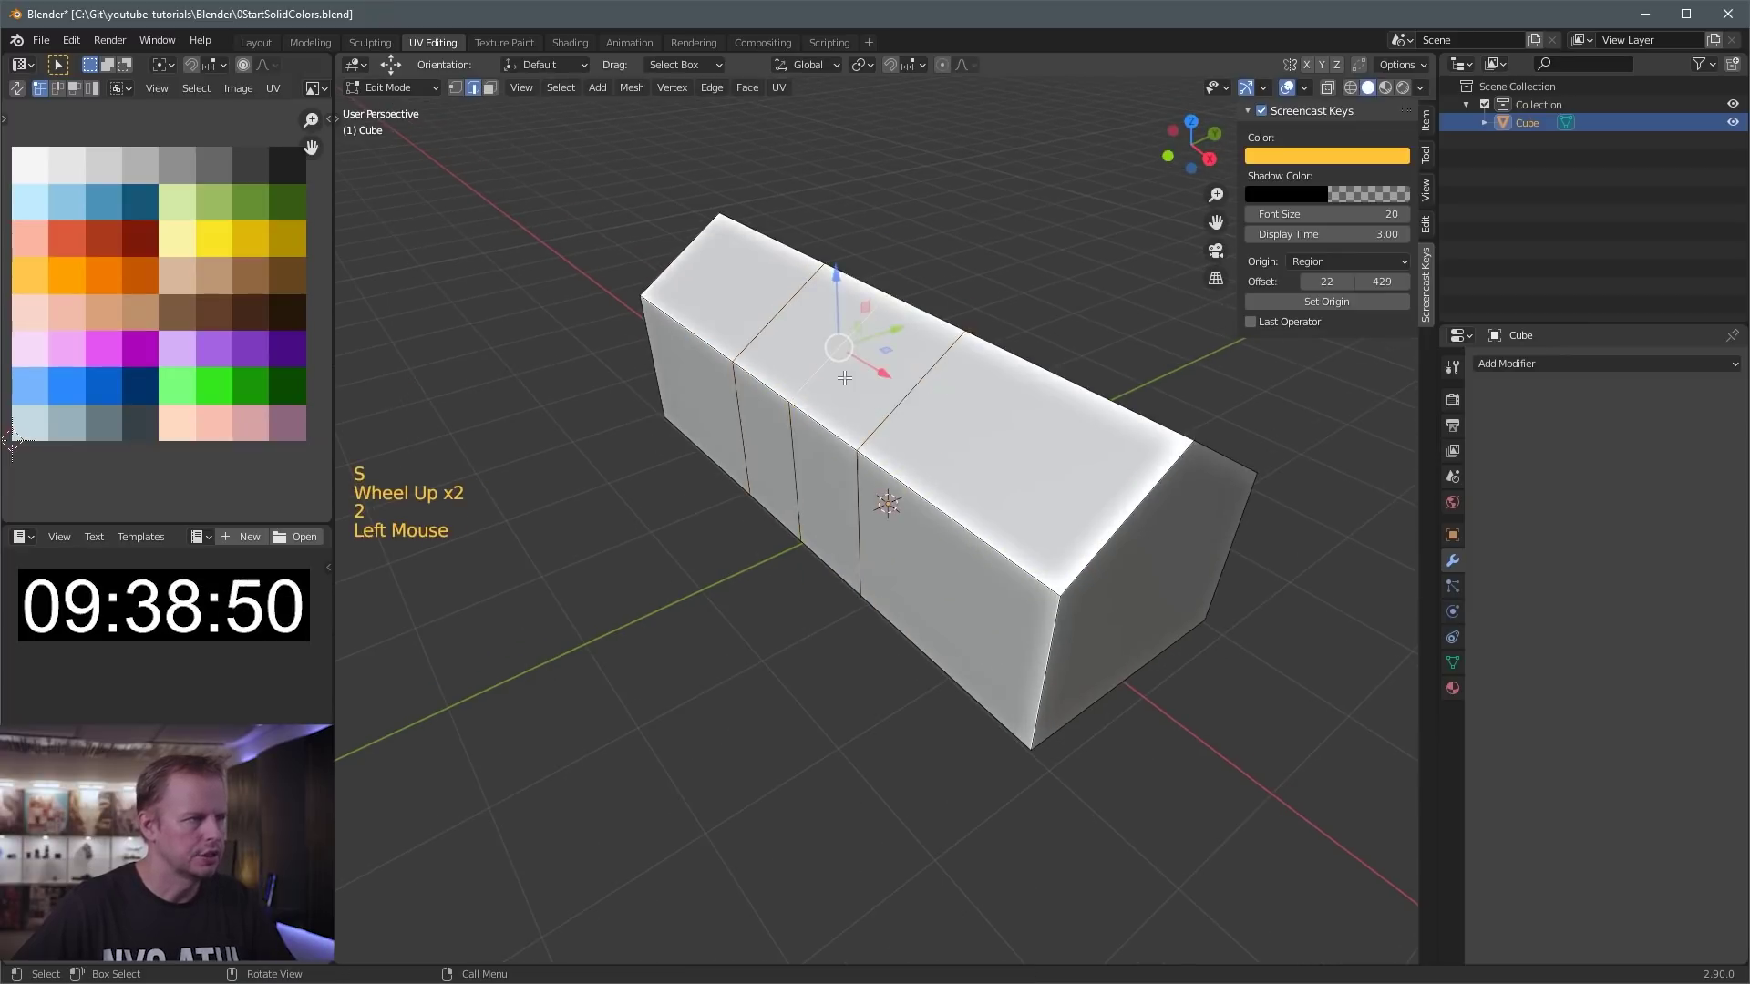
middle_click_drag(833, 369, 829, 396)
key("1")
left_click(802, 413)
left_click_drag(781, 355, 769, 284)
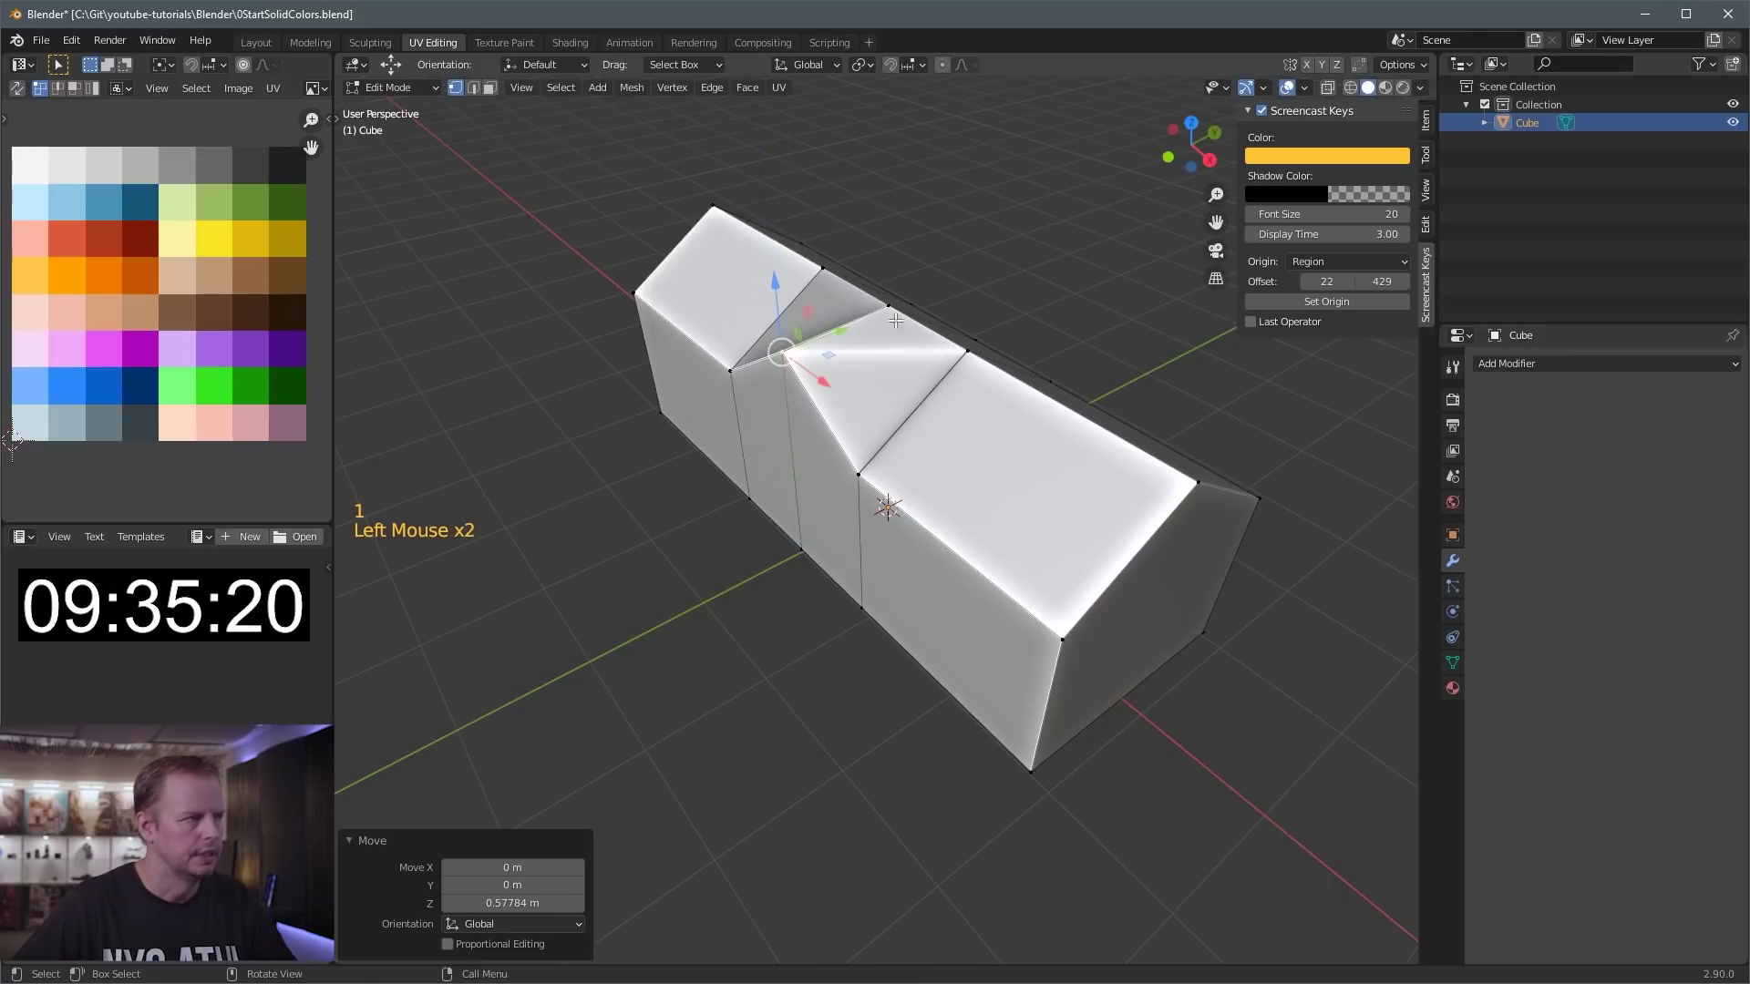
- Connect the ridge's middle vertex to the eave vertices on both sides of the gable with new edges
left_click(875, 399, "shift")
left_click(861, 468, "shift")
key("j")
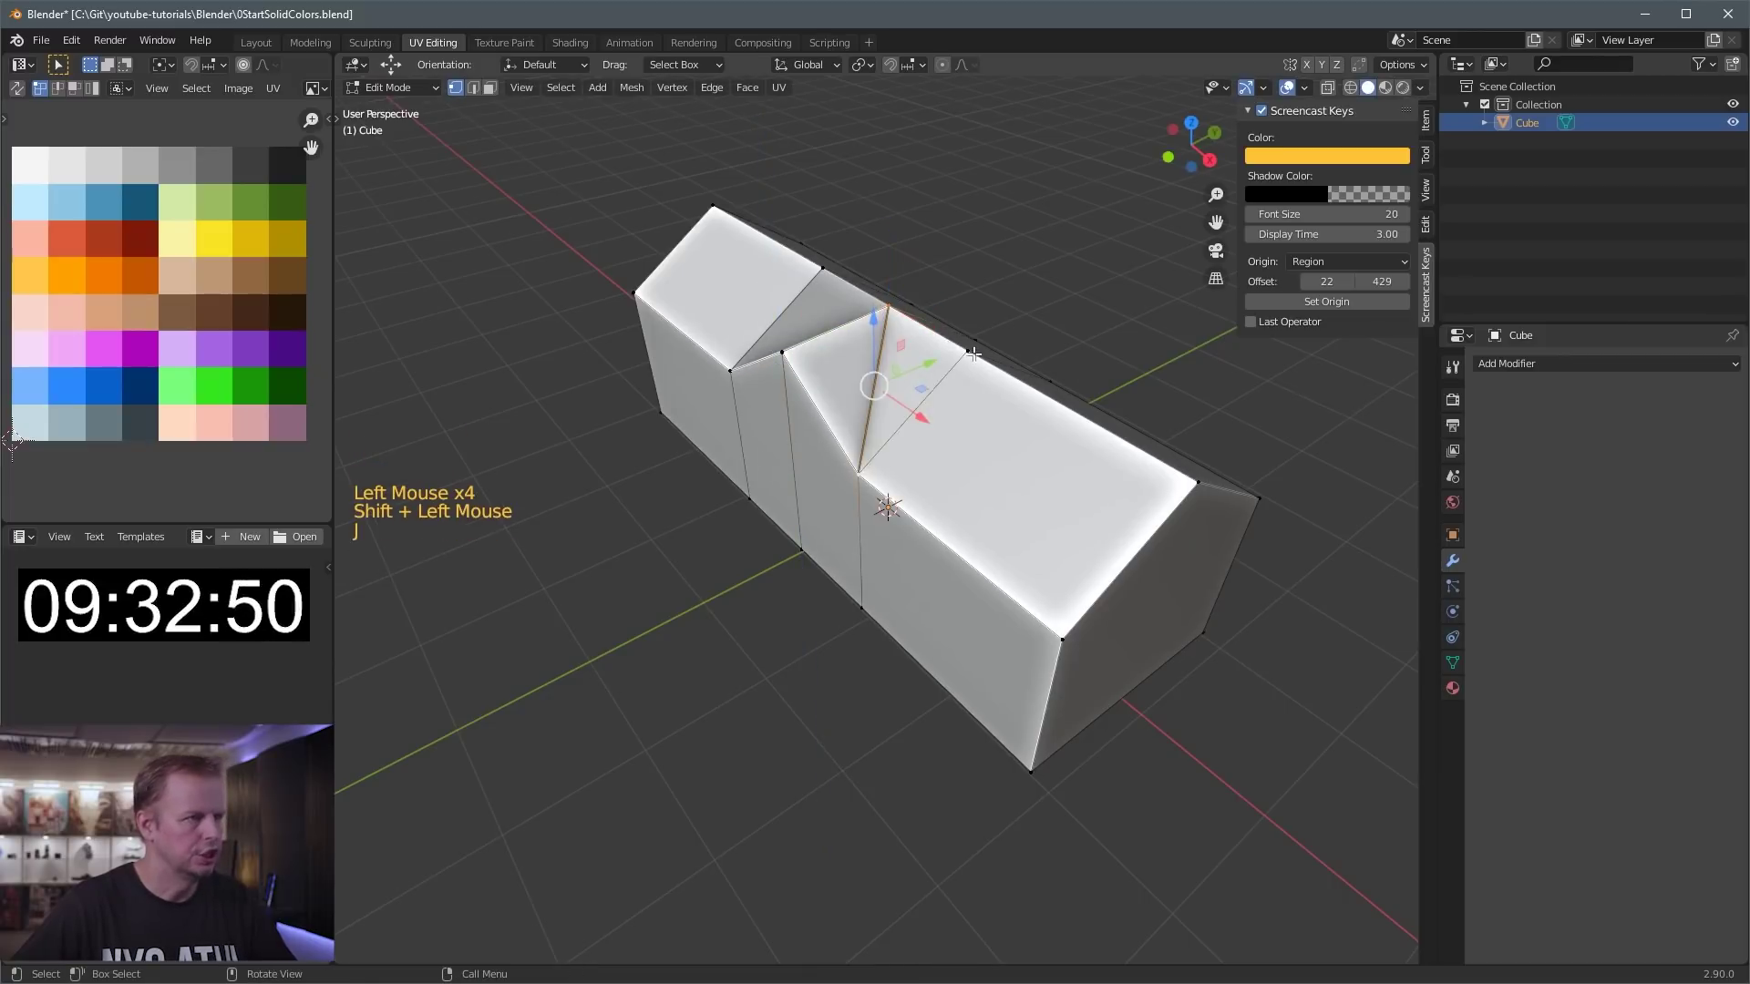
middle_click_drag(860, 469, 910, 325)
left_click(910, 325)
left_click(766, 442, "shift")
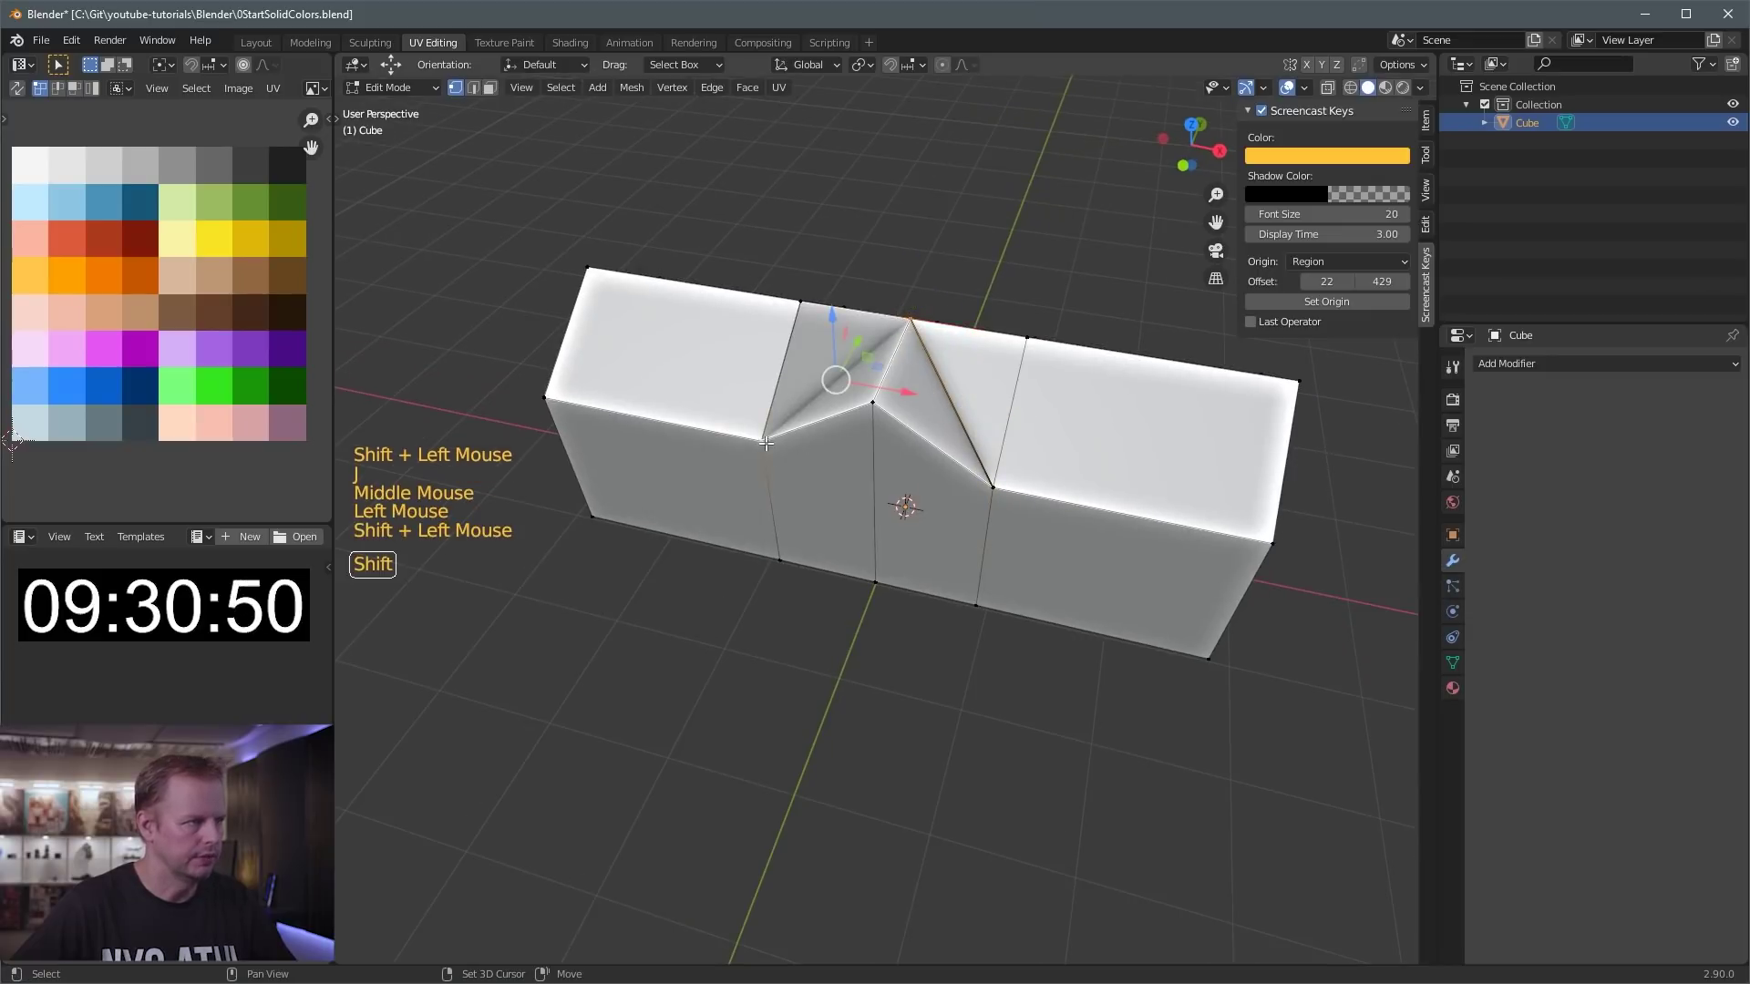
key("j")
- Extrude all roof faces on both slopes, including those of the gable, along their normals to give the roof thickness
key("3")
middle_click_drag(1084, 399, 875, 448)
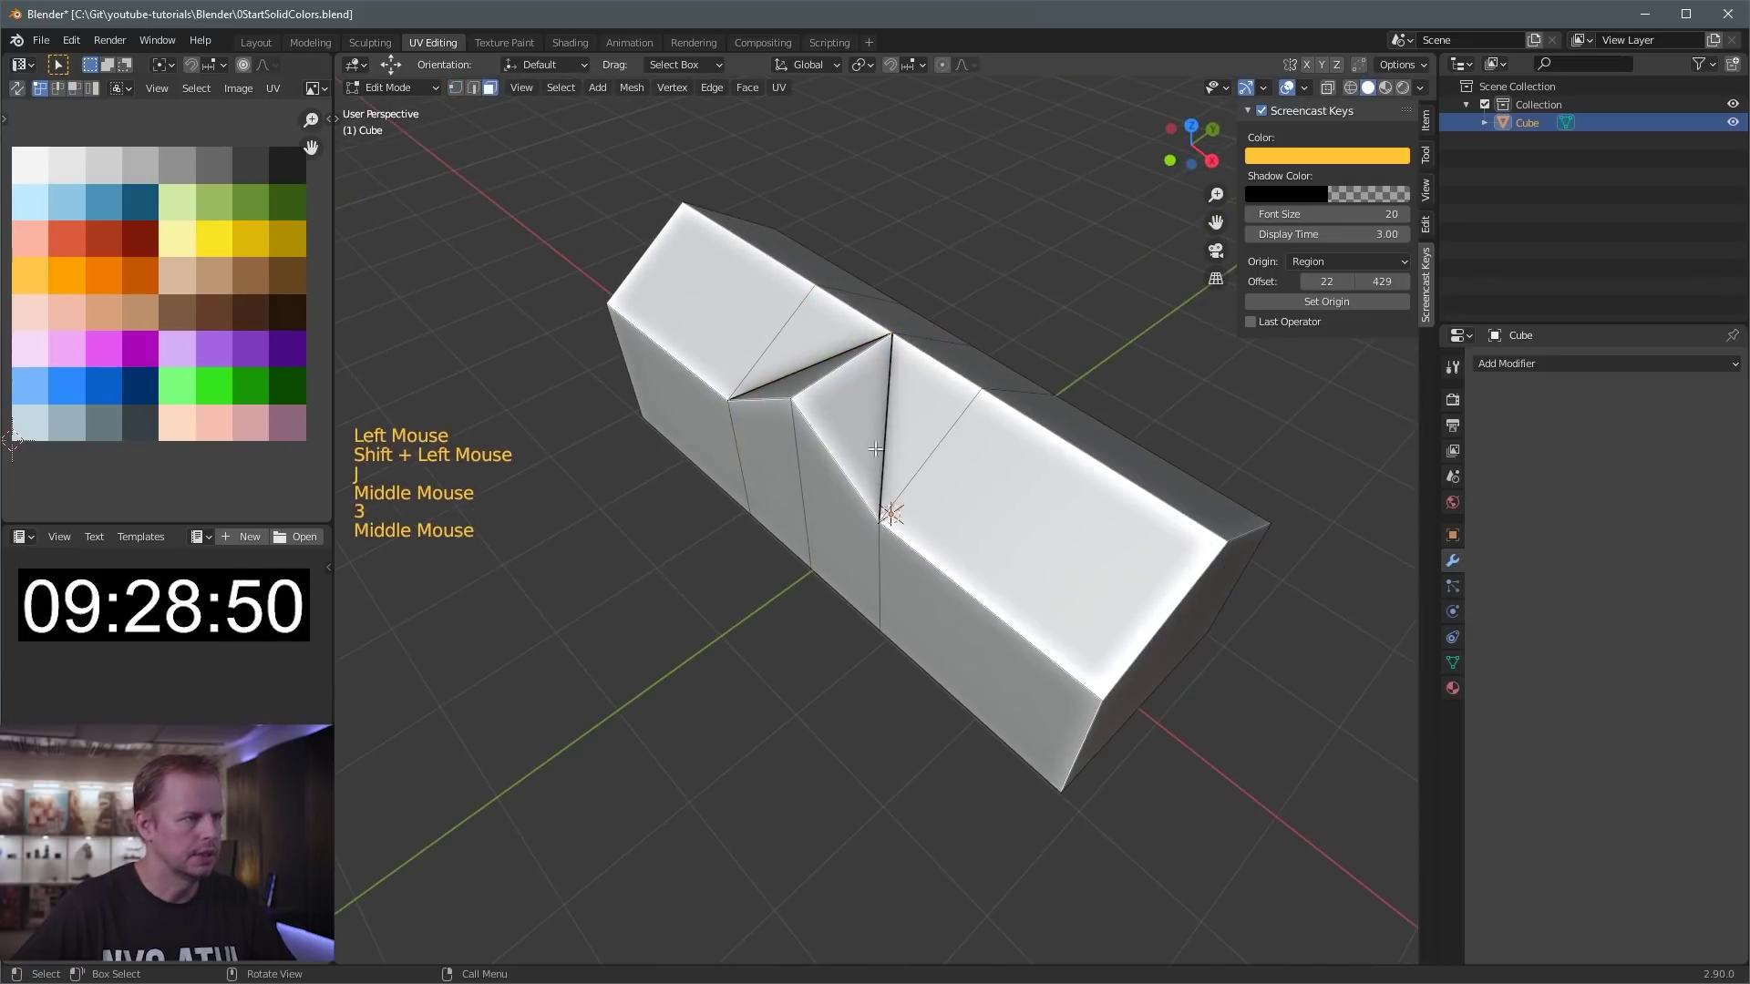
left_click(1036, 504)
left_click(916, 415, "shift")
left_click(843, 437, "shift")
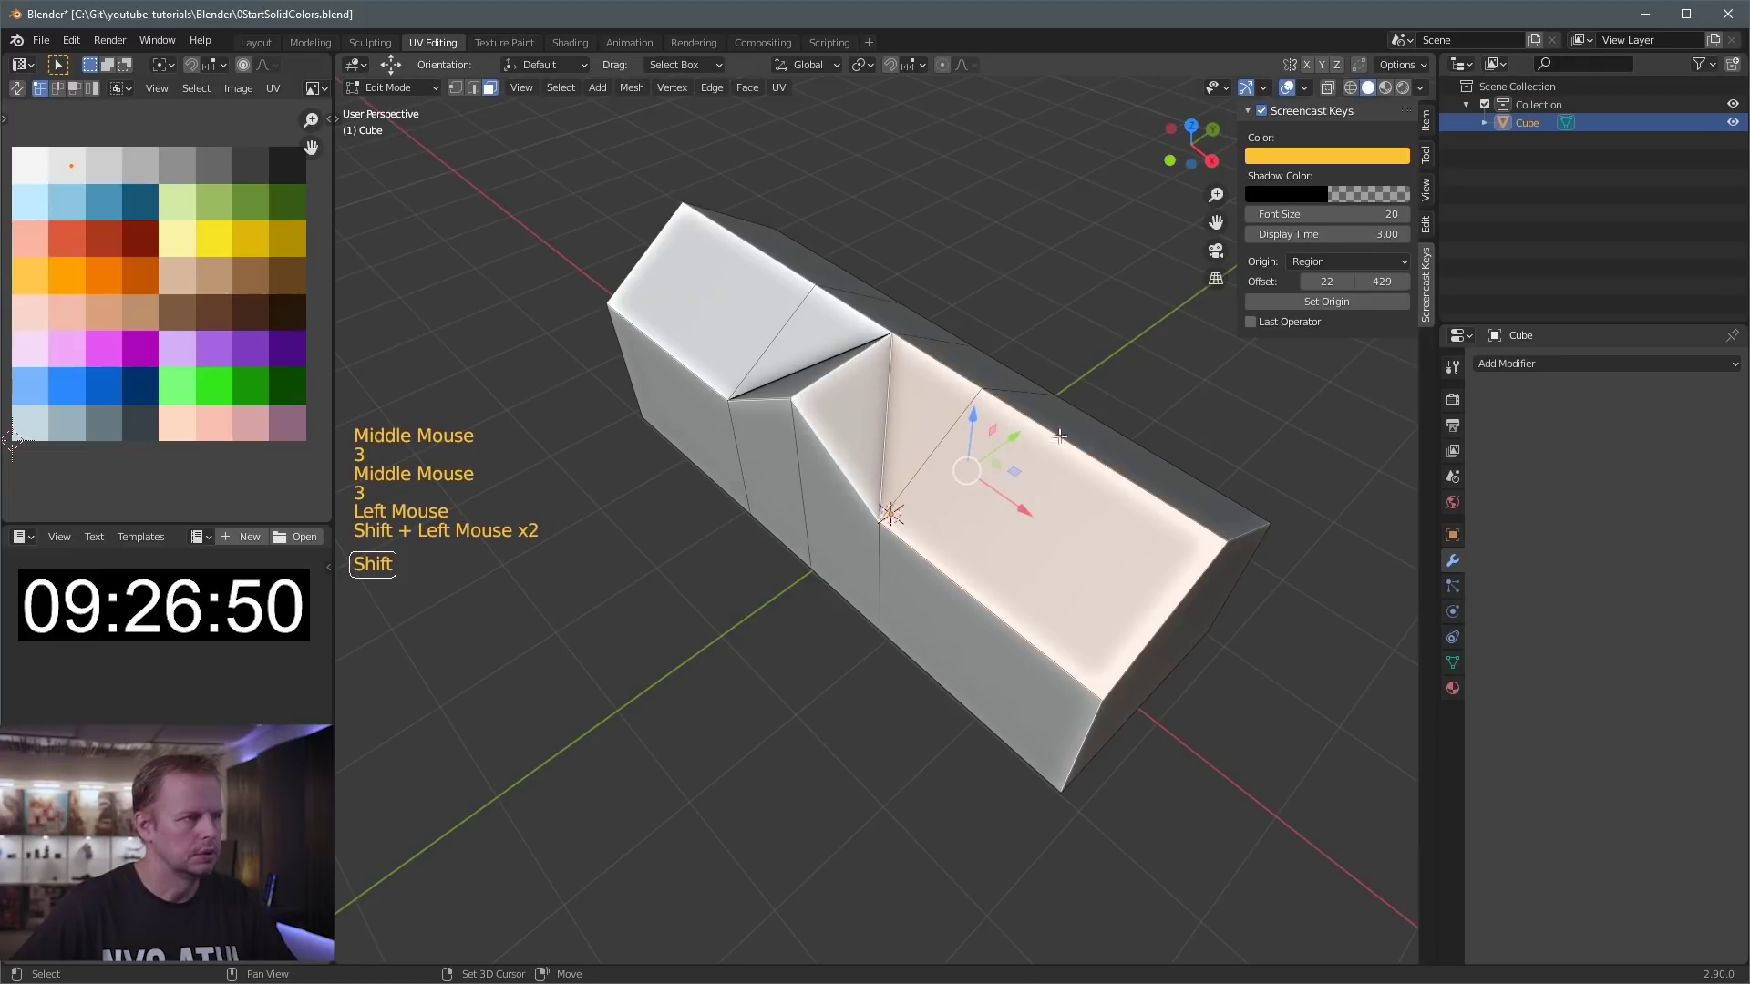
middle_click_drag(1039, 440, 1033, 471, "shift")
left_click(793, 404, "shift")
left_click(714, 335, "shift")
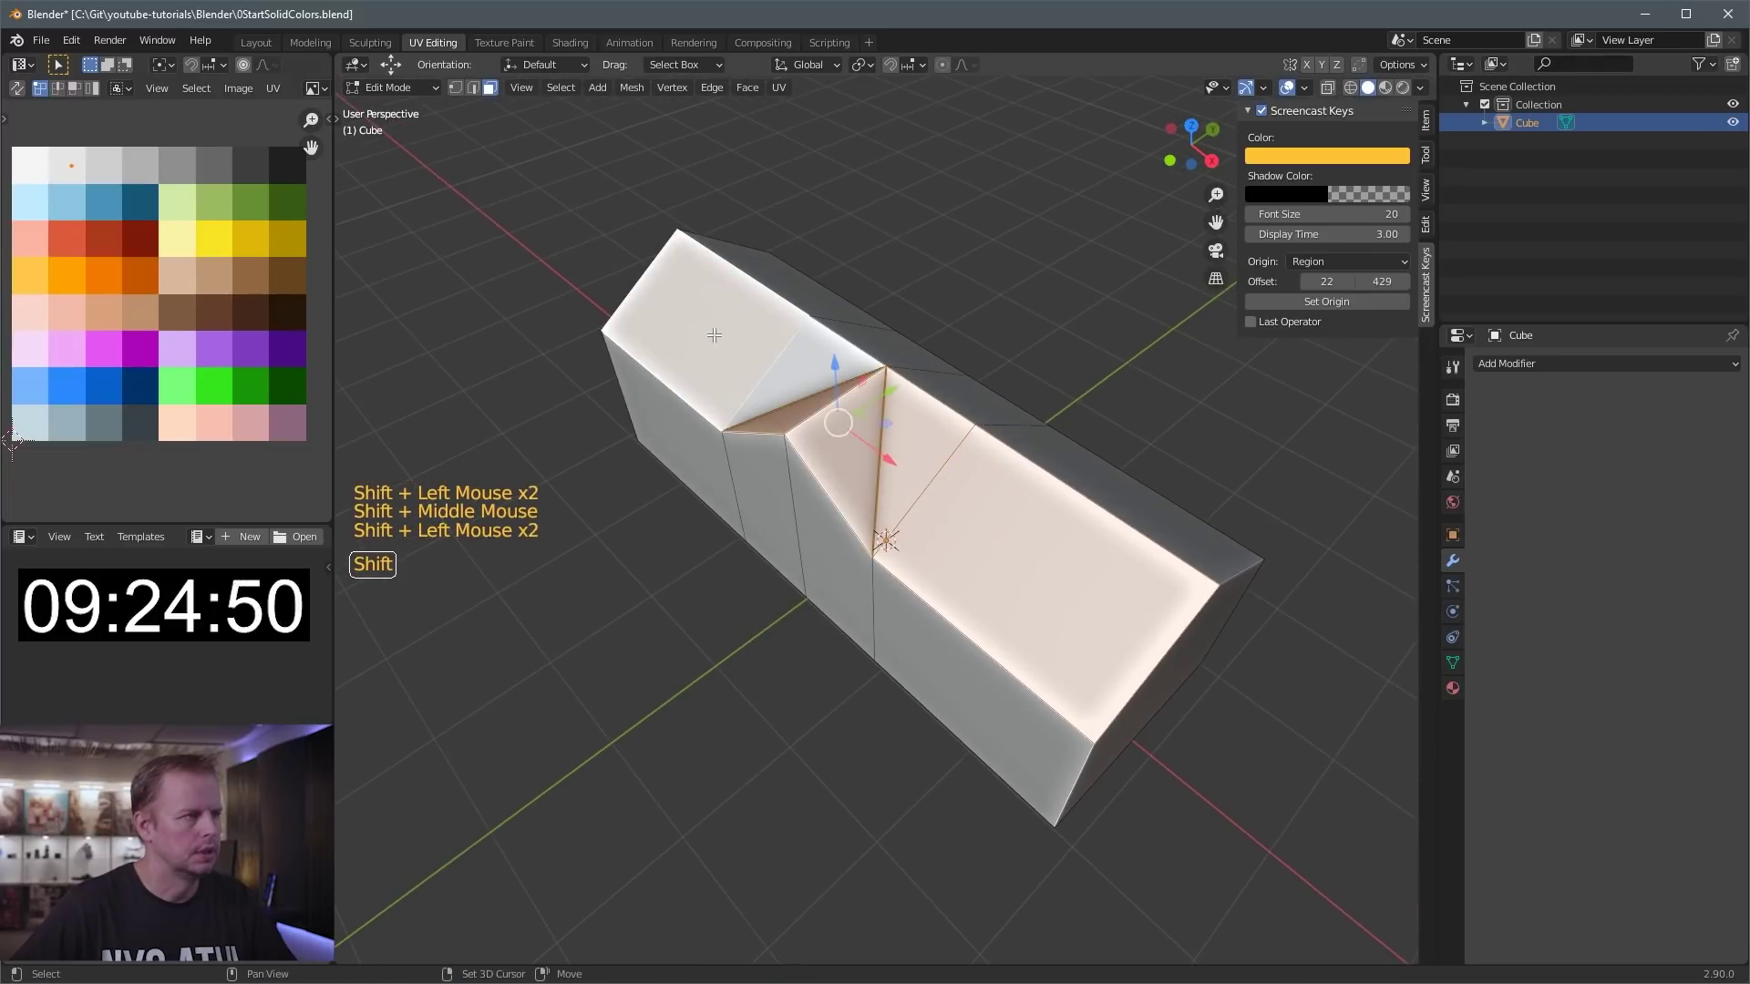
left_click(795, 299, "shift")
left_click(804, 354, "shift")
left_click(746, 326, "shift")
left_click(874, 348, "shift")
left_click(928, 415, "shift")
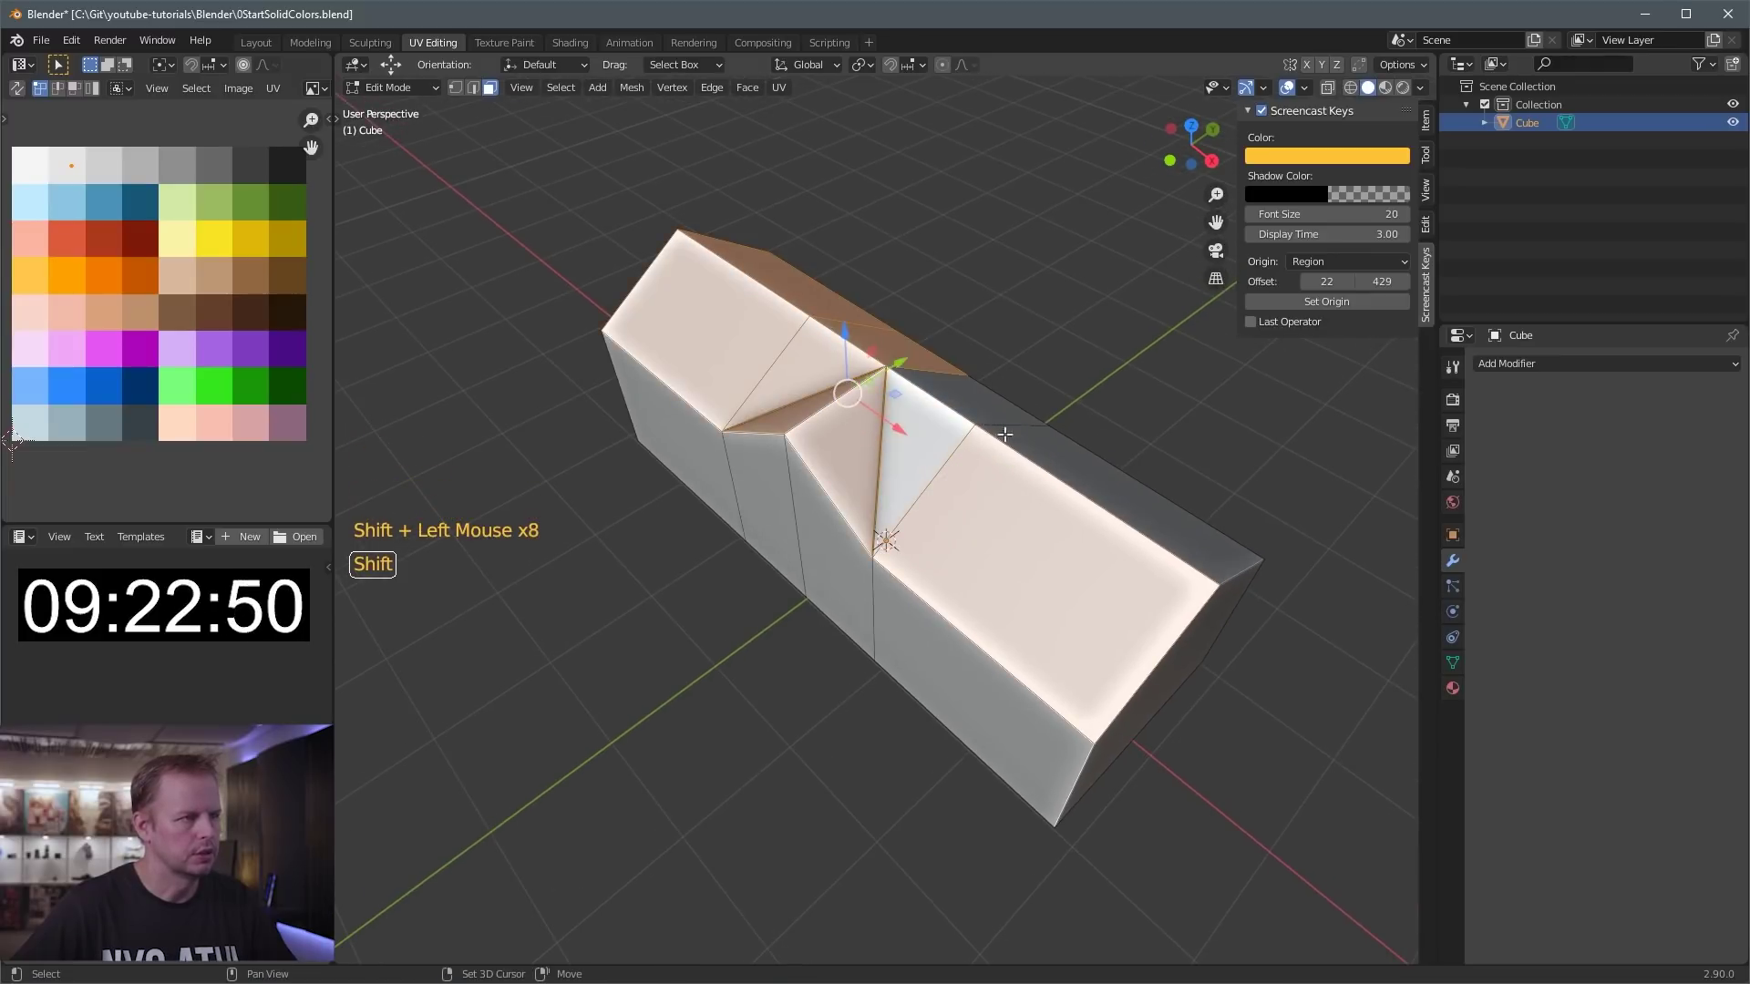
left_click(951, 437, "shift")
left_click(989, 405, "shift")
left_click(1097, 494, "shift")
middle_click_drag(1093, 495, 1074, 489)
key("alt+e")
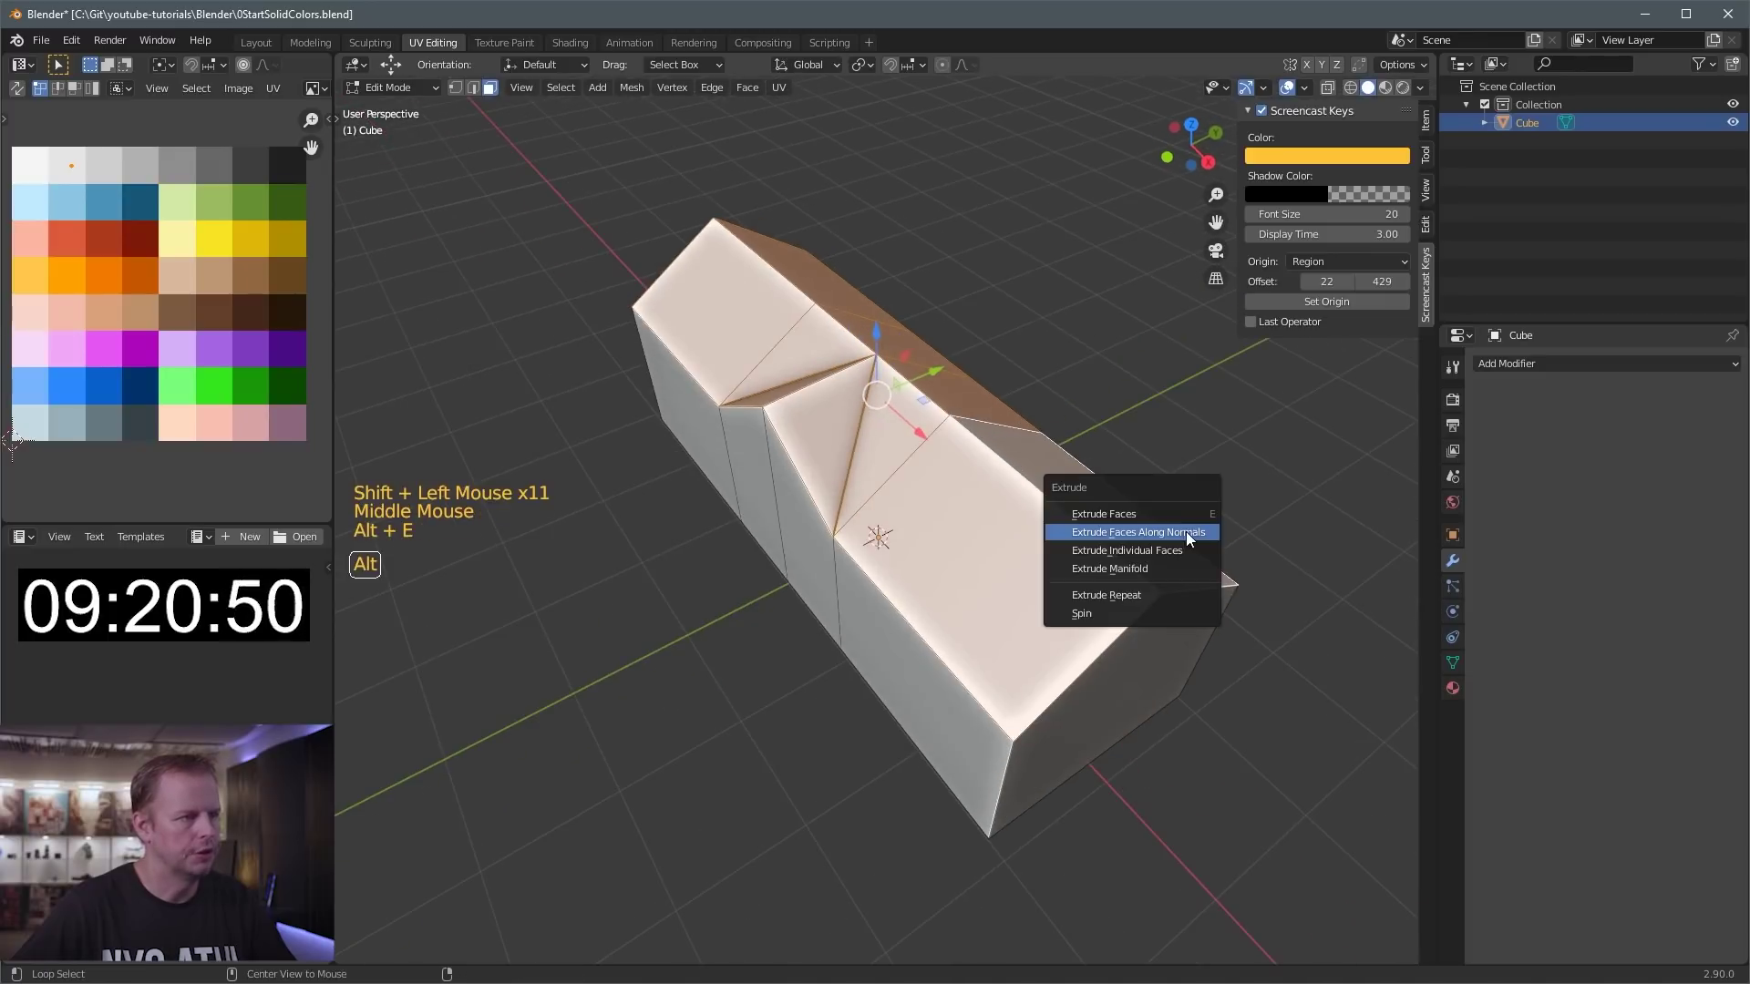
left_click(1190, 528)
left_click(1188, 508)
- Extrude the loop of faces around the roof's rim along their normals by about 0.119 m to create an overhang
middle_click_drag(1187, 508, 1152, 439)
key("a")
key("a")
key("a")
left_click(1084, 209, "alt")
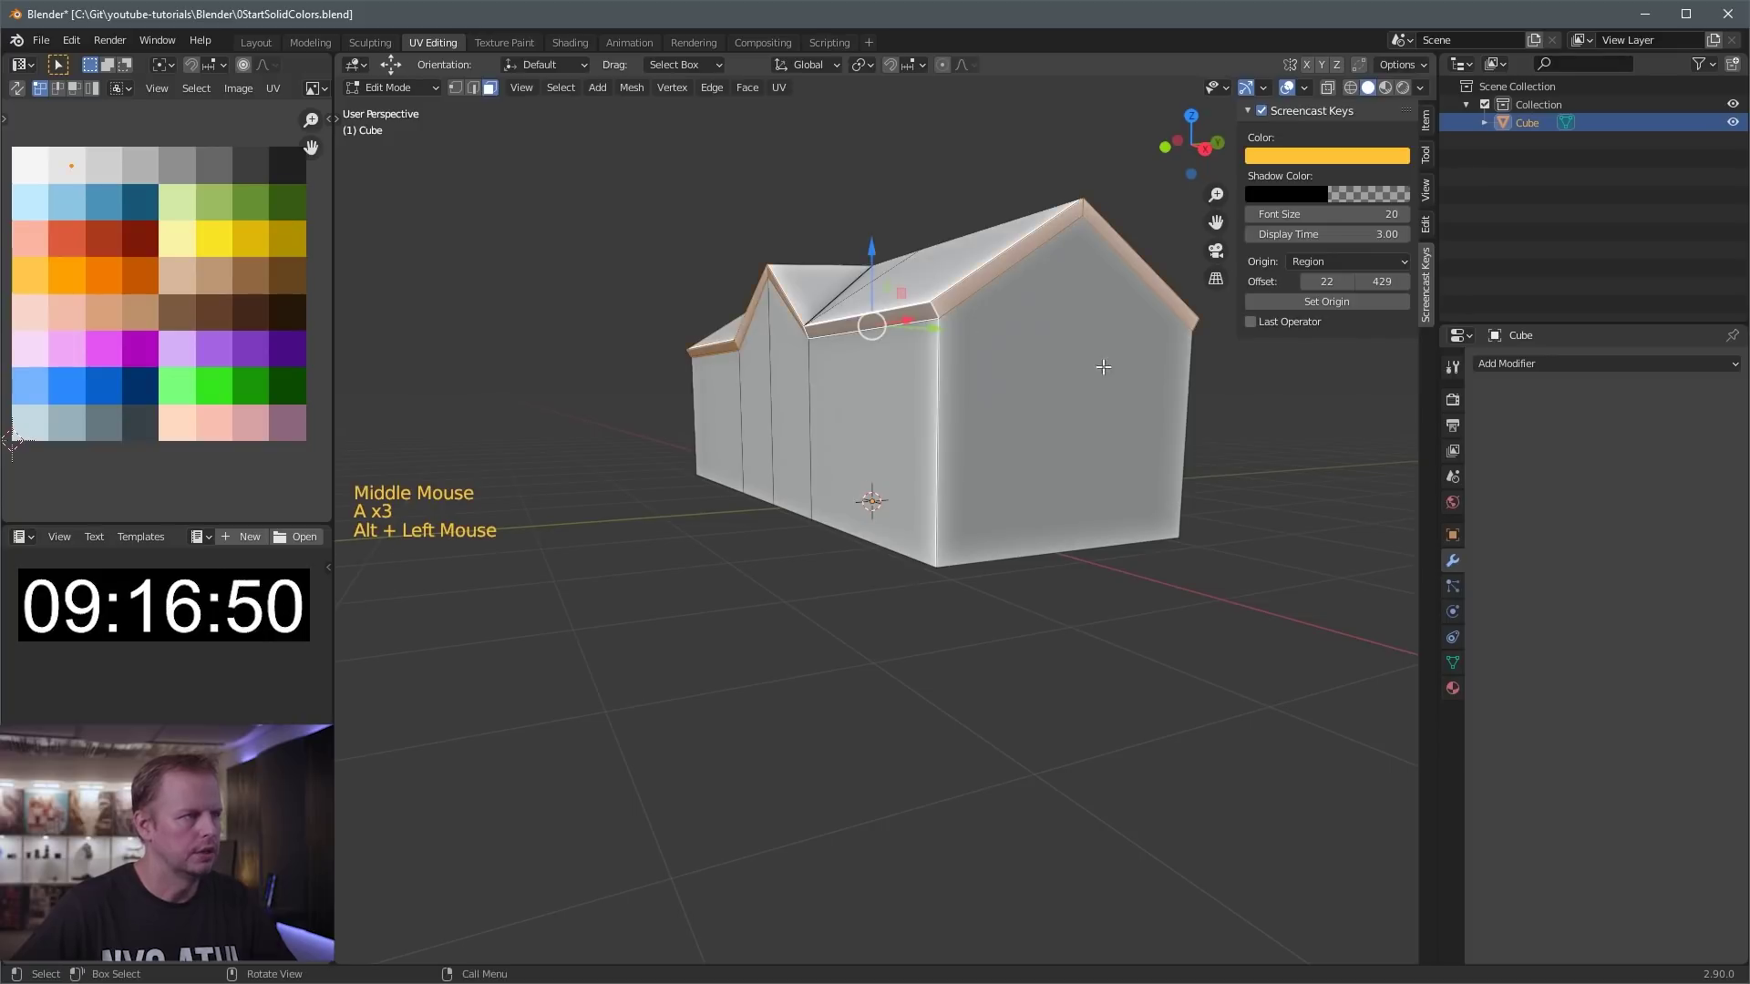
key("alt+e")
left_click(1105, 368)
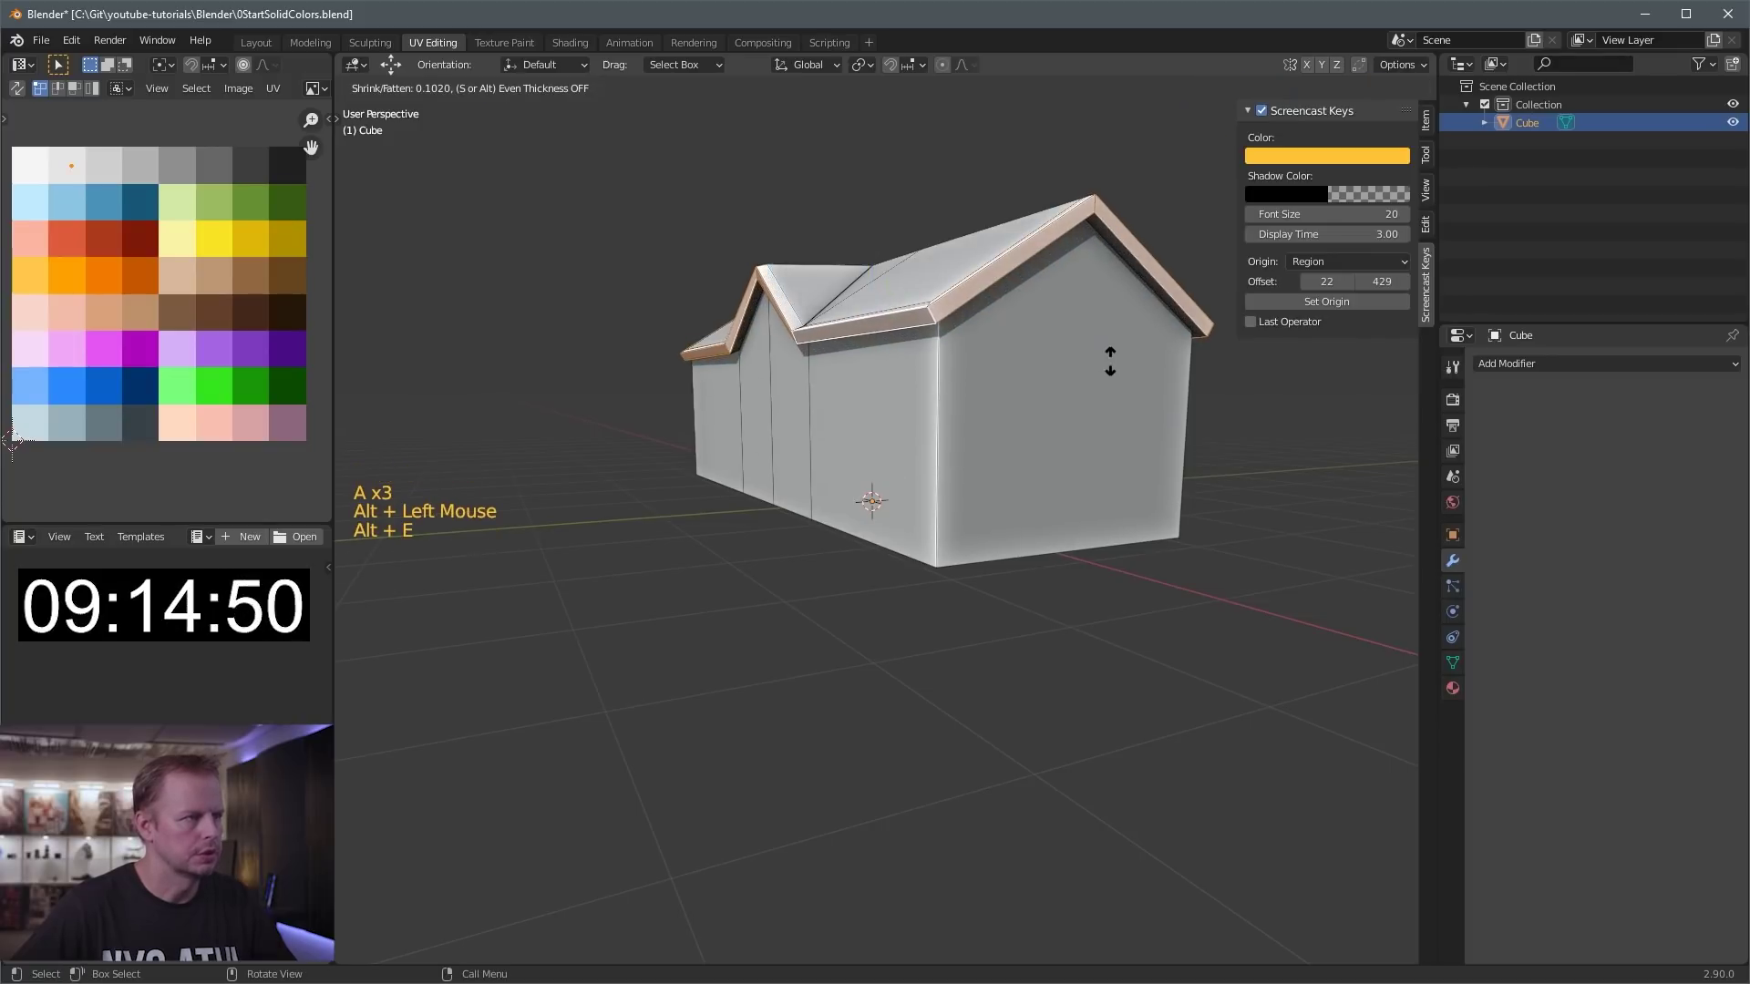
left_click(1114, 360)
- Select the rim and all remaining roof faces and move their UVs onto the orange-red palette swatch
middle_click_drag(1113, 360, 1044, 409)
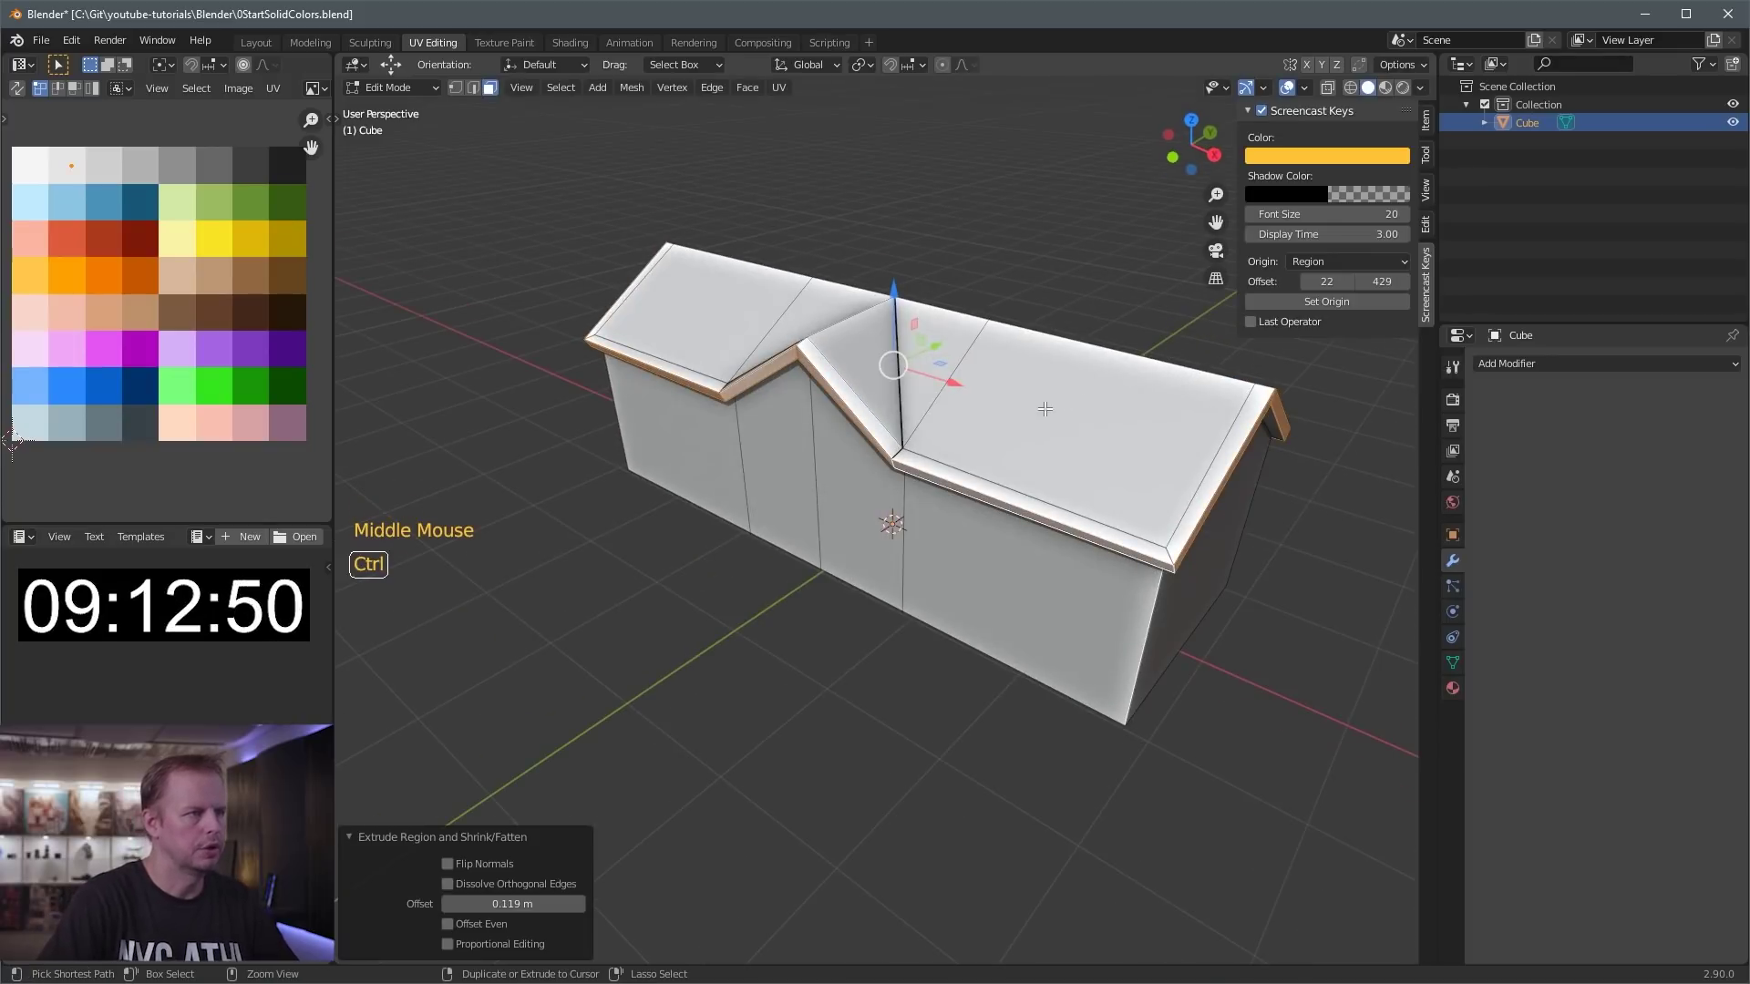
key("ctrl+KP_Add")
scroll(948, 380, "down", 2)
middle_click_drag(921, 462, 916, 453)
left_click(916, 453, "shift")
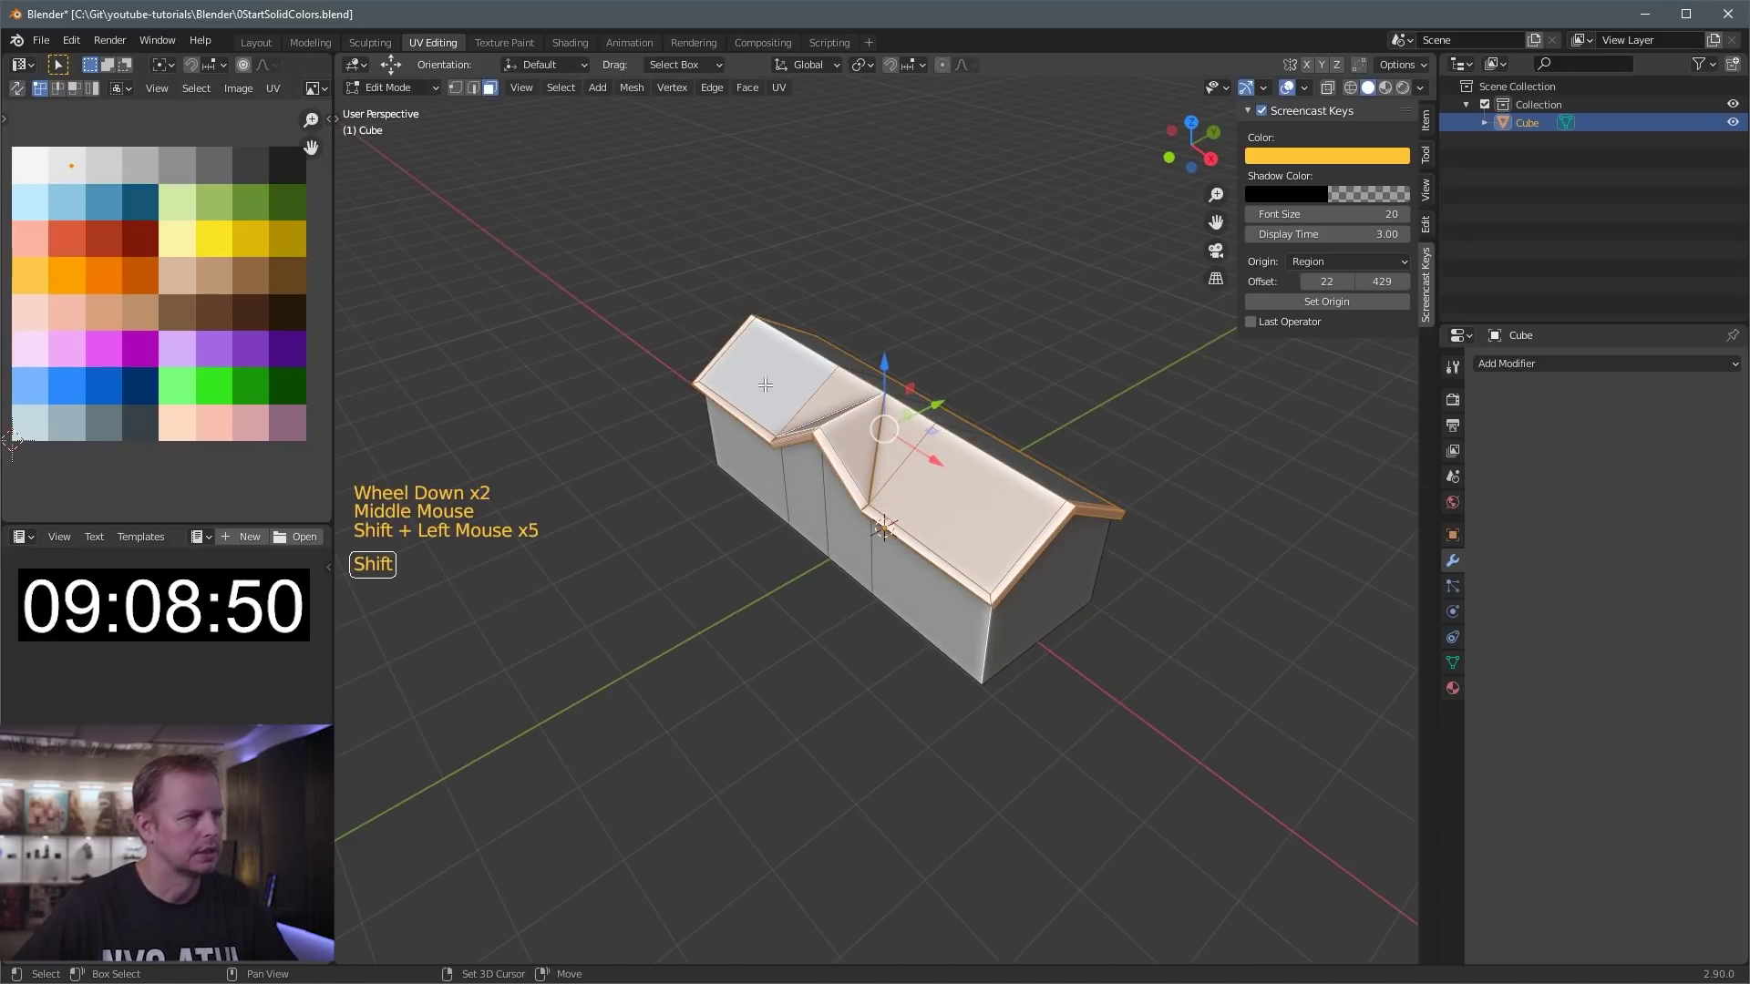
left_click(765, 386, "shift")
middle_click_drag(765, 385, 875, 593)
left_click(874, 593, "shift")
left_click(889, 483, "shift")
left_click(897, 428, "shift")
left_click(883, 352, "shift")
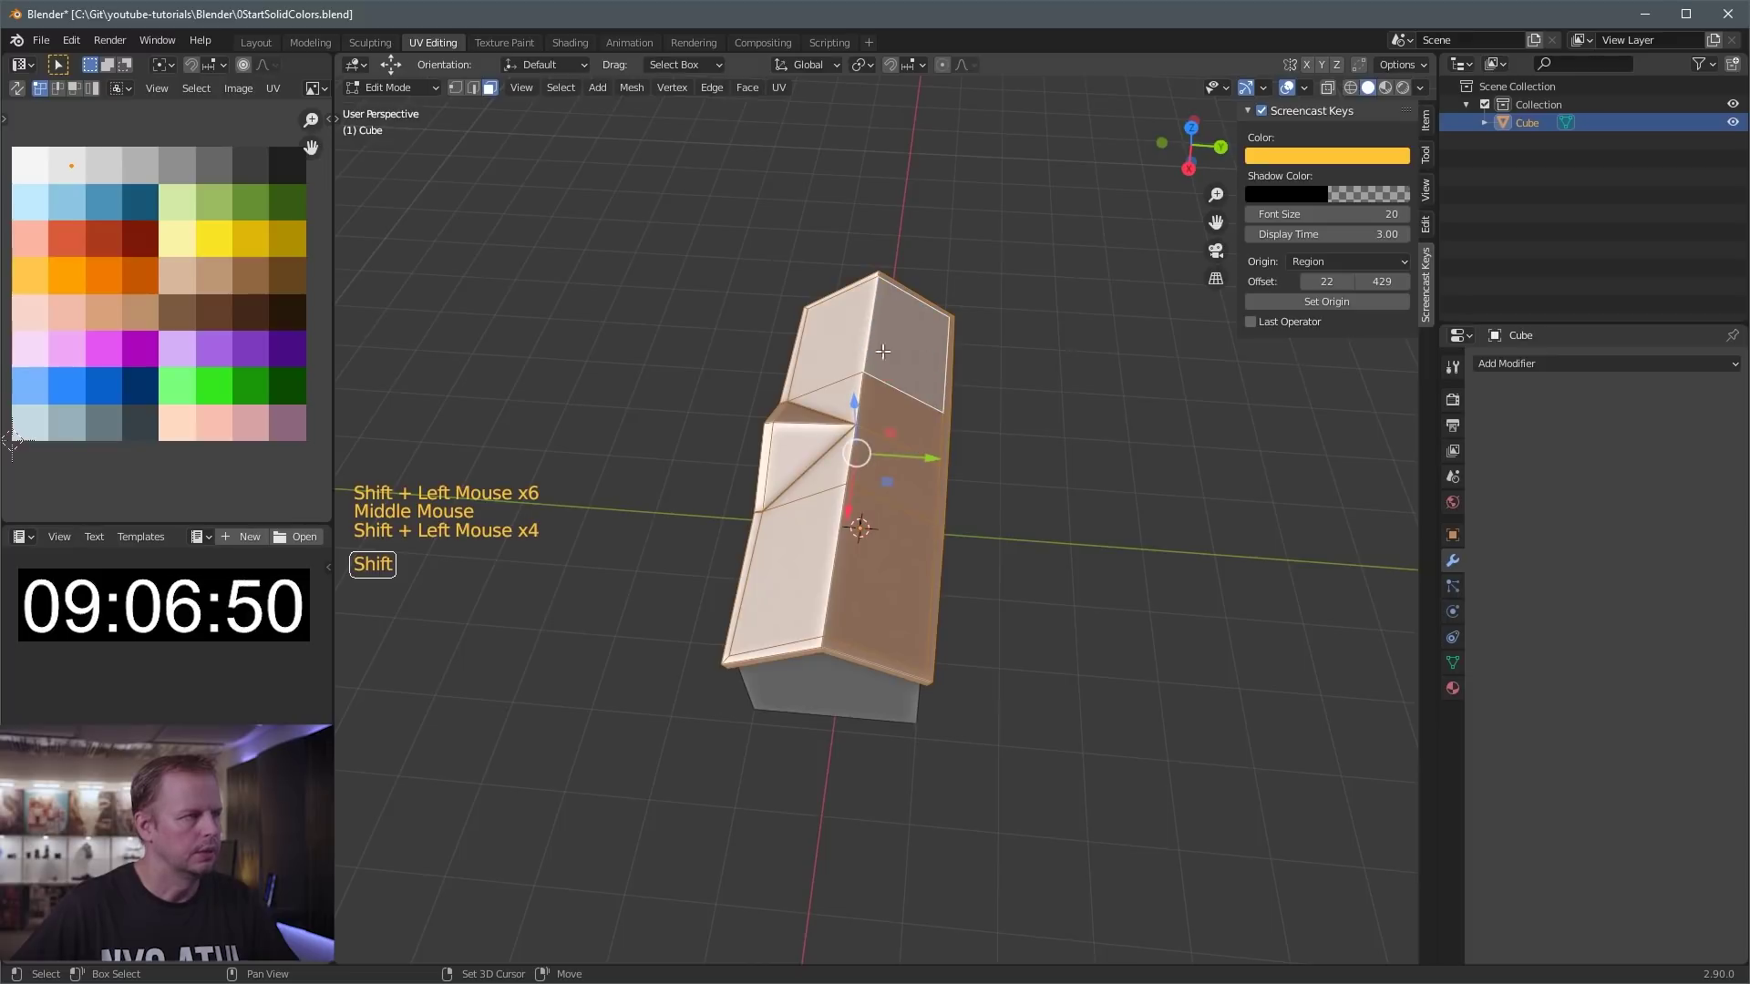
key("g")
left_click(215, 320)
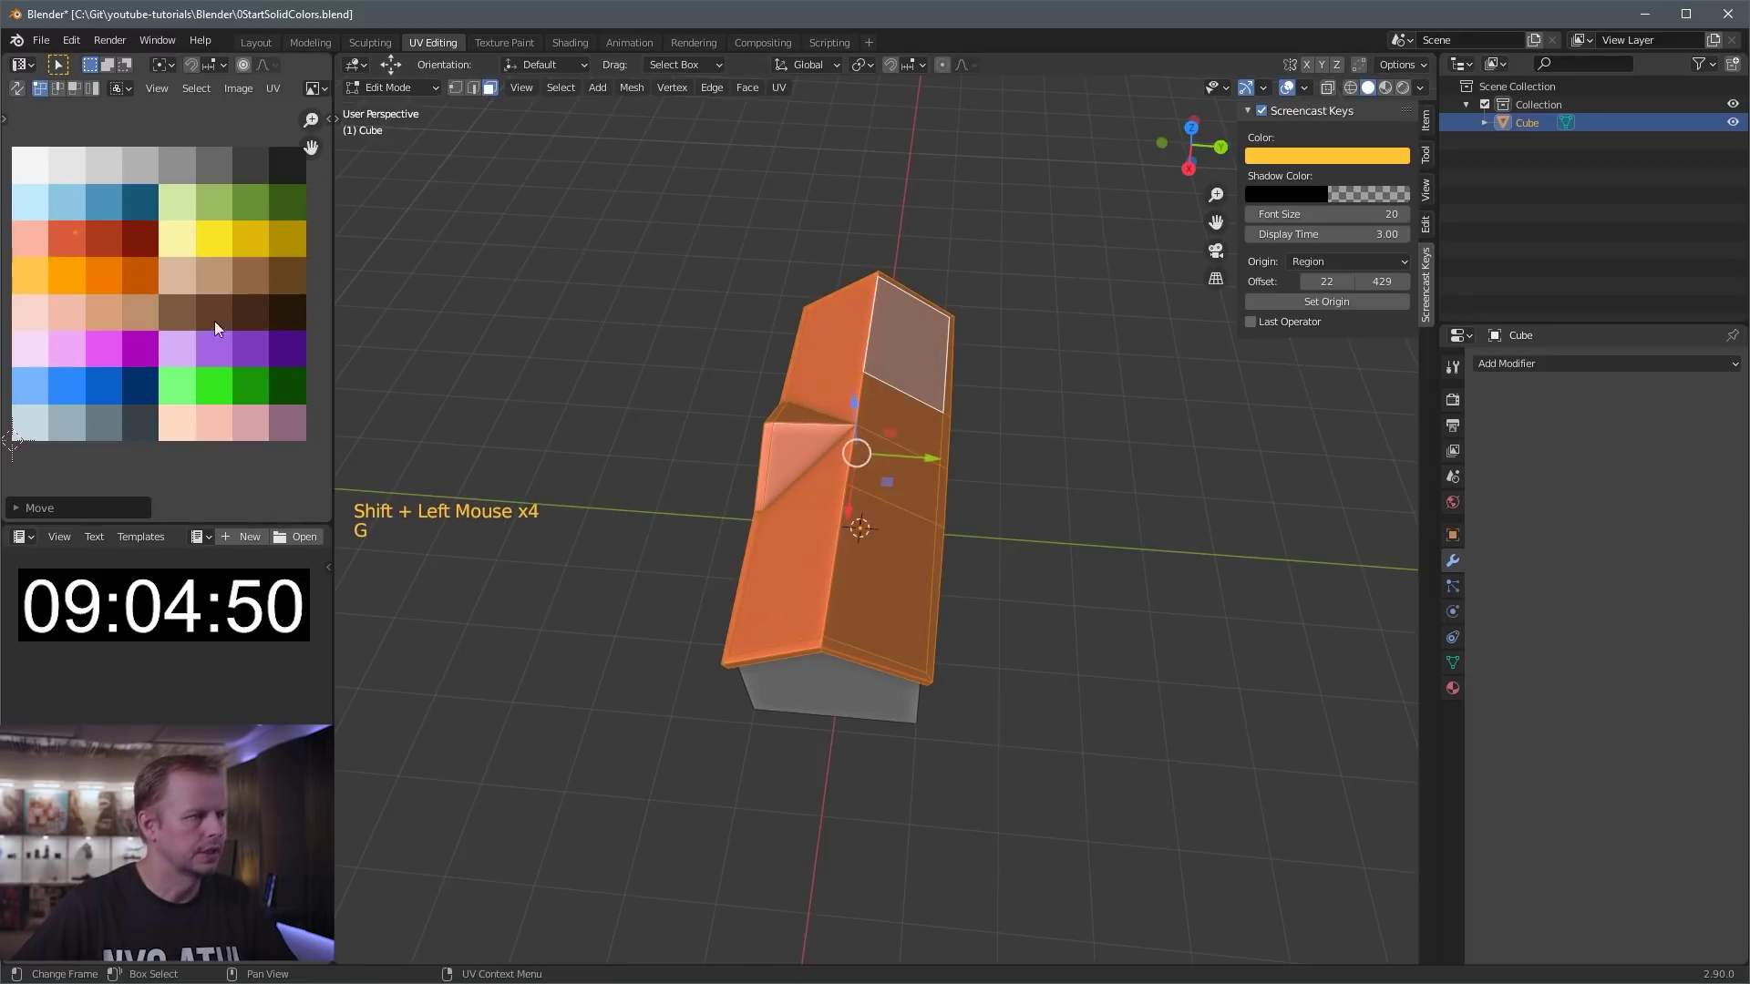
- Connect the two wall-top vertices flanking the front gable with a horizontal edge beneath it
middle_click_drag(866, 410, 628, 437)
scroll(902, 382, "up", 2)
key("1")
scroll(831, 341, "up", 2)
left_click(616, 428)
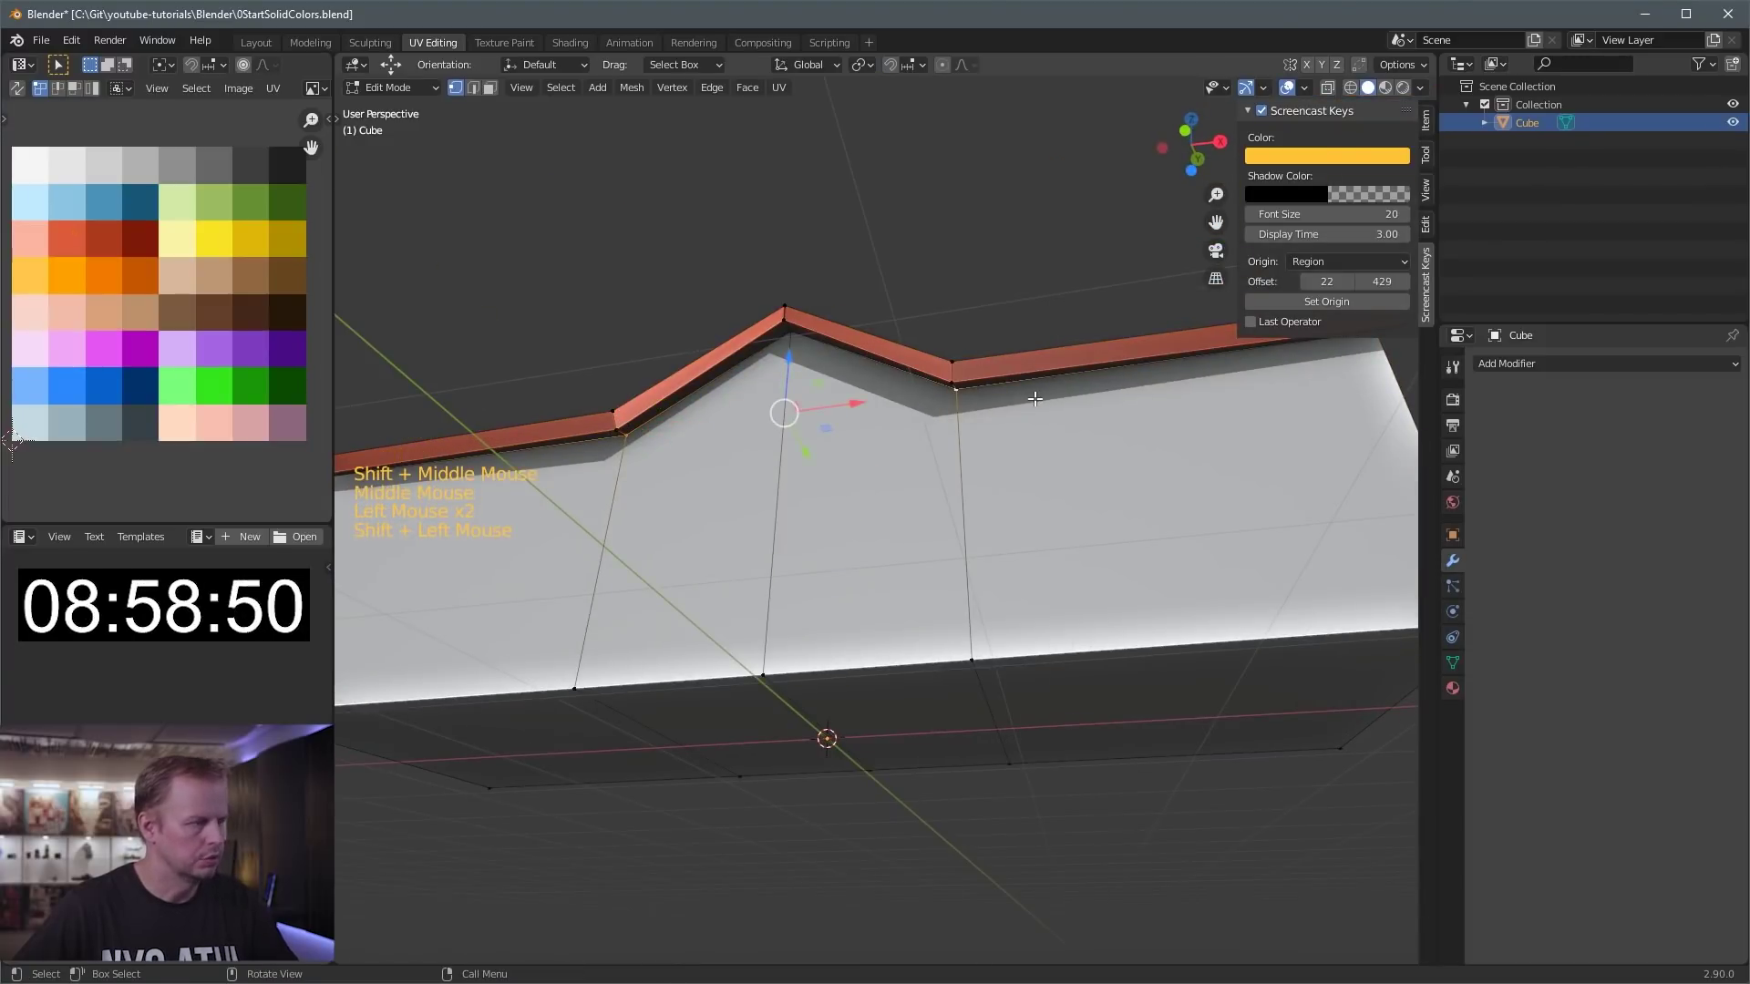
key("j")
- Scale the whole house to about 0.902 along Z and move it up about 0.068 m to ground level
middle_click_drag(1035, 398, 928, 453)
scroll(984, 429, "down", 1)
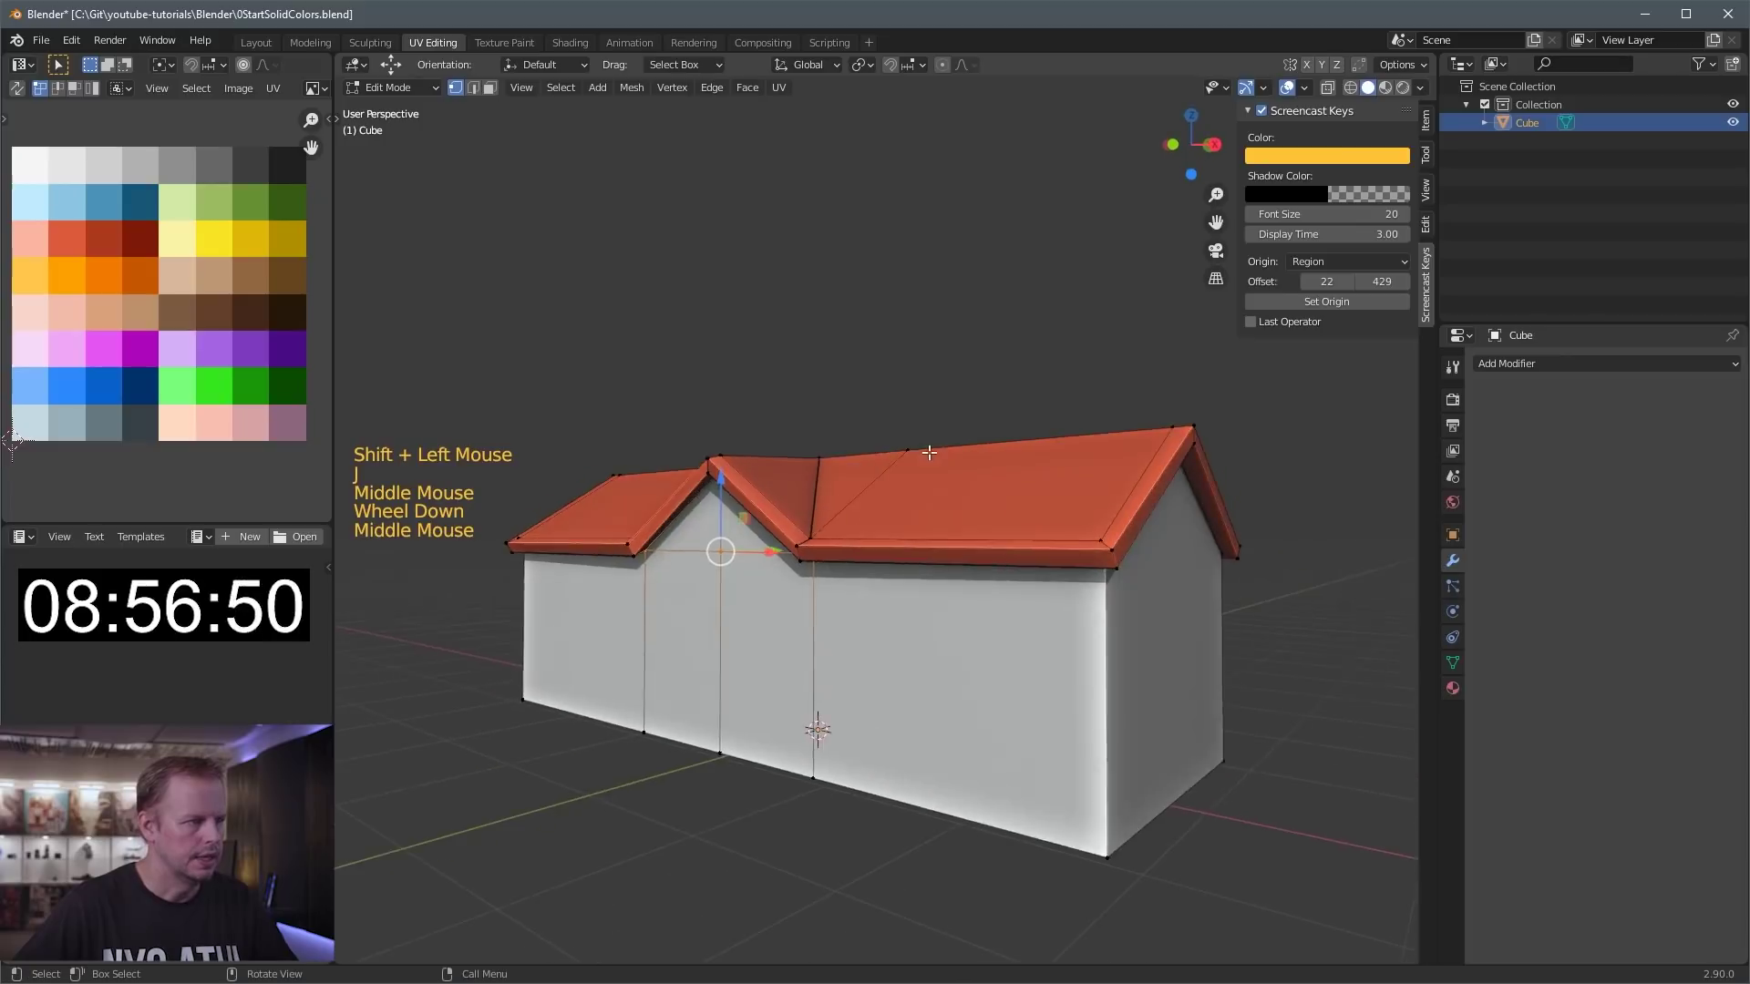
scroll(1039, 493, "down", 3)
middle_click_drag(1039, 492, 1061, 530)
key("a")
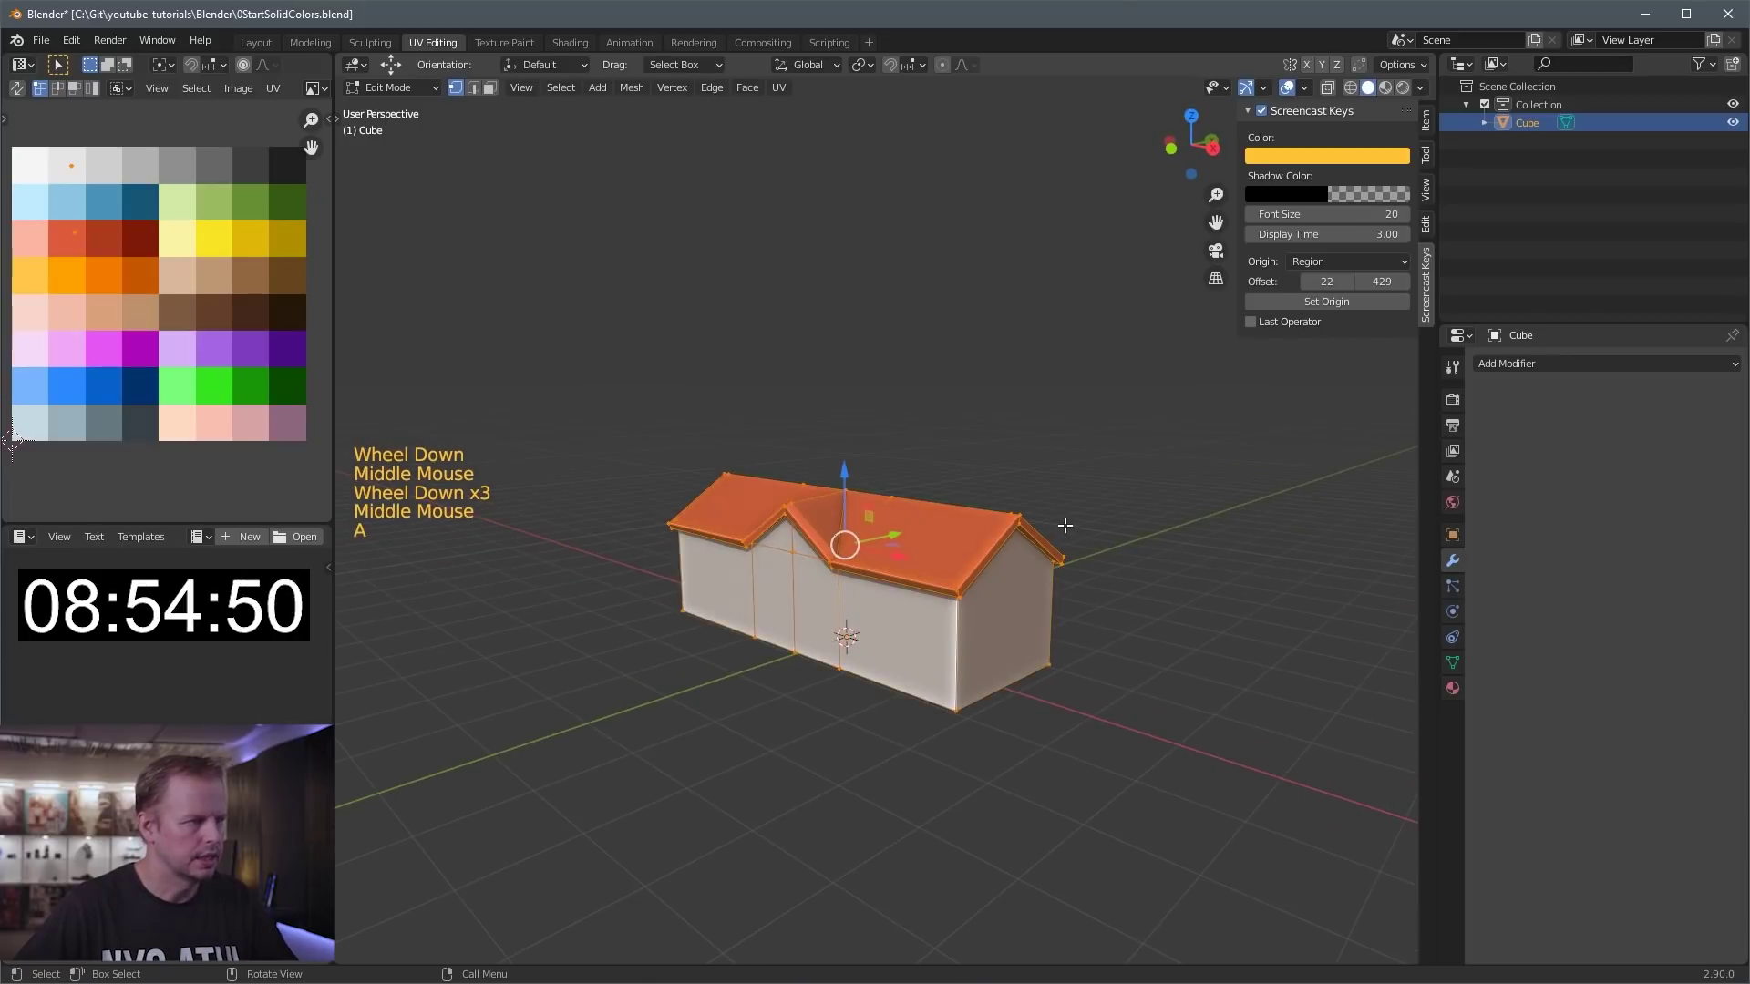
key("s")
key("z")
left_click(1040, 537)
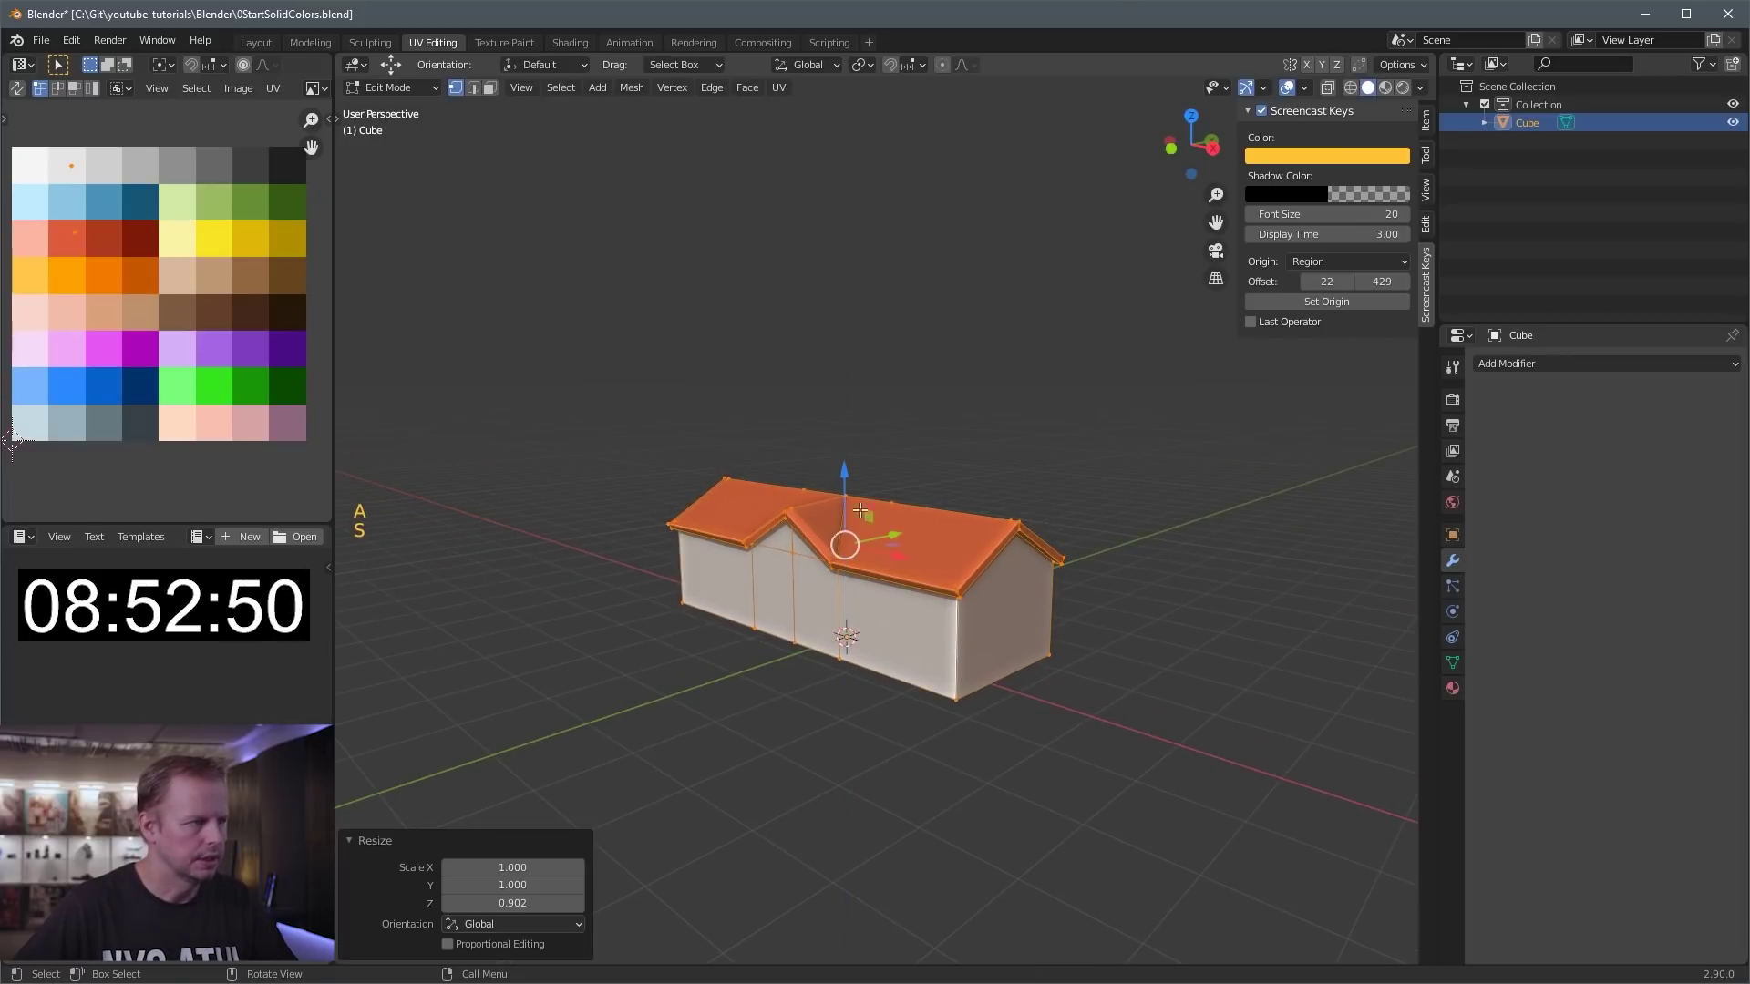
left_click_drag(847, 472, 906, 507)
key("KP_1")
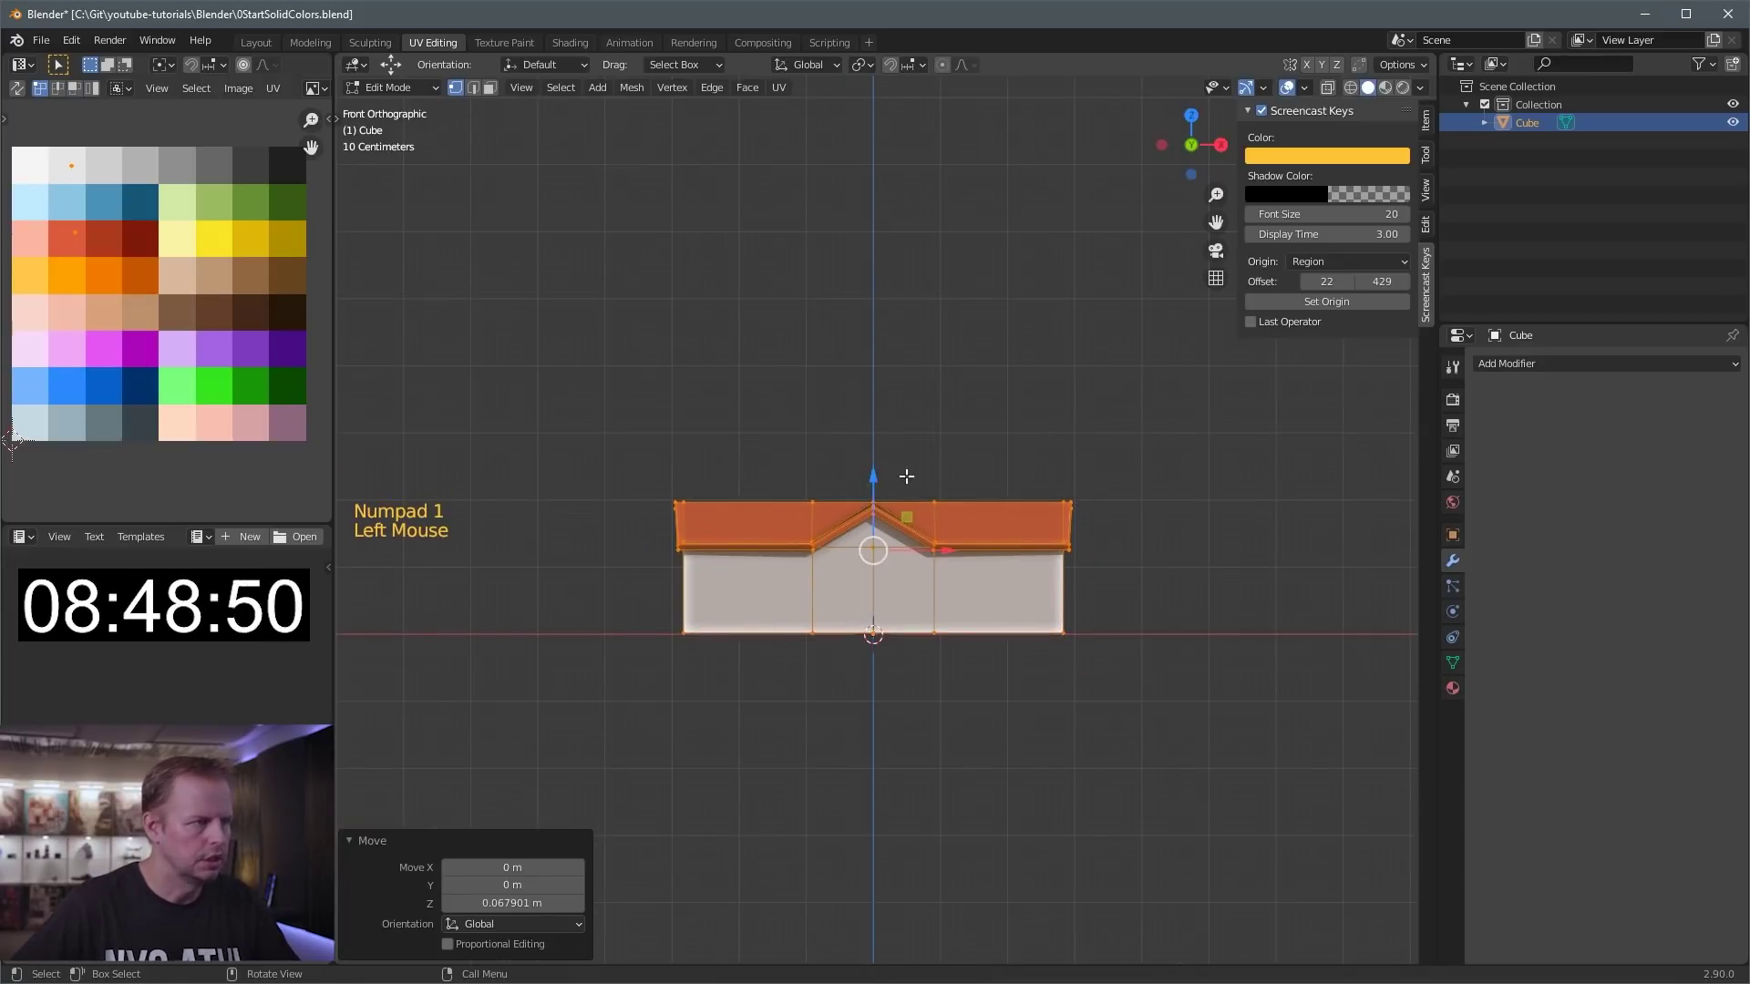
scroll(915, 489, "up", 4)
middle_click_drag(914, 489, 966, 684)
scroll(971, 697, "down", 1)
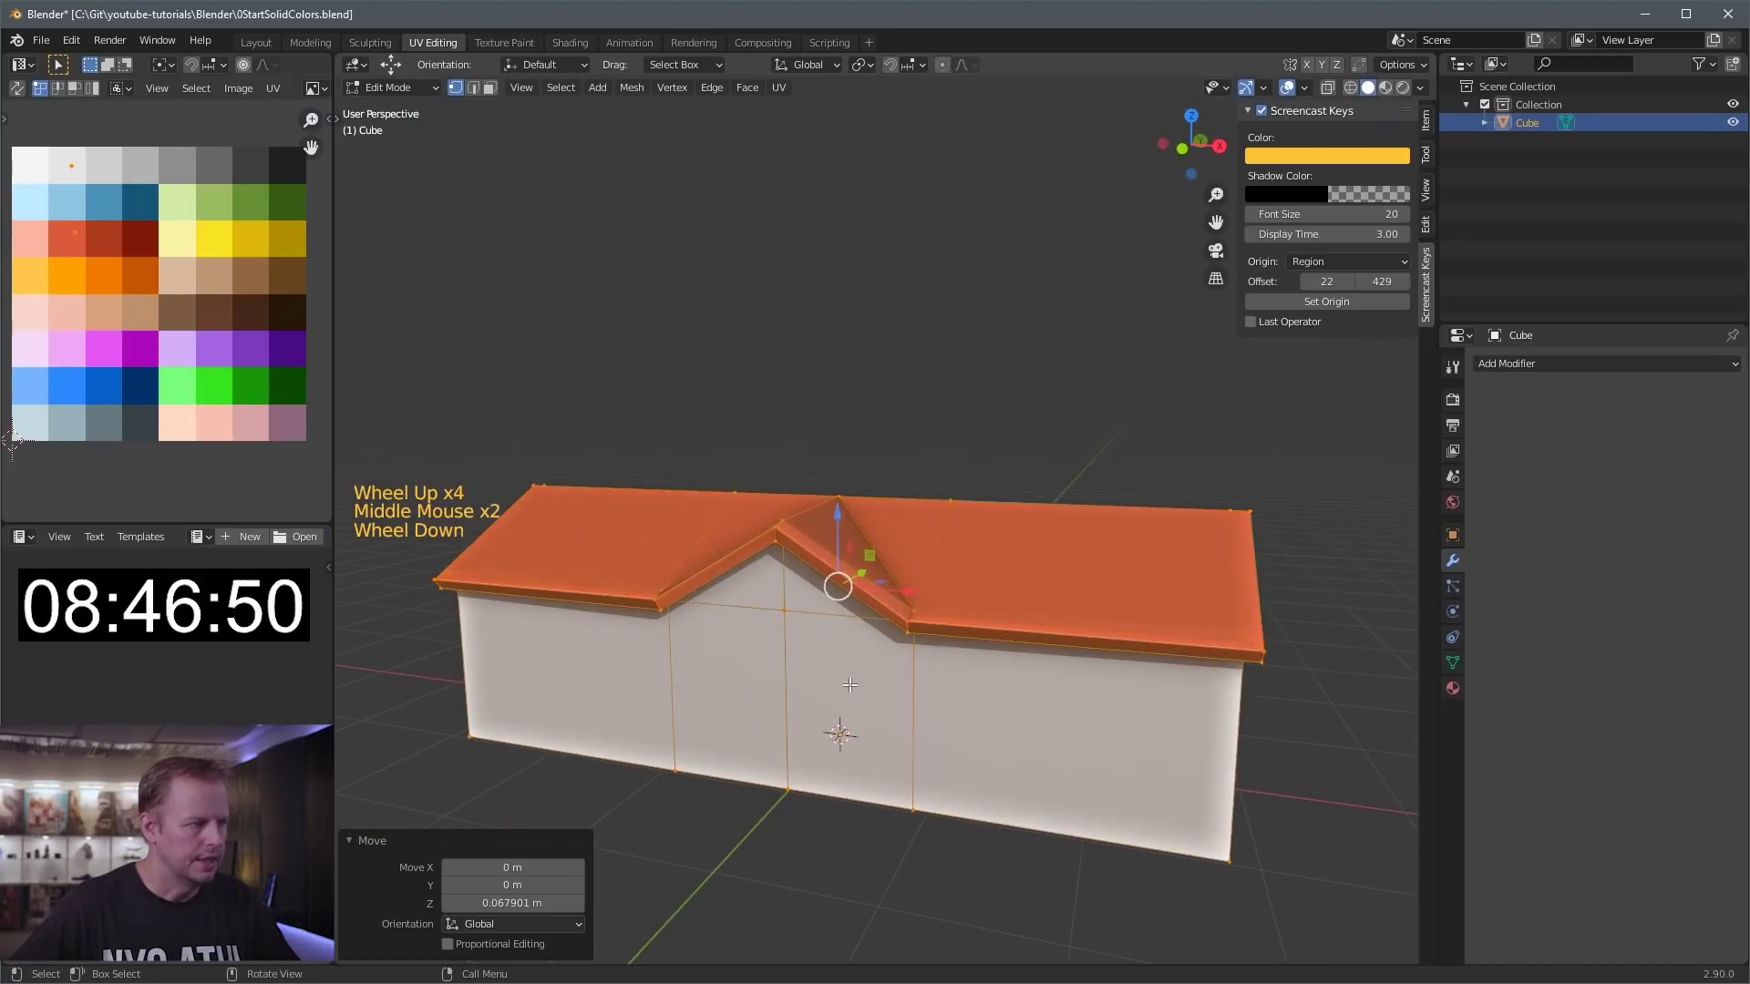
key("3")
scroll(972, 700, "down", 1)
key("ctrl+r")
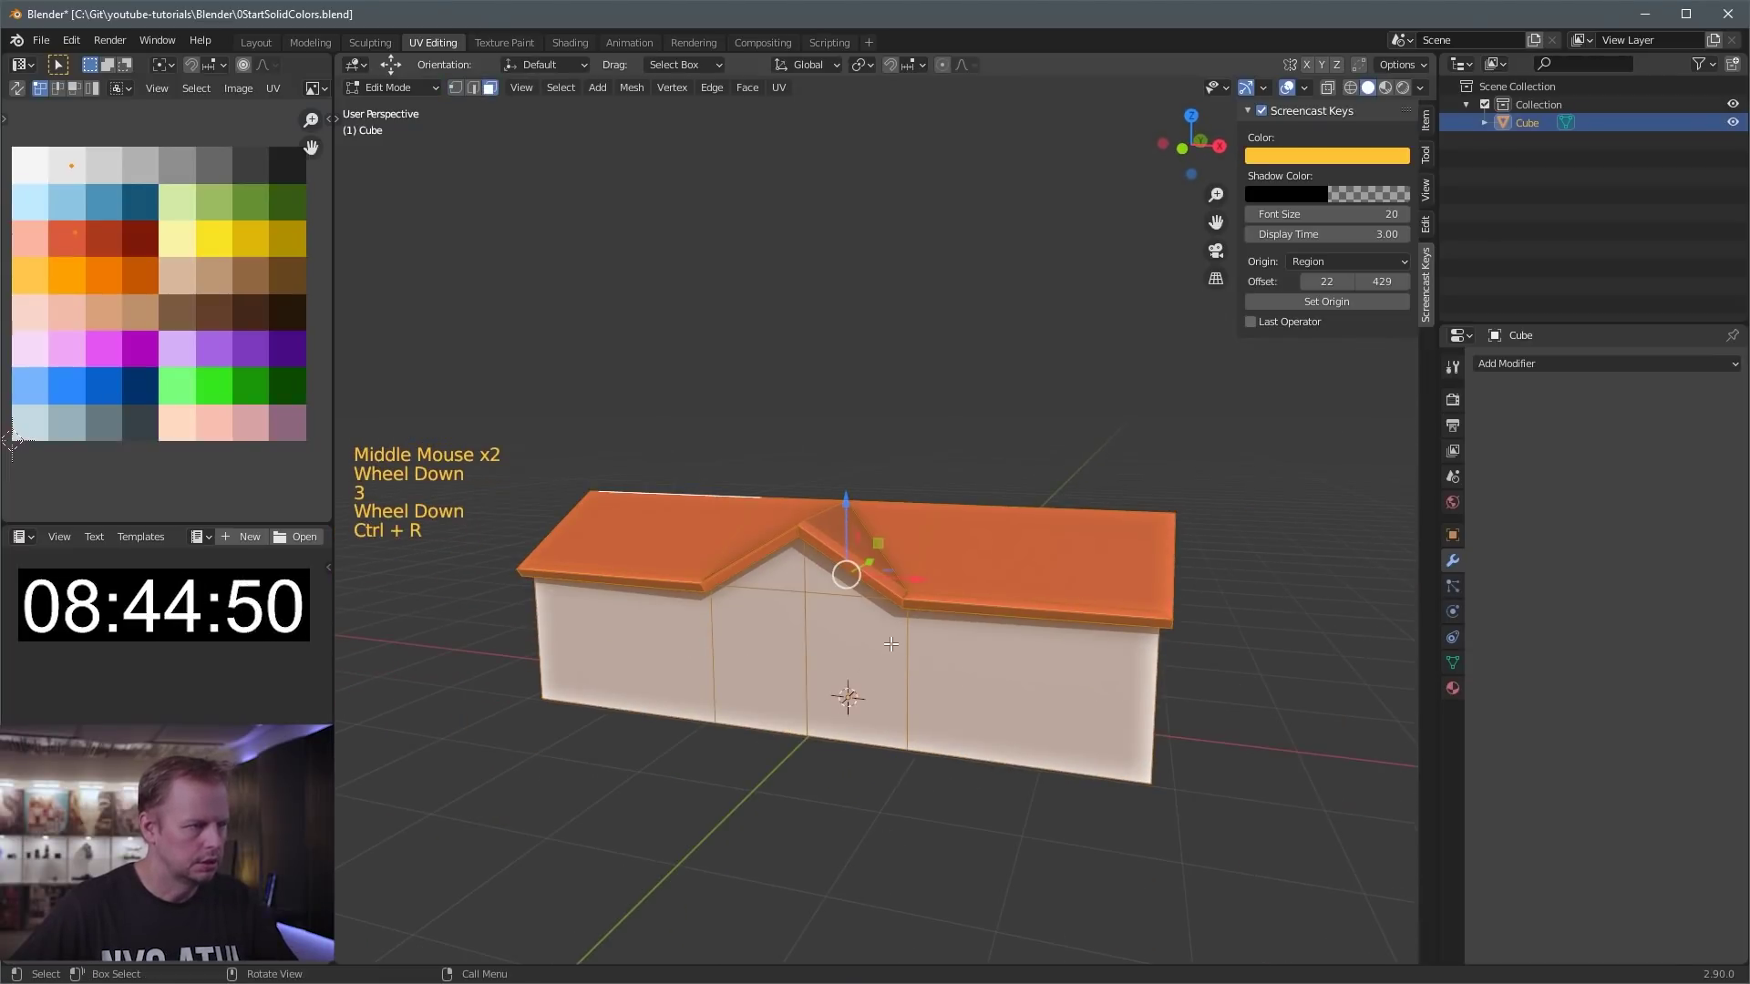
middle_click_drag(890, 645, 1039, 693)
key("ctrl+r")
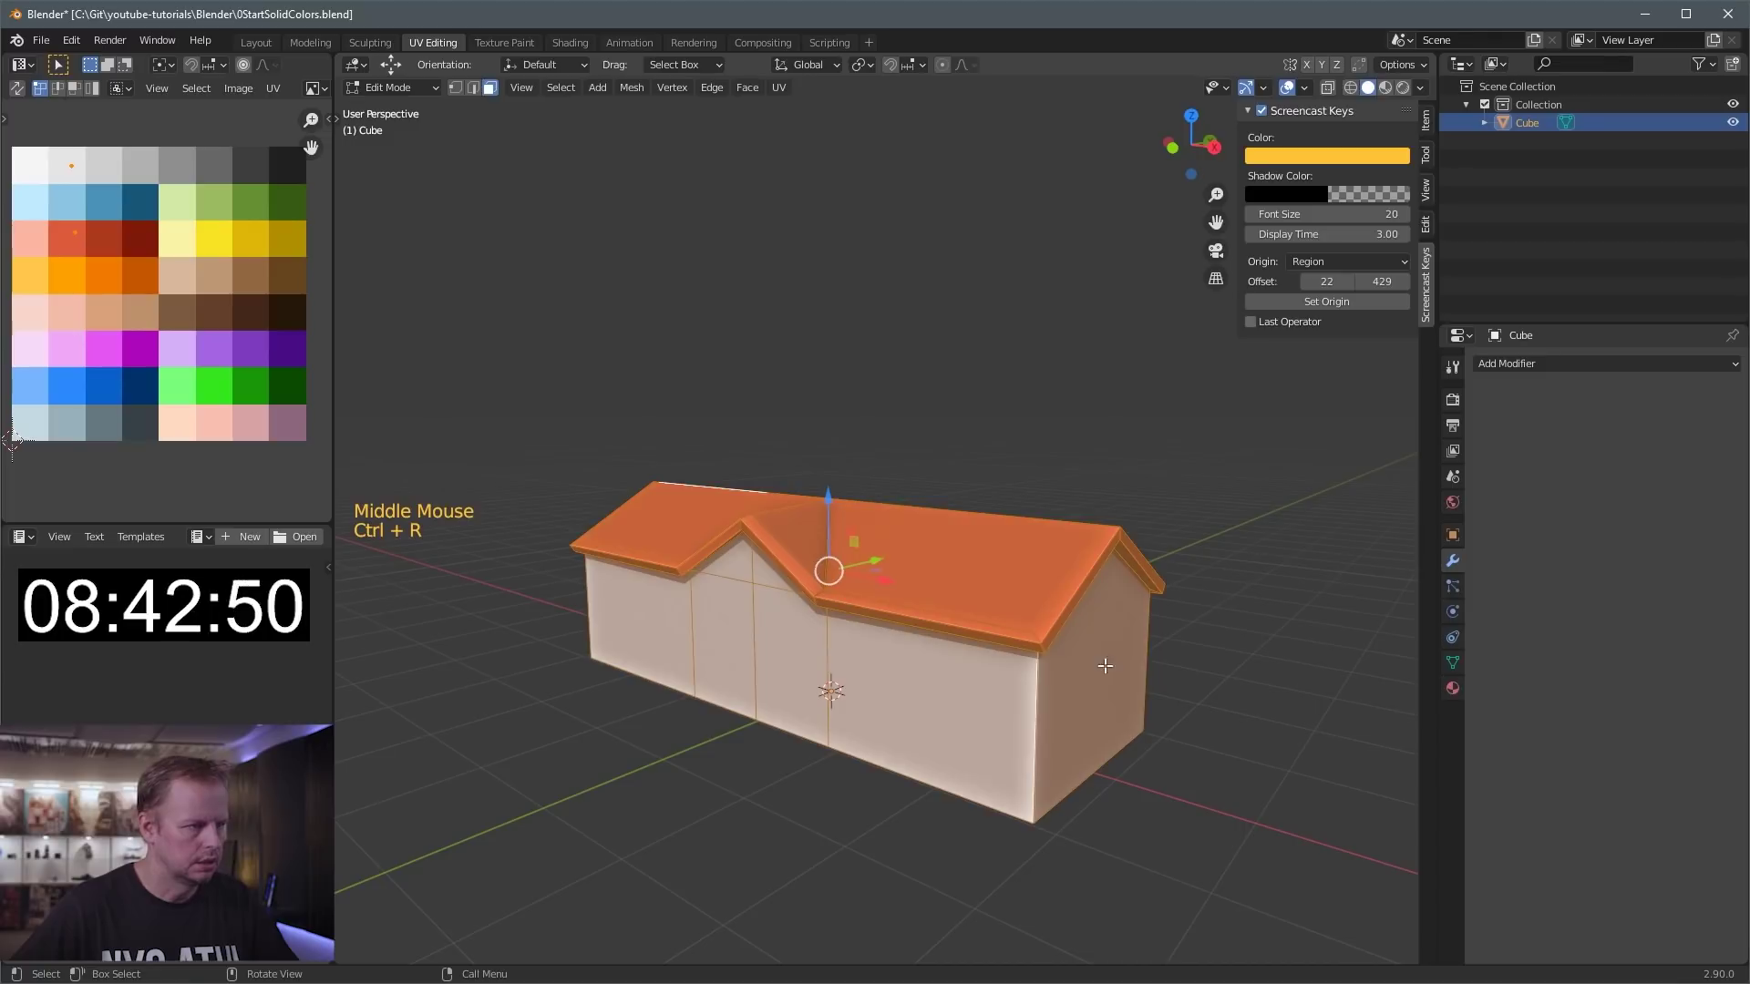
key("ctrl+z")
key("ctrl+r")
- Connect the two eave corners of the first end wall with a horizontal edge
middle_click_drag(1115, 692, 620, 602)
scroll(985, 675, "up", 2)
key("1")
left_click(985, 676)
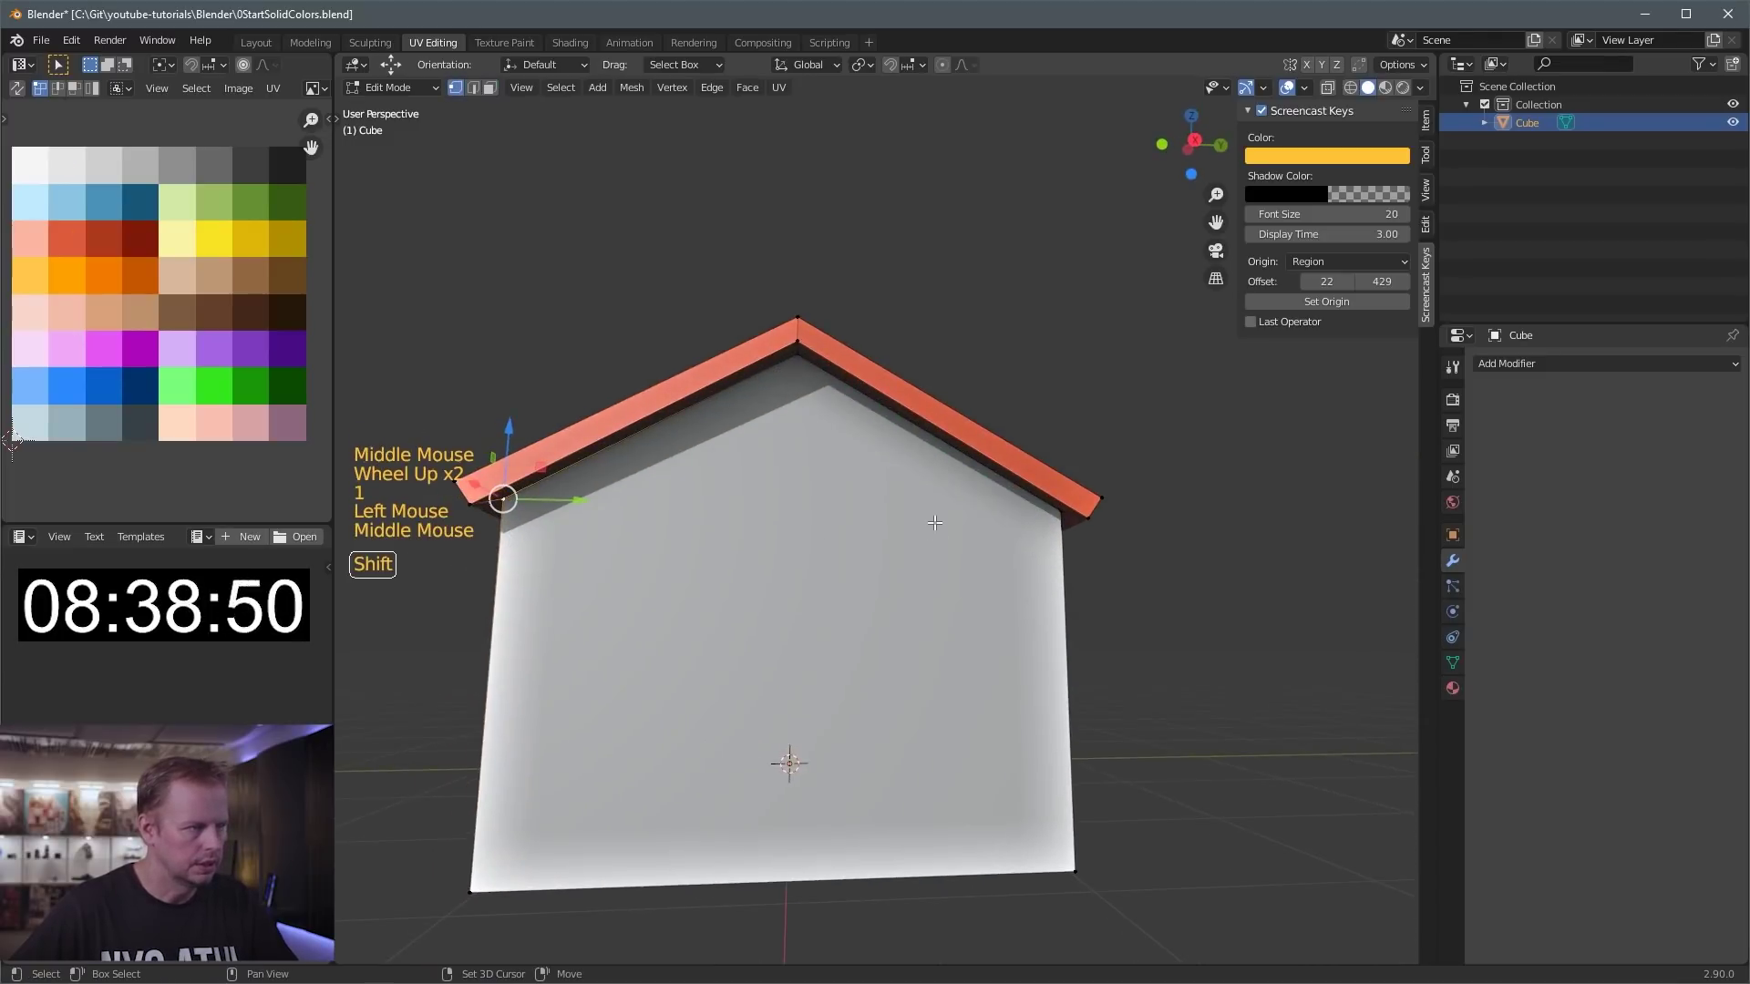
left_click(1059, 511, "shift")
key("j")
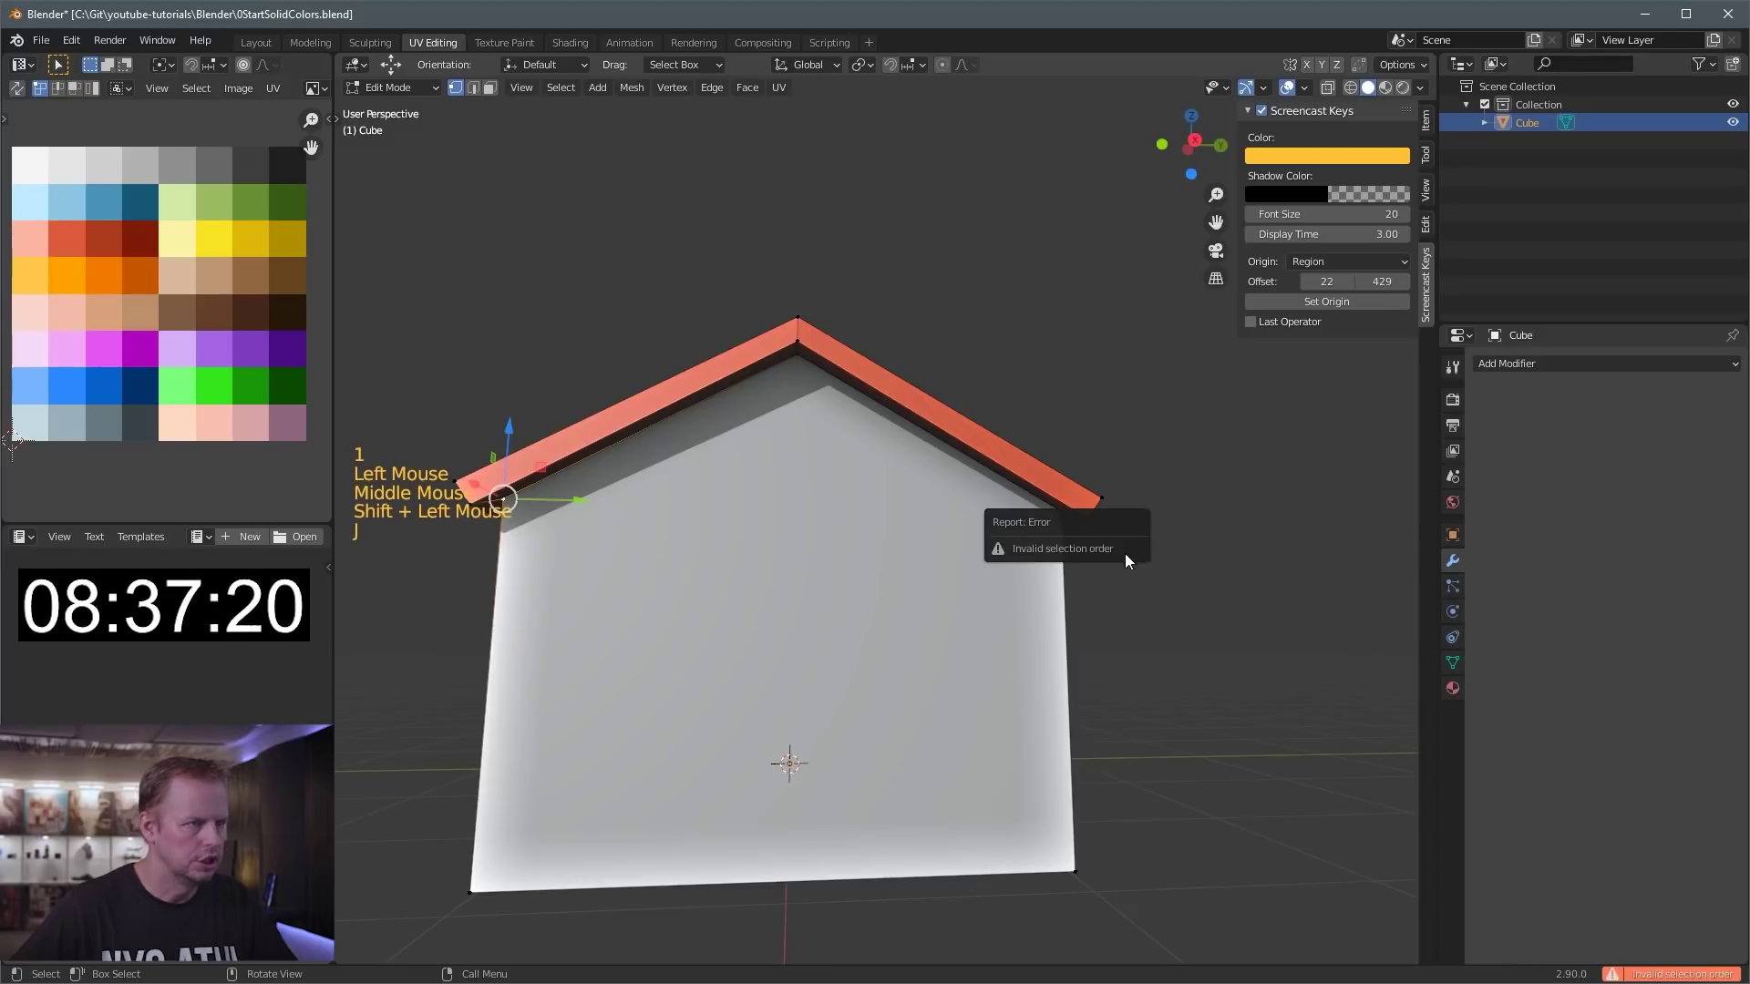
left_click(1059, 516, "ctrl")
key("j")
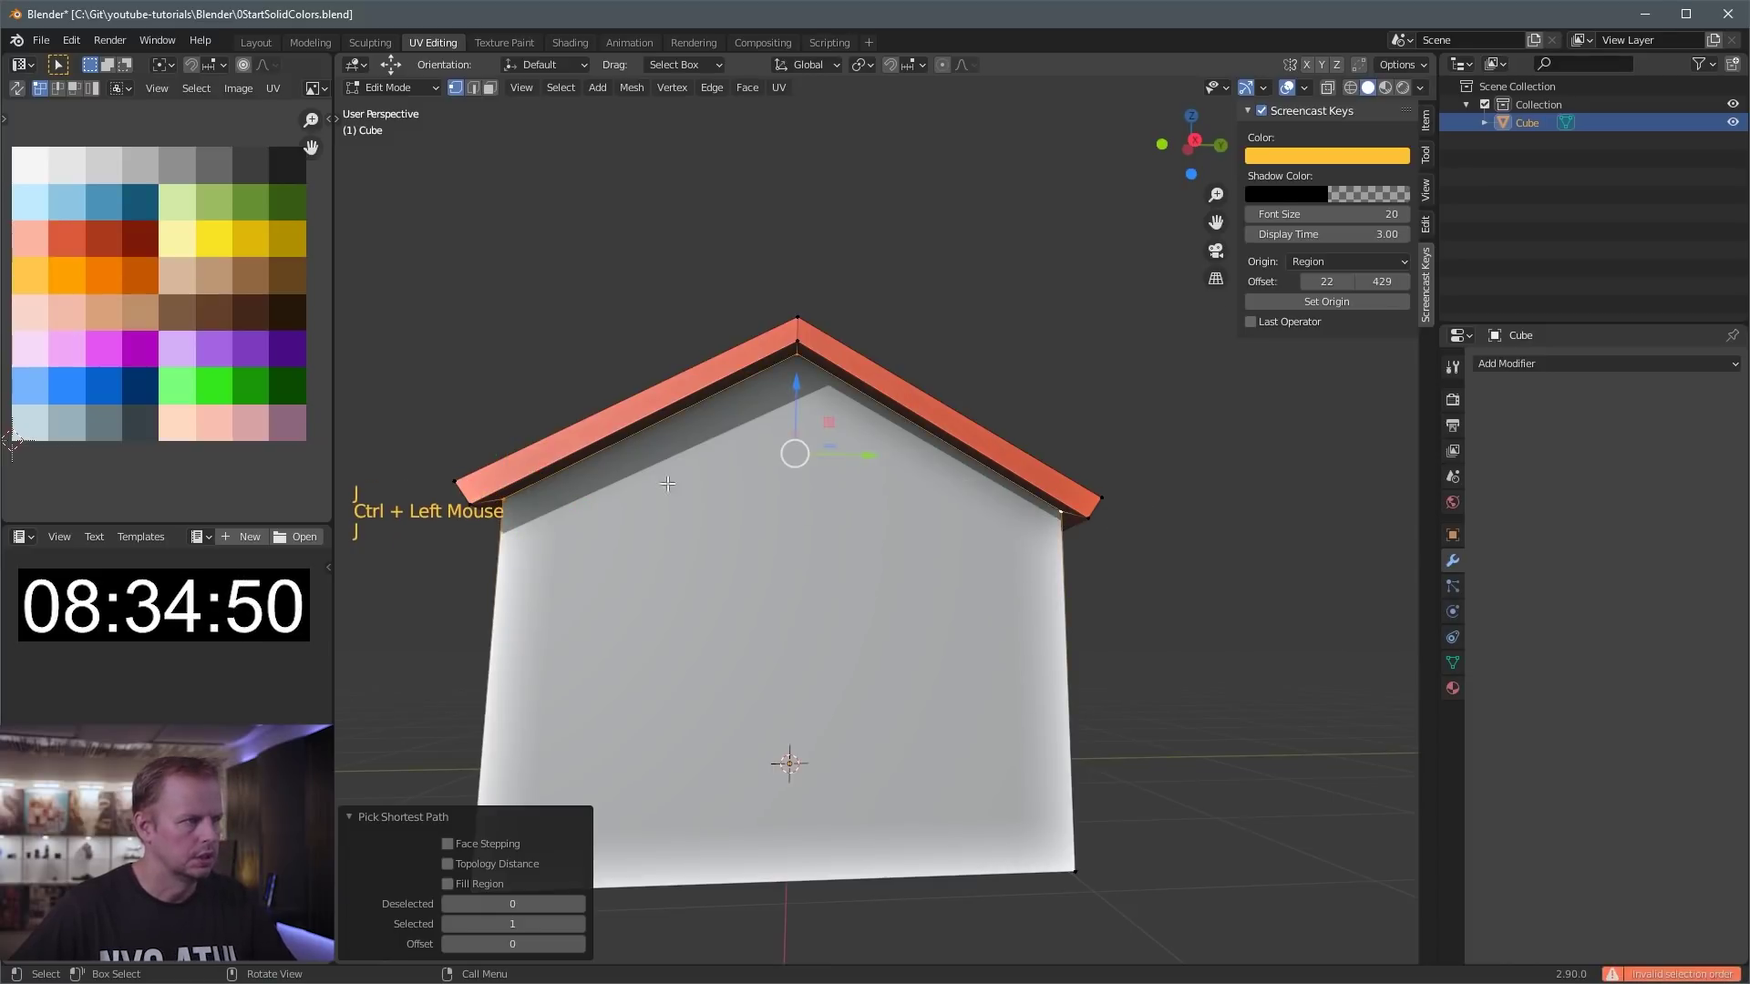
key("ctrl+z")
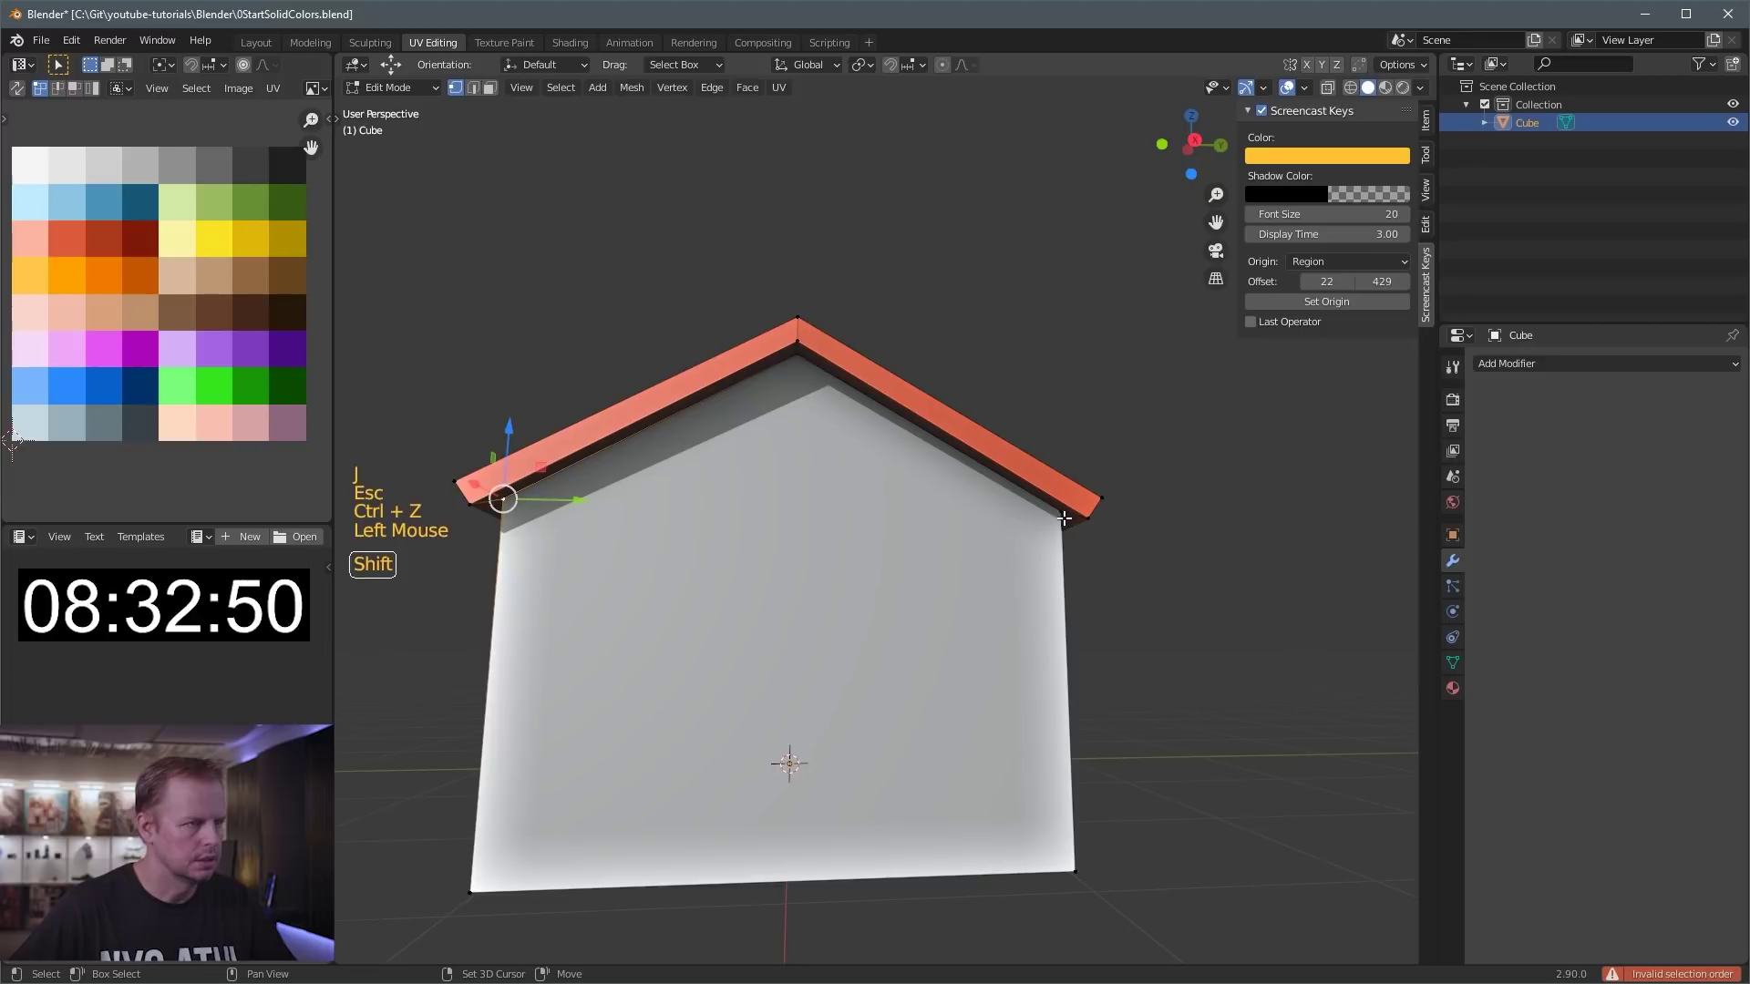
key("j")
- Connect the two eave corners of the opposite end wall with a horizontal edge
middle_click_drag(1105, 529, 1172, 564)
scroll(1172, 564, "down", 1)
left_click(1151, 543)
scroll(1158, 552, "up", 2)
left_click(1269, 543)
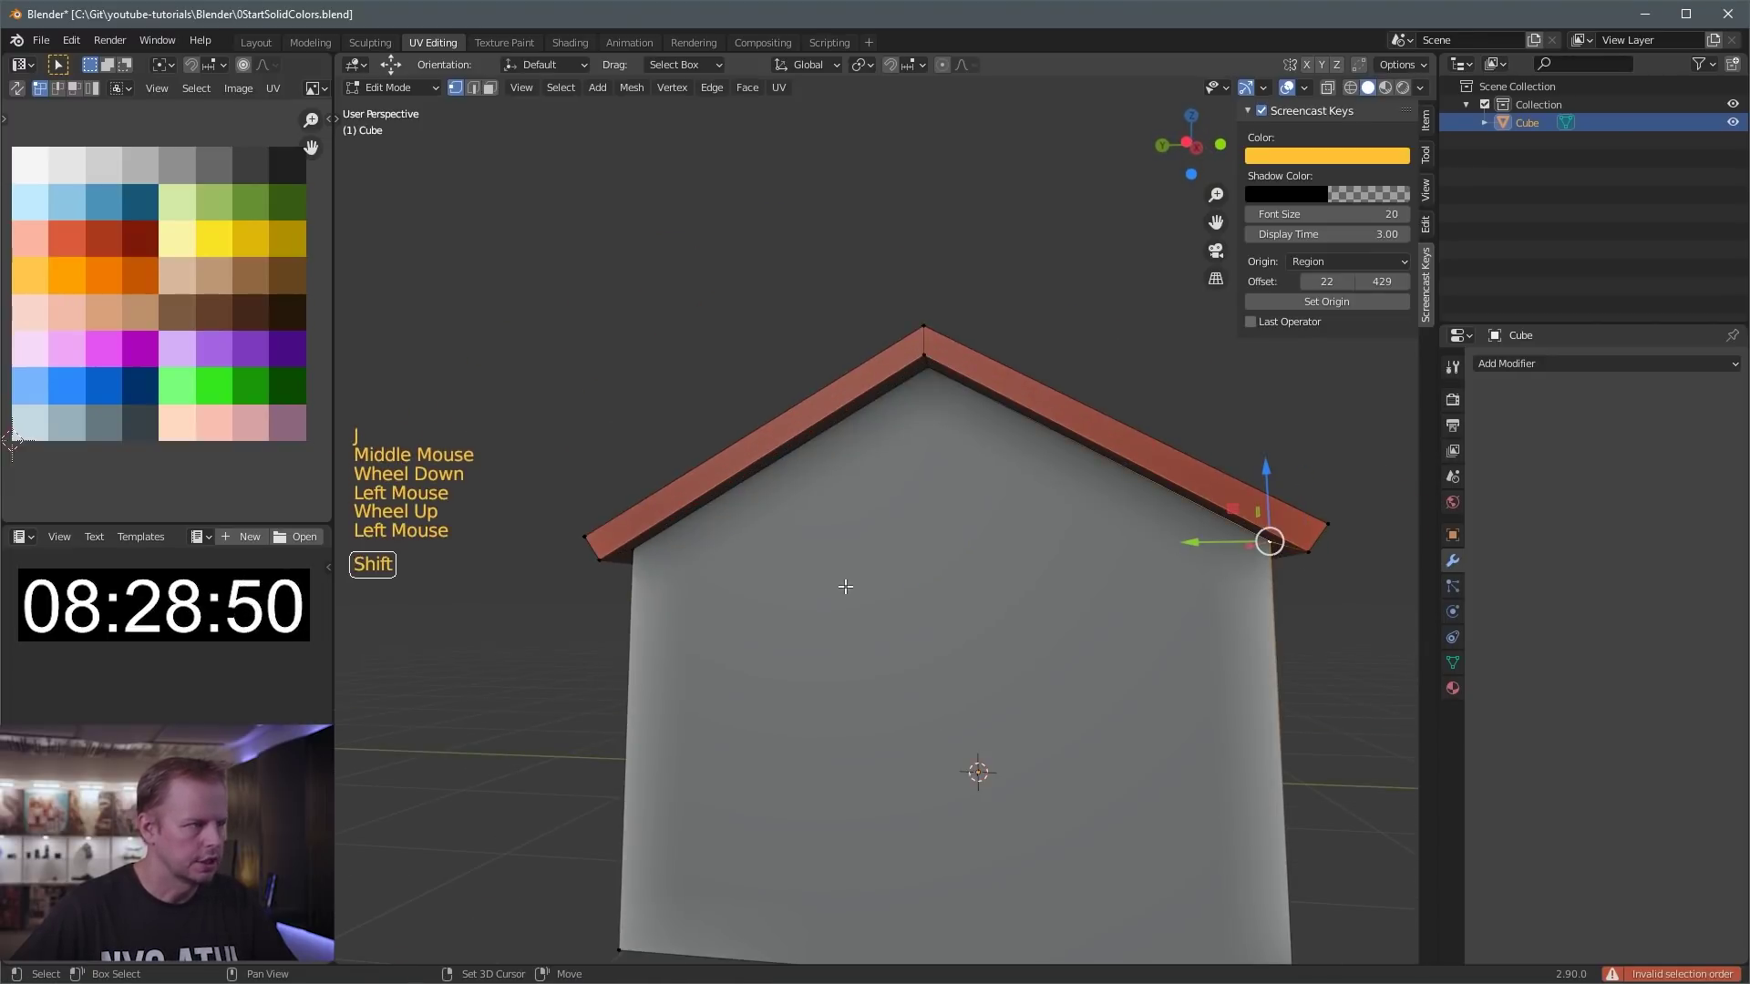
left_click(626, 555, "shift")
key("j")
- Add one horizontal loop cut around the walls with a slide factor of about -0.02
middle_click_drag(626, 555, 837, 720)
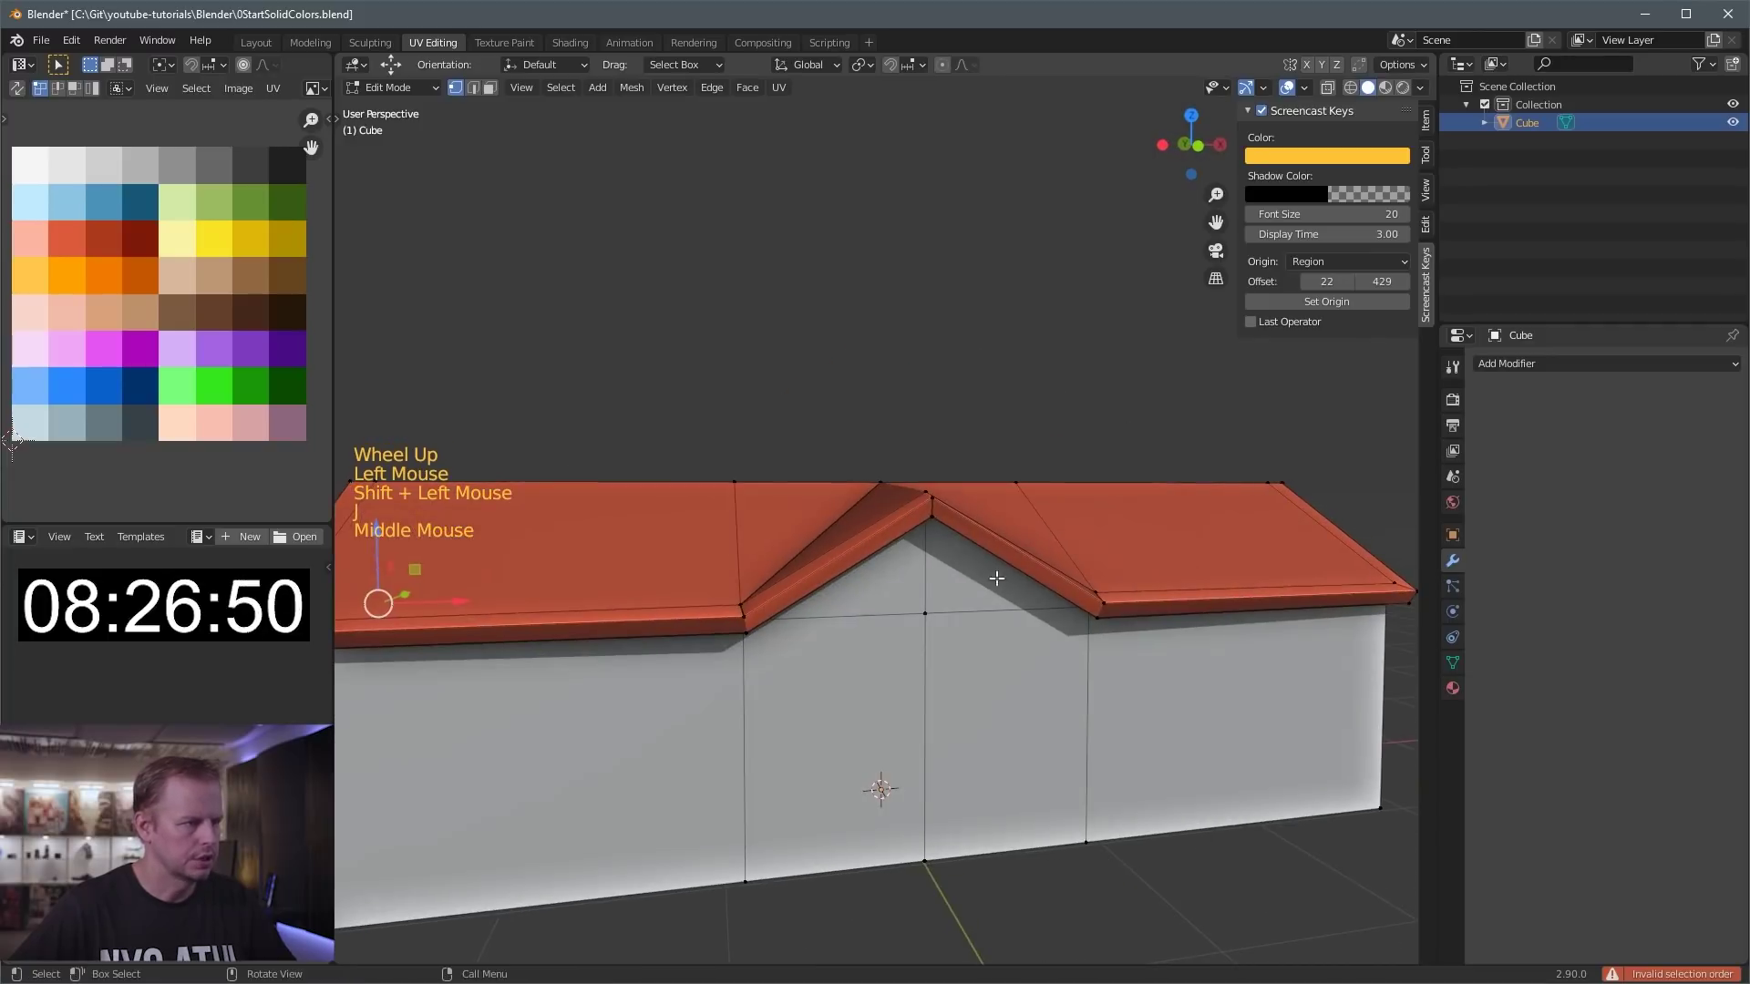
key("ctrl+r")
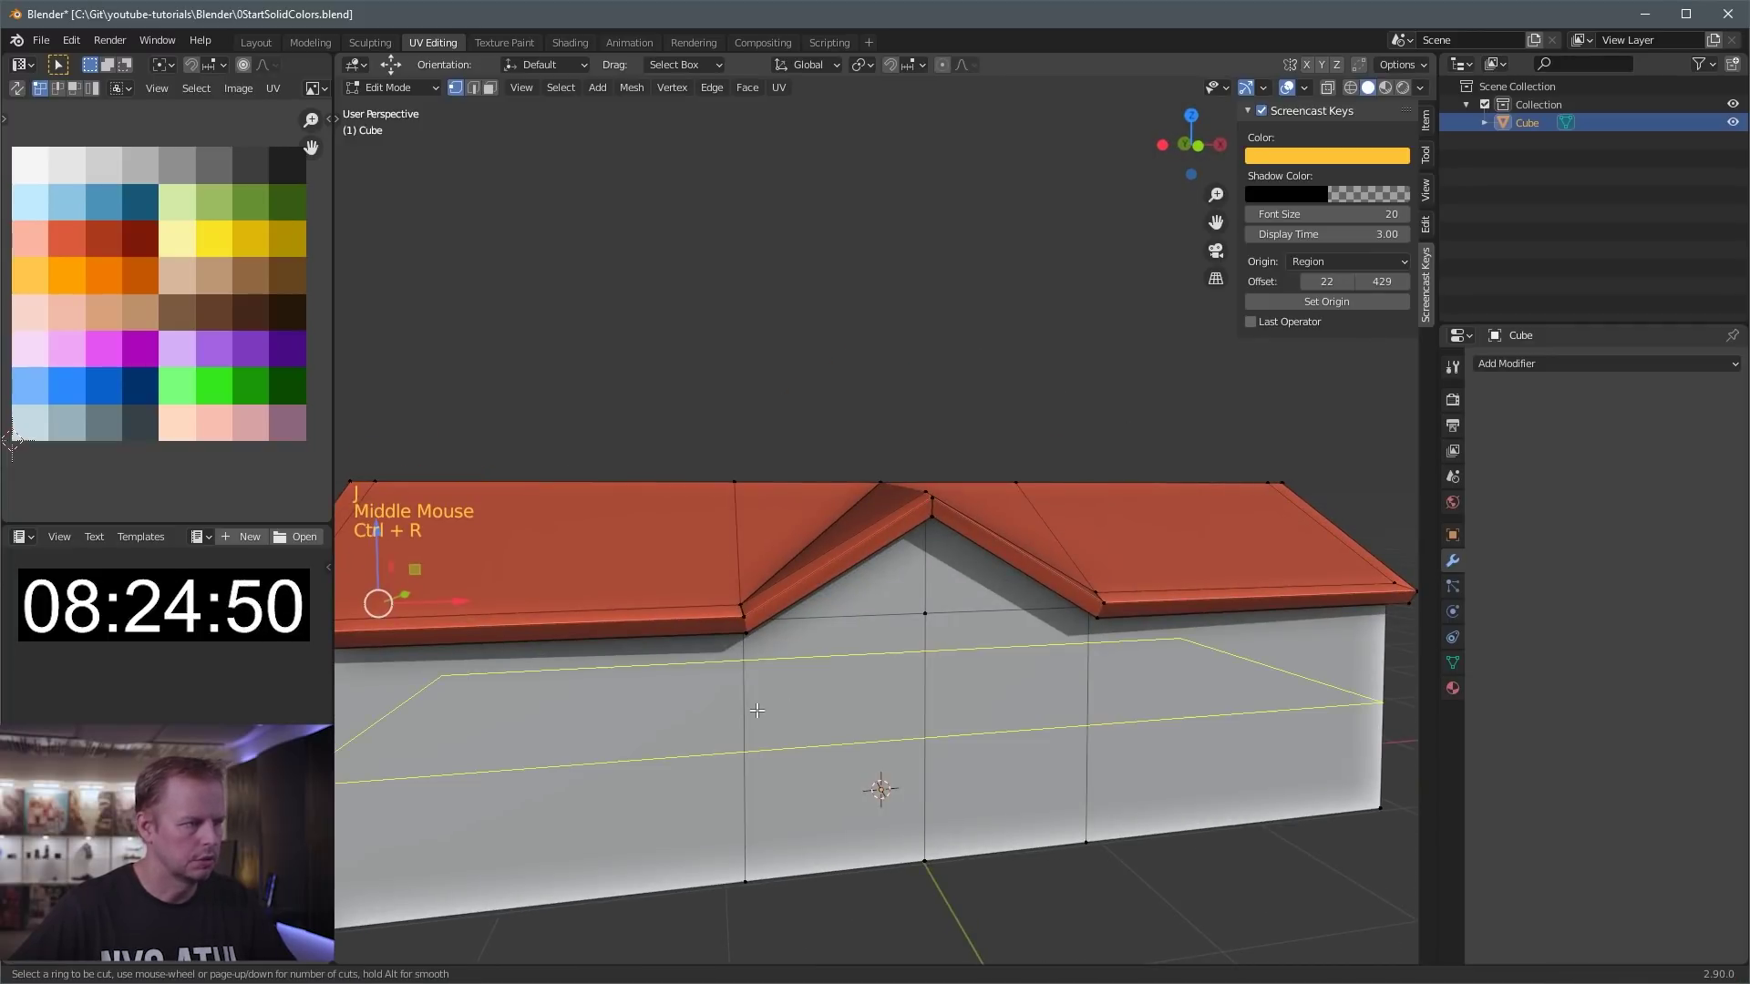
left_click(761, 706)
left_click(762, 695)
middle_click_drag(761, 696, 820, 583)
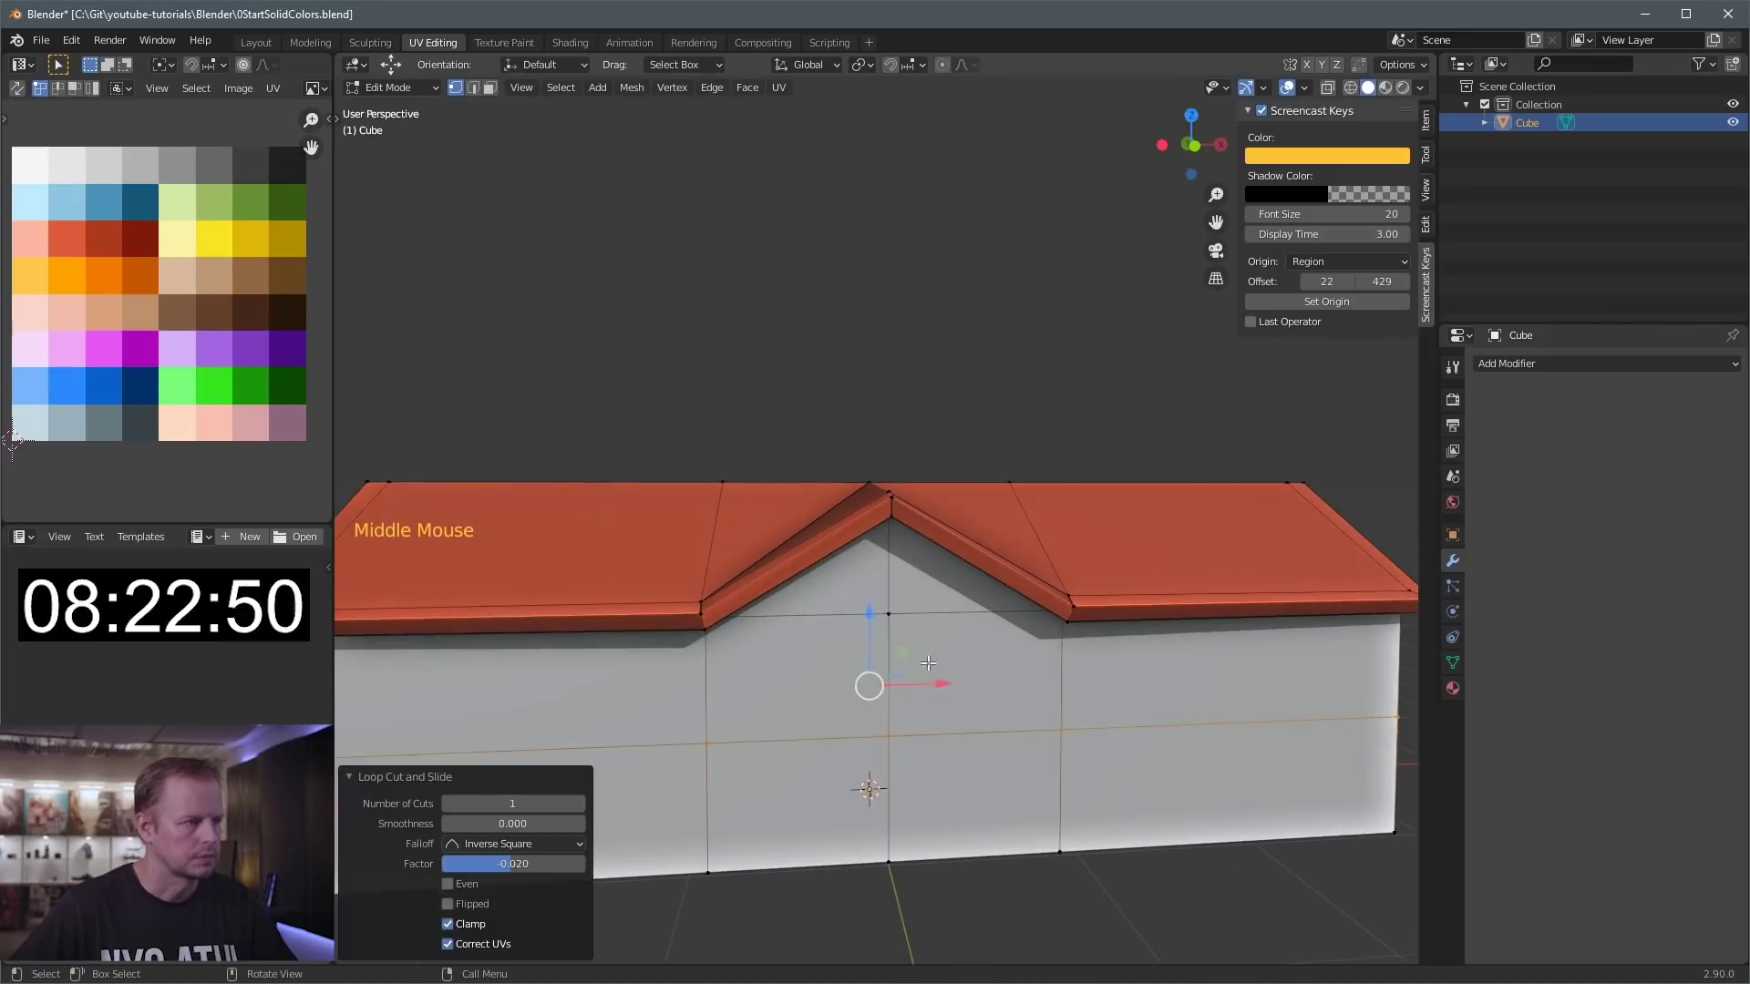
- Inset the two triangular gable faces individually by about 0.037 and extrude them inward about 0.013 m
key("3")
left_click(820, 574)
left_click(966, 583, "shift")
key("i")
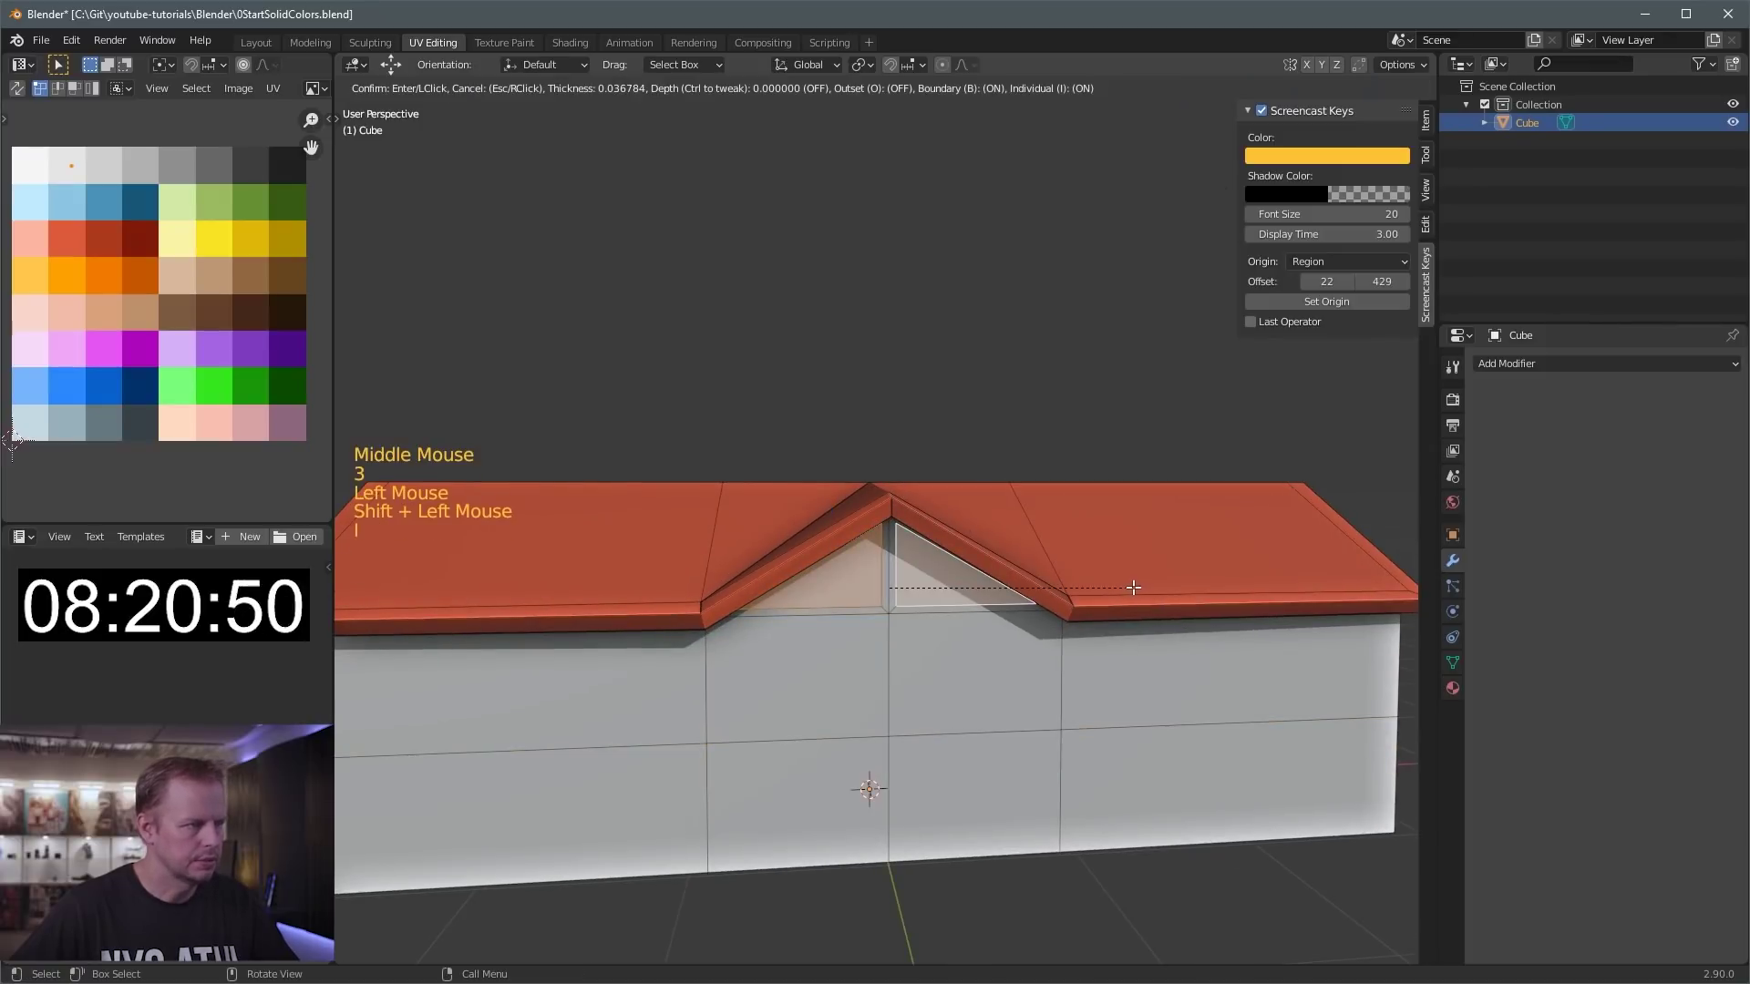
left_click(1133, 588)
middle_click_drag(1133, 588, 1007, 592)
key("e")
left_click(993, 588)
- Colour the two recessed gable faces blue by moving their UVs onto a blue swatch of the palette
key("g")
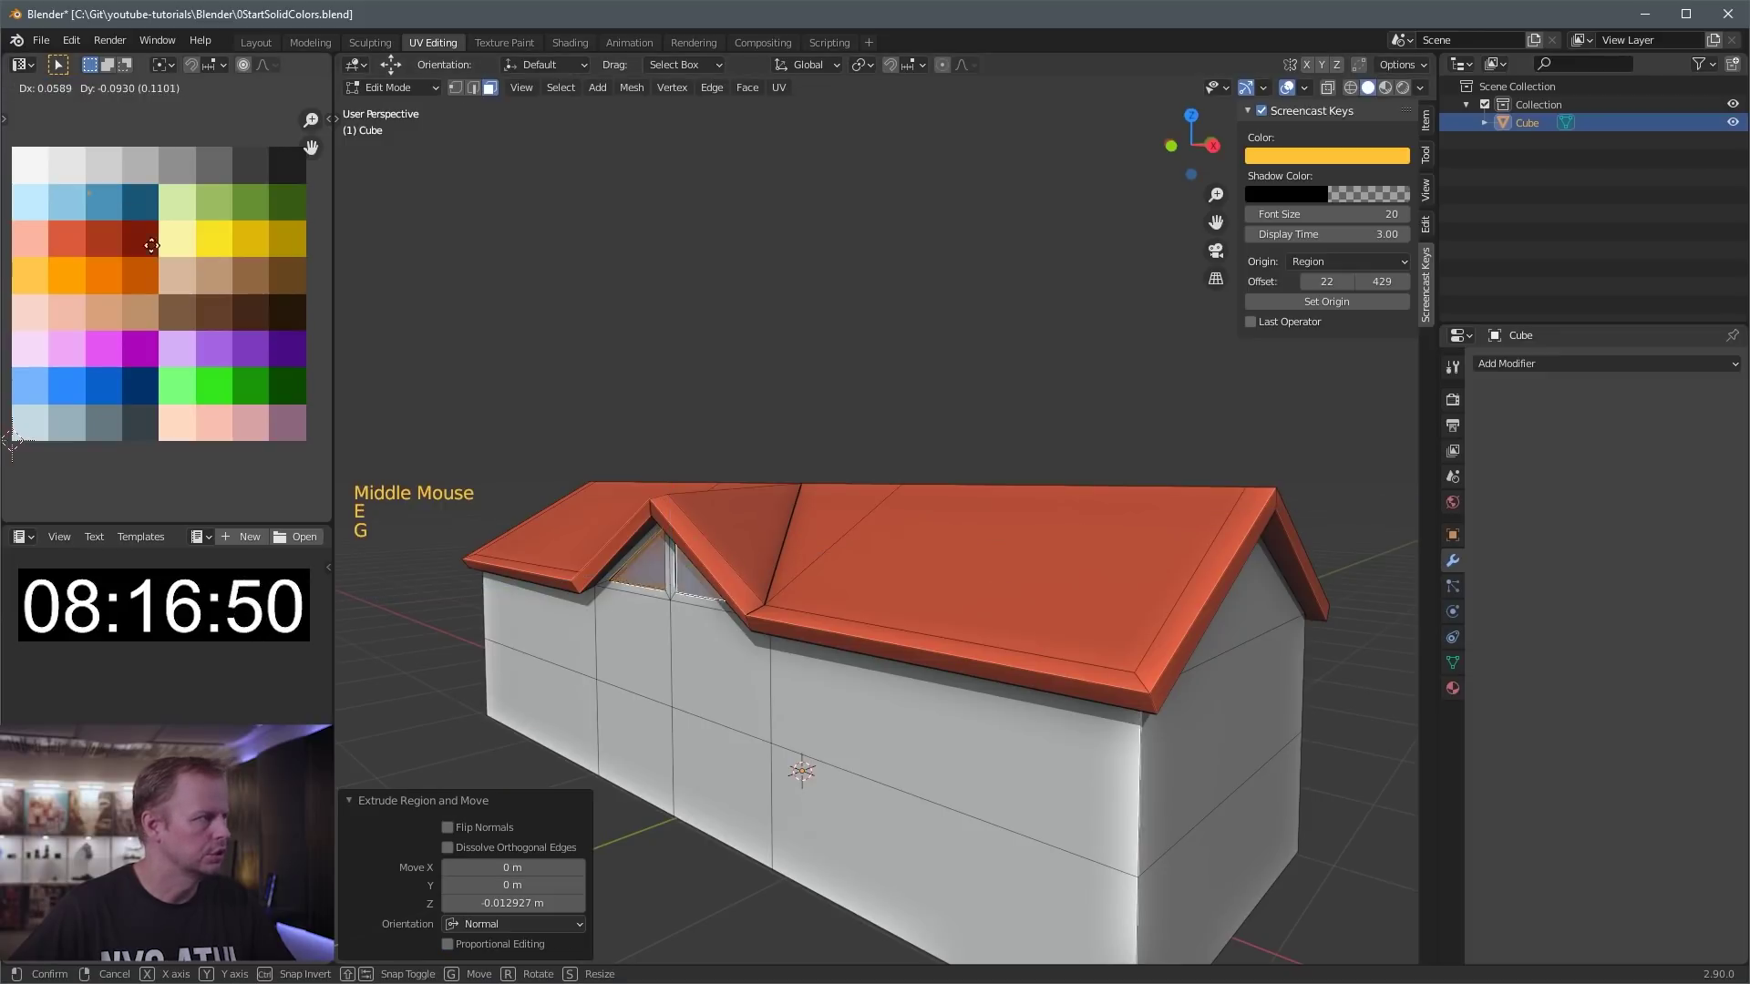
left_click(153, 244)
scroll(917, 739, "down", 2)
- Move the horizontal edge loop around the walls down by about 0.37 m
key("3")
key("3")
middle_click_drag(1013, 672, 988, 707)
left_click(952, 661)
key("2")
key("a")
key("a")
key("a")
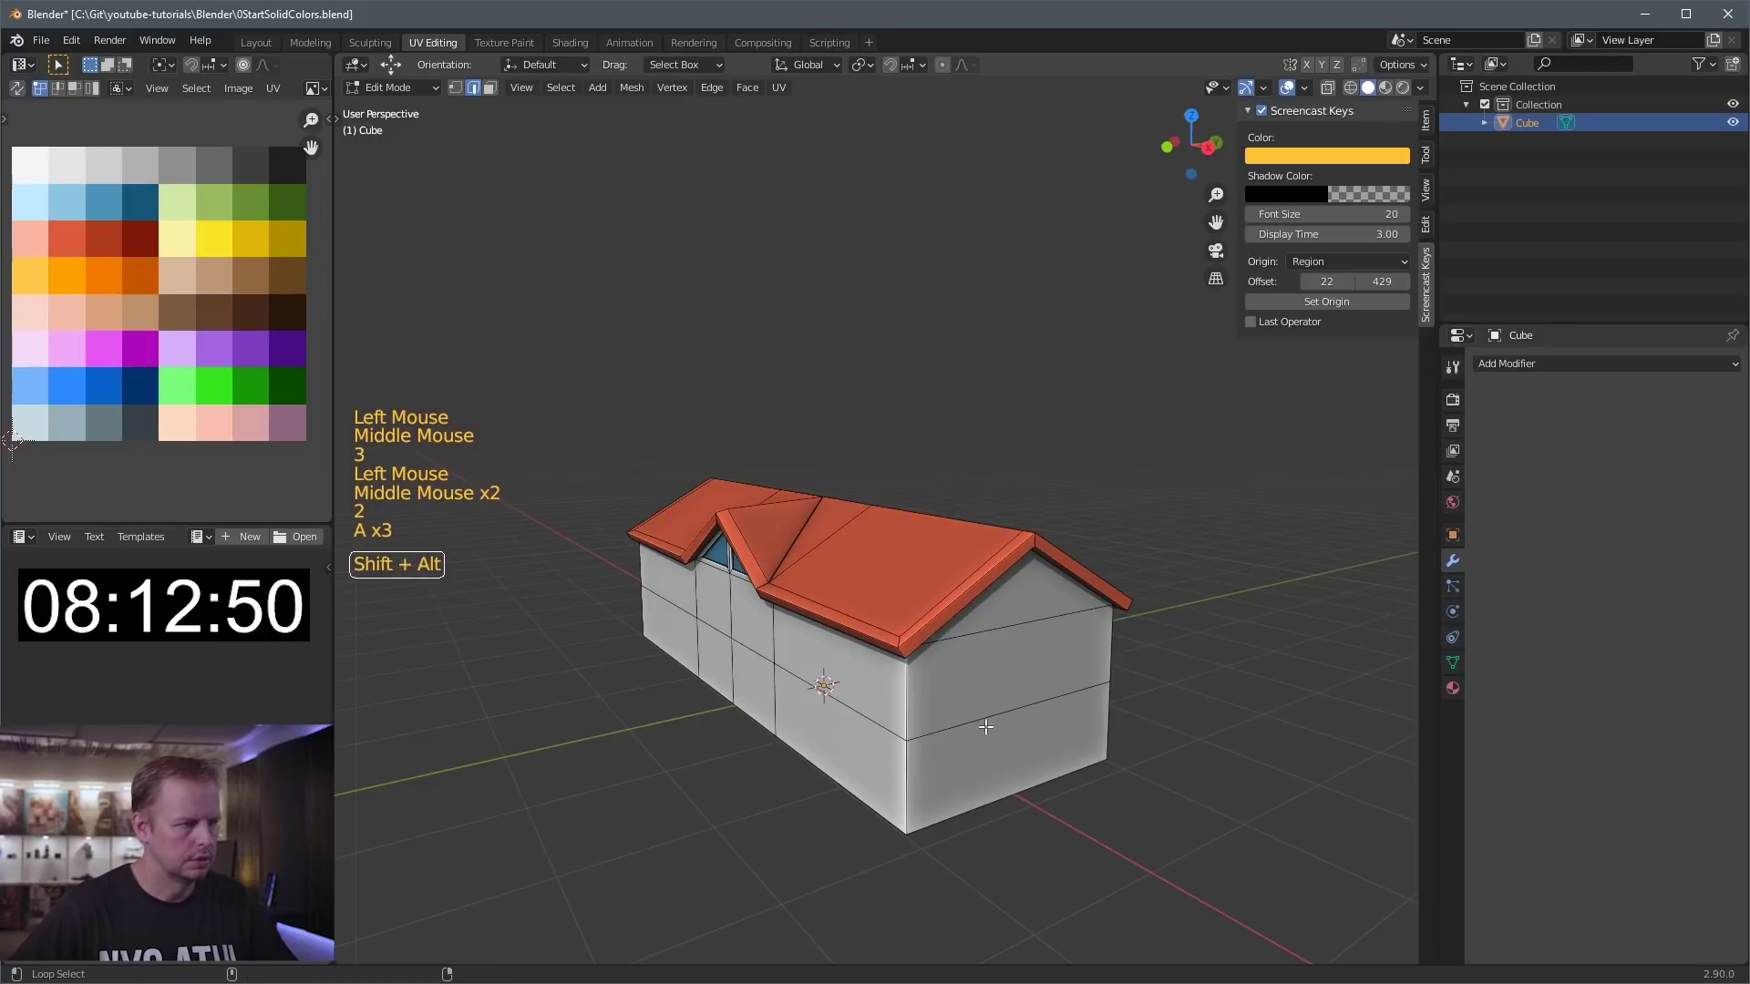
left_click(918, 656, "alt+shift")
left_click_drag(820, 549, 820, 603)
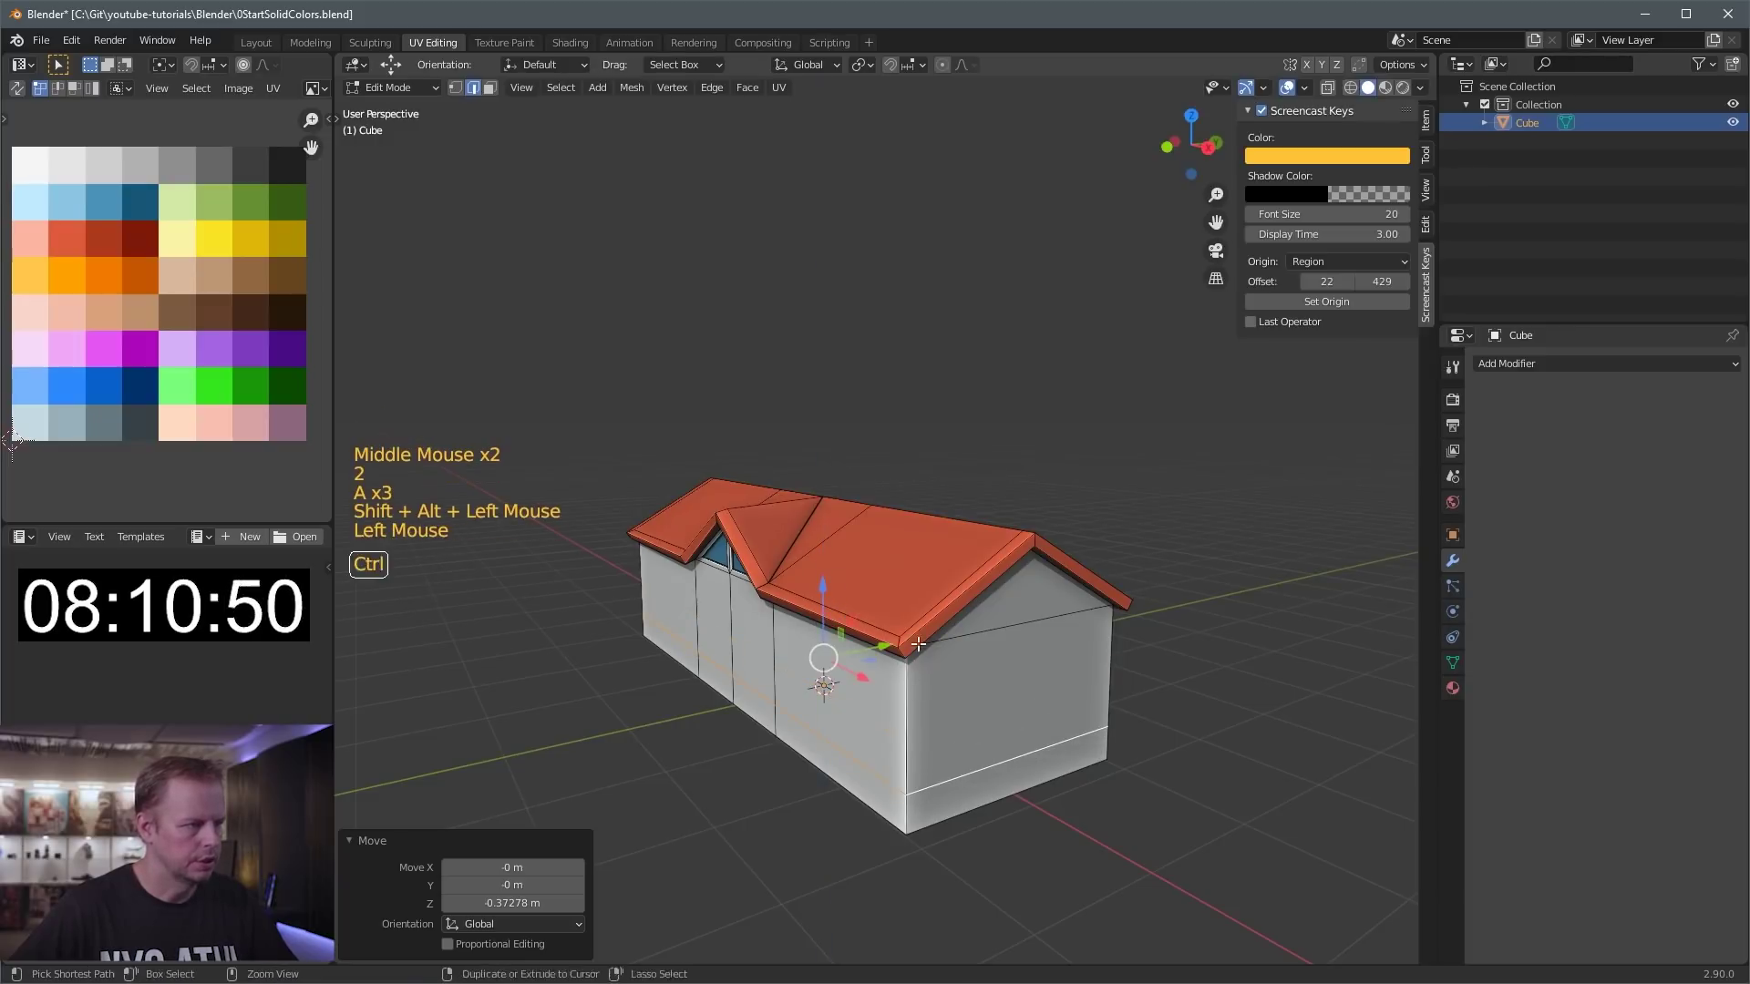
- Add a horizontal loop cut with a factor of about -0.37 and a vertical loop cut through each half of the house
key("ctrl+r")
left_click(922, 675)
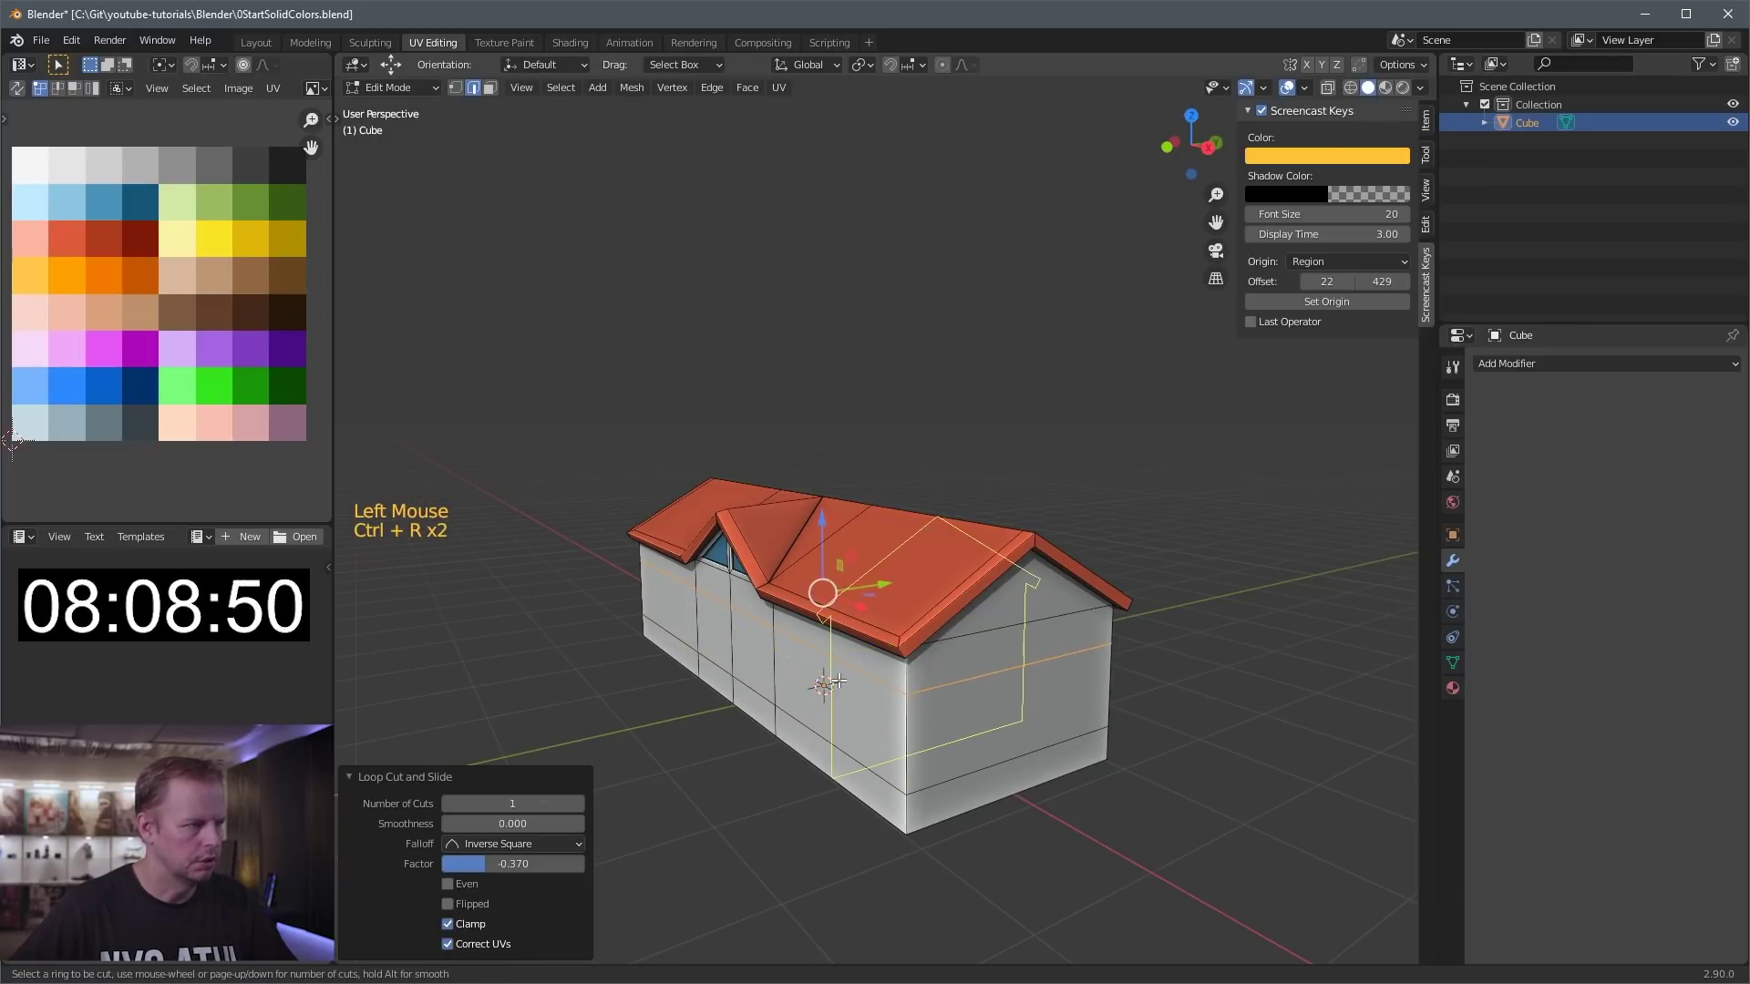
middle_click_drag(838, 681, 1027, 593)
key("ctrl+r")
- Duplicate the end wall panel on the gabled front side, scale it down, and narrow it along X to about 0.75
key("3")
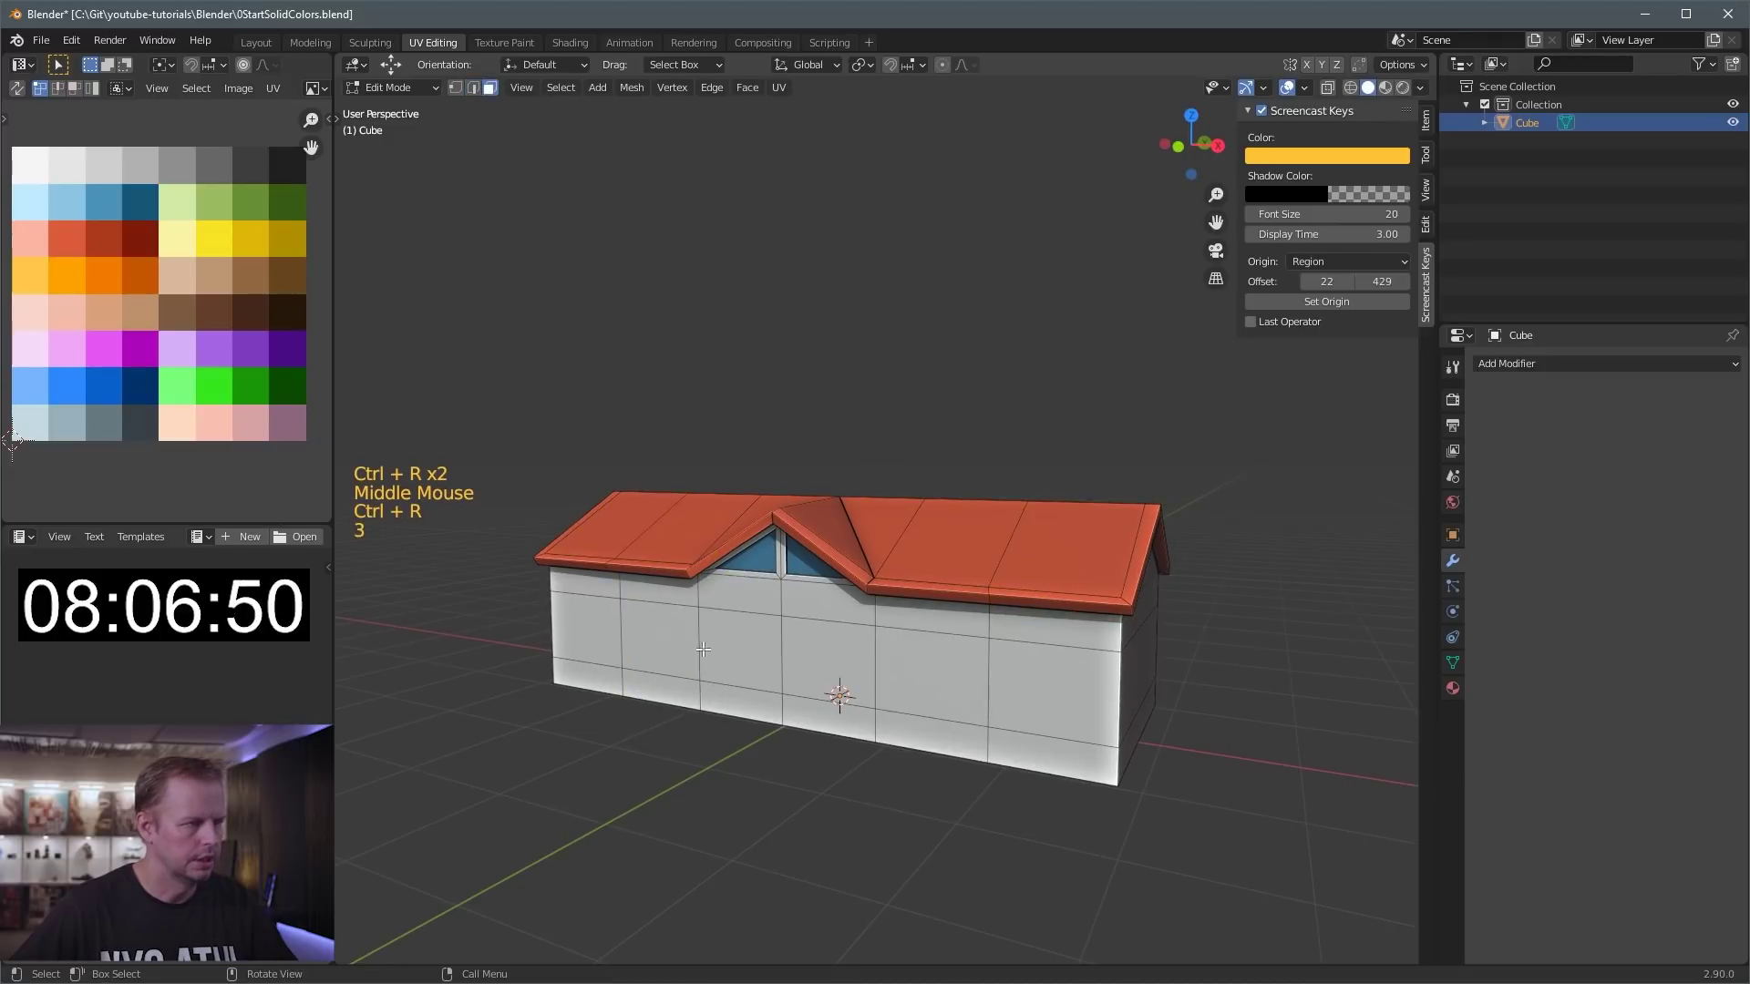
left_click(1031, 691)
key("shift+d")
left_click(1148, 657)
key("s")
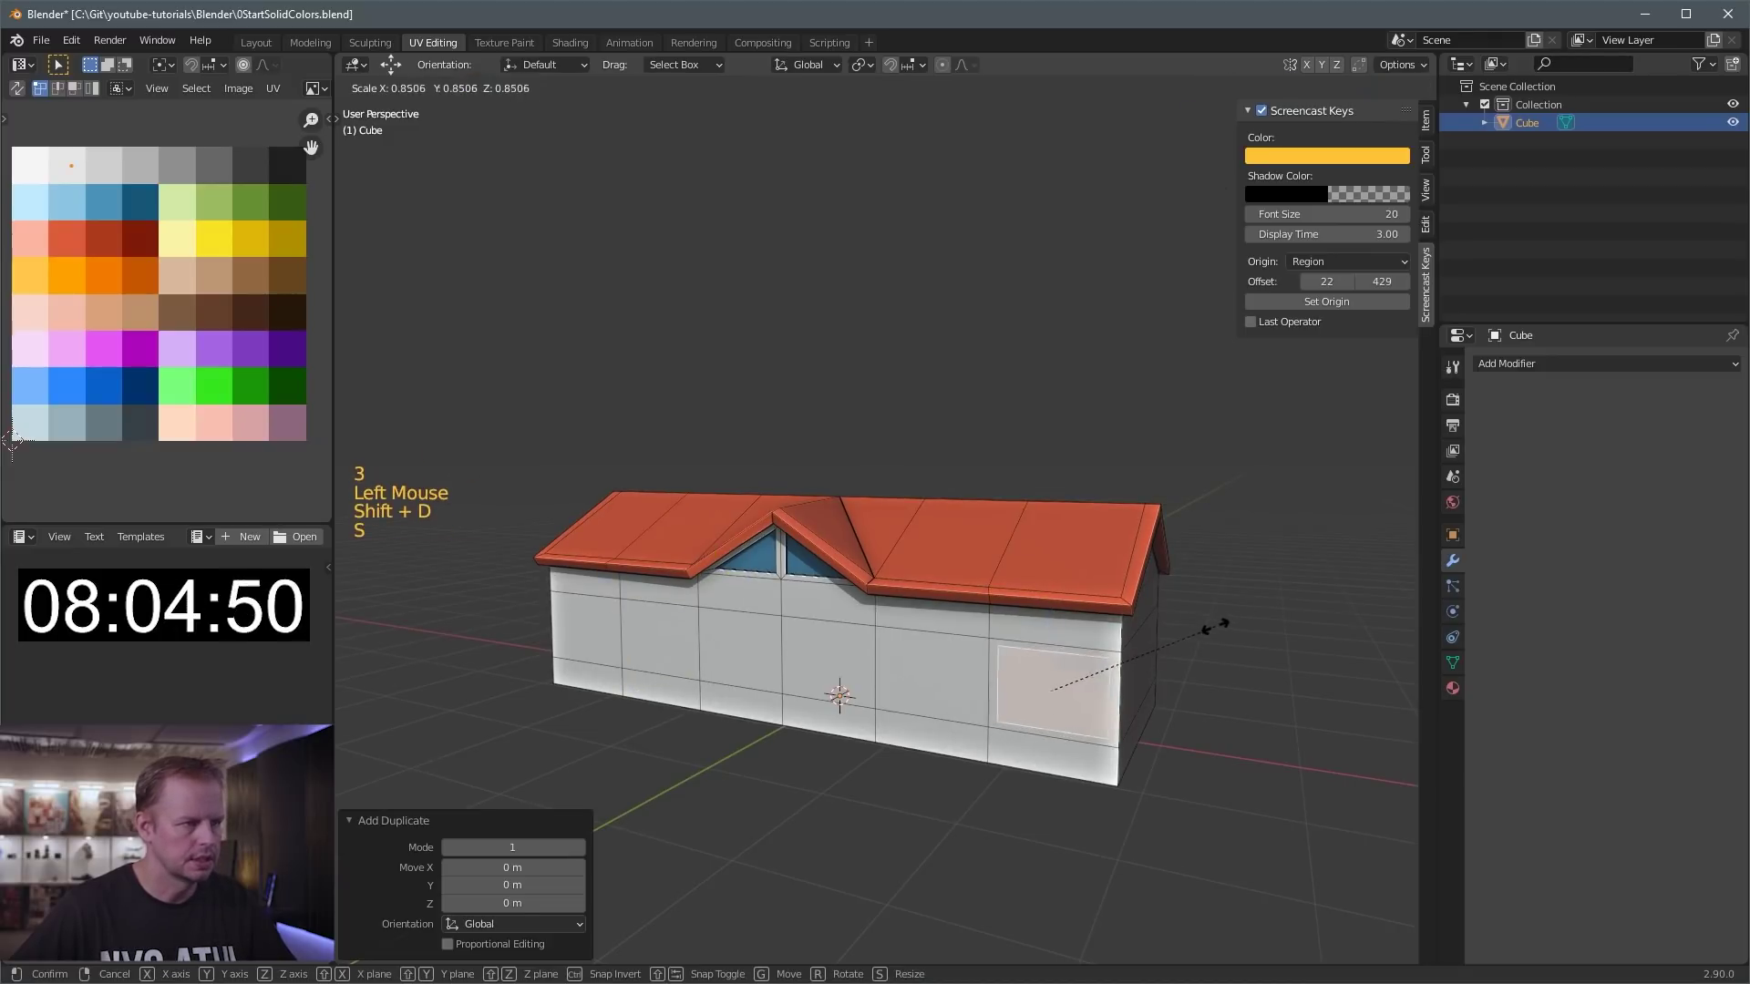
left_click(1239, 613)
key("s")
key("x")
left_click(1181, 629)
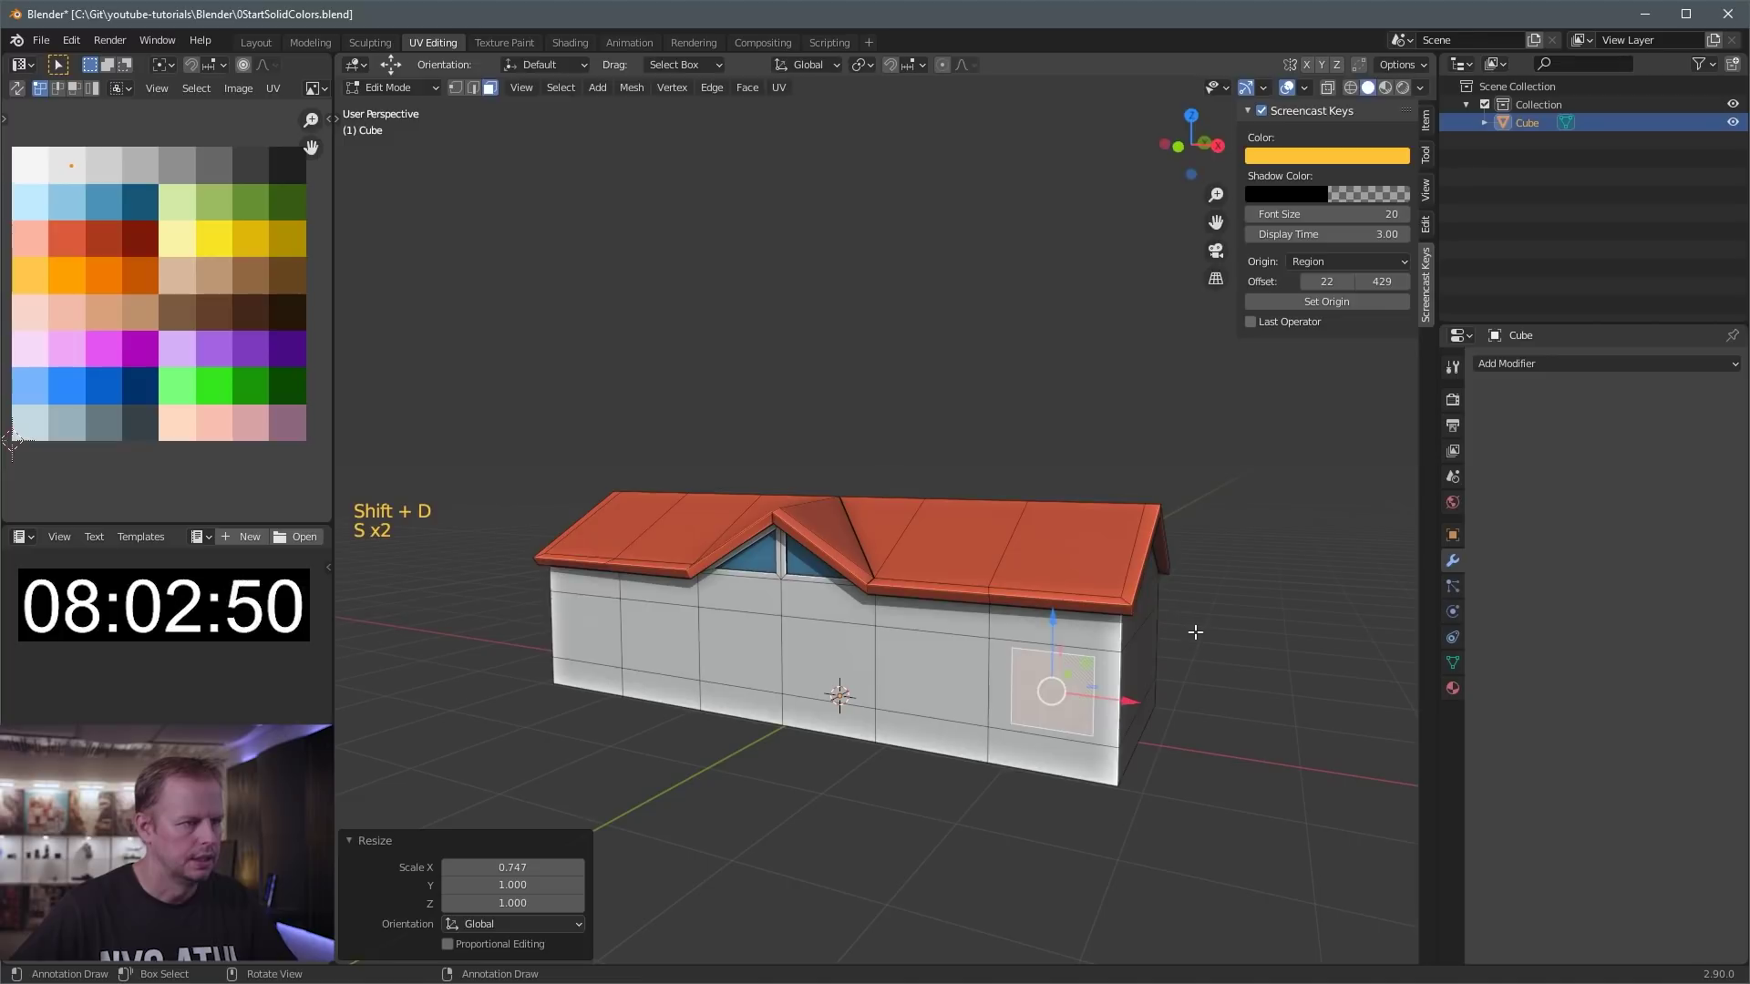
- Build a window frame by extruding the duplicated face about 0.05 m, insetting it about 0.063 and extruding inward about 0.018 m
key("e")
left_click(1187, 625)
scroll(1189, 627, "up", 1)
key("i")
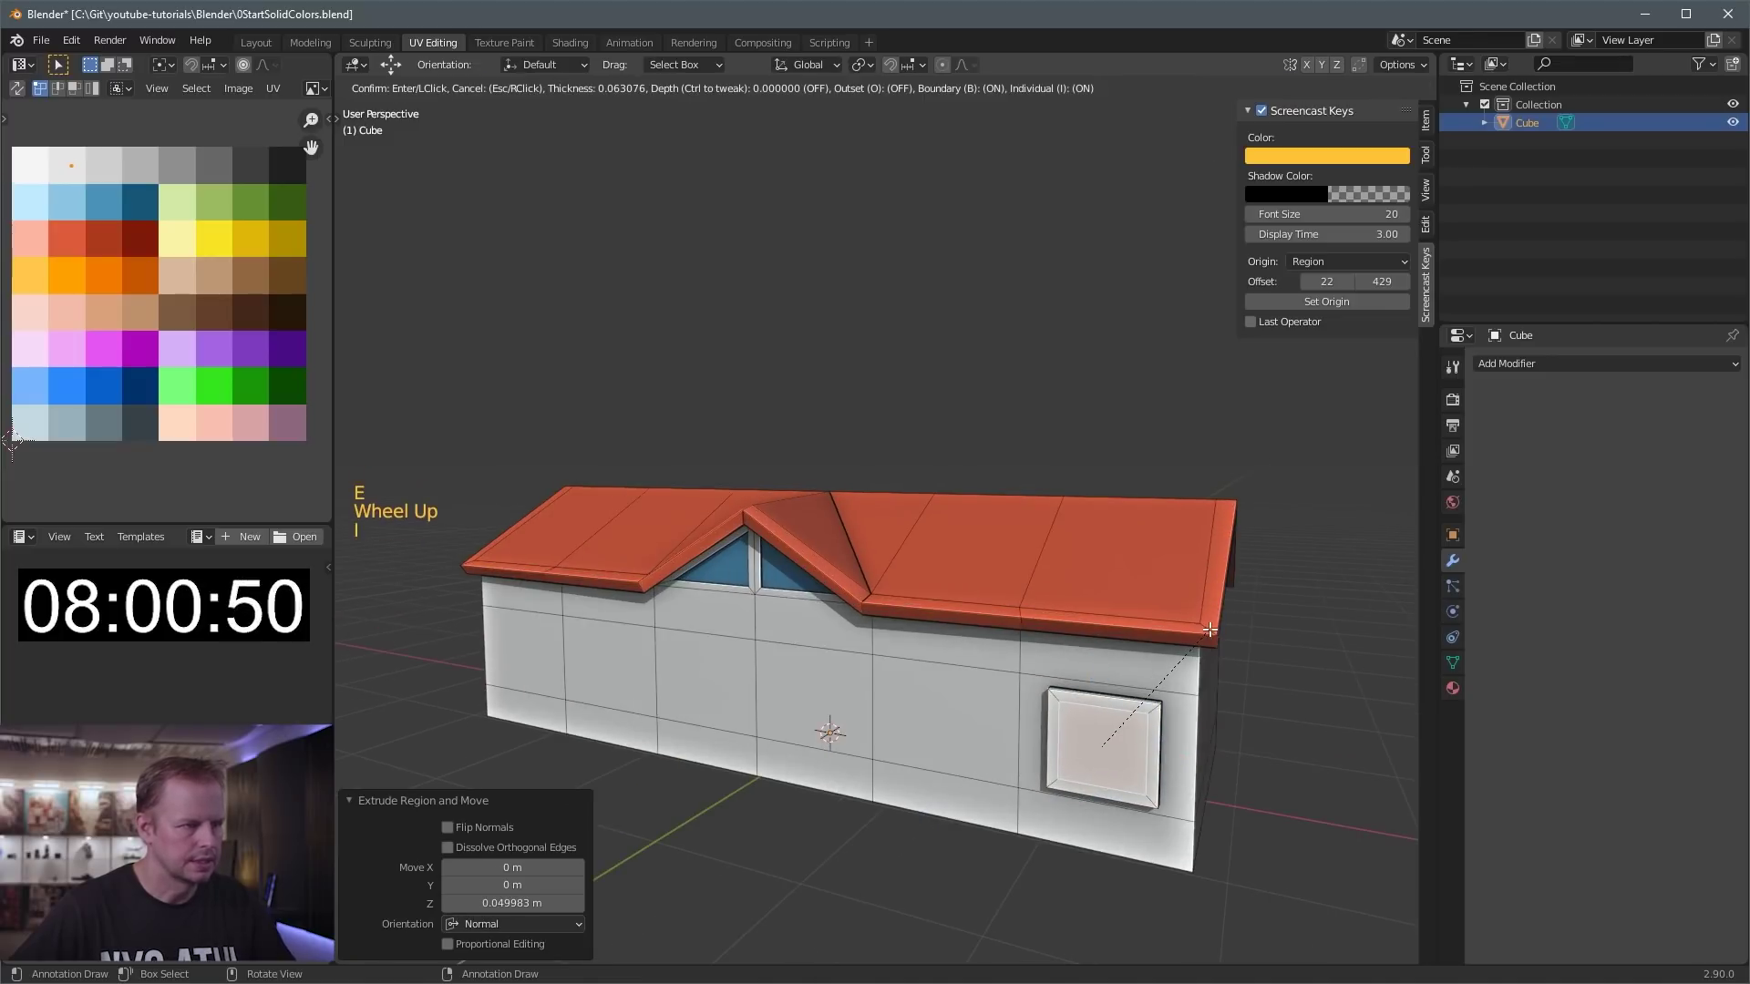
left_click(1210, 630)
key("e")
left_click(1212, 629)
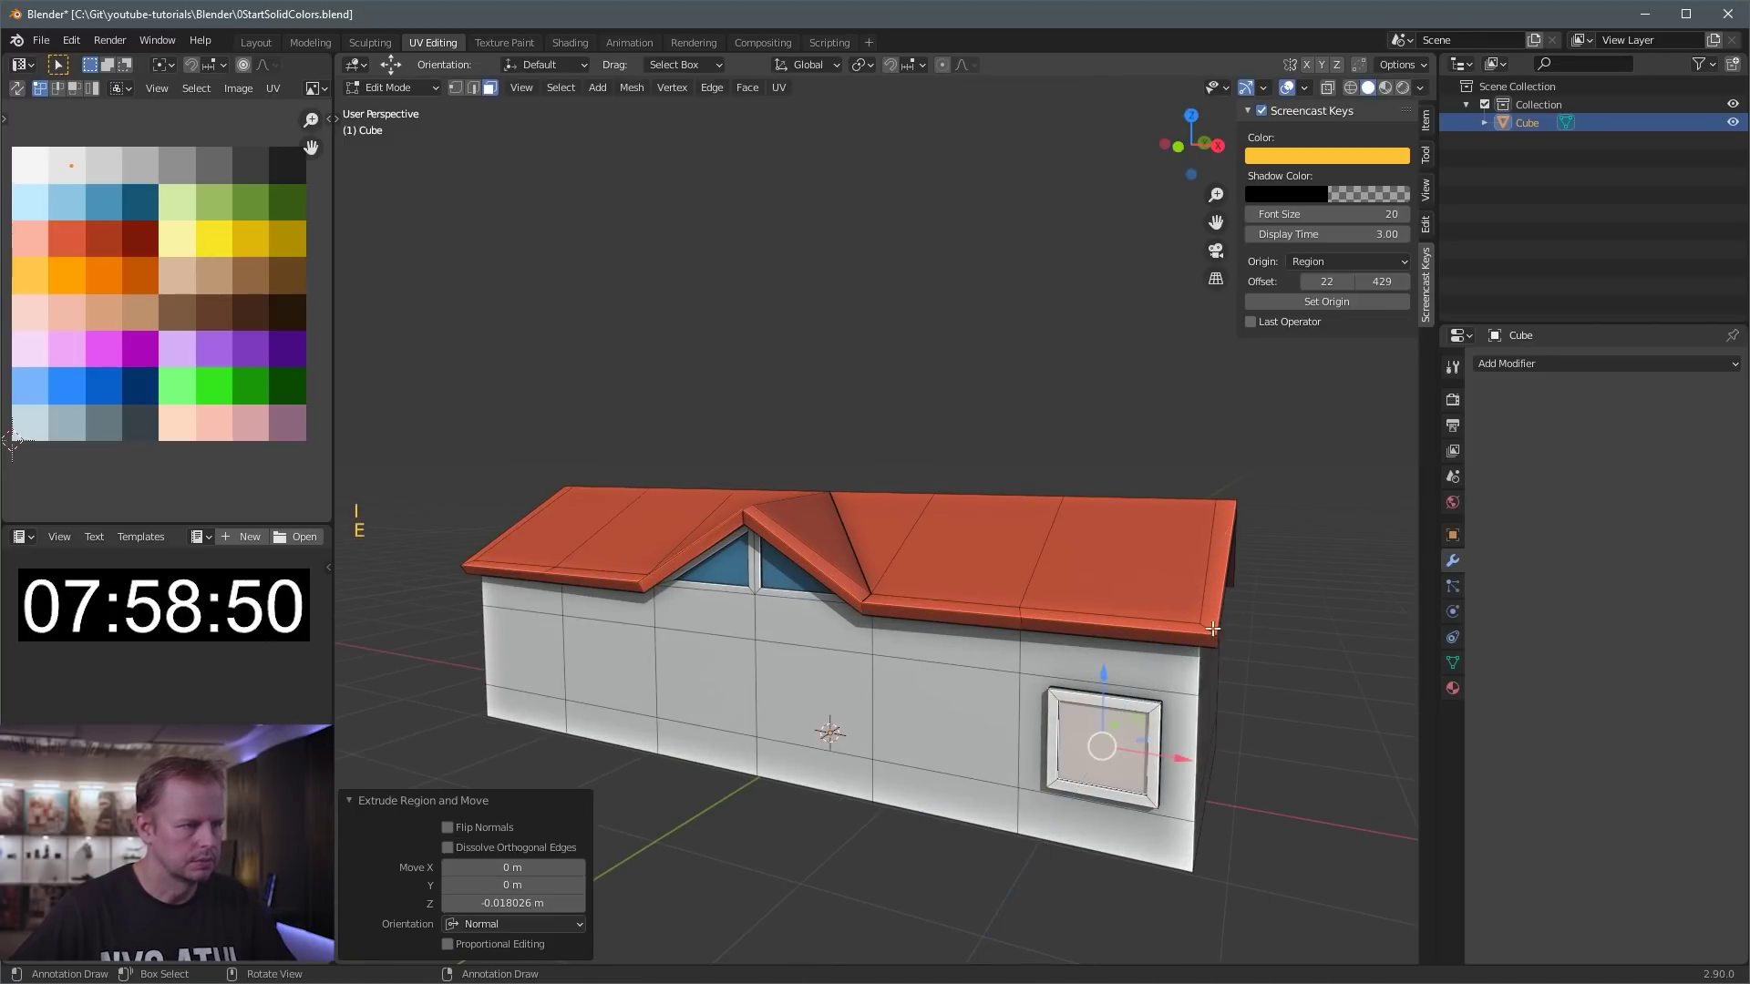
- Colour the recessed window pane medium blue through its UVs and subdivide it into four faces
scroll(1203, 643, "up", 3)
middle_click_drag(1200, 652, 963, 479, "shift")
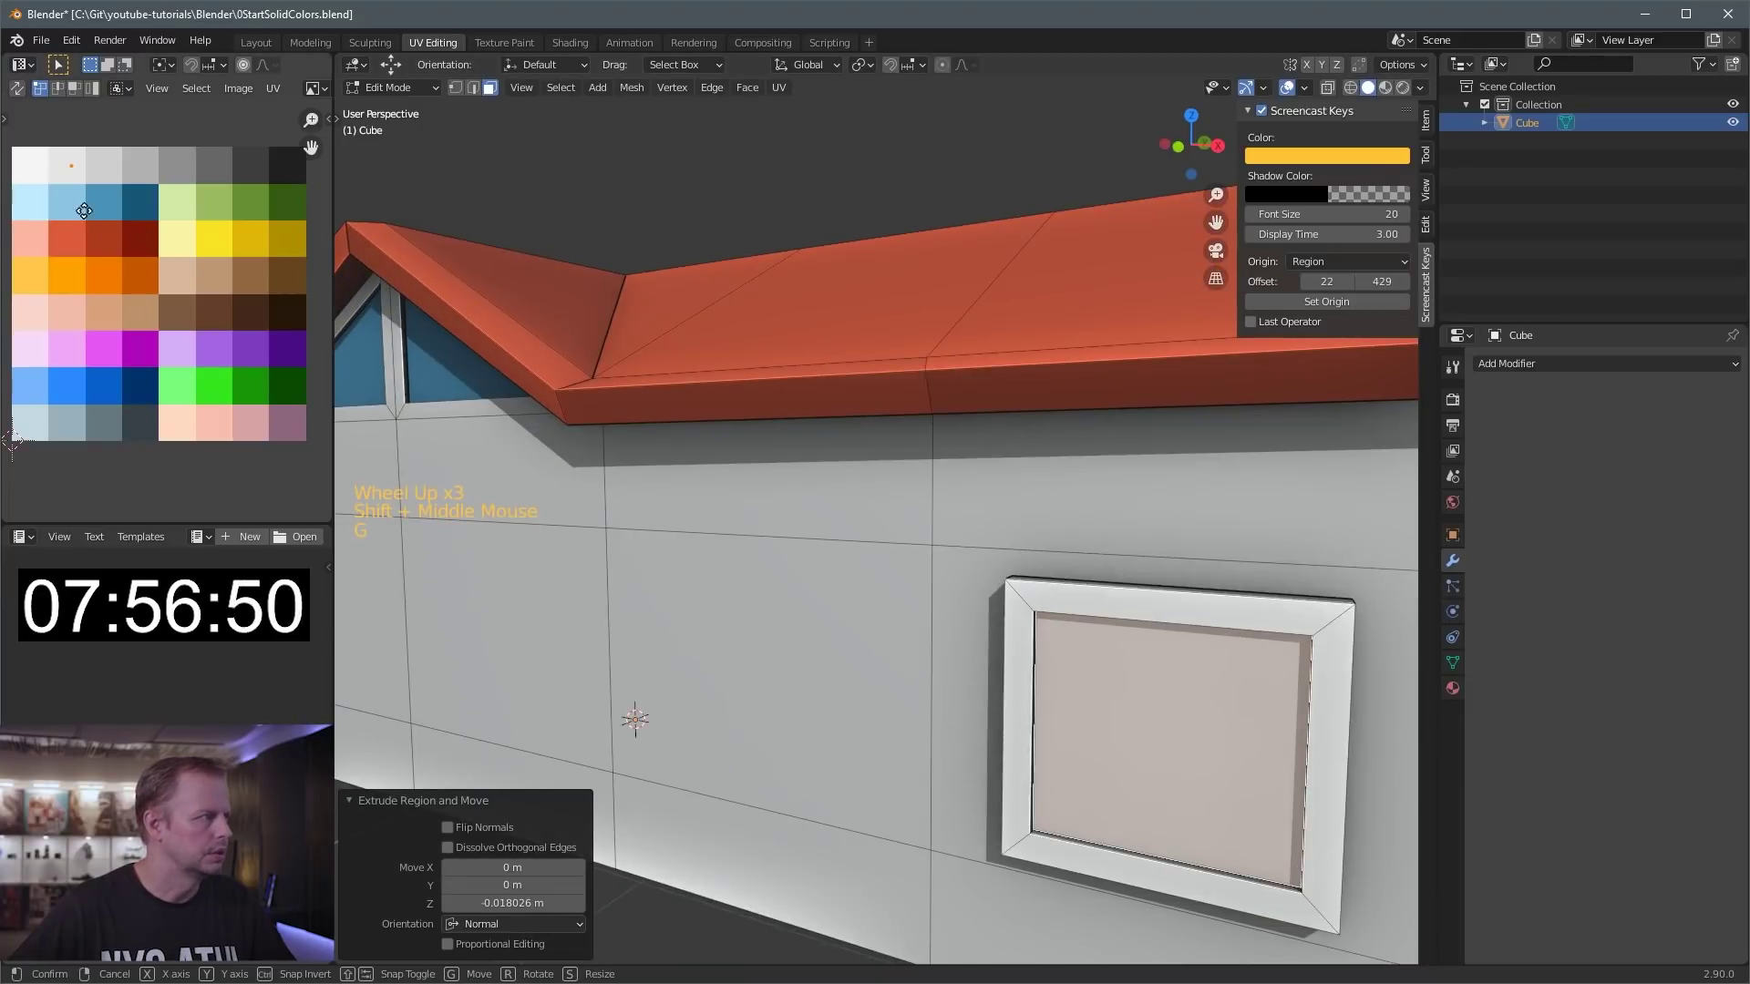
key("g")
left_click(91, 255)
middle_click_drag(1245, 678, 1063, 551, "shift")
right_click(1032, 534)
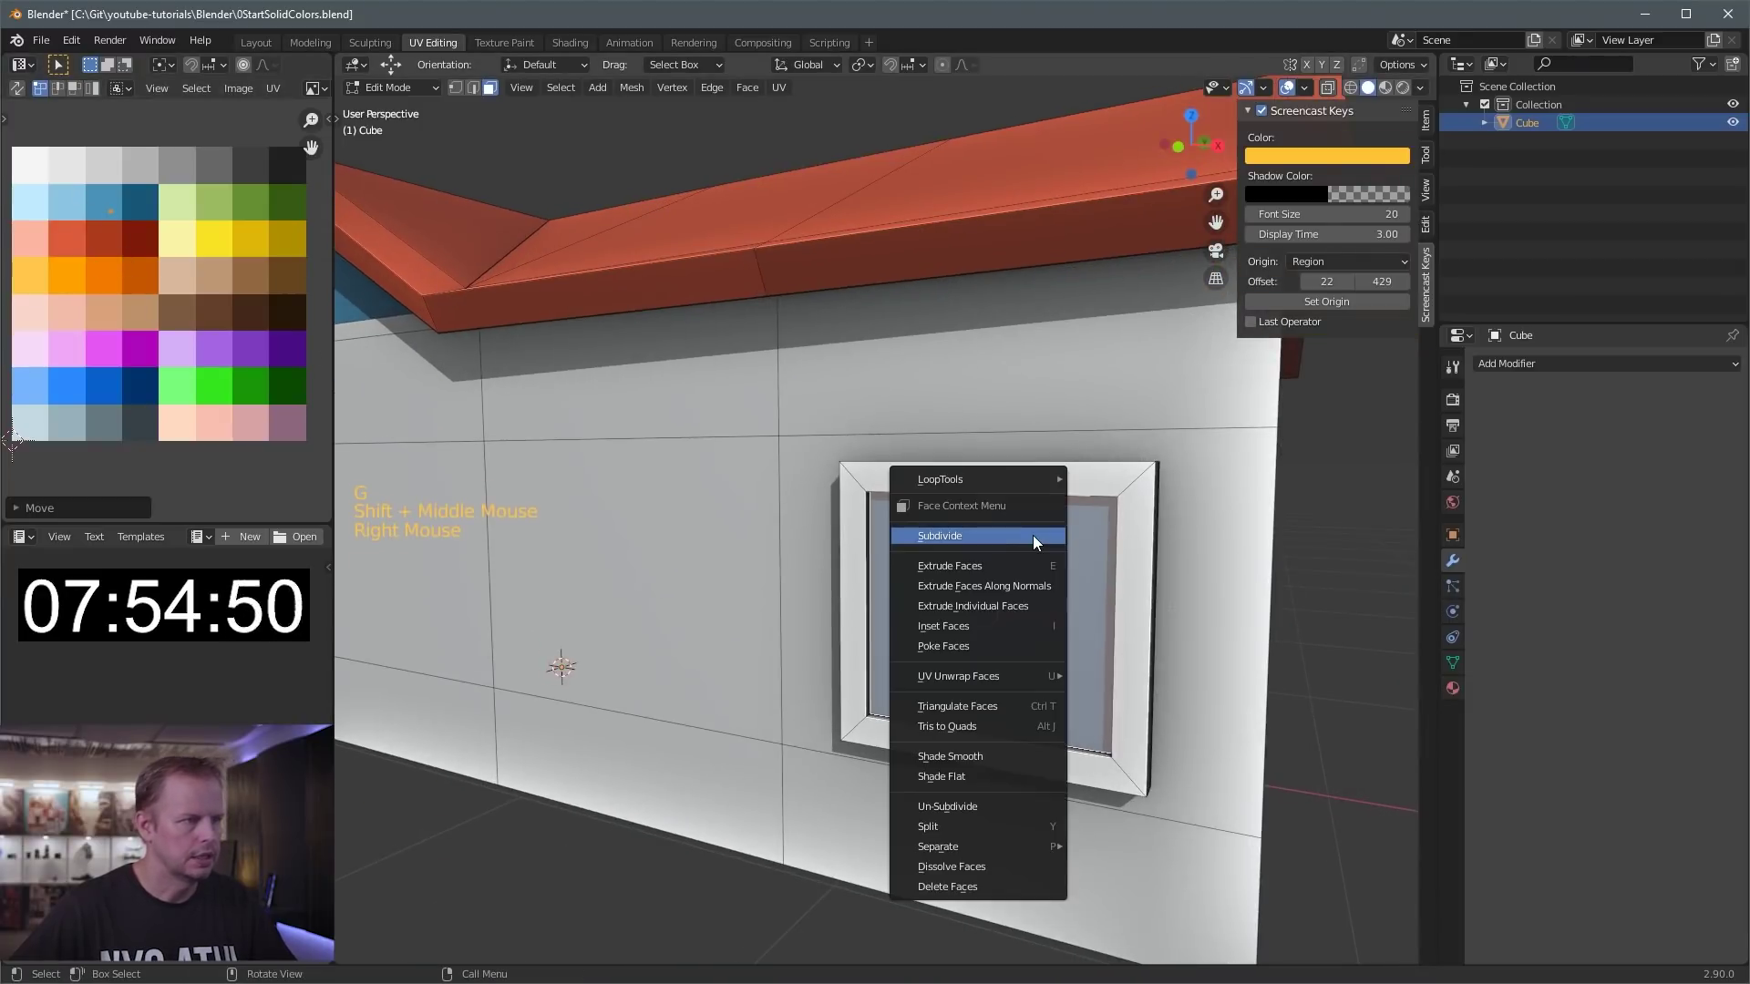
left_click(1021, 526)
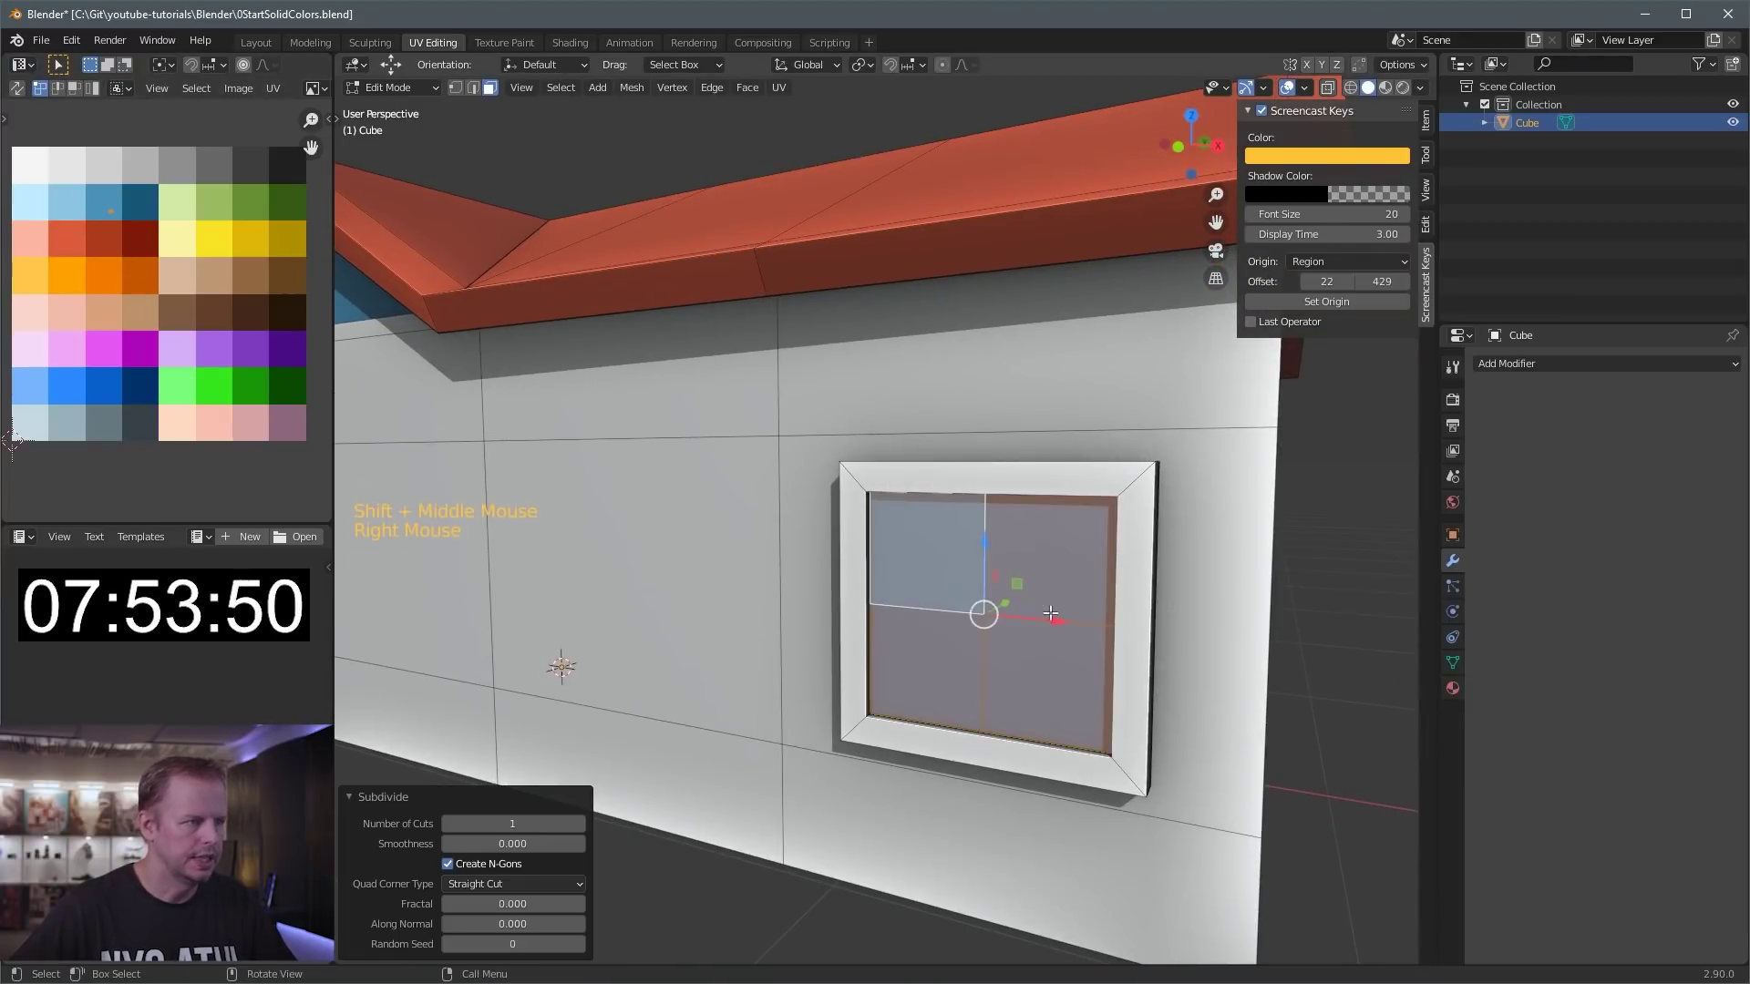
- Inset the four window panes individually by about 0.011 m and extrude them slightly inward
key("i")
left_click(1205, 581)
key("e")
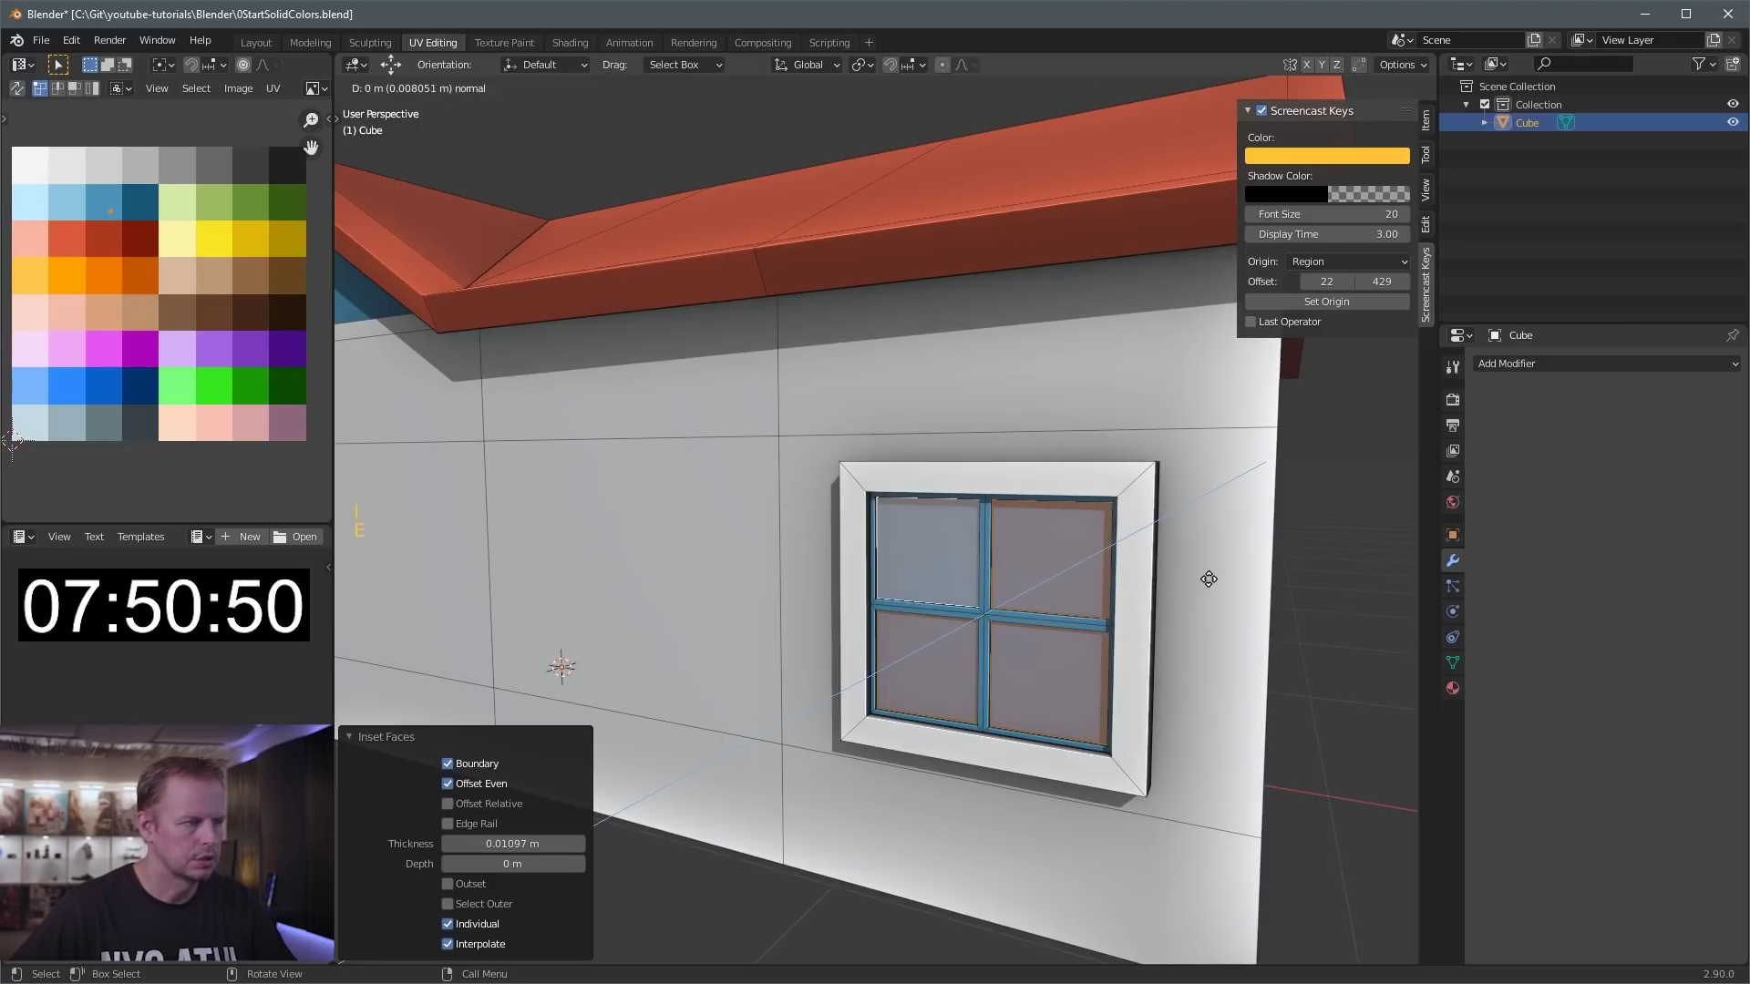
left_click(1212, 581)
- Colour the window's glazing bars dark brown through their UVs, leaving the four panes out of the selection
key("ctrl+KP_Add")
key("ctrl+KP_Add")
key("ctrl+KP_Add")
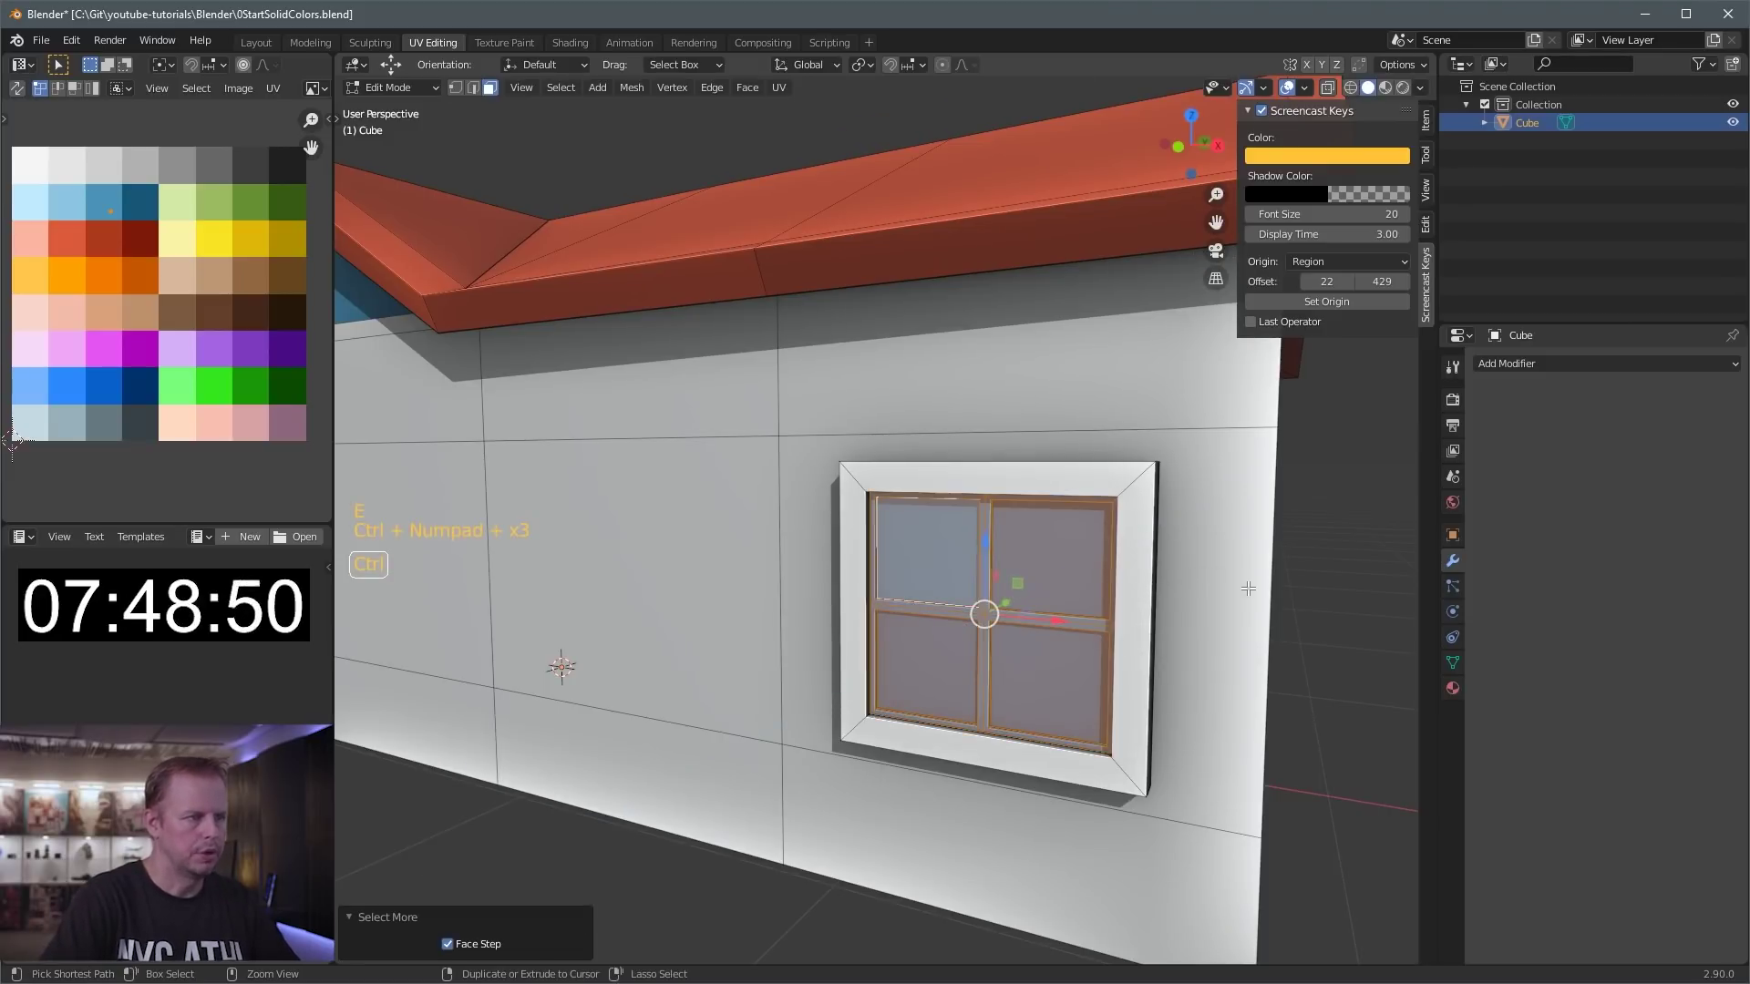
left_click(925, 546, "shift")
left_click(1048, 551, "shift")
left_click(1048, 679, "shift")
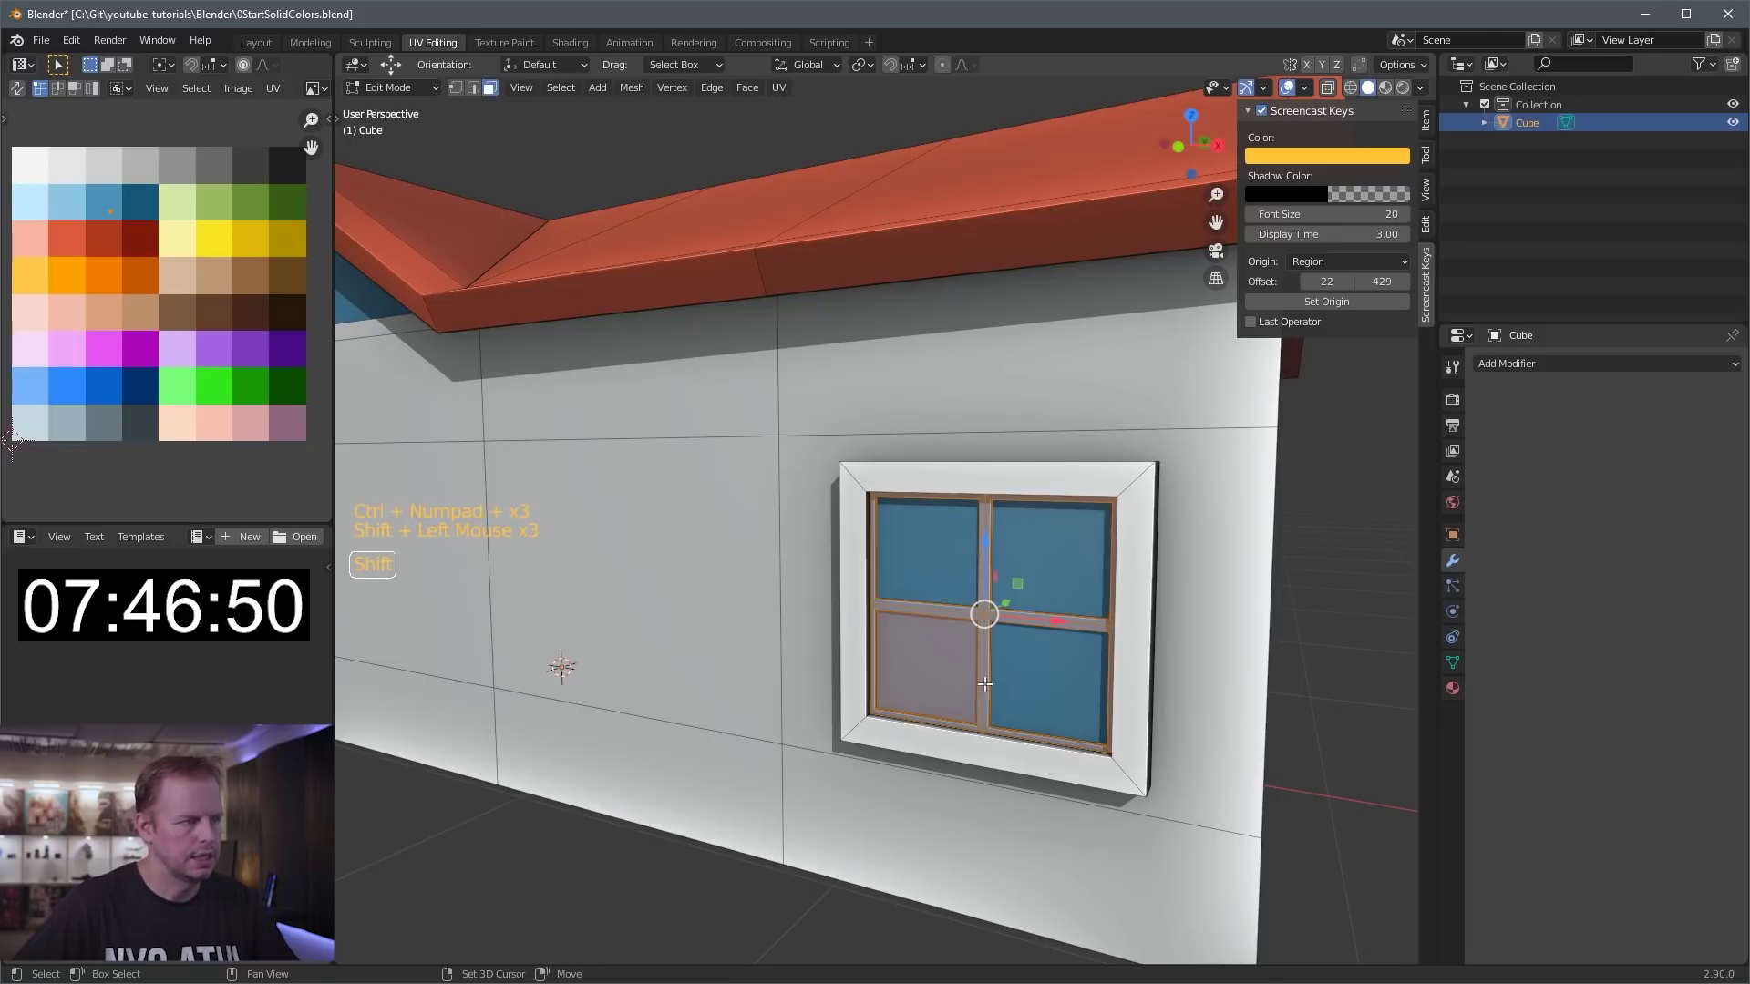
left_click(925, 670, "shift")
key("g")
left_click(211, 330)
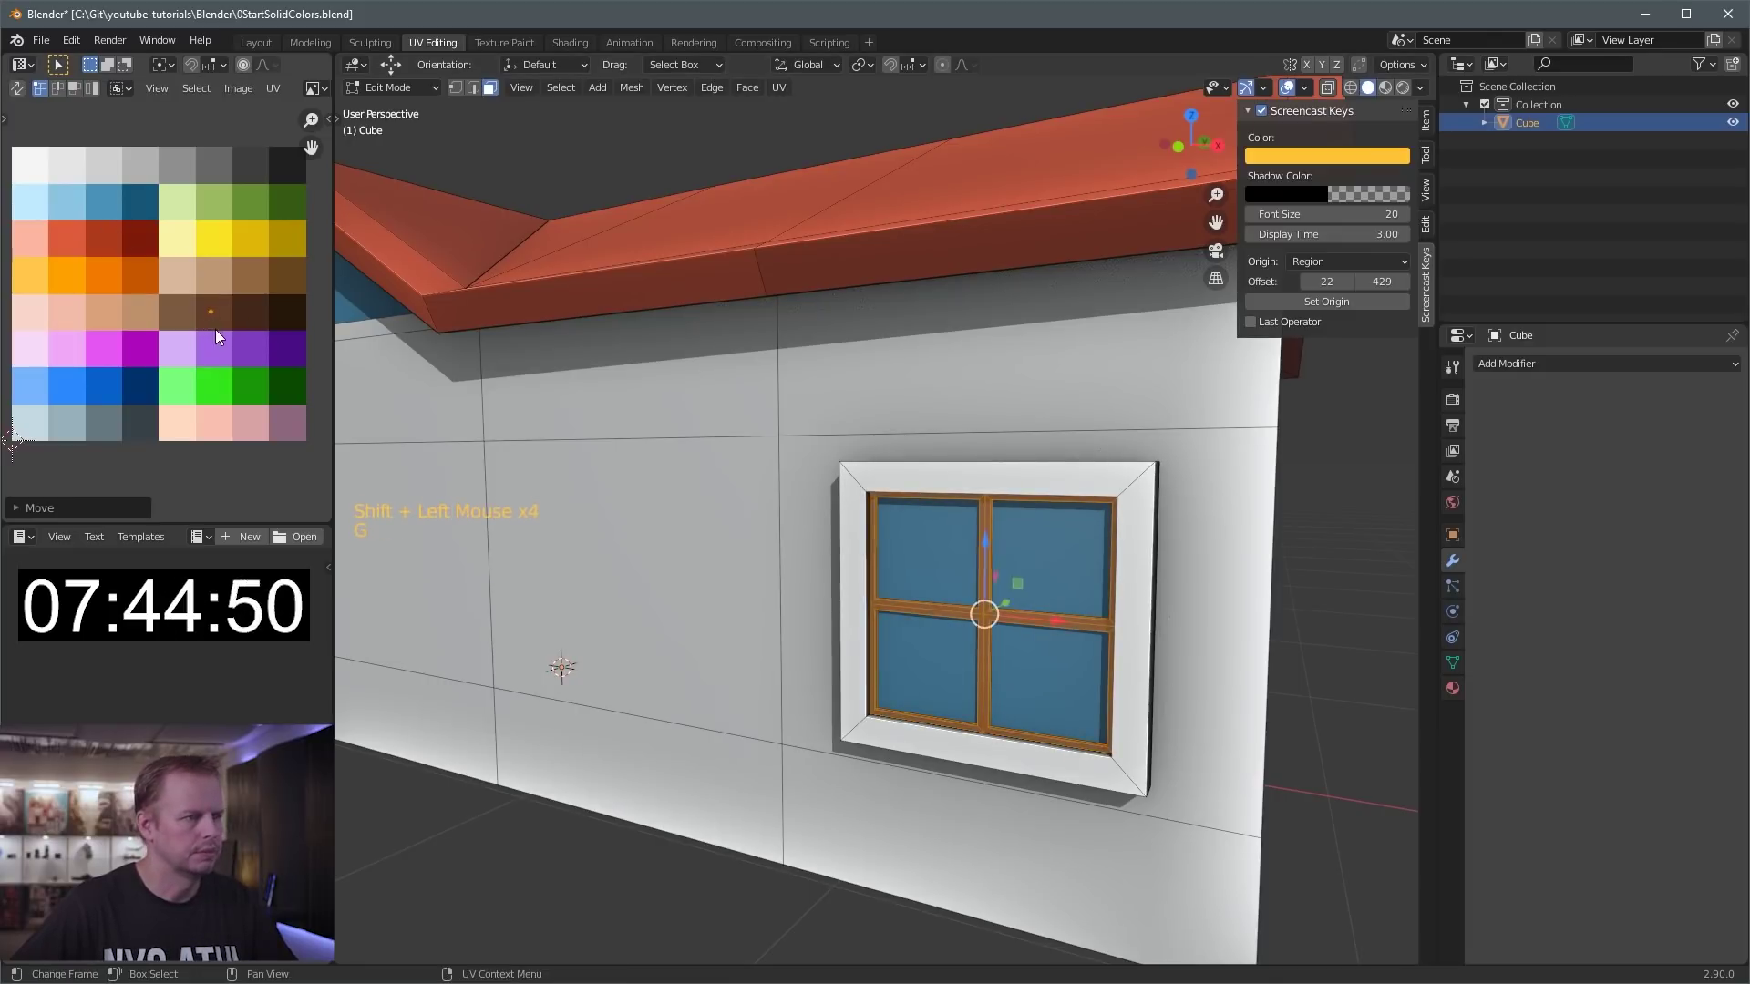
- Select the whole linked window and move it about 0.012 m along Y towards the wall
scroll(911, 538, "down", 3)
left_click(1101, 577)
middle_click_drag(1039, 482, 1072, 492)
left_click(1063, 584)
key("l")
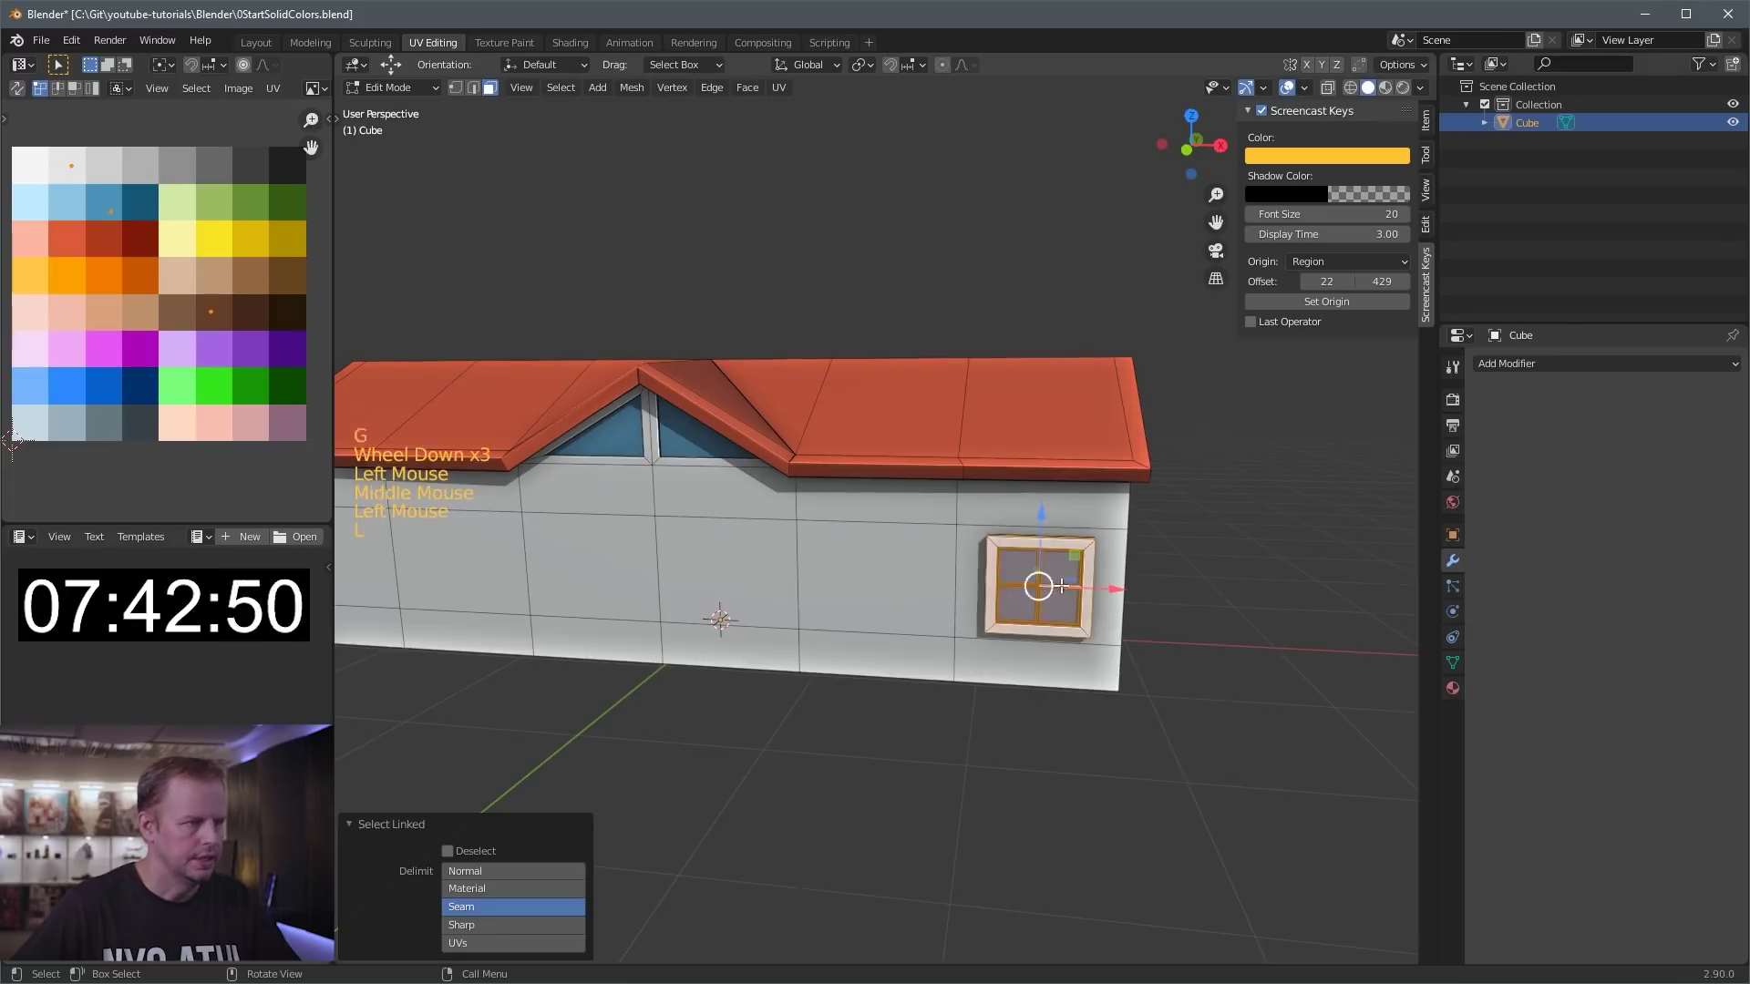
middle_click_drag(1063, 583, 1095, 610)
scroll(1012, 574, "up", 2)
scroll(1012, 574, "up", 1, "shift")
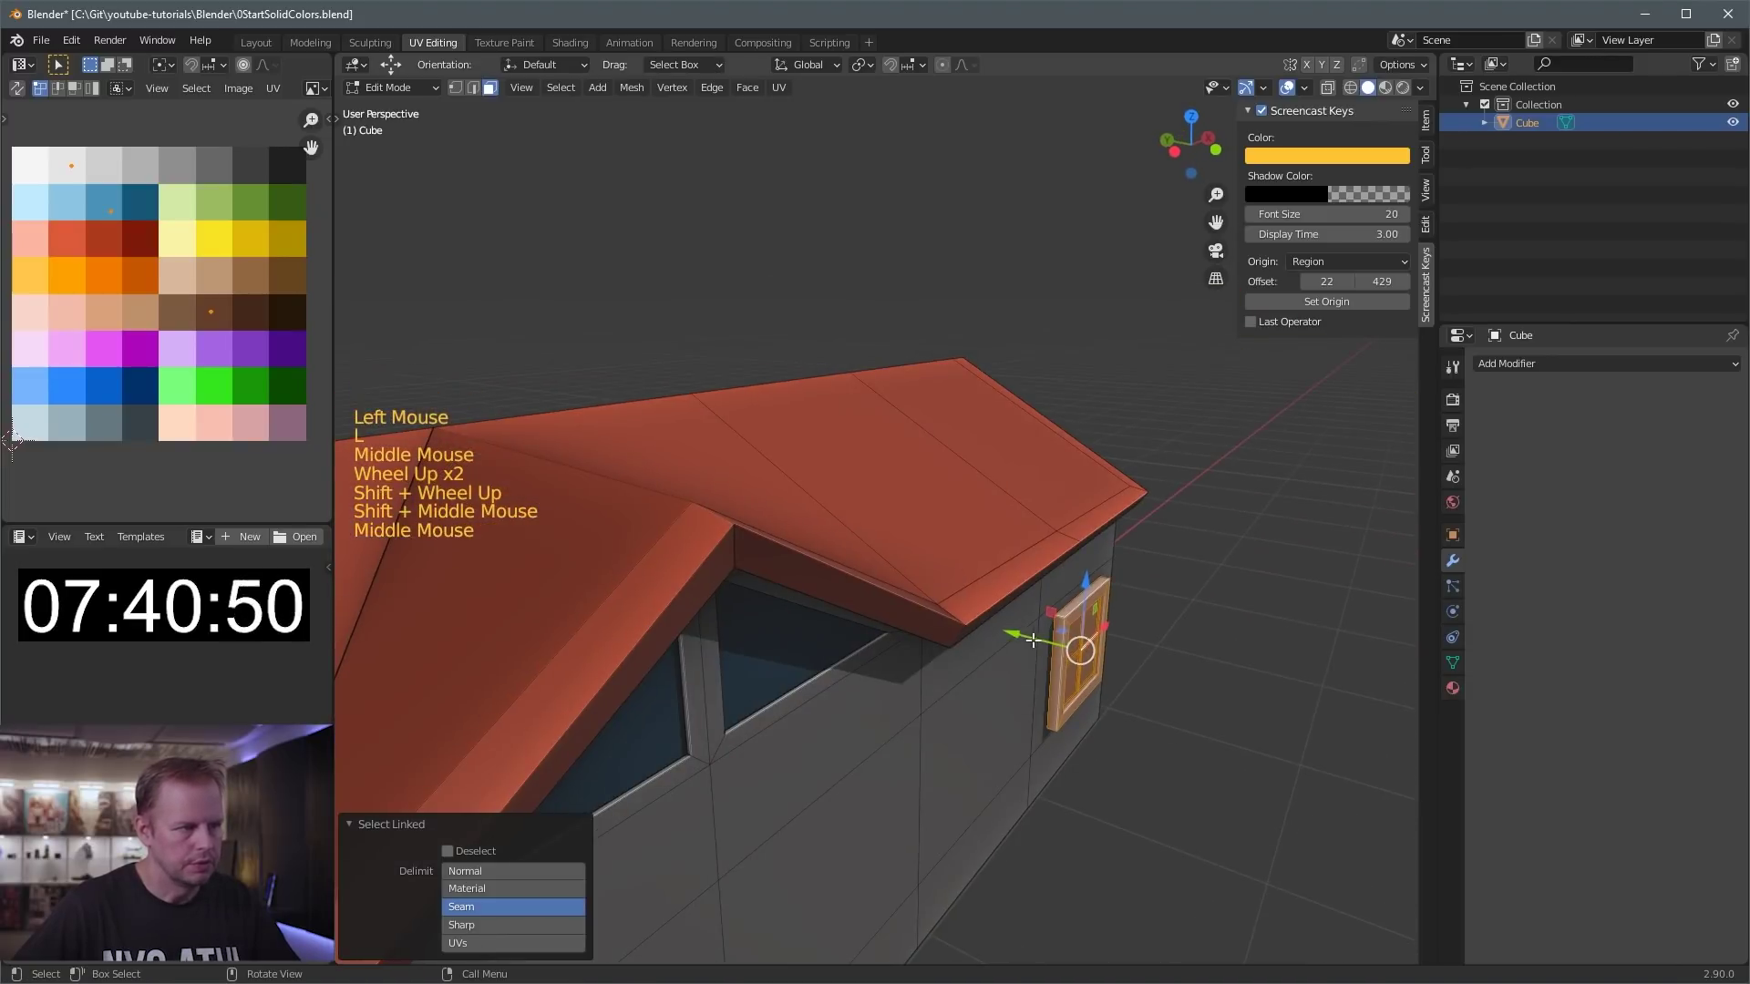
left_click_drag(1032, 640, 1022, 635)
middle_click_drag(1023, 635, 1096, 610)
scroll(1097, 610, "up", 2)
key("s")
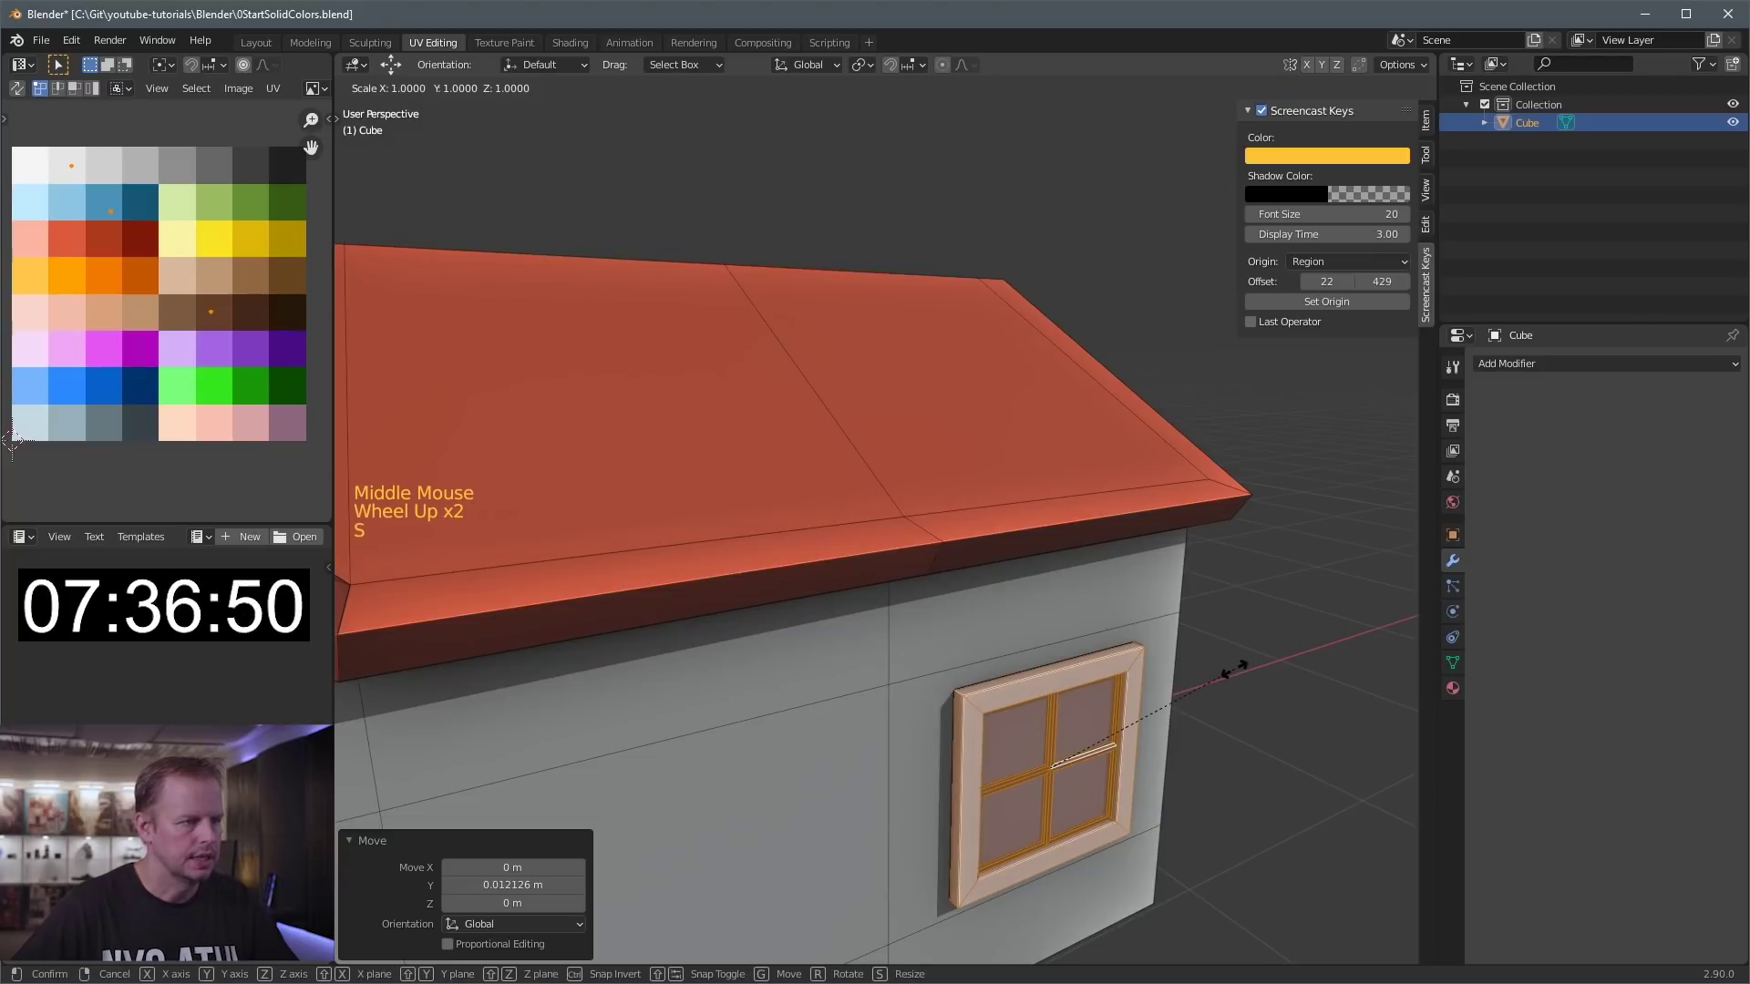
key("y")
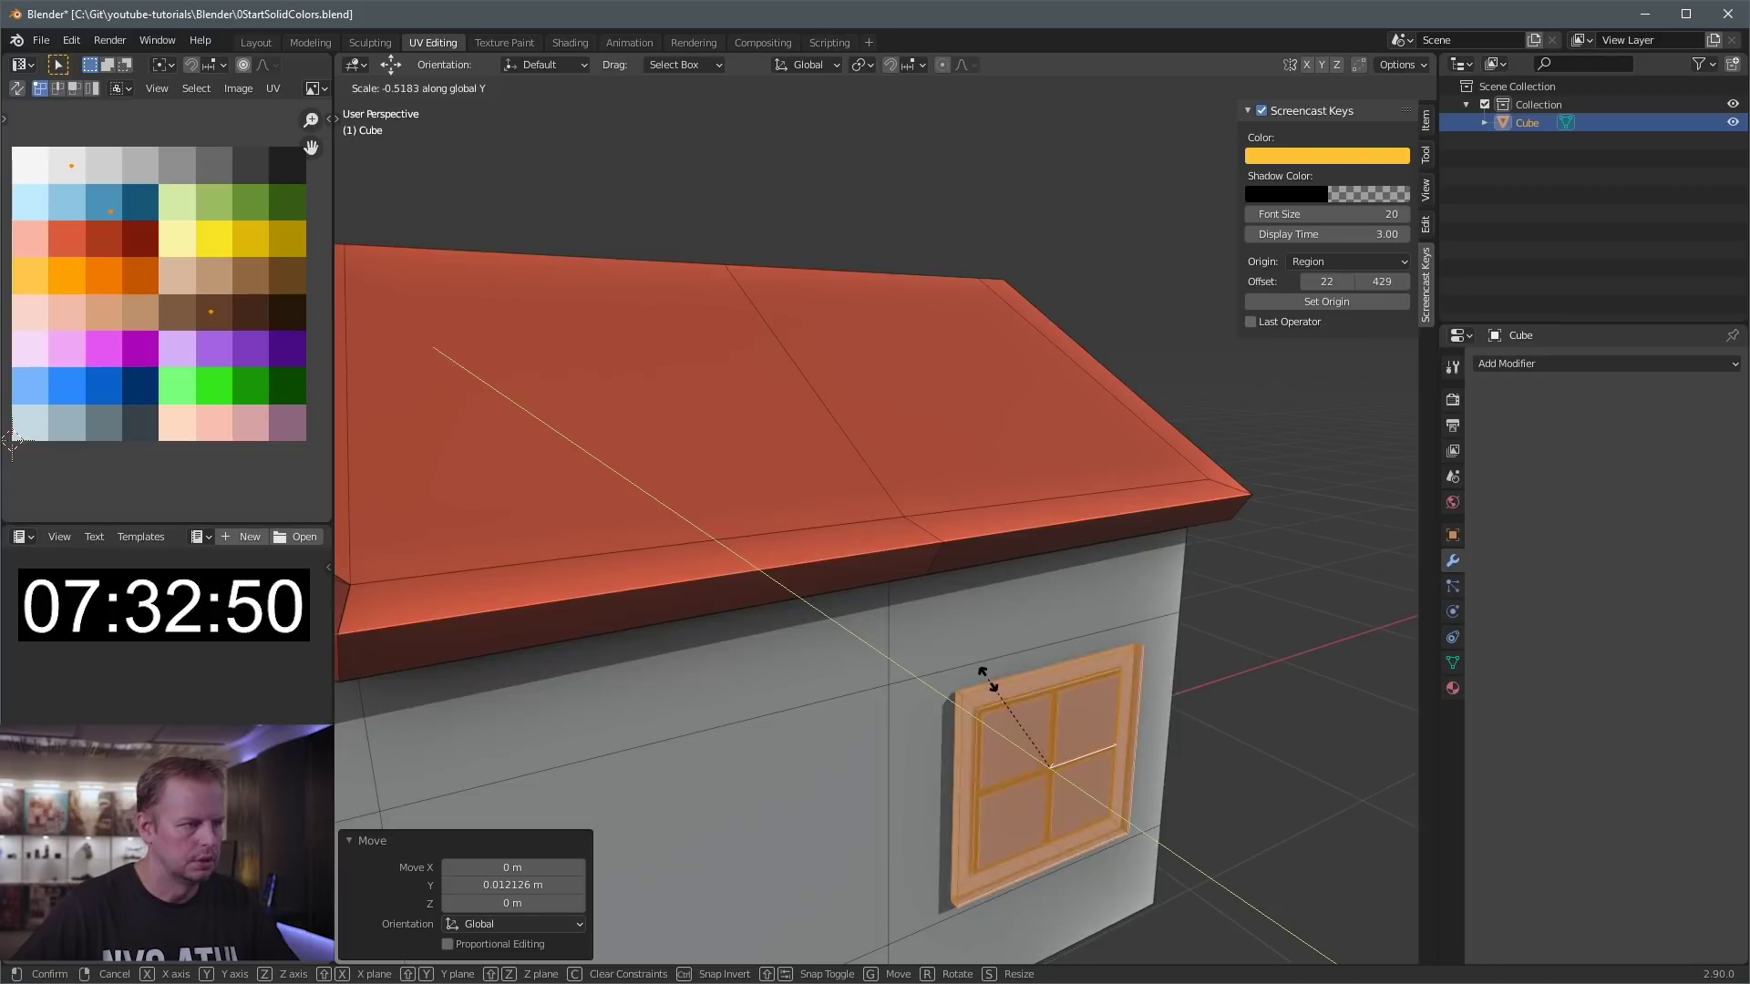
right_click(1014, 692)
- Flatten the window by scaling it along Y and shift it along Y against the wall
key("s")
key("y")
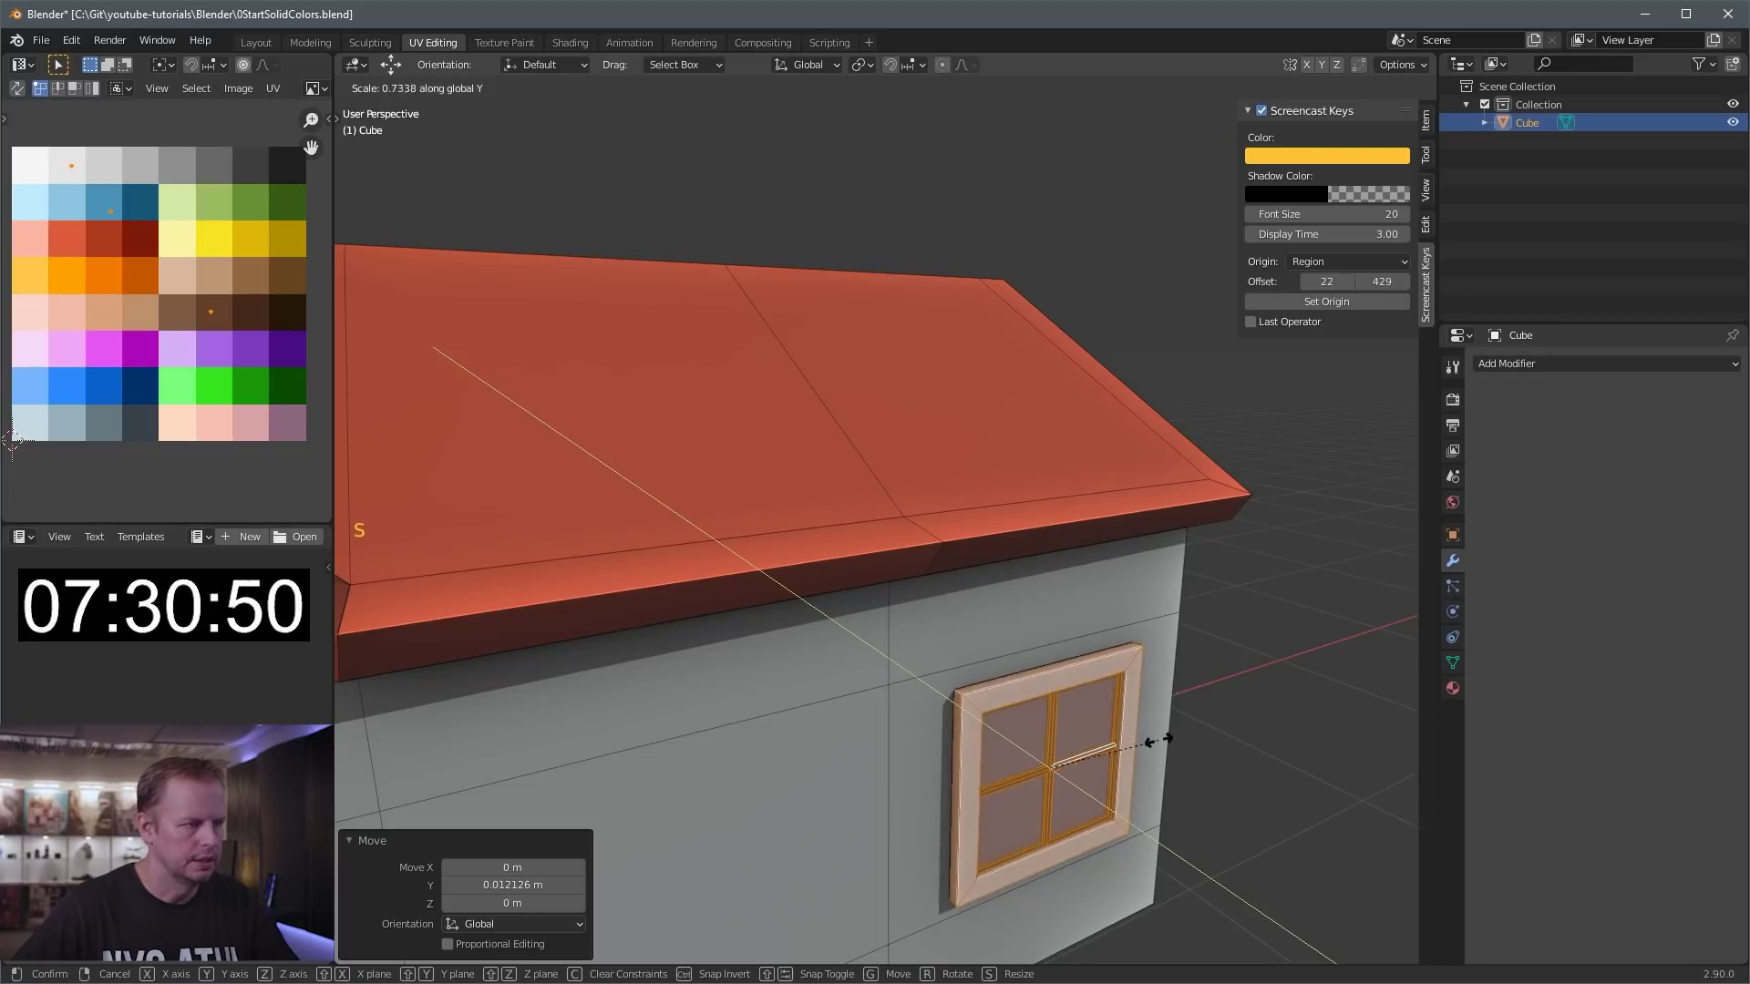
left_click(1107, 718)
left_click_drag(1024, 743, 1002, 735)
- Duplicate the window and slide the copy along X to the wall panel beneath the small gable
scroll(1001, 735, "down", 4)
middle_click_drag(1002, 736, 892, 615)
key("shift+d")
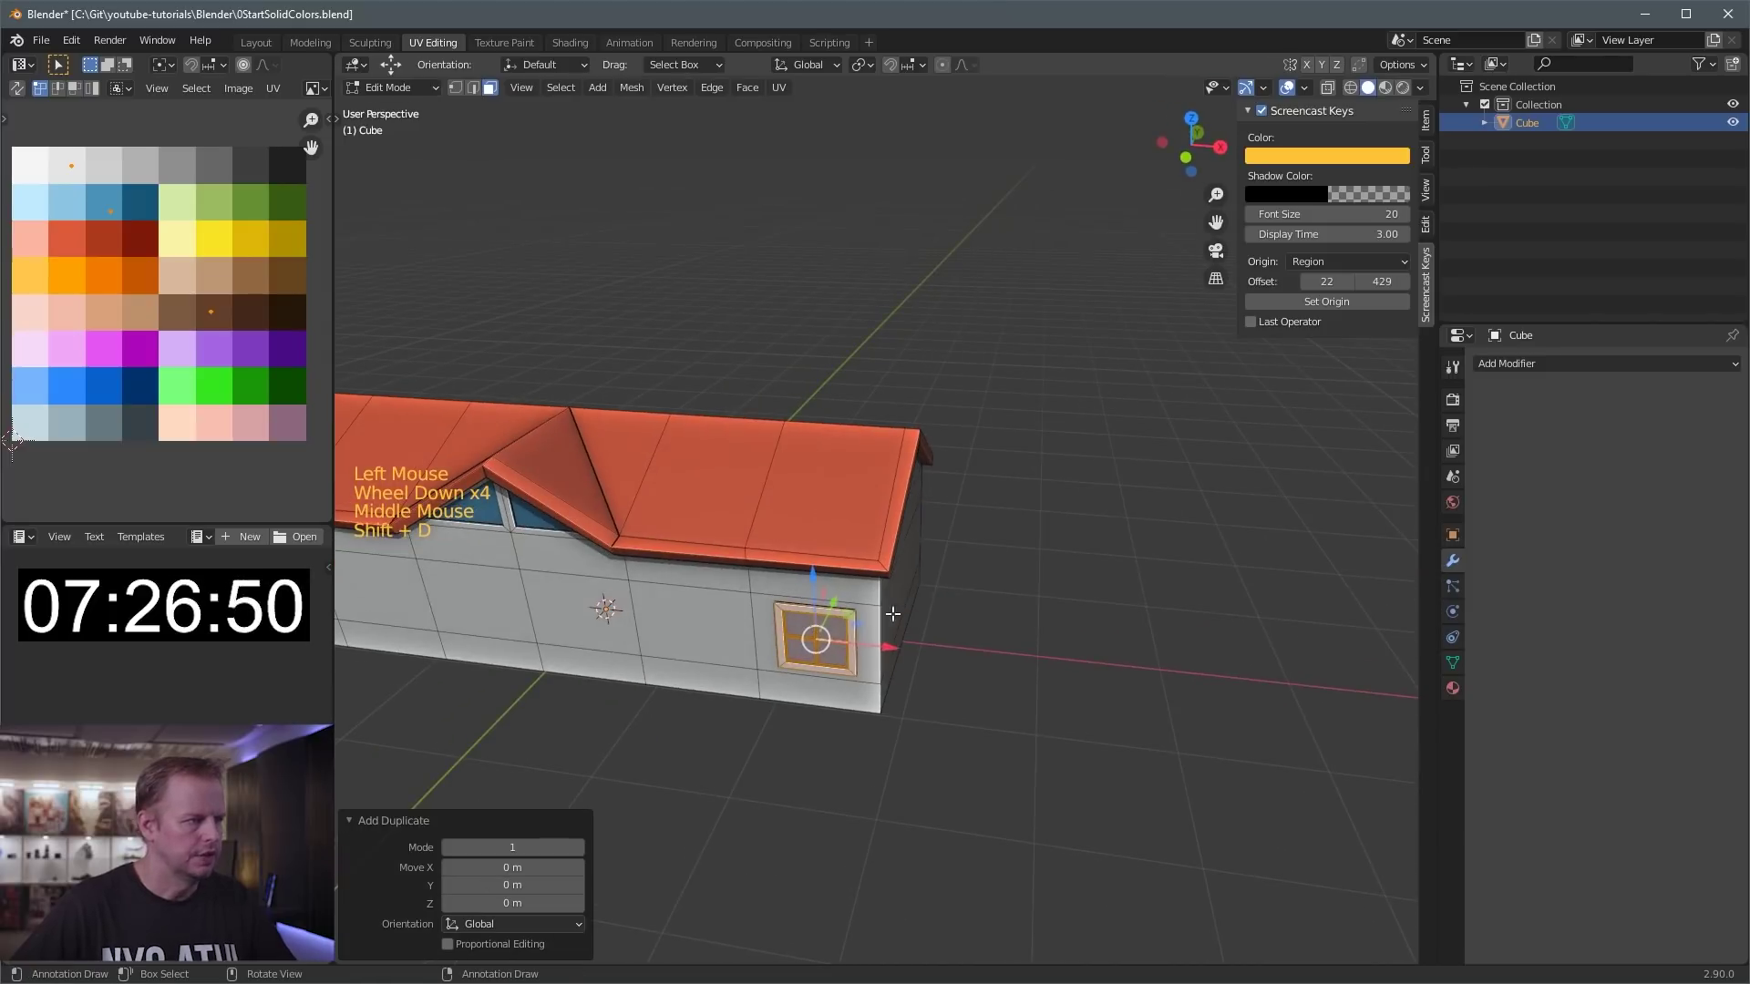
left_click(743, 654)
middle_click_drag(744, 655, 1010, 636, "shift")
left_click_drag(1010, 636, 892, 624)
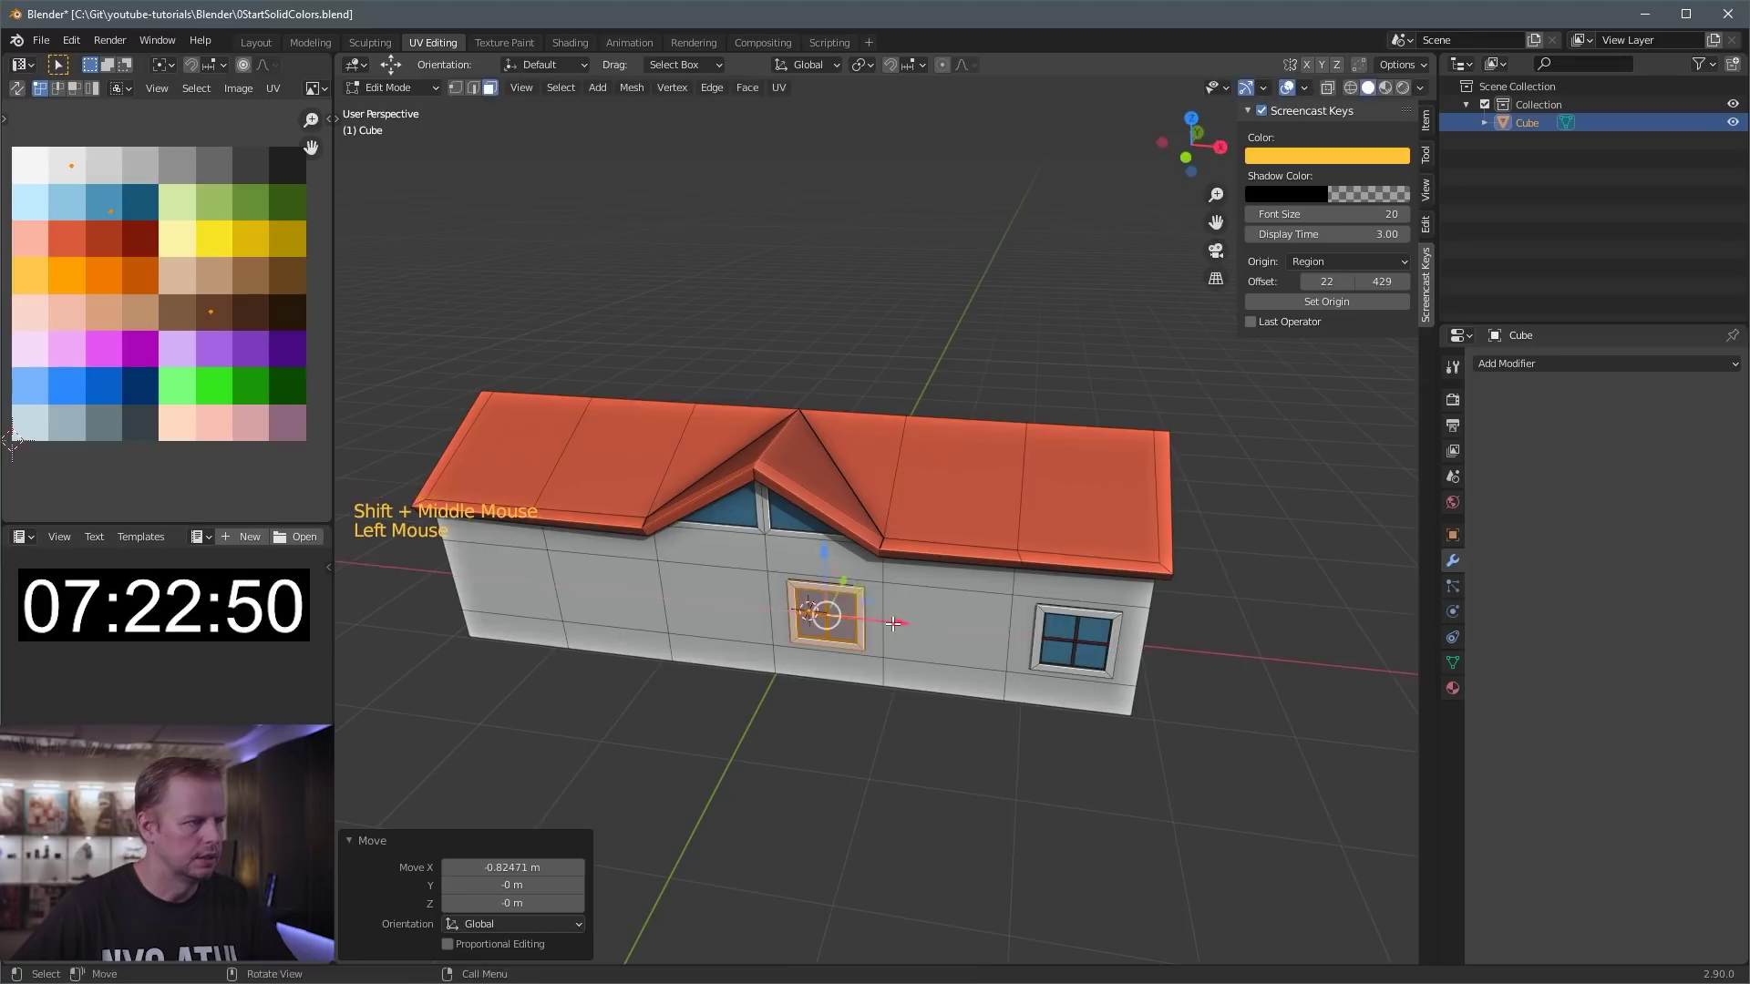
- Duplicate the window twice more along X, placing one copy beside the centre window and one near the far end
key("shift+d")
left_click(782, 618)
key("shift+d")
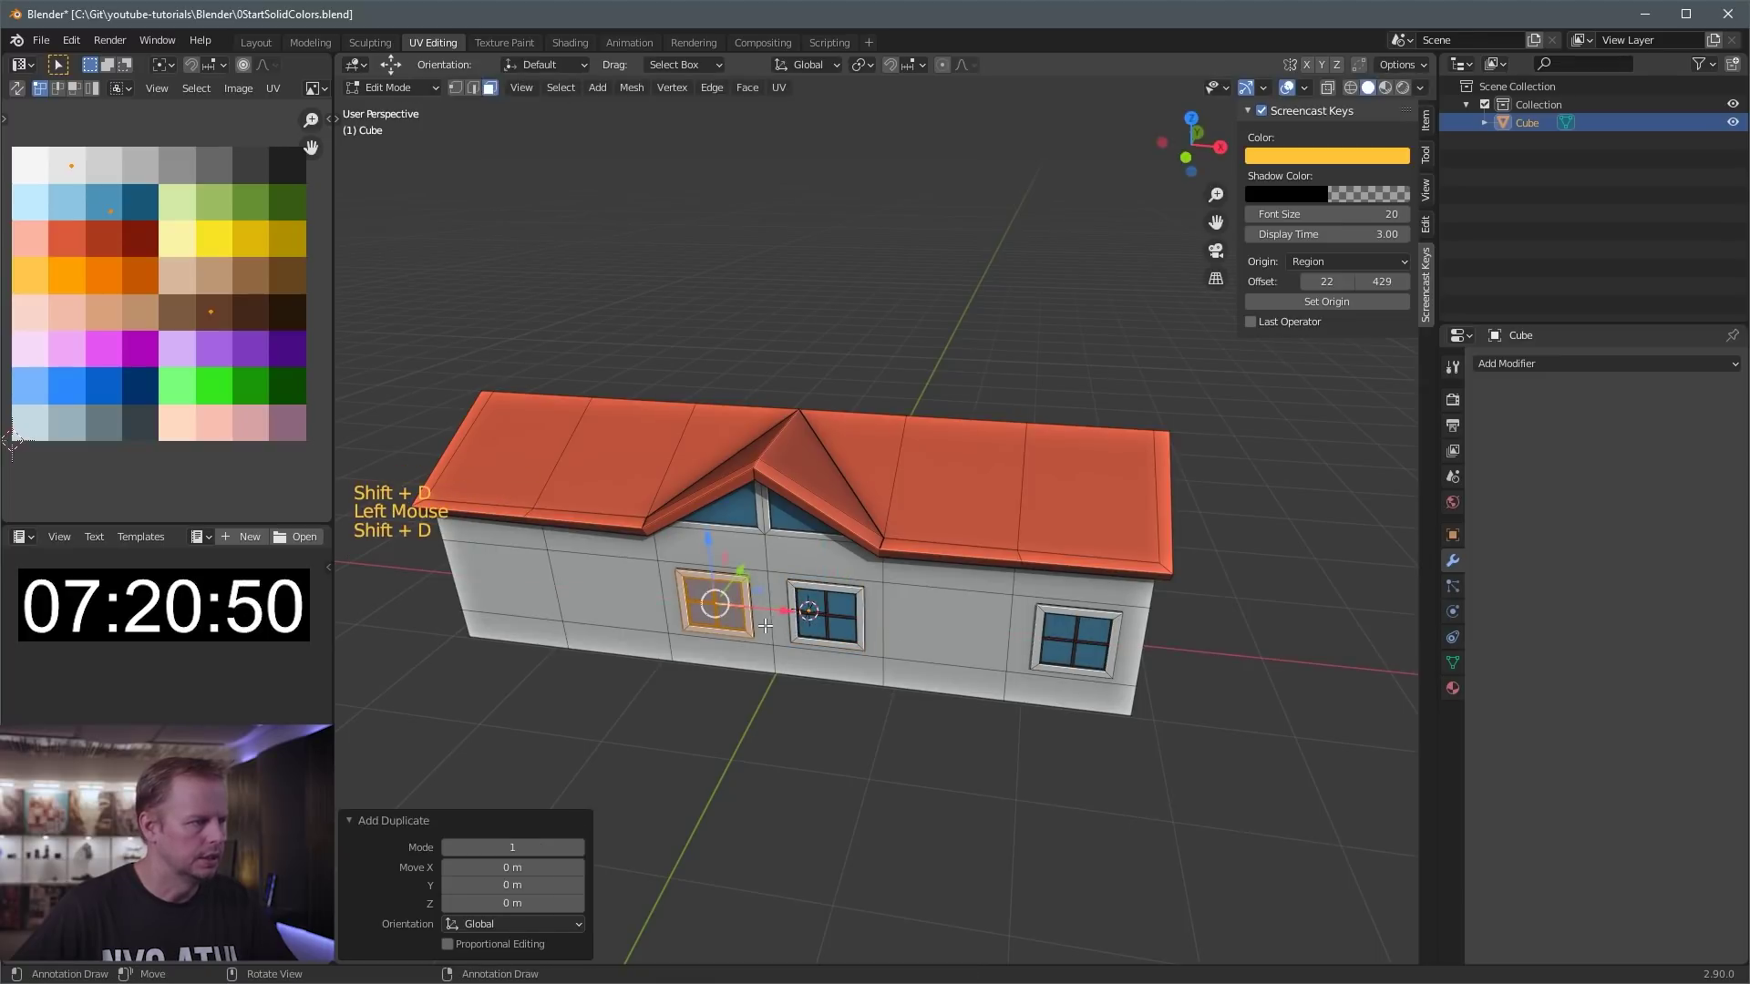
left_click(572, 601)
- Select all four linked windows, duplicate them and move the copies along Y to the house's opposite side
key("l")
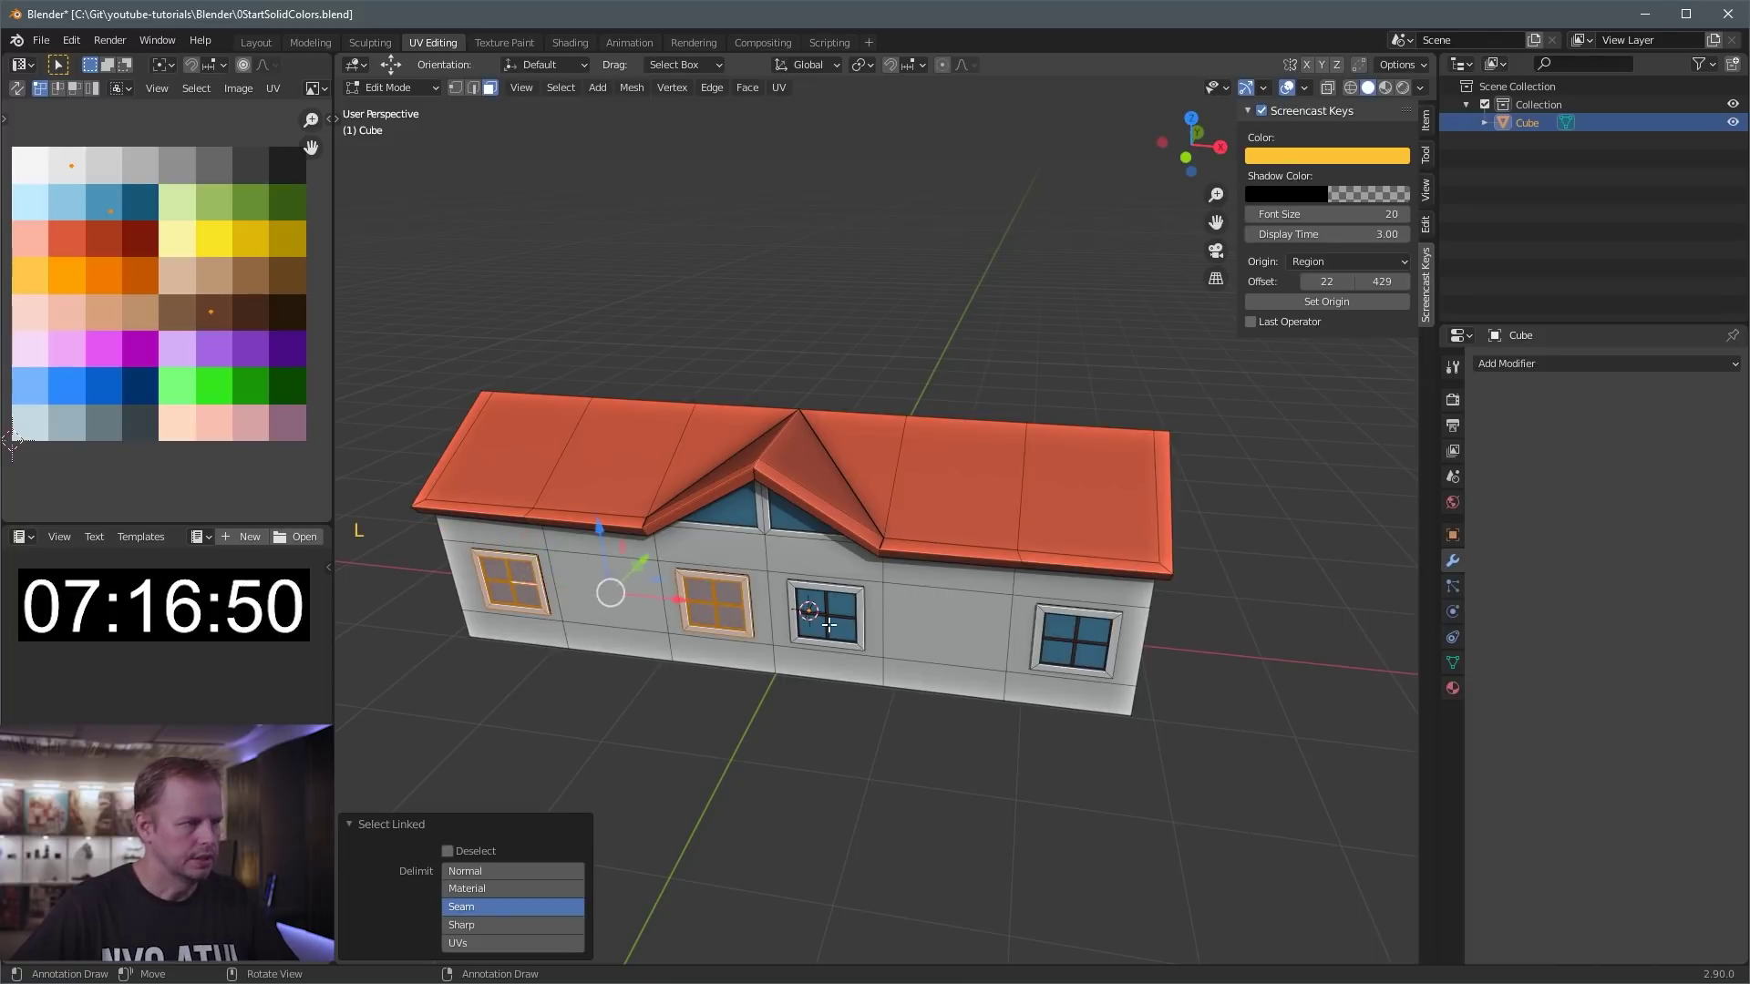
key("l")
key("l")
middle_click_drag(1075, 642, 977, 556)
key("shift+d")
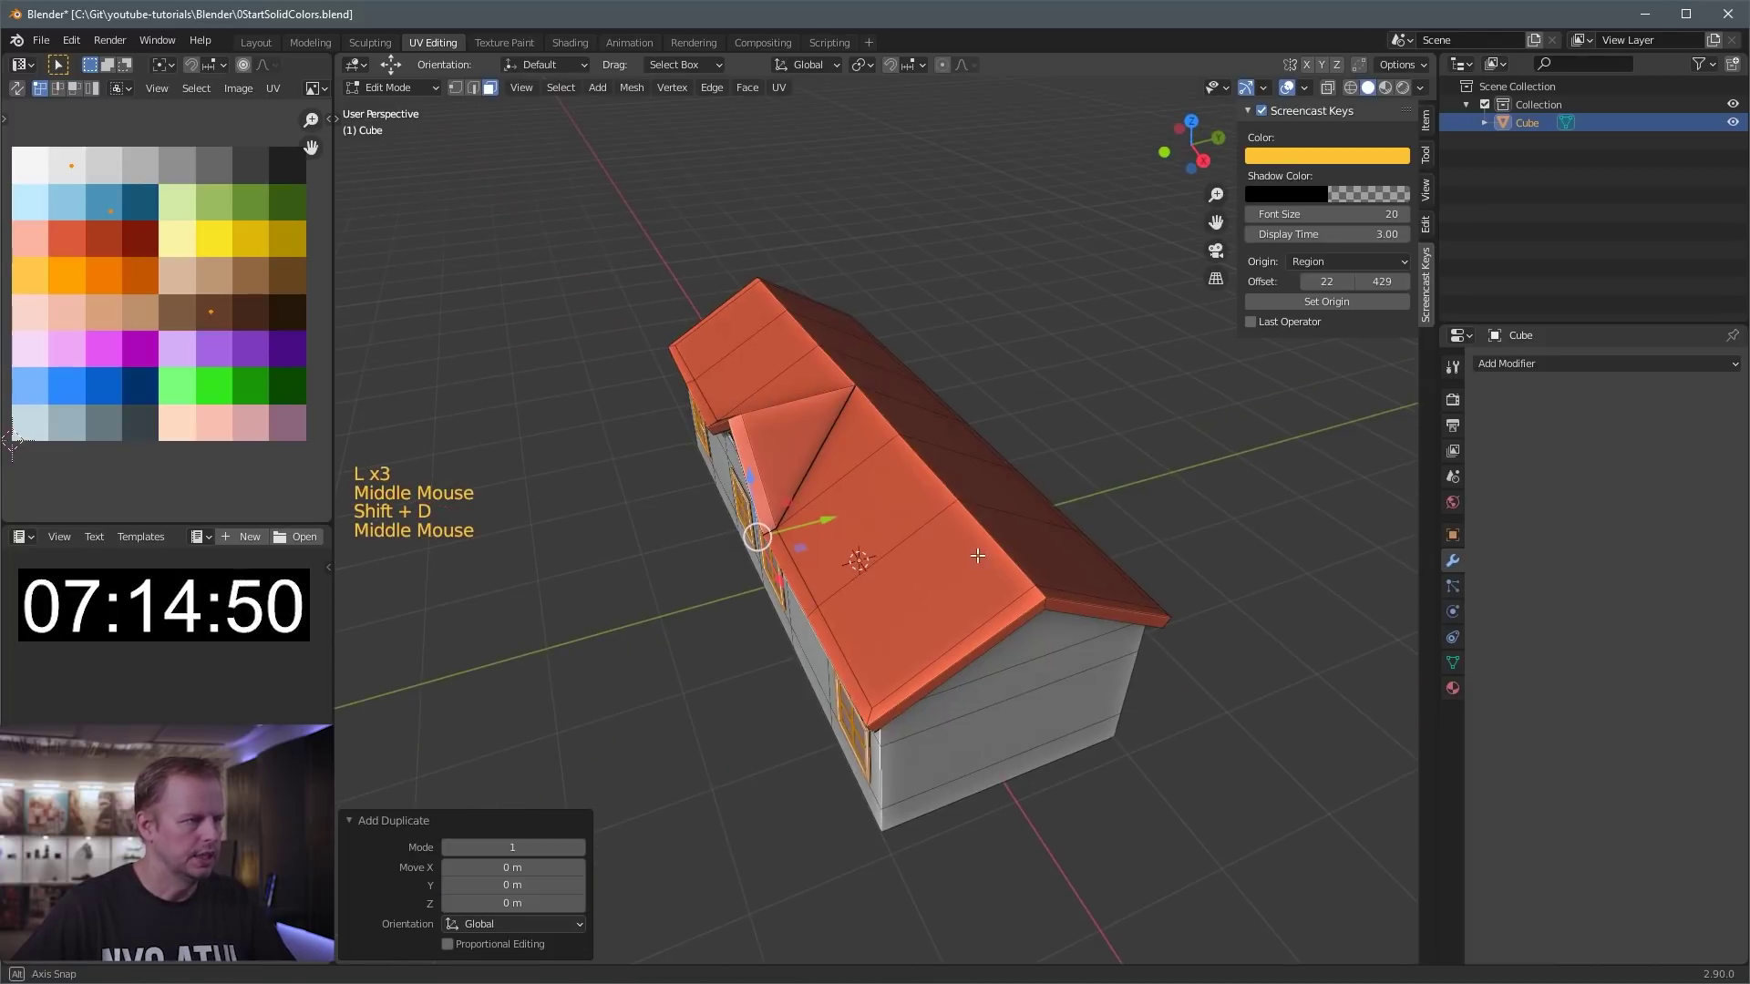
left_click(820, 516)
key("ctrl+z")
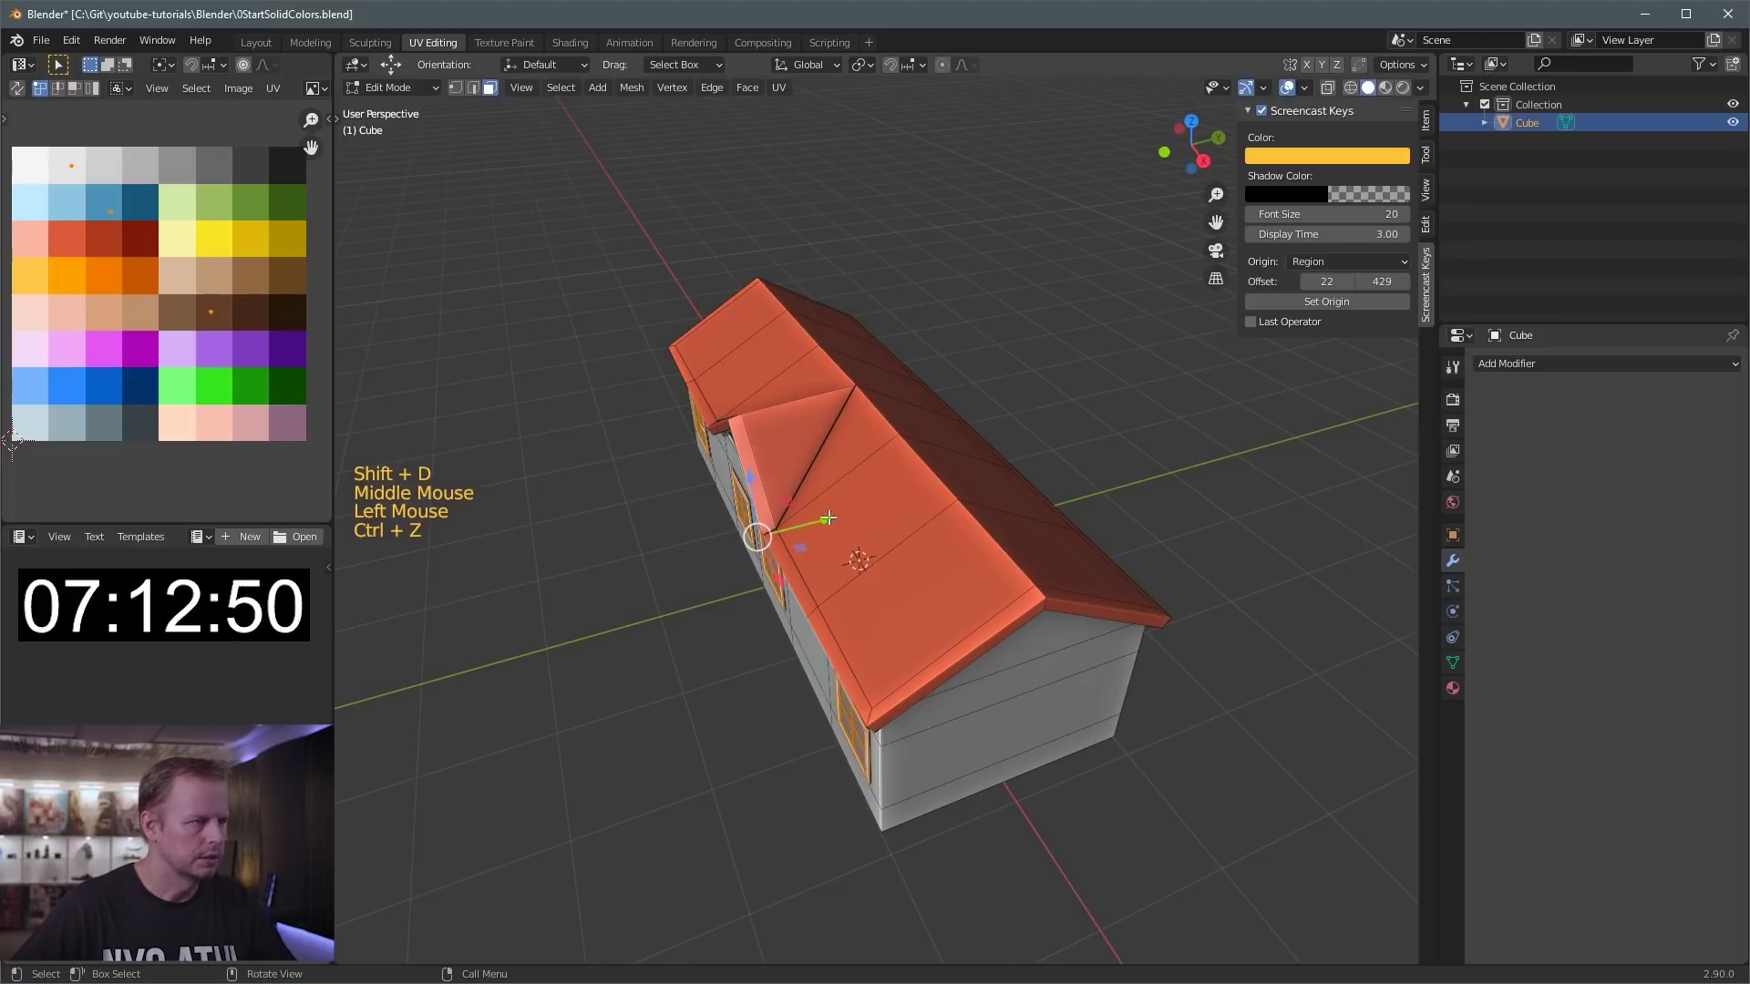
left_click(828, 517)
- Rotate the duplicated windows 180° about Z and move them along Y against the rear wall
mouse_move(1008, 469)
middle_mouse_down()
mouse_move(1053, 479)
mouse_move(988, 496)
middle_mouse_up()
type("r180")
key("Return")
scroll(1087, 532, "down", 1)
scroll(987, 496, "up", 3)
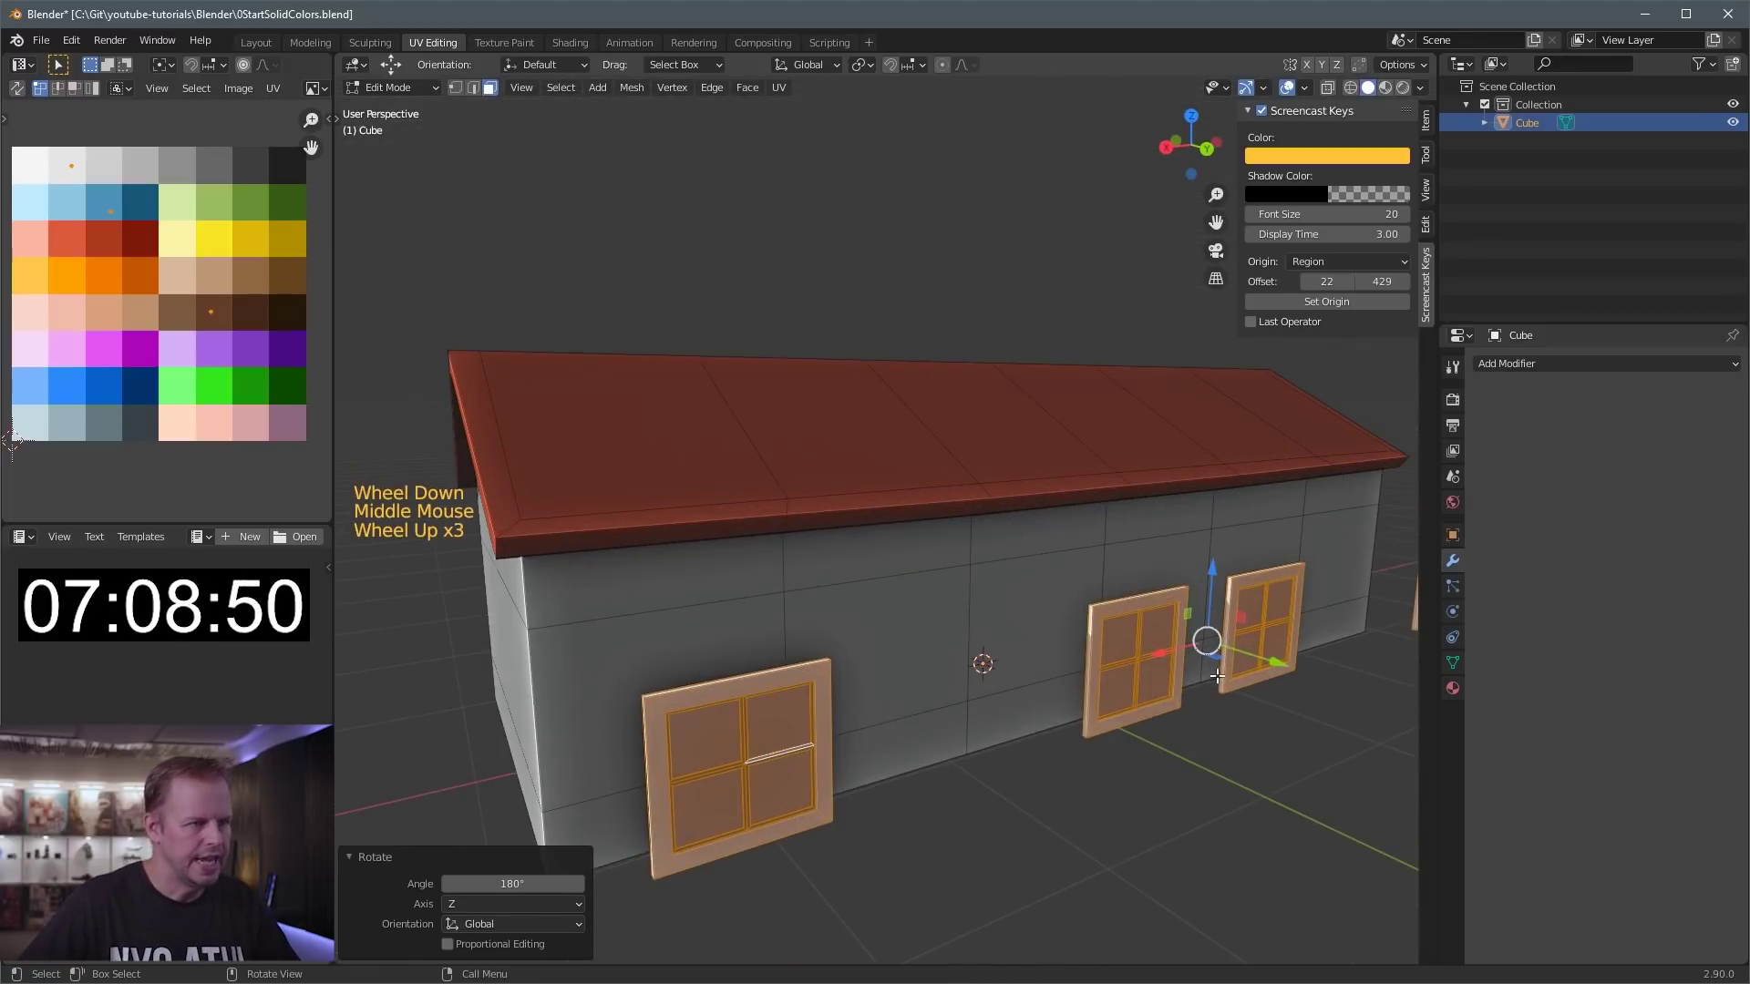
left_click_drag(1271, 663, 1166, 639)
- Duplicate the three rectangular faces of the end wall, scaled to about 0.73 and lowered slightly
scroll(1117, 777, "down", 3)
middle_click_drag(1118, 778, 1016, 772)
key("3")
left_click(1039, 665)
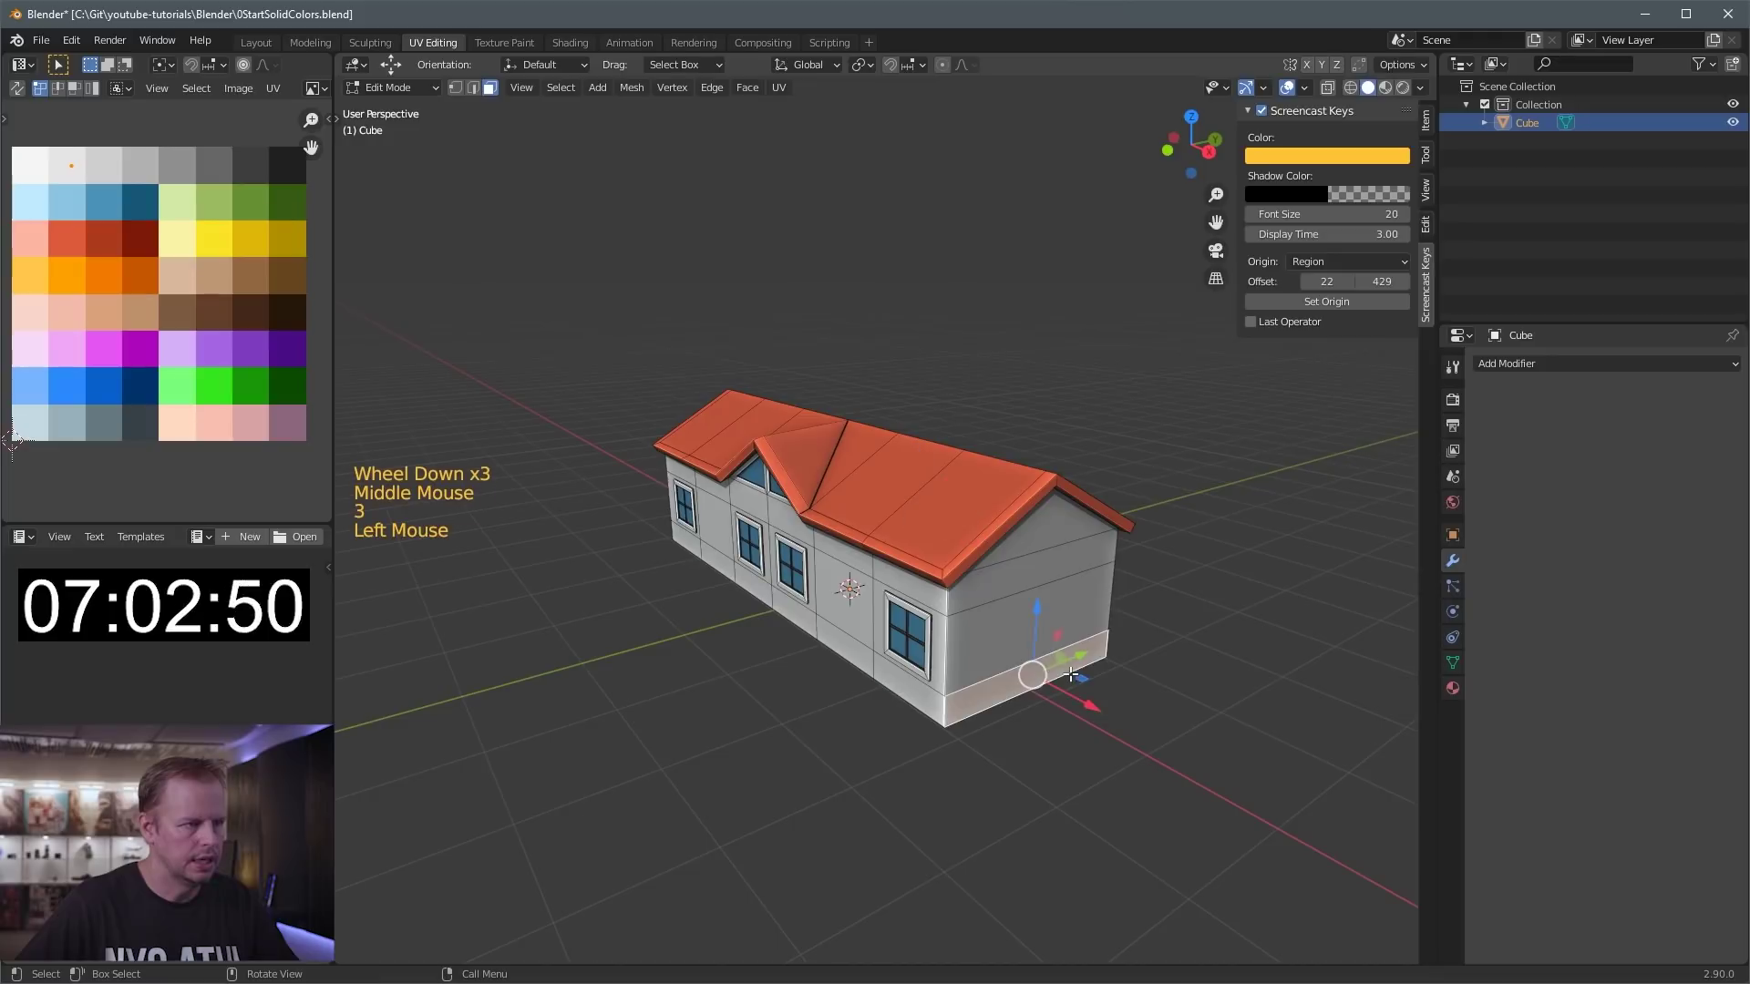
left_click(1026, 583, "shift")
left_click(1096, 603, "shift")
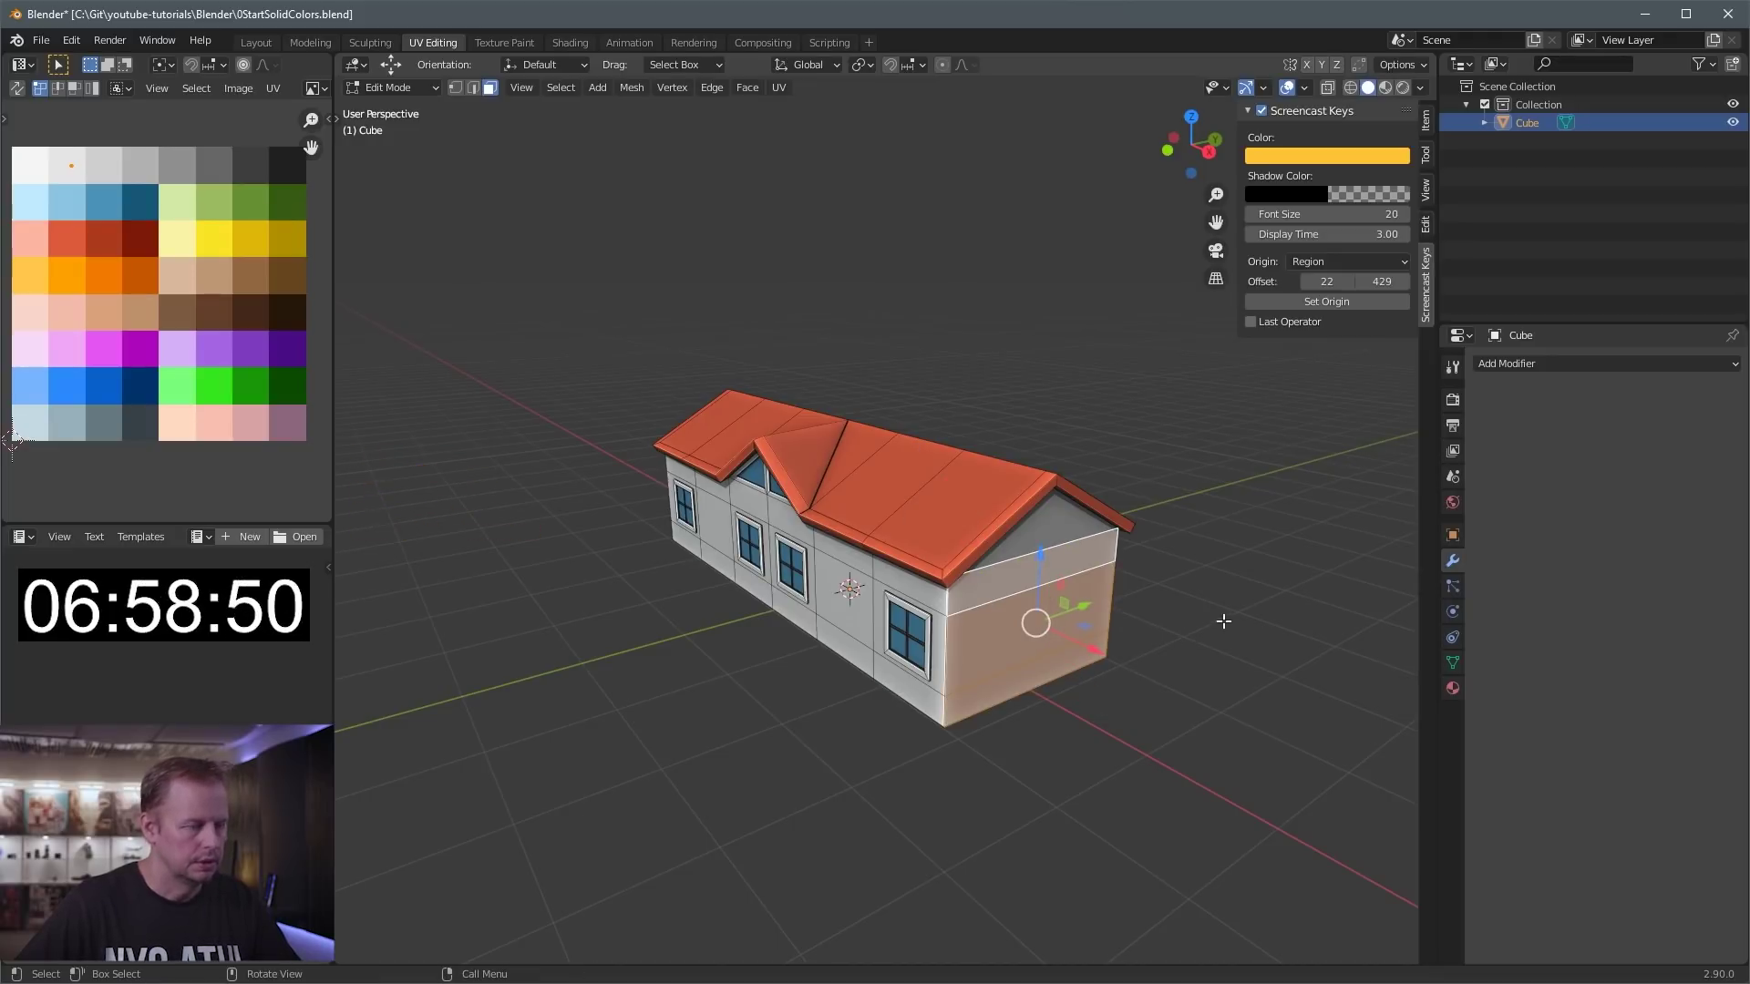
key("shift+d")
key("s")
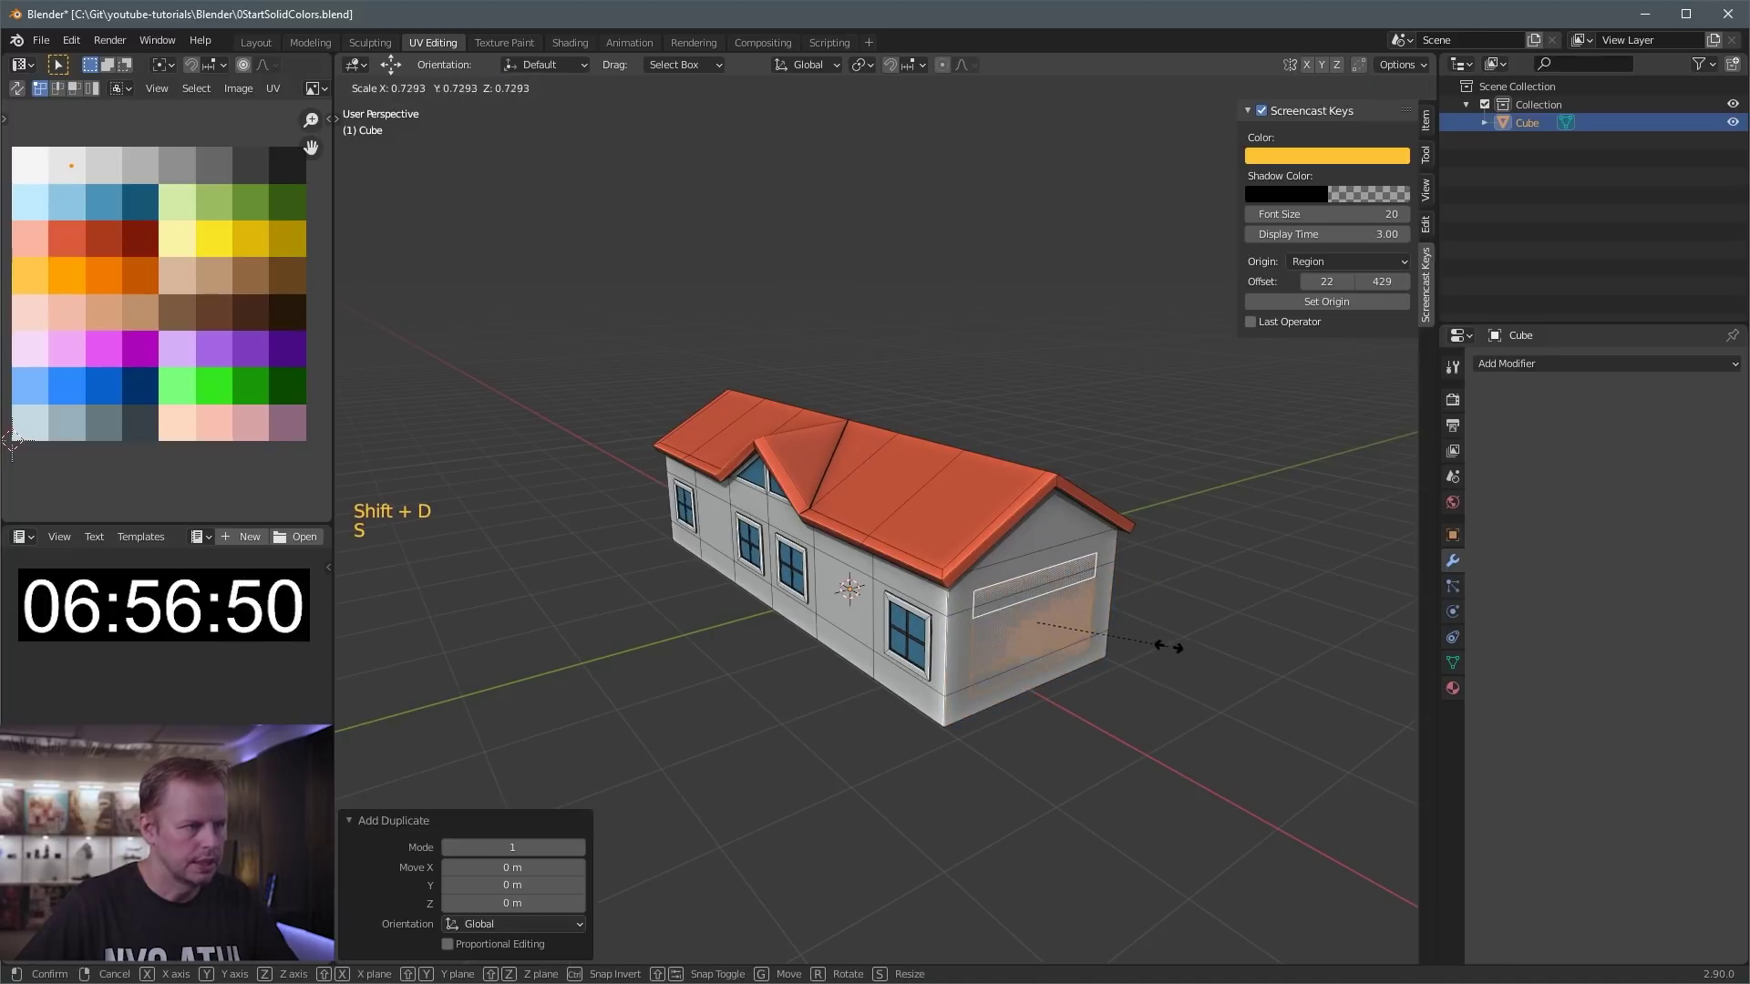
left_click(1176, 643)
left_click_drag(1039, 559, 1041, 574)
- Extrude the duplicated end-wall faces outward into an annex and lower its outer top edge to slope the roof
key("e")
left_click(1153, 619)
key("2")
left_click(1158, 611)
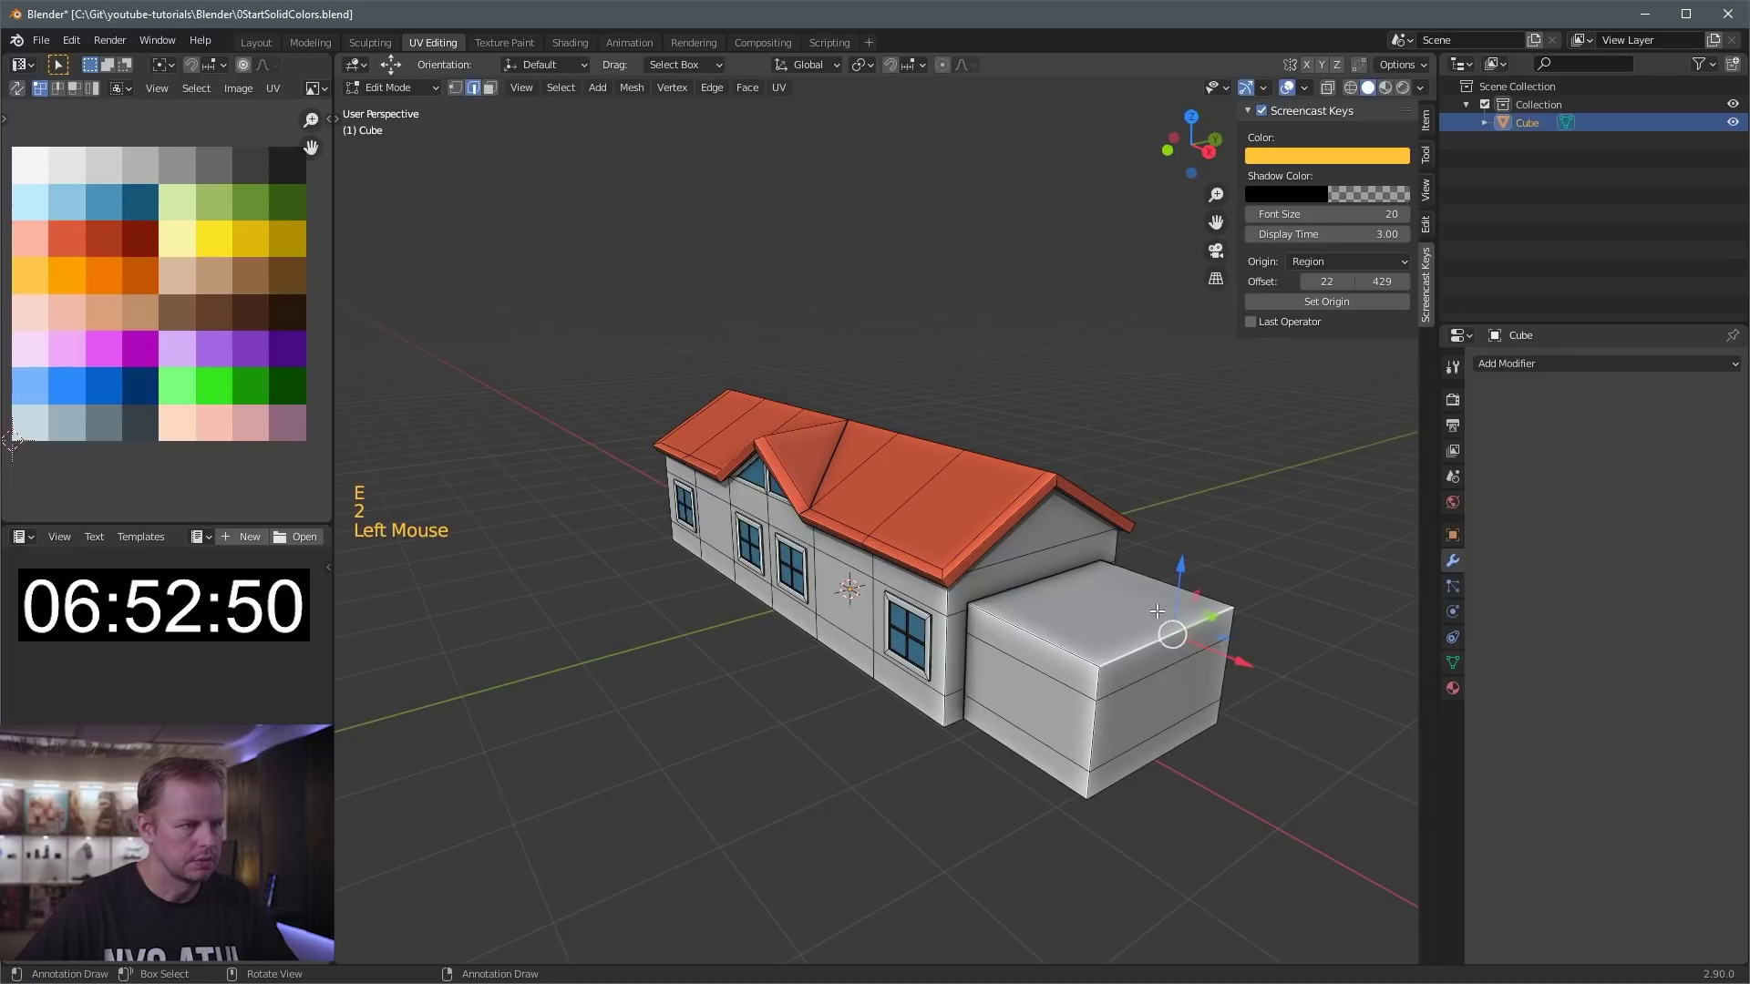
left_click(1093, 695)
- Colour the annex's top face and the band around its upper edge roof red through their UVs
key("3")
left_click(1095, 695, "alt+shift")
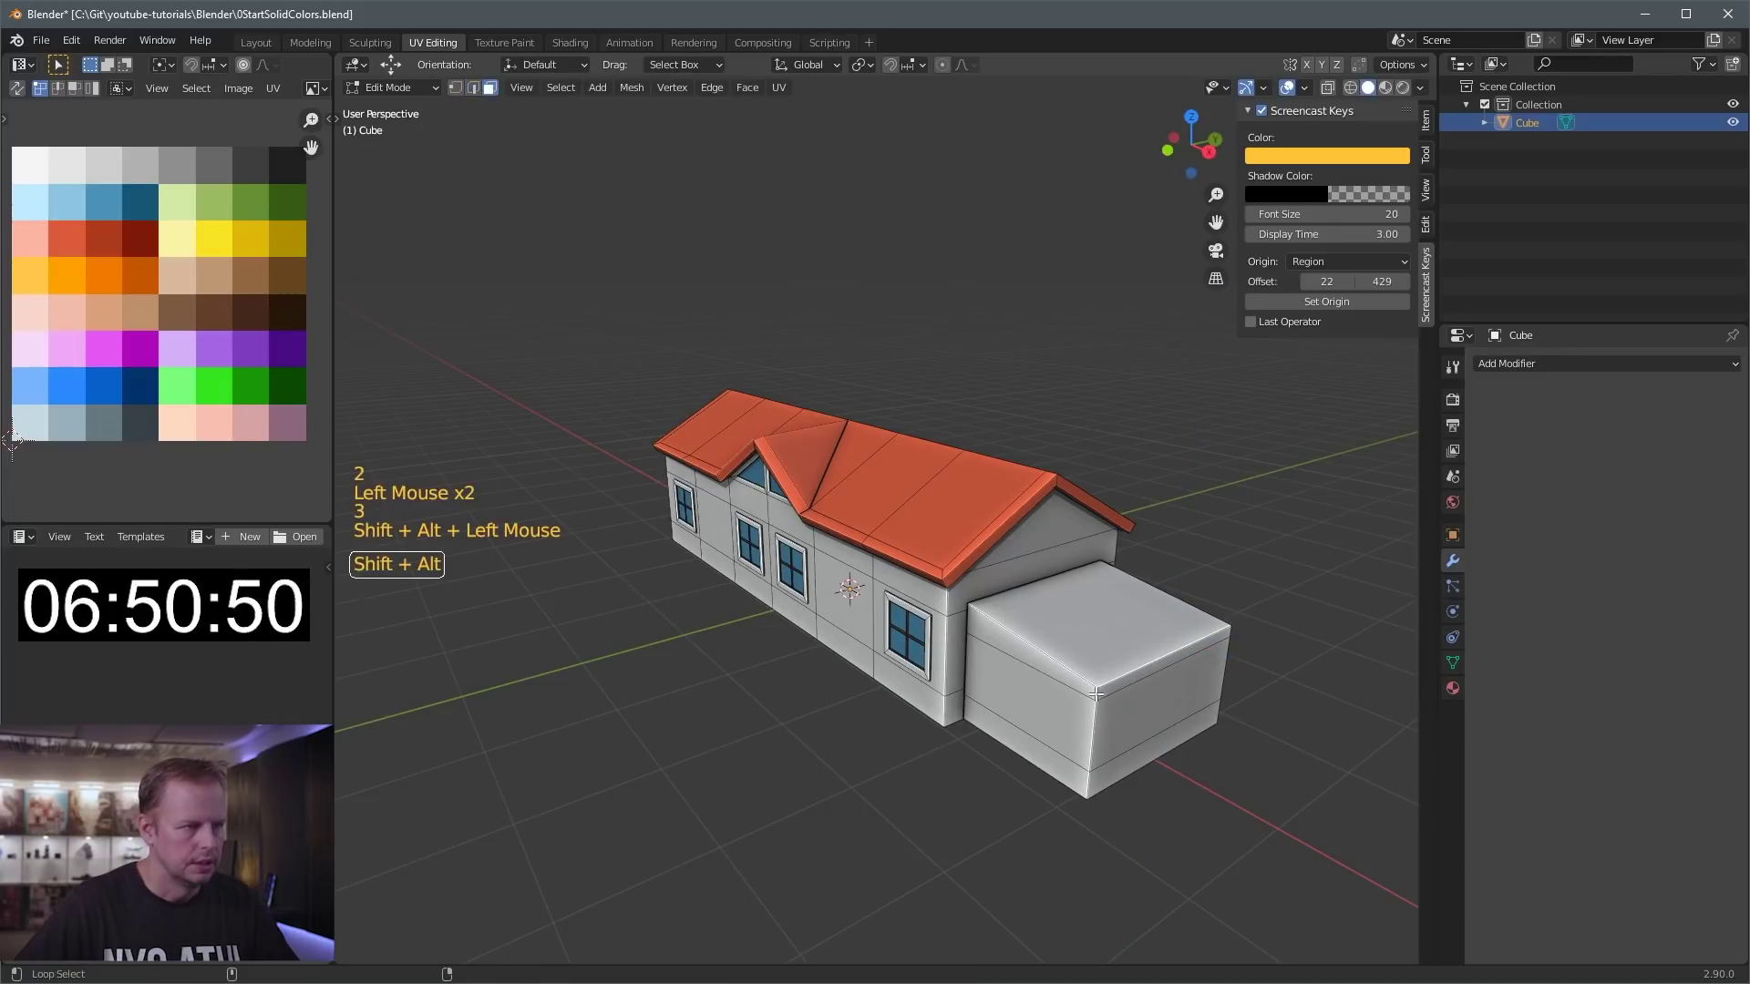
left_click(1103, 624, "shift")
key("g")
left_click(209, 383)
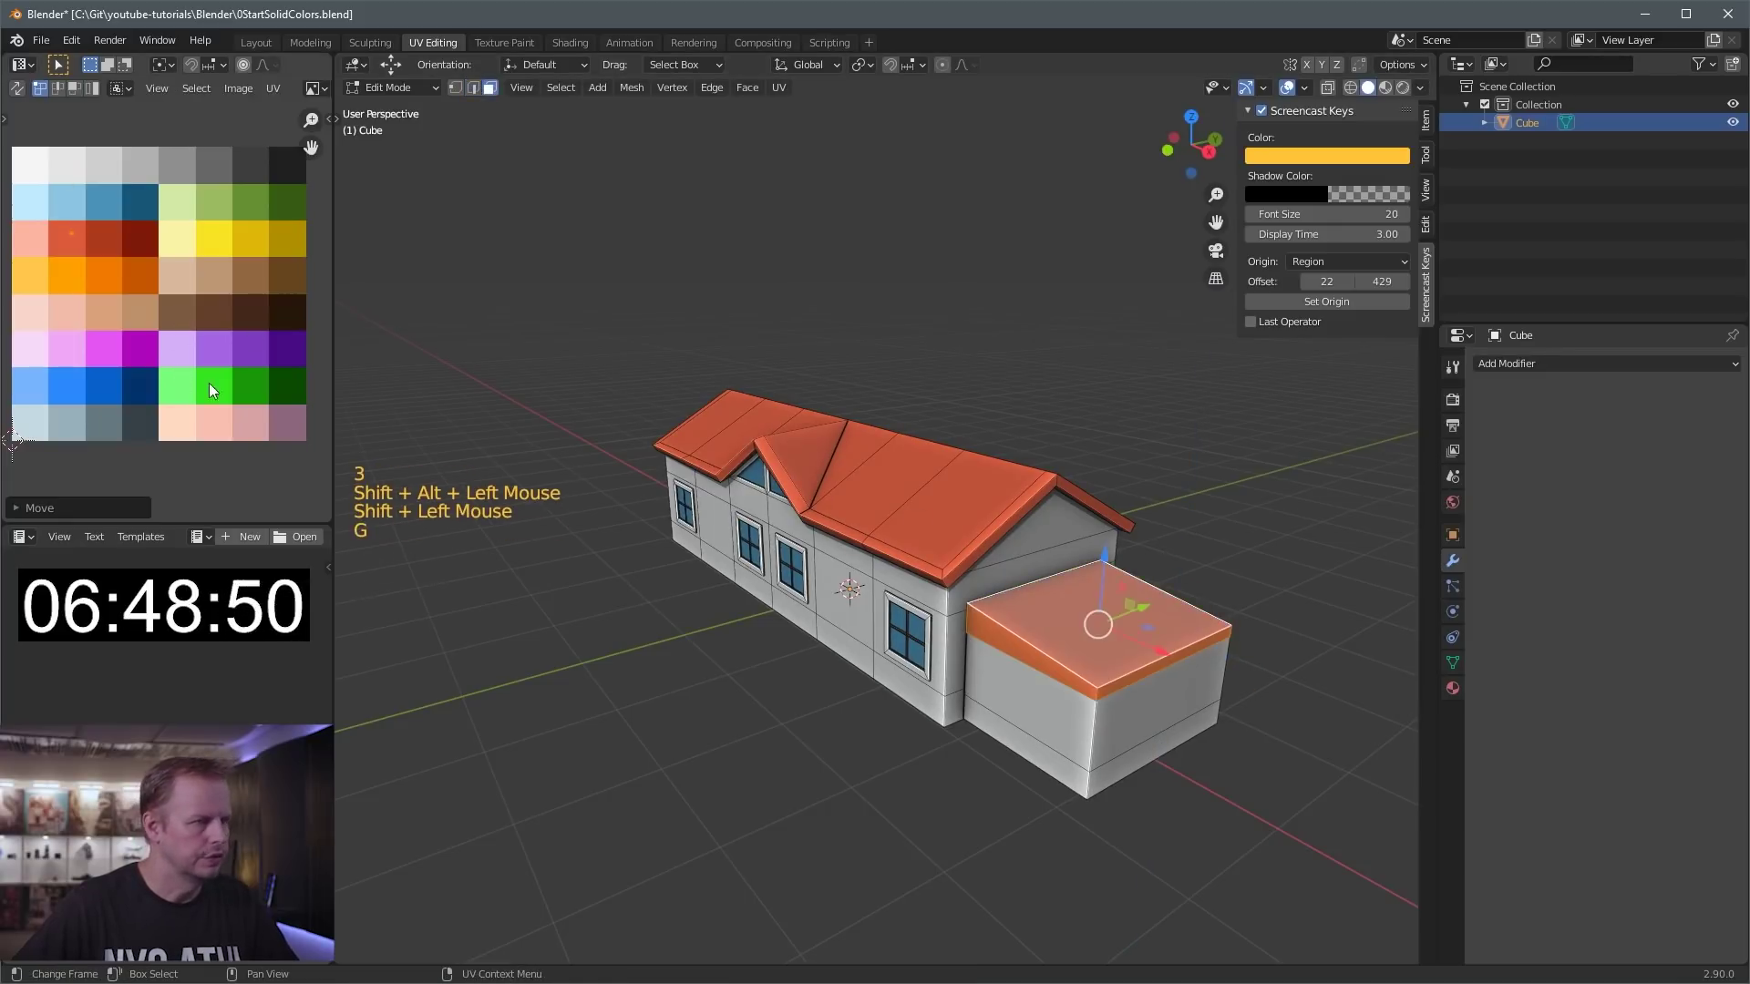
- Inset the faces of the annex's front-facing wall together by about 0.073 m
middle_click_drag(1107, 619, 1121, 618)
key("3")
left_click(993, 683)
left_click(1210, 696, "shift")
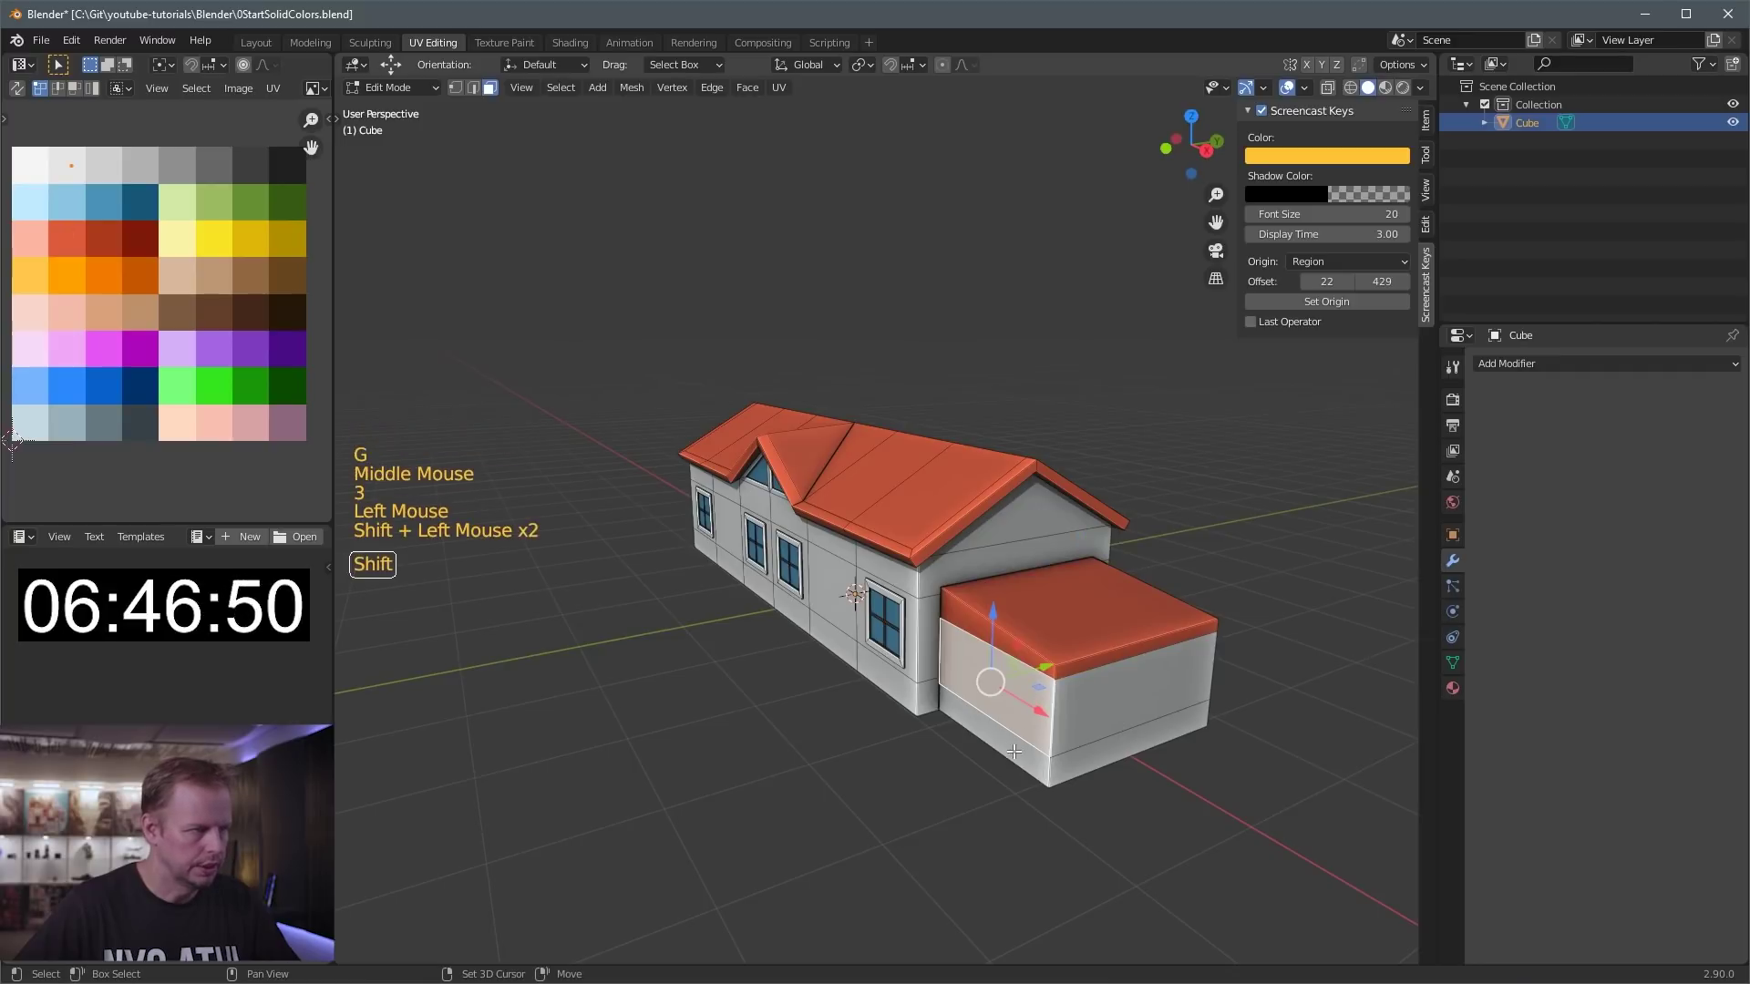
key("i")
key("i")
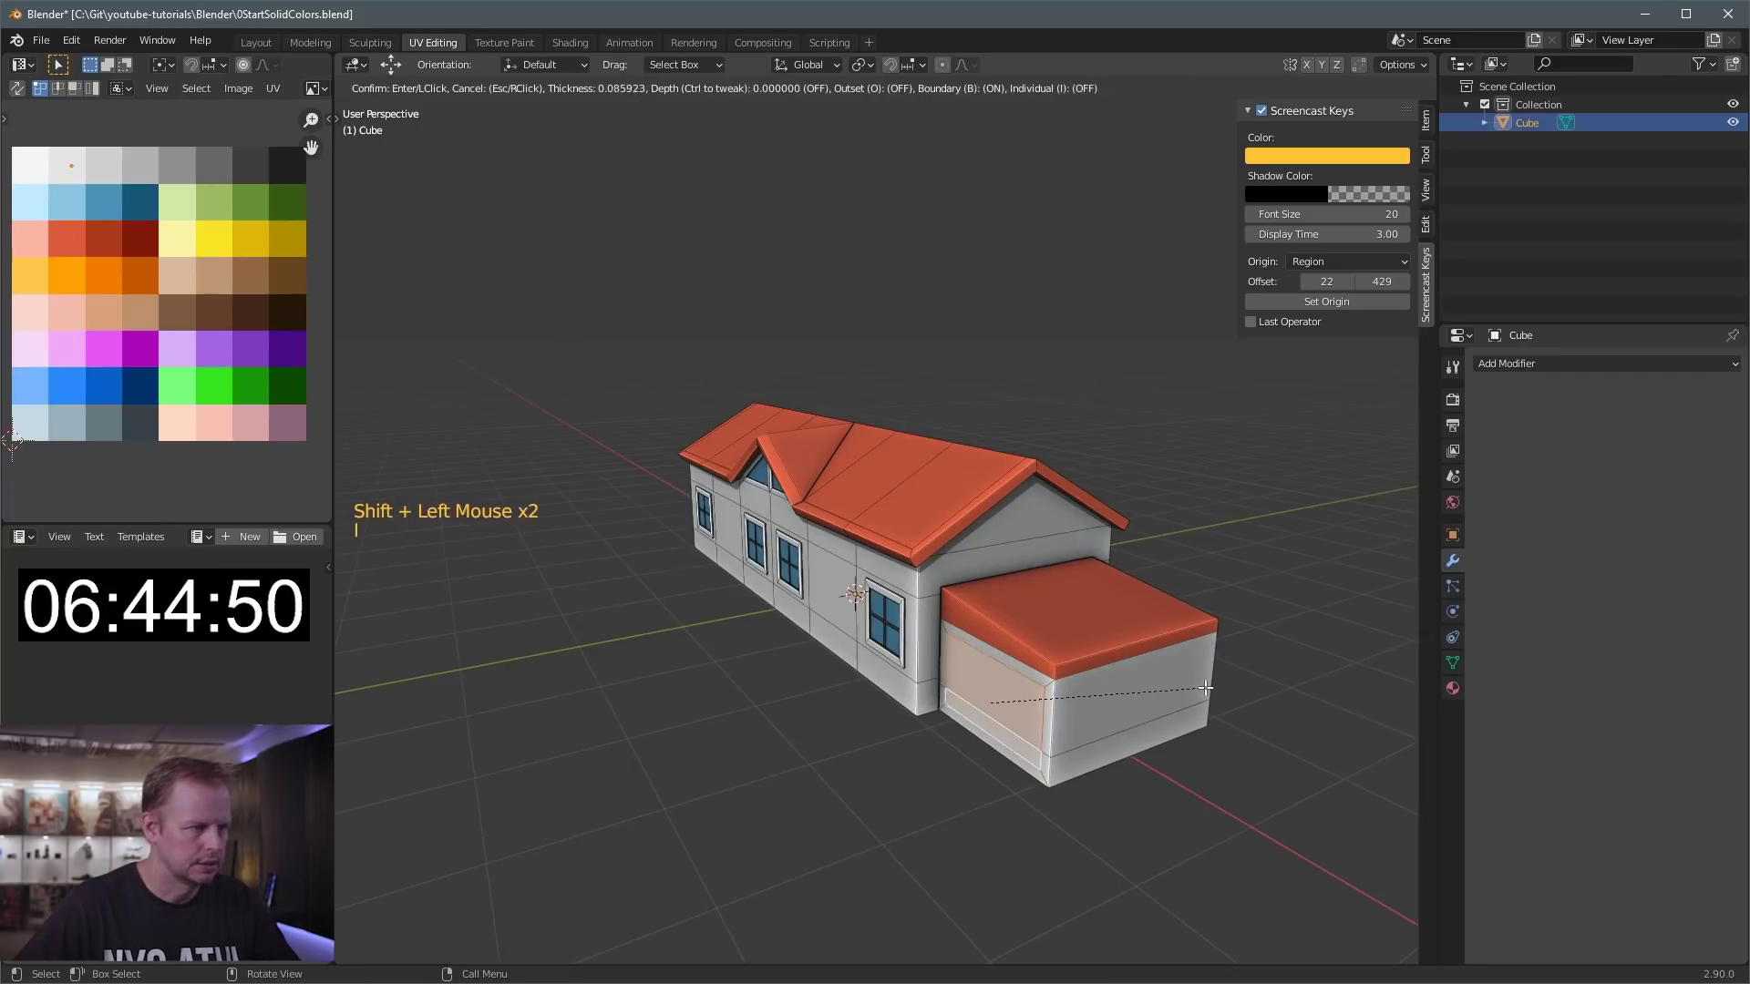
left_click(1206, 688)
- Extrude the inset annex faces about 0.19 m inward and colour them brown through their UVs as a garage door
key("e")
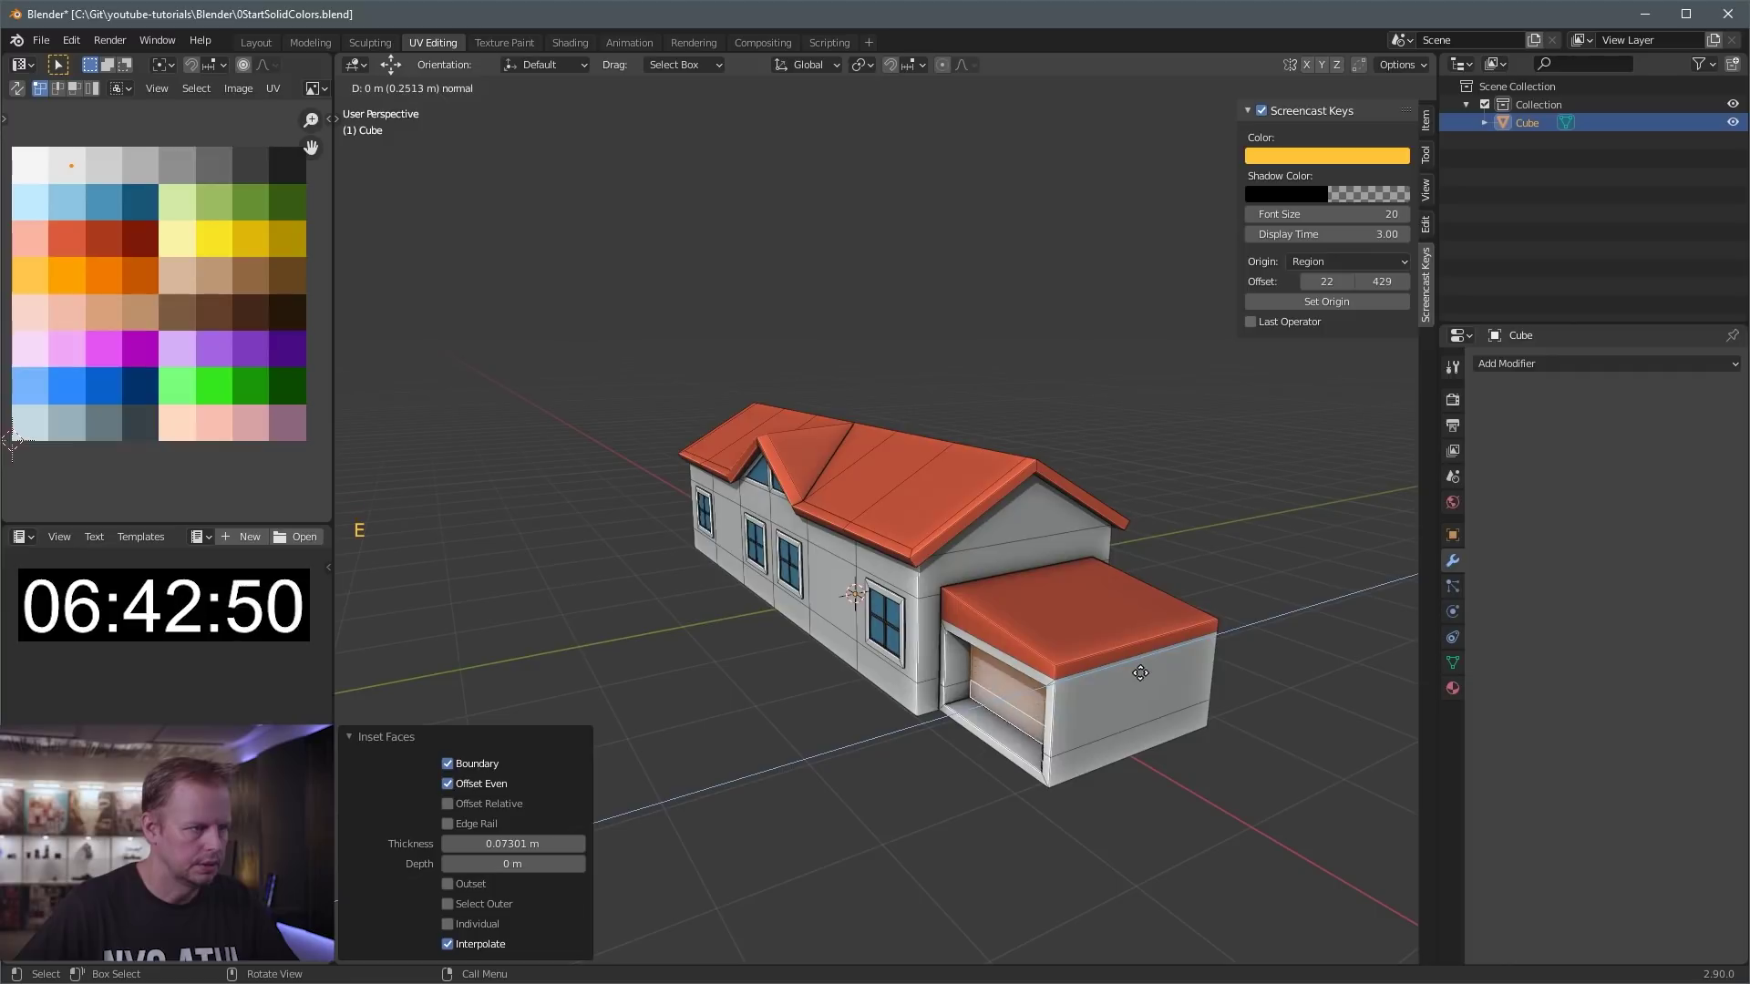
left_click(1093, 692)
key("g")
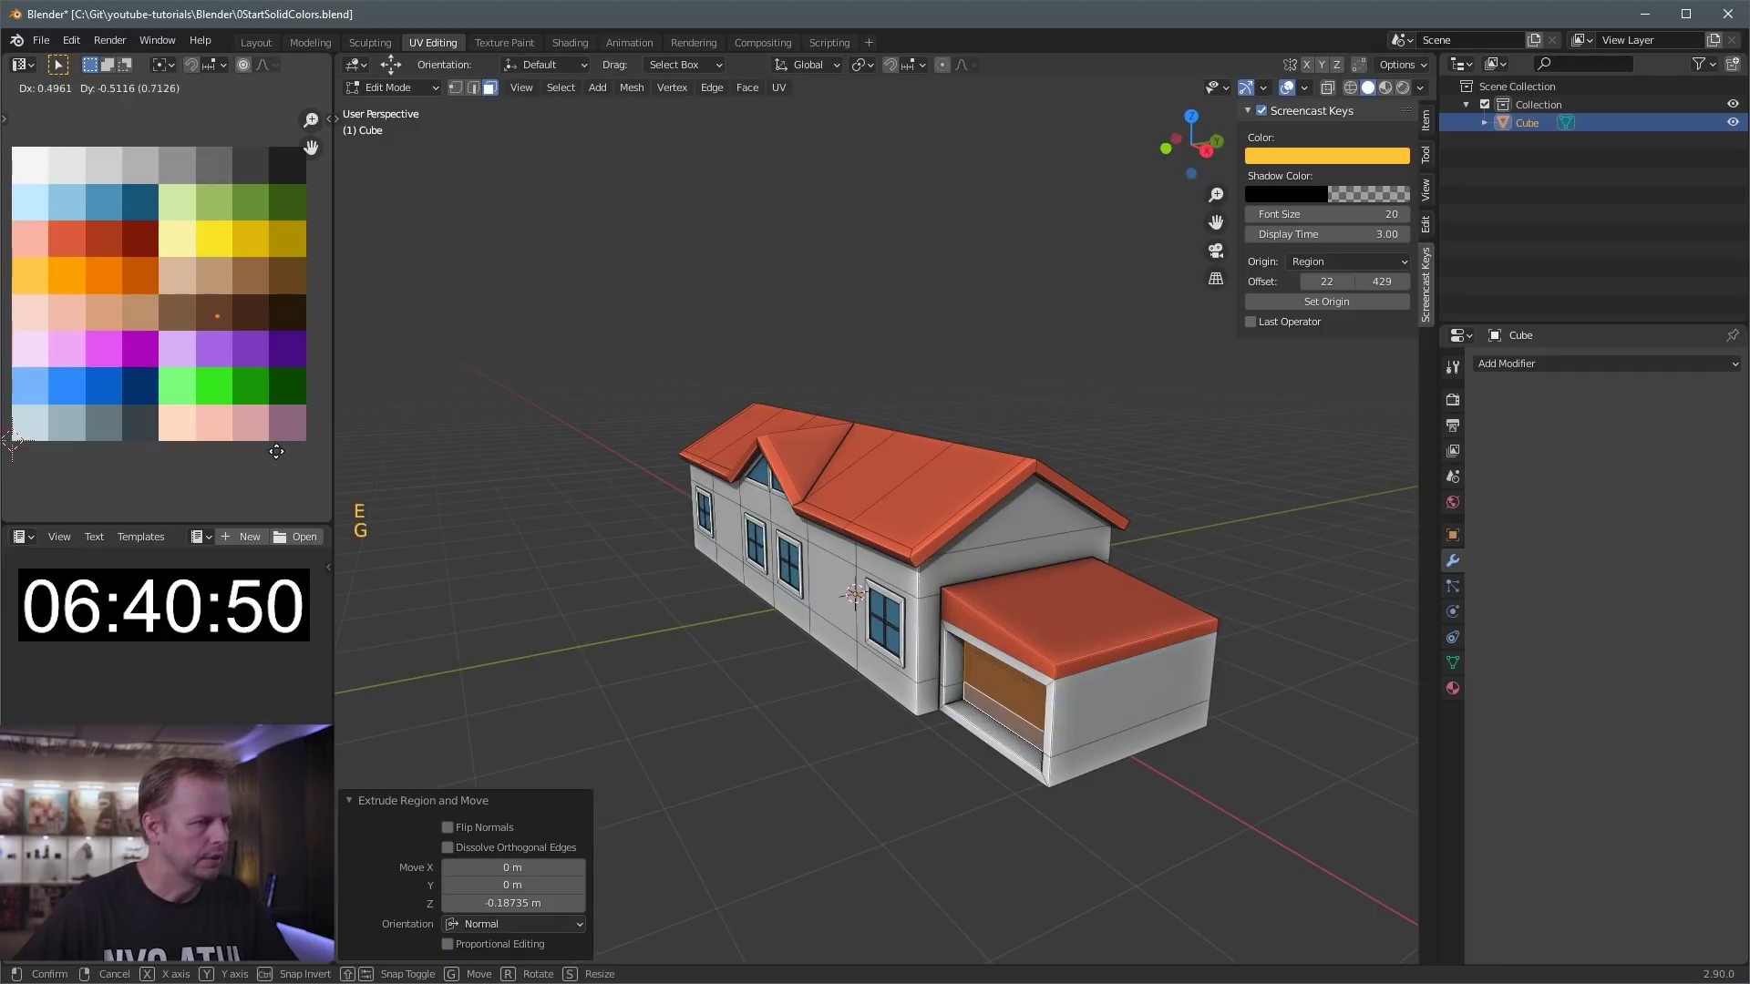
left_click(276, 451)
- Duplicate the middle rectangular face of the end wall opposite the annex, leaving the copy in place
middle_click_drag(893, 583, 966, 584)
left_click(1059, 707)
middle_click_drag(821, 593, 1003, 583)
left_click(583, 770)
left_click(568, 716, "shift")
left_click(567, 702, "shift")
middle_click_drag(566, 701, 792, 706)
left_click(798, 707)
key("shift+d")
right_click(1046, 653)
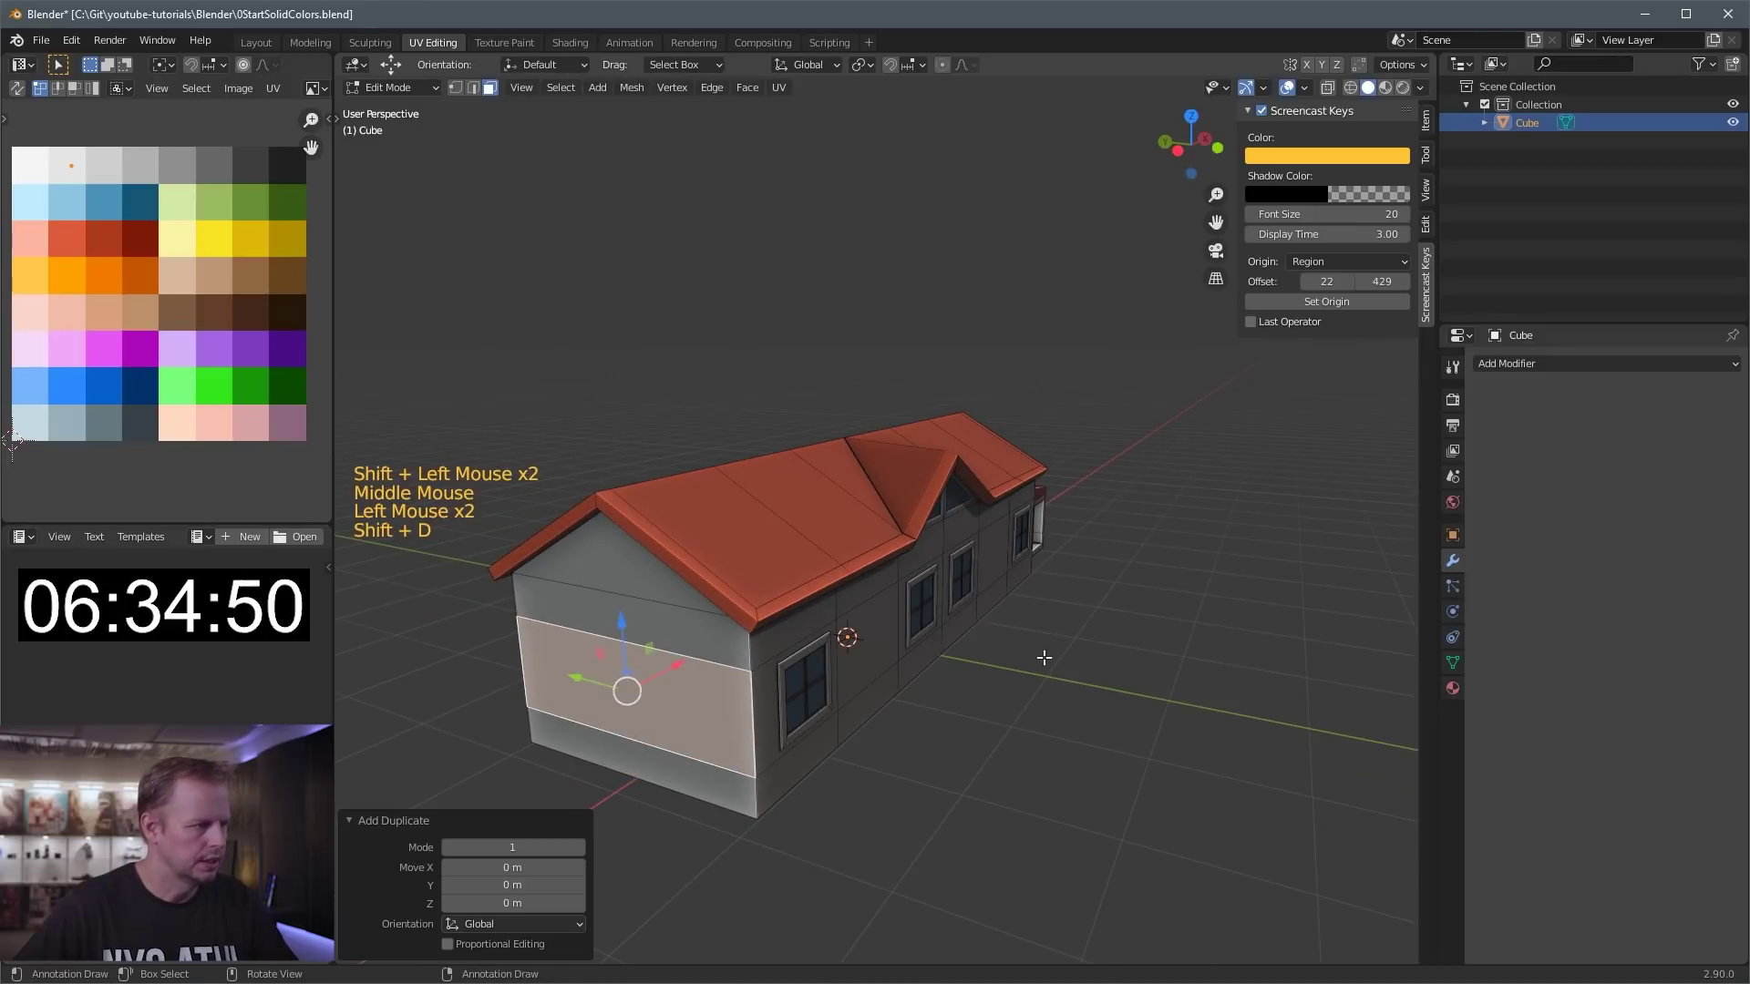
- Scale the duplicated face by about 0.855, narrow it along Y, enlarge it by about 1.586 and lower it about 0.15 m
key("s")
left_click(976, 671)
key("s")
key("y")
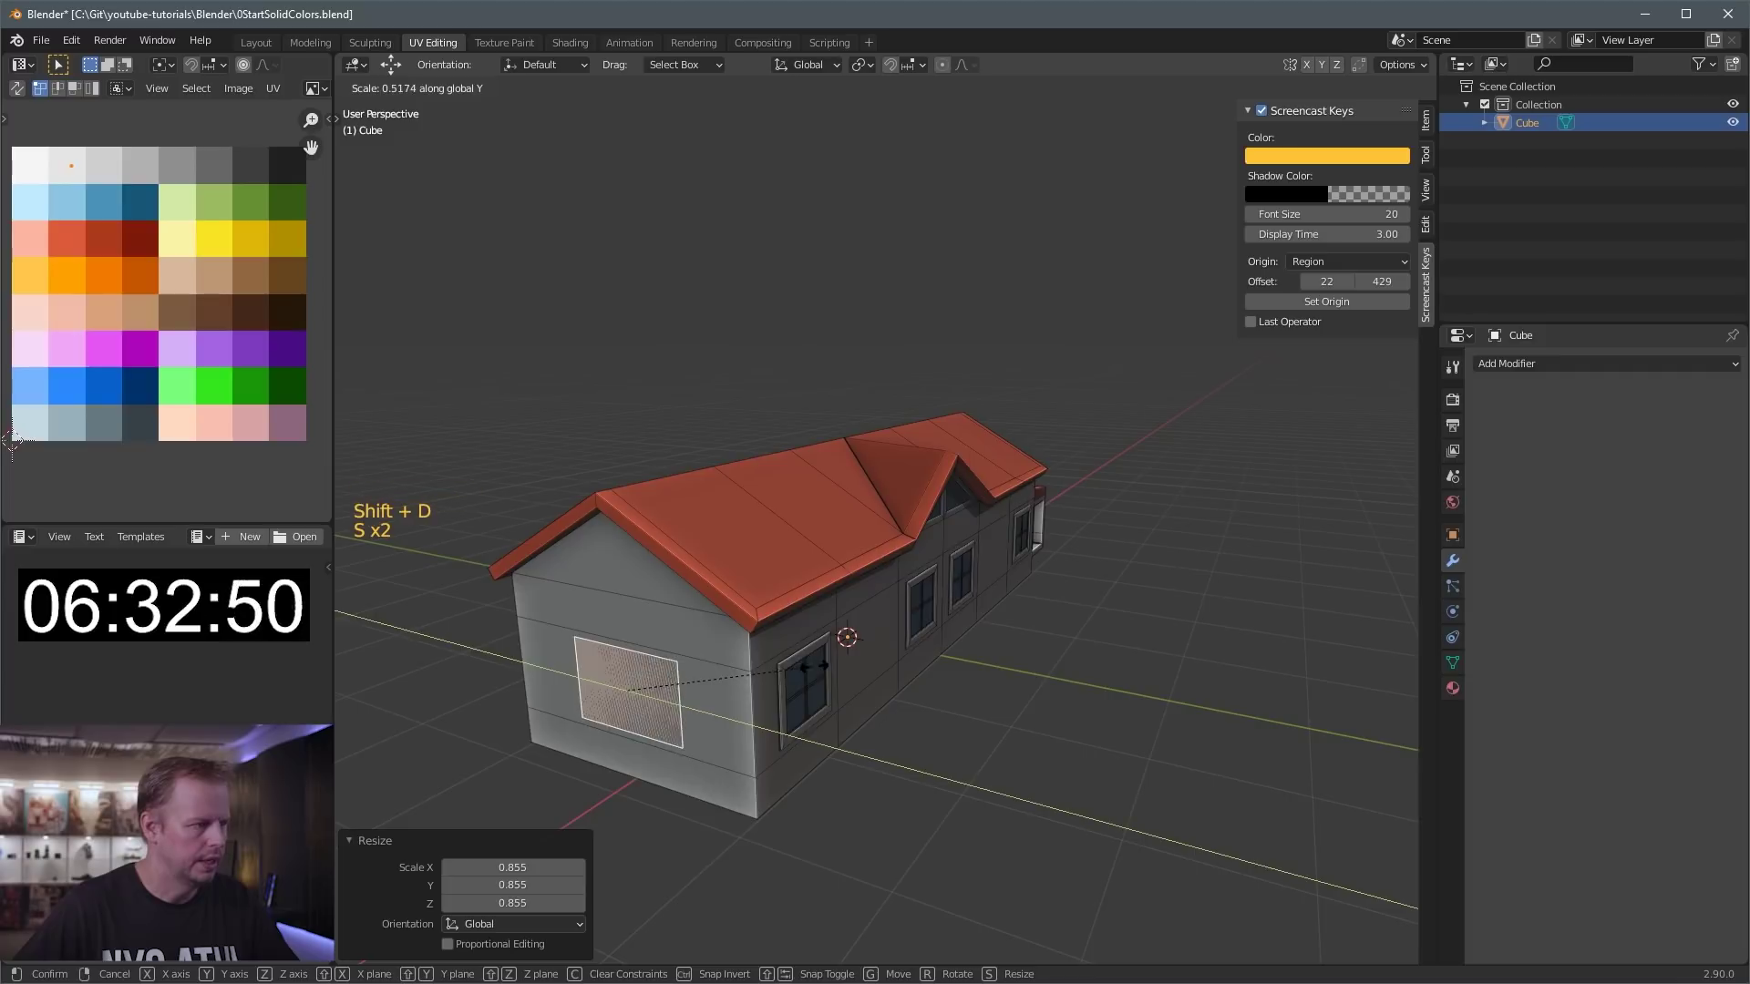
left_click(651, 650)
key("s")
left_click(734, 631)
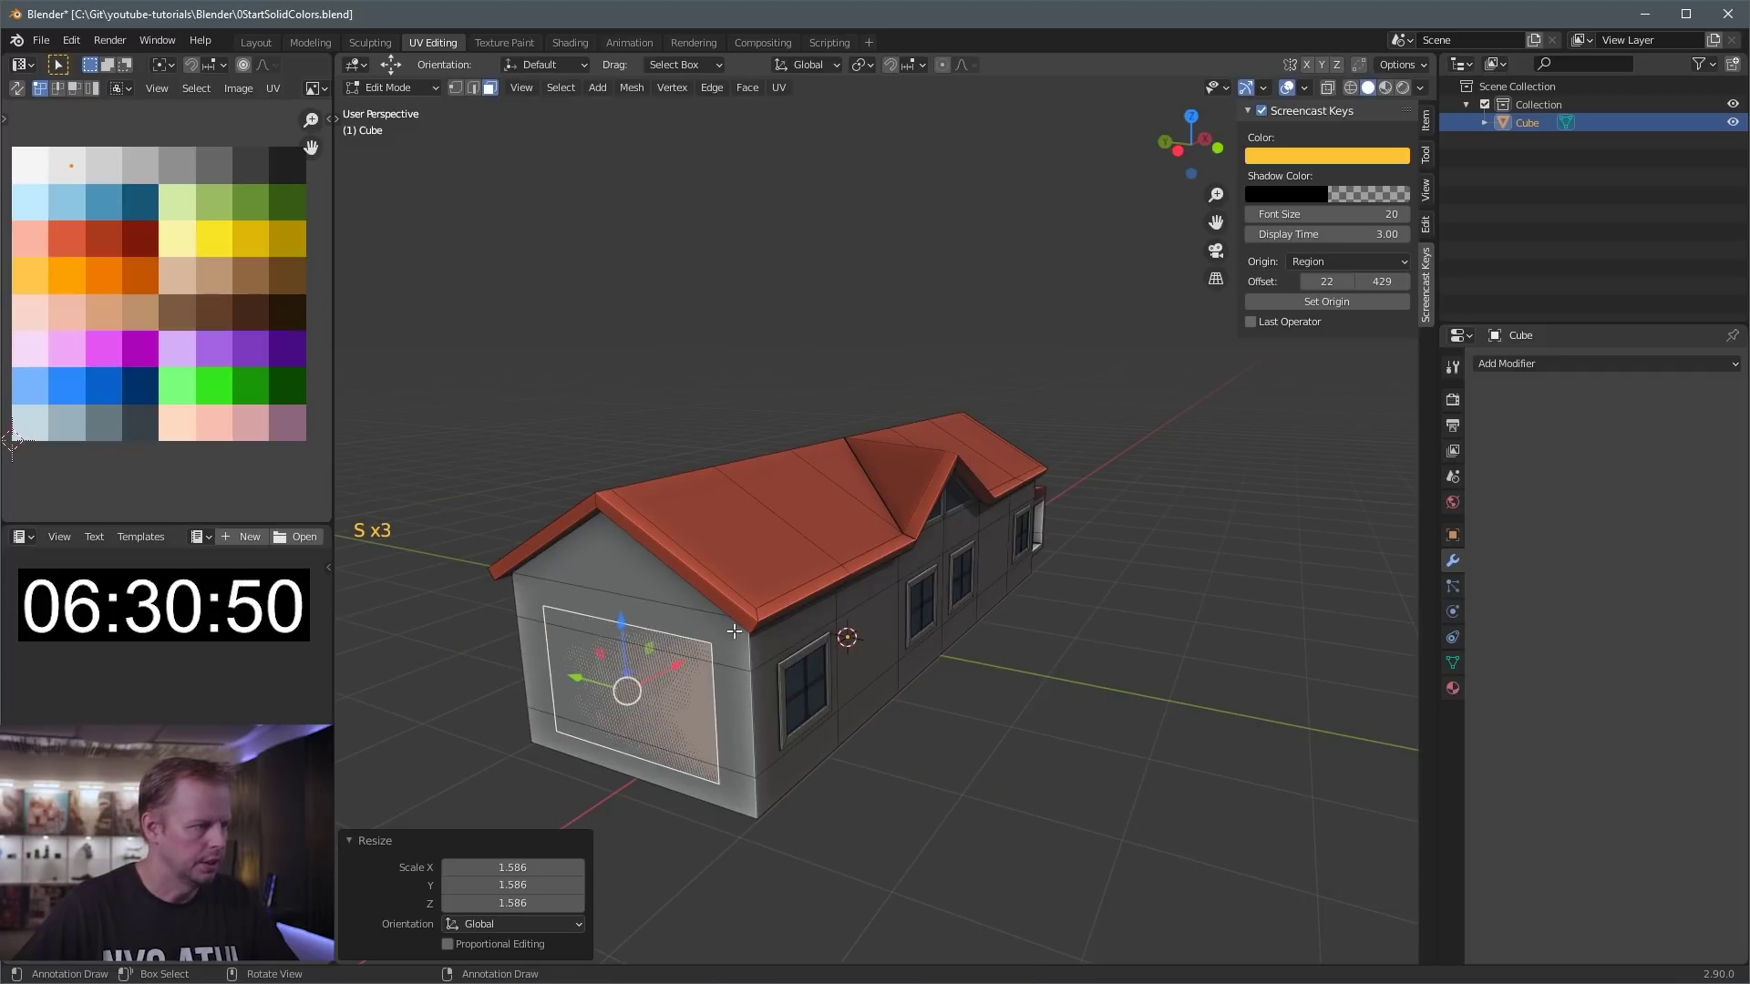
left_click_drag(632, 616, 633, 633)
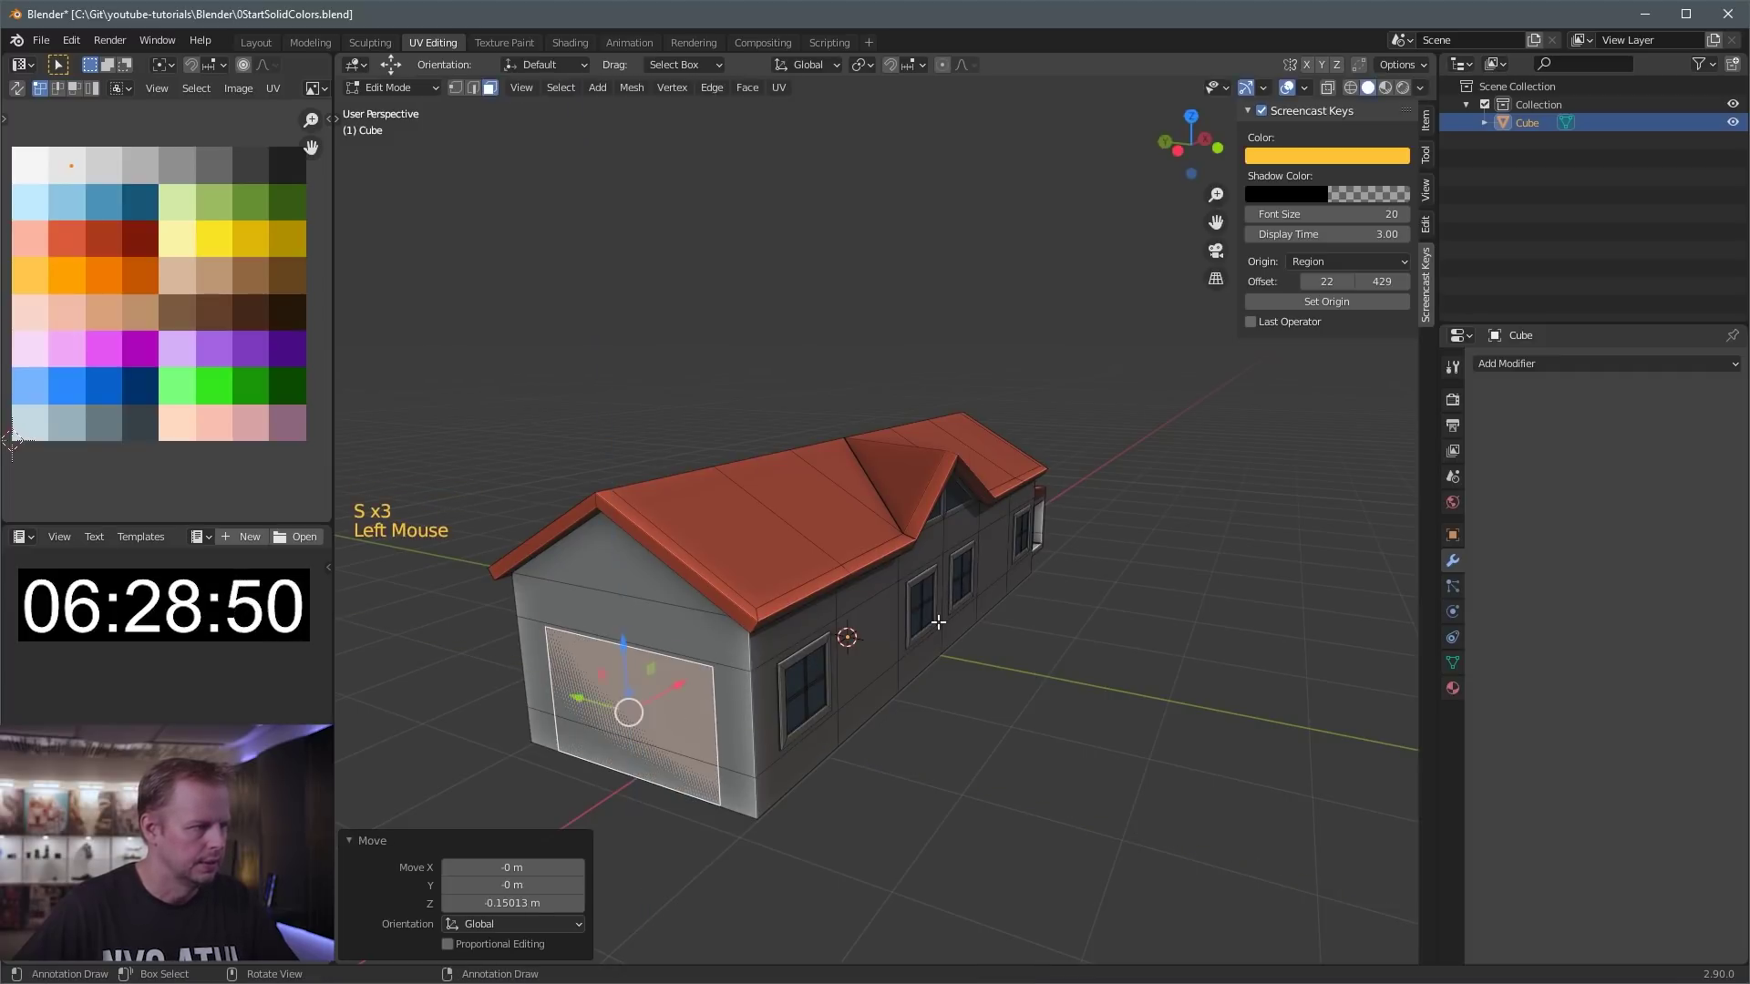
- Extrude the duplicated face about 1.04 m outward and subdivide the extension's outer and inner top edges
key("e")
left_click(787, 715)
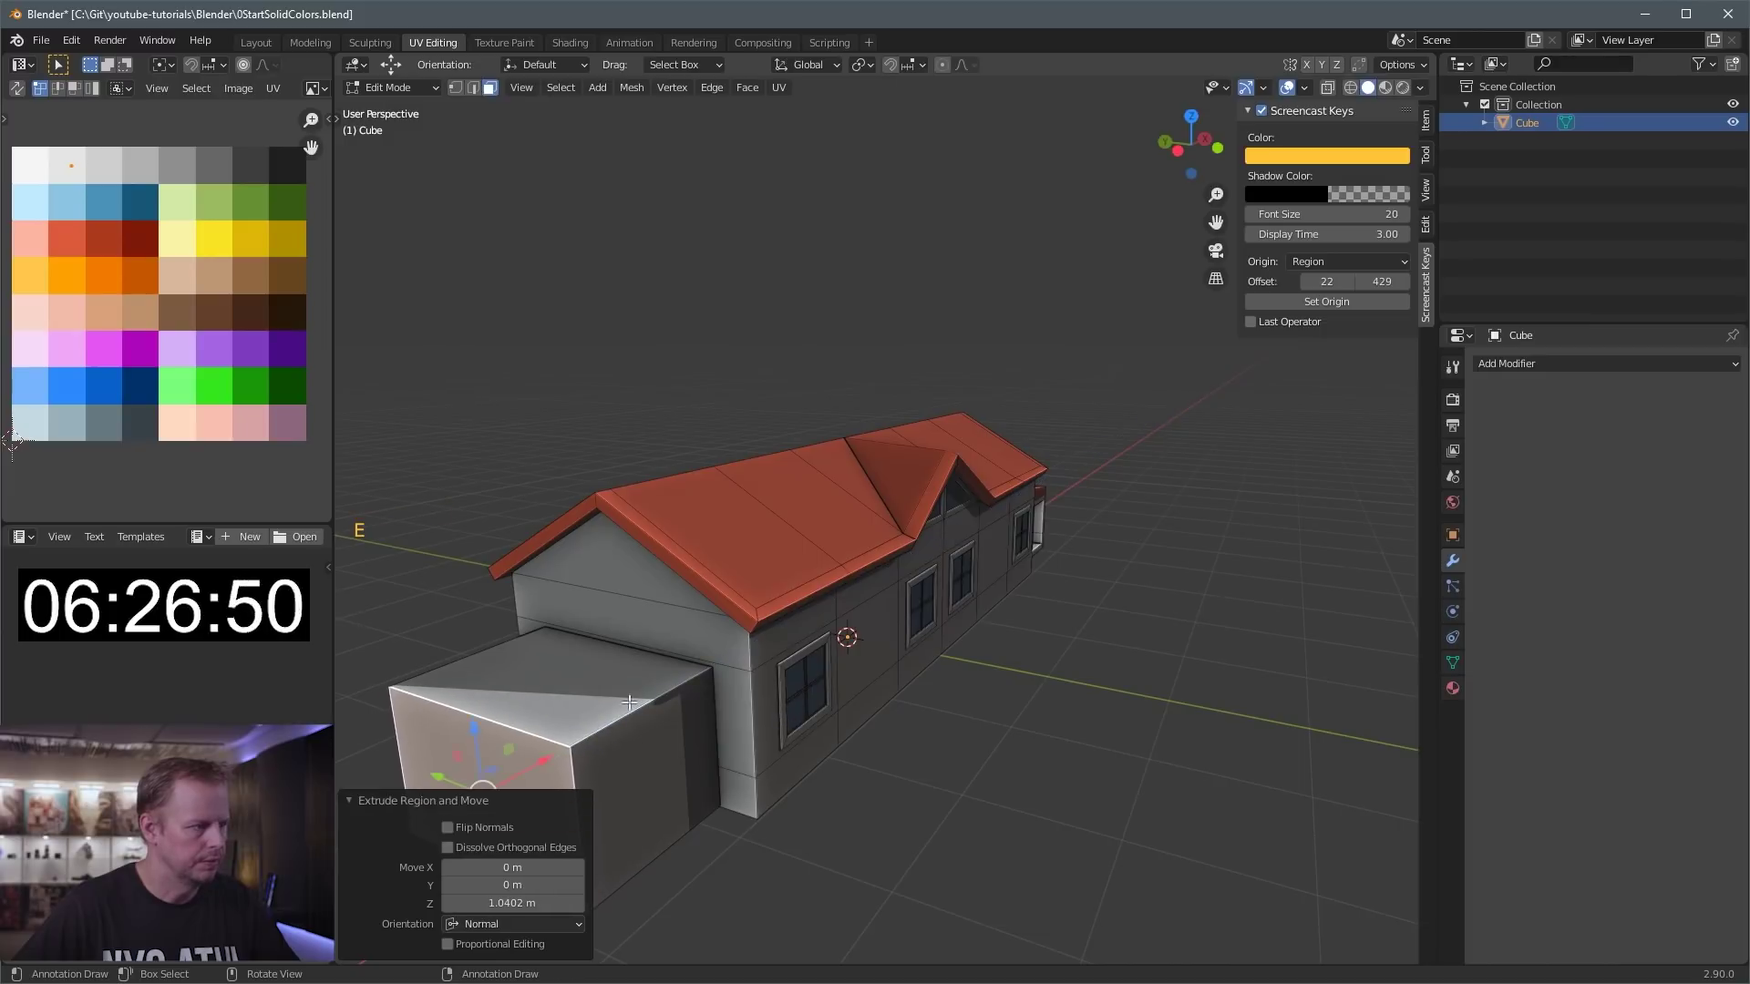
key("2")
left_click(503, 732)
right_click(641, 651)
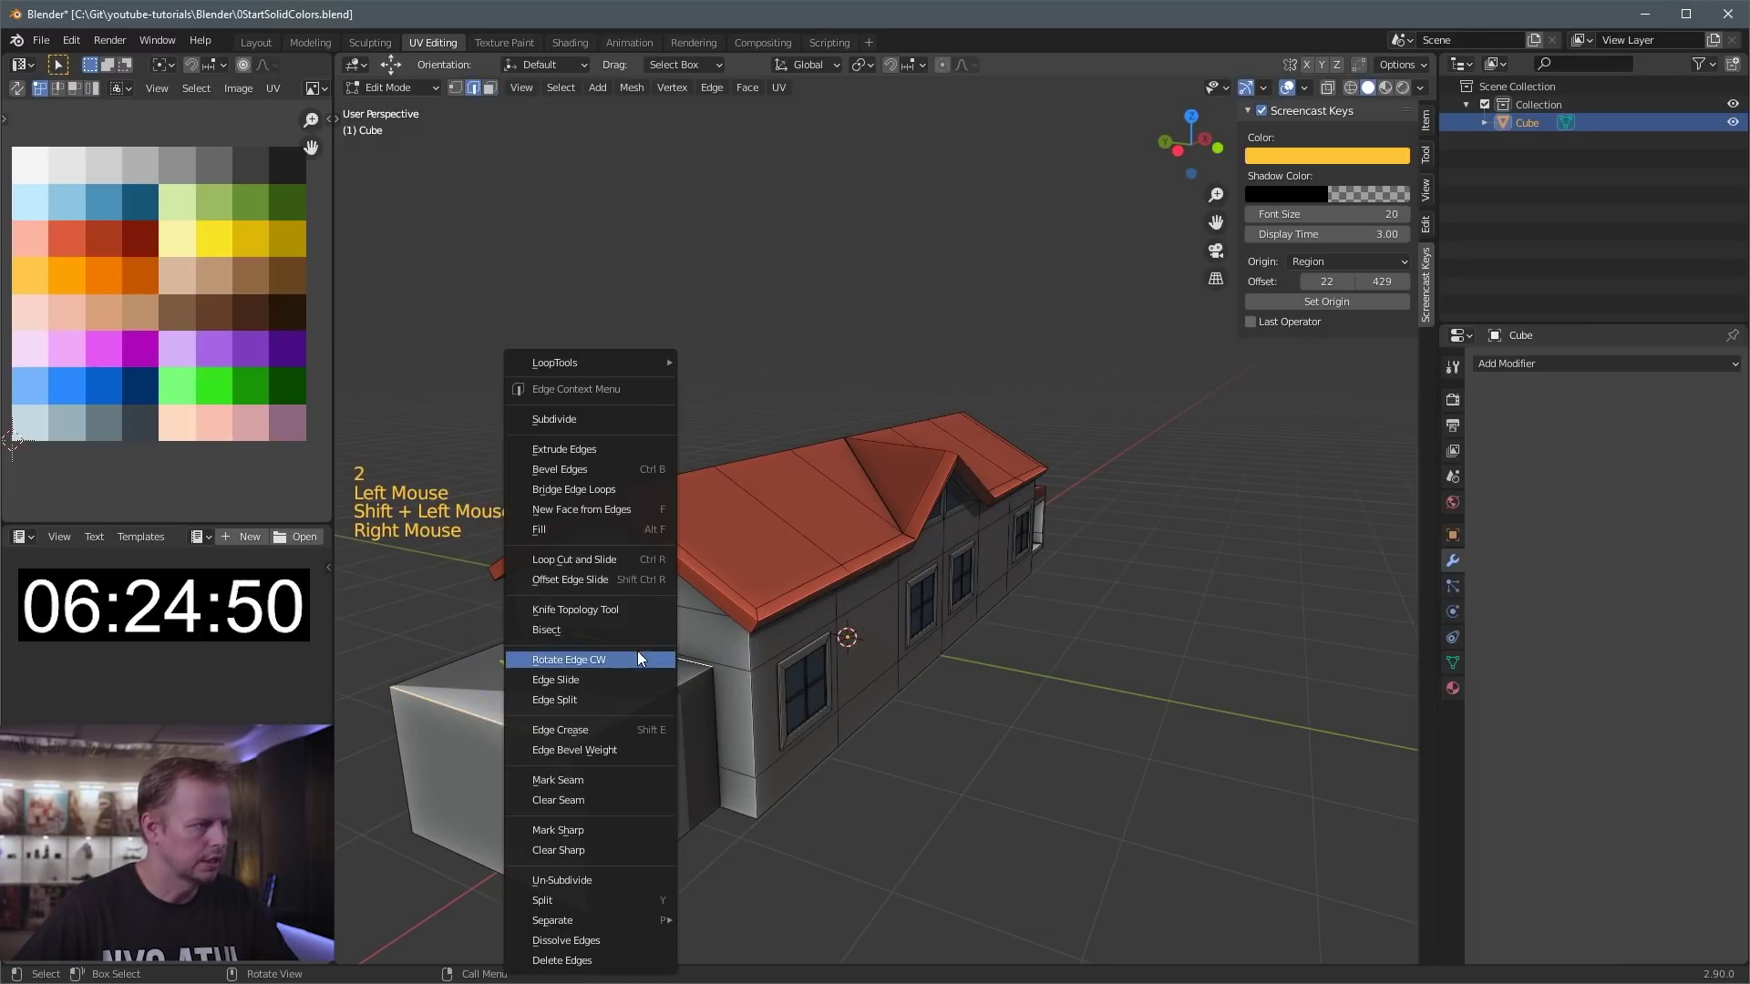
left_click(597, 420)
key("2")
left_click(562, 661)
left_click(563, 661)
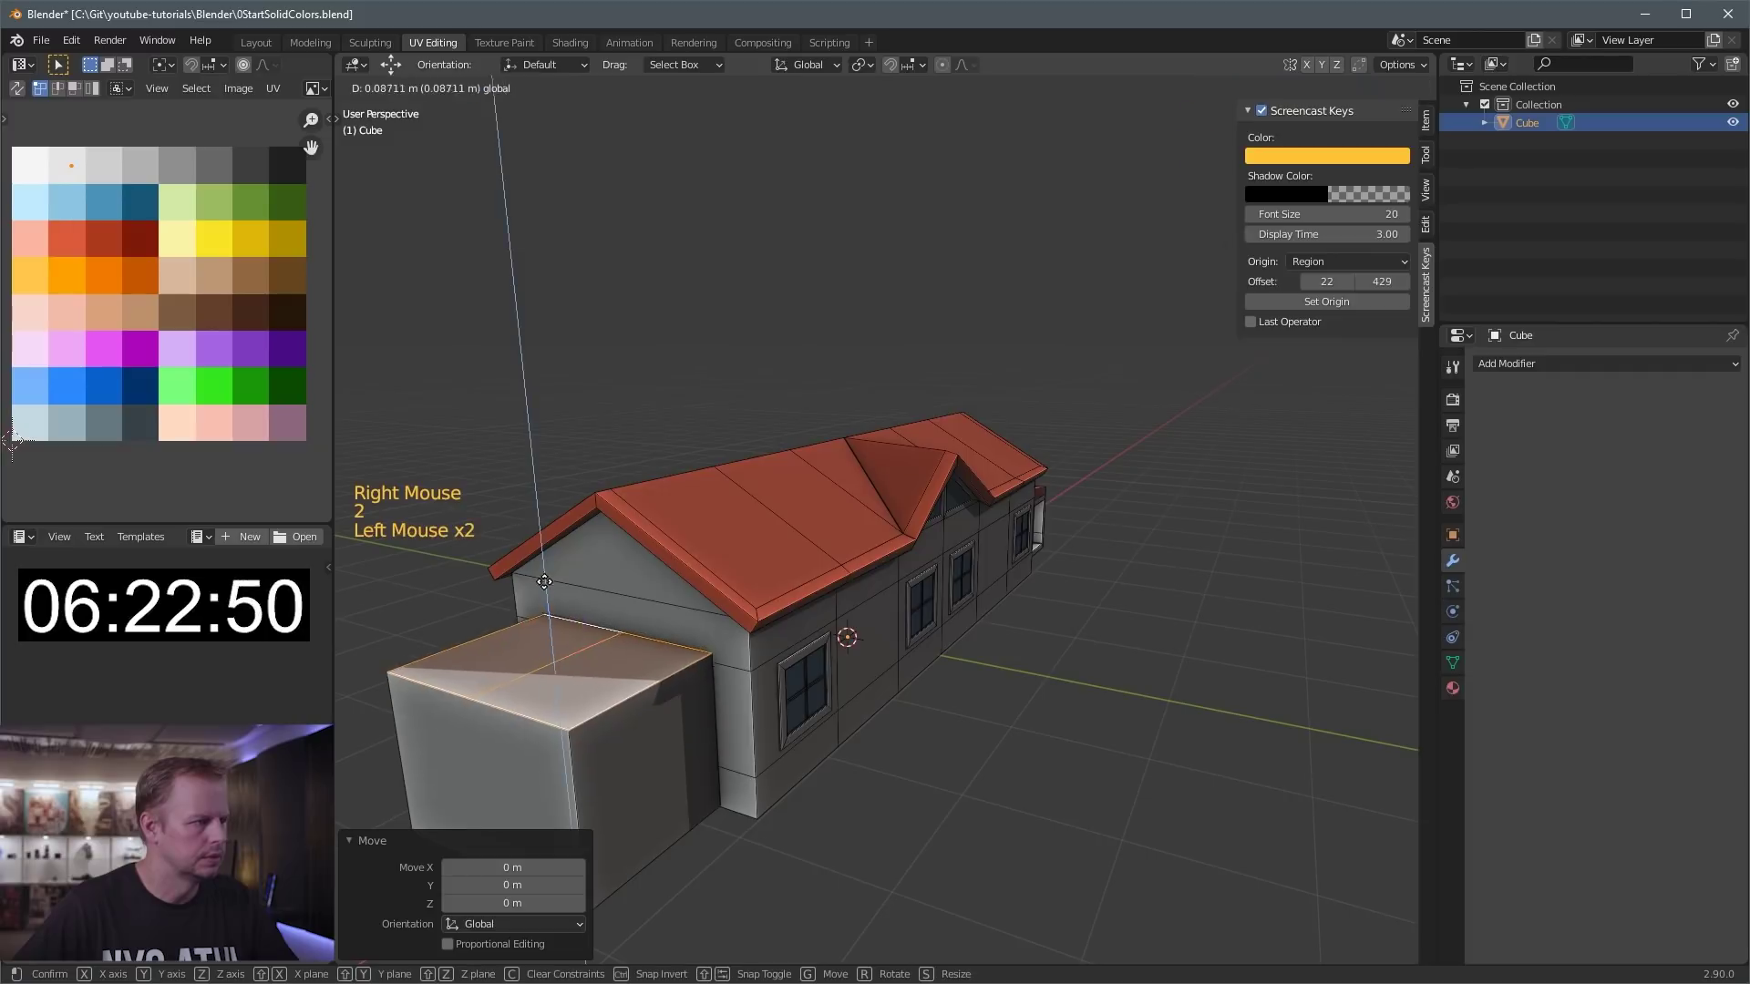
key("ctrl+z")
- Raise the middle edge of the extension's top along Z to form a gabled roof ridge
left_click(558, 662)
left_click_drag(558, 662, 559, 555)
key("3")
left_click(576, 633)
middle_click_drag(576, 634, 648, 656)
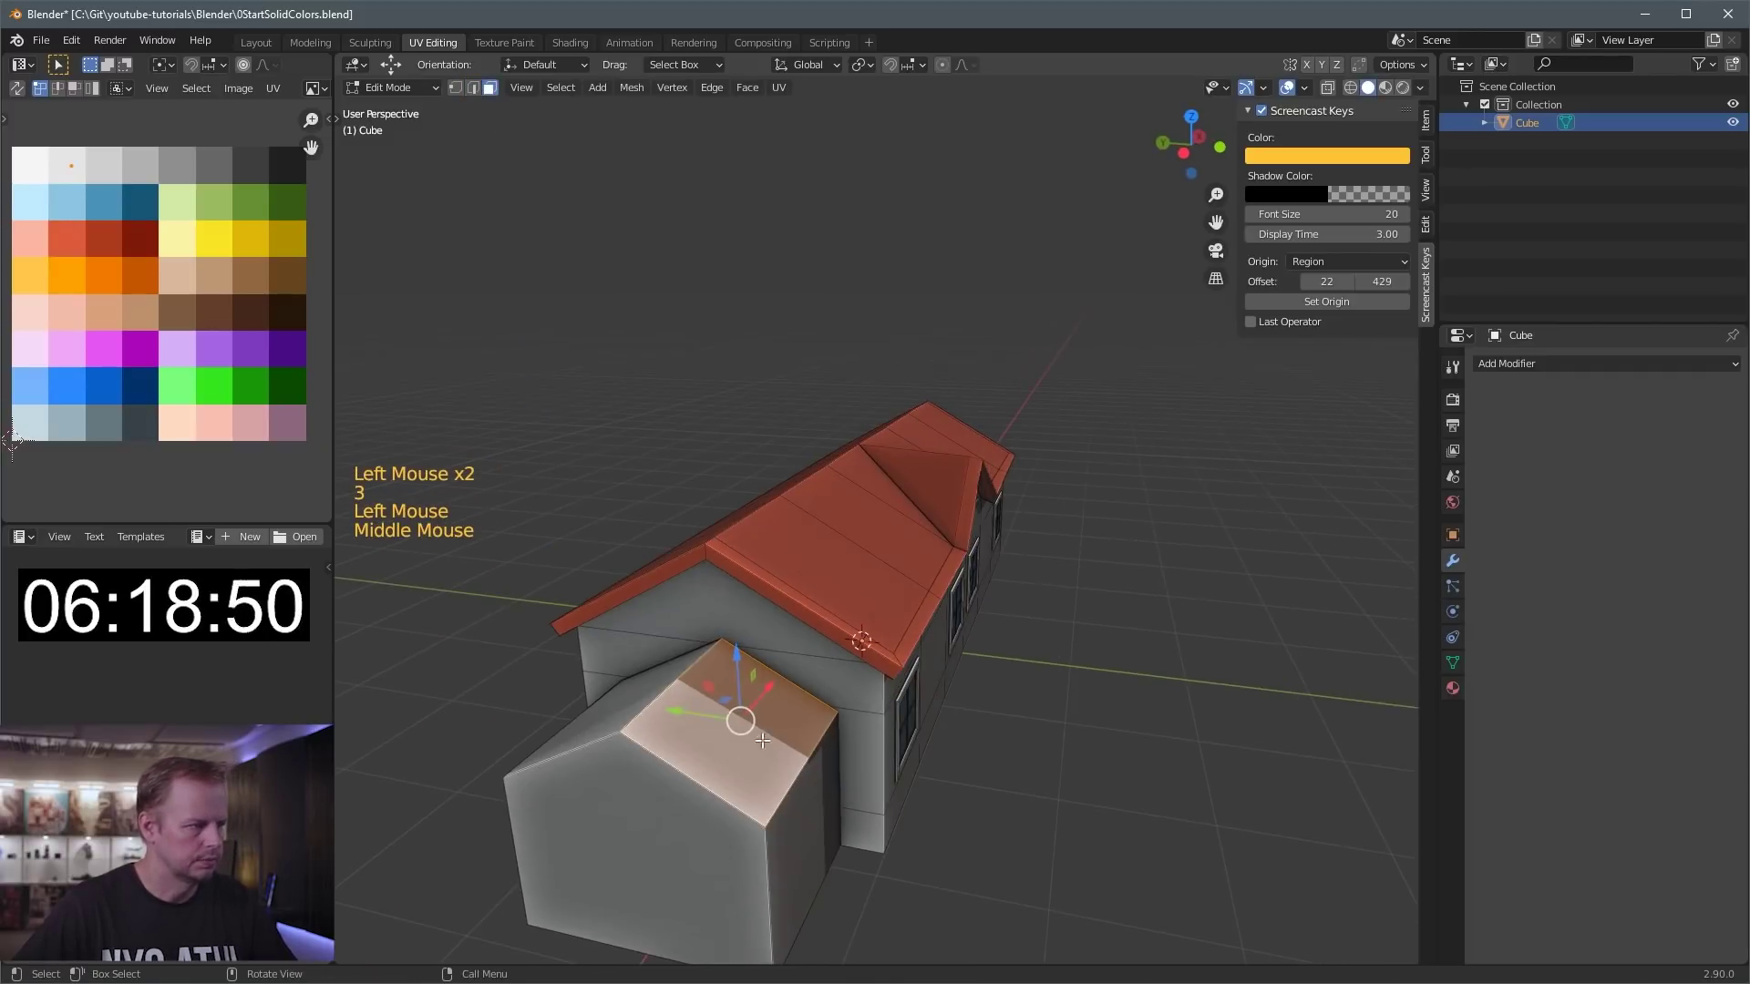
- Connect the two eave corners across the extension's outer end face to separate the gable triangle
middle_click_drag(825, 758, 555, 711)
key("1")
left_click(493, 671)
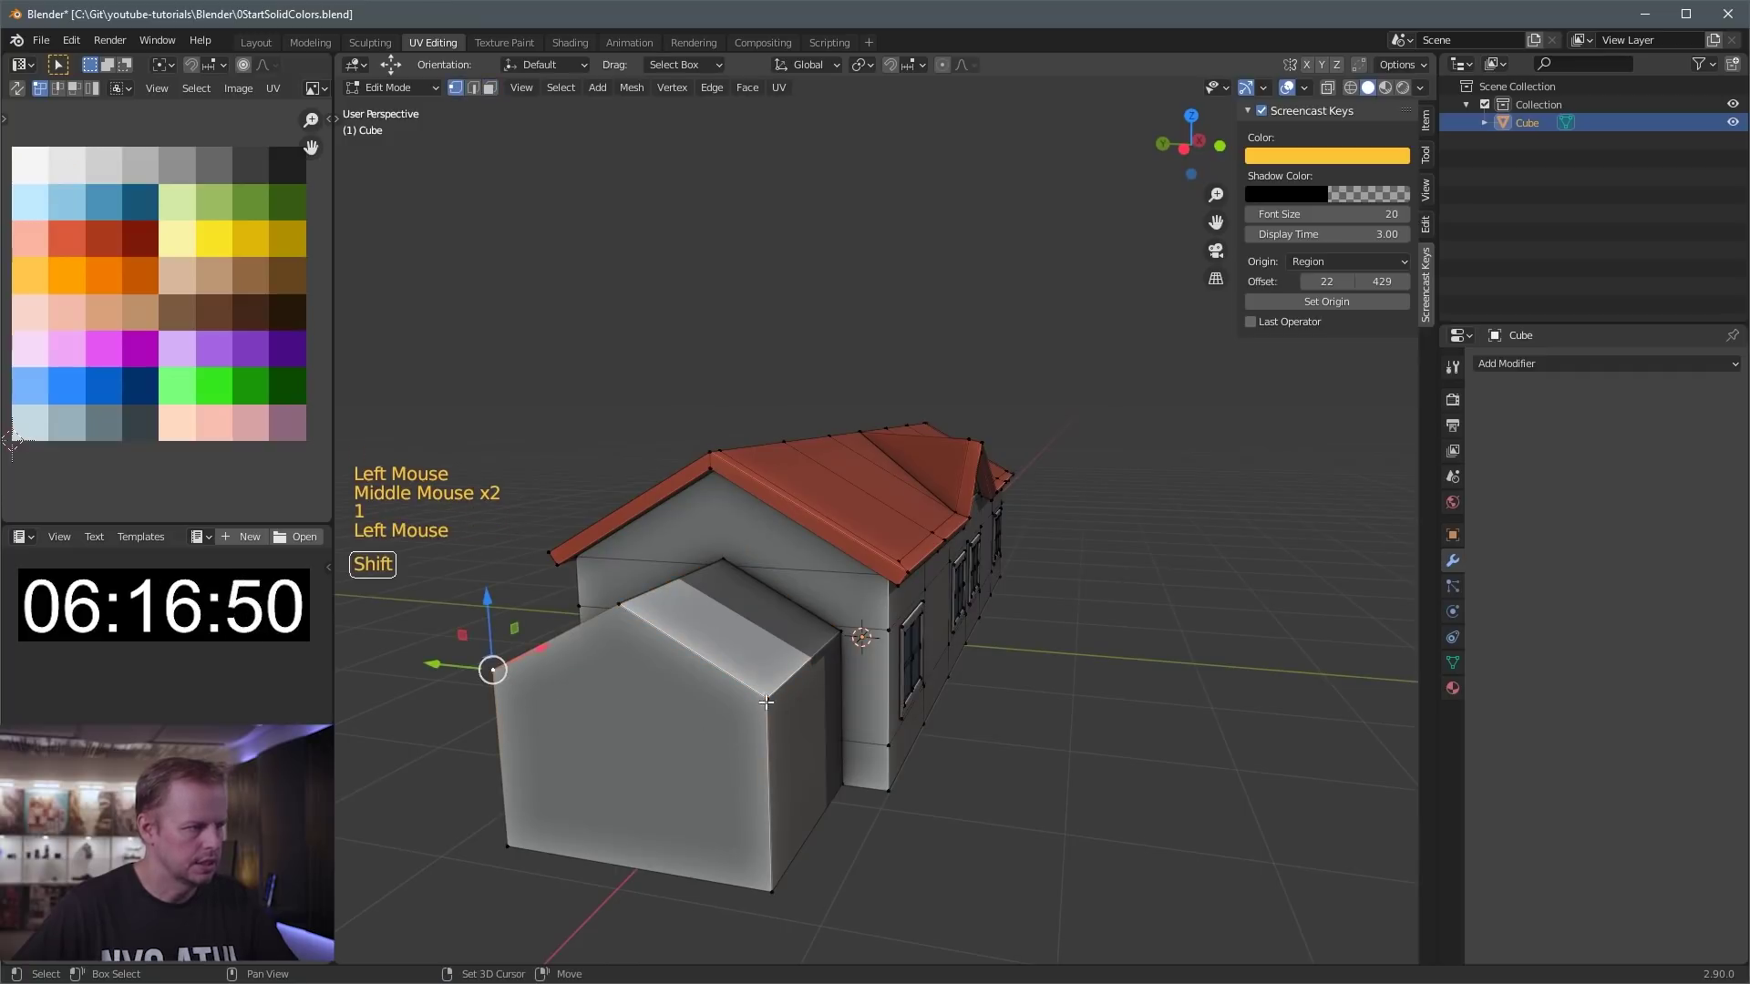
- Add centred loop cuts to the extension: one horizontal at mid-height of the walls and three vertical across the outer end face
key("ctrl+r")
left_click(764, 771)
right_click(764, 771)
middle_click_drag(764, 771, 1080, 633)
key("ctrl+r")
left_click(601, 746)
right_click(600, 746)
key("ctrl+r")
left_click(936, 621)
right_click(936, 621)
scroll(948, 638, "up", 1)
- Add single centred loop cuts through the extension's roof slopes to divide them into panels
key("ctrl+r")
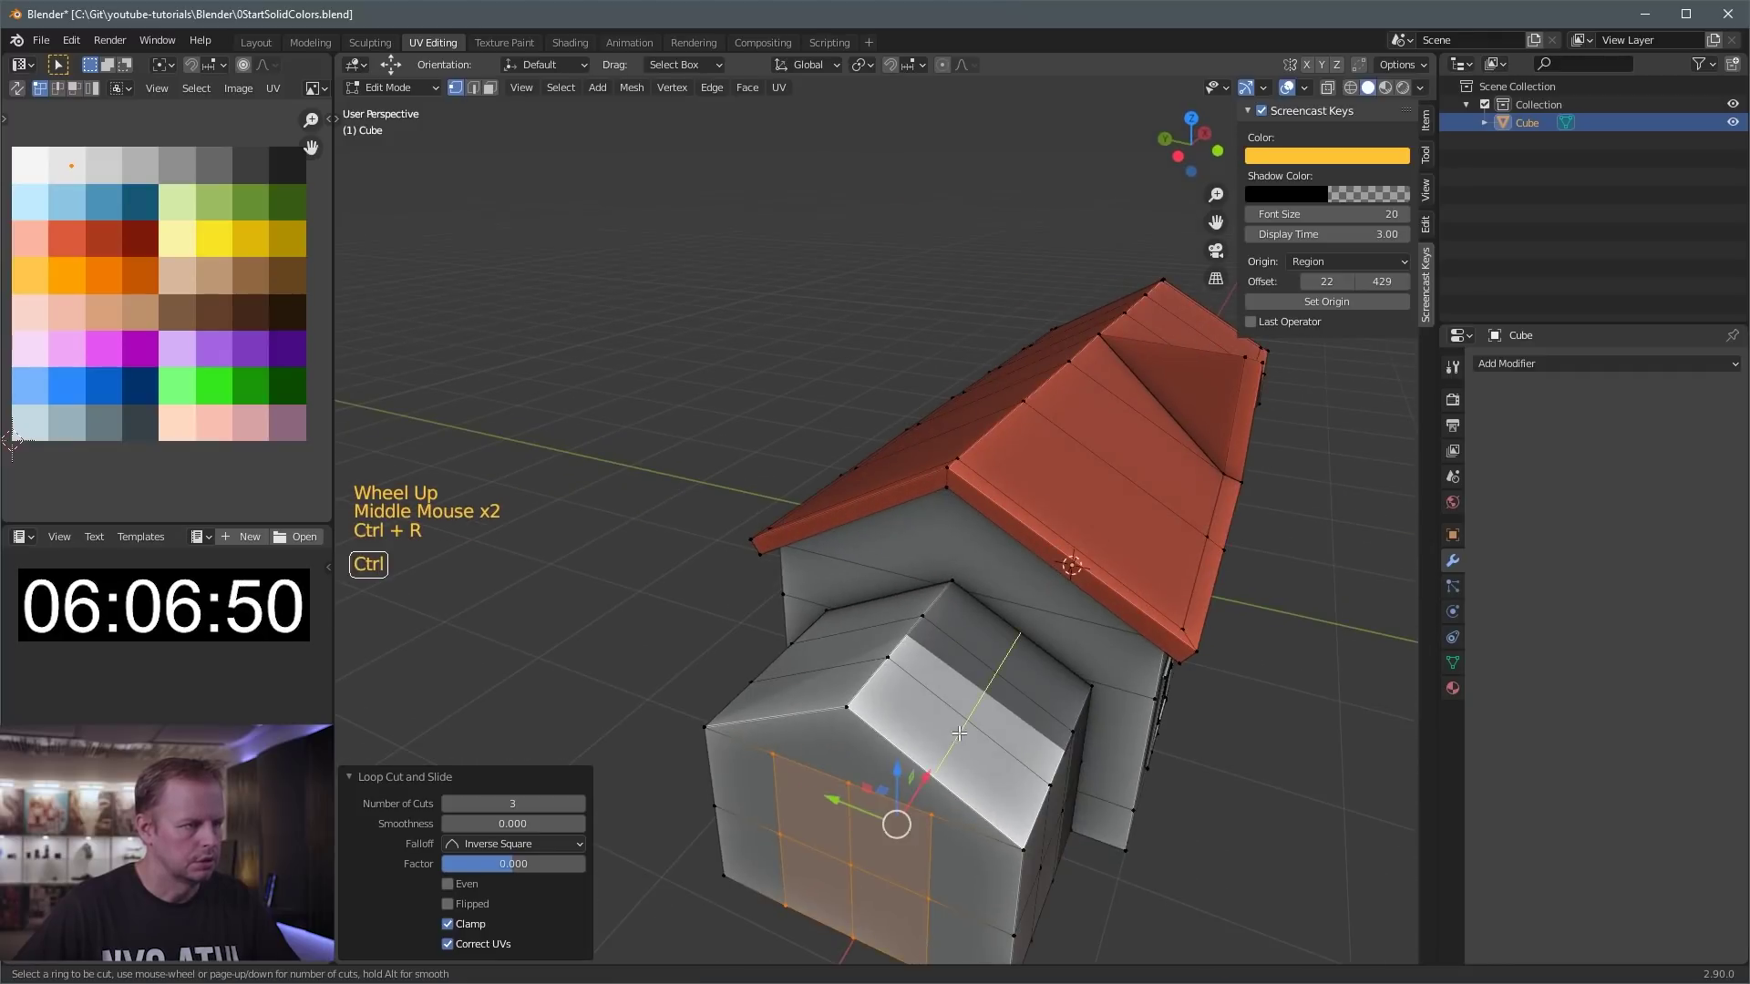
left_click(966, 720)
right_click(966, 720)
key("ctrl+r")
left_click(839, 685)
right_click(840, 670)
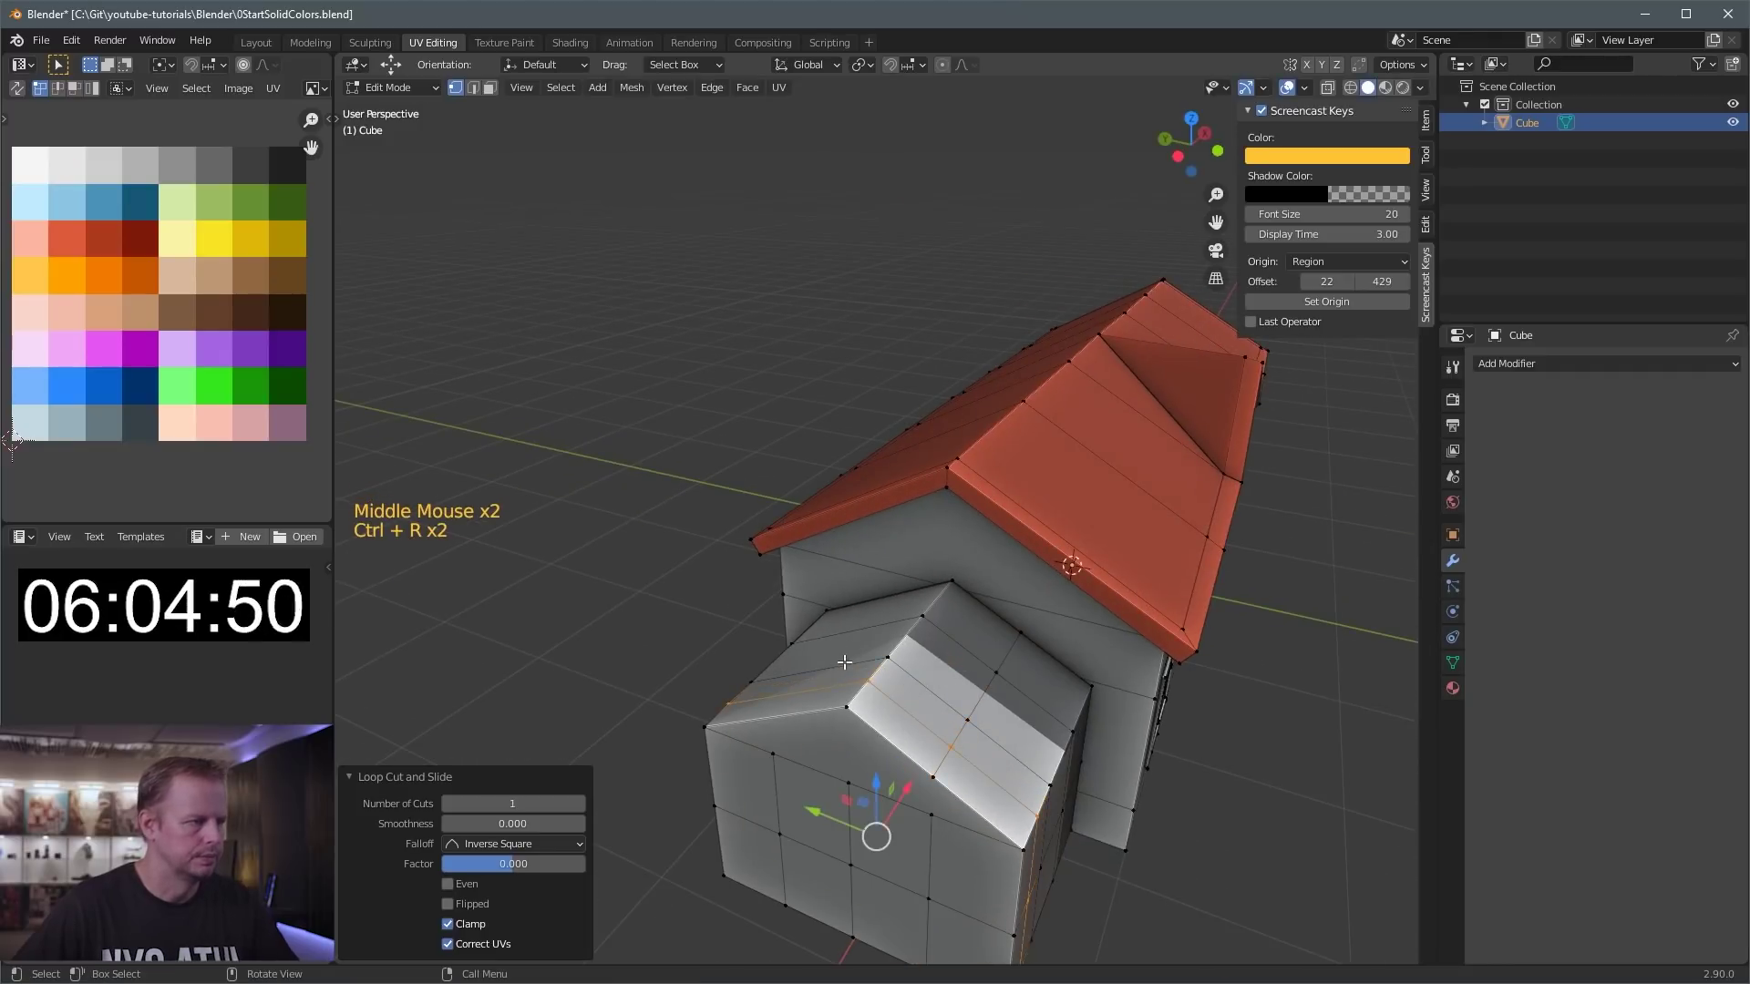
key("ctrl+z")
key("ctrl+r")
- Inset all outer wall, gable and roof faces of the extension individually by about 0.03 m
key("3")
middle_click_drag(991, 691, 820, 752)
left_click(725, 714, "alt+shift")
left_click(812, 675, "alt+shift")
left_click(784, 676, "alt+shift")
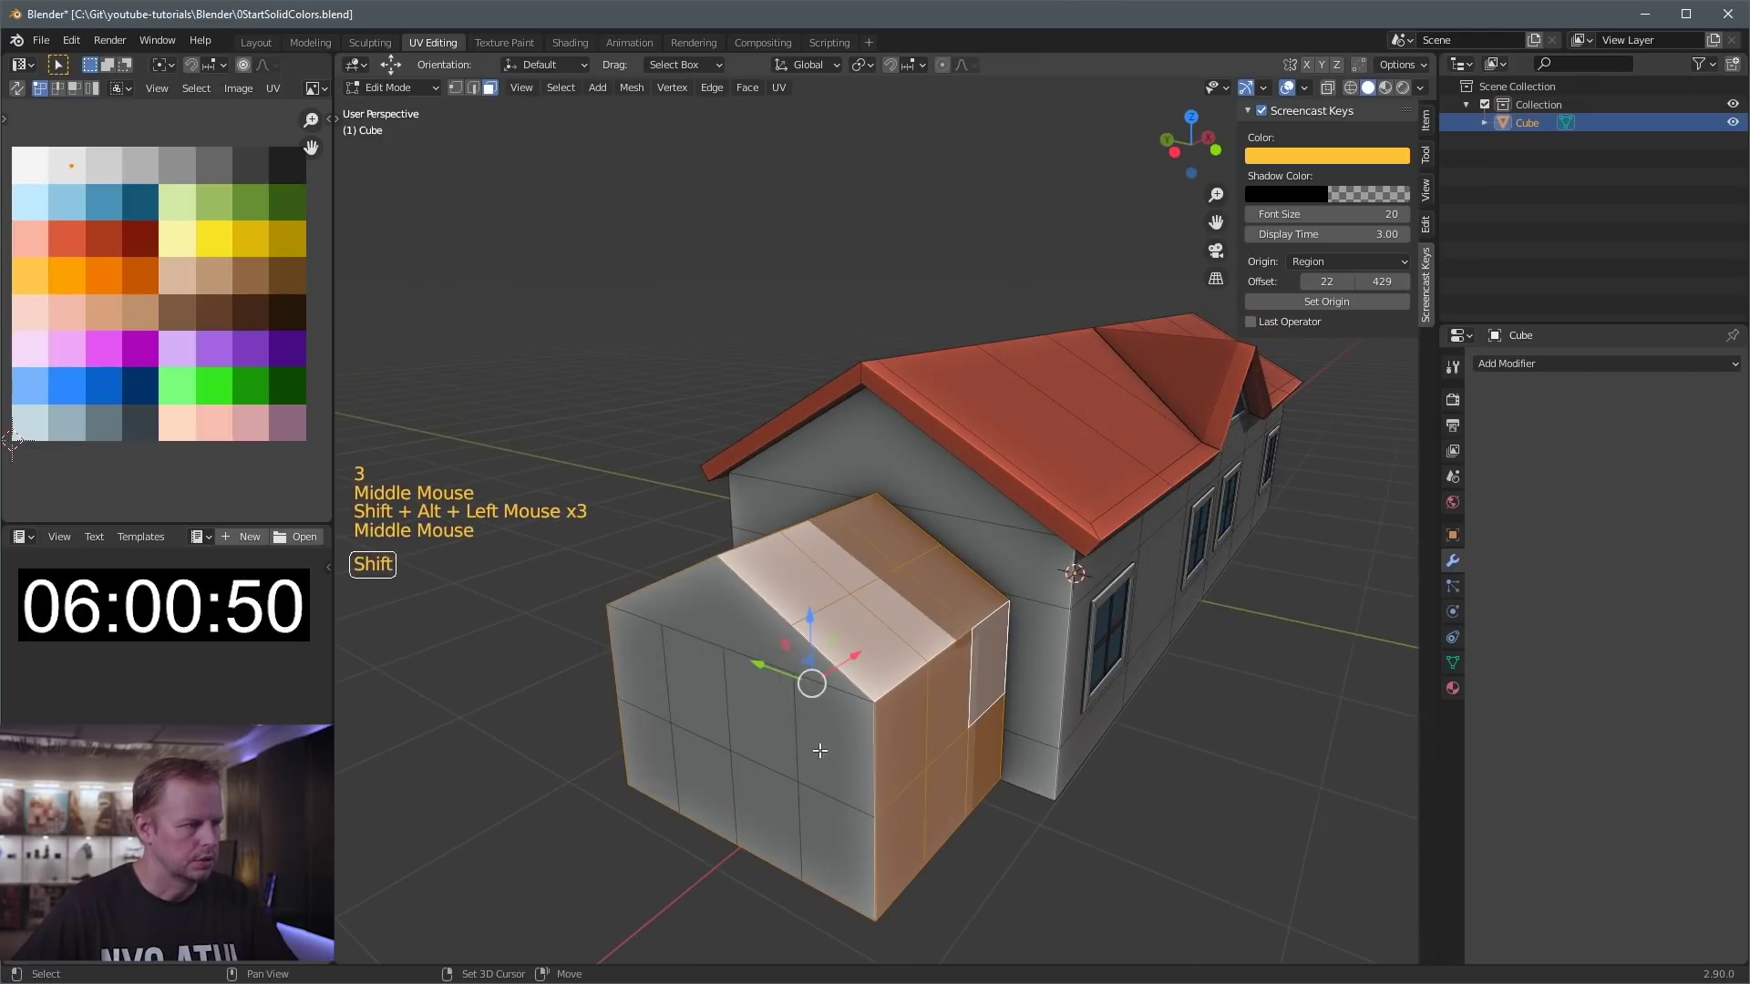
left_click(820, 752, "shift")
left_click(756, 727, "ctrl+shift")
left_click(638, 665, "ctrl+shift")
left_click(642, 747, "ctrl+shift")
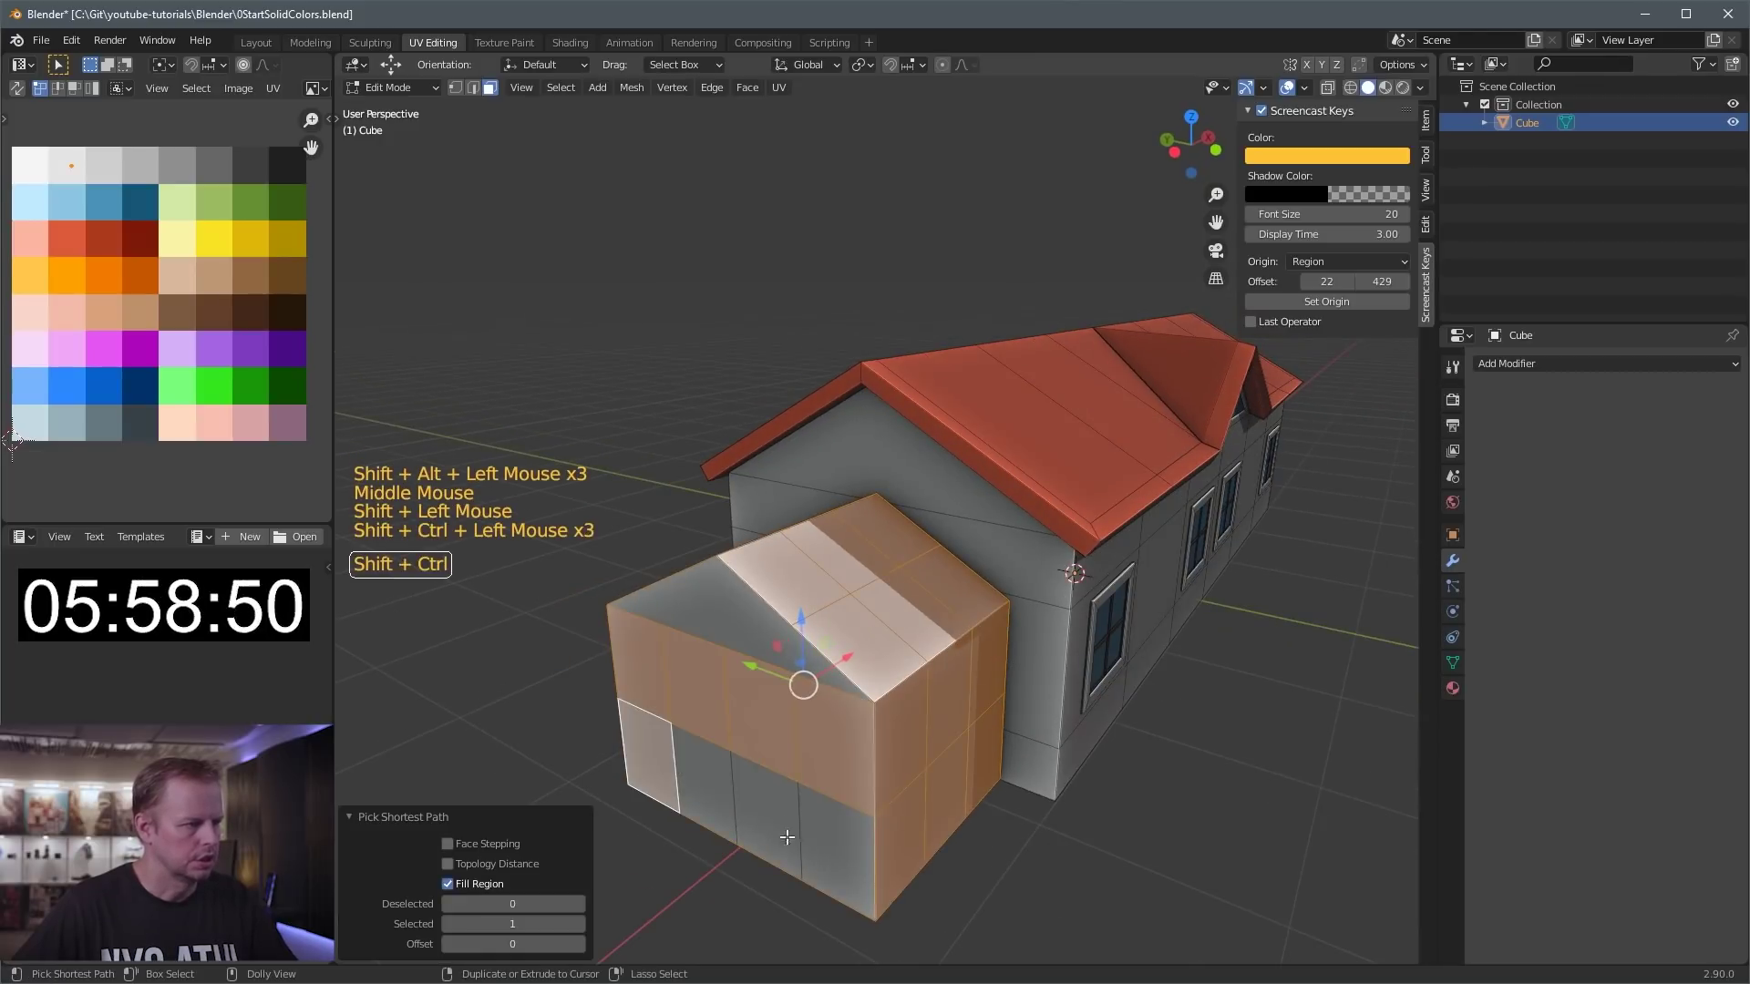
left_click(711, 820, "ctrl+shift")
left_click(834, 866, "ctrl+shift")
middle_click_drag(833, 866, 979, 675)
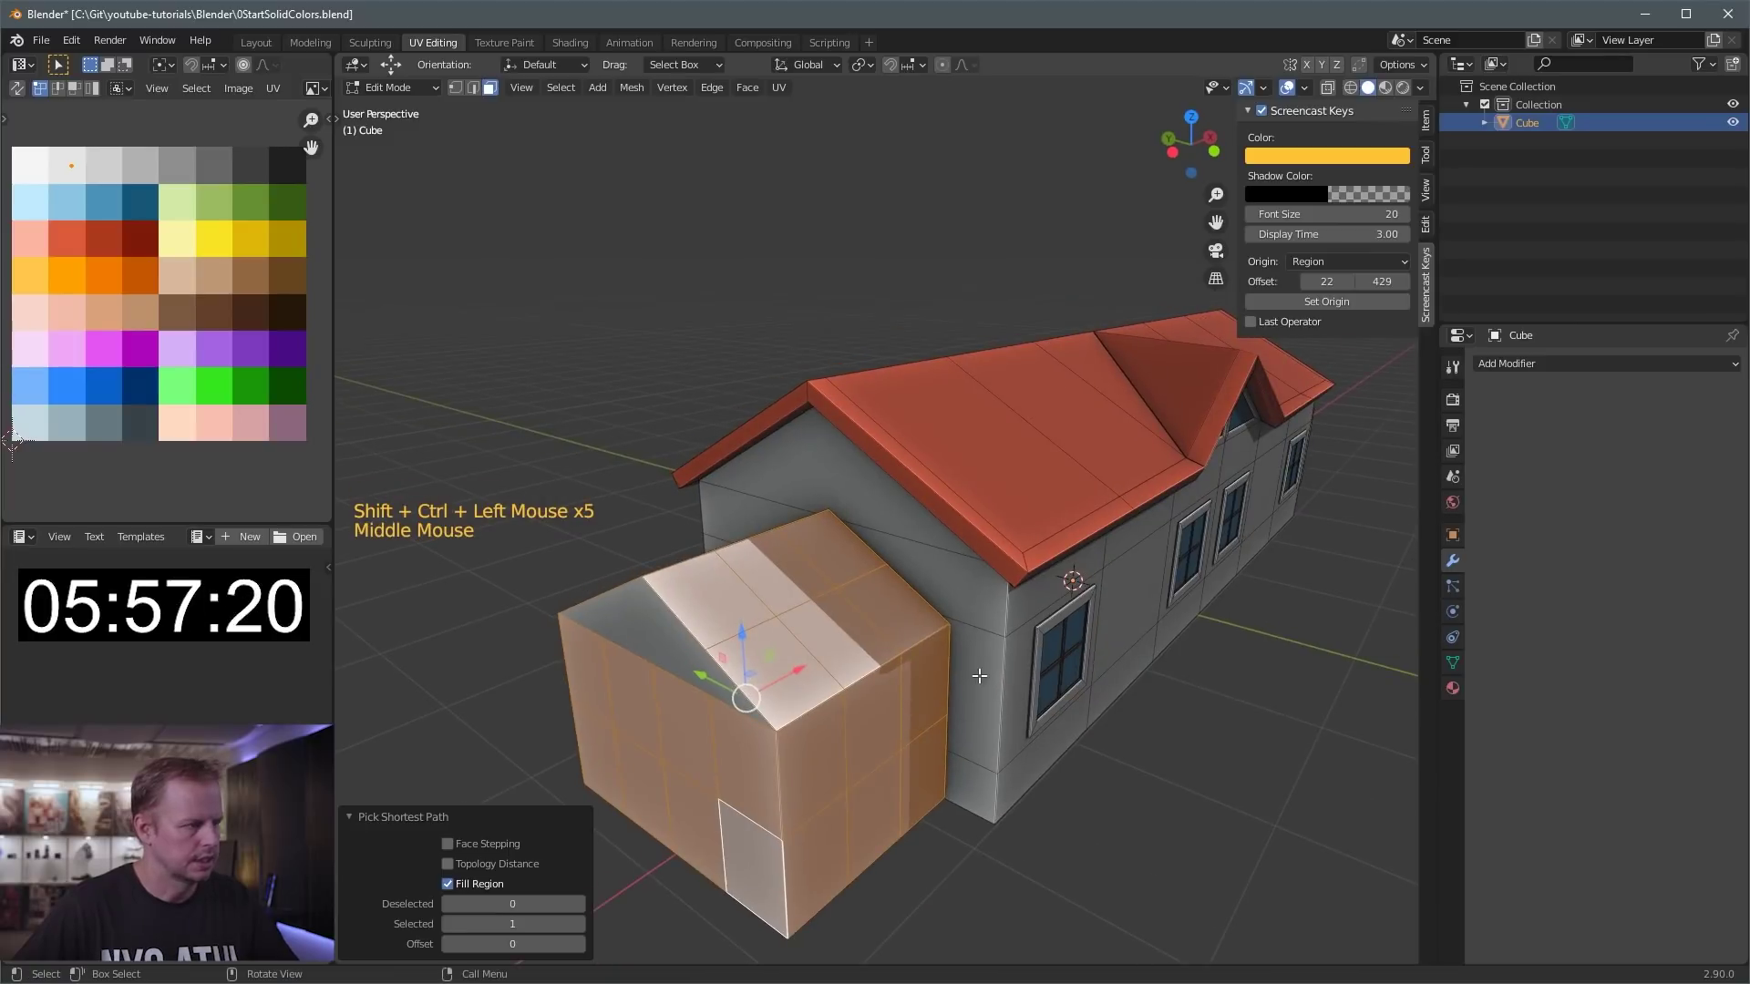
left_click(673, 657, "shift")
key("i")
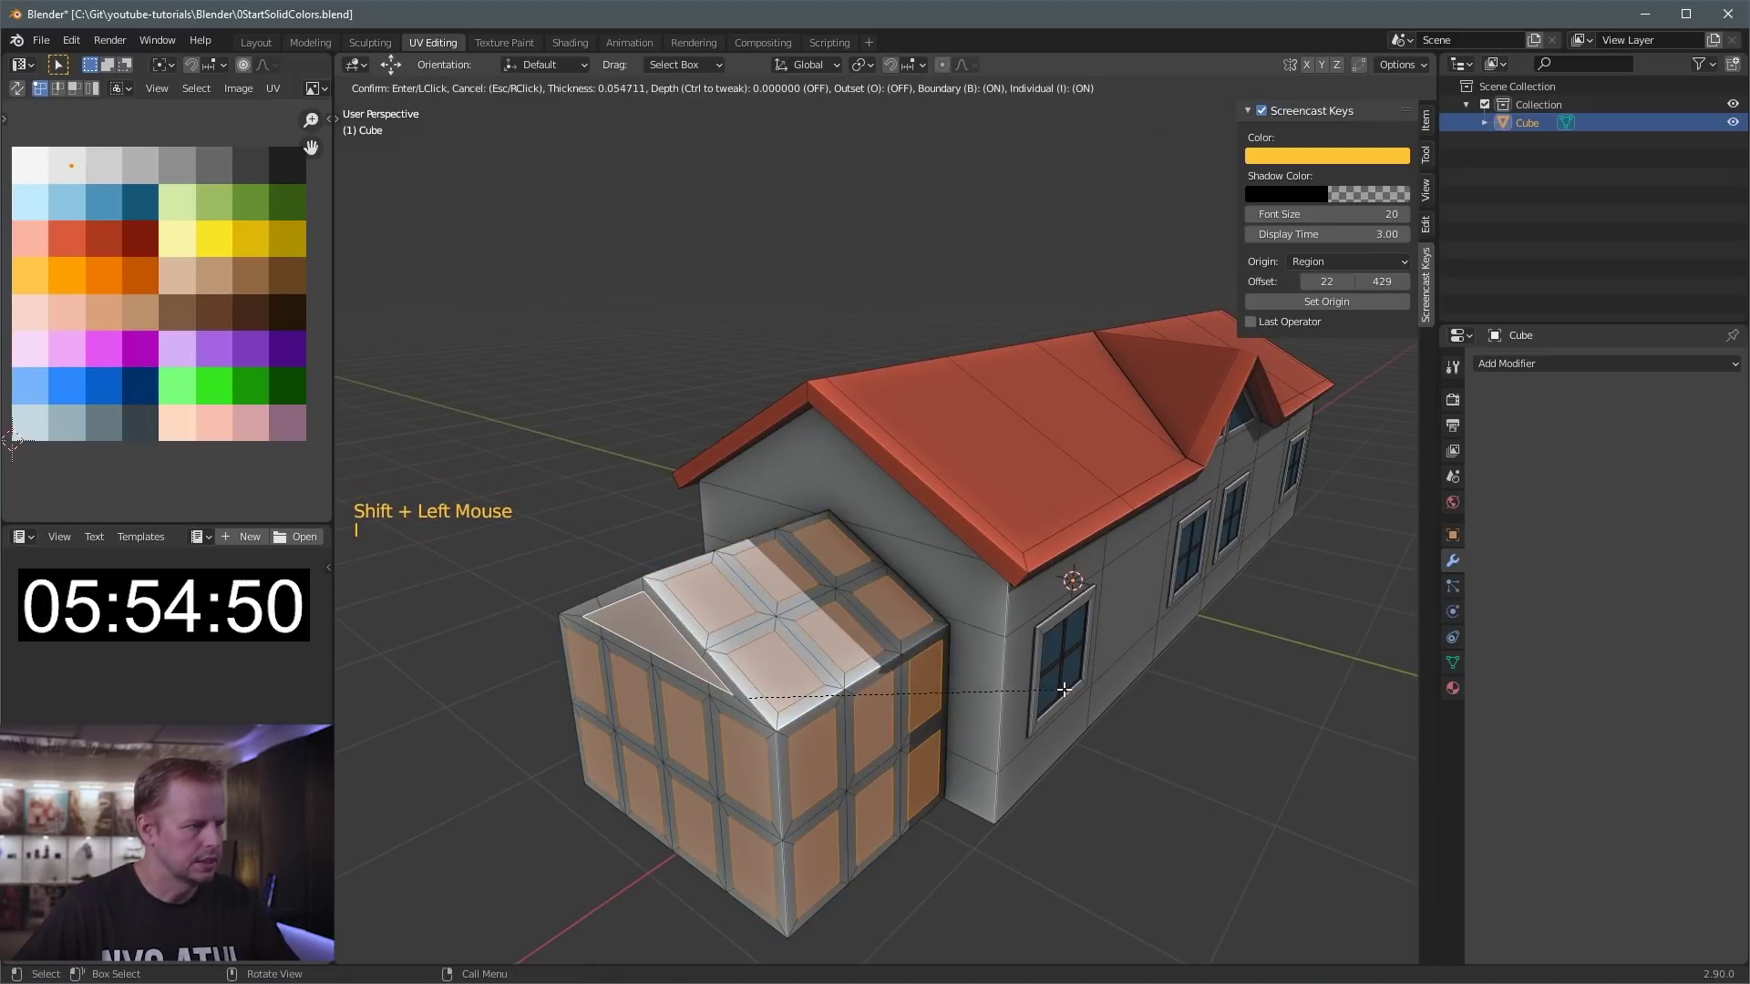
left_click(1069, 690)
- Extrude the inset panels slightly inward along their normals and colour them window blue through their UVs
key("alt+e")
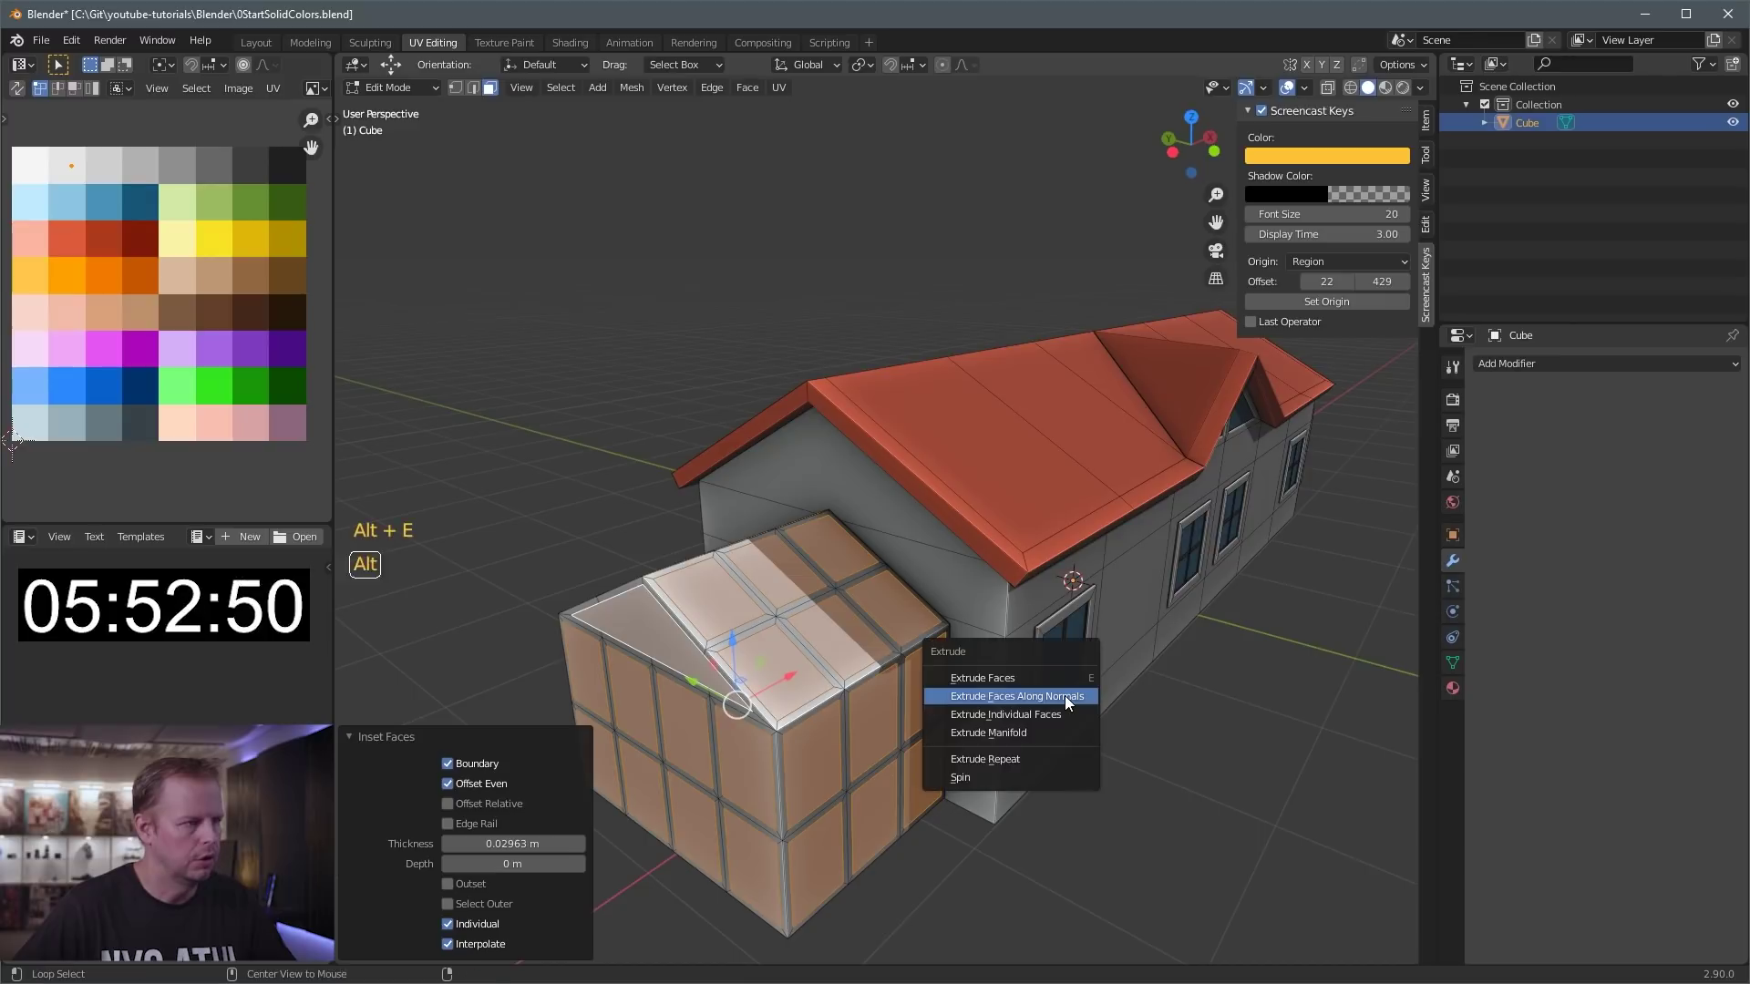
left_click(1064, 696)
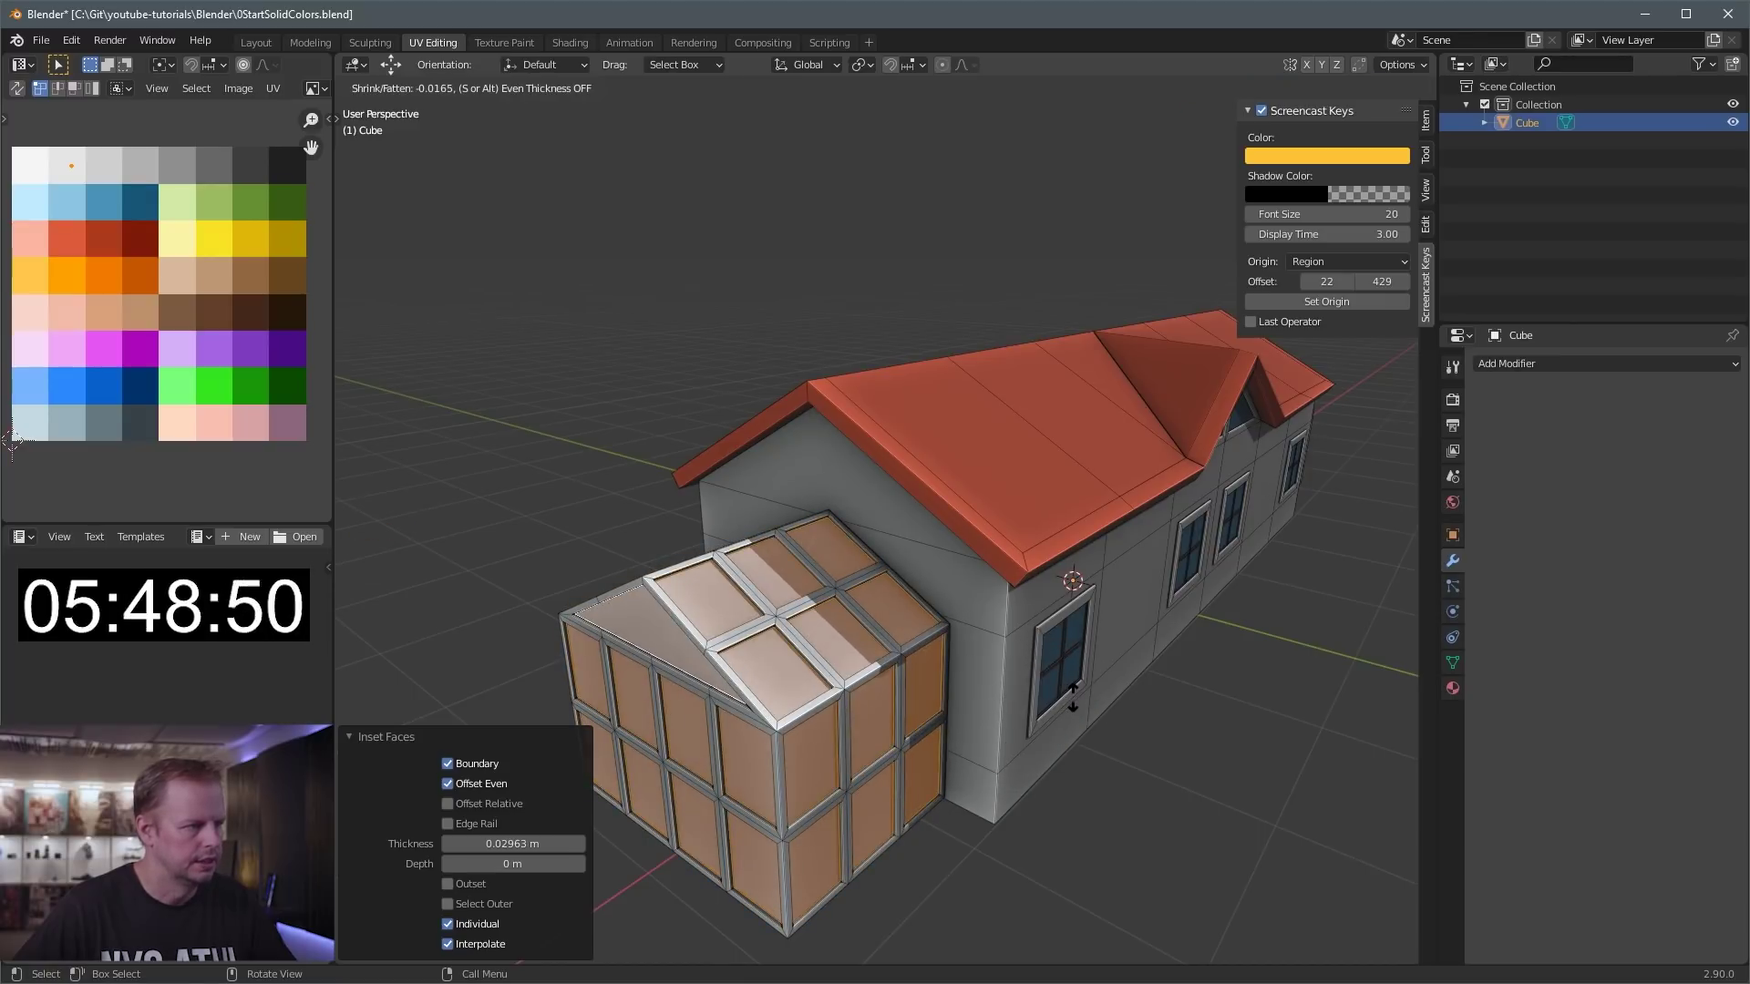
left_click(1072, 697)
key("g")
left_click(220, 395)
scroll(762, 594, "down", 3)
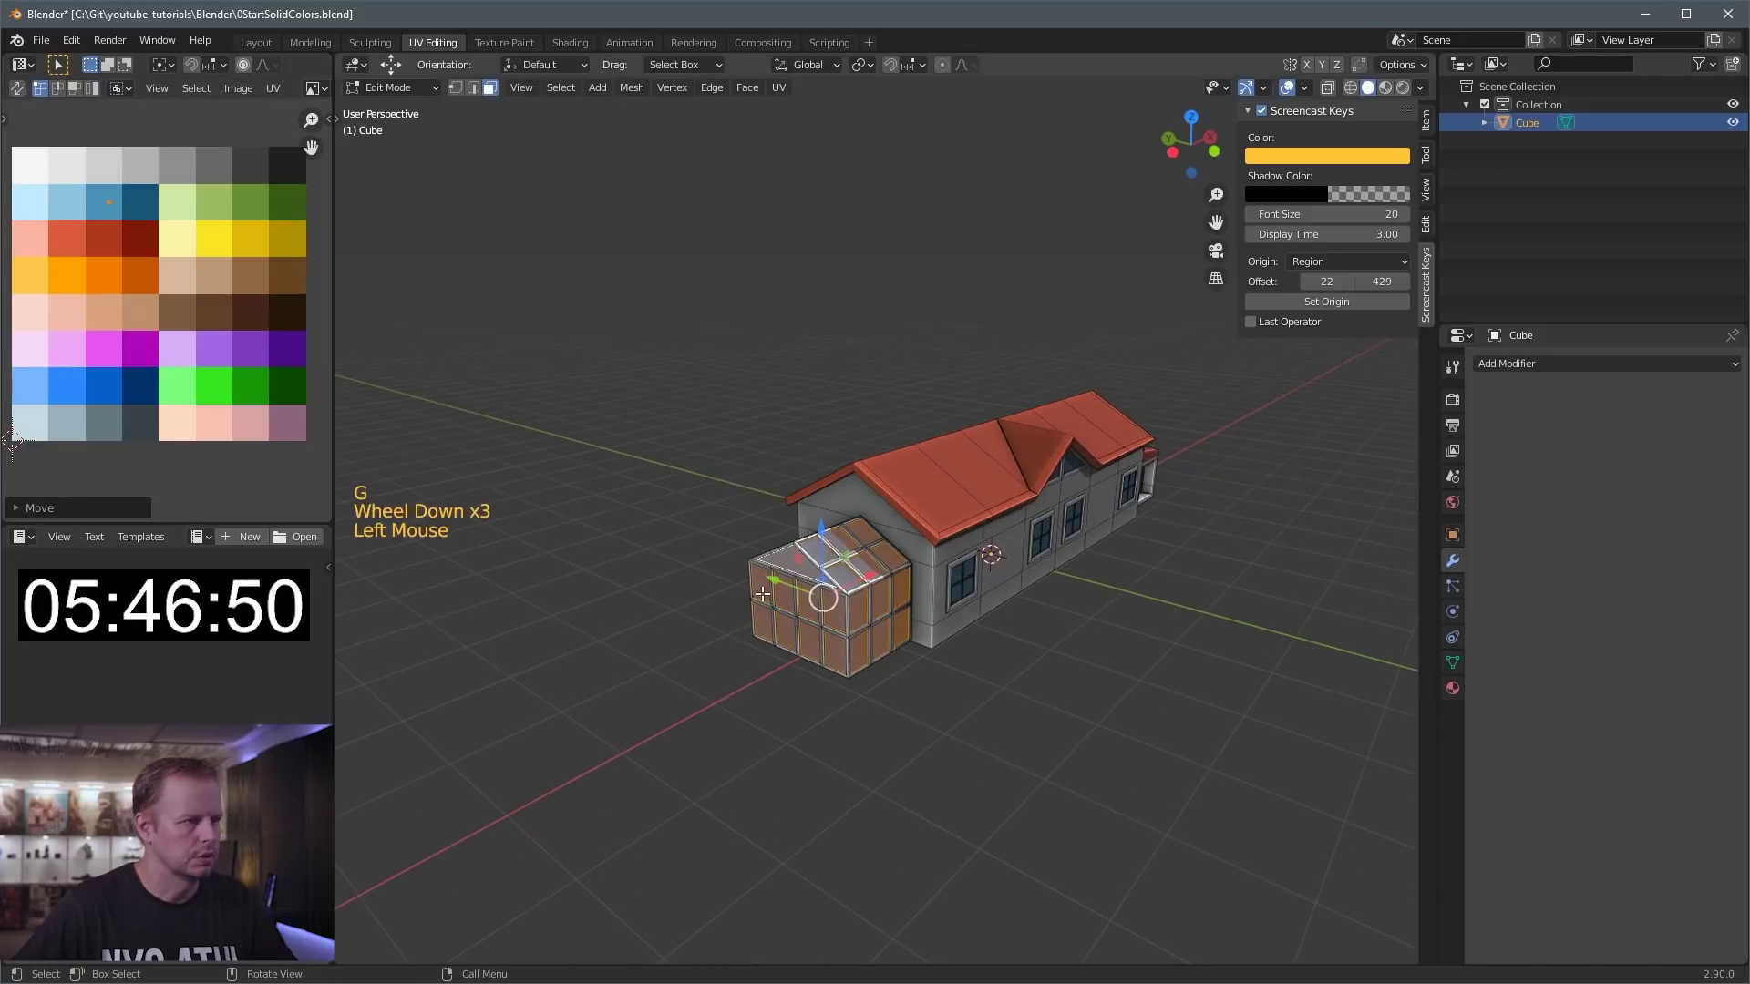
middle_click_drag(762, 594, 899, 574)
key("Tab")
- Subdivide all the large faces of the main roof's rear slope with one cut
scroll(898, 575, "up", 2)
key("Tab")
left_click(781, 606)
middle_click_drag(781, 605, 757, 681)
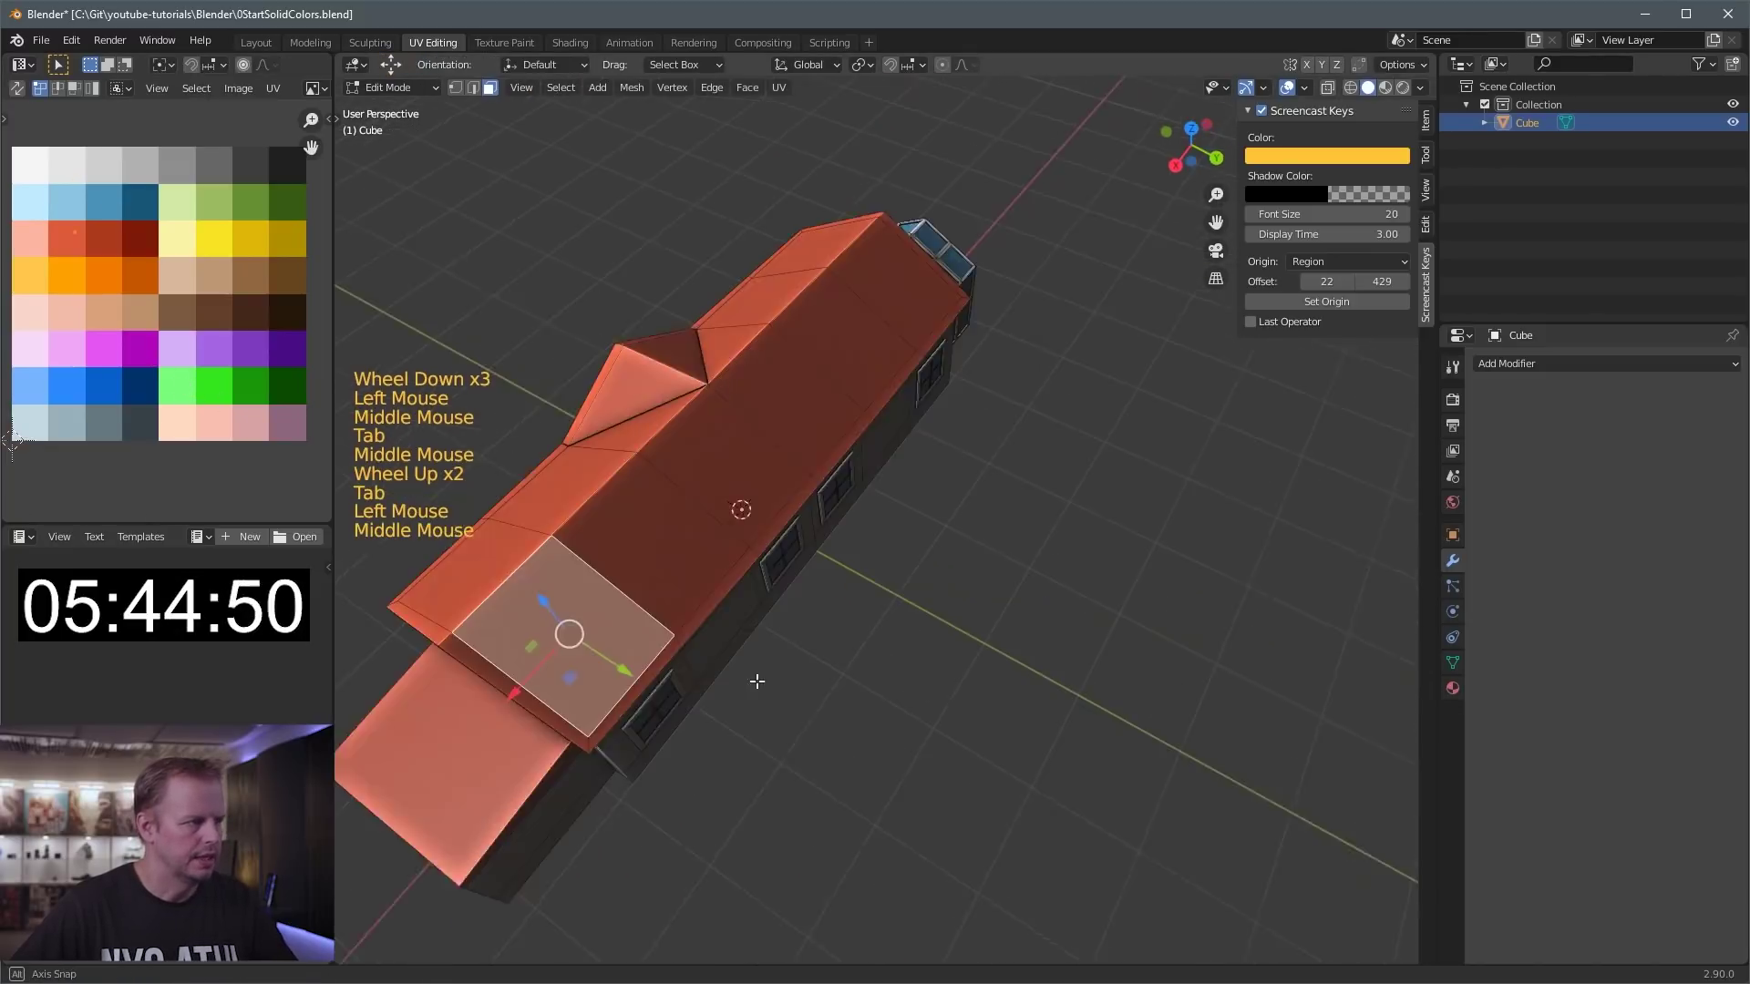
left_click(597, 574, "shift")
left_click(678, 496, "shift")
left_click(747, 442, "shift")
left_click(815, 365, "shift")
left_click(875, 310, "shift")
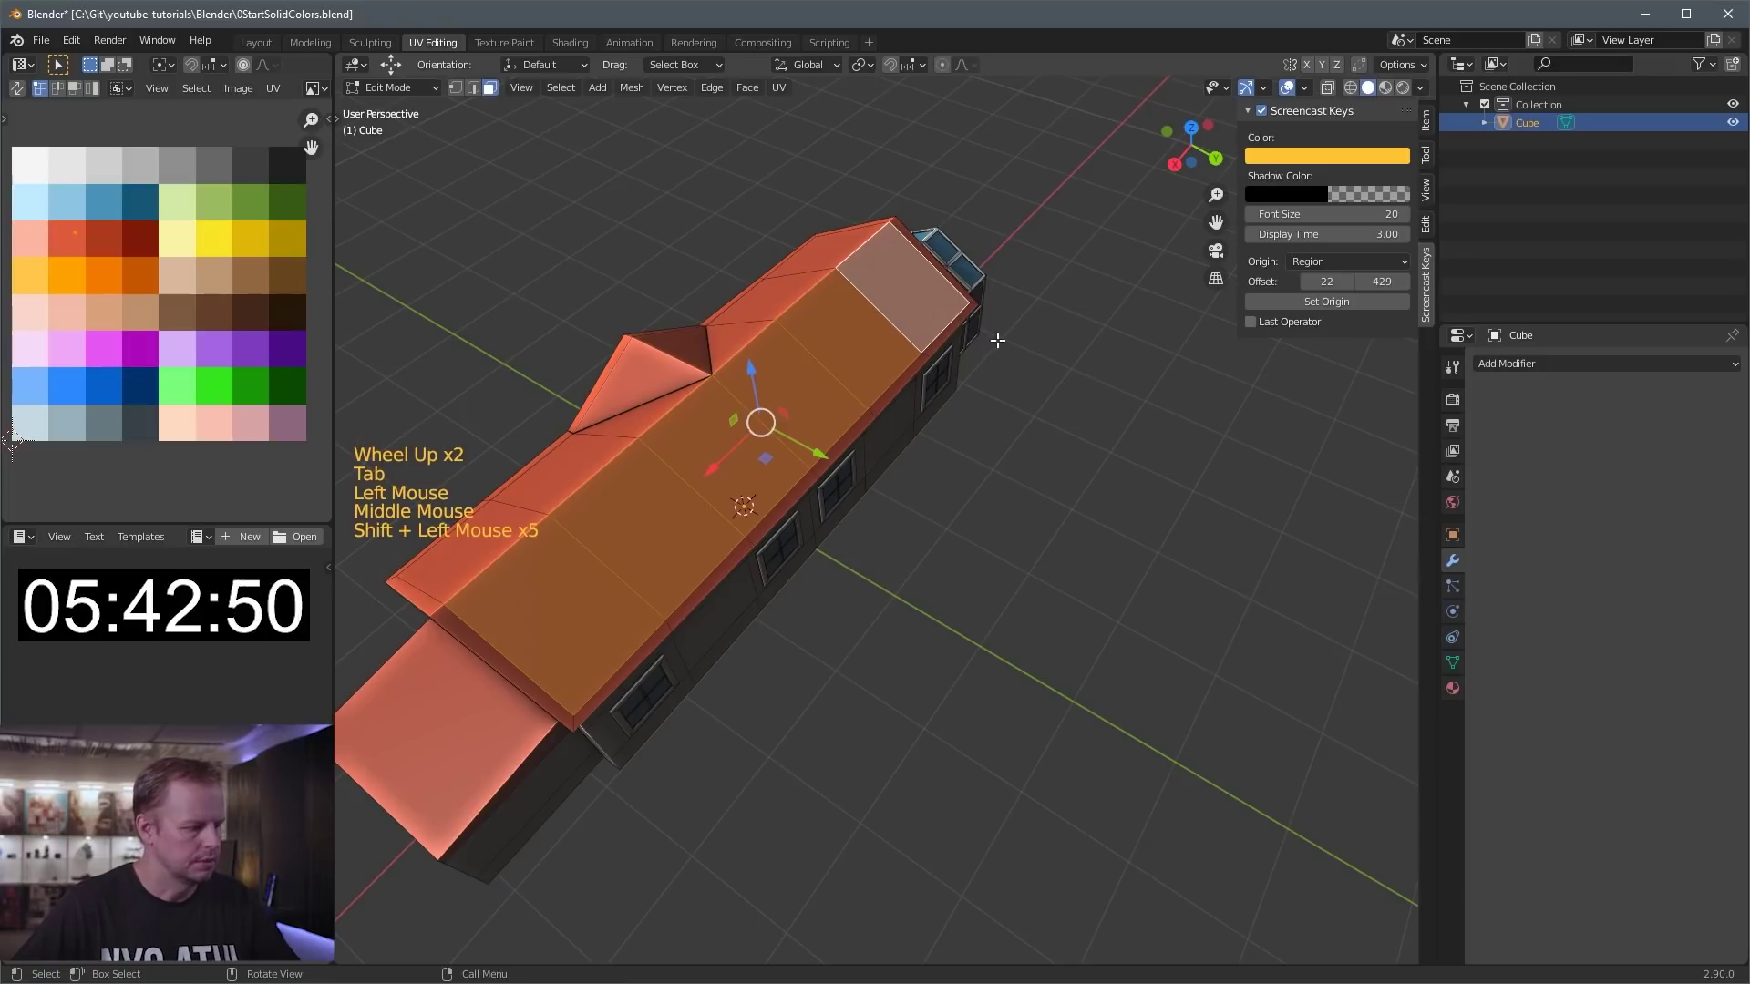
key("i")
right_click(766, 384)
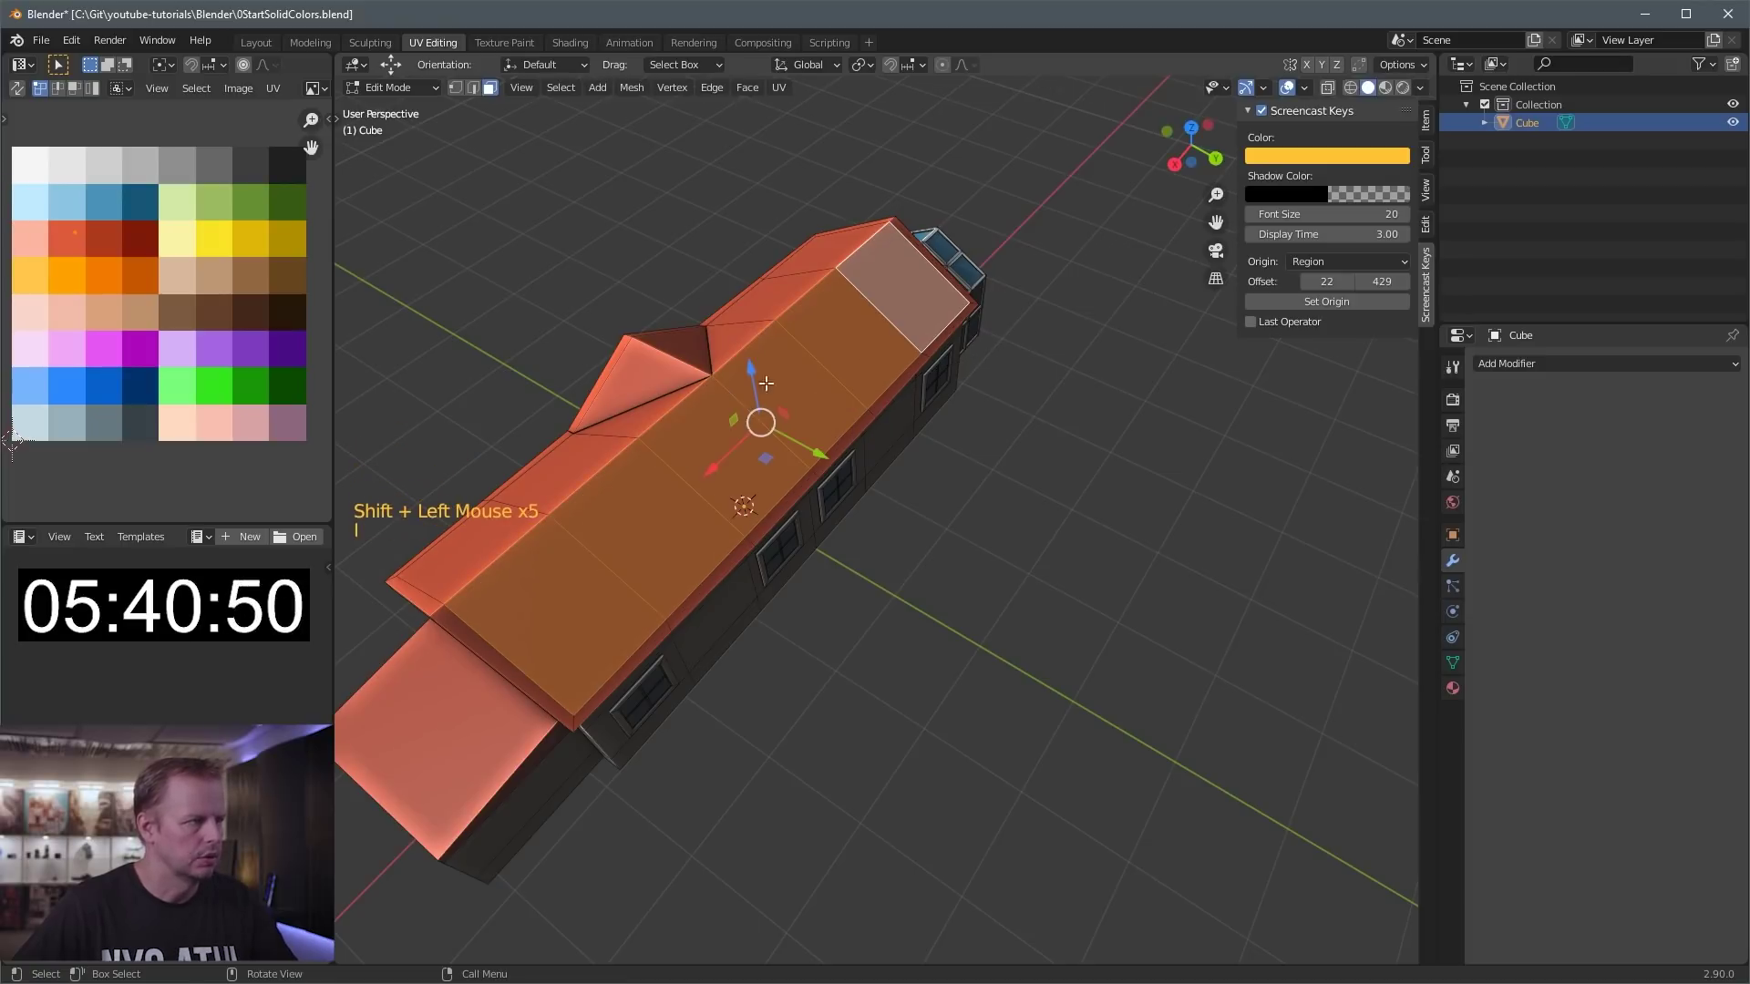
right_click(716, 461)
left_click(749, 456)
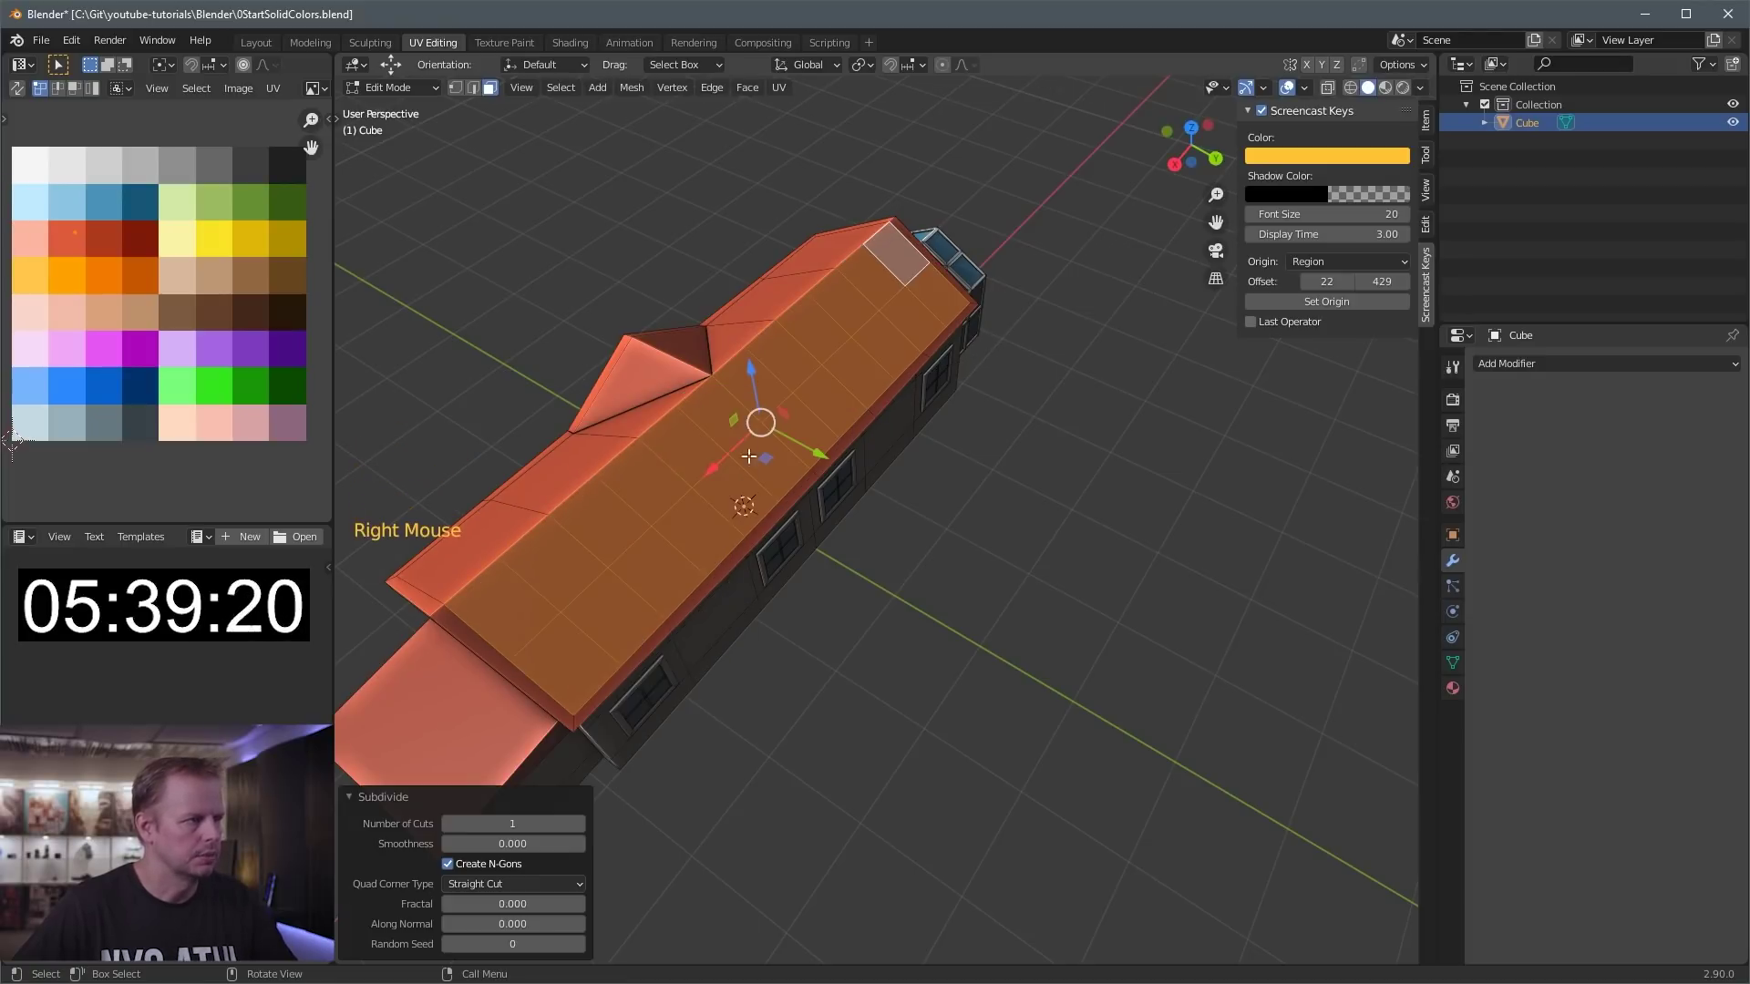
- Inset the subdivided roof faces individually and extrude them slightly to form raised solar panels
key("i")
key("i")
left_click(1055, 411)
key("e")
middle_click_drag(1055, 411, 1002, 407)
left_click(1059, 432)
- Grow the selection to include the panel sides and colour it near-black through the UVs
key("ctrl+KP_Add")
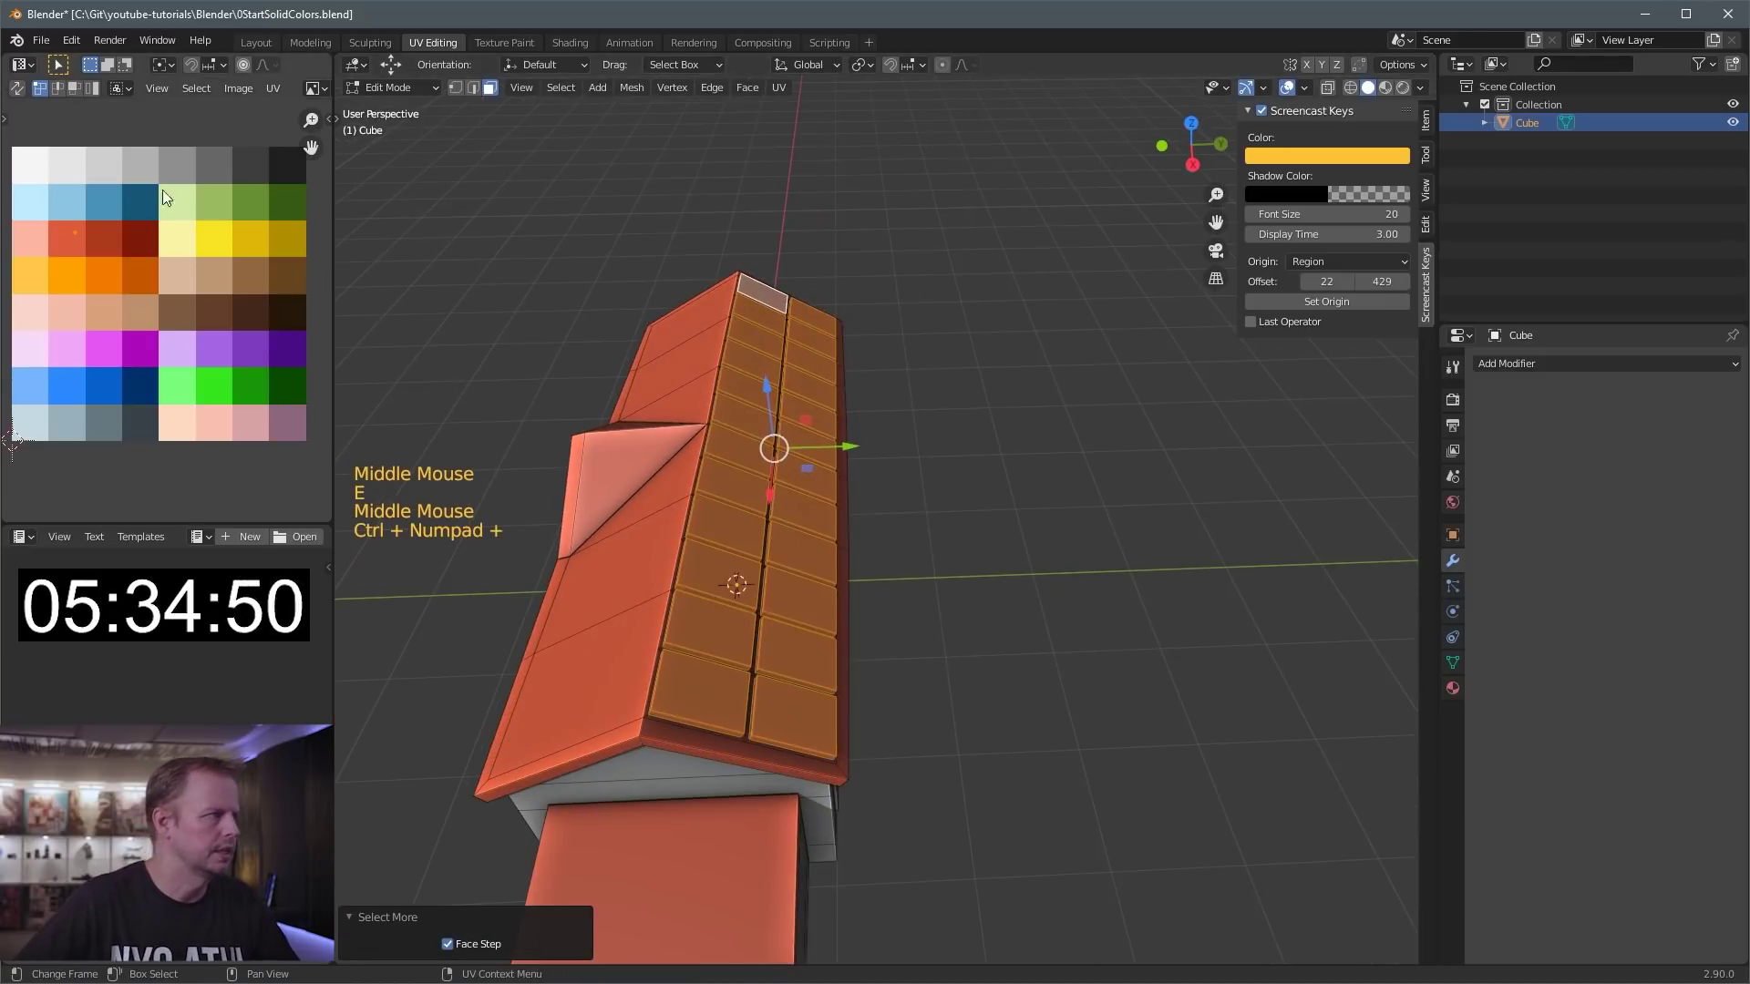
key("g")
left_click(25, 244)
scroll(25, 244, "down", 2)
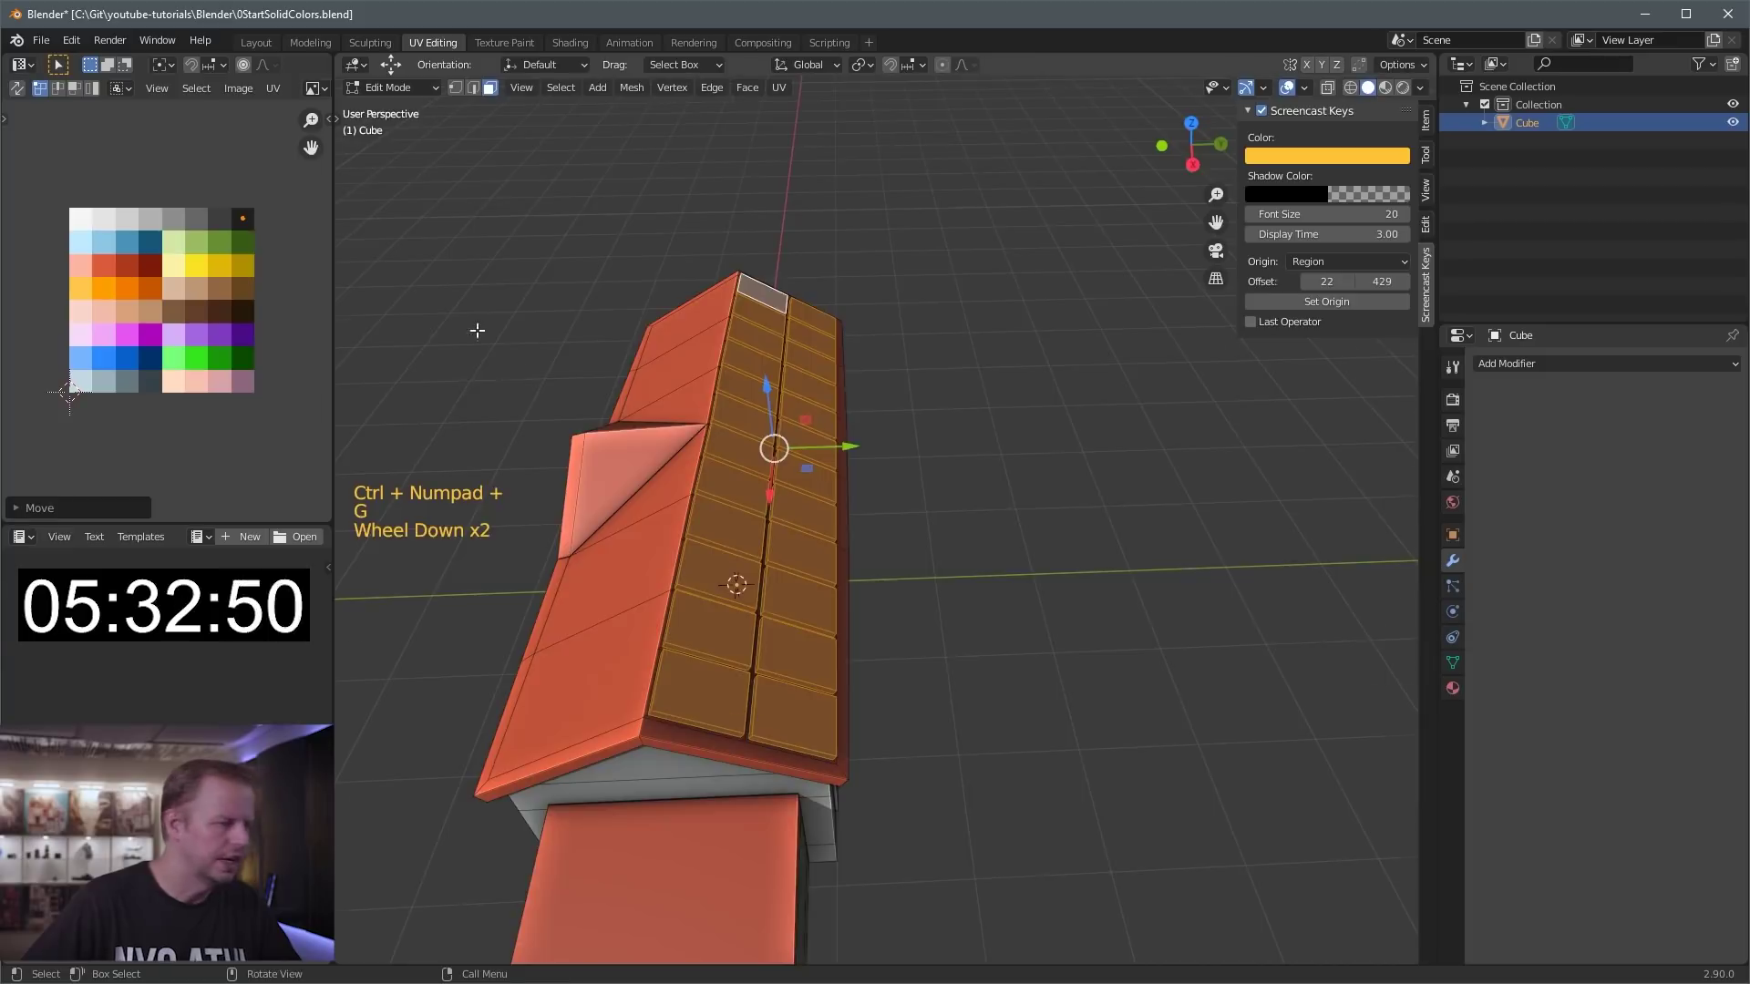
- Inset the two lower faces of the blank front wall section beside the right-hand window together by about 0.074 m
middle_click_drag(1002, 547, 1182, 538)
left_click(1075, 619)
left_click(1092, 626)
left_click(1084, 574, "shift")
key("i")
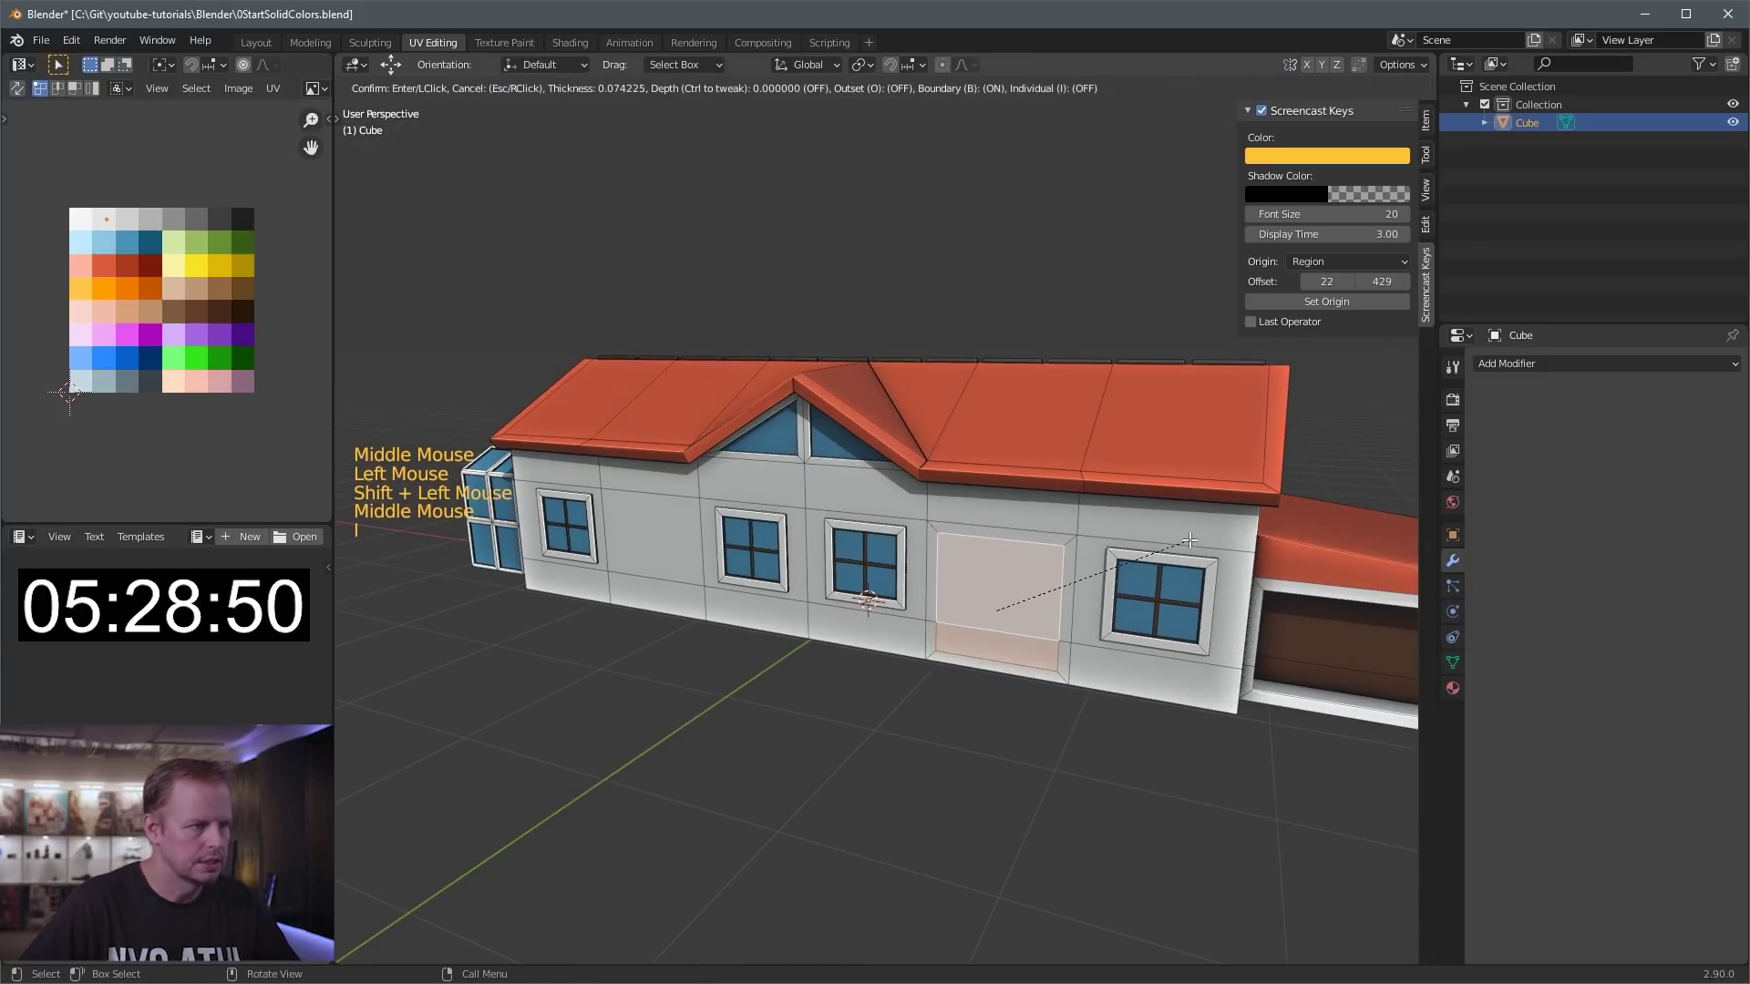
left_click(1189, 541)
key("s")
key("y")
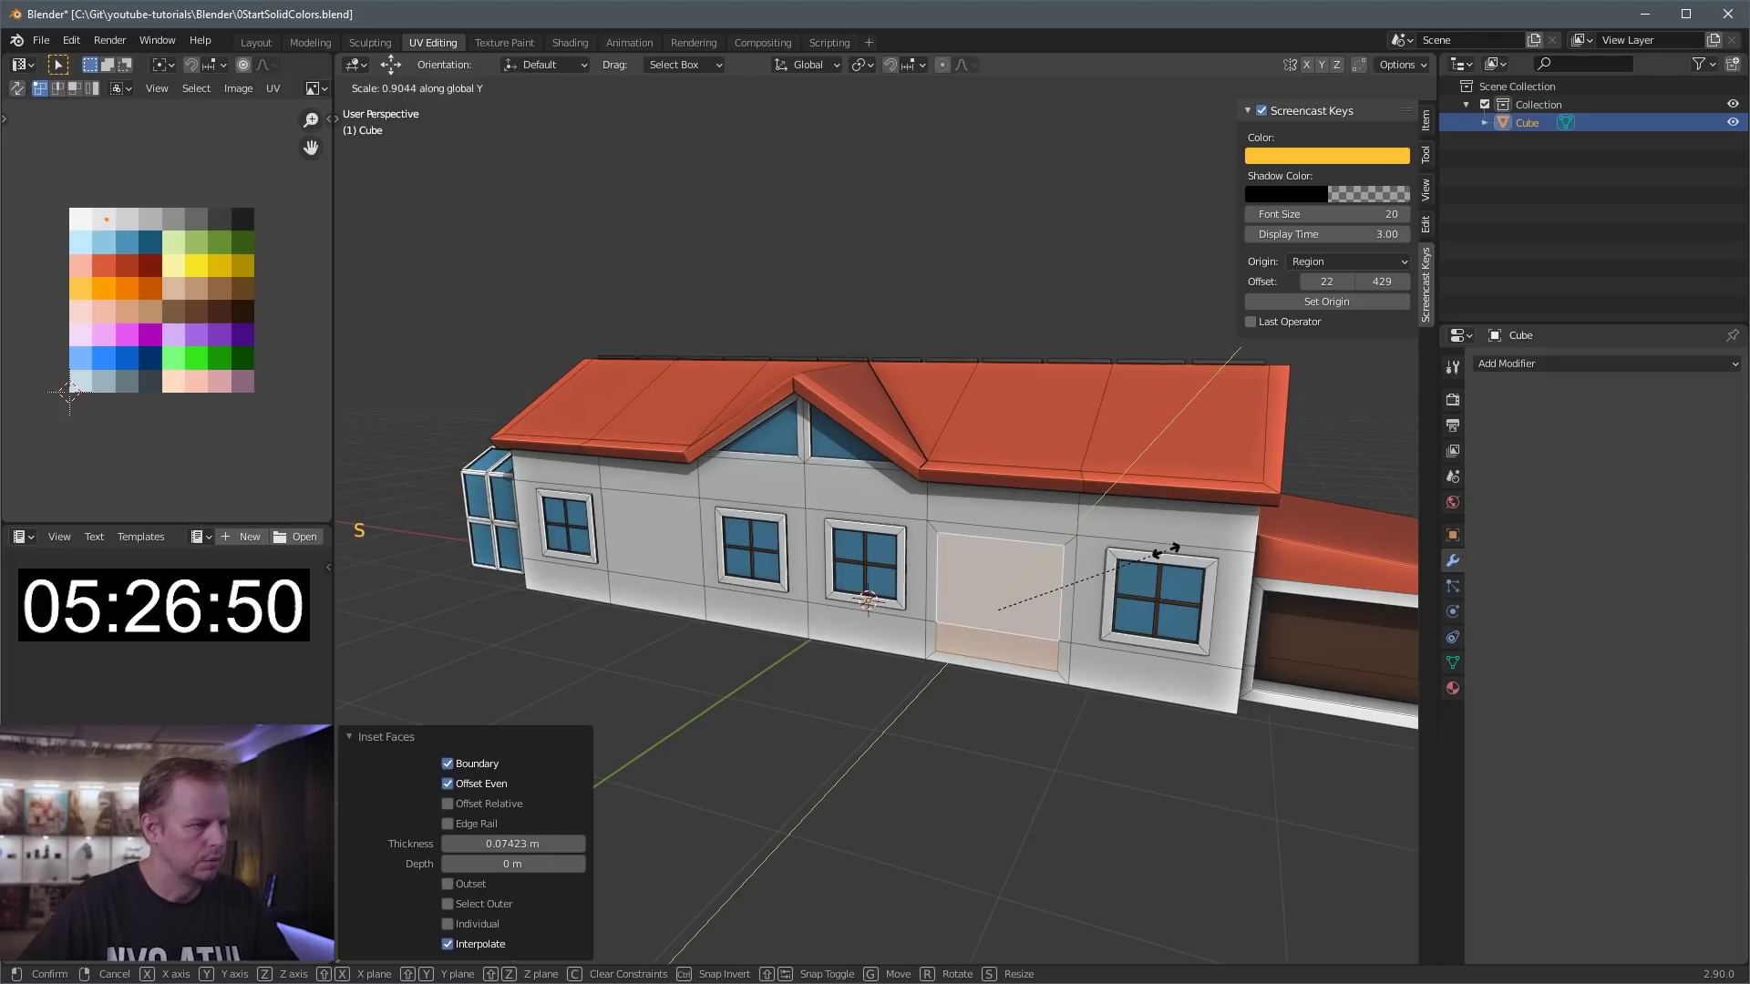
key("s")
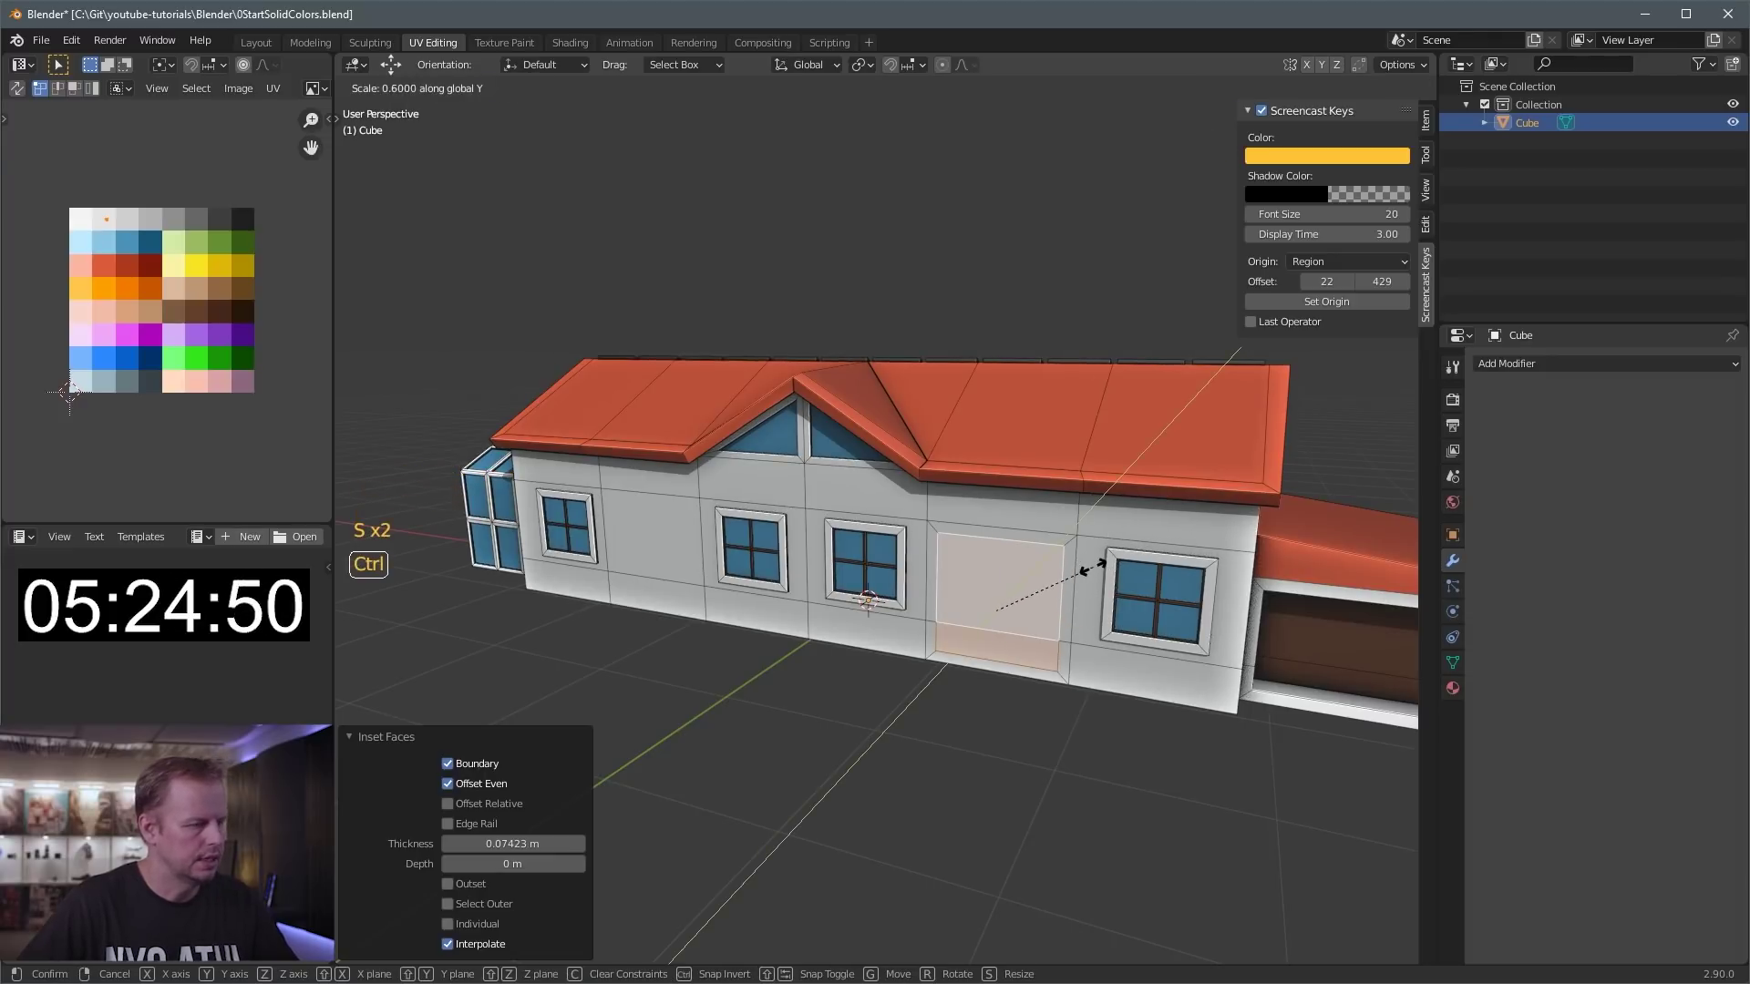
right_click(1096, 567)
- Narrow the inset door faces along X to about 0.56 and lower them about 0.012 m
key("s")
key("x")
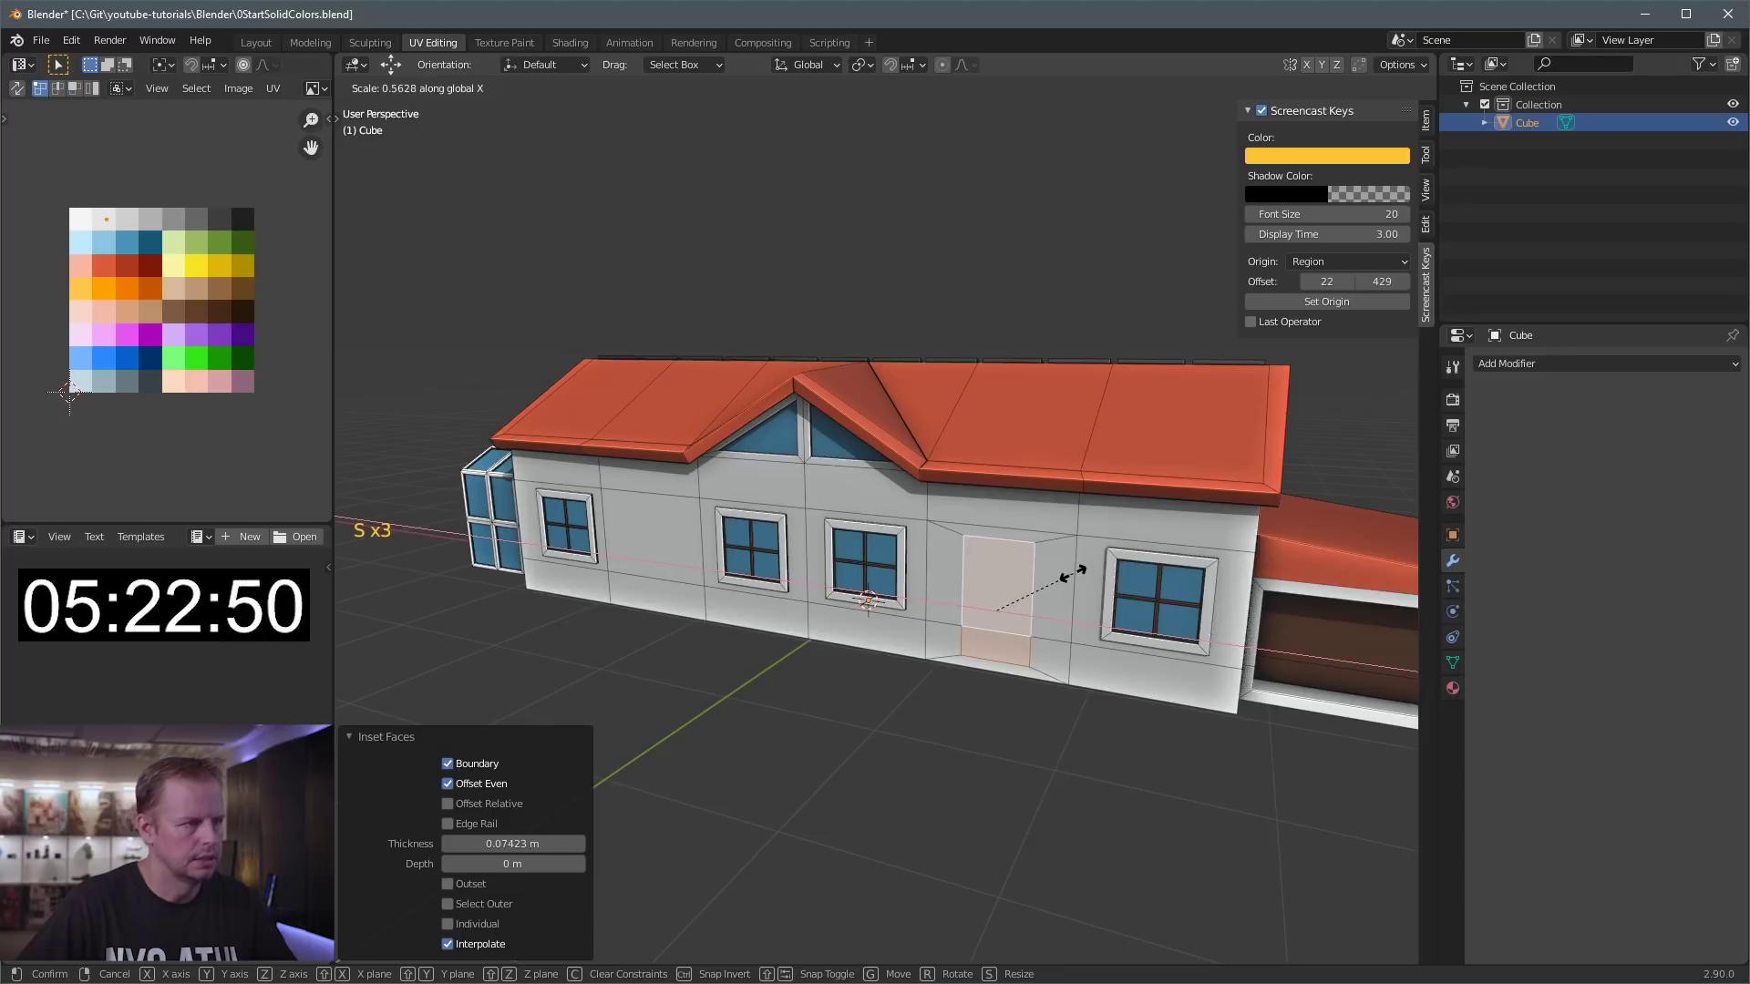
left_click(1074, 572)
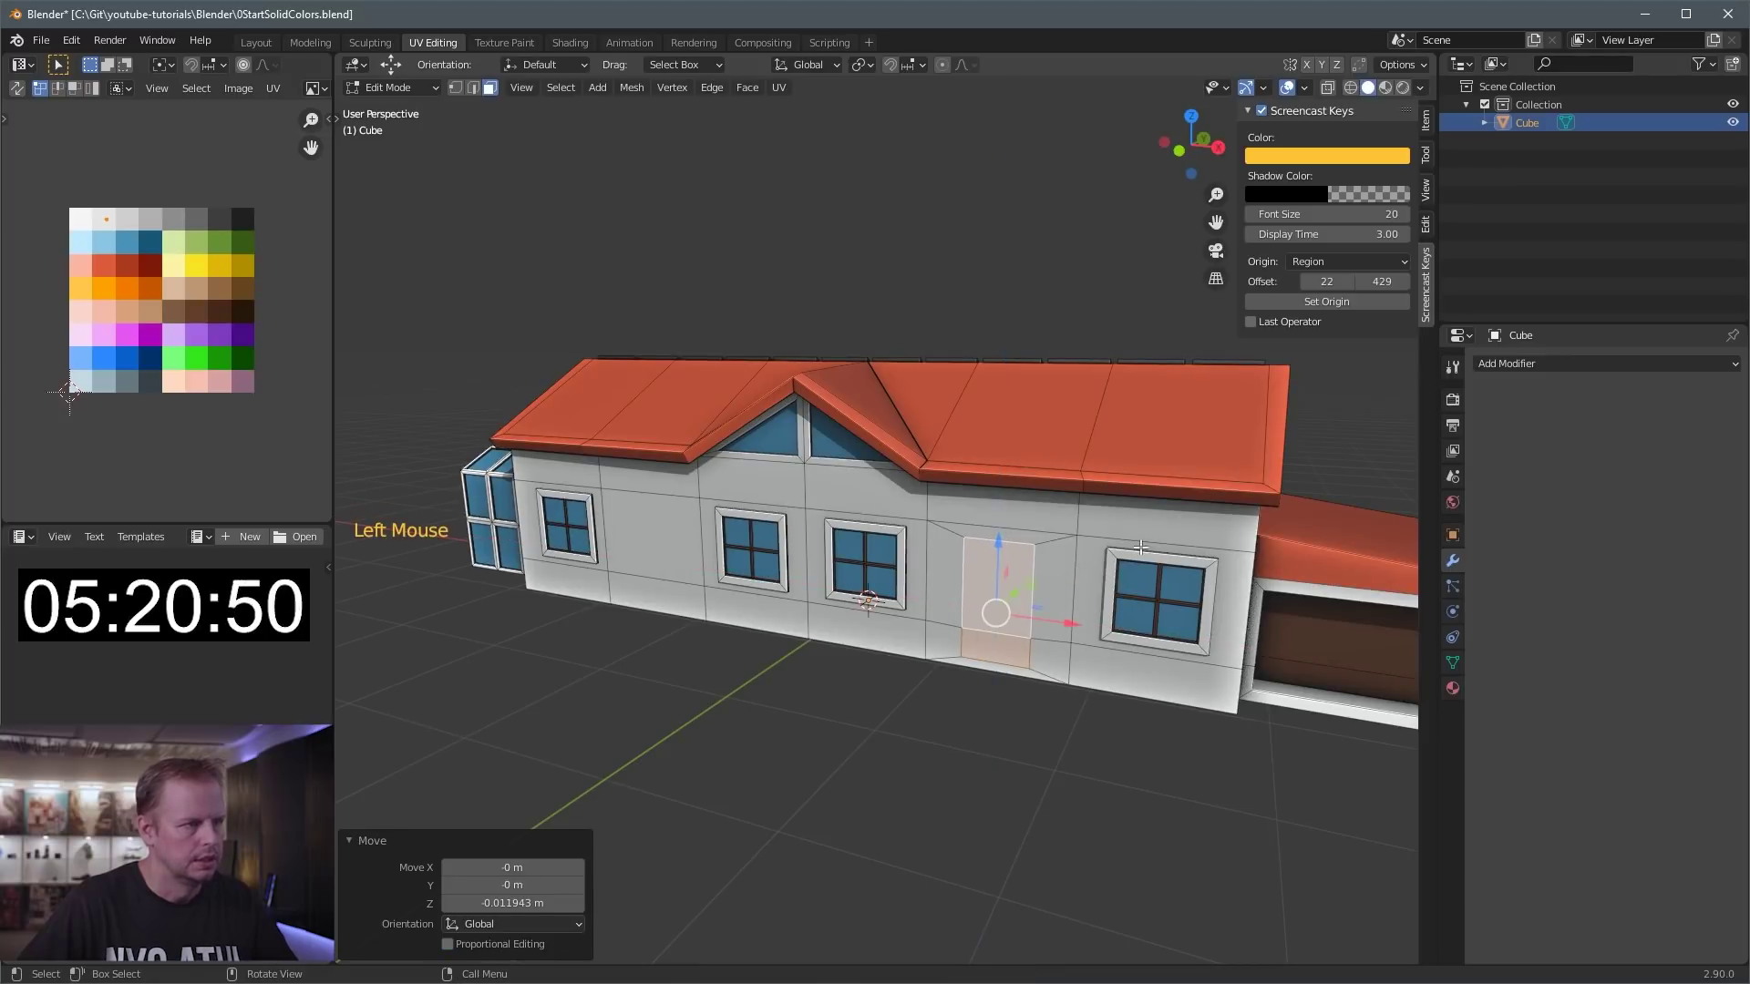
- Extrude the door faces about 0.08 m inward and colour them brown through their UVs
key("e")
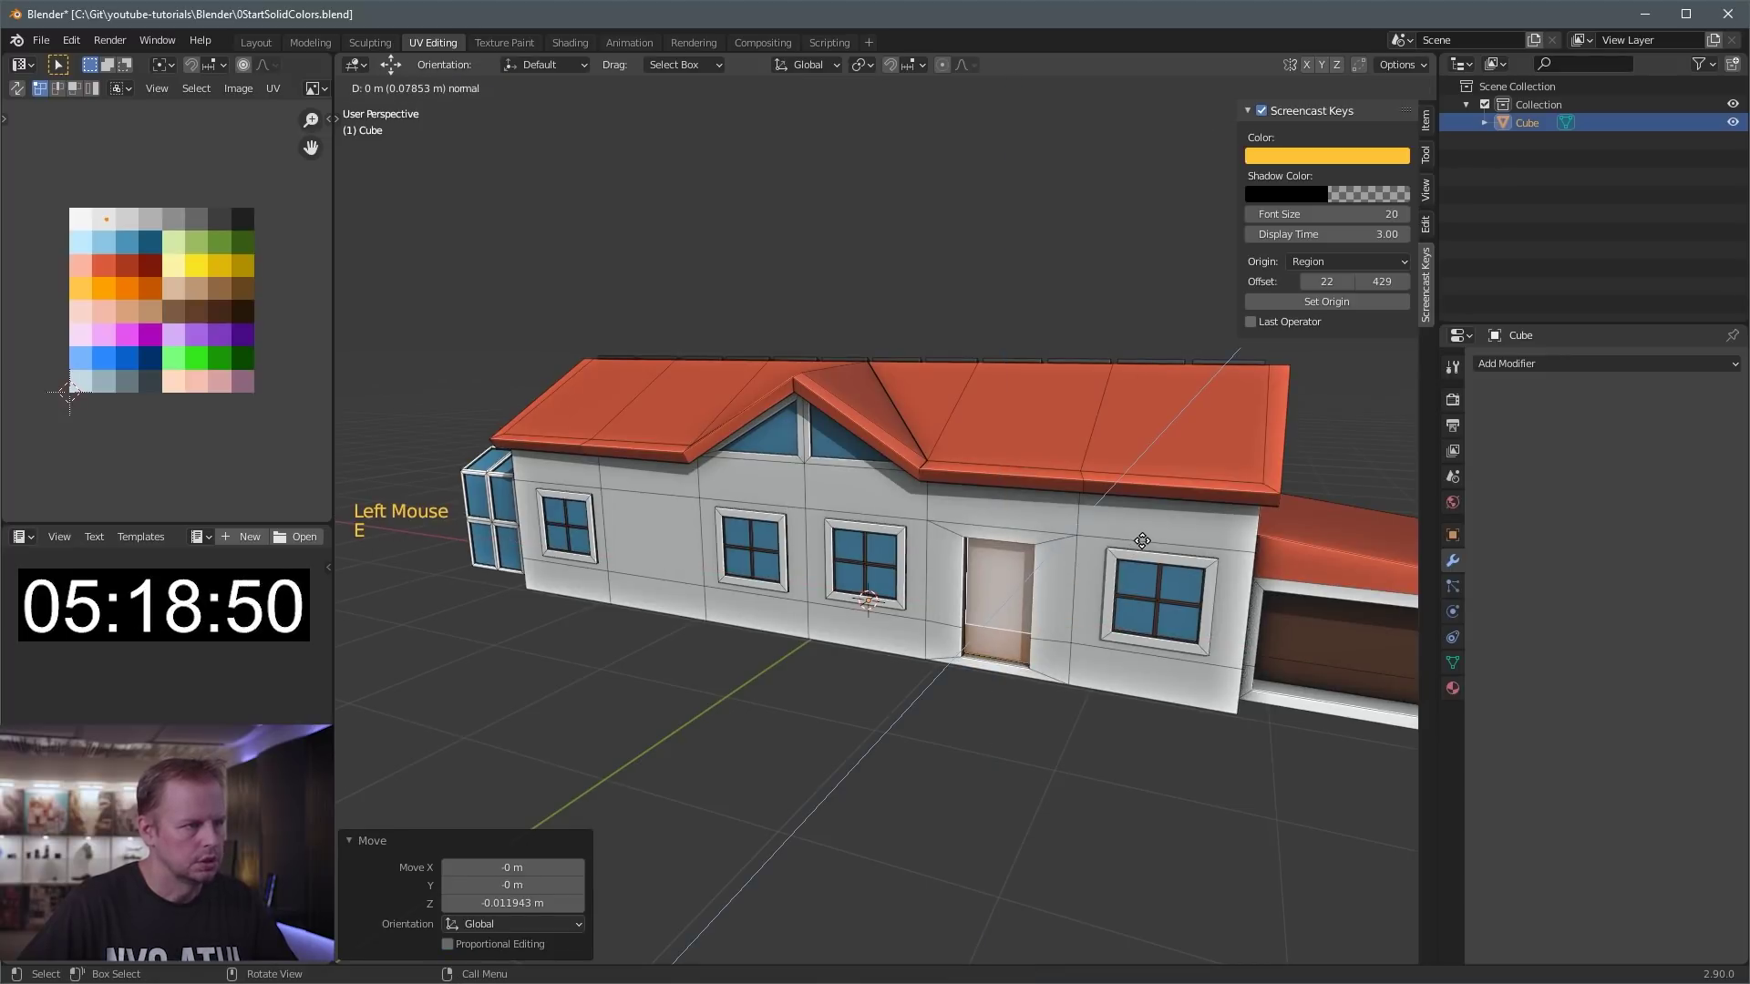
left_click(1142, 540)
key("g")
left_click(264, 385)
scroll(1023, 648, "down", 1)
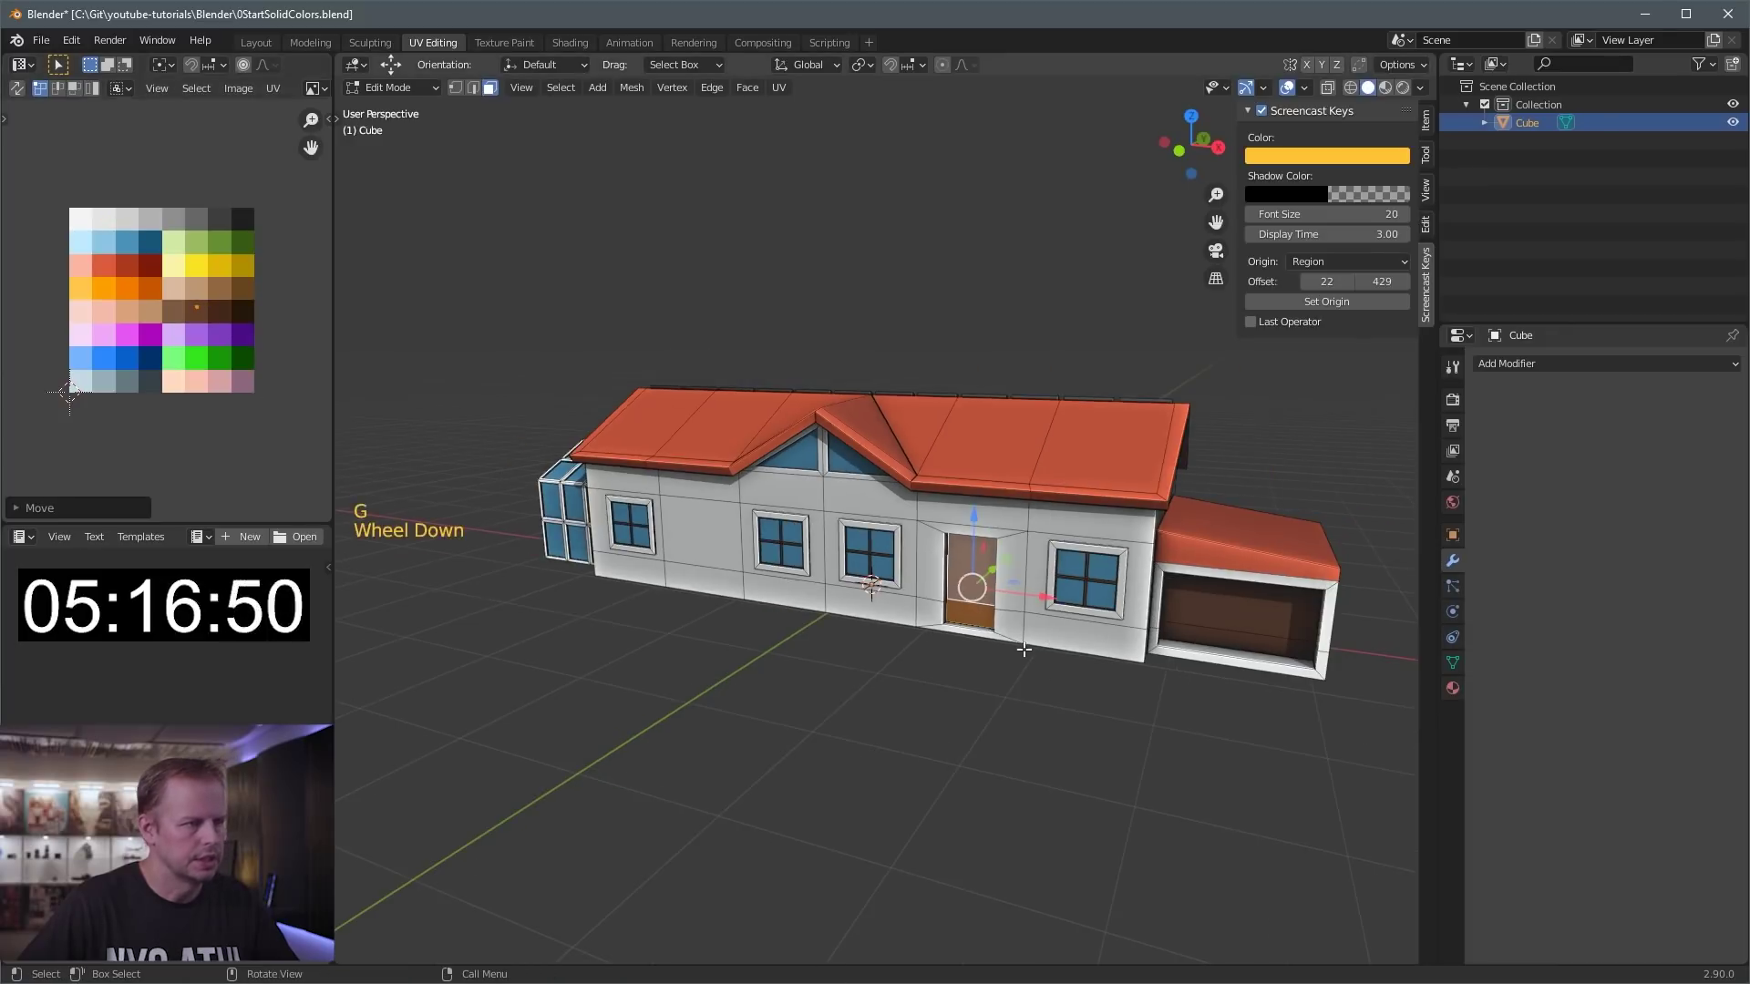
- Extrude the frame face below the garage door outward about 0.13 m and lower it about 0.04 m
key("3")
mouse_move(1023, 648)
middle_mouse_down()
mouse_move(939, 651)
mouse_move(1030, 654)
middle_mouse_up()
double_click(1208, 672)
scroll(1210, 670, "up", 1)
mouse_move(1210, 670)
middle_mouse_down()
mouse_move(1194, 665)
mouse_move(1215, 653)
middle_mouse_up()
key("e")
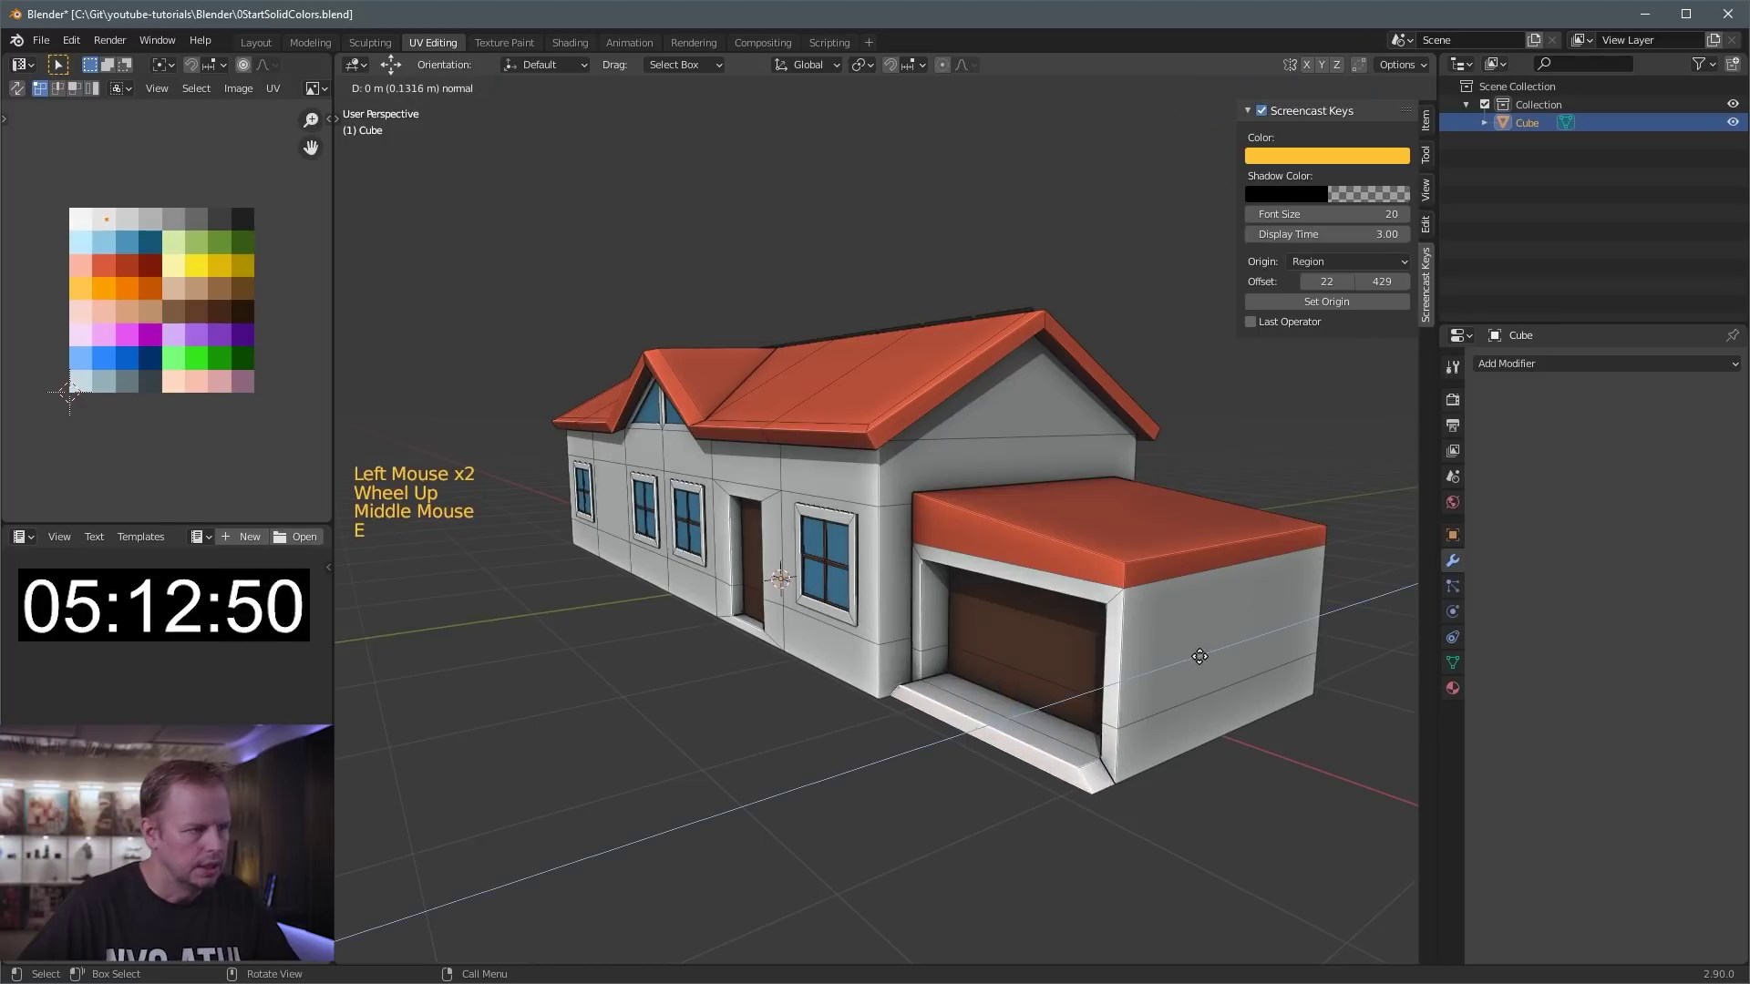
left_click(1204, 654)
left_click_drag(980, 658, 982, 670)
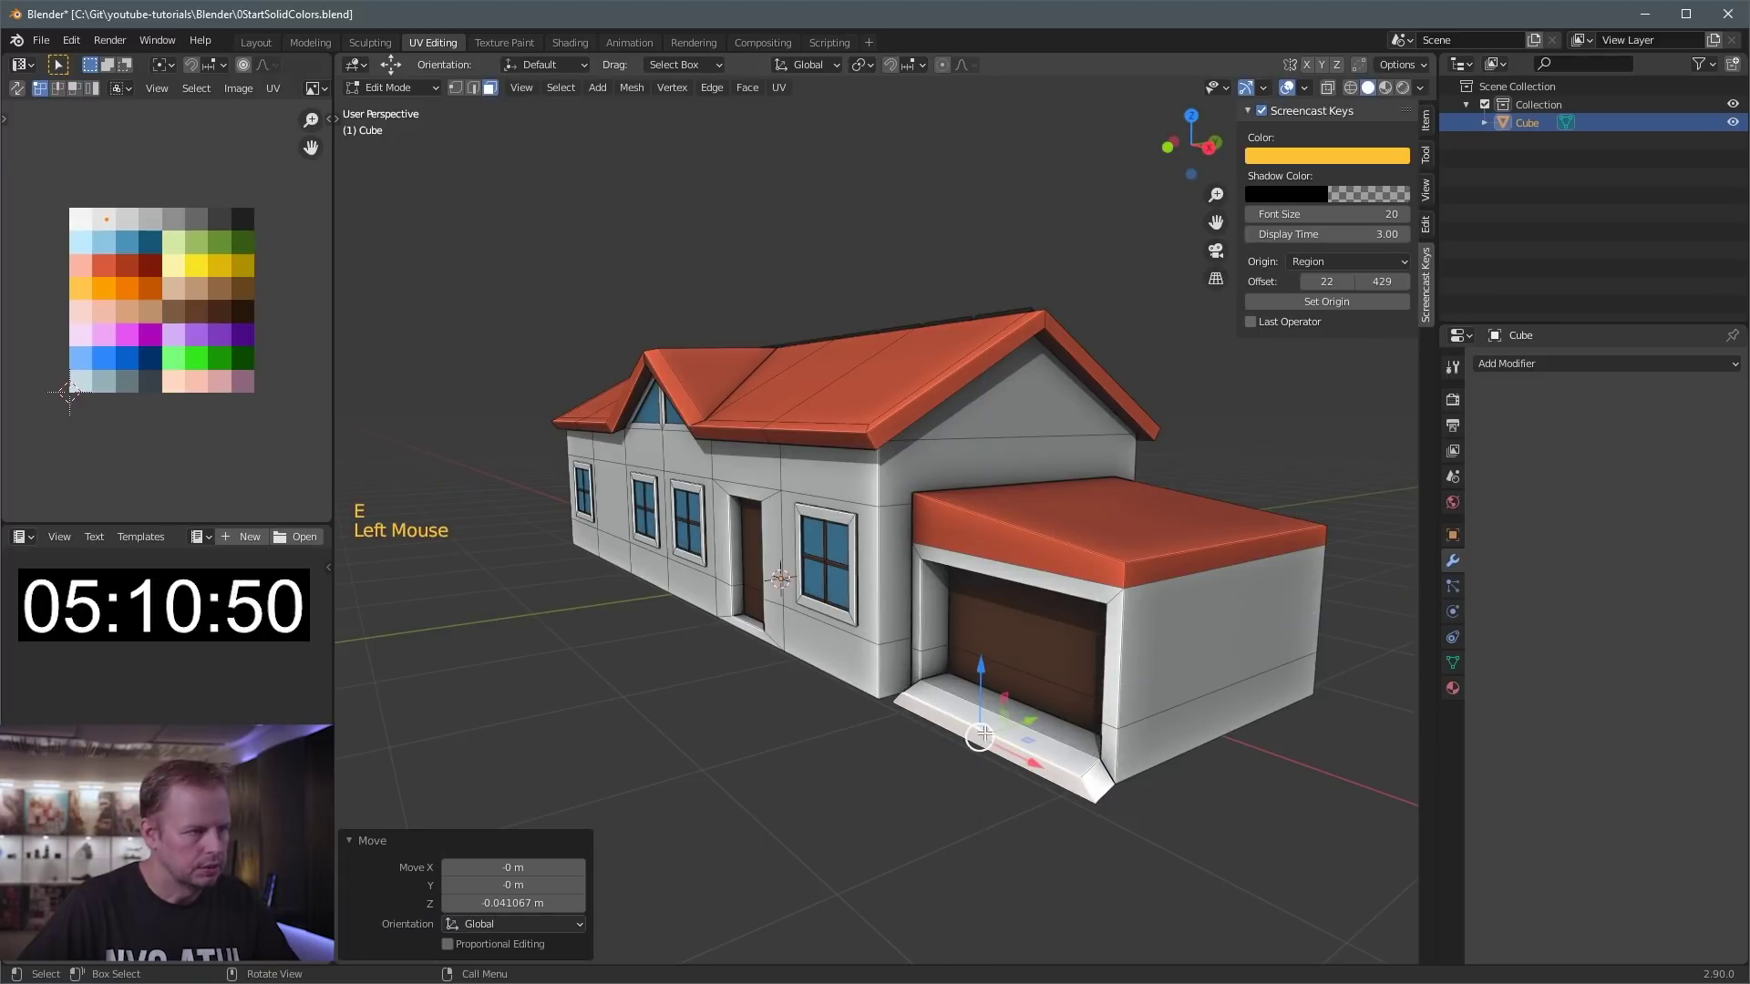
- Extrude the front face of the garage sill about 2 m outward to form a driveway
key("e")
left_click(583, 77)
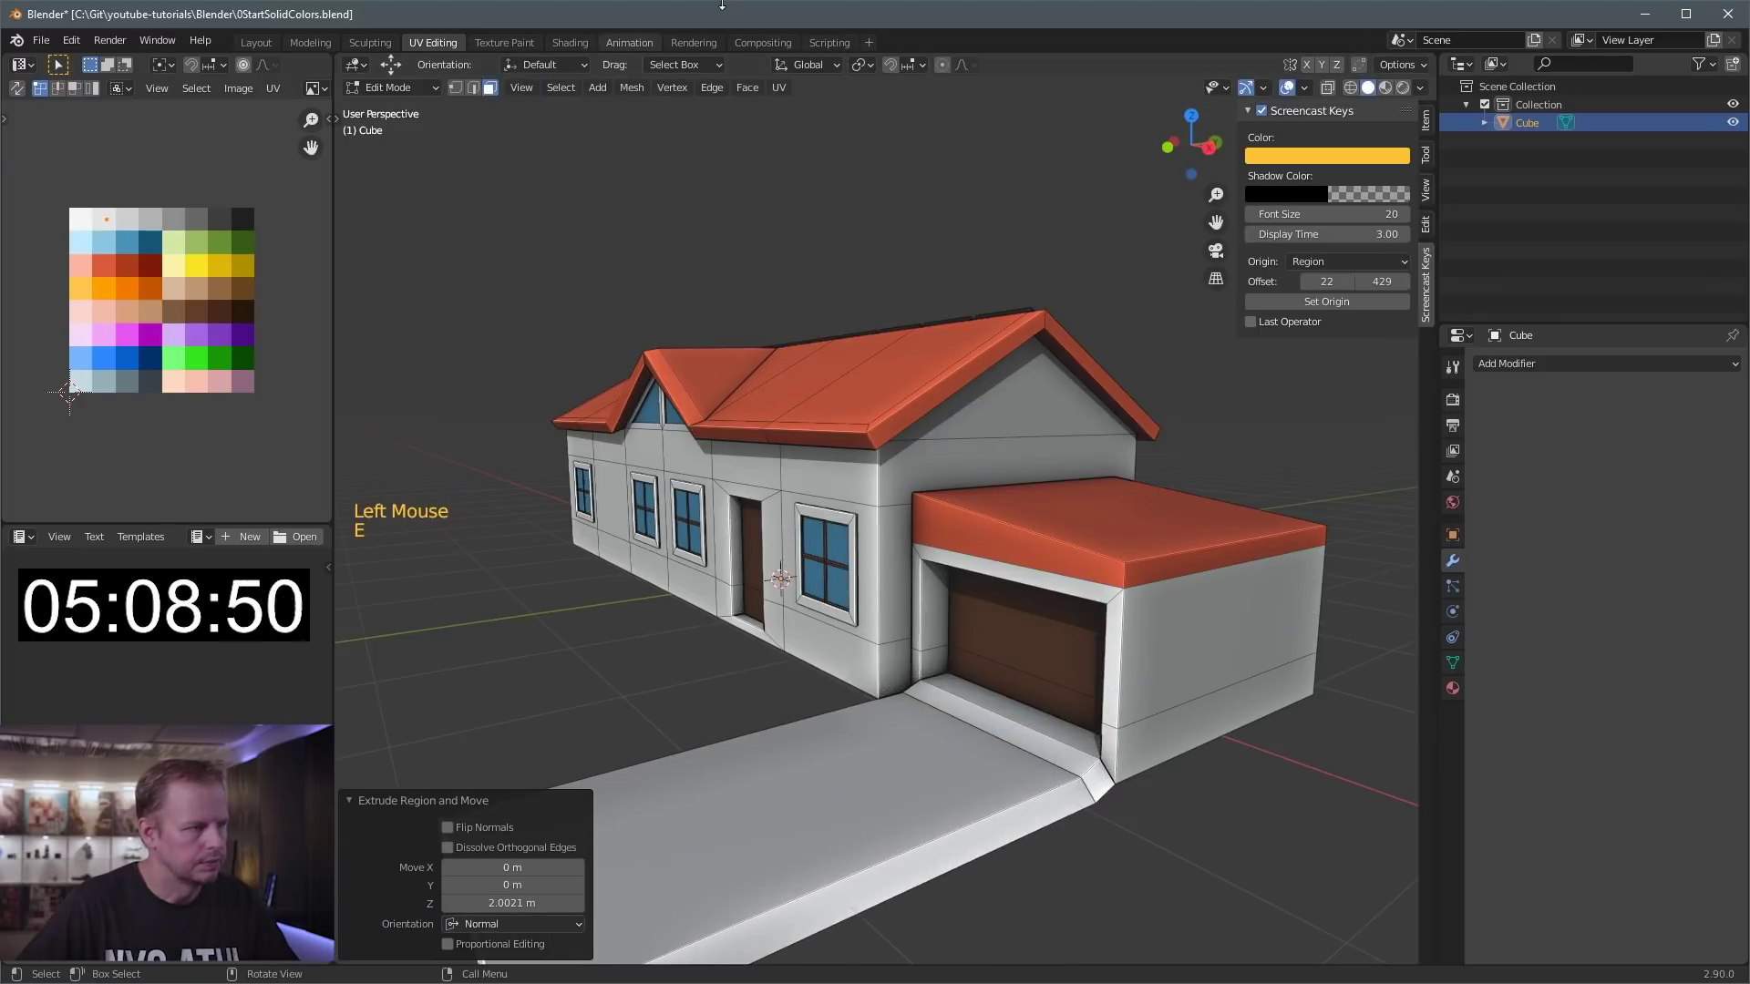
scroll(946, 142, "down", 1)
- Add a loop cut across the driveway near the garage with a slide factor of about 0.73
key("ctrl+r")
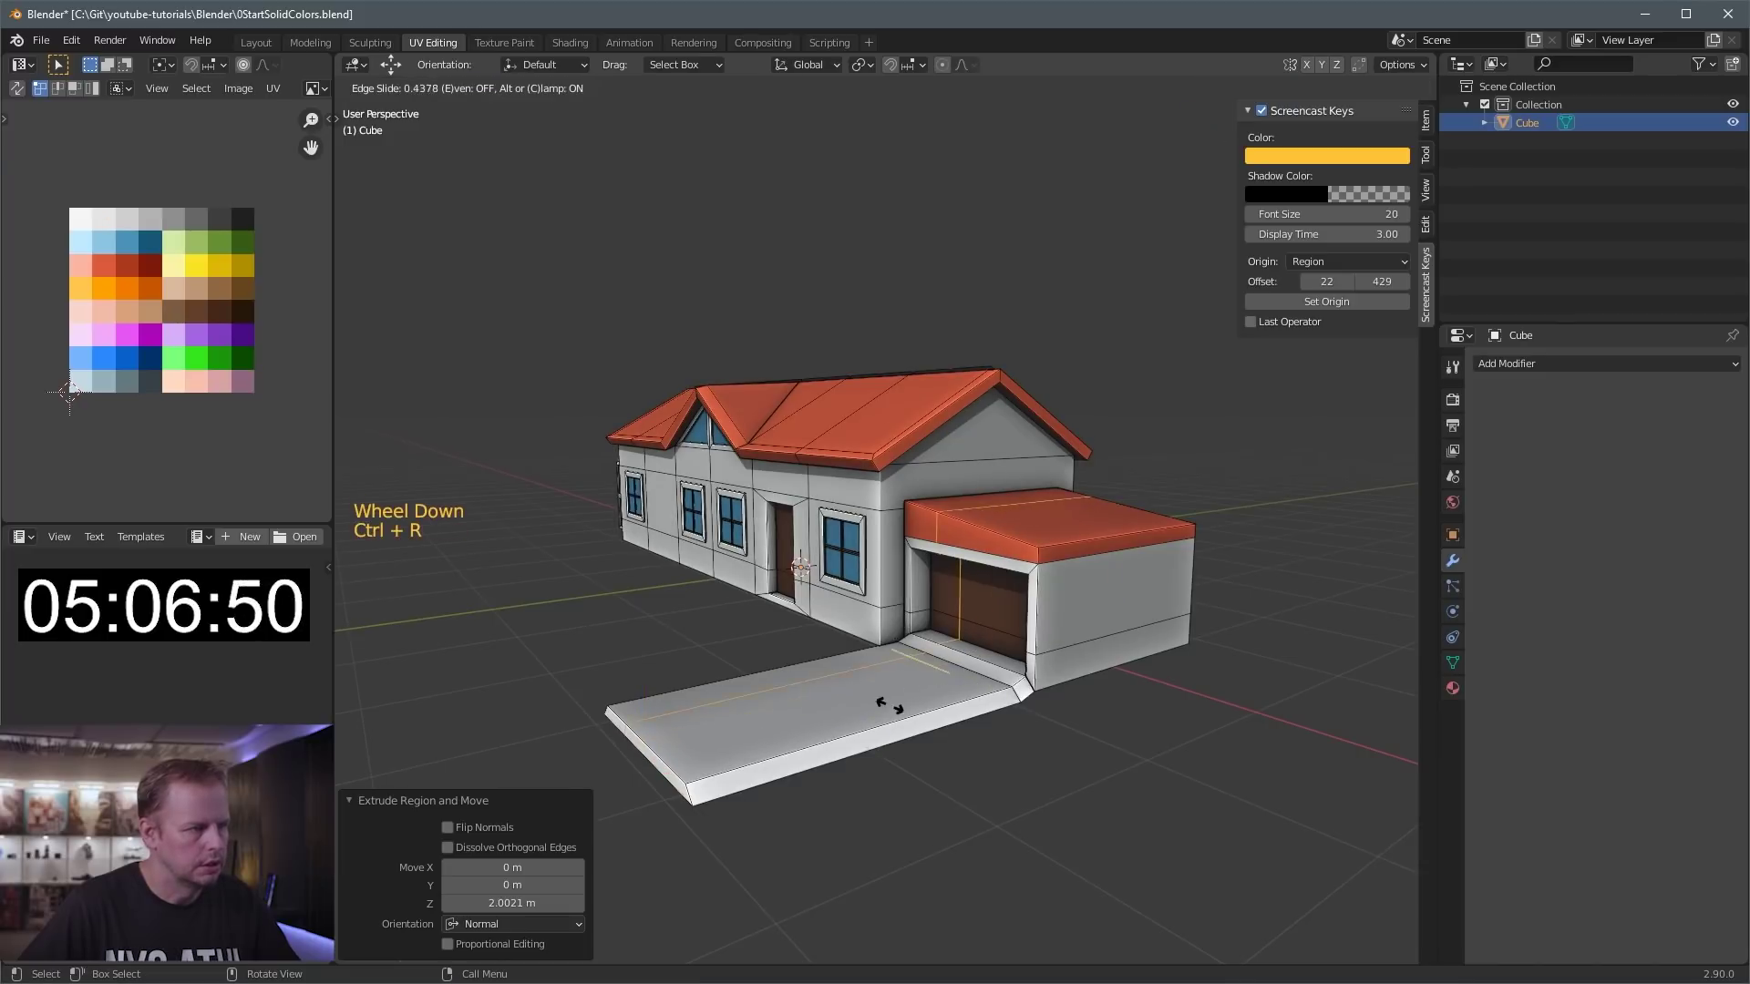
key("ctrl+z")
left_click(872, 710)
left_click(866, 720)
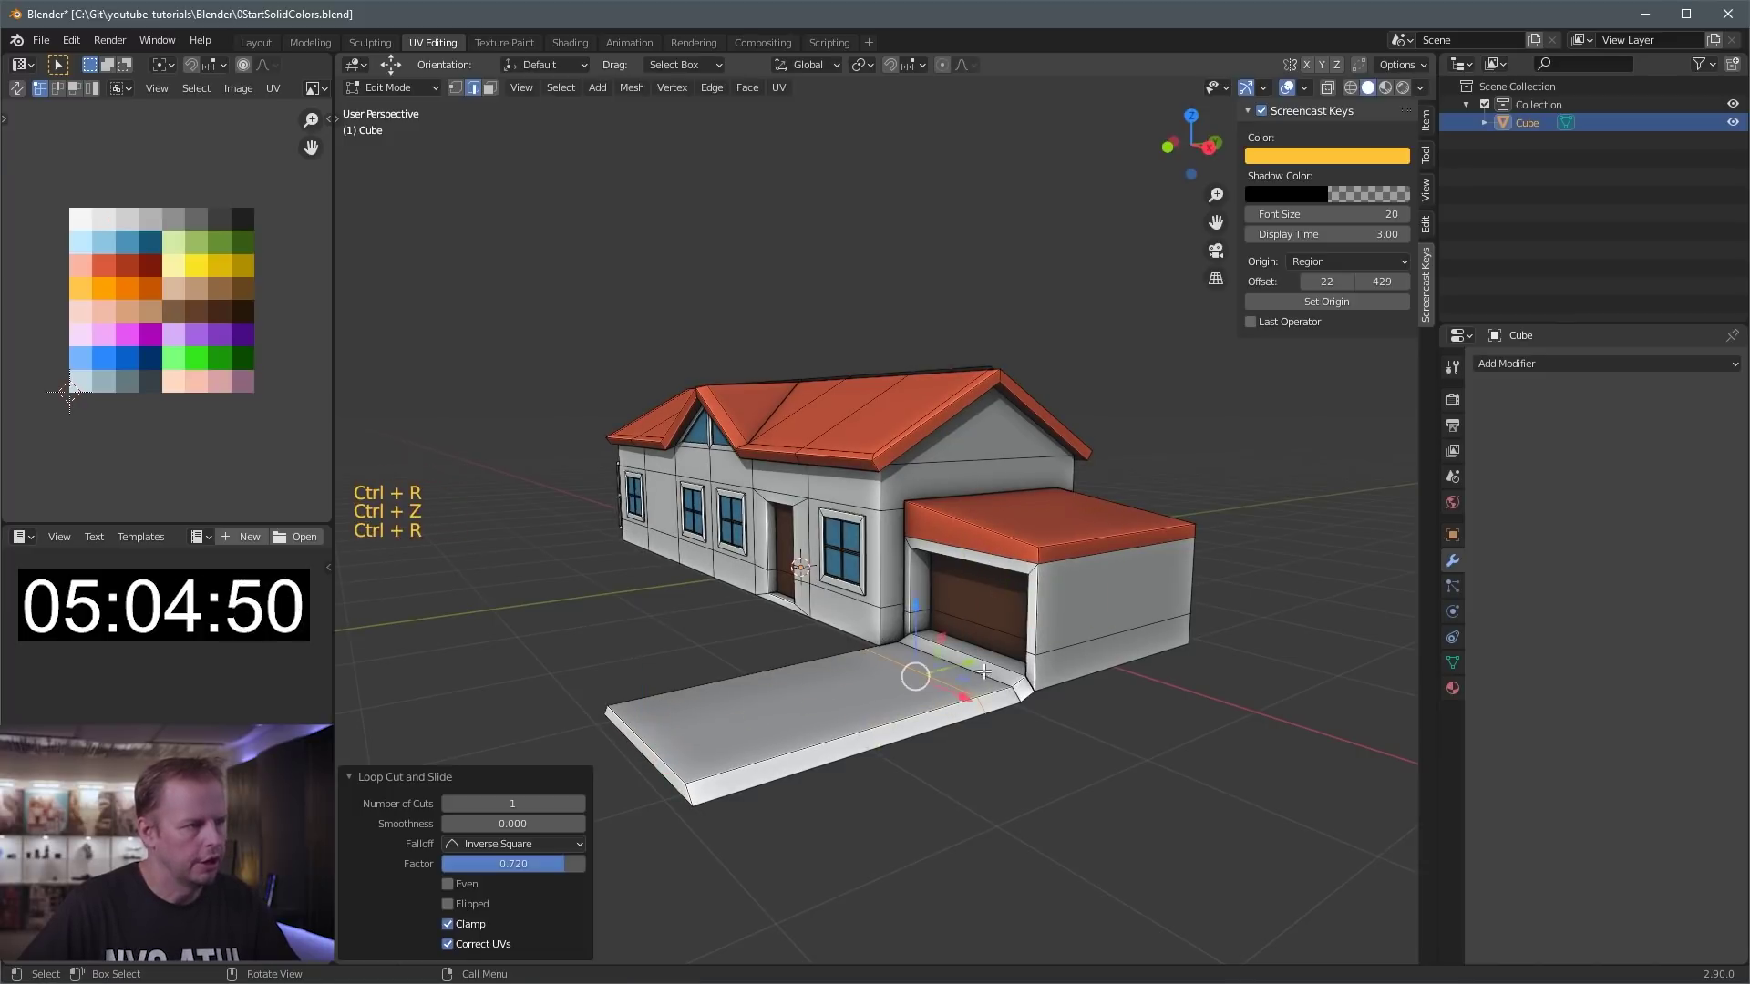
key("ctrl+r")
left_click(869, 726)
- Extrude the short side face of the driveway beside the garage along X to form a path past the front door
key("3")
middle_click_drag(907, 717, 976, 683)
scroll(976, 684, "up", 3)
left_click(996, 714)
key("e")
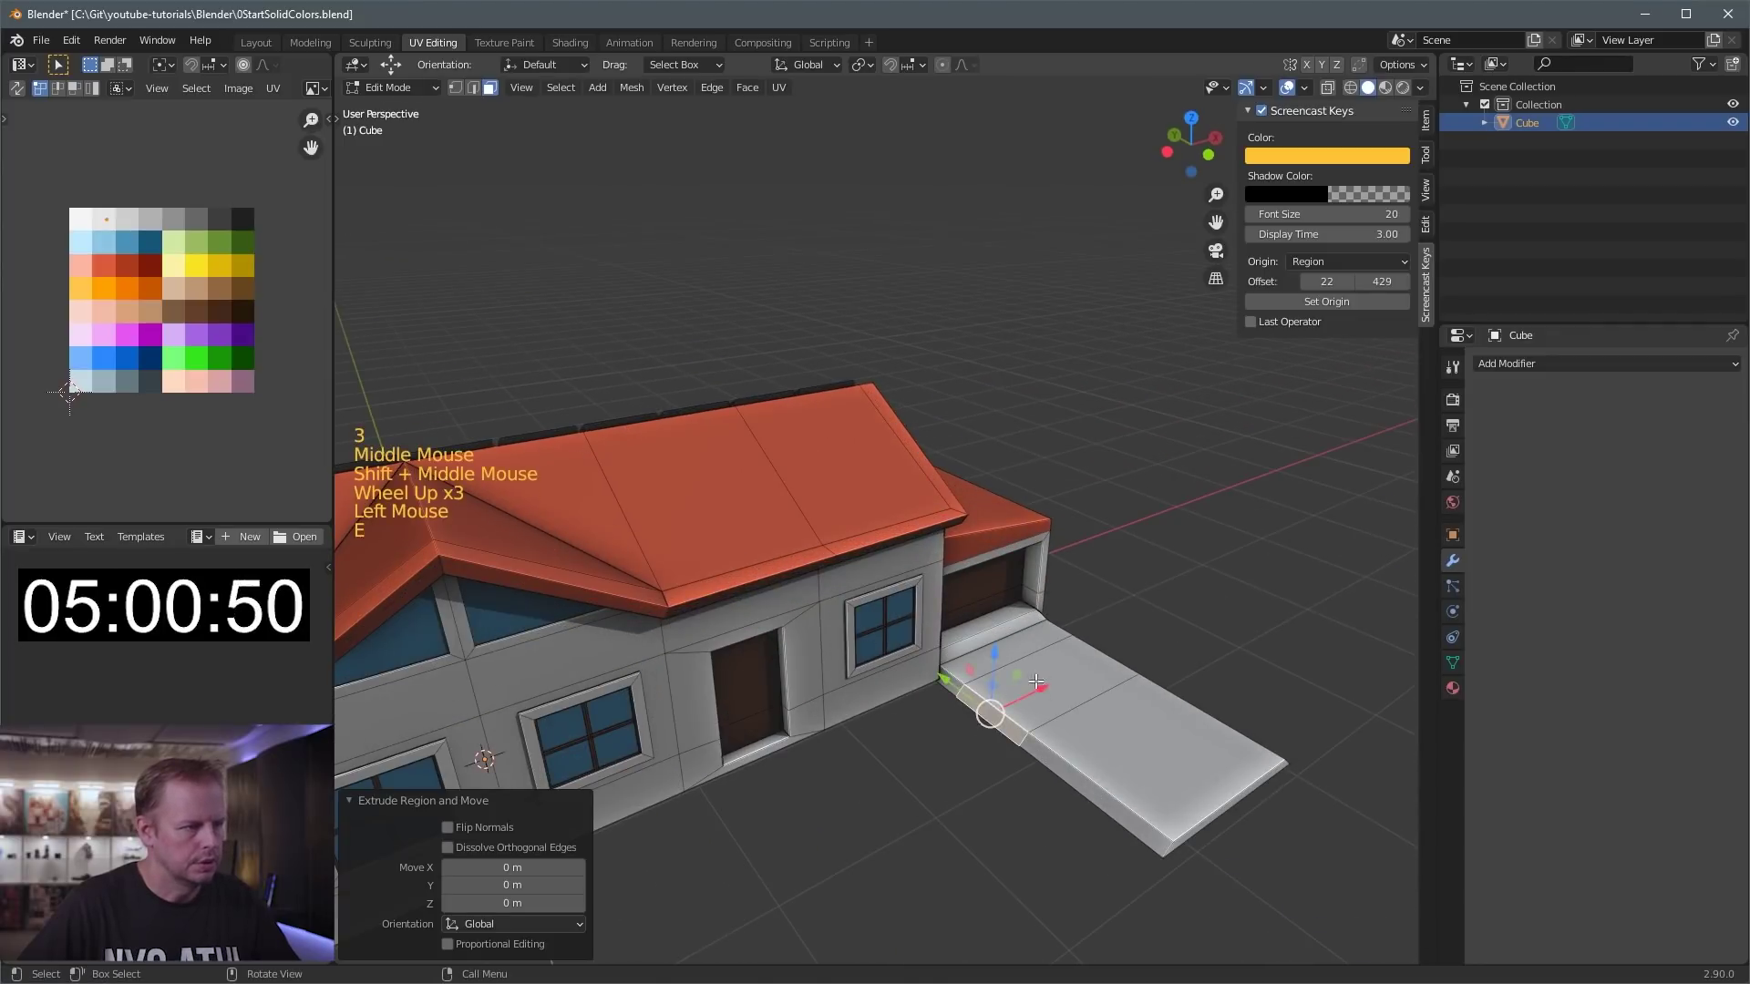
left_click_drag(1036, 682, 748, 855)
- Add a loop cut across the path just beside the front door
middle_click_drag(768, 850, 950, 644)
key("ctrl+r")
left_click(840, 837)
- Extrude the house-facing side of the path section at the front door about 0.26 m toward the house
key("3")
middle_click_drag(1017, 707, 1042, 691)
middle_click_drag(1163, 631, 1036, 481)
scroll(1156, 613, "up", 3)
left_click(994, 673)
middle_click_drag(993, 673, 957, 660)
key("e")
left_click(972, 619)
scroll(972, 615, "down", 3)
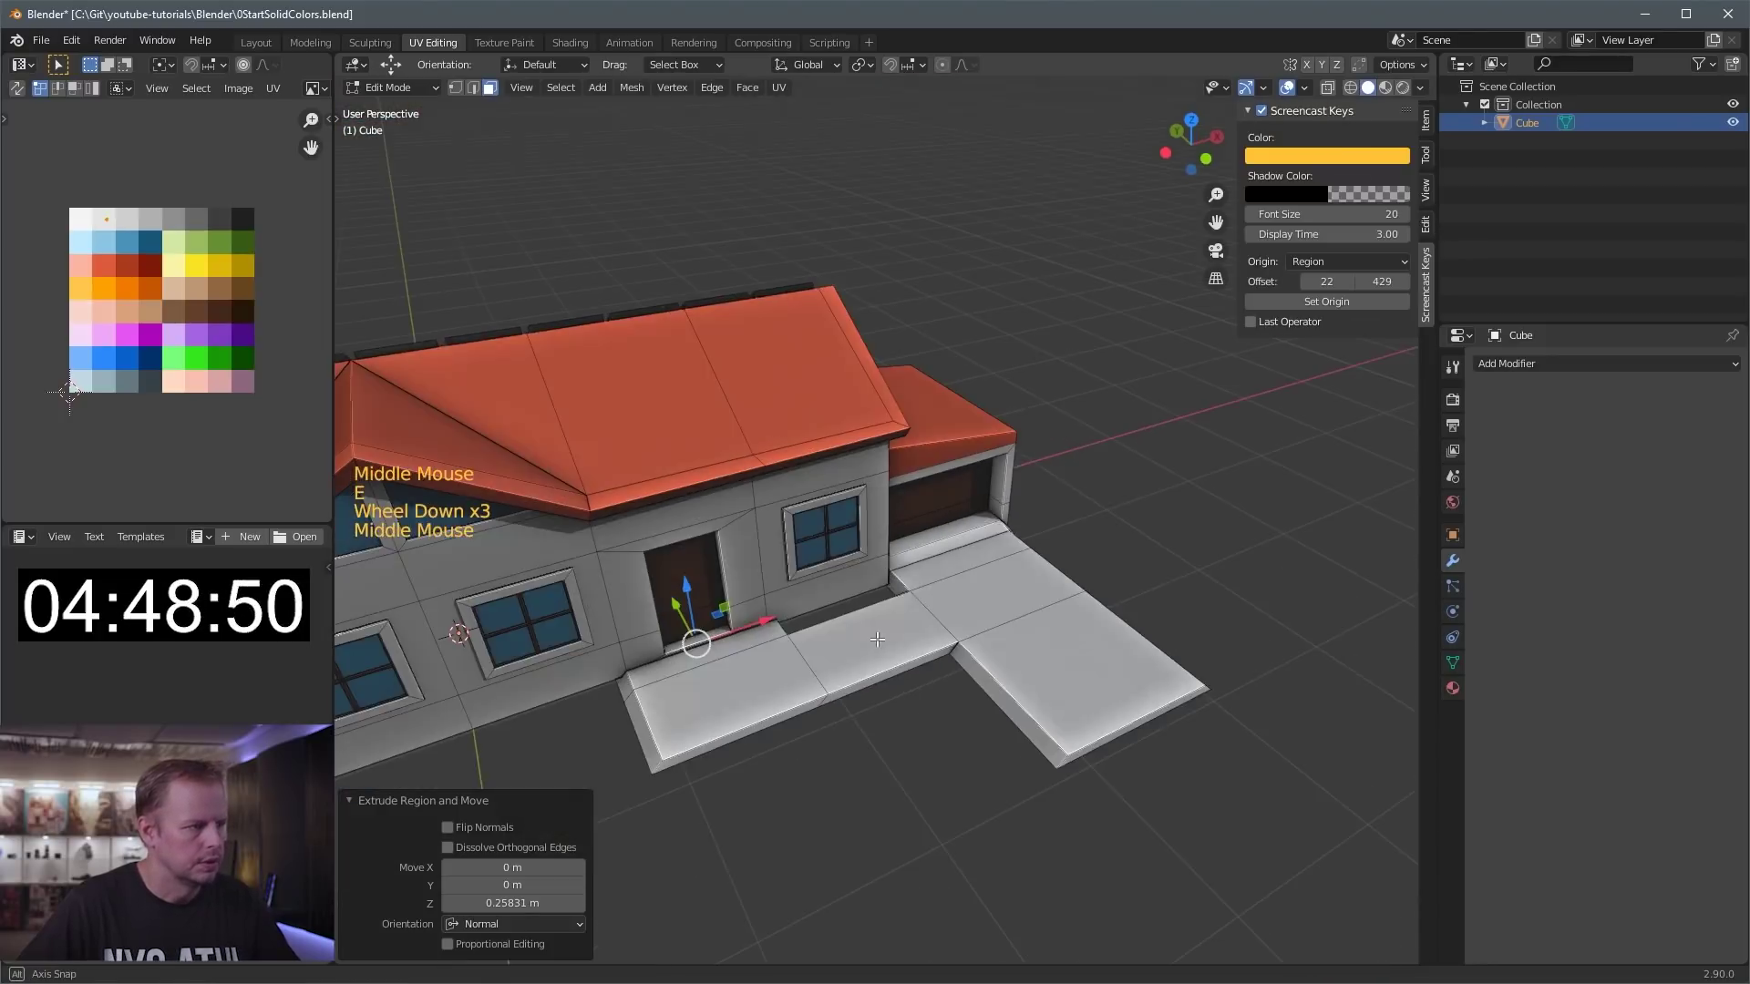
- Inset the narrow path face at the front door about 0.034 m and extrude it about 0.053 m upward as a doorstep
scroll(957, 661, "up", 2)
left_click(702, 690)
middle_click_drag(793, 648, 1016, 536, "shift")
key("i")
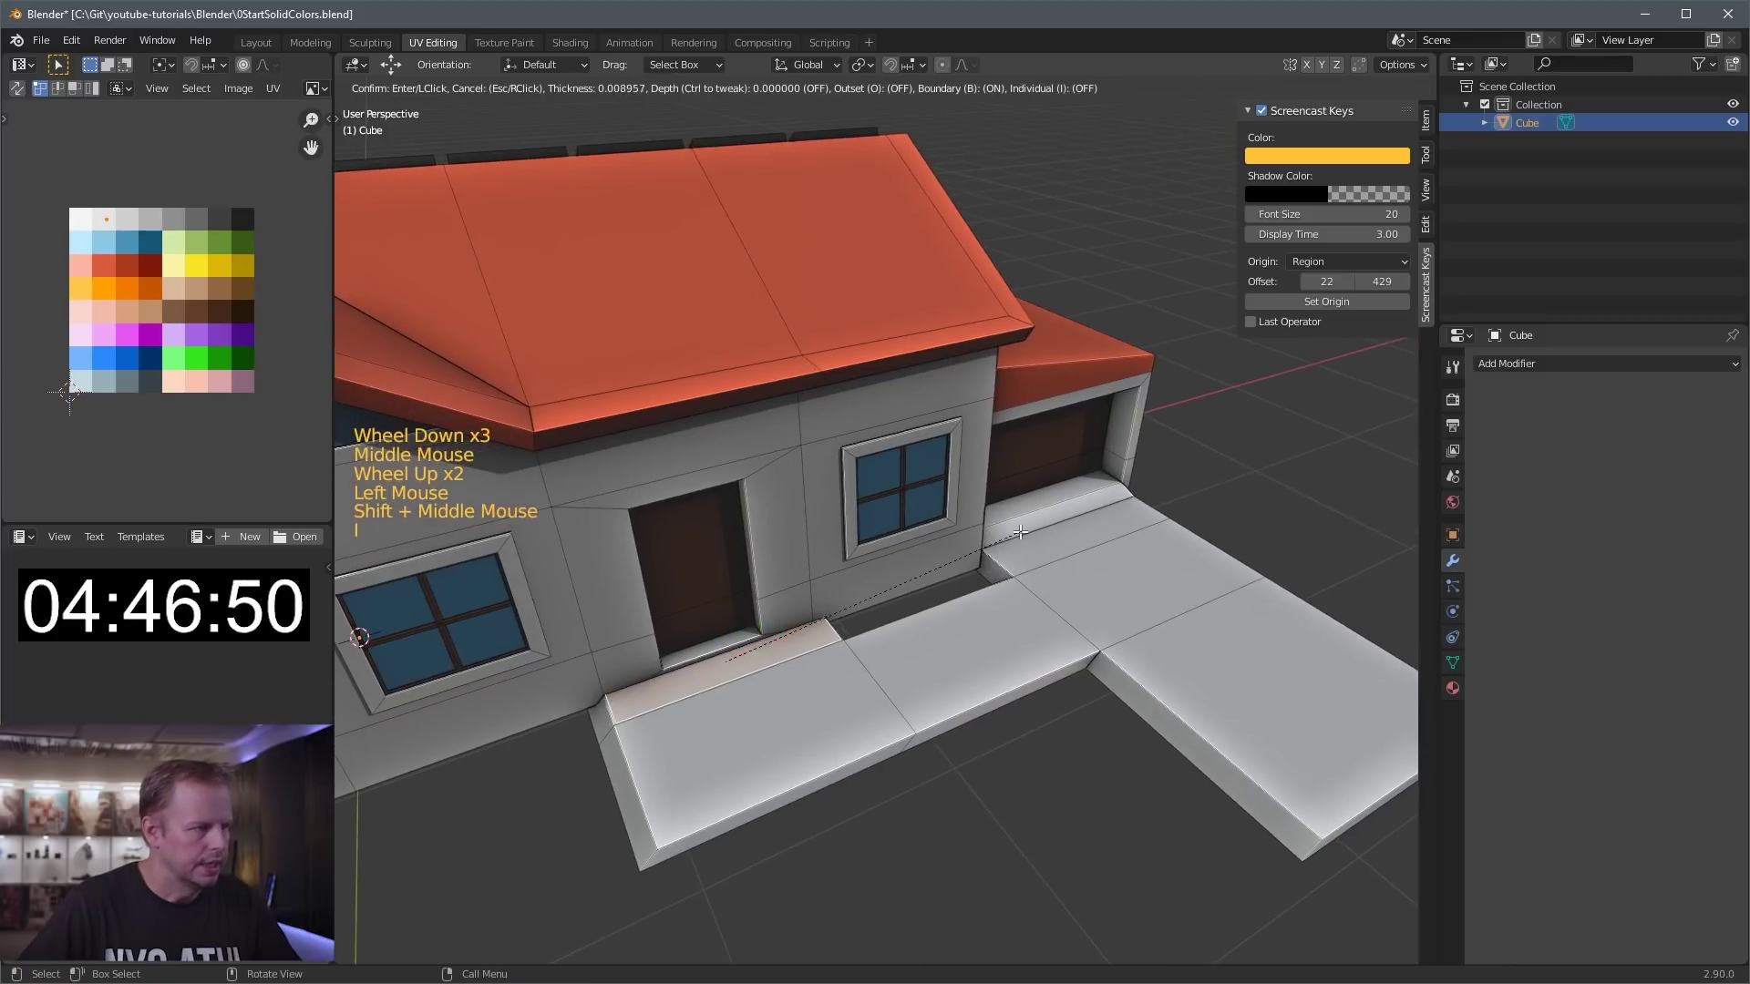
left_click(1016, 532)
key("e")
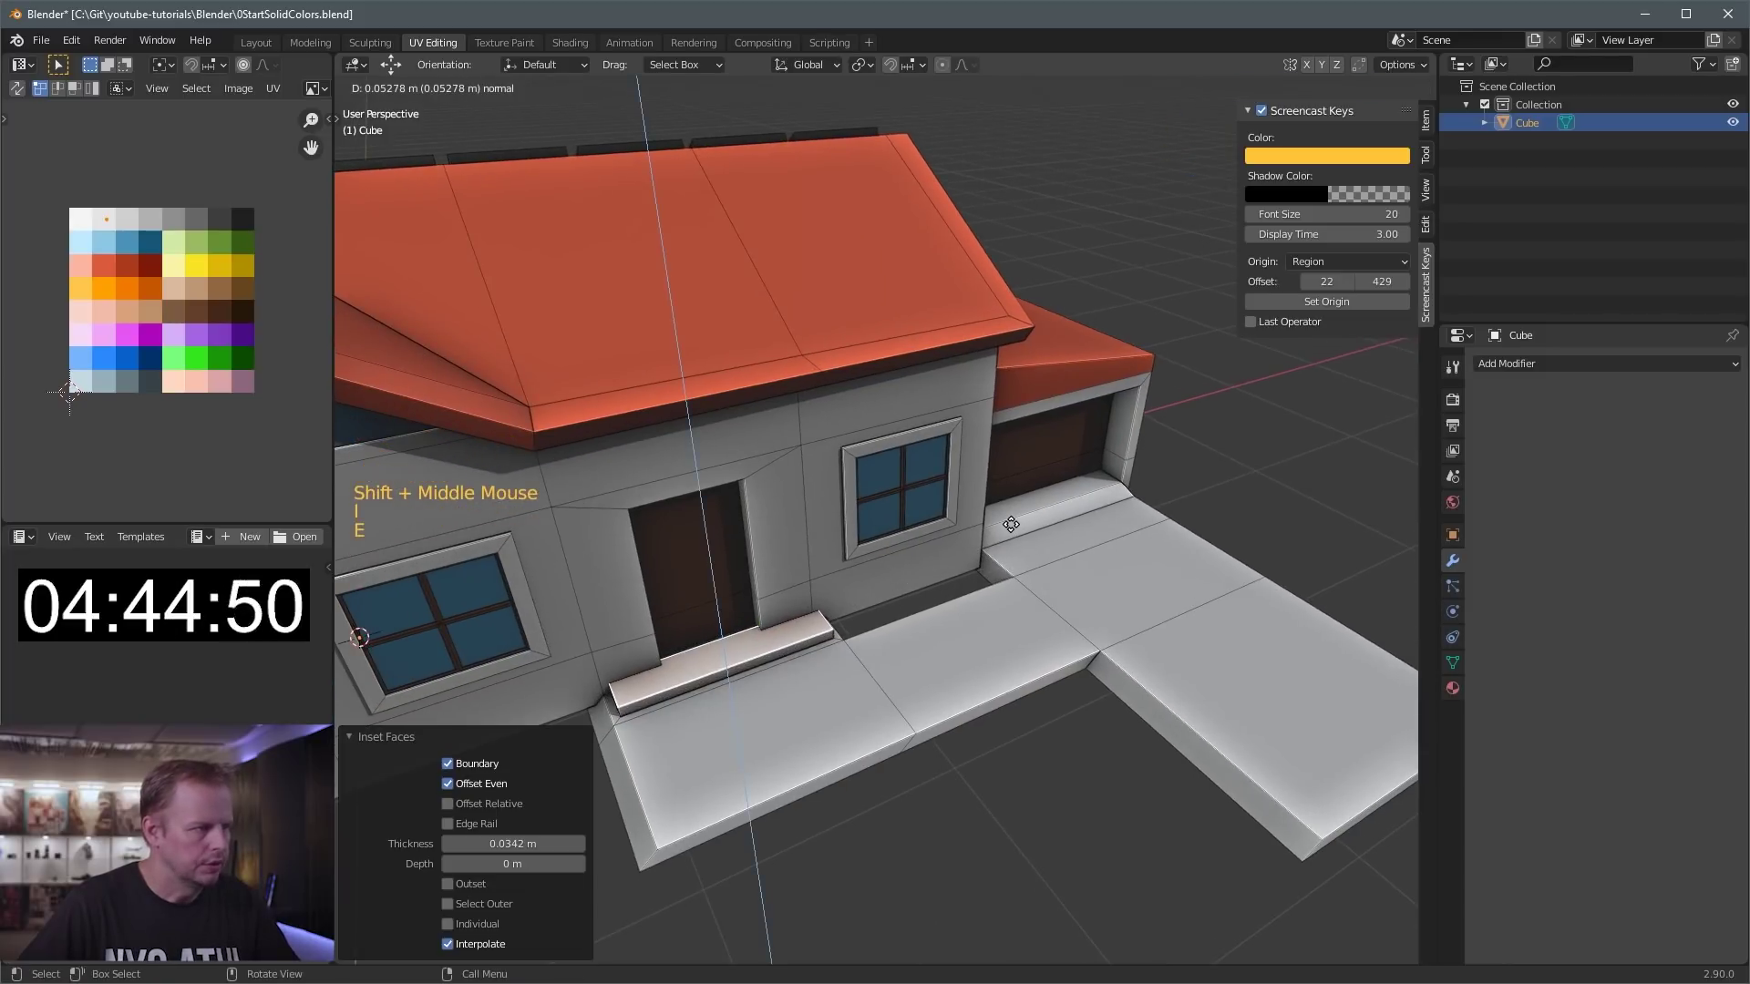
left_click(1011, 525)
- Try to shift the doorstep's top face along Y toward the door and undo the move
middle_click_drag(1011, 527, 1048, 531)
left_click_drag(727, 645, 716, 634)
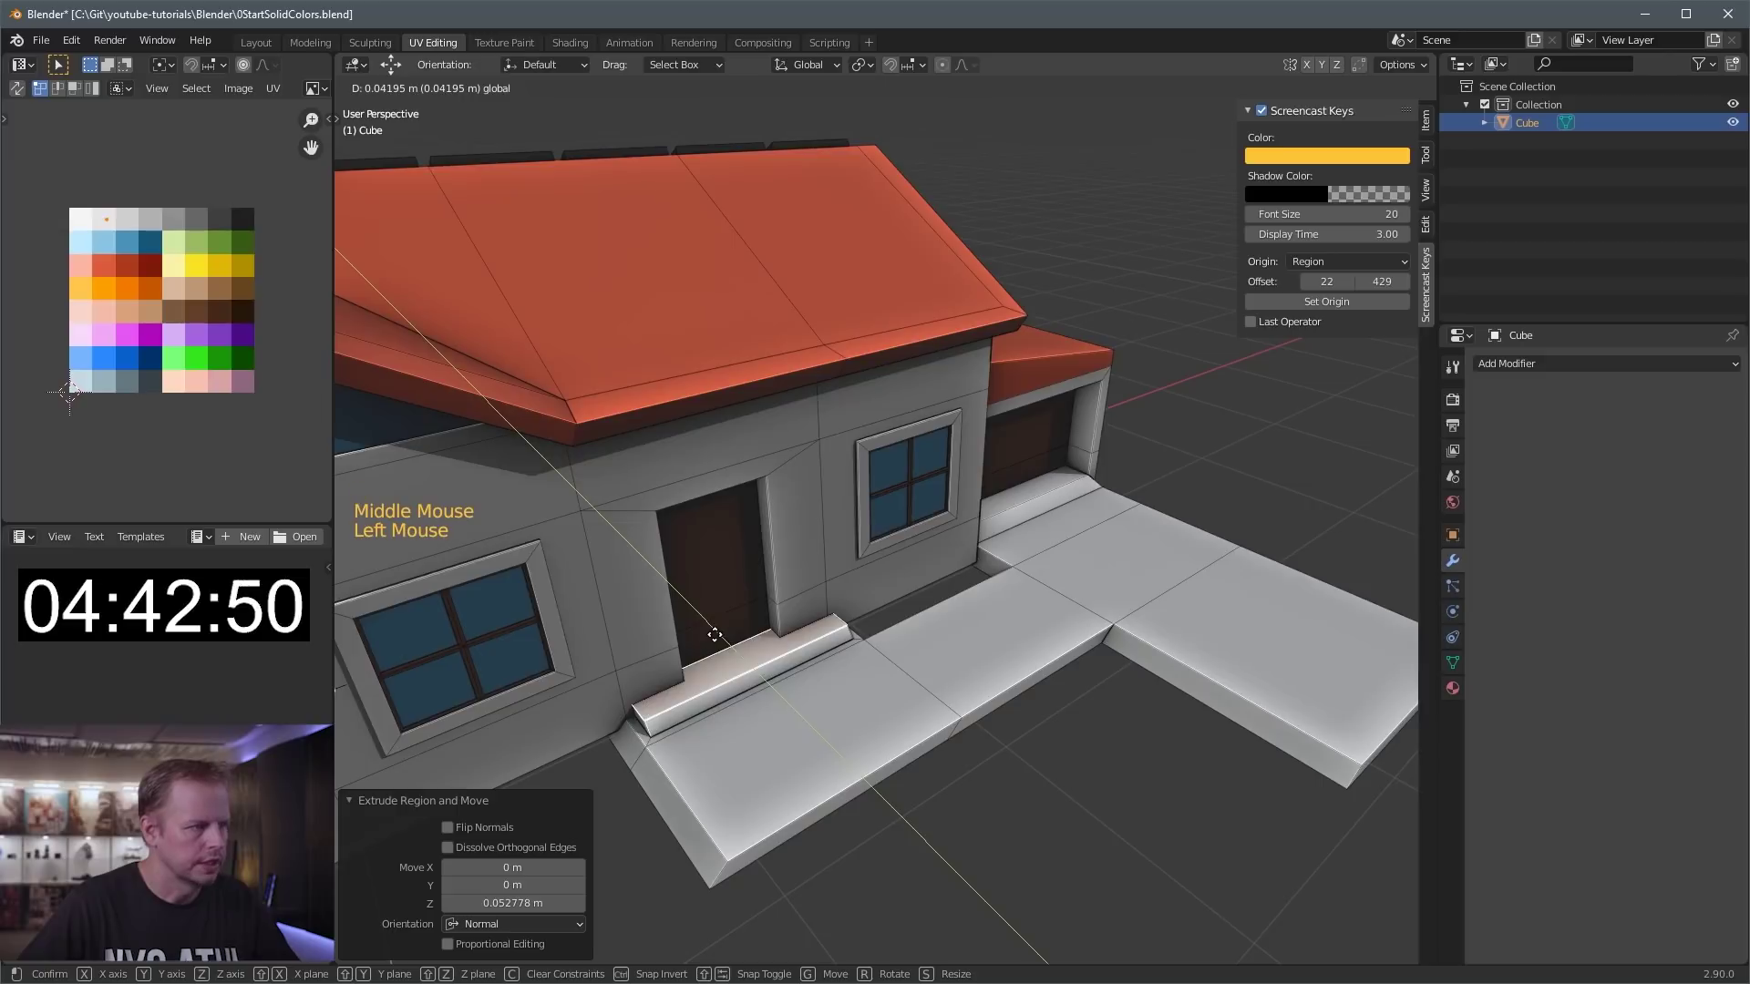
key("ctrl+z")
- Duplicate the driveway and path top faces and scale the copy to about 7.28 times as a ground plane
middle_click_drag(719, 632, 980, 610)
left_click(890, 808)
scroll(818, 697, "down", 3)
key("Tab")
scroll(818, 697, "down", 1)
scroll(1106, 585, "down", 3)
middle_click_drag(1106, 585, 1029, 783)
scroll(1030, 784, "up", 1)
key("Tab")
left_click(1024, 798)
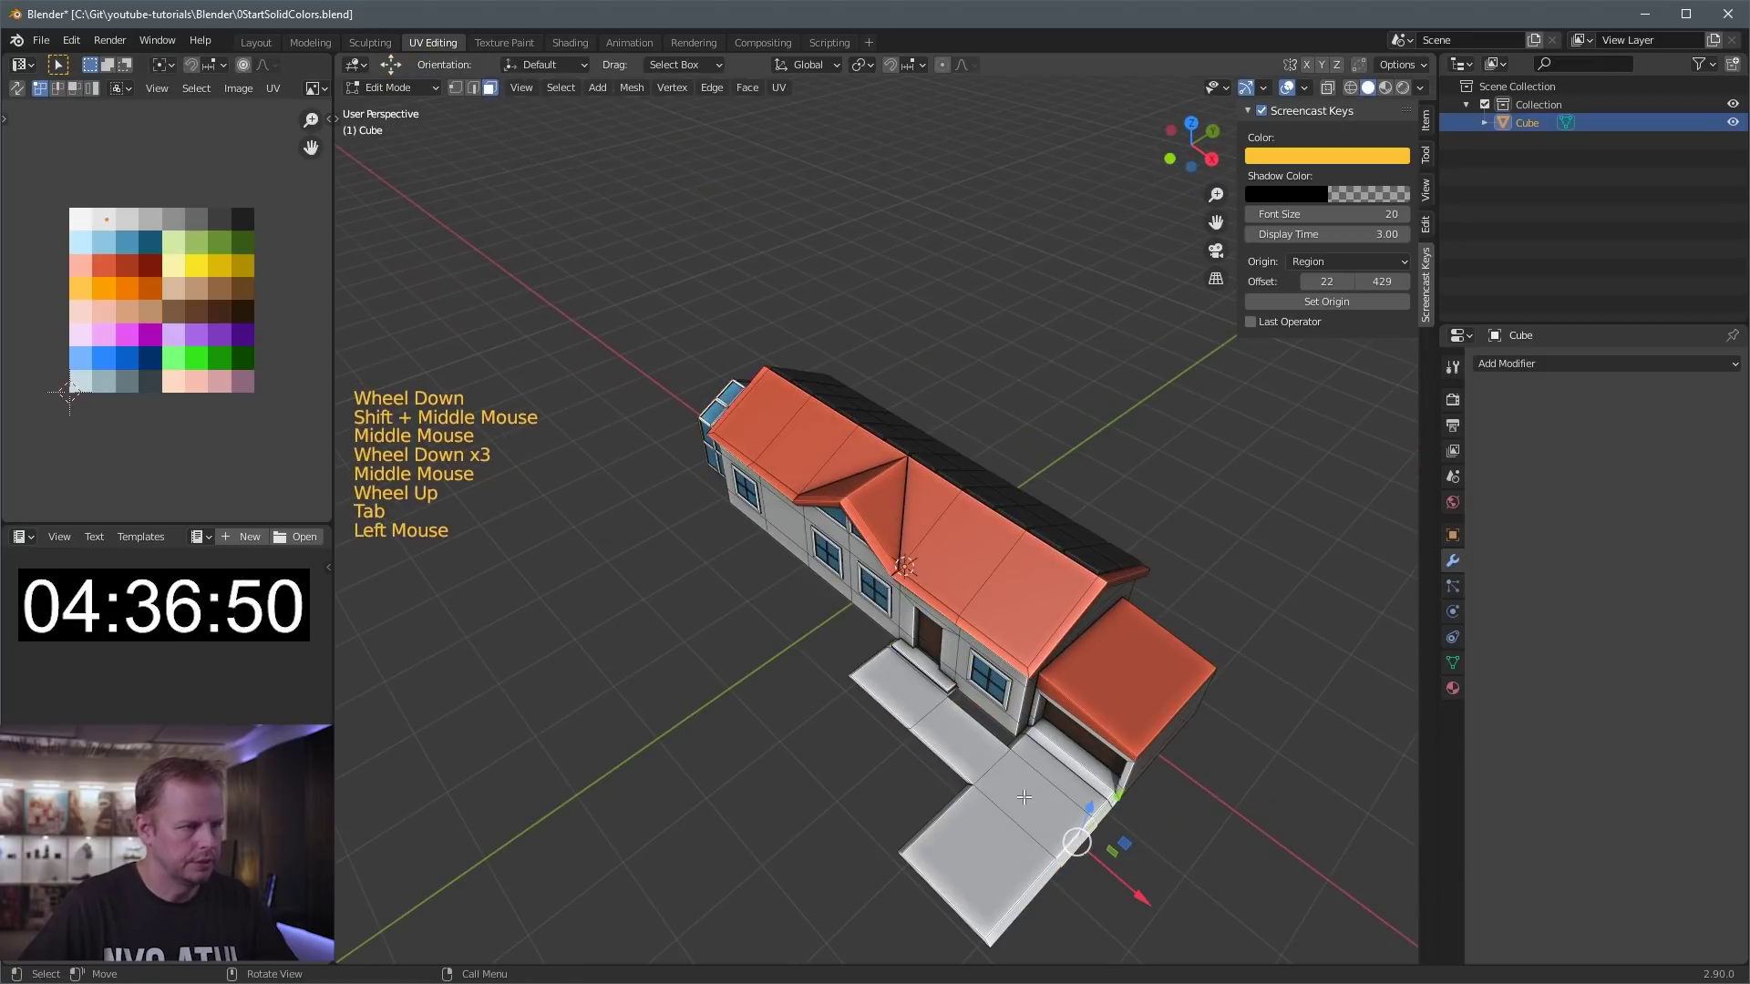
key("shift+d")
key("s")
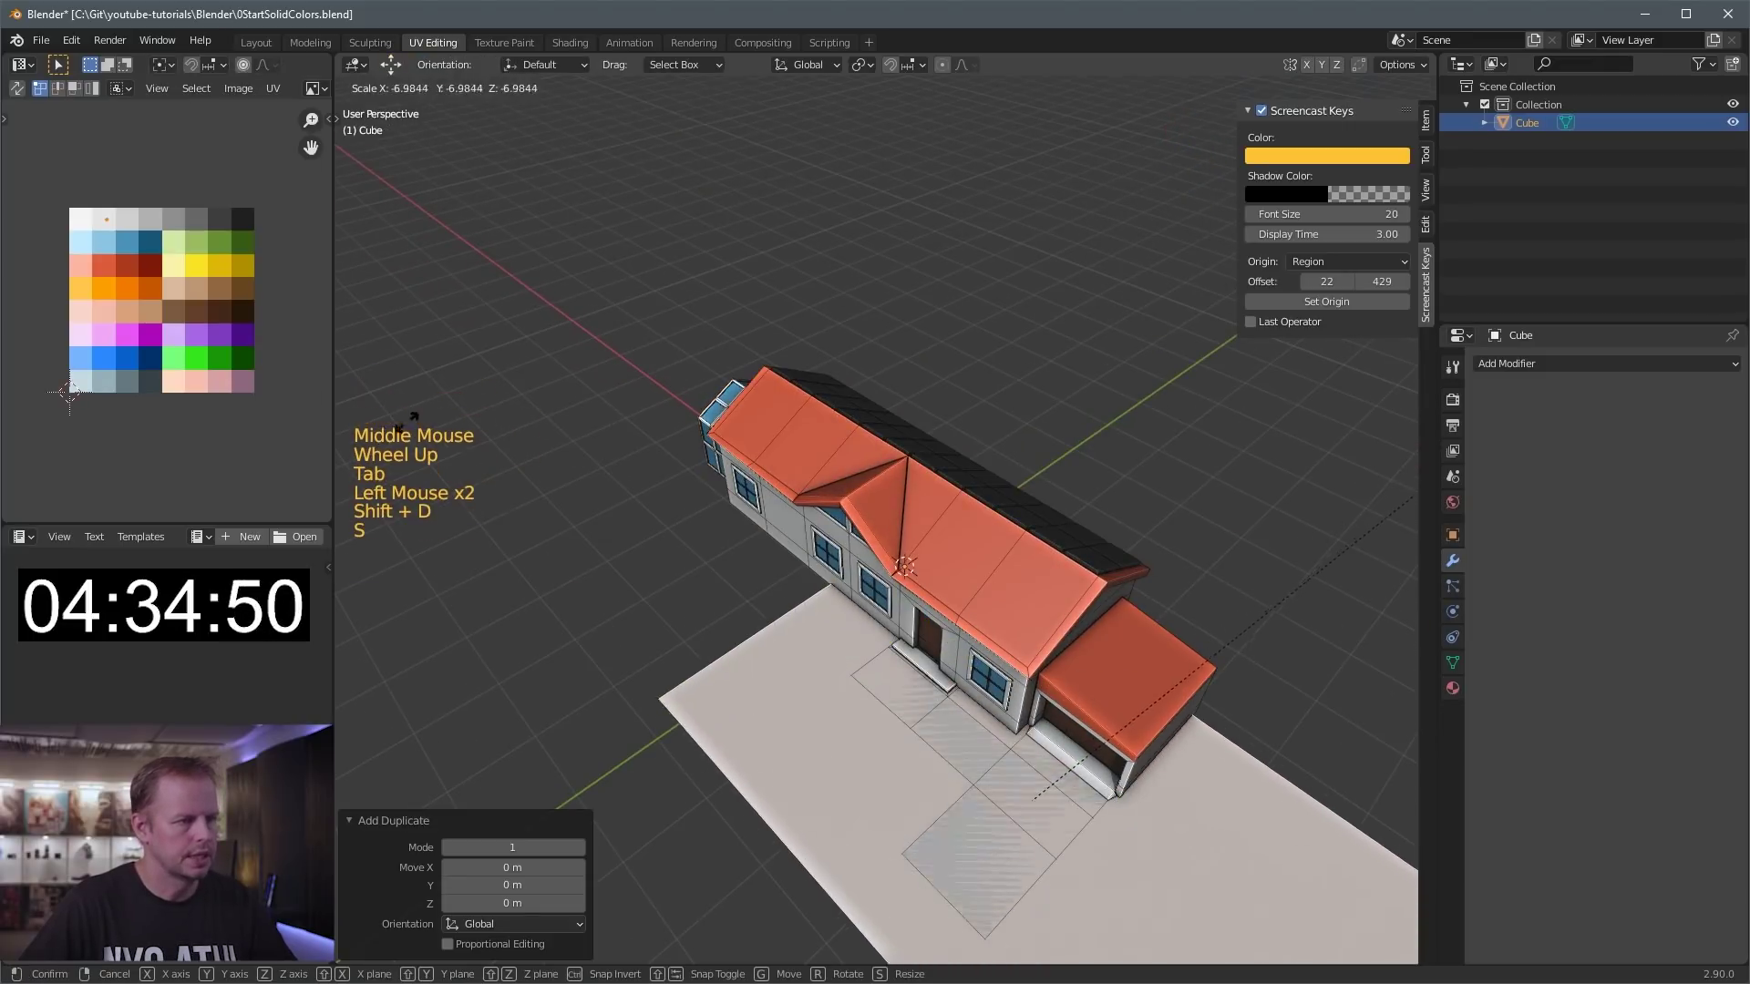
left_click(102, 526)
middle_click_drag(992, 834, 807, 743, "shift")
- Enlarge the ground plane again and shift it about 1.45 m in negative X
key("s")
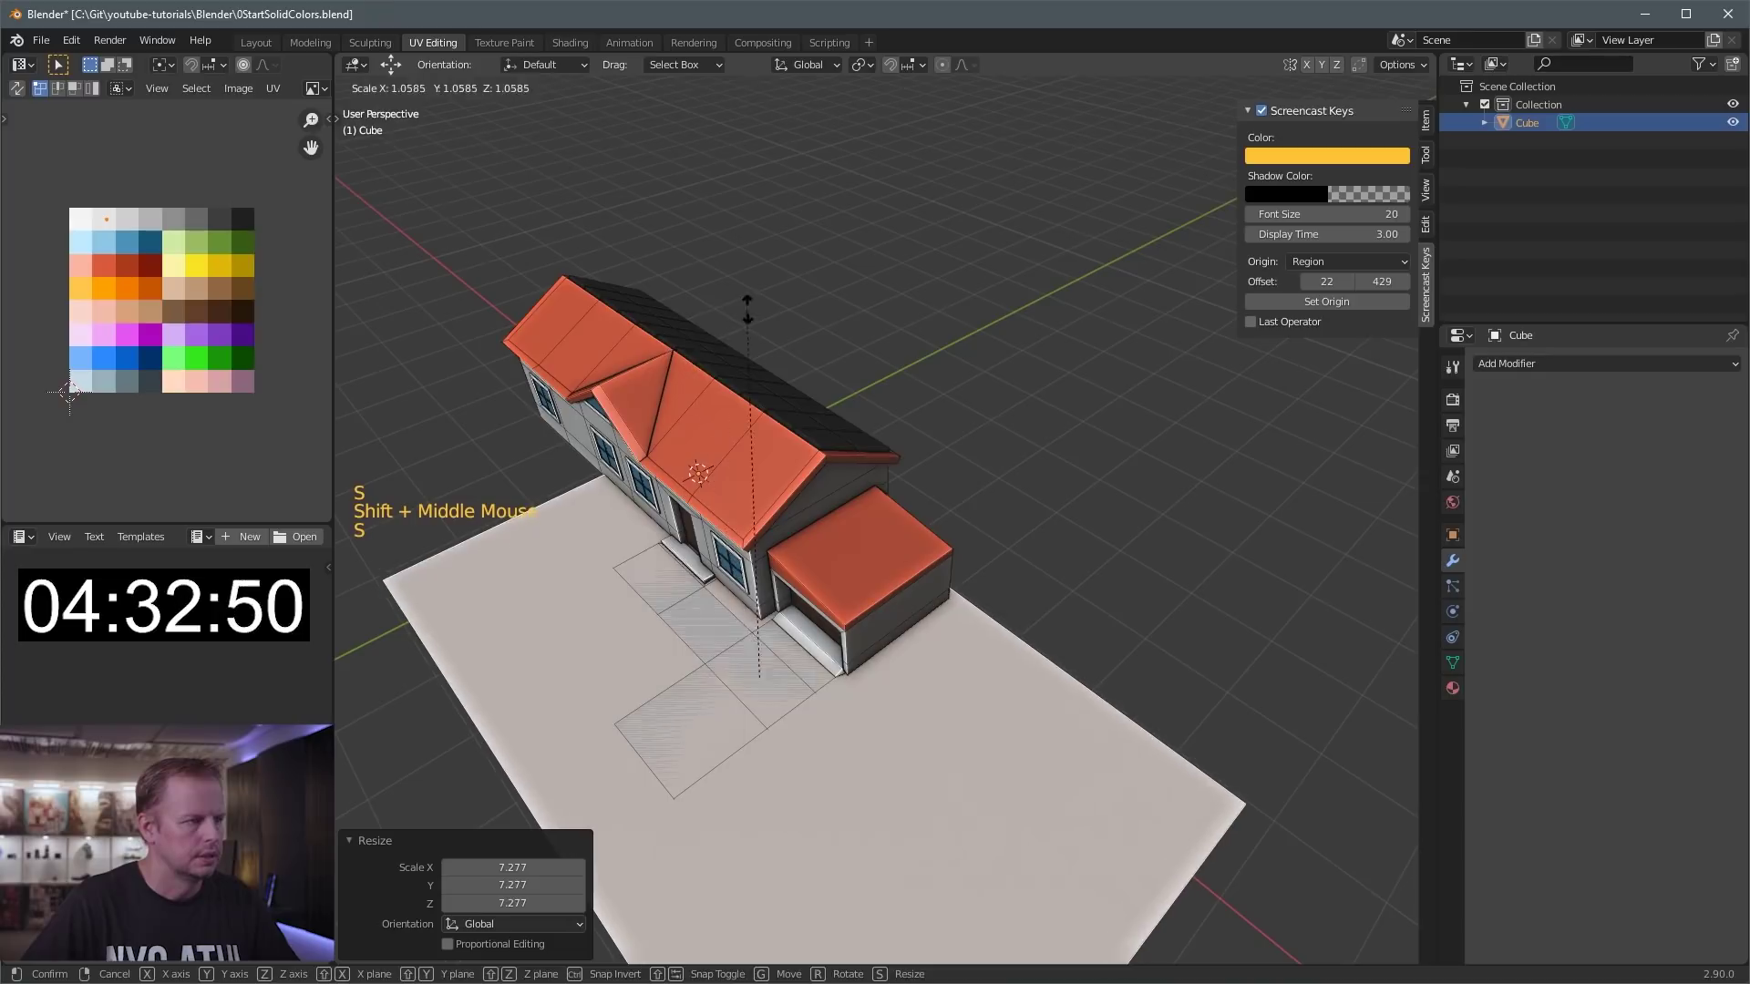
left_click(810, 747)
left_click_drag(805, 727, 729, 641)
- Colour the ground plane green through its UVs and scale it up by about 1.34
key("g")
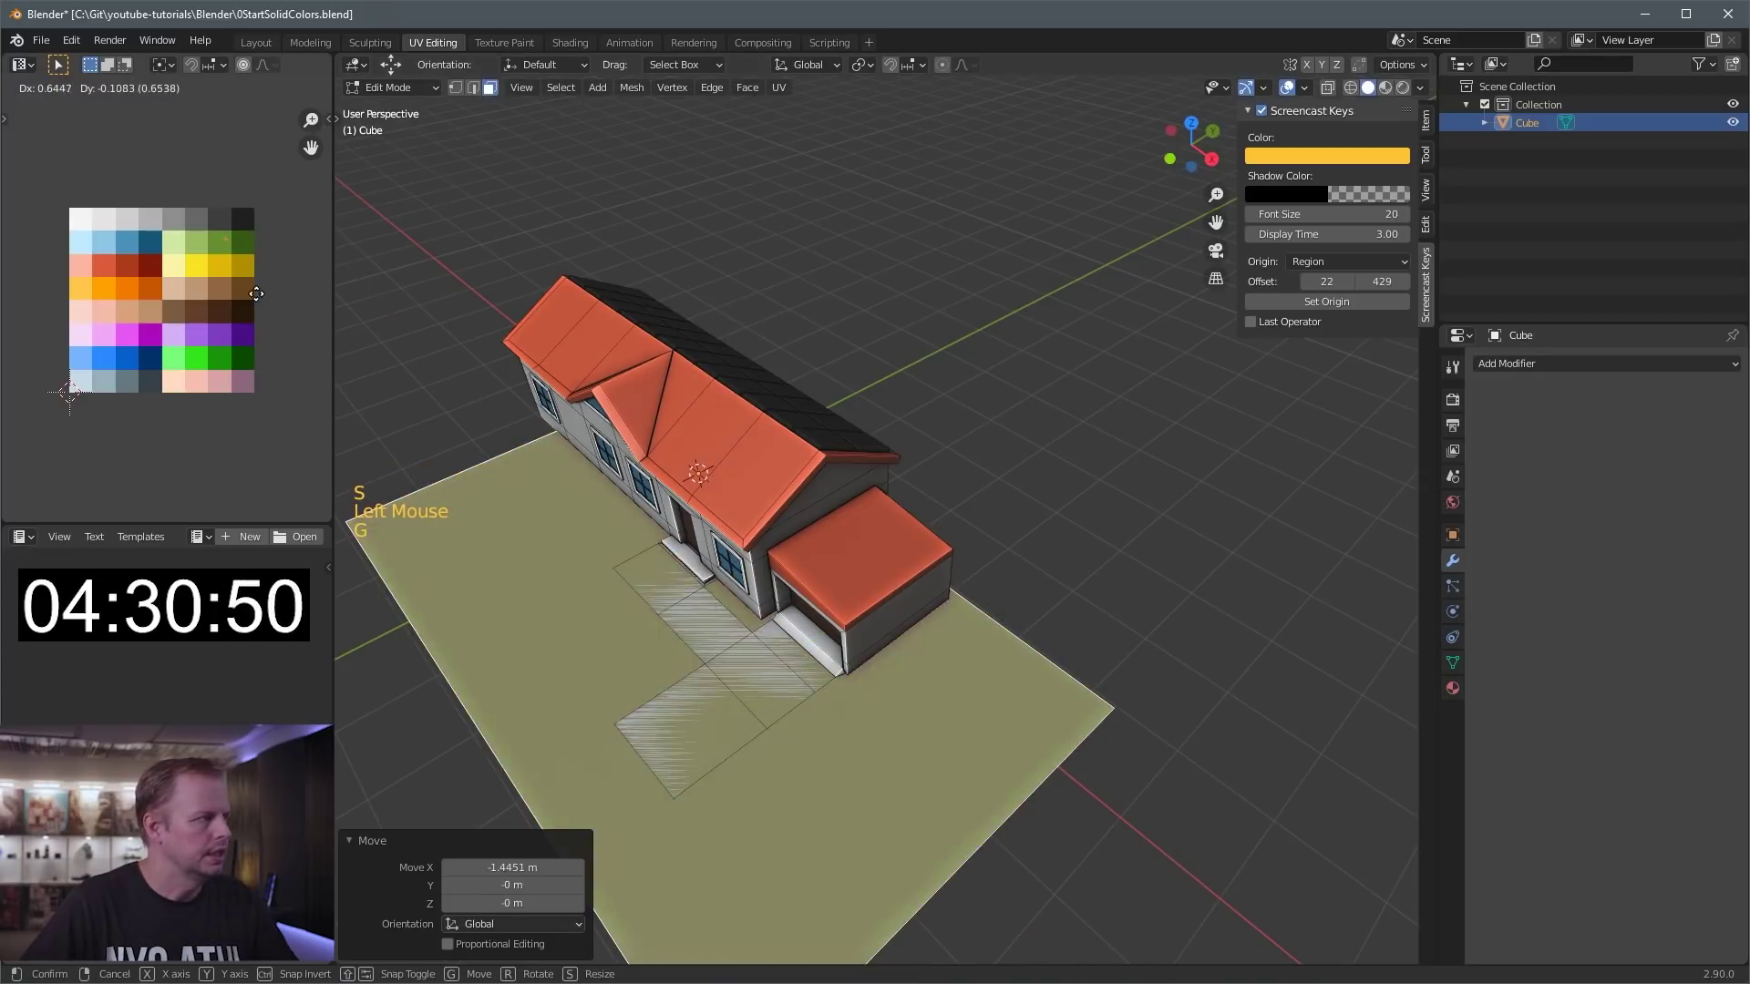
left_click(219, 264)
key("s")
left_click(842, 599)
scroll(637, 617, "up", 2)
- Lower the ground plane about 0.27 m and extrude it about 0.17 m to give the lawn thickness
middle_click_drag(637, 617, 714, 570)
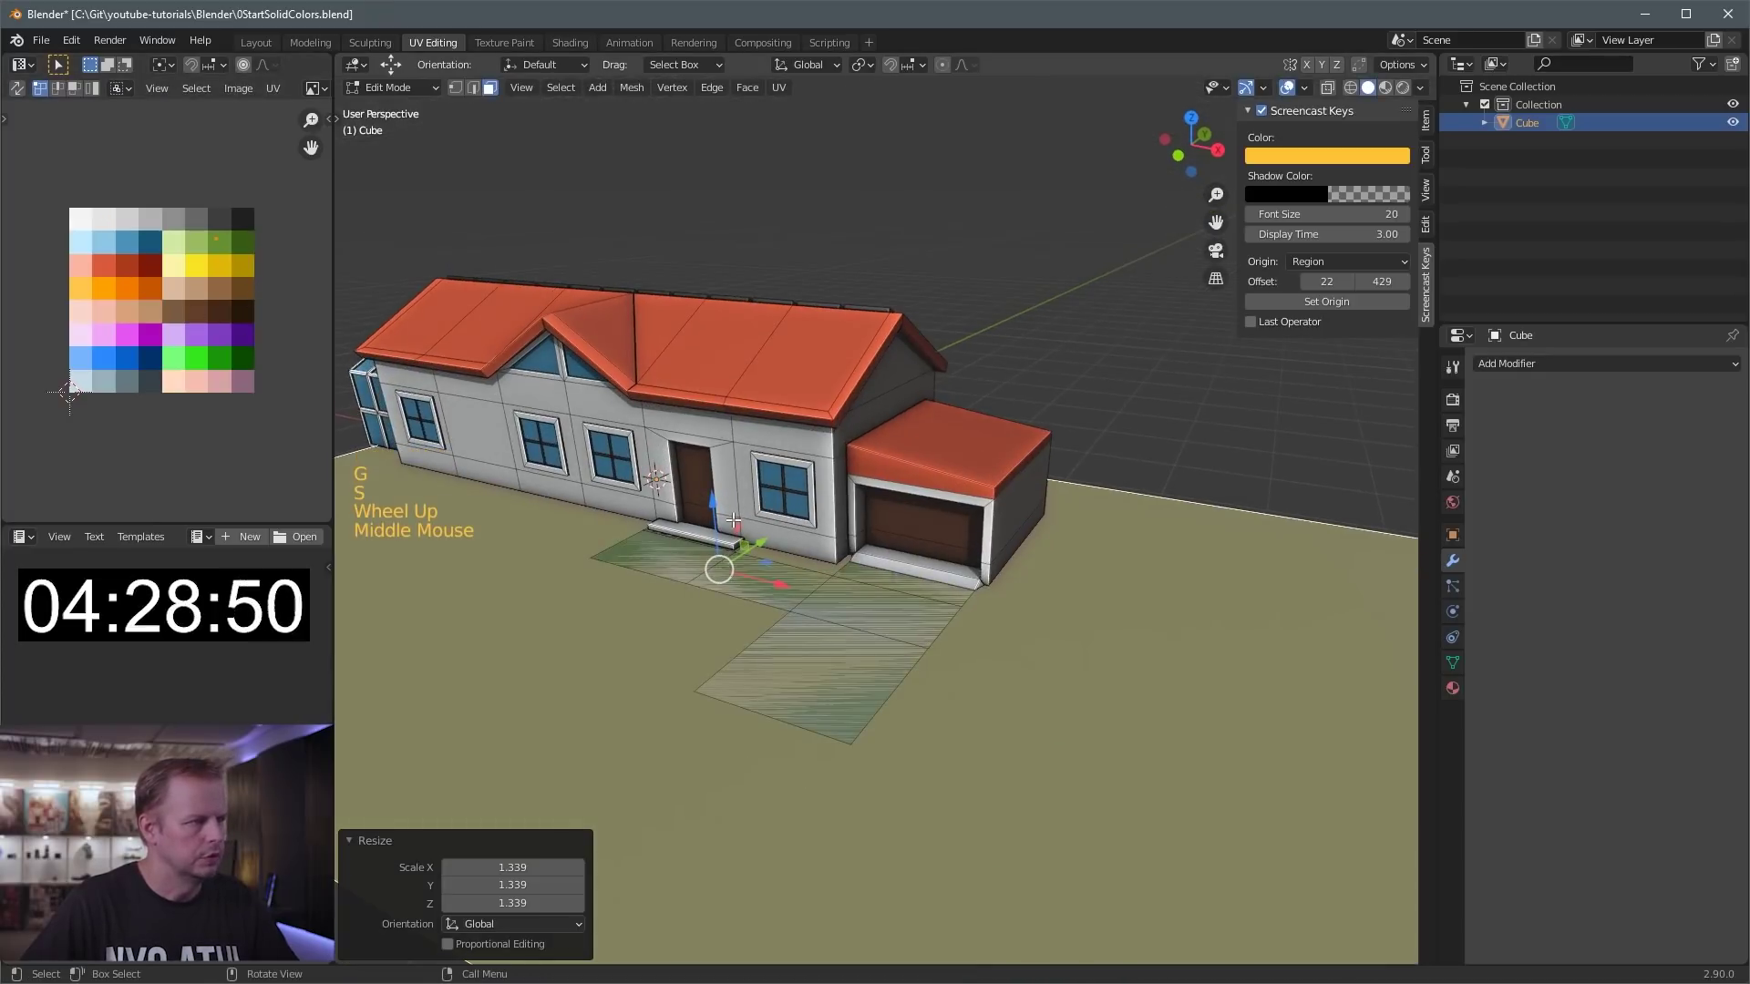
left_click_drag(714, 511, 718, 524)
key("e")
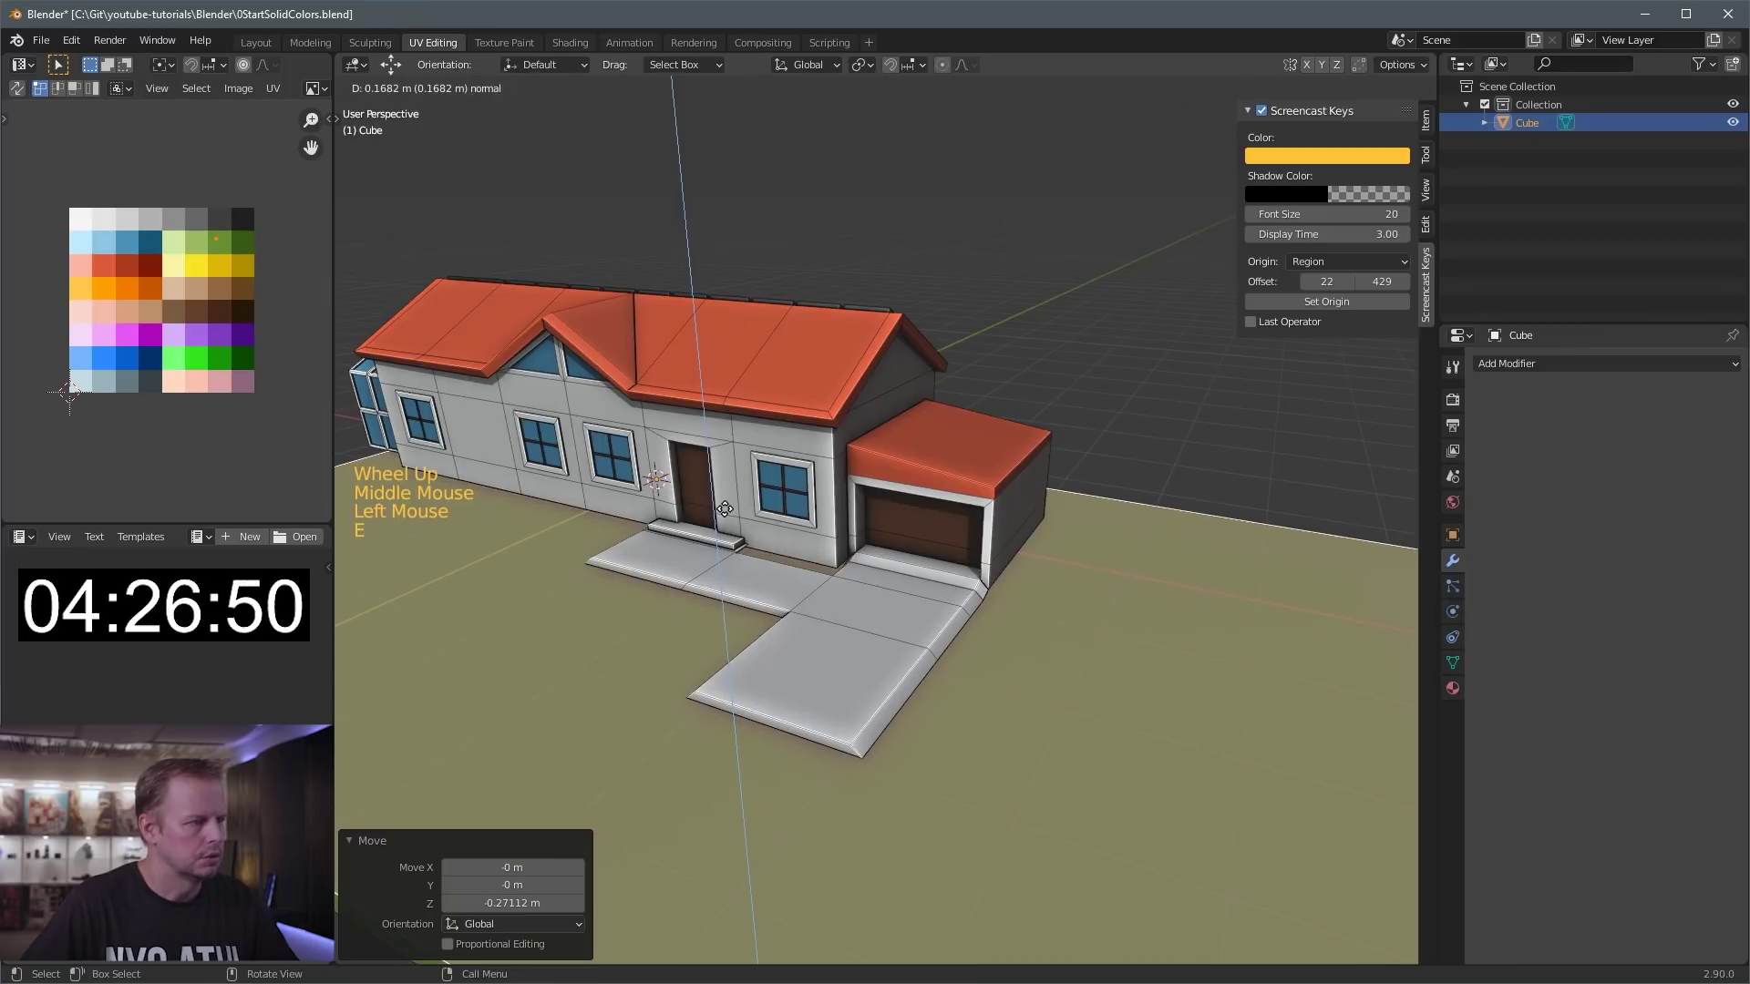
left_click(725, 506)
scroll(810, 566, "down", 3)
- Select the whole linked lawn slab and shift it in negative X under the house
key("l")
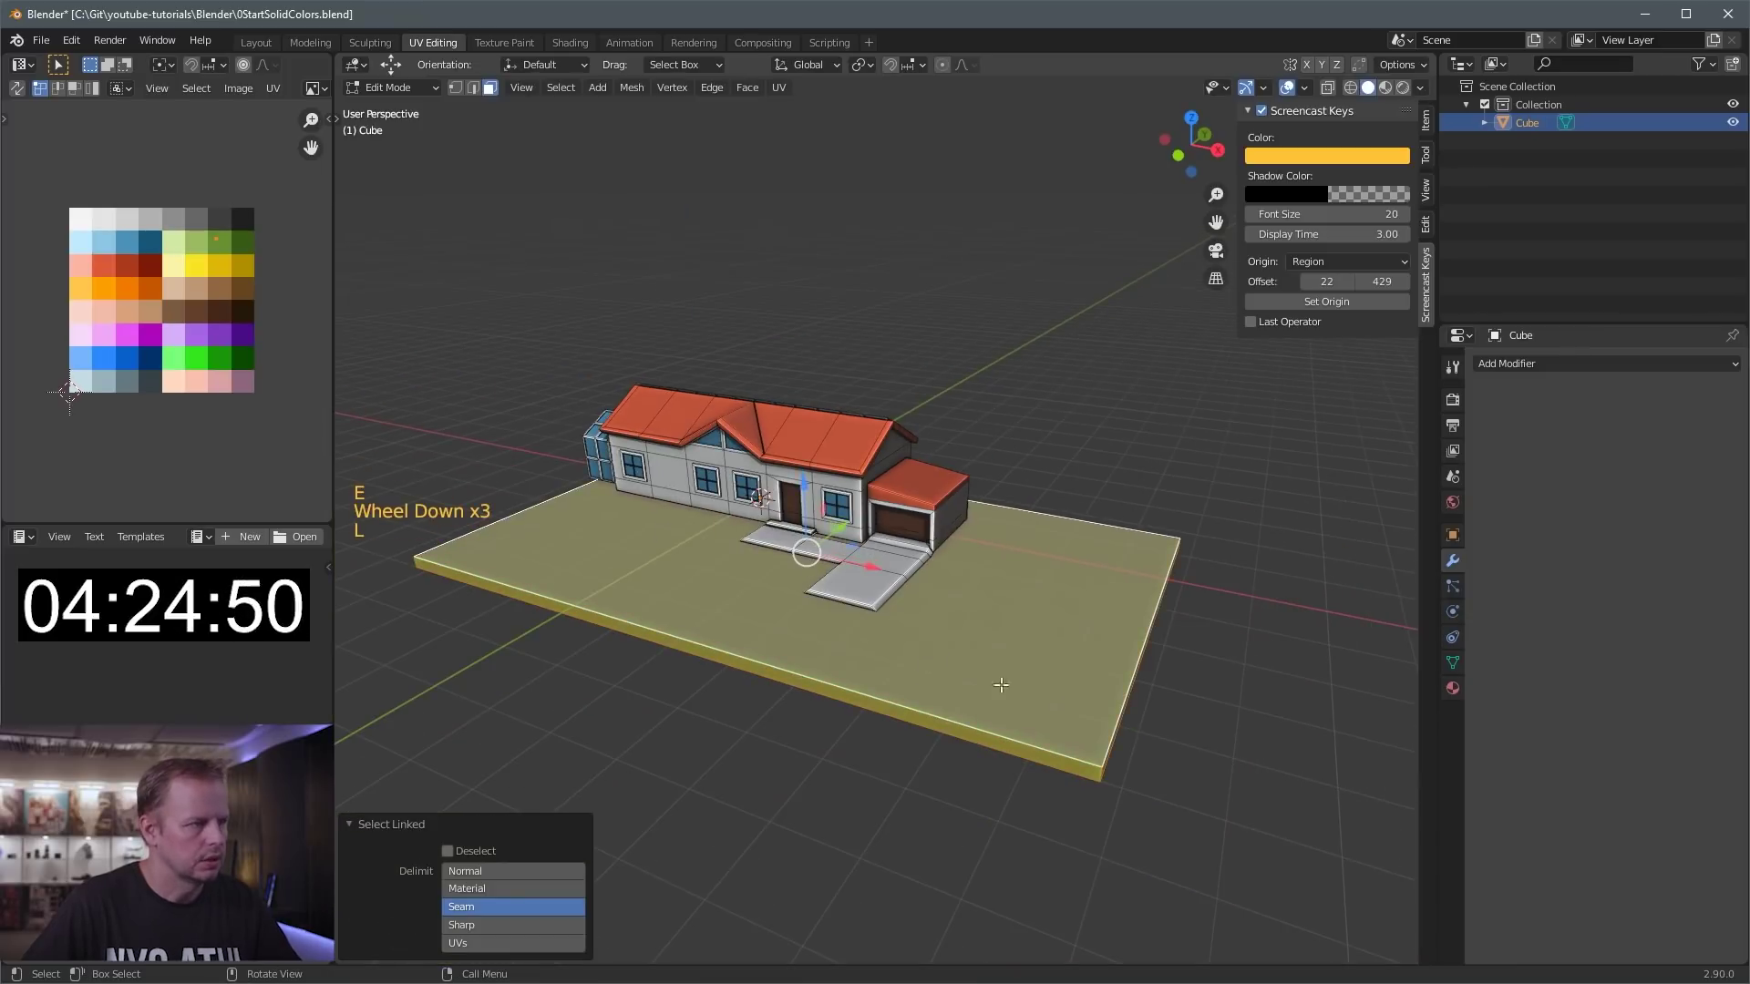
left_click_drag(872, 566, 785, 550)
middle_click_drag(785, 550, 861, 547)
left_click(761, 473)
scroll(761, 473, "up", 2)
- Duplicate the middle top face of the path and move the copy about 3 m in negative X
key("Tab")
scroll(686, 597, "up", 1, "shift")
left_click(906, 512)
key("Tab")
left_click(1112, 533)
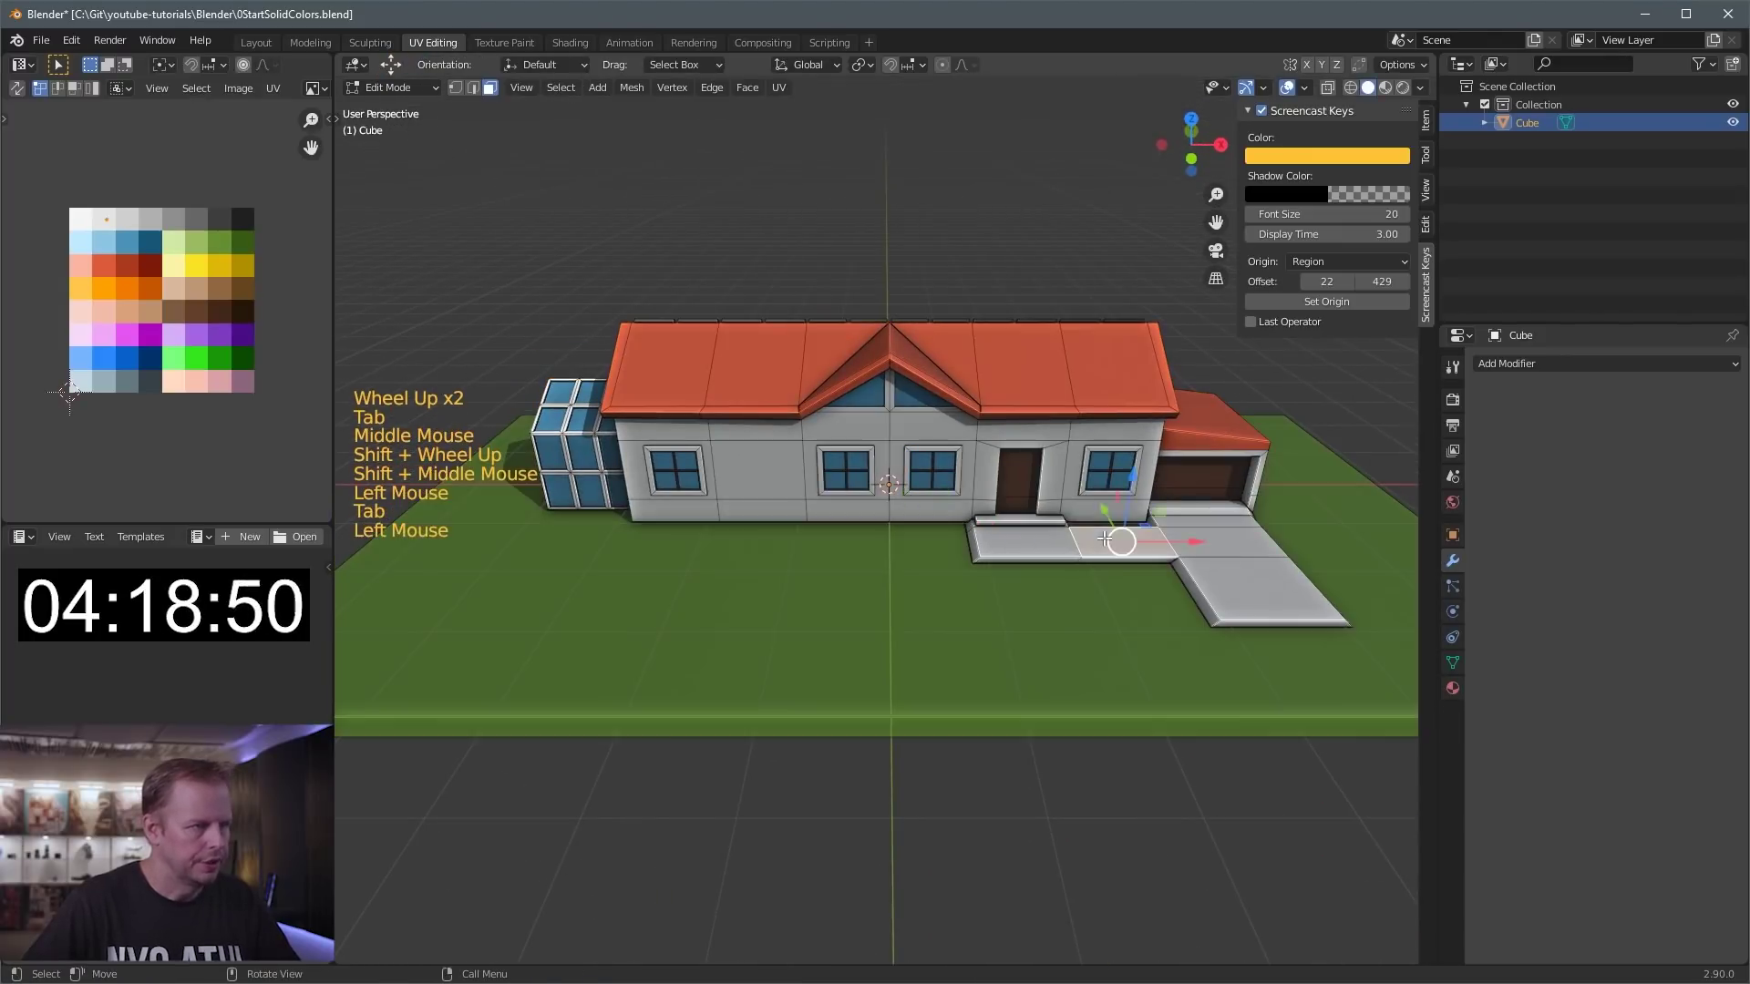
key("shift+d")
left_click(948, 560)
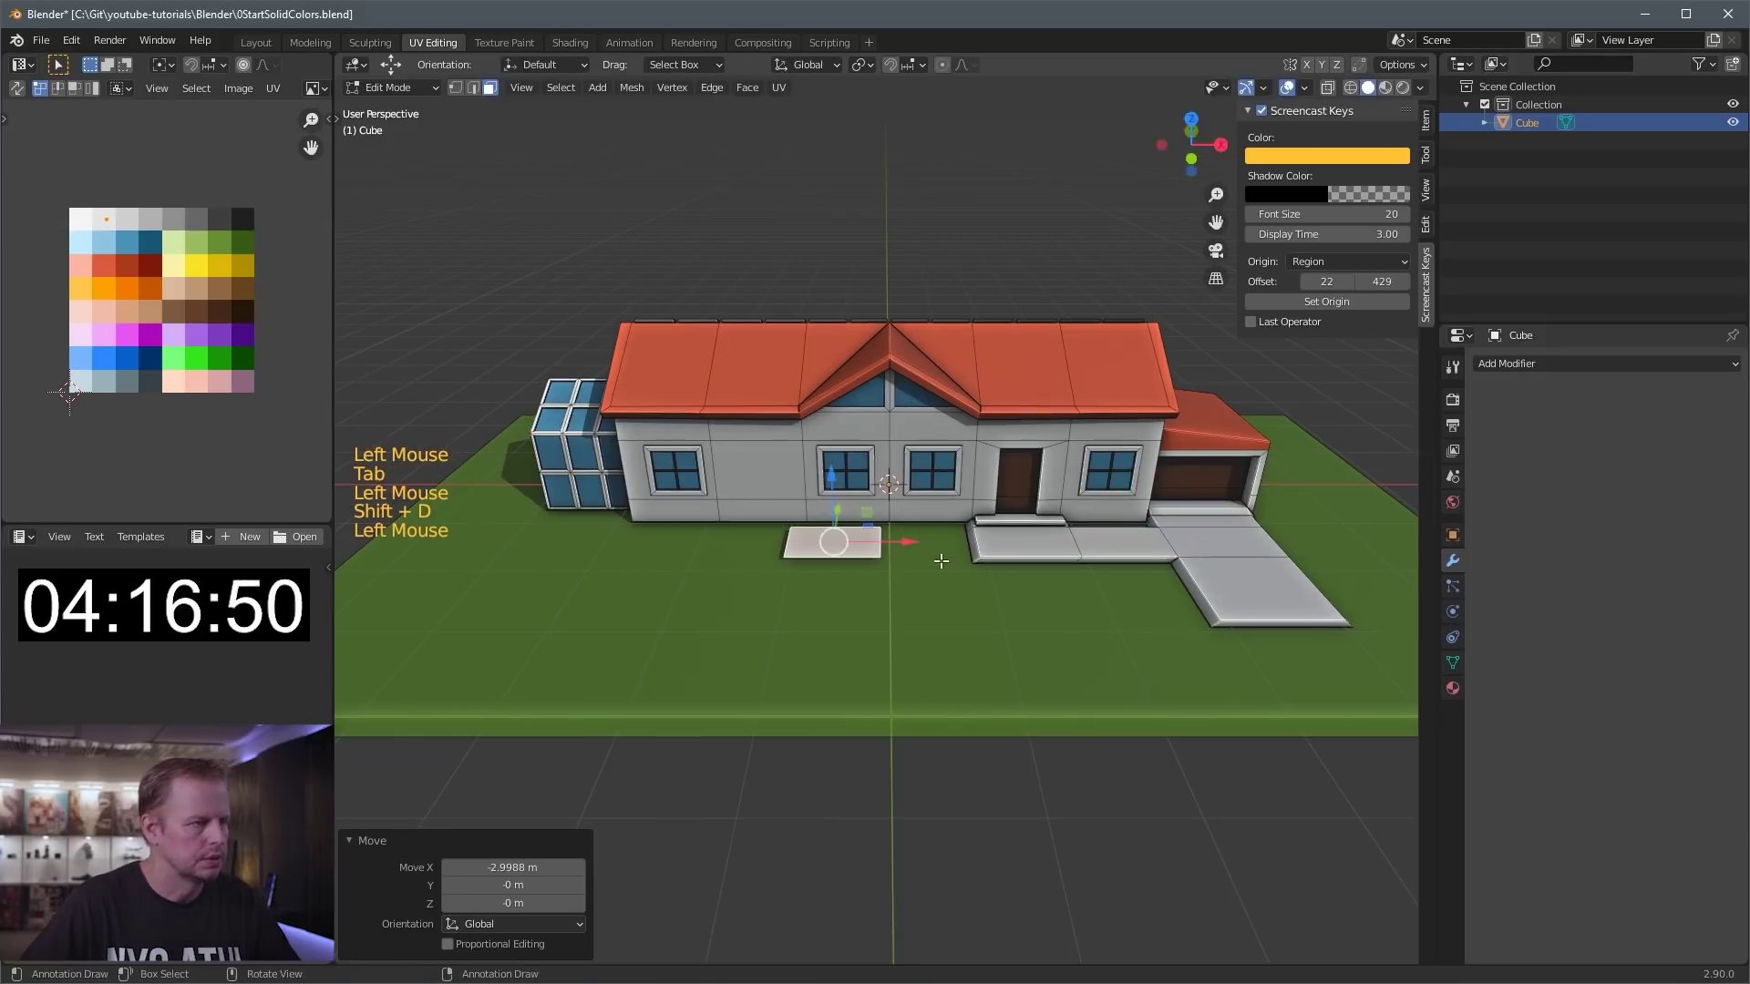
- Stretch the copied face to about 3.3 times along X and shift it about 0.43 m in negative X
key("s")
key("y")
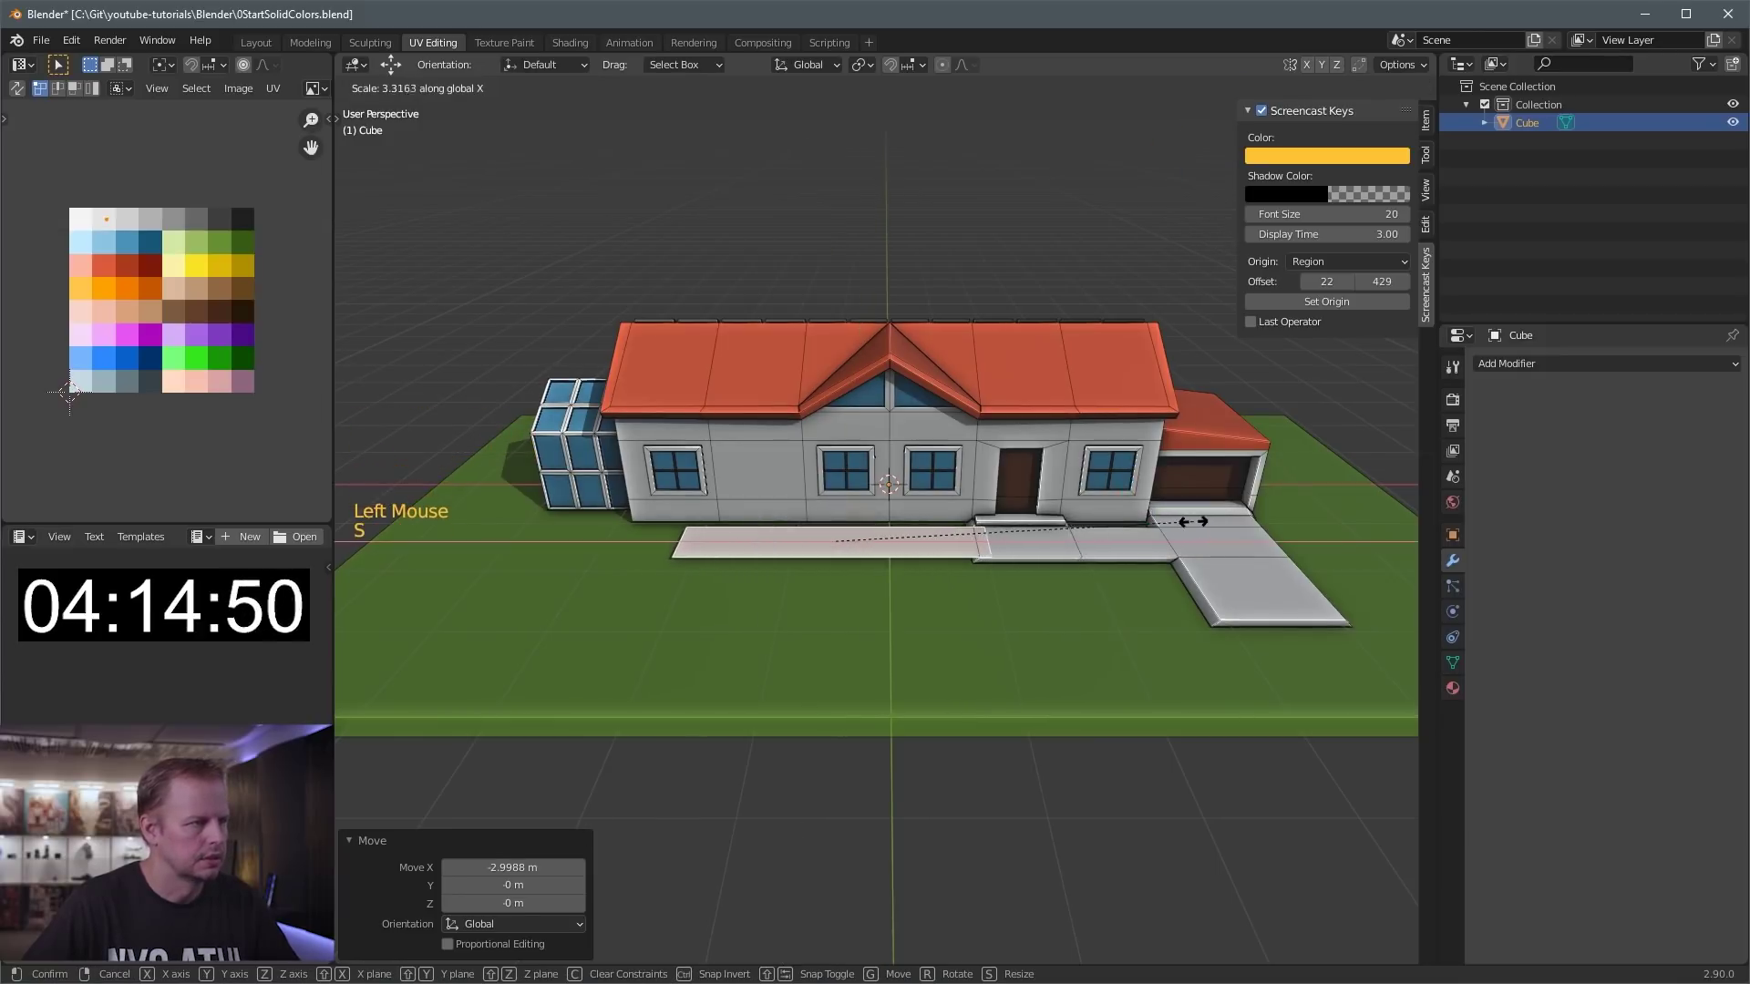
left_click(1198, 522)
left_click_drag(889, 548, 841, 547)
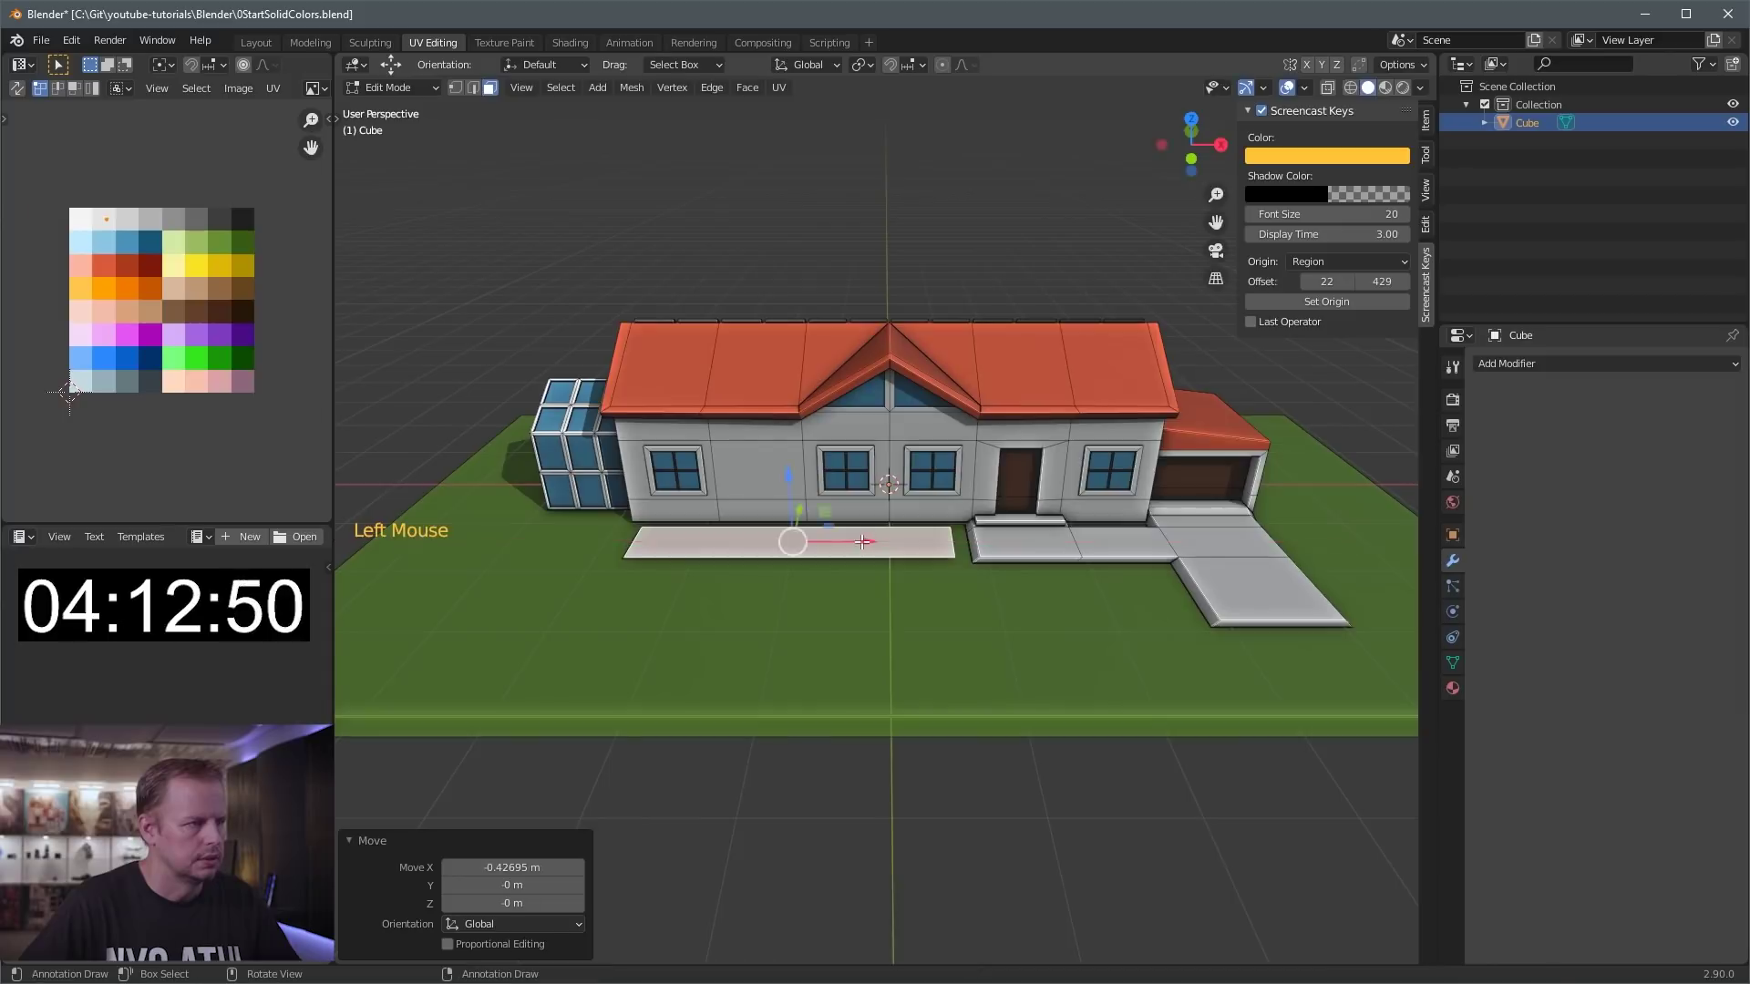
- Lower the stretched face about 0.07 m and extrude it about 0.125 m upward as a planter base
scroll(707, 530, "up", 2)
key("e")
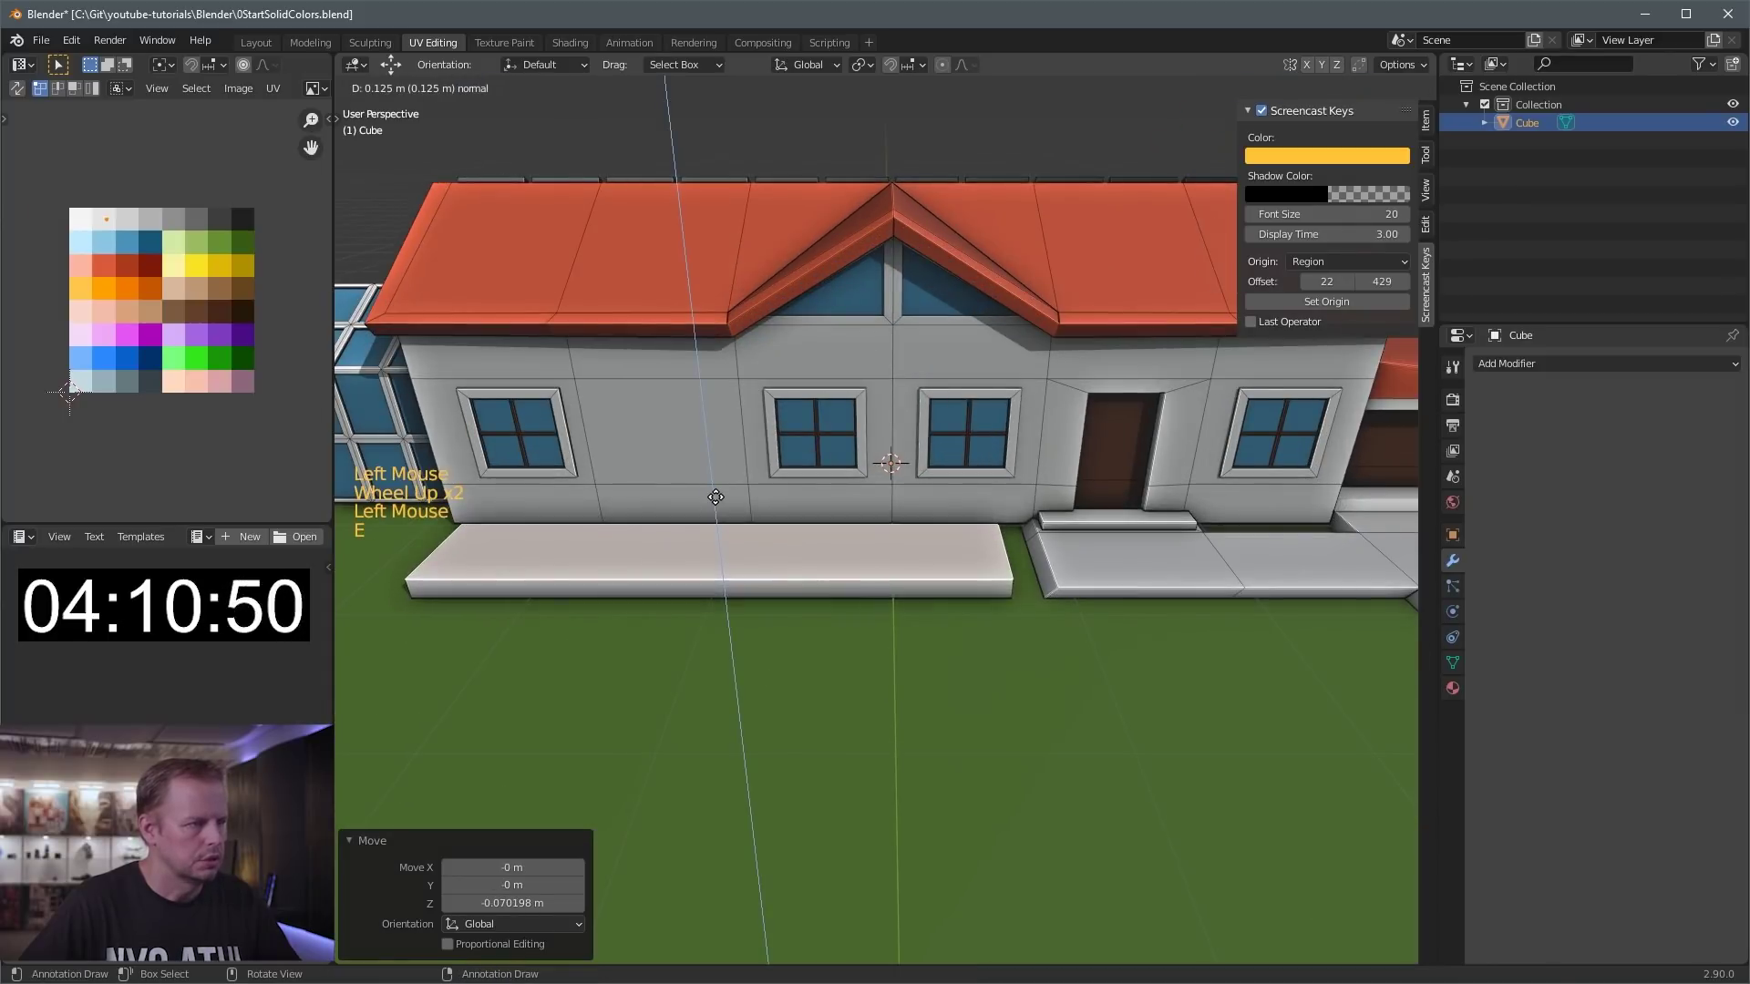
left_click(716, 500)
- Inset the planter's top face about 0.104 m and extrude it about 0.03 m downward
key("i")
left_click(1017, 488)
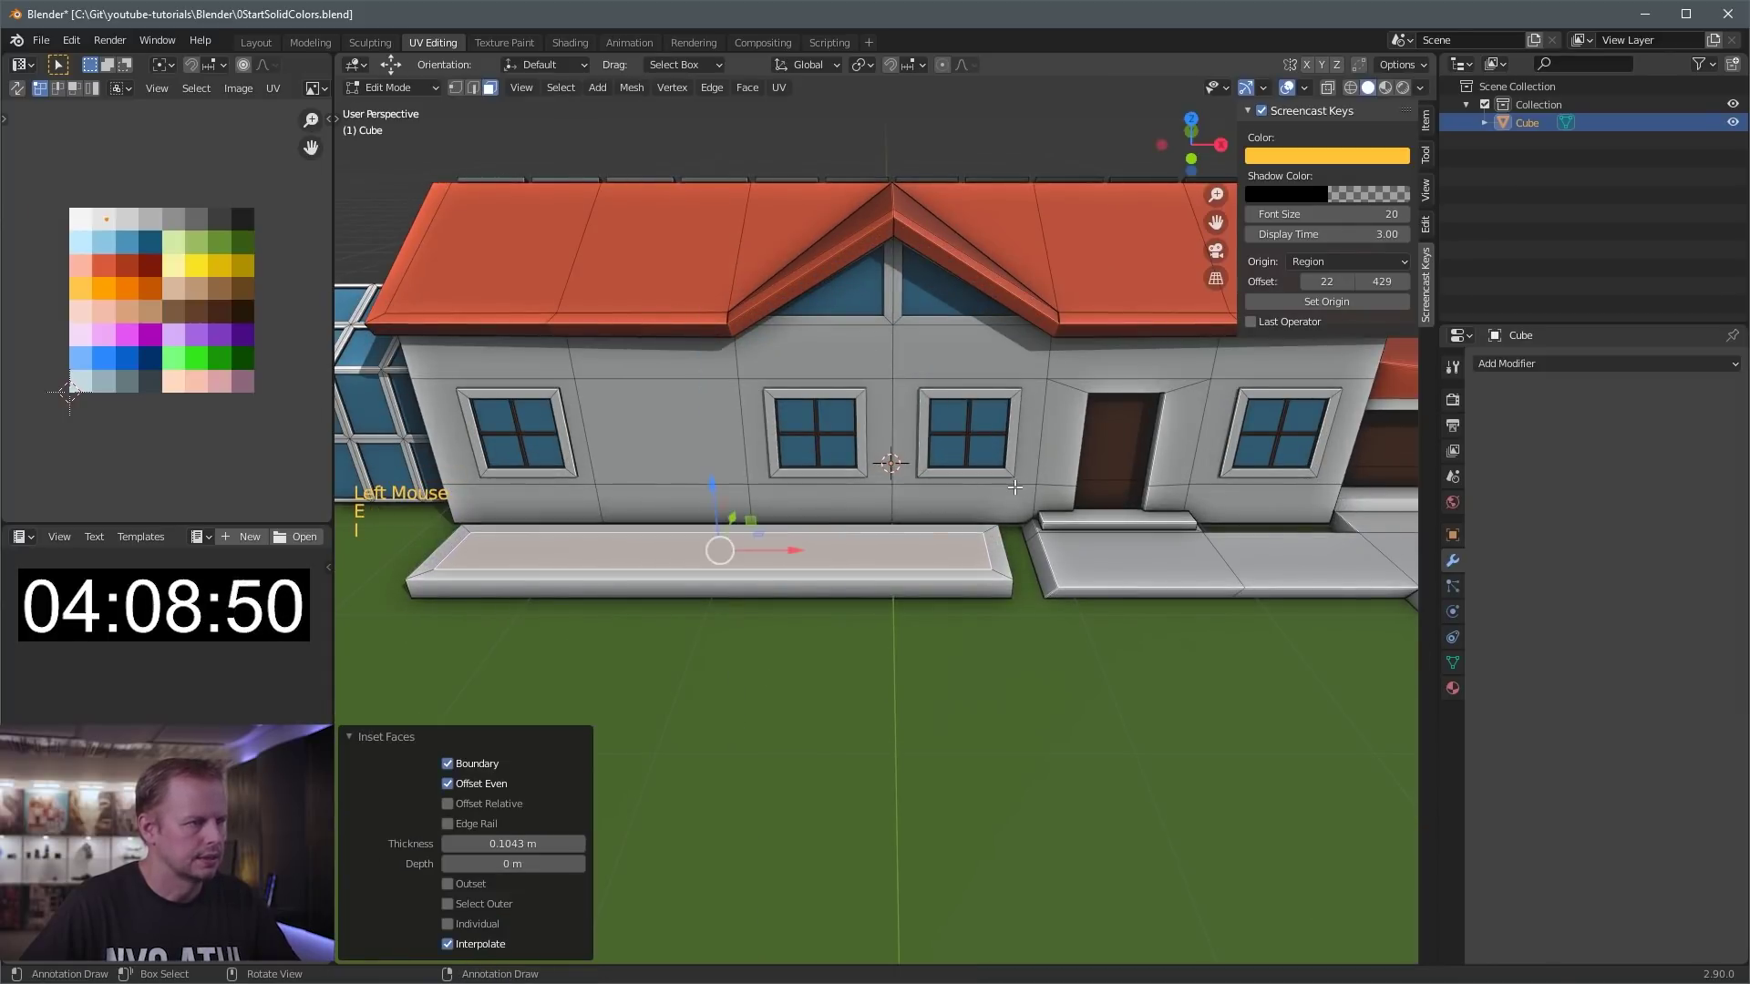
key("e")
left_click(1013, 491)
- Colour the sunken planter face brown through its UVs and inset it about 0.038 m
key("g")
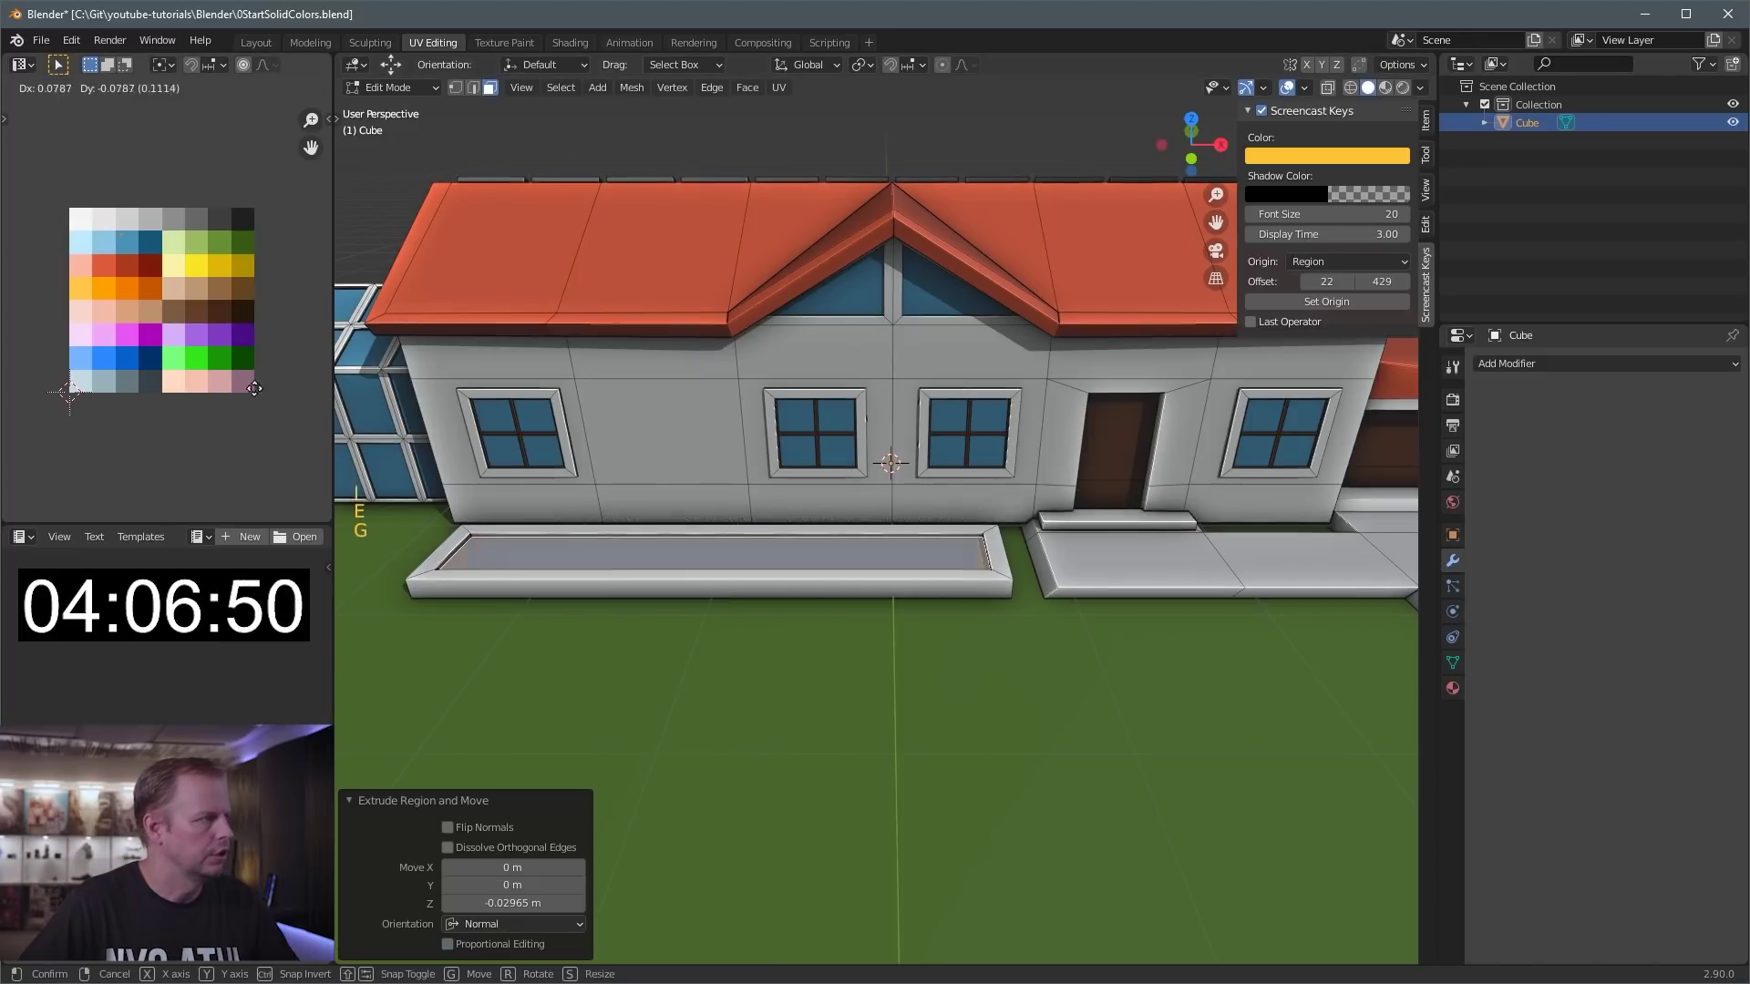
left_click(283, 453)
key("i")
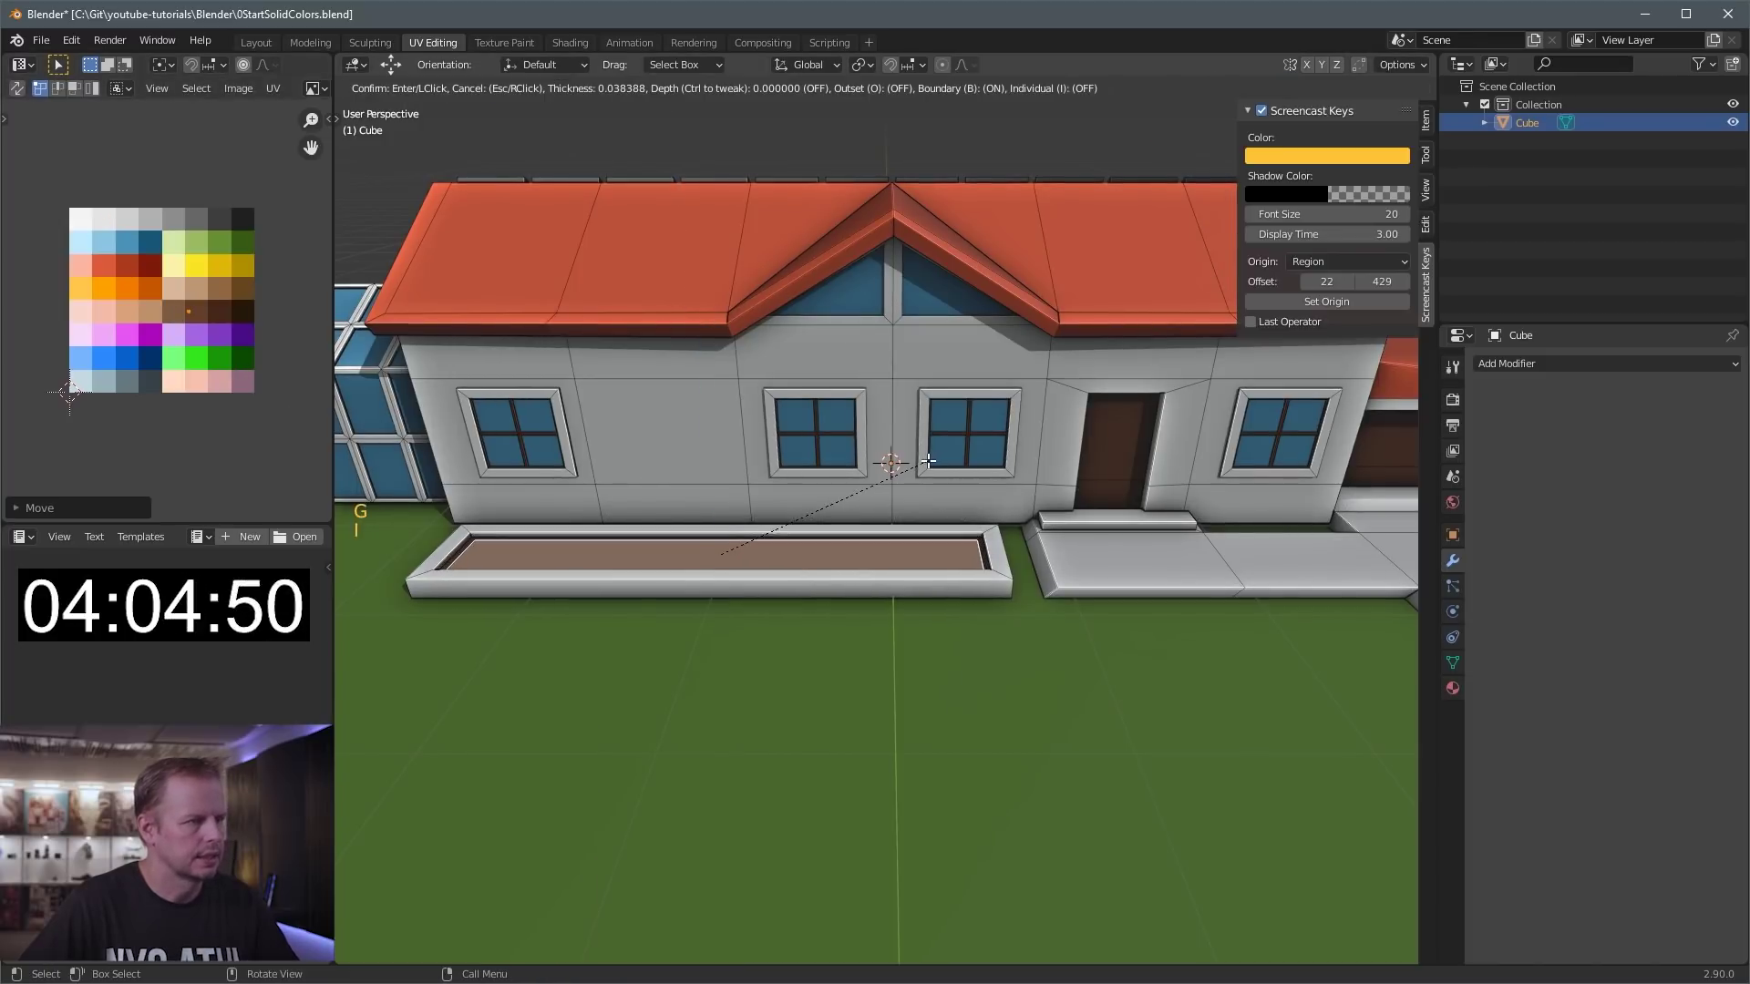
left_click(928, 462)
- Extrude the inner planter face about 0.21 m upward as a hedge and colour its top and sides light green
key("e")
left_click(933, 430)
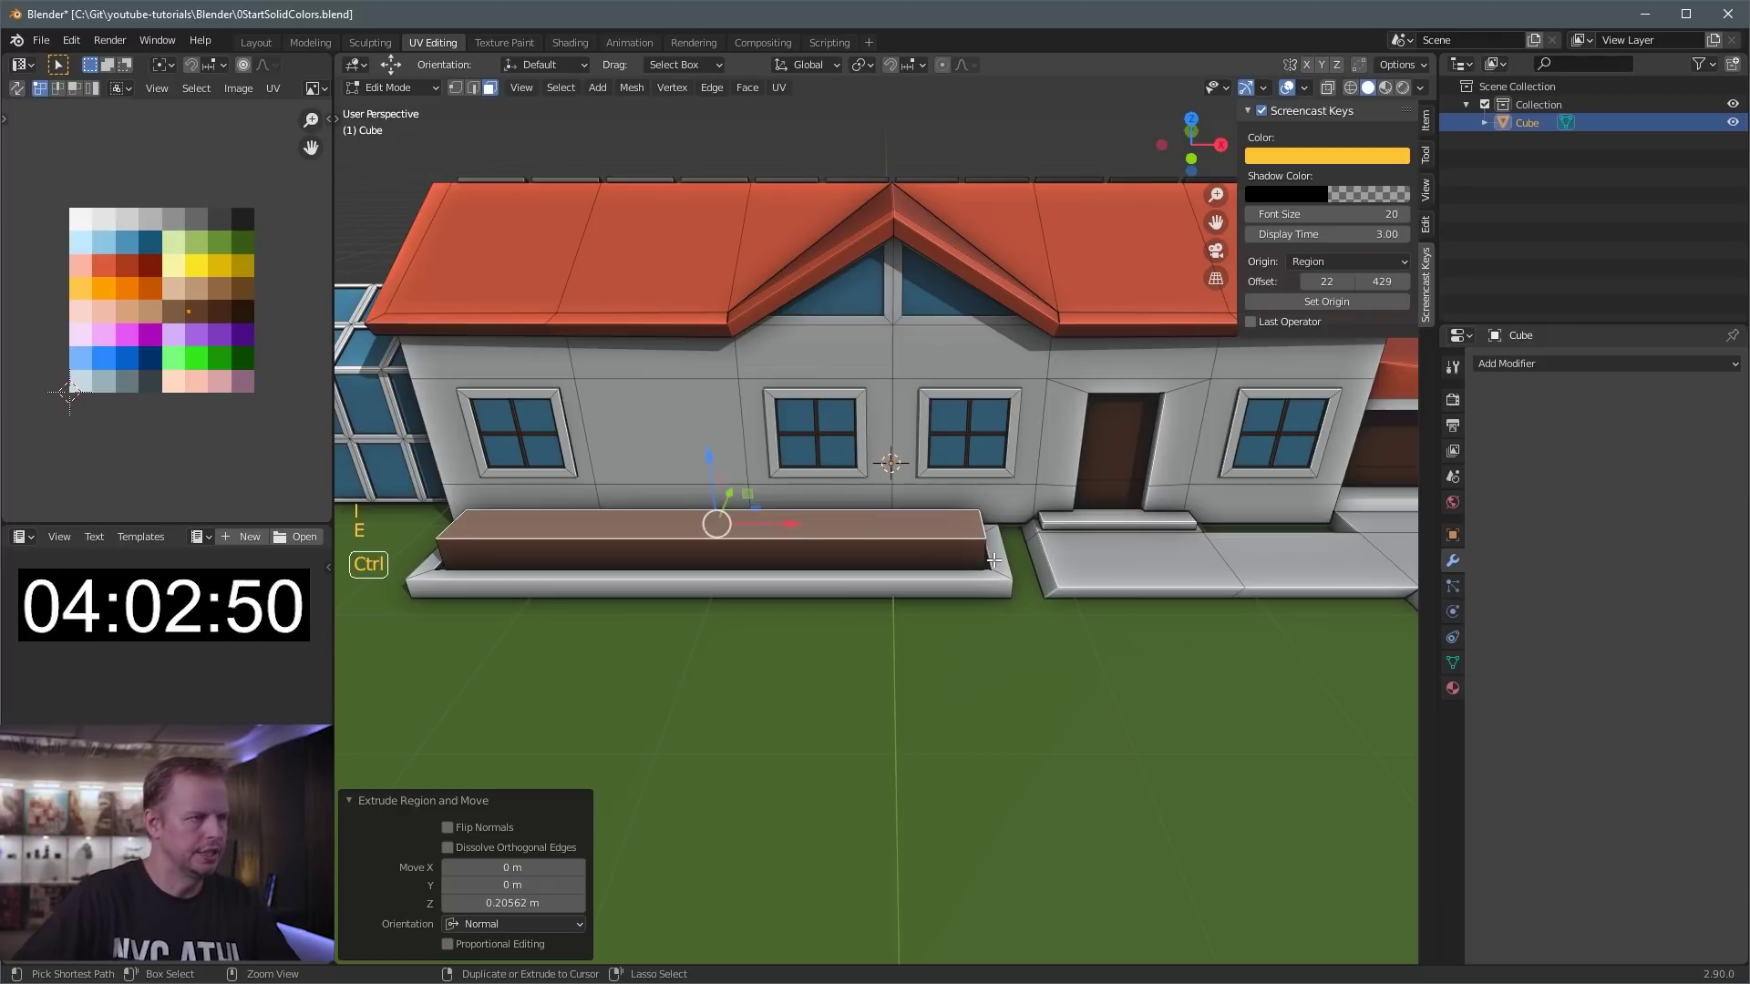
key("ctrl+KP_Add")
key("g")
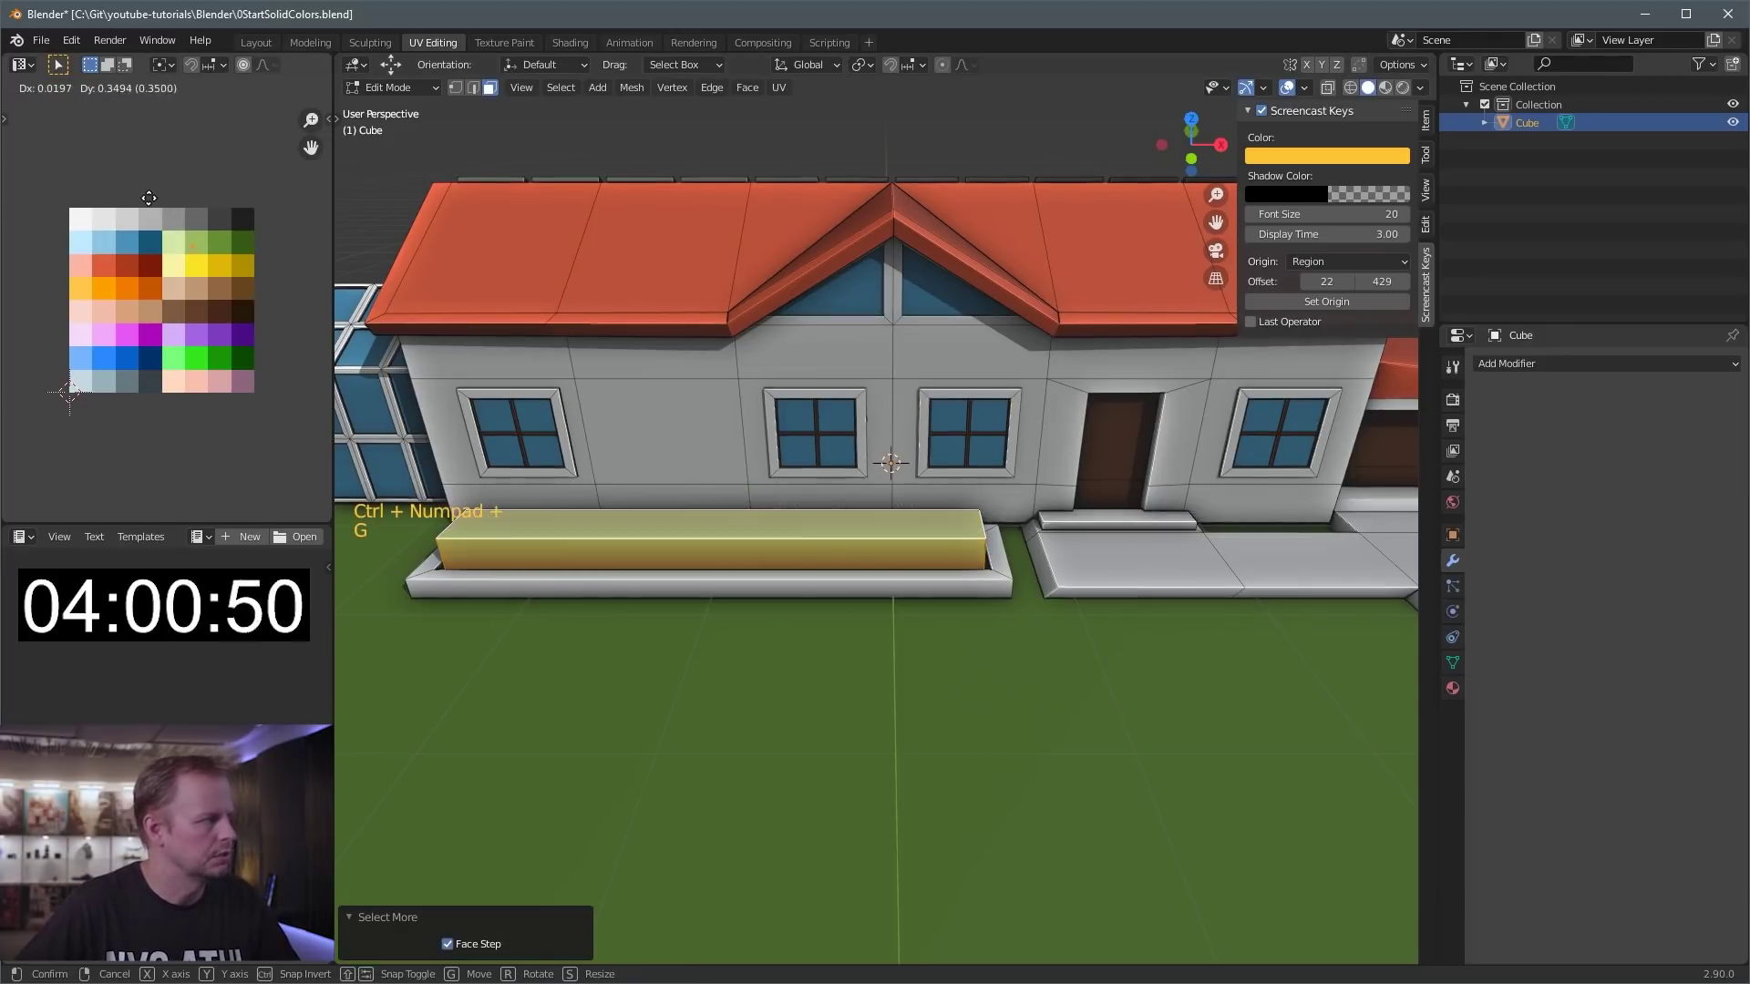
left_click(148, 197)
- Move the lawn slab's front side face about 1.14 m toward the house so it meets the driveway's end
scroll(911, 486, "down", 3)
key("Tab")
middle_click_drag(984, 546, 1075, 583)
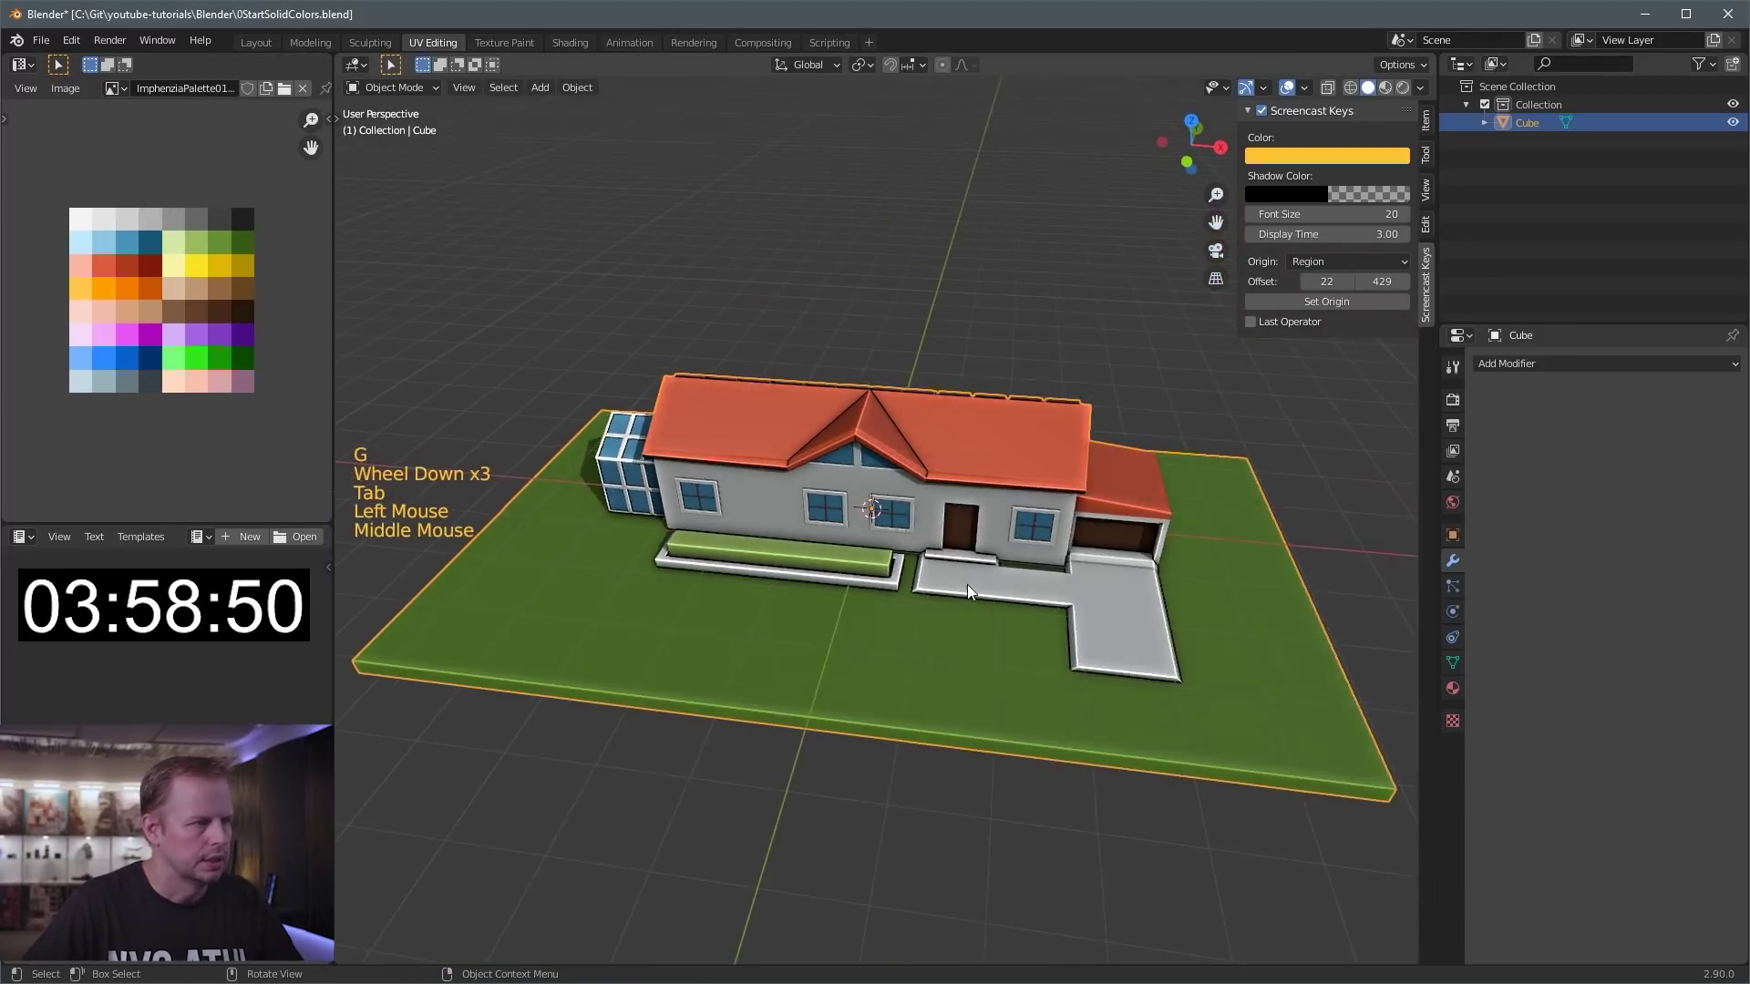
scroll(1164, 614, "up", 2)
scroll(1130, 617, "down", 2)
key("Tab")
scroll(1221, 721, "up", 1)
middle_click_drag(1221, 721, 1167, 715)
left_click(1162, 727)
left_click(1045, 835)
left_click(989, 821)
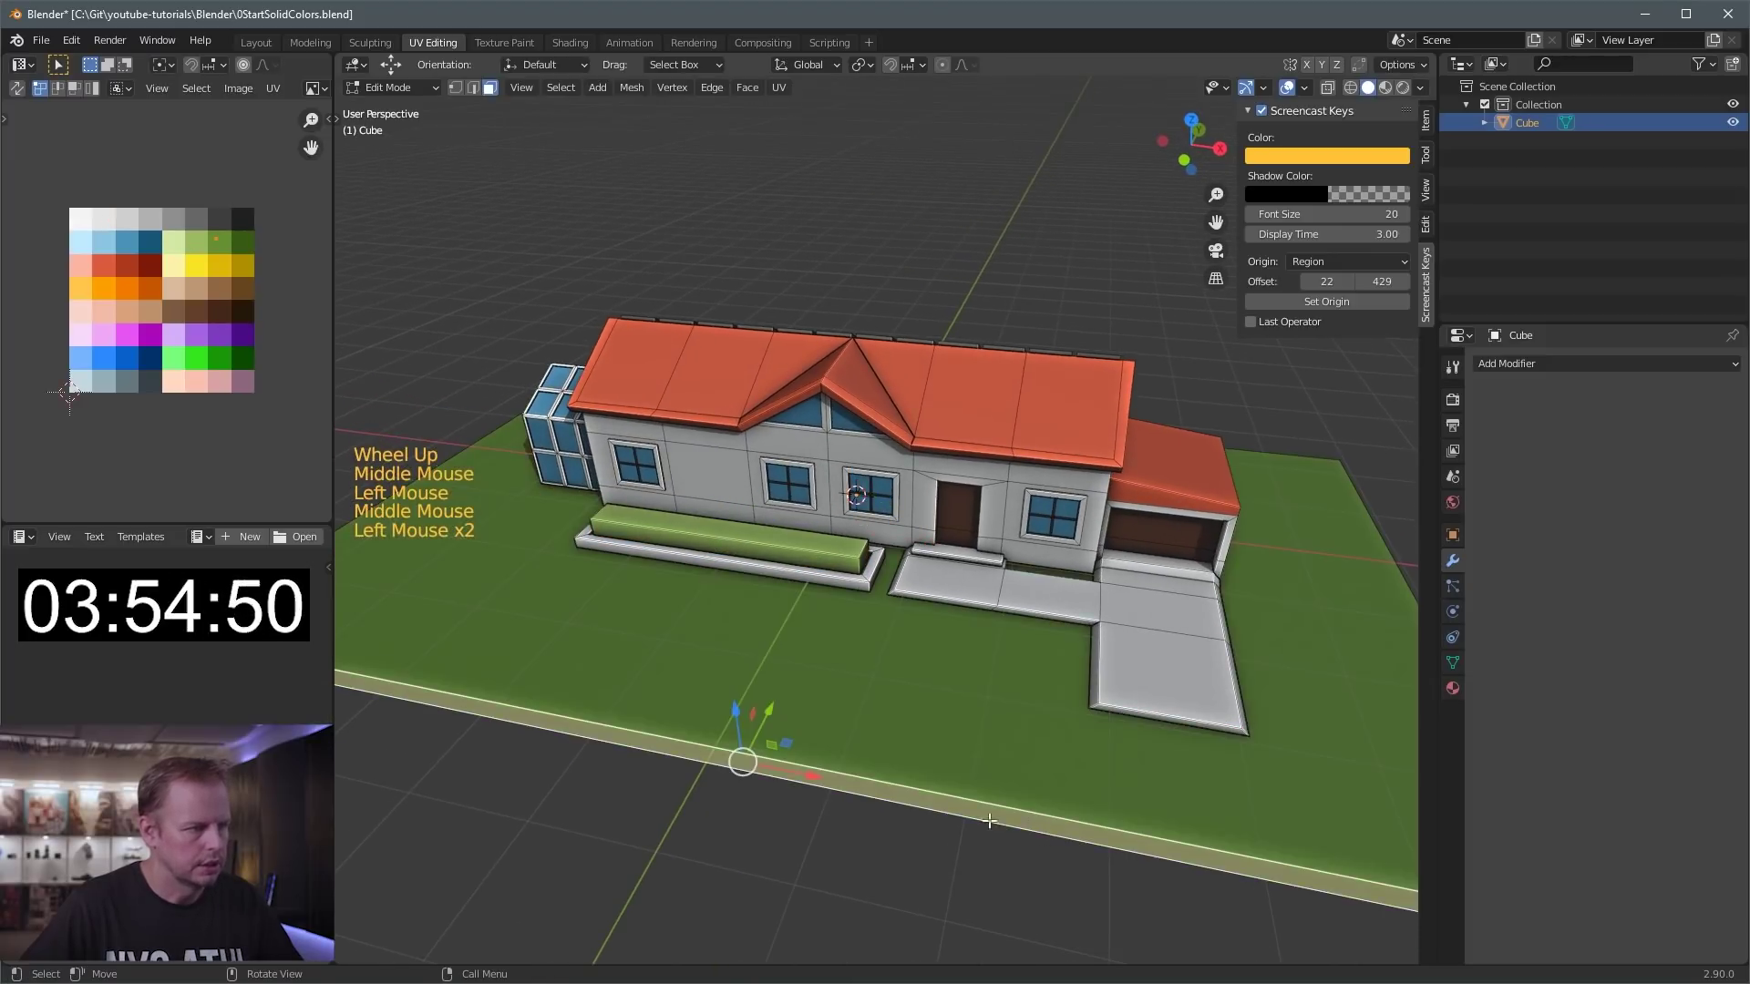
left_click_drag(764, 718, 811, 608)
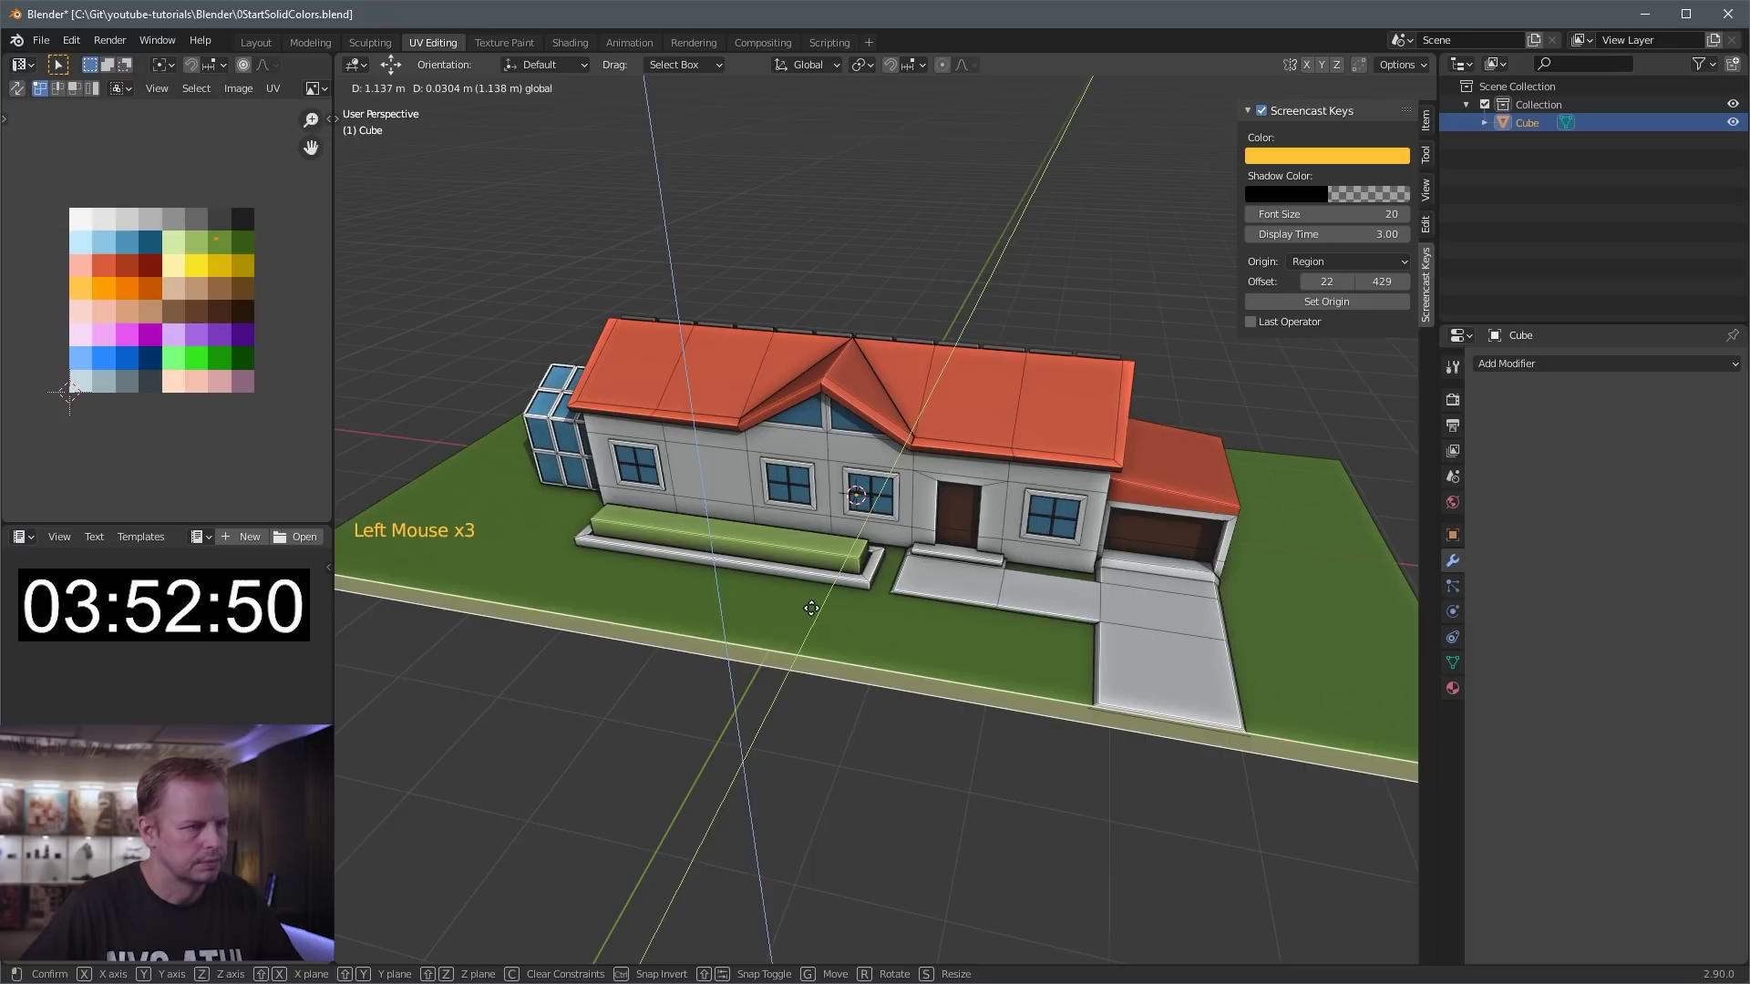
left_click(811, 607)
- Select the face loop around the edge of the main roof and inset it about 0.018 m
scroll(1012, 692, "down", 2)
middle_click_drag(1011, 691, 1121, 631)
scroll(814, 724, "up", 2)
scroll(814, 725, "down", 1)
scroll(981, 636, "up", 3)
key("3")
key("a")
key("a")
key("a")
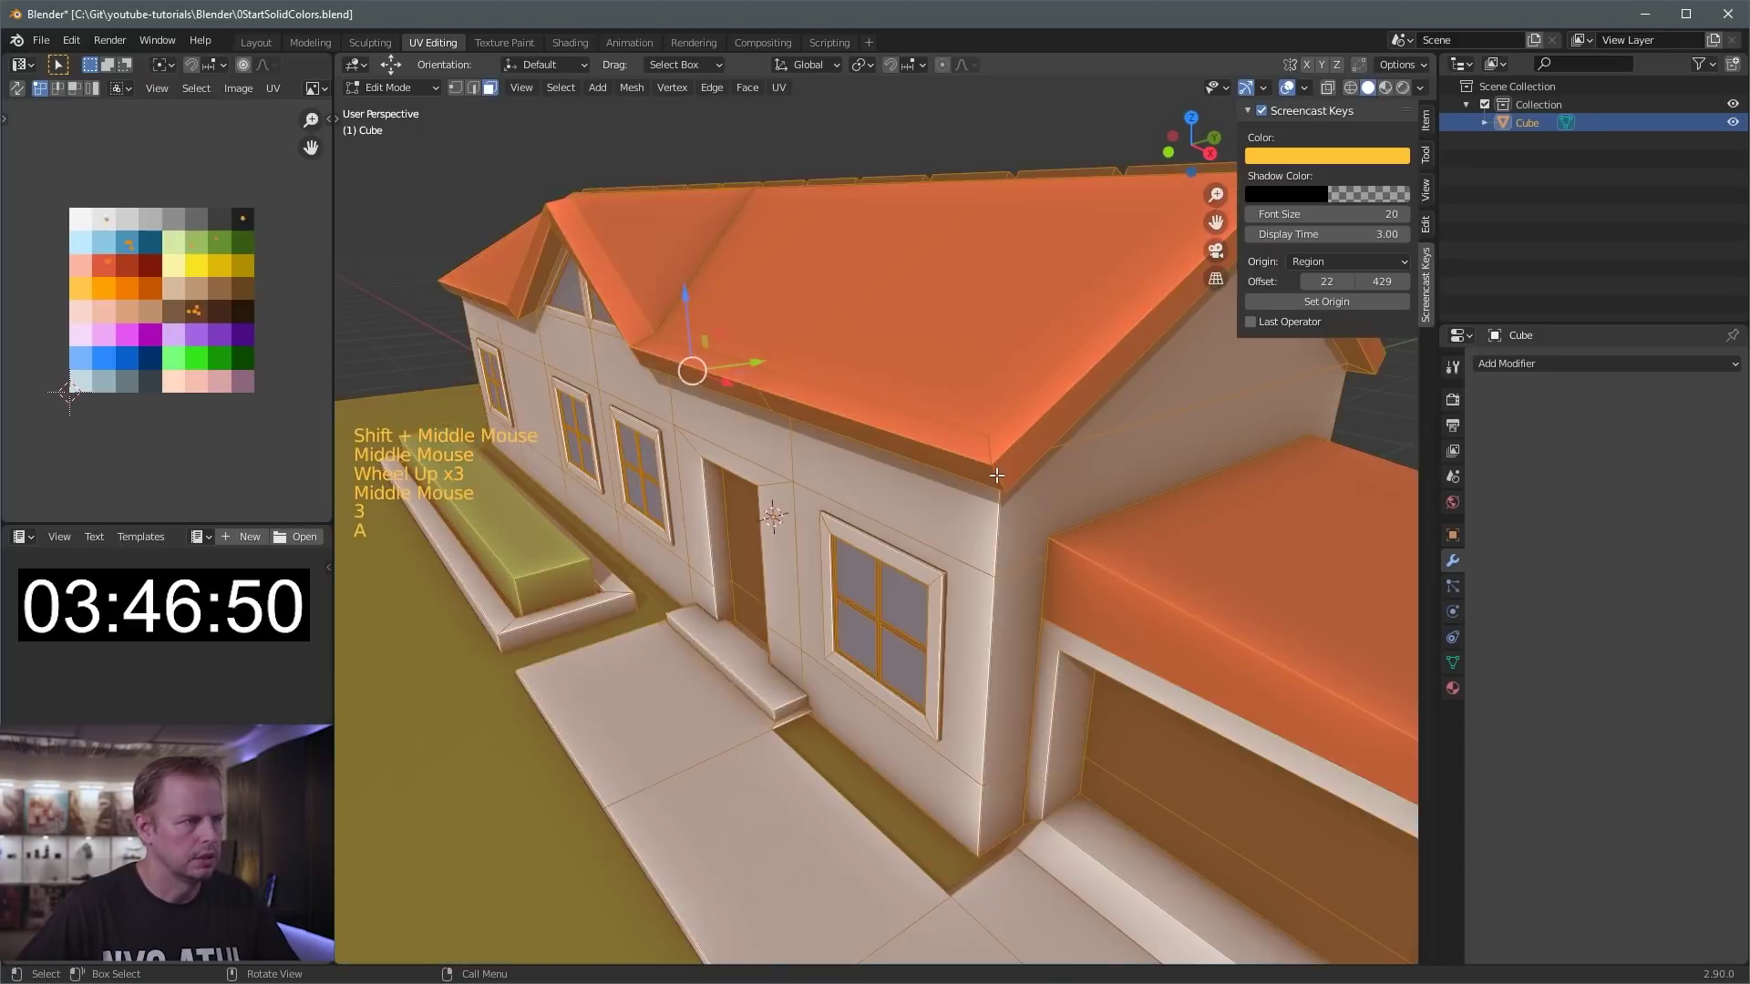
left_click(1013, 467, "alt")
middle_click_drag(1013, 467, 1037, 465)
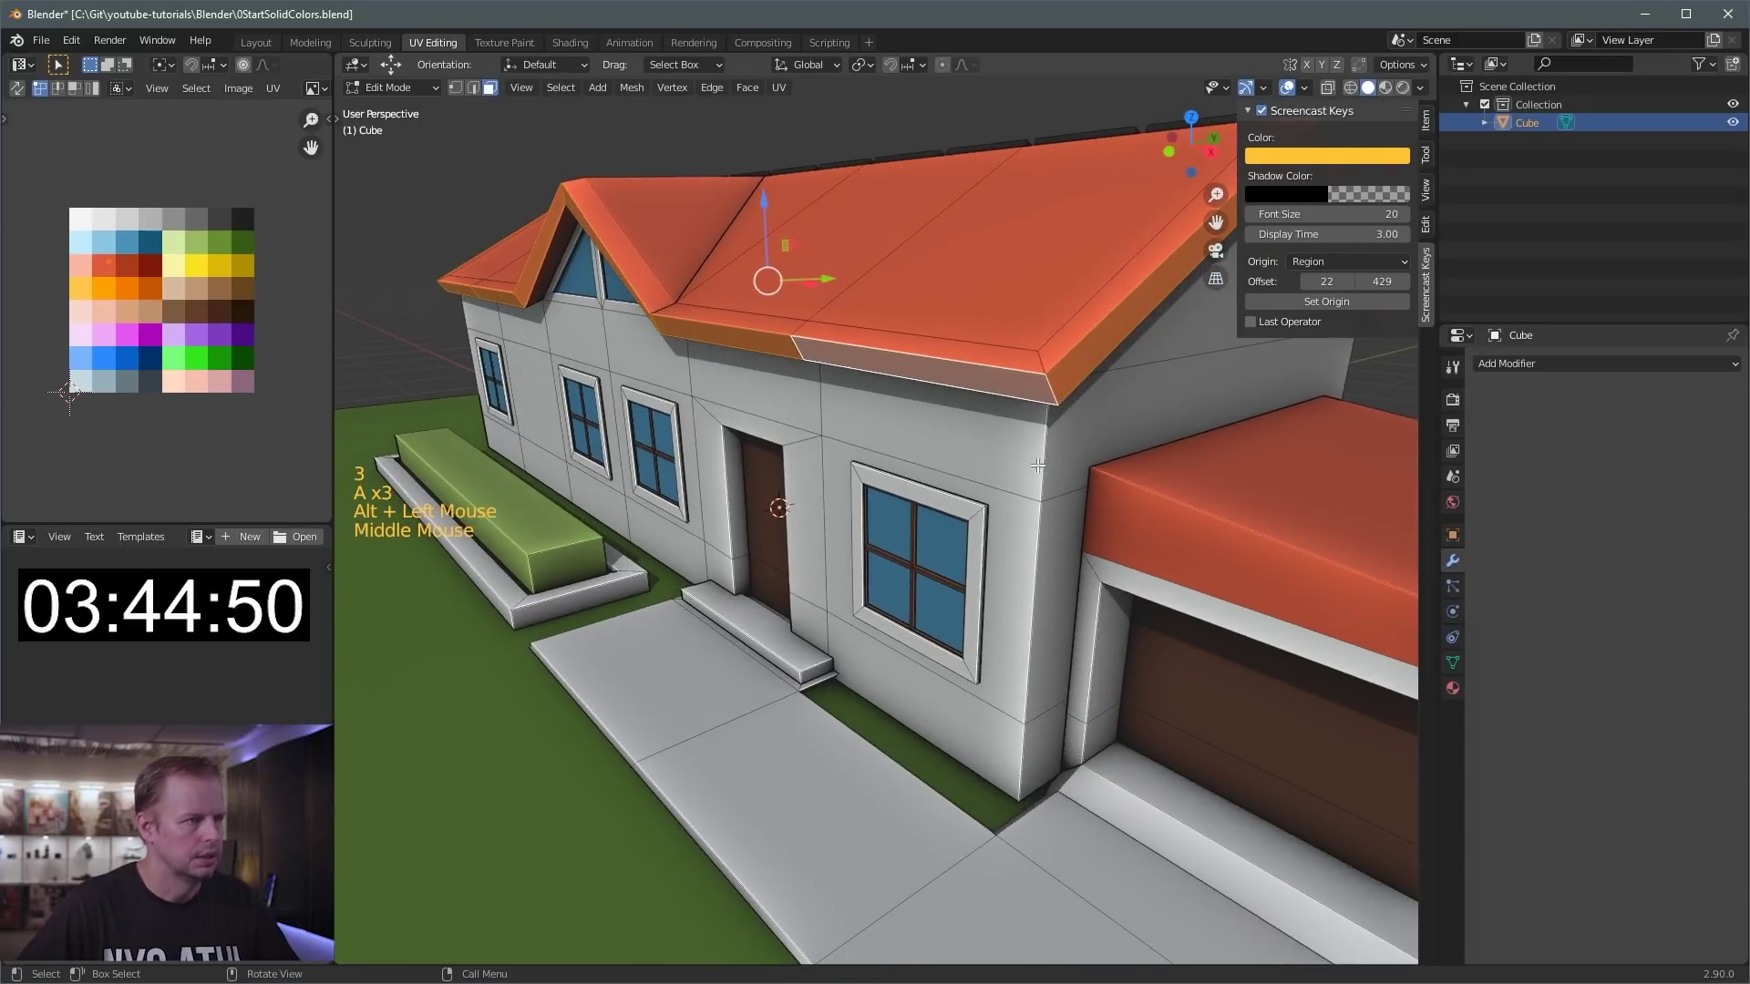
key("i")
left_click(1161, 392)
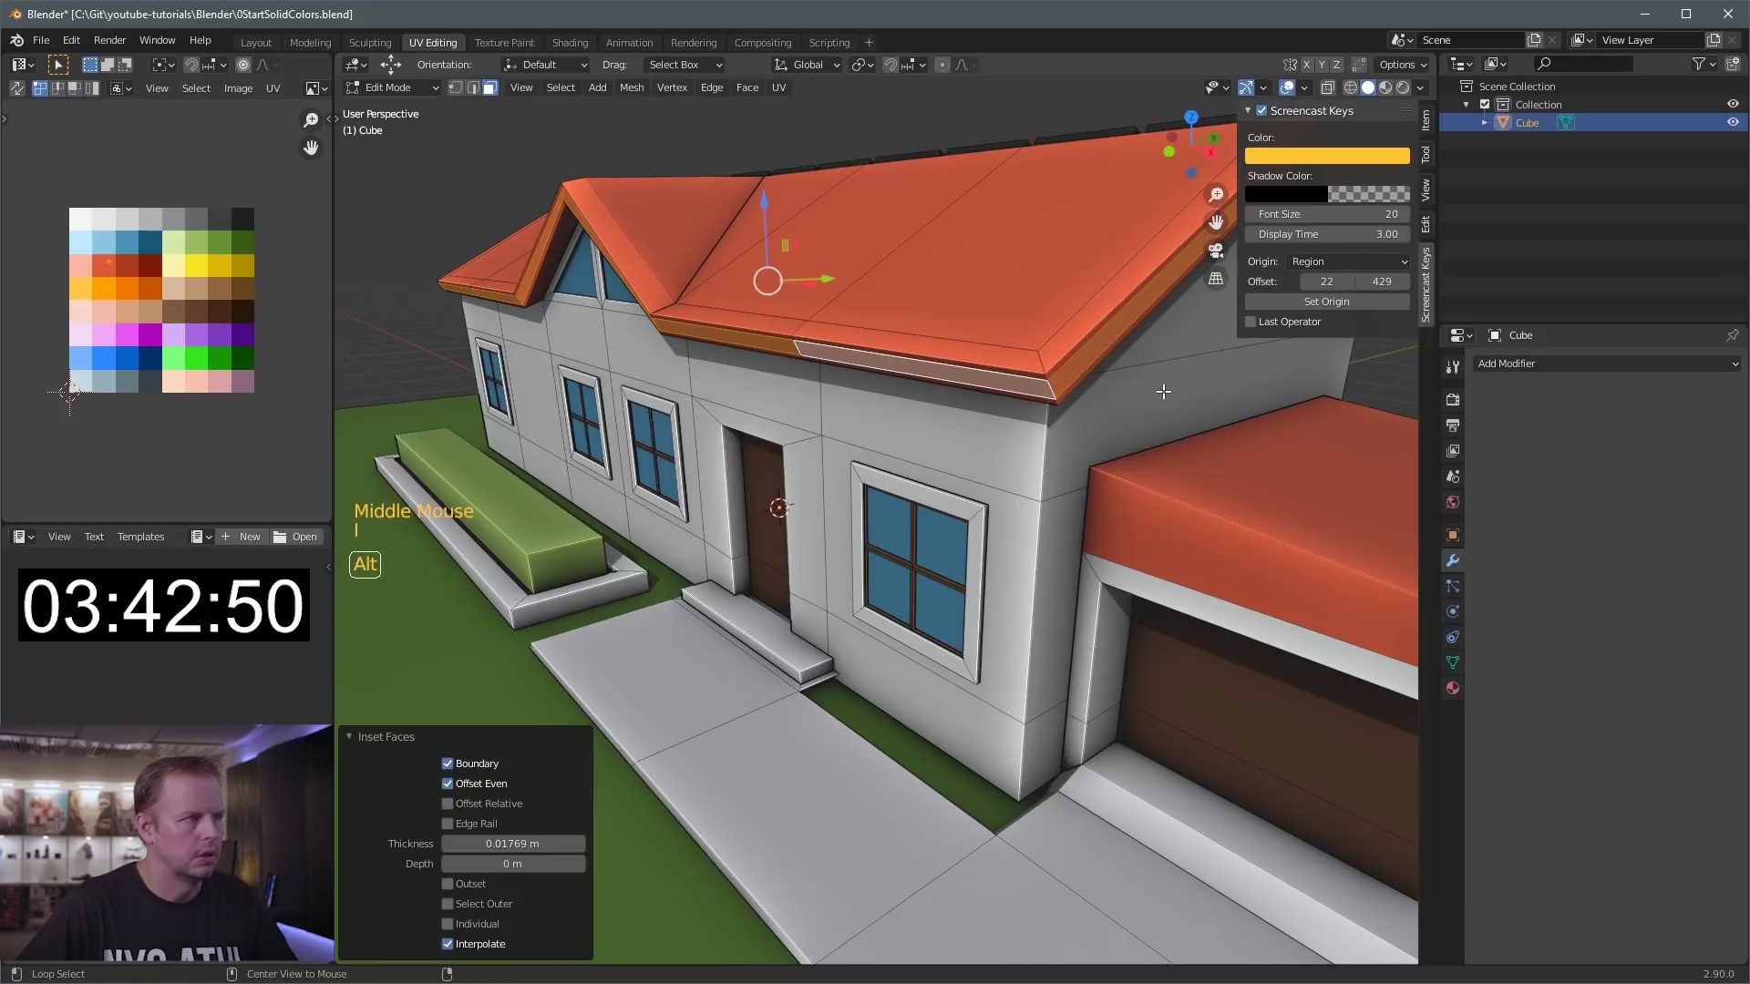
- Extrude the roof-edge faces along their normals about 0.064 m and grow the selection to include their sides
key("alt+e")
left_click(1169, 390)
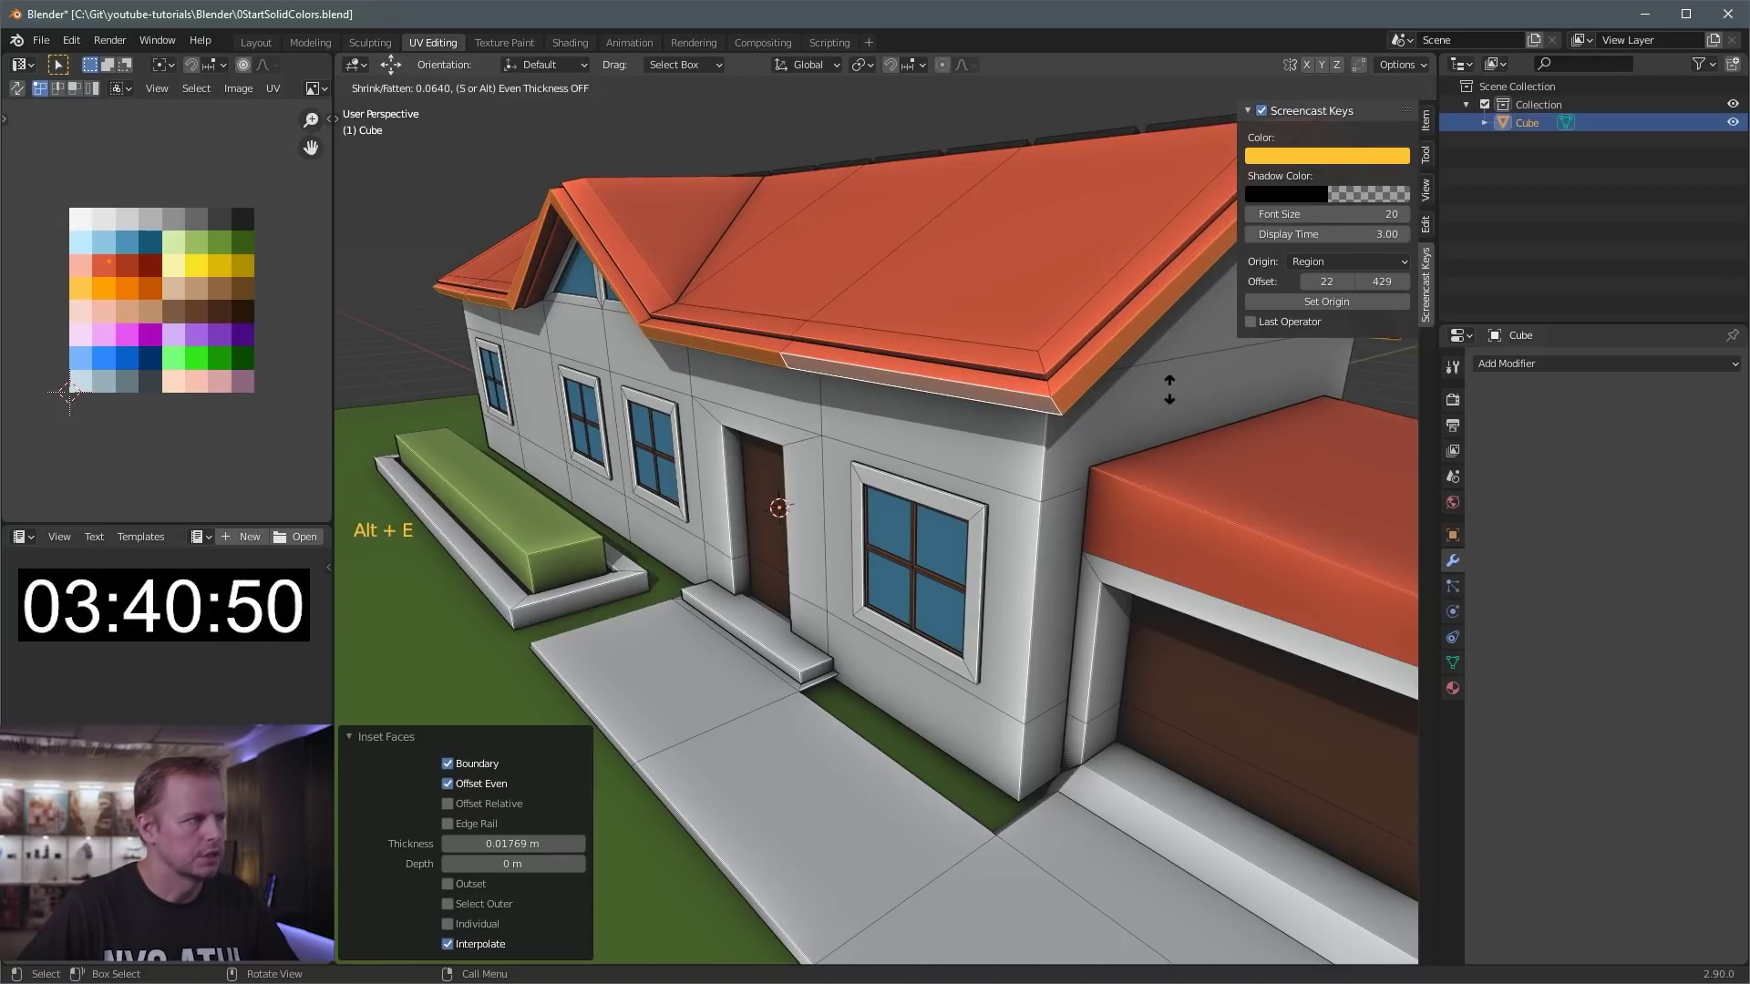
left_click(1169, 390)
key("ctrl+KP_Add")
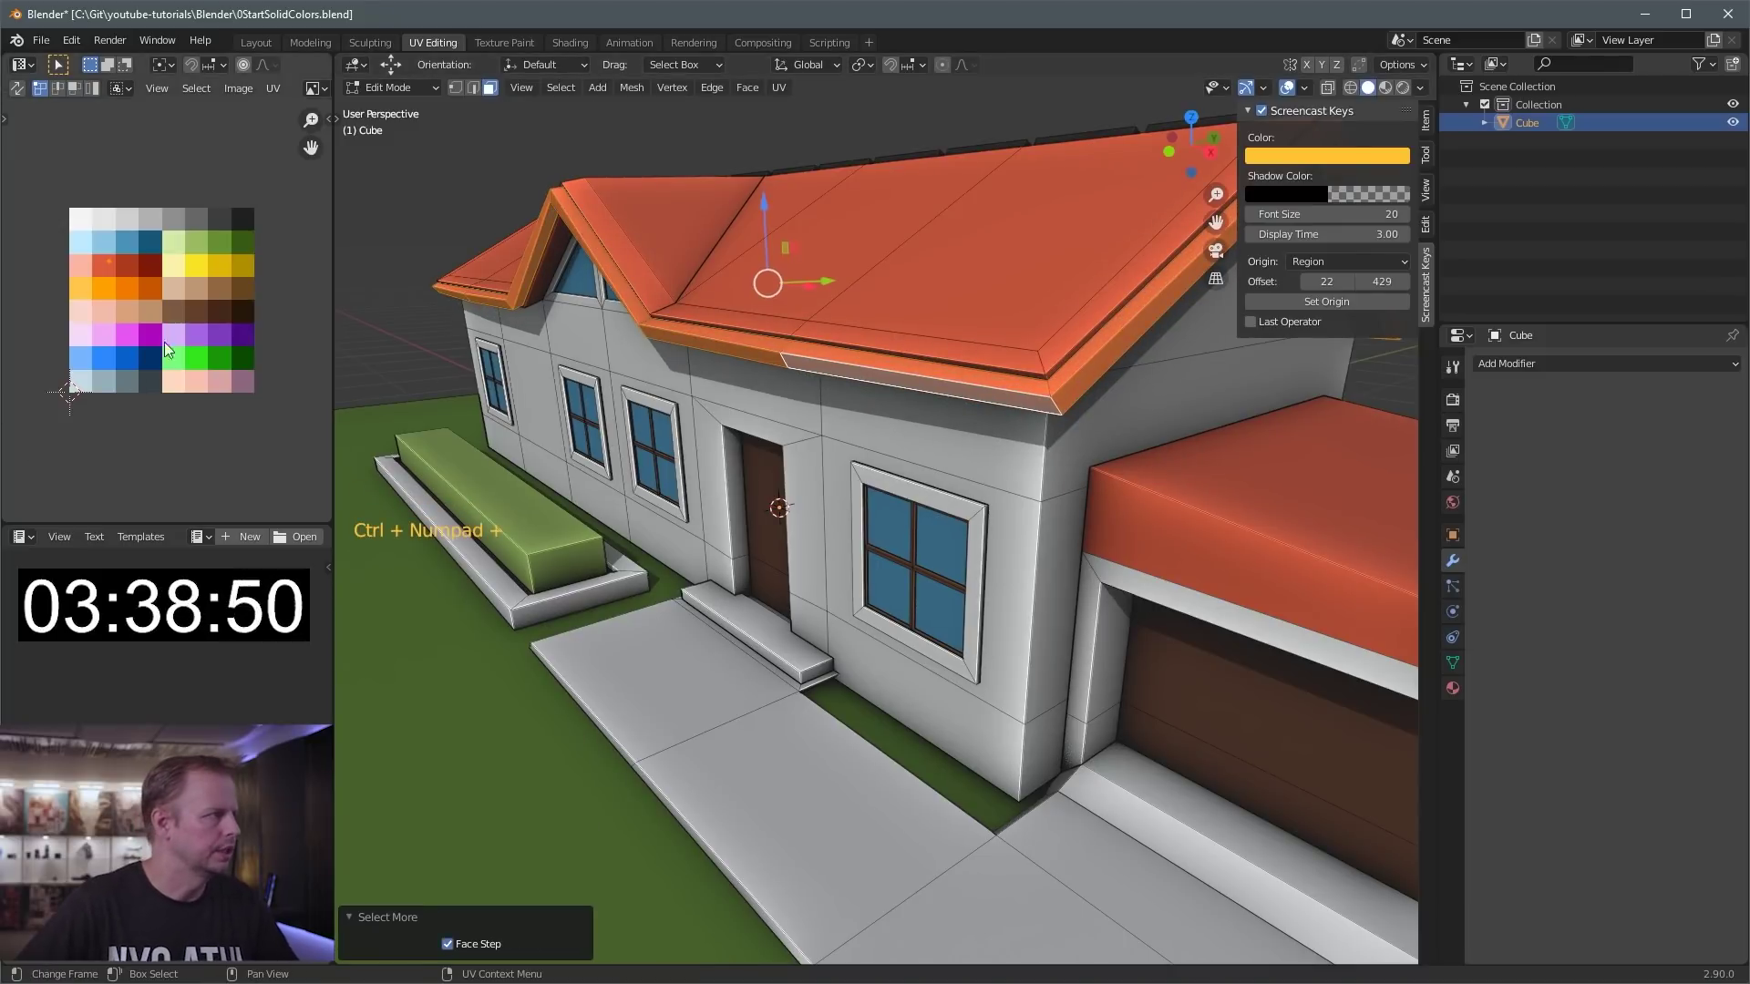
- Colour the extruded roof-edge trim near-black by moving its UVs to the darkest palette swatch
key("g")
left_click(243, 219)
key("3")
middle_click_drag(713, 361, 963, 390)
scroll(965, 853, "down", 2)
- Duplicate the driveway face before the garage and shrink it by 0.228, 0.771 and 0.676, also narrowing it along X, into a small patch
left_click(957, 775)
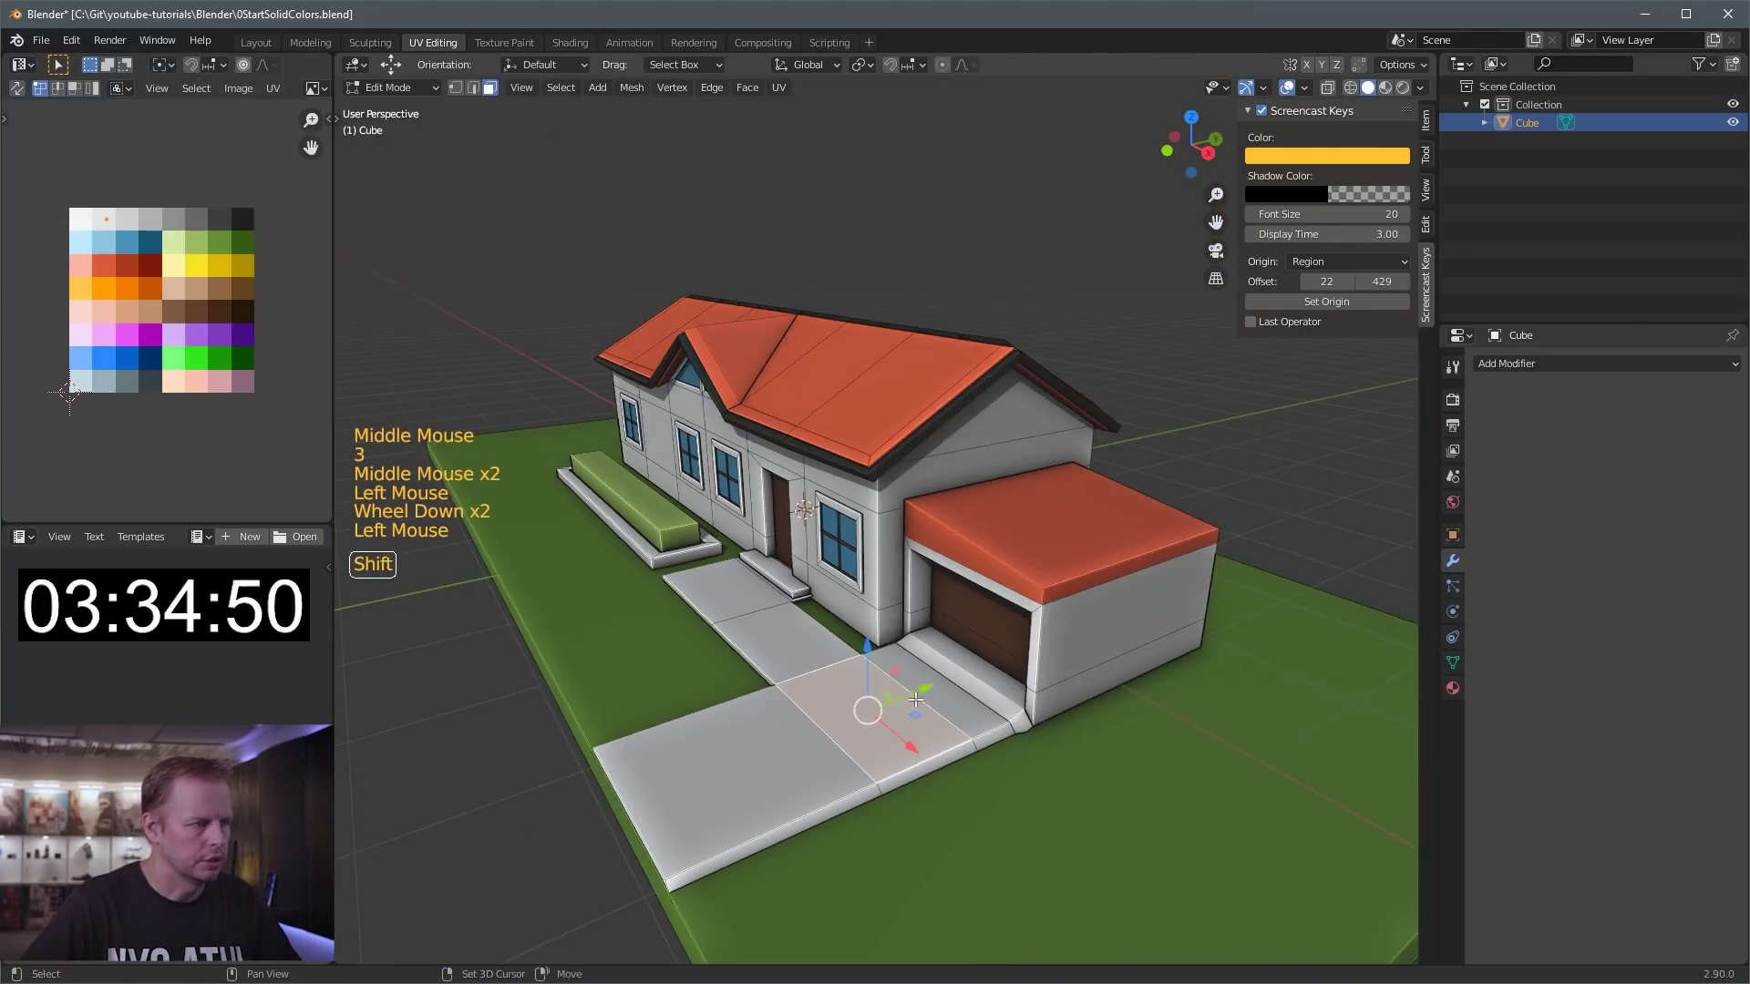
key("shift+d")
key("s")
left_click(921, 743)
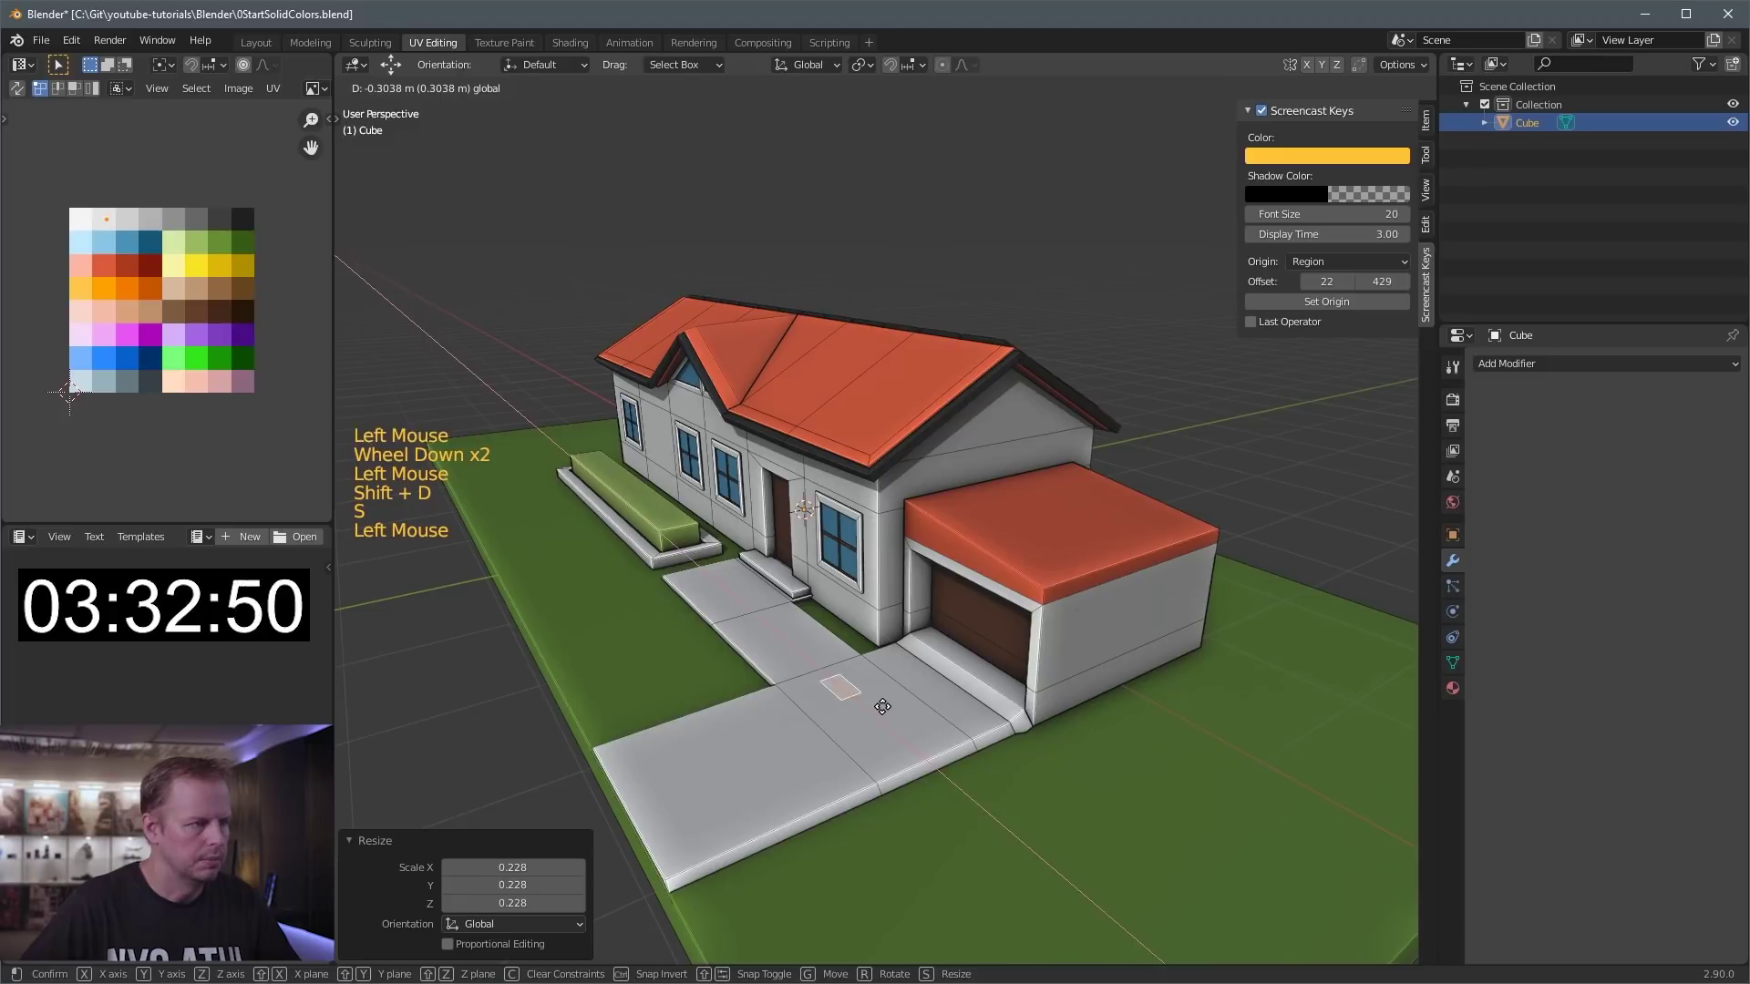
key("s")
left_click(995, 680)
key("s")
key("x")
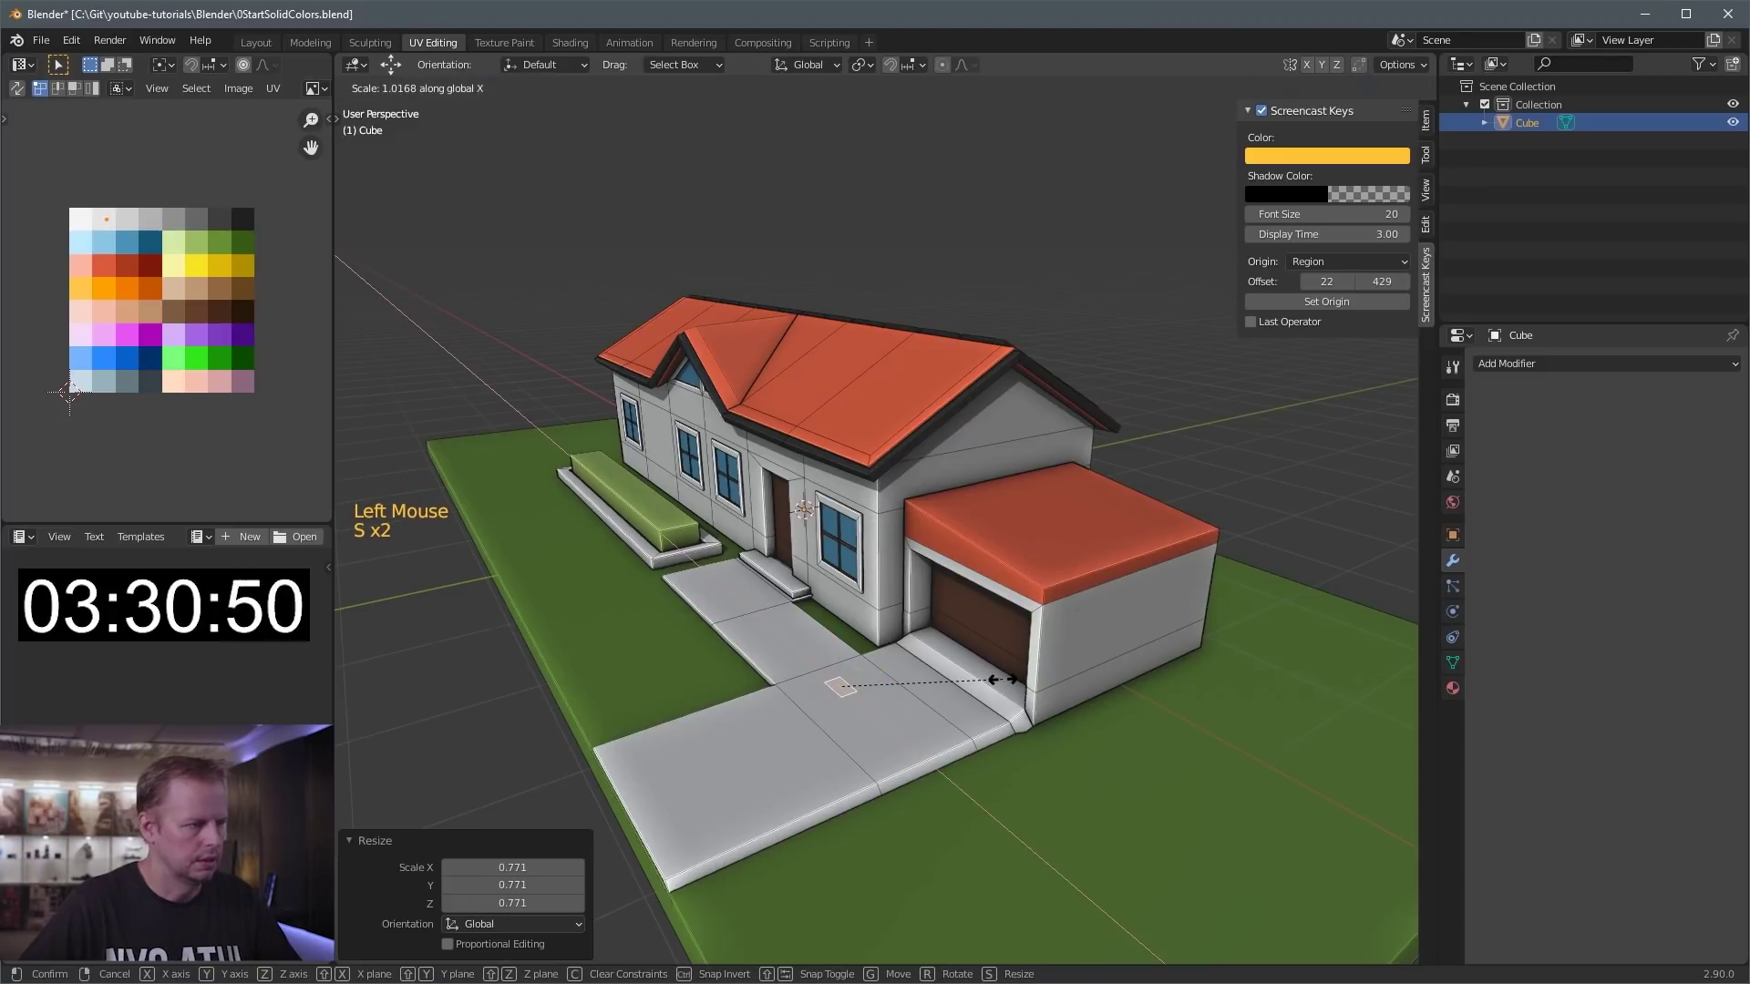
left_click(944, 688)
key("s")
left_click(1033, 648)
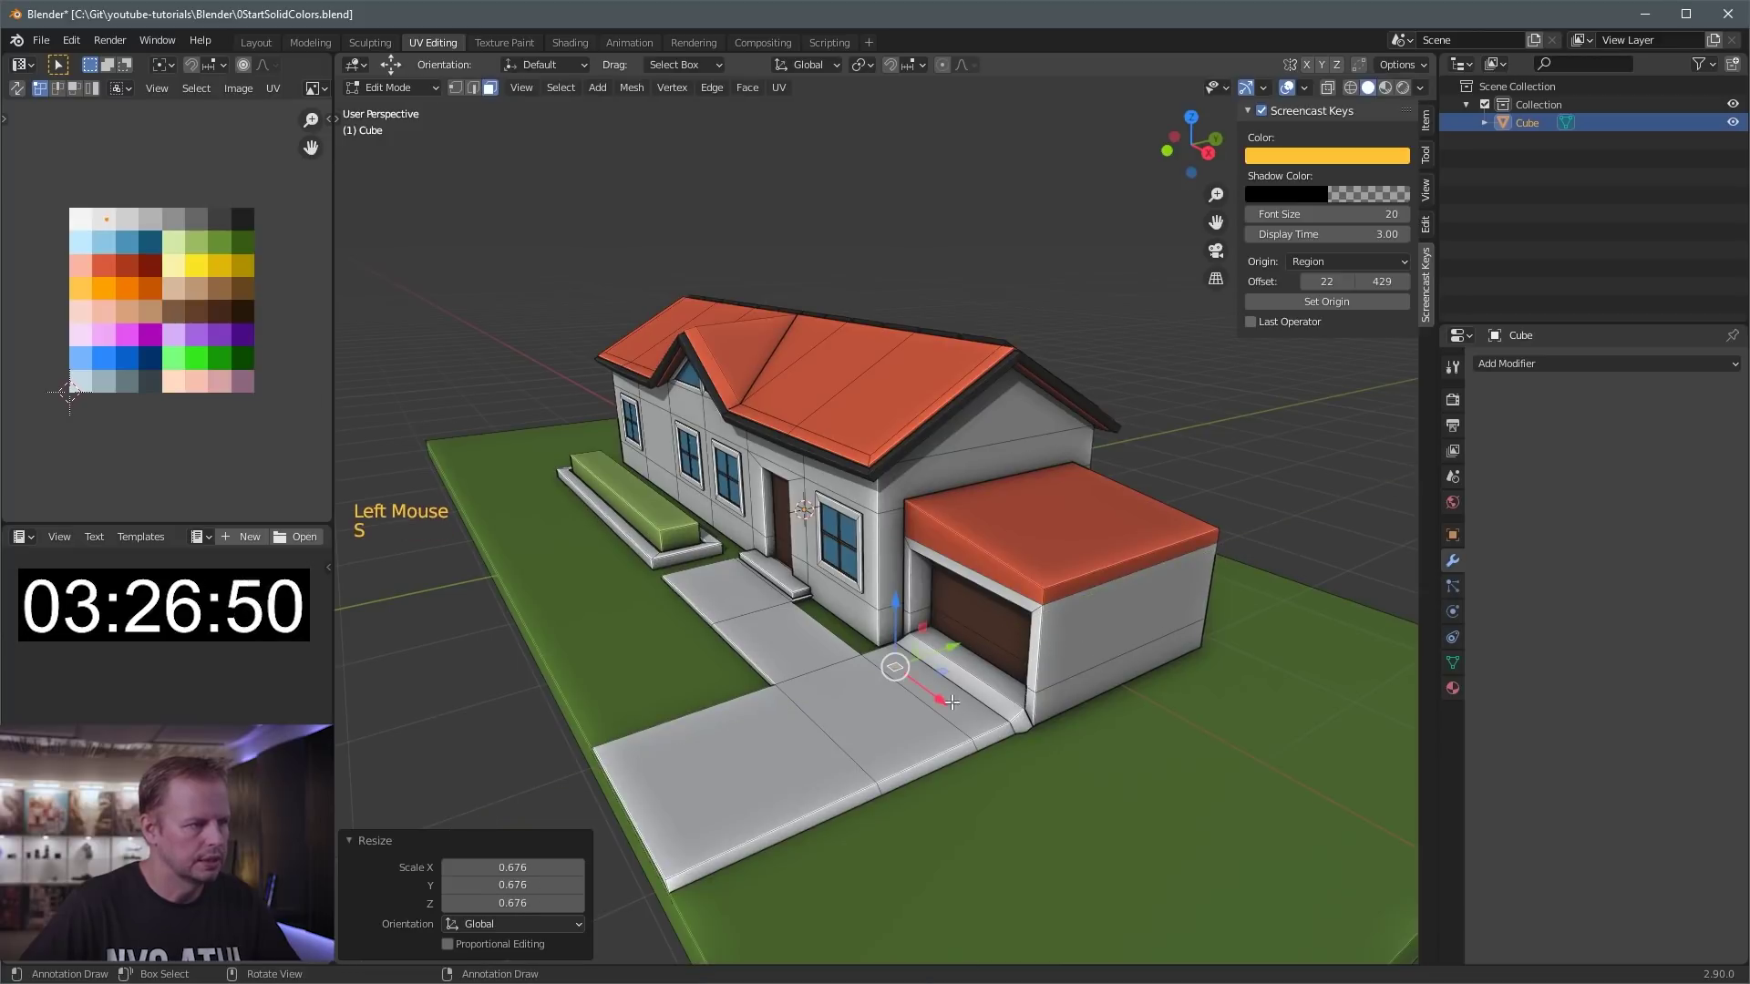
- Move the small face about -0.19 m along X to the house corner and extrude it about 1.26 m upward as a post
key("g")
key("x")
left_click(936, 680)
key("e")
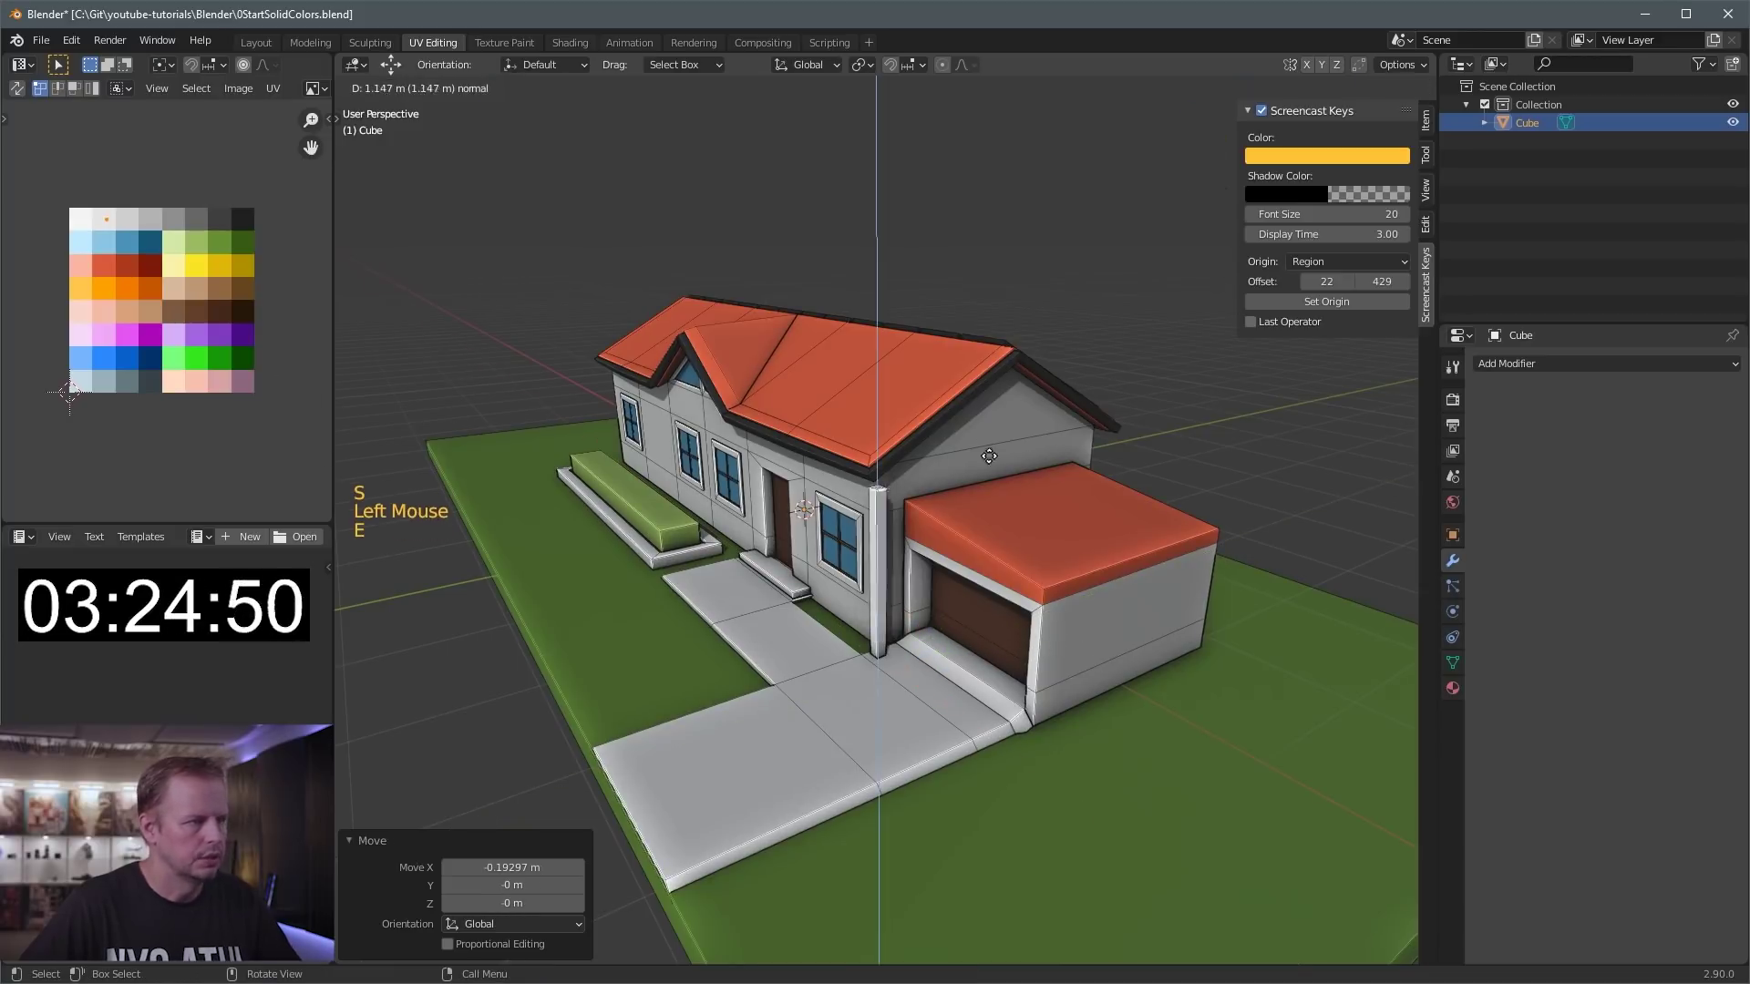
left_click(988, 461)
- Select the whole post, scale it to 0.877, and slim it to 0.551 in X and Y only
middle_click_drag(988, 461, 1000, 473)
scroll(1017, 587, "up", 2)
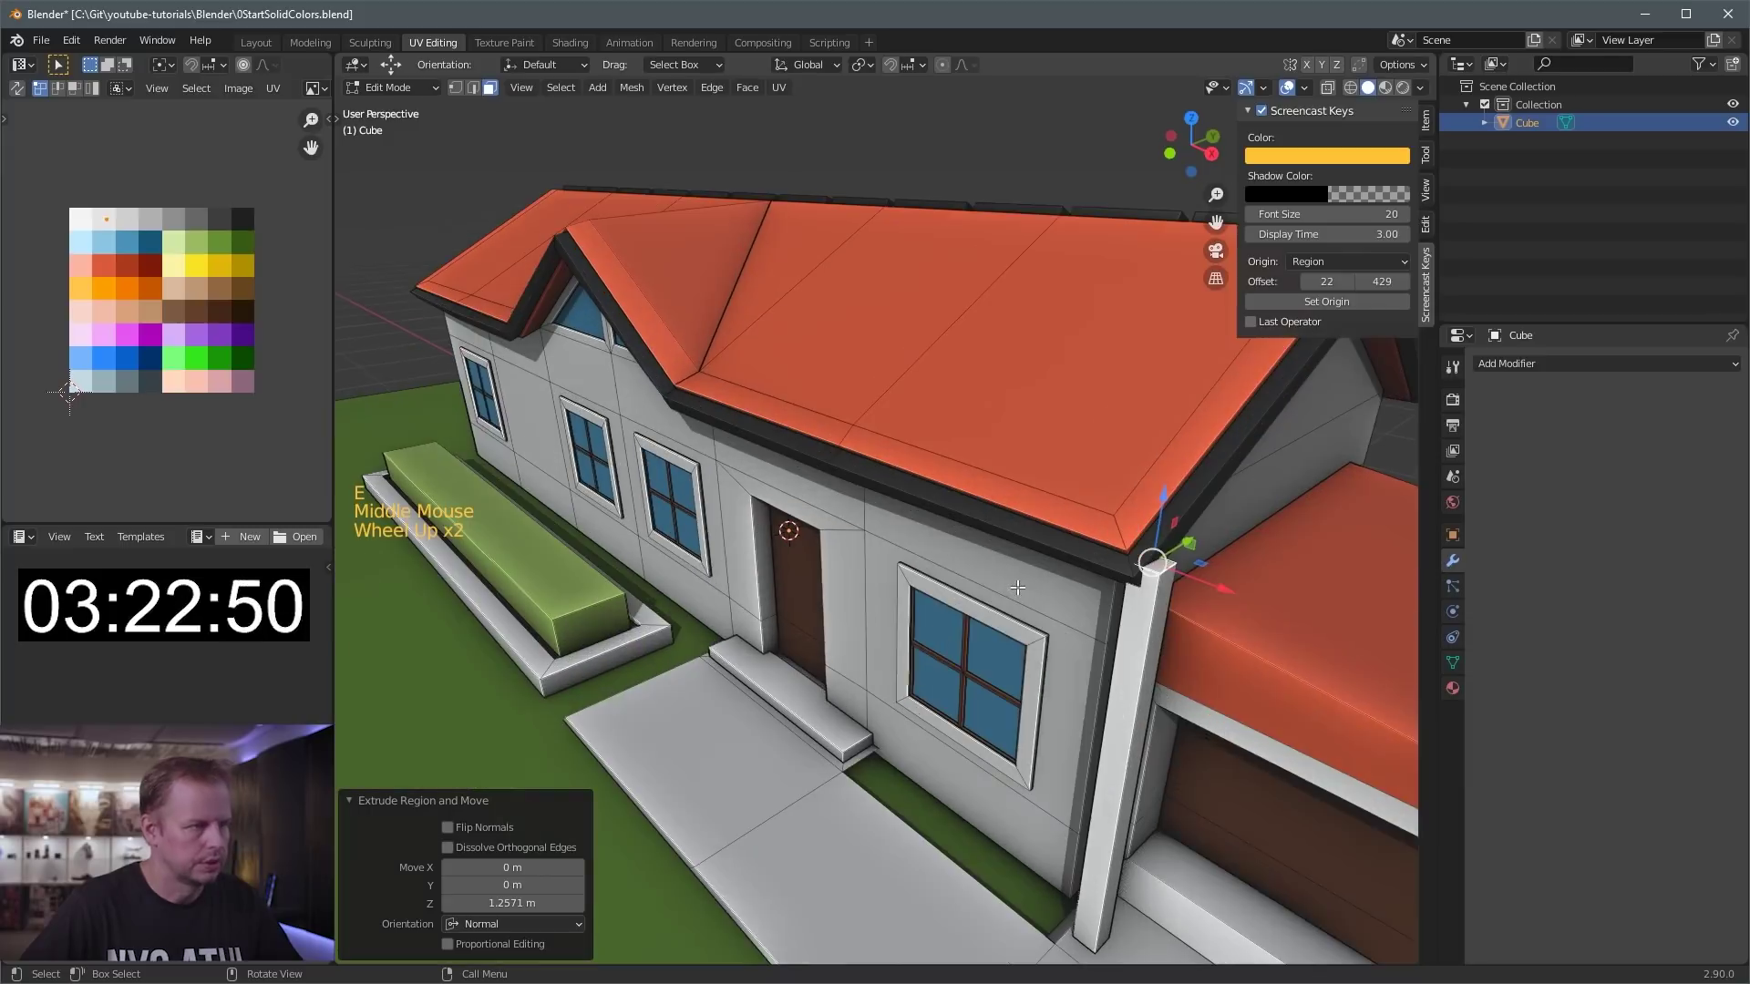
key("l")
key("s")
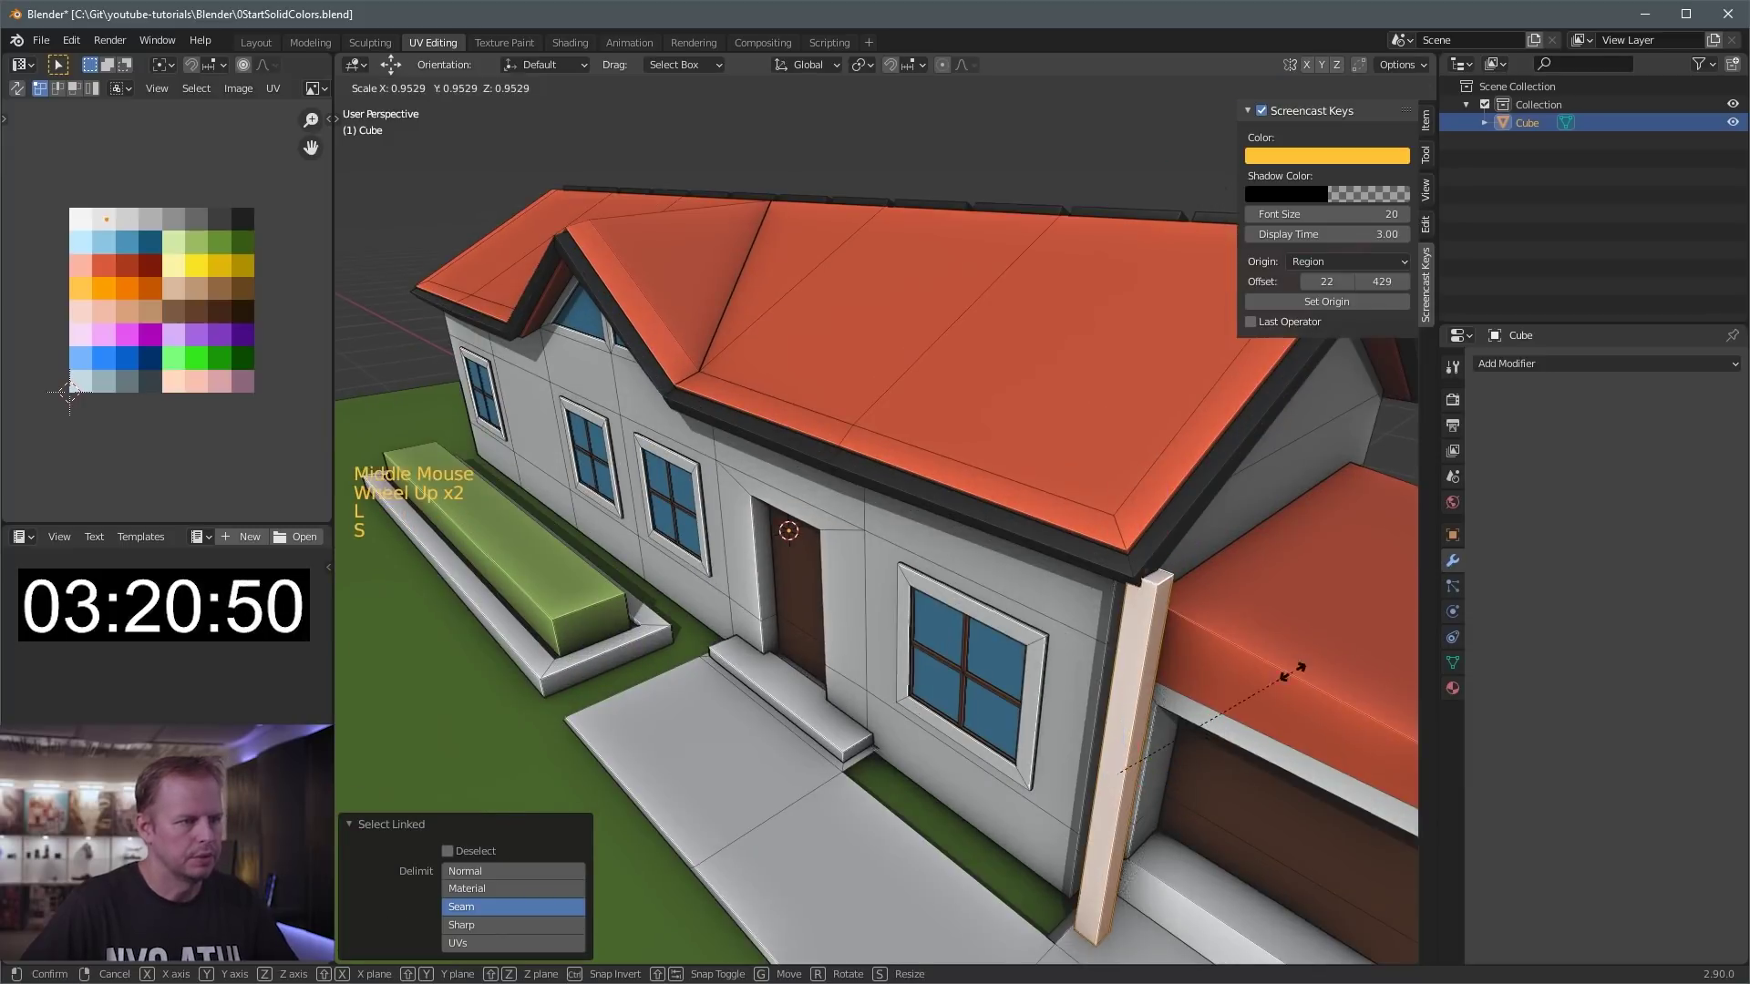
left_click(1269, 674)
middle_click_drag(1269, 673, 1210, 711)
key("s")
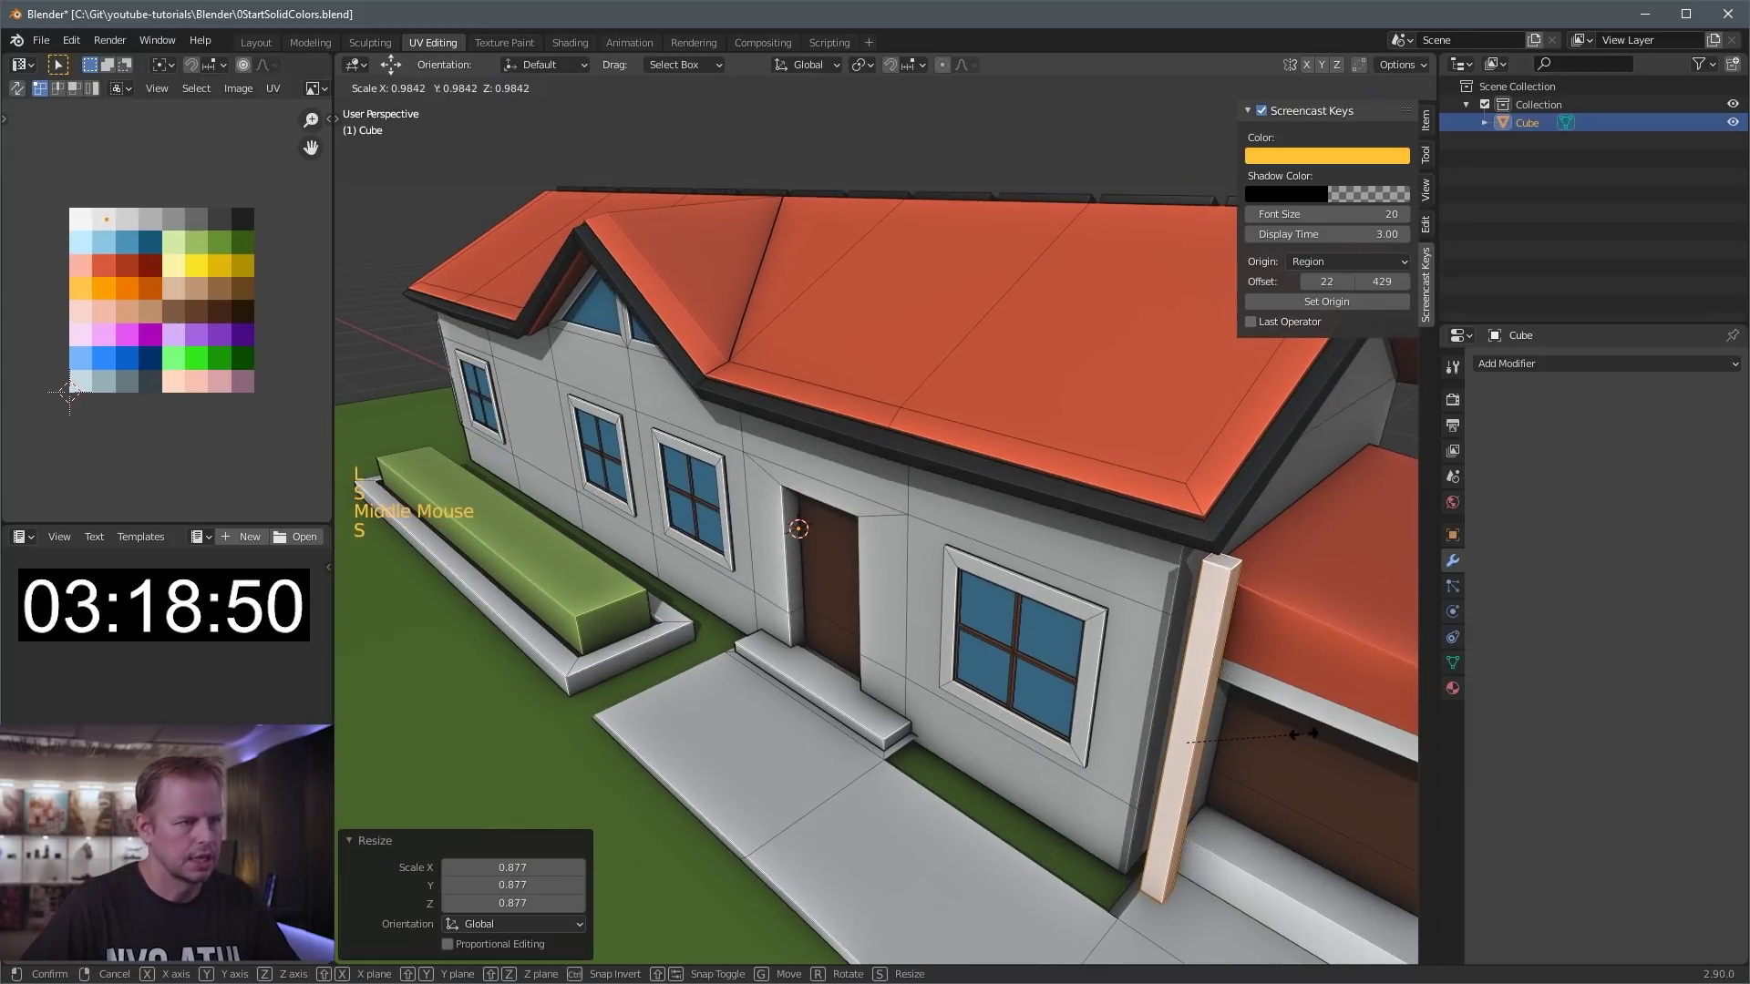
key("shift+z")
left_click(1244, 727)
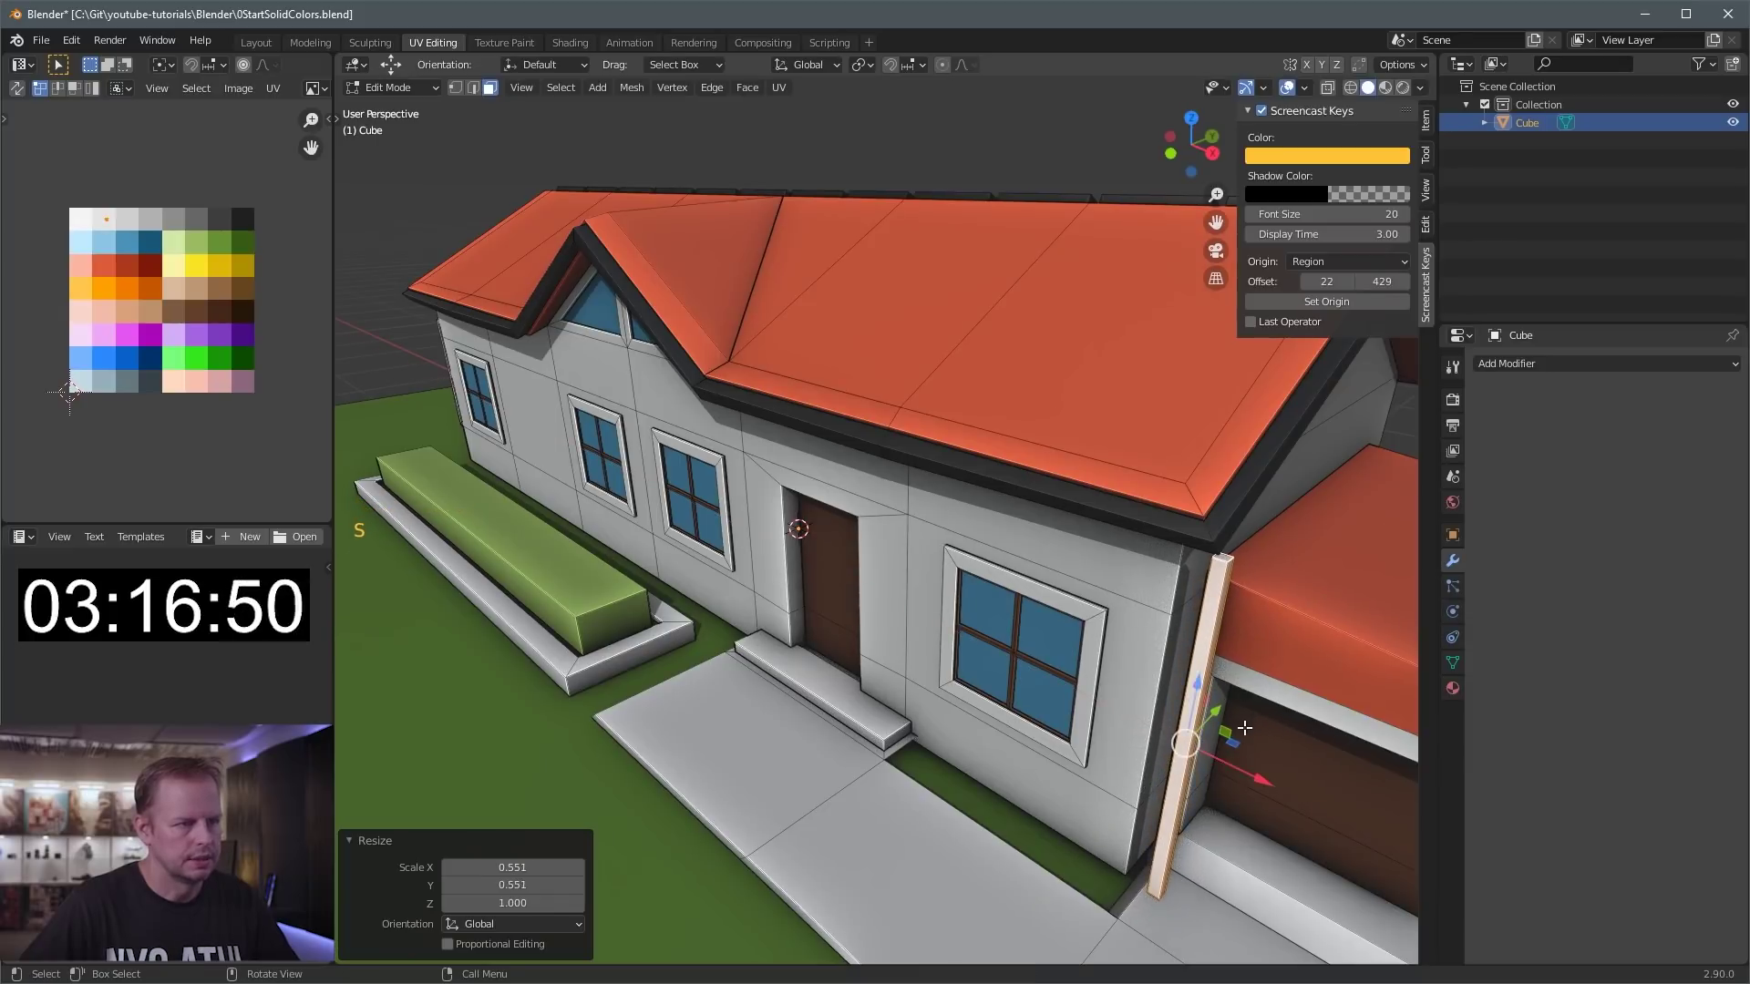
- Position the post against the front house corner beside the garage, raising it about 0.044 m under the eaves
left_click_drag(1241, 771, 1205, 688)
middle_click_drag(1205, 688, 1201, 679)
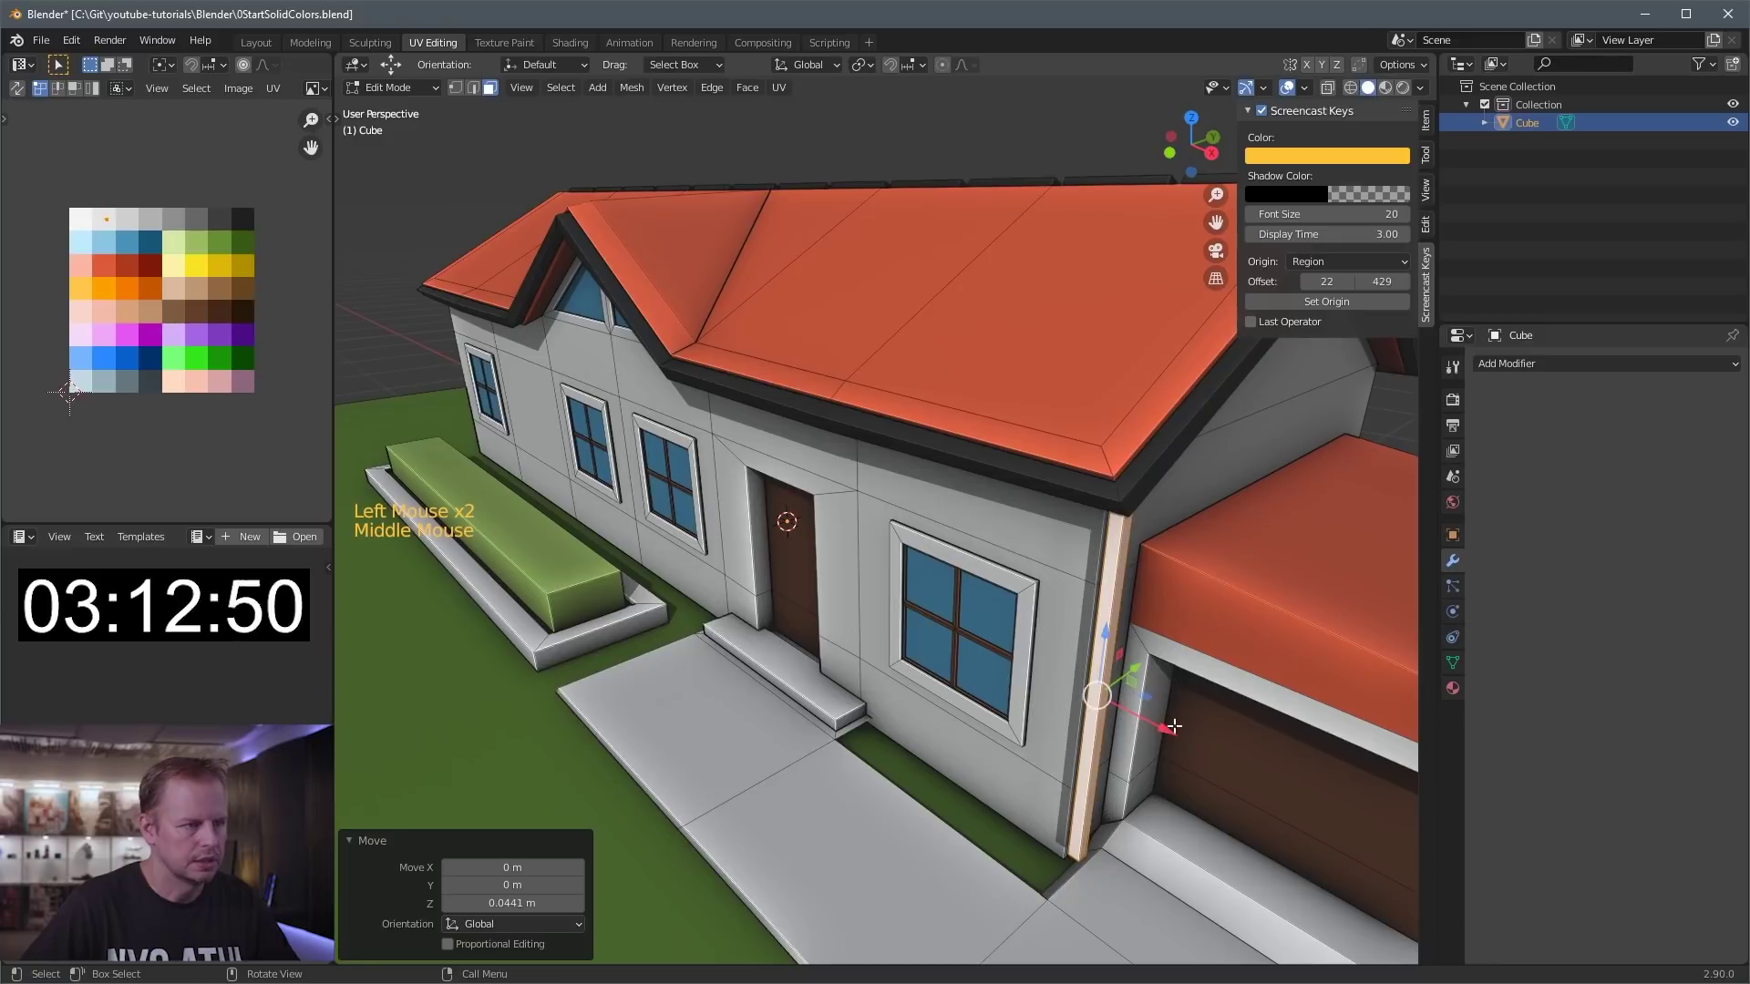
left_click_drag(1168, 714, 1163, 722)
- Colour the corner post near-black by moving its UVs to the darkest palette swatch
key("h")
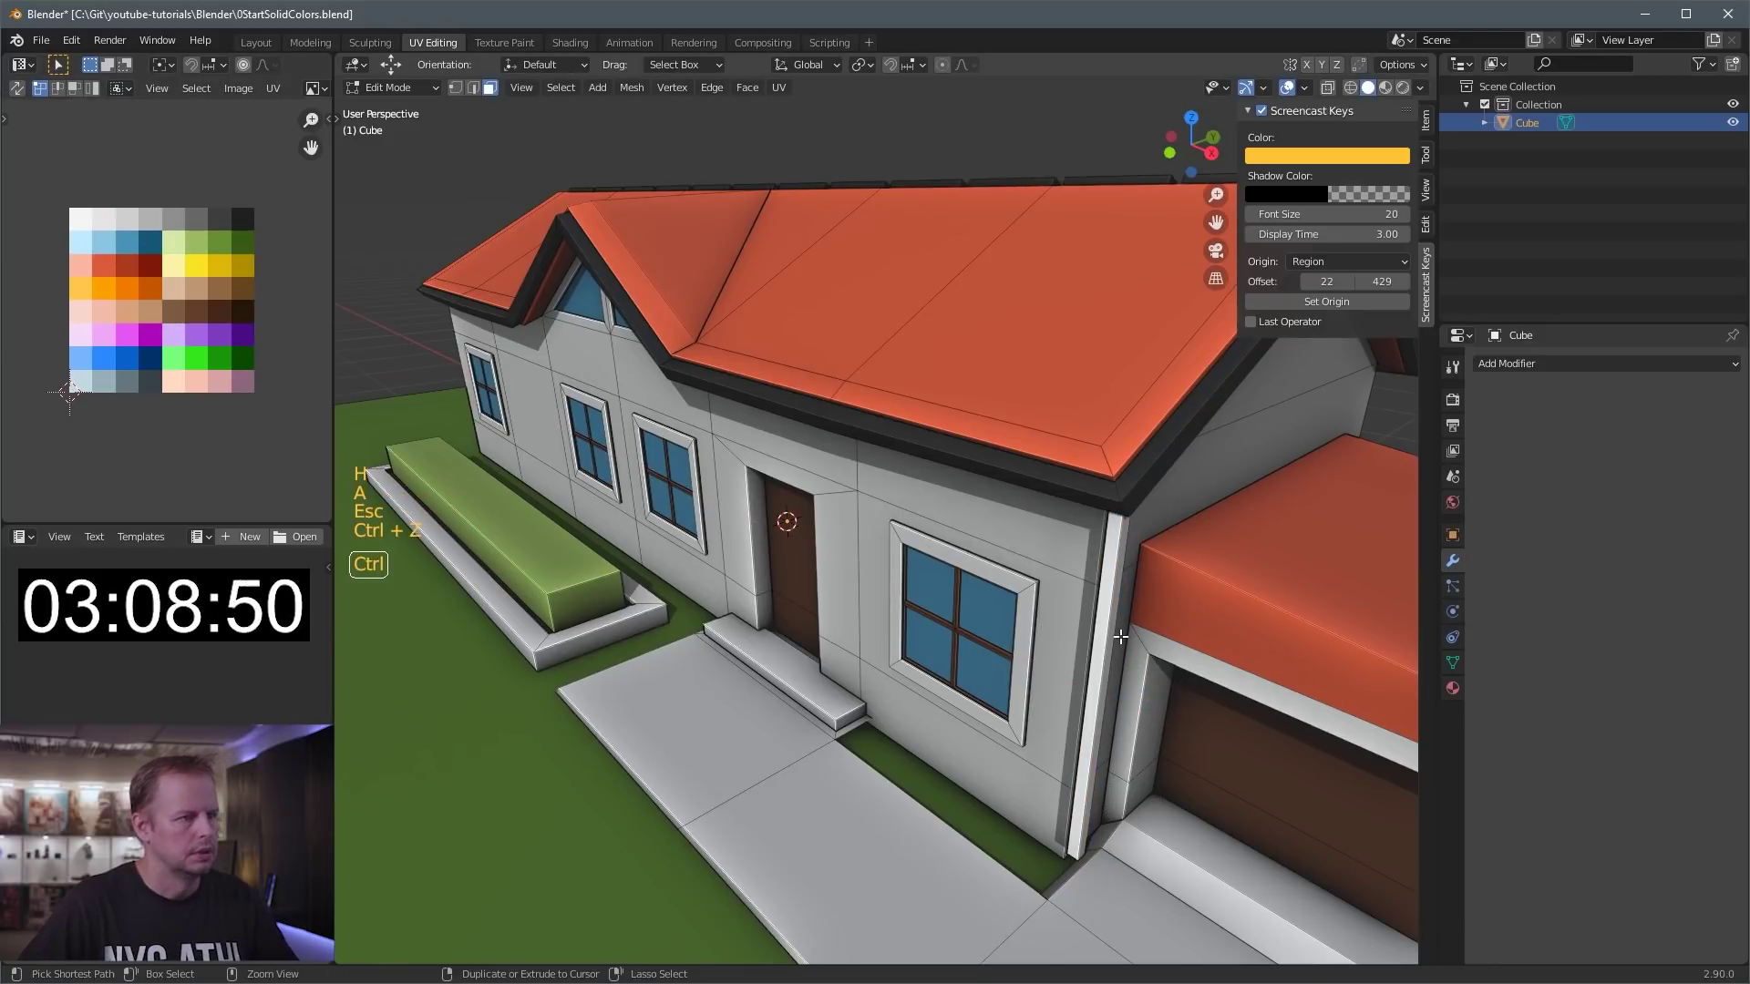
key("ctrl+z")
key("g")
left_click(291, 356)
scroll(308, 359, "down", 3)
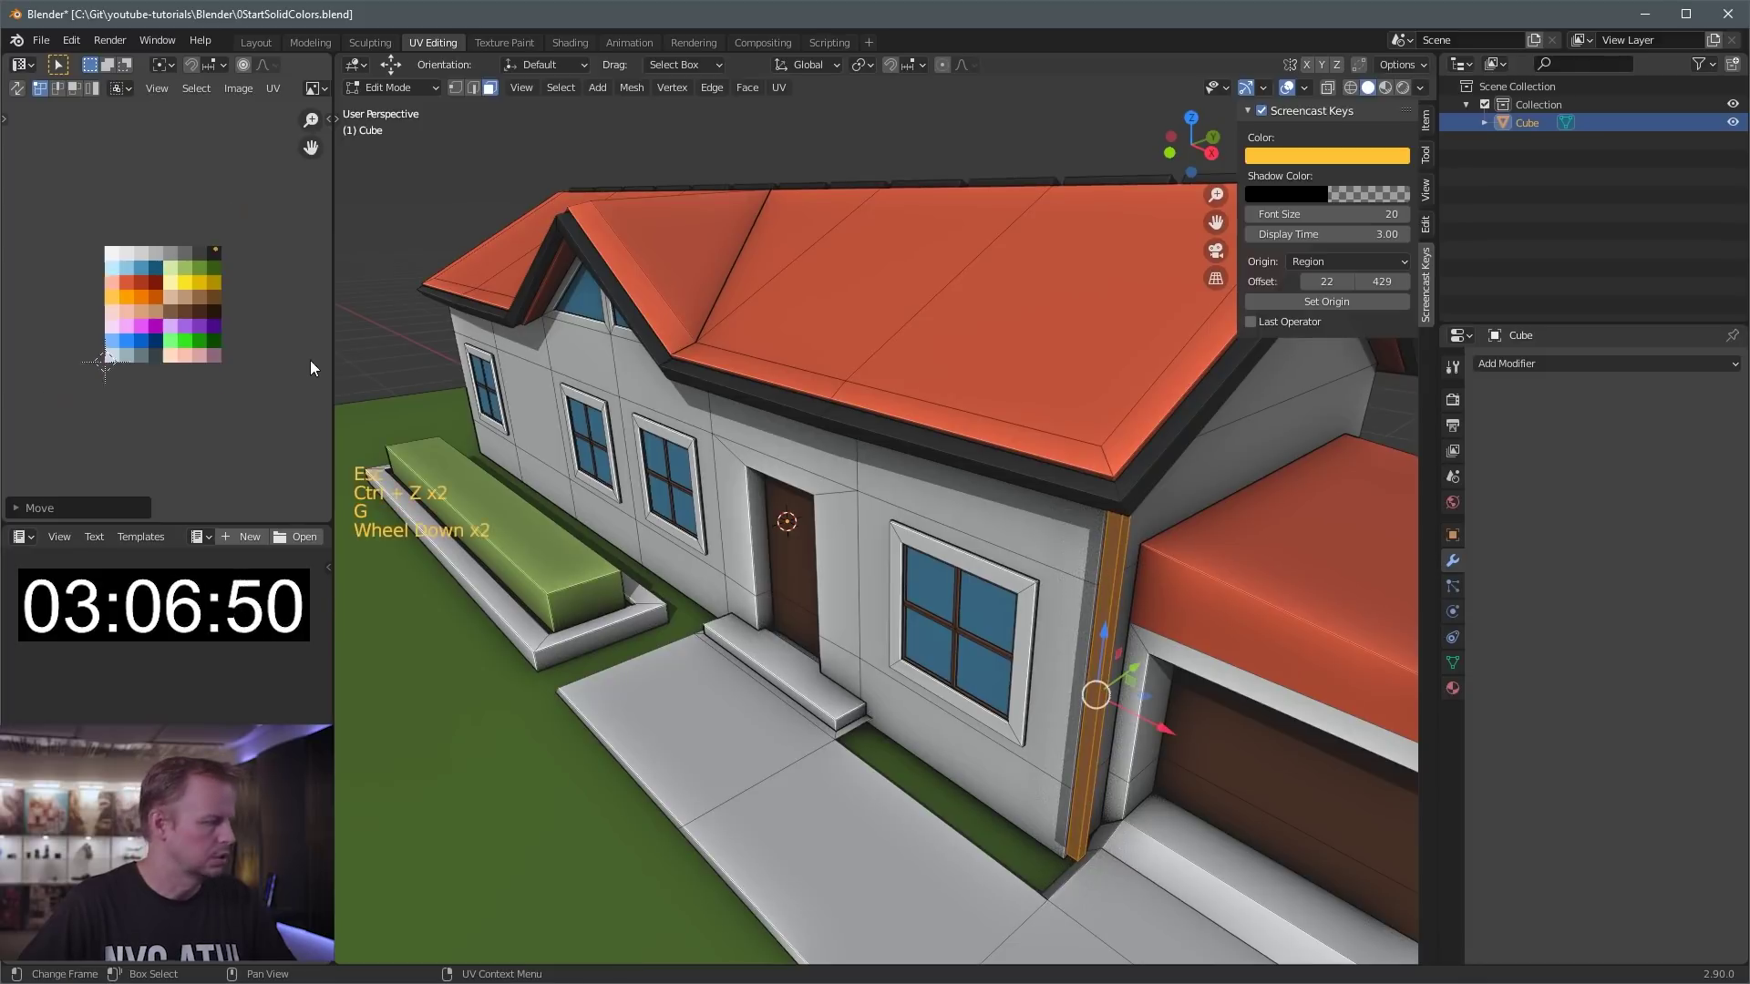
- Nudge the dark post along its axes so it sits snugly at the front corner of the house
middle_click_drag(848, 492, 802, 481)
scroll(784, 507, "down", 2)
scroll(779, 513, "up", 1)
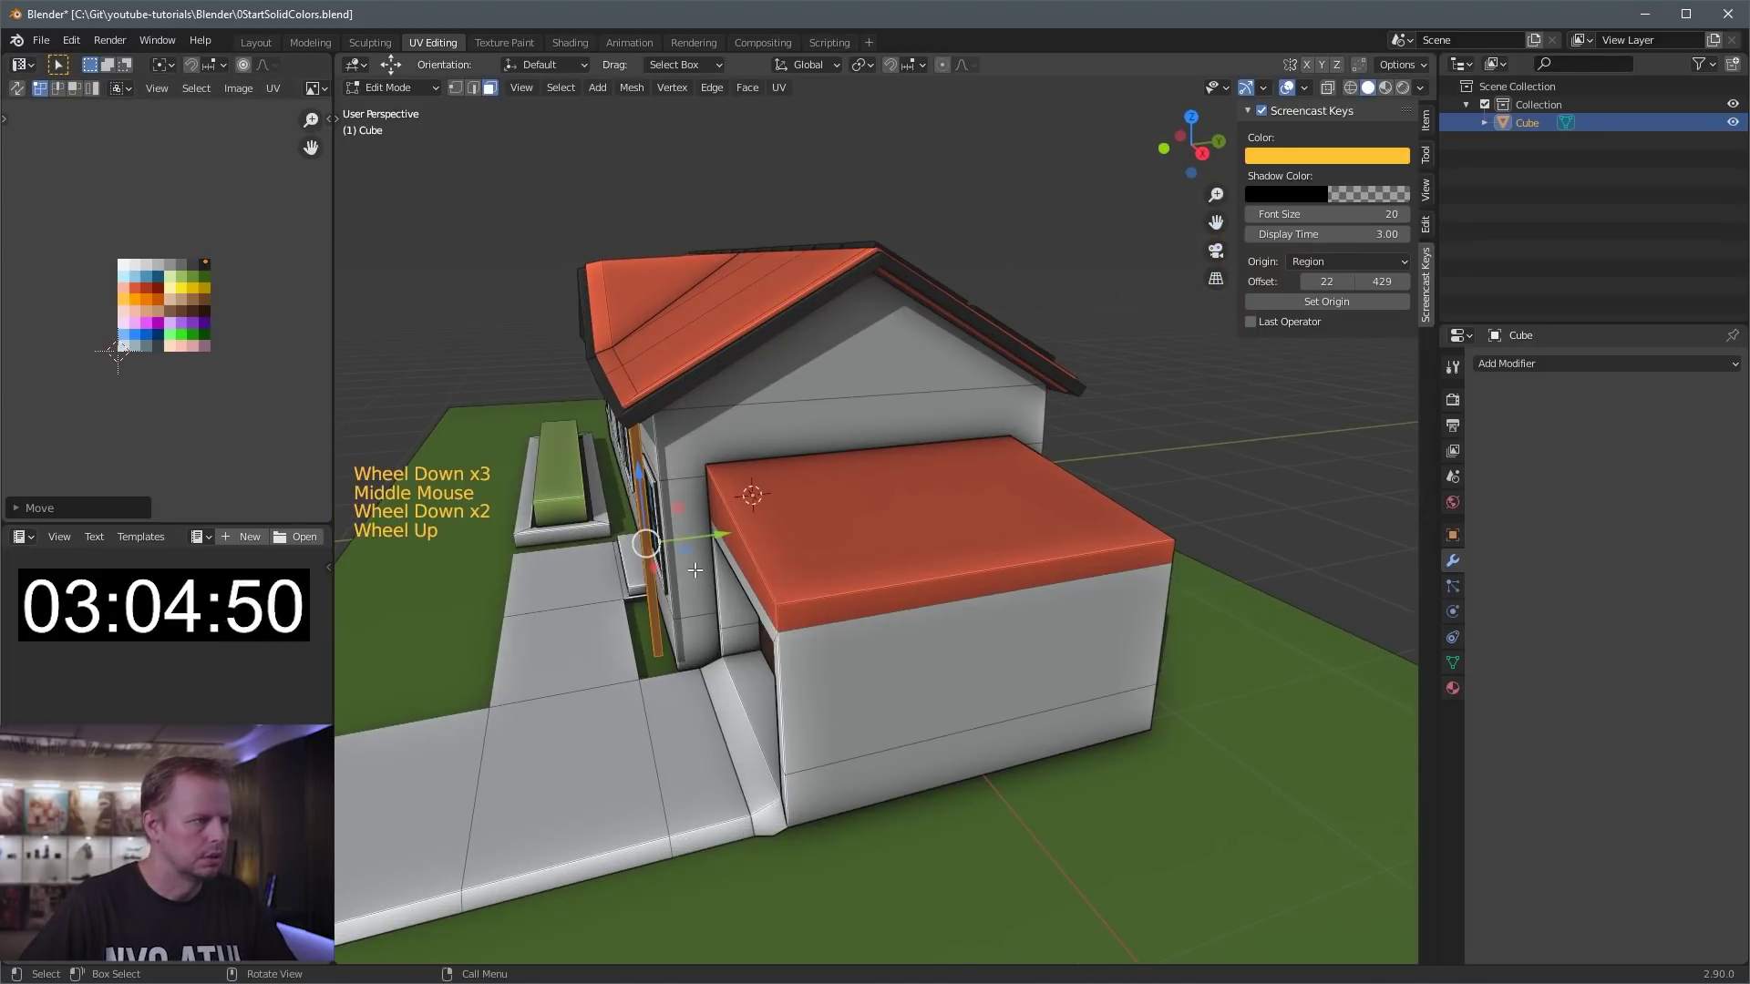
key("shift+d")
key("ctrl+z")
left_click_drag(712, 534, 716, 532)
middle_click_drag(720, 532, 921, 533)
left_click_drag(1216, 532, 1207, 525)
- Duplicate the post about 2.09 m along Y to the rear corner of the house
middle_click_drag(1223, 506, 784, 591)
key("shift+d")
left_click(1127, 585)
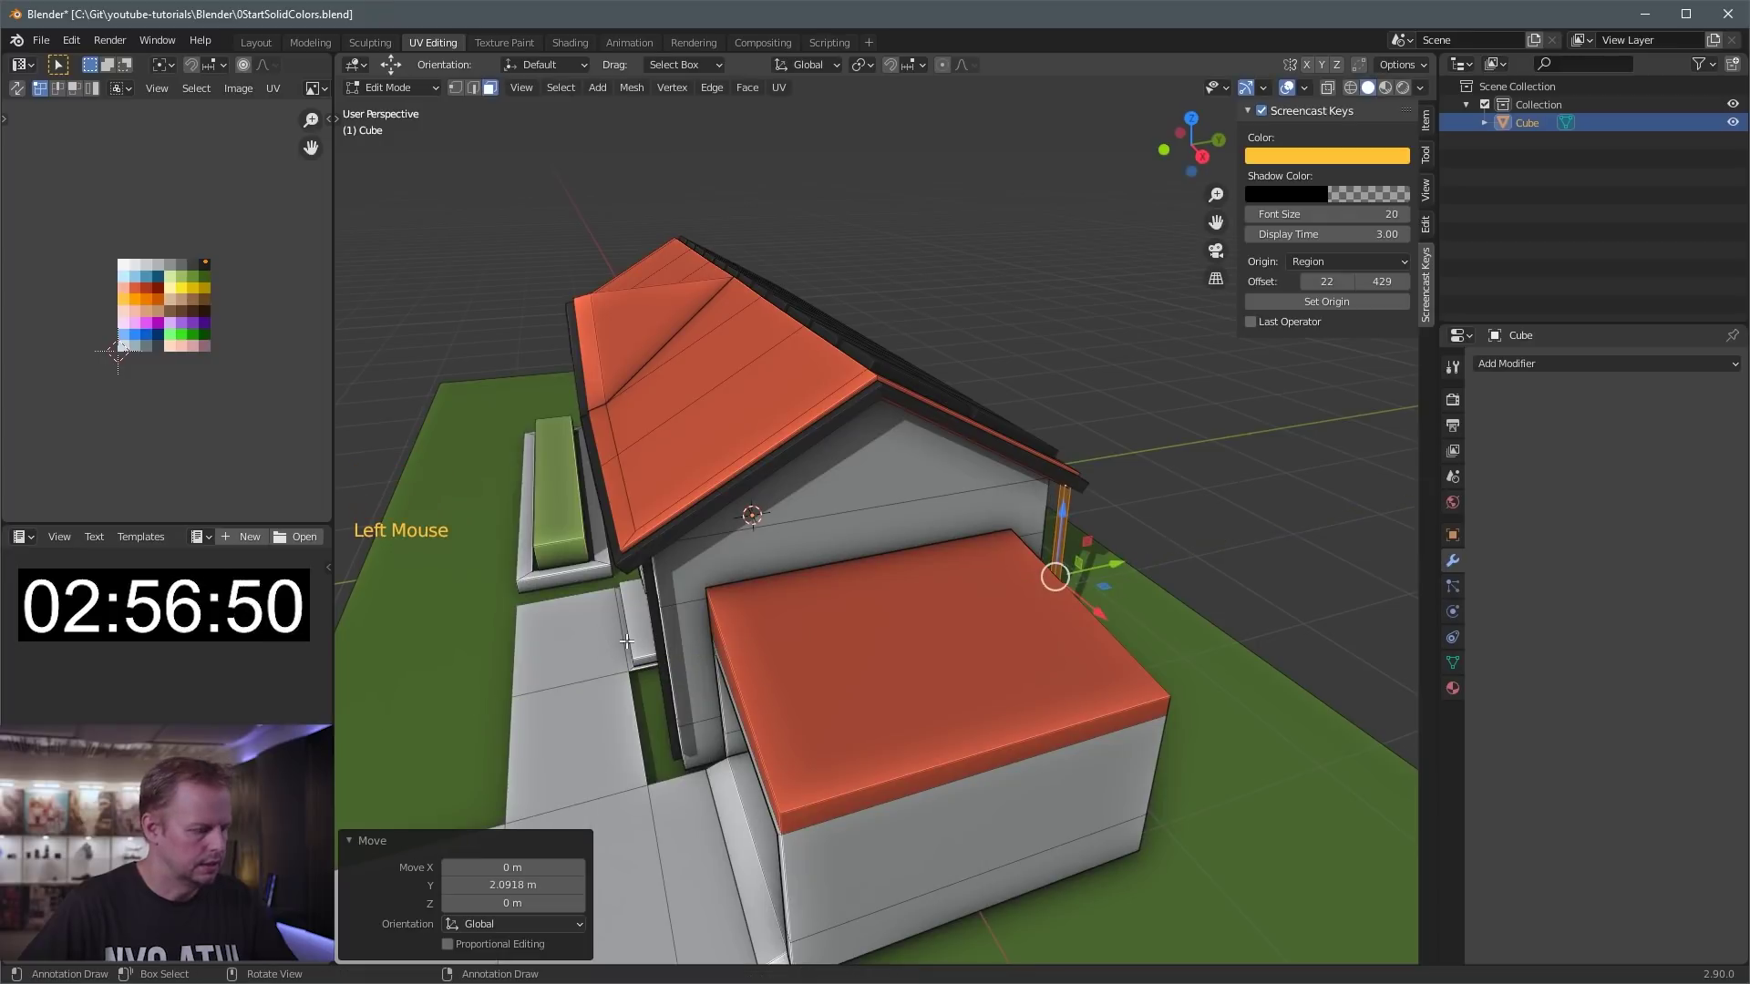
- Select both corner posts, duplicate them about -5.75 m along X to the conservatory end, and adjust the copies against the house corners
key("l")
scroll(775, 593, "down", 3)
middle_click_drag(775, 592, 891, 568)
key("shift+d")
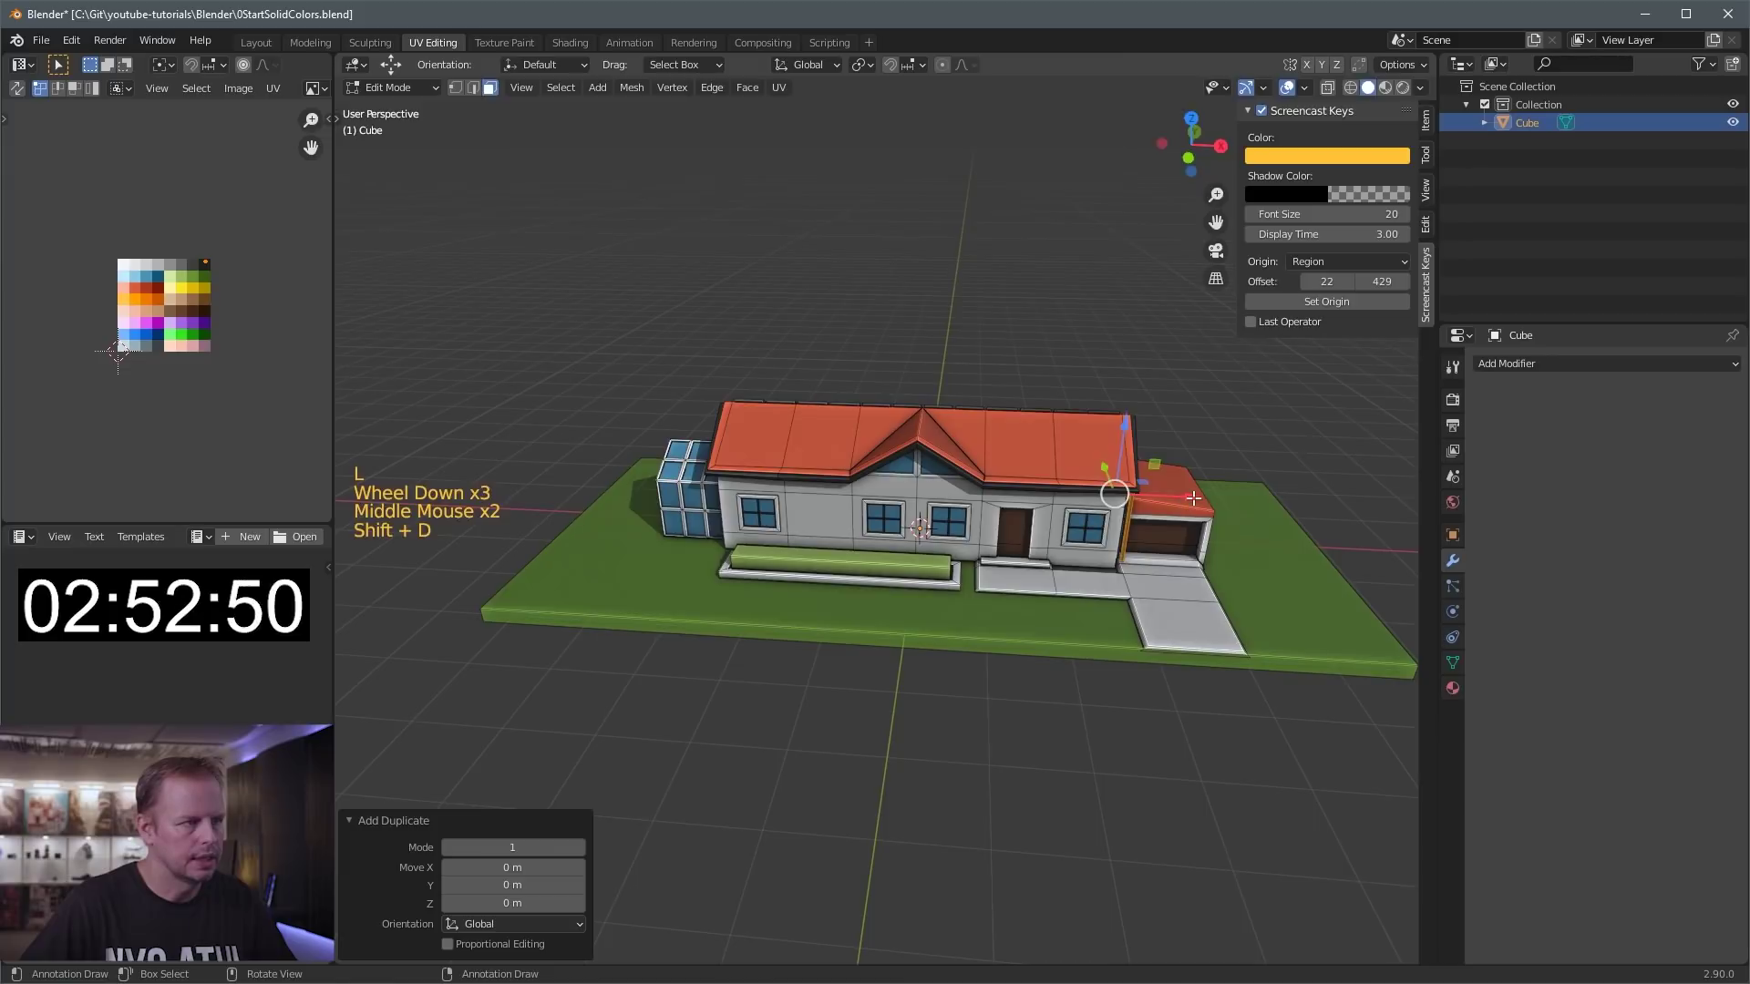
left_click(792, 499)
scroll(765, 542, "up", 4)
middle_click_drag(747, 547, 764, 544)
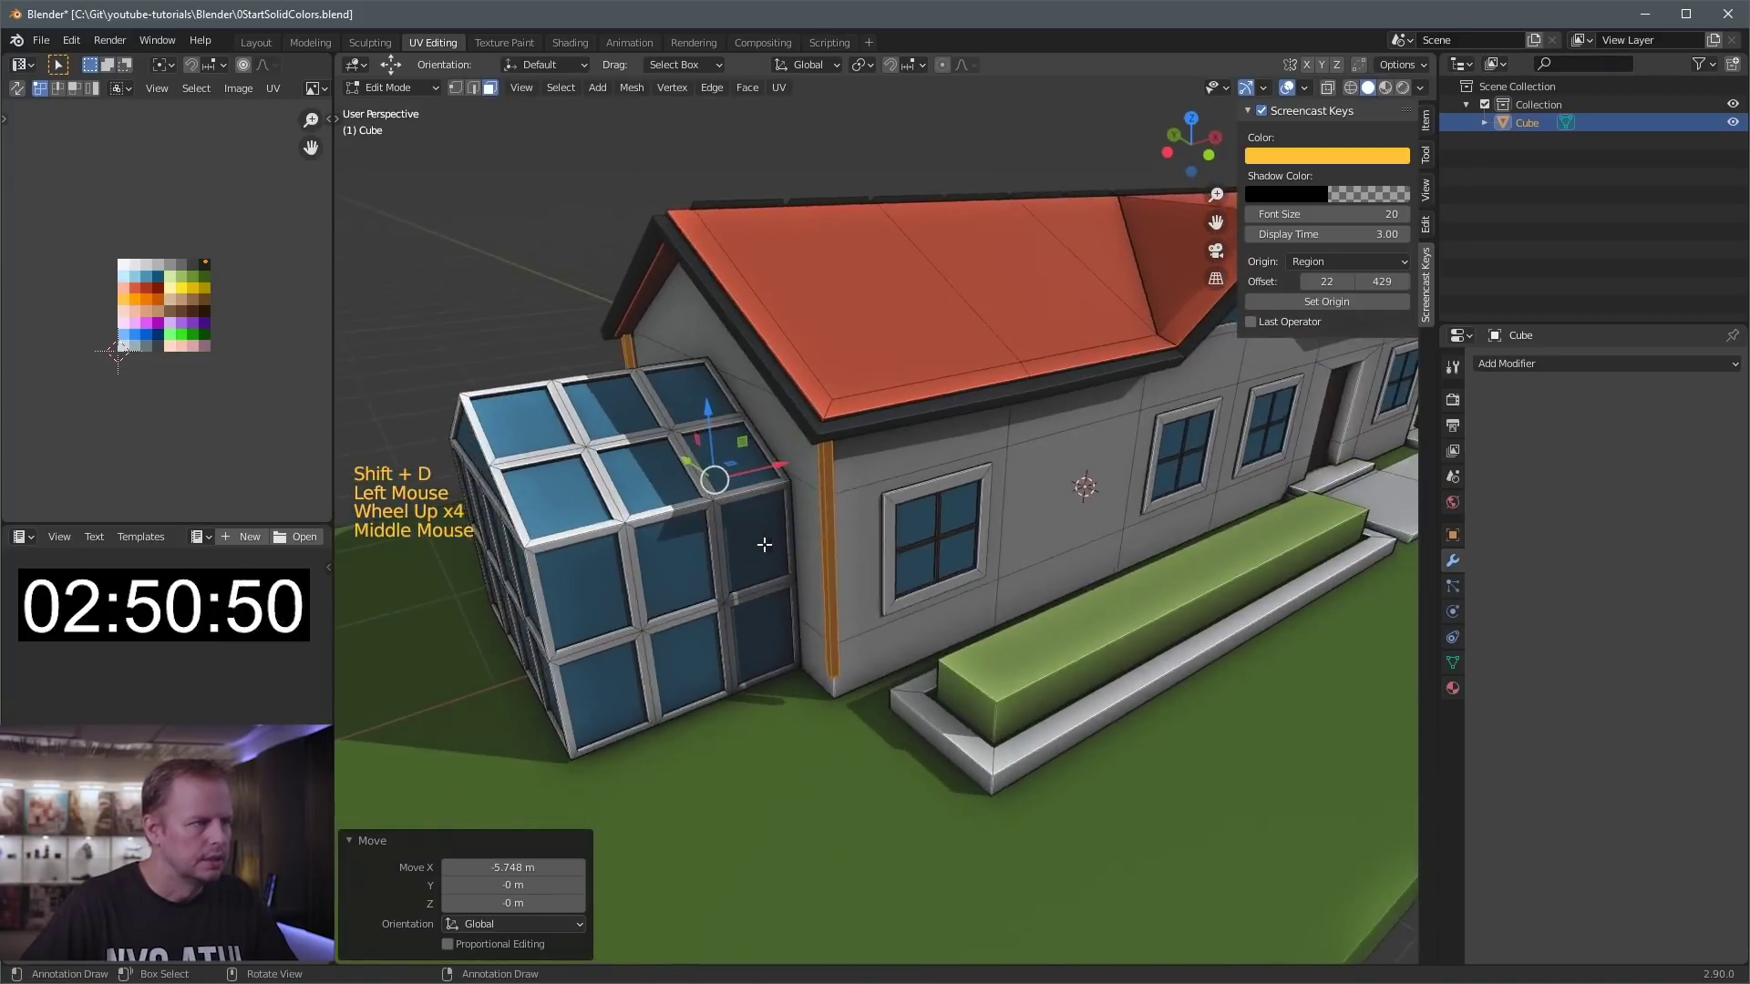
scroll(796, 572, "up", 1)
left_click_drag(704, 450, 695, 453)
scroll(697, 456, "down", 3)
key("Tab")
middle_click_drag(711, 474, 939, 543)
left_click(1207, 815)
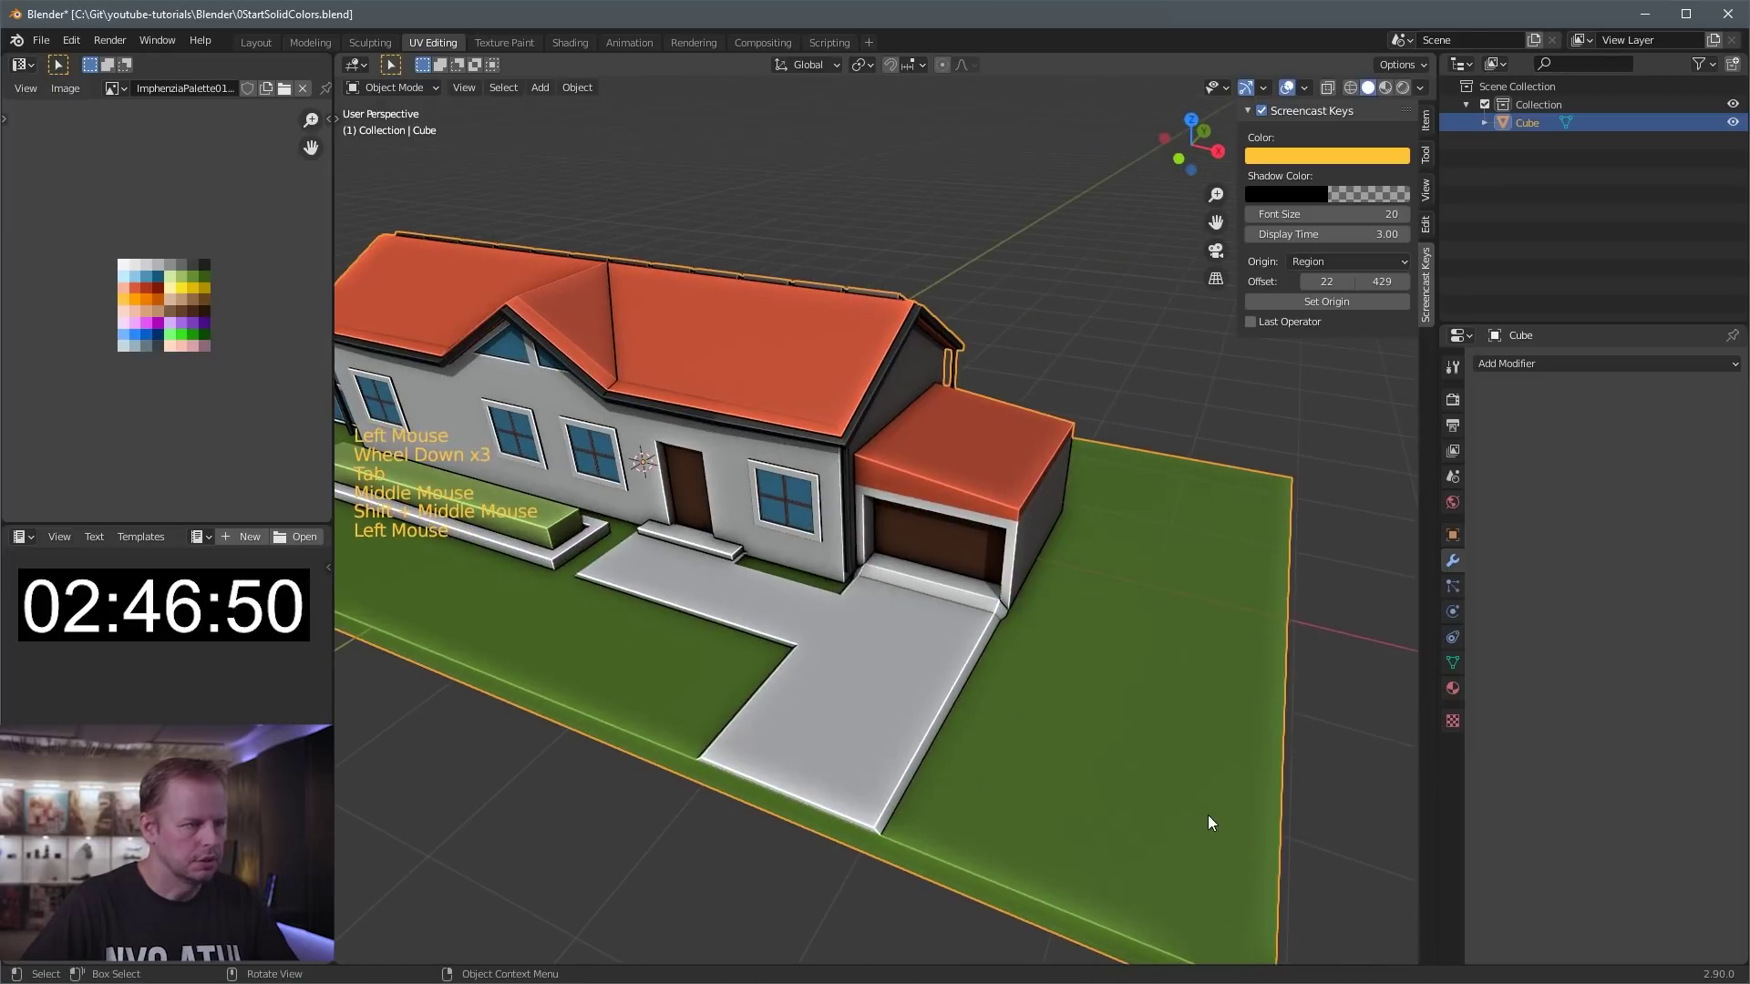
- Duplicate the lawn's top face in place, scale it down, and move it about 1.11 m along X to beside the garage
key("Tab")
left_click(1139, 740)
scroll(1139, 742, "down", 2)
key("shift+d")
right_click(981, 581)
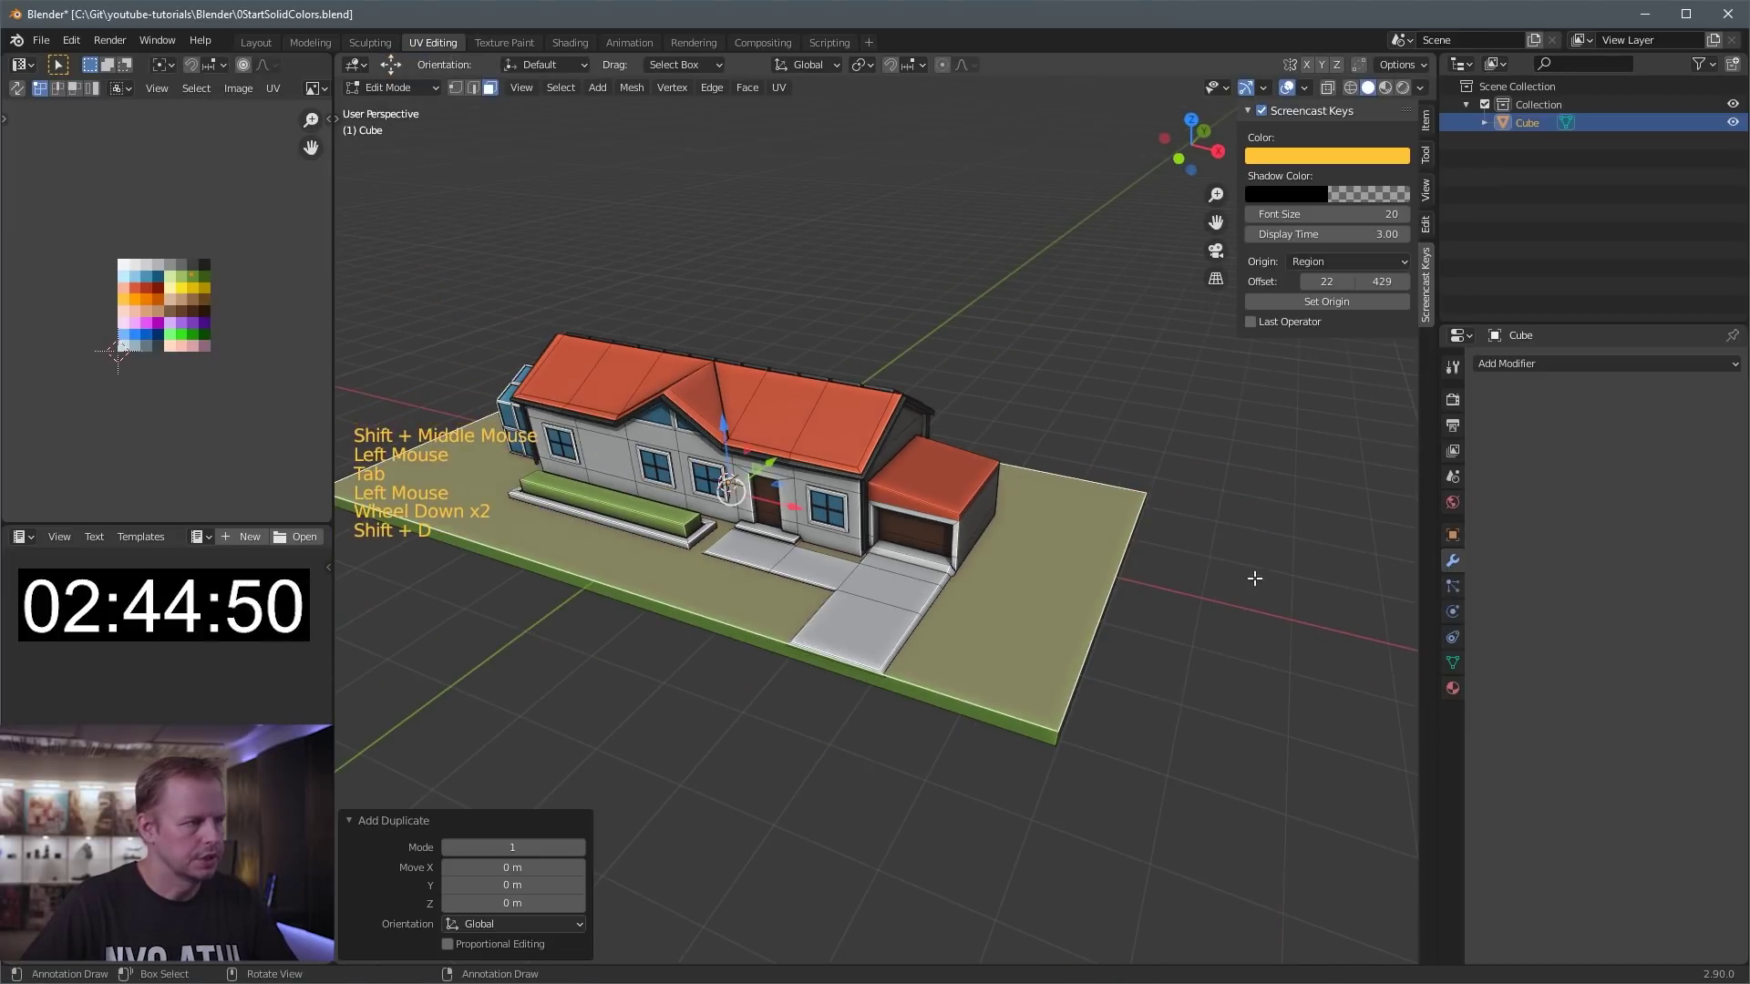
key("s")
left_click(877, 592)
left_click_drag(795, 509, 1119, 588)
- Shrink the duplicated lawn face, narrow it along X to a roughly square patch, and scale it by 0.290
key("s")
left_click(1046, 547)
key("s")
key("y")
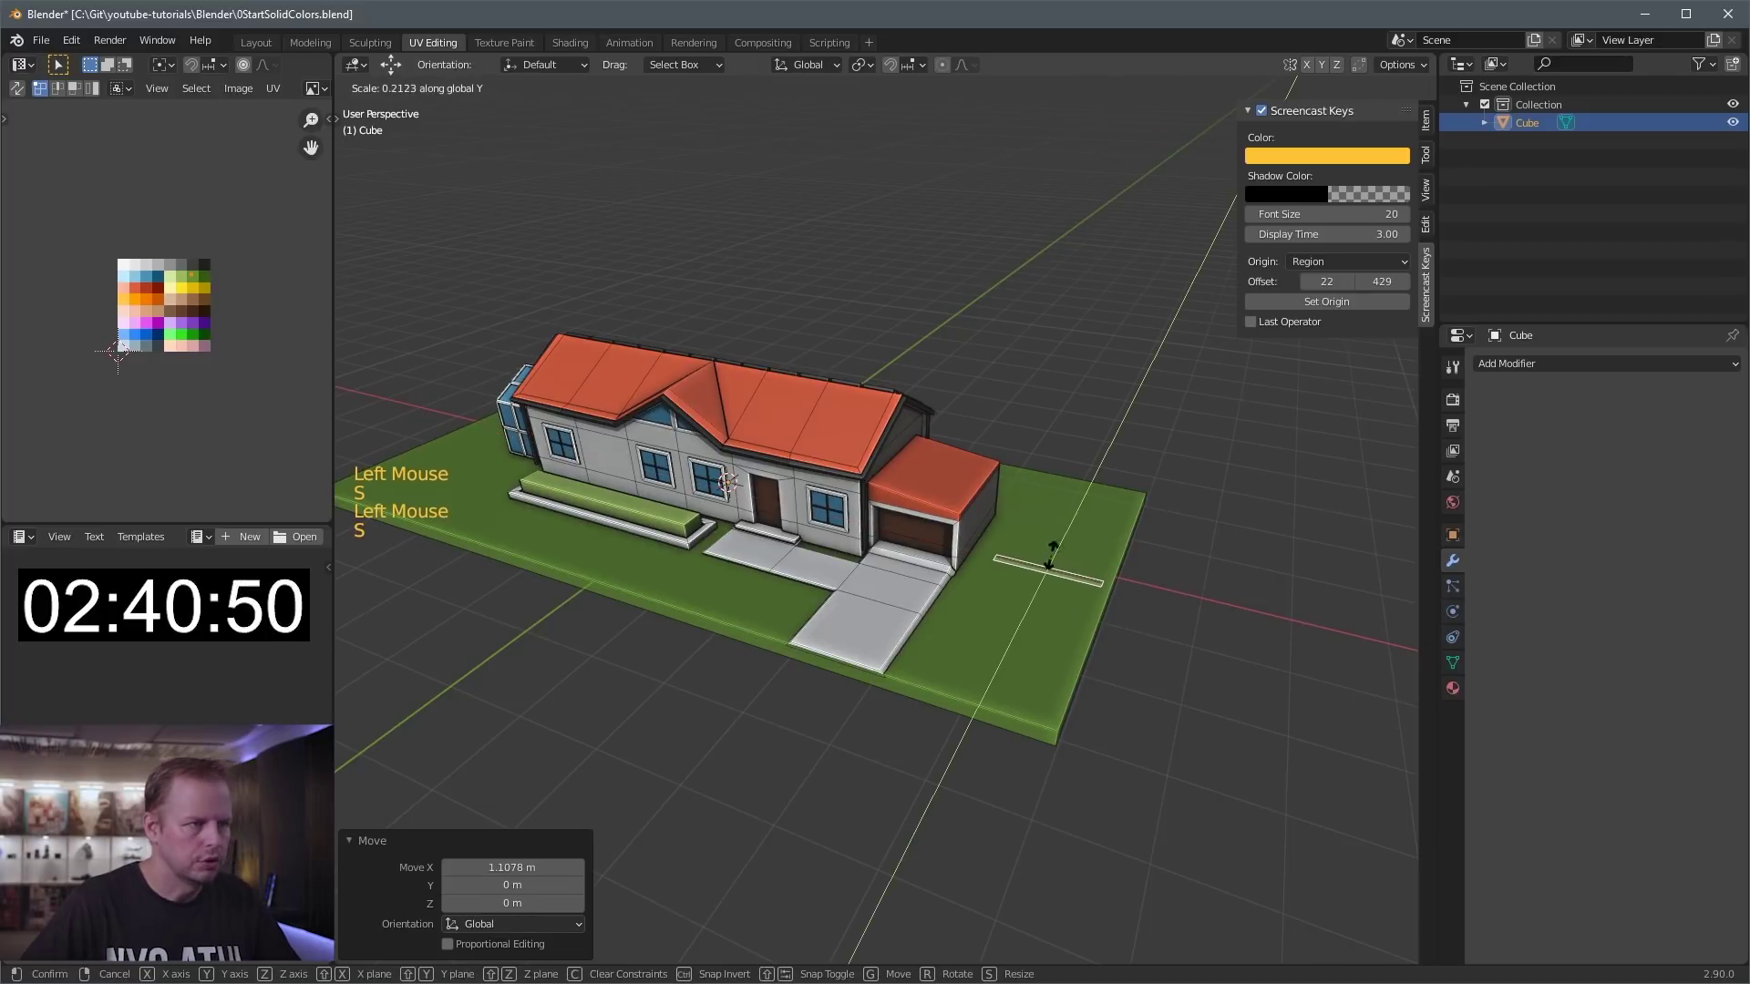
right_click(1077, 566)
key("s")
key("x")
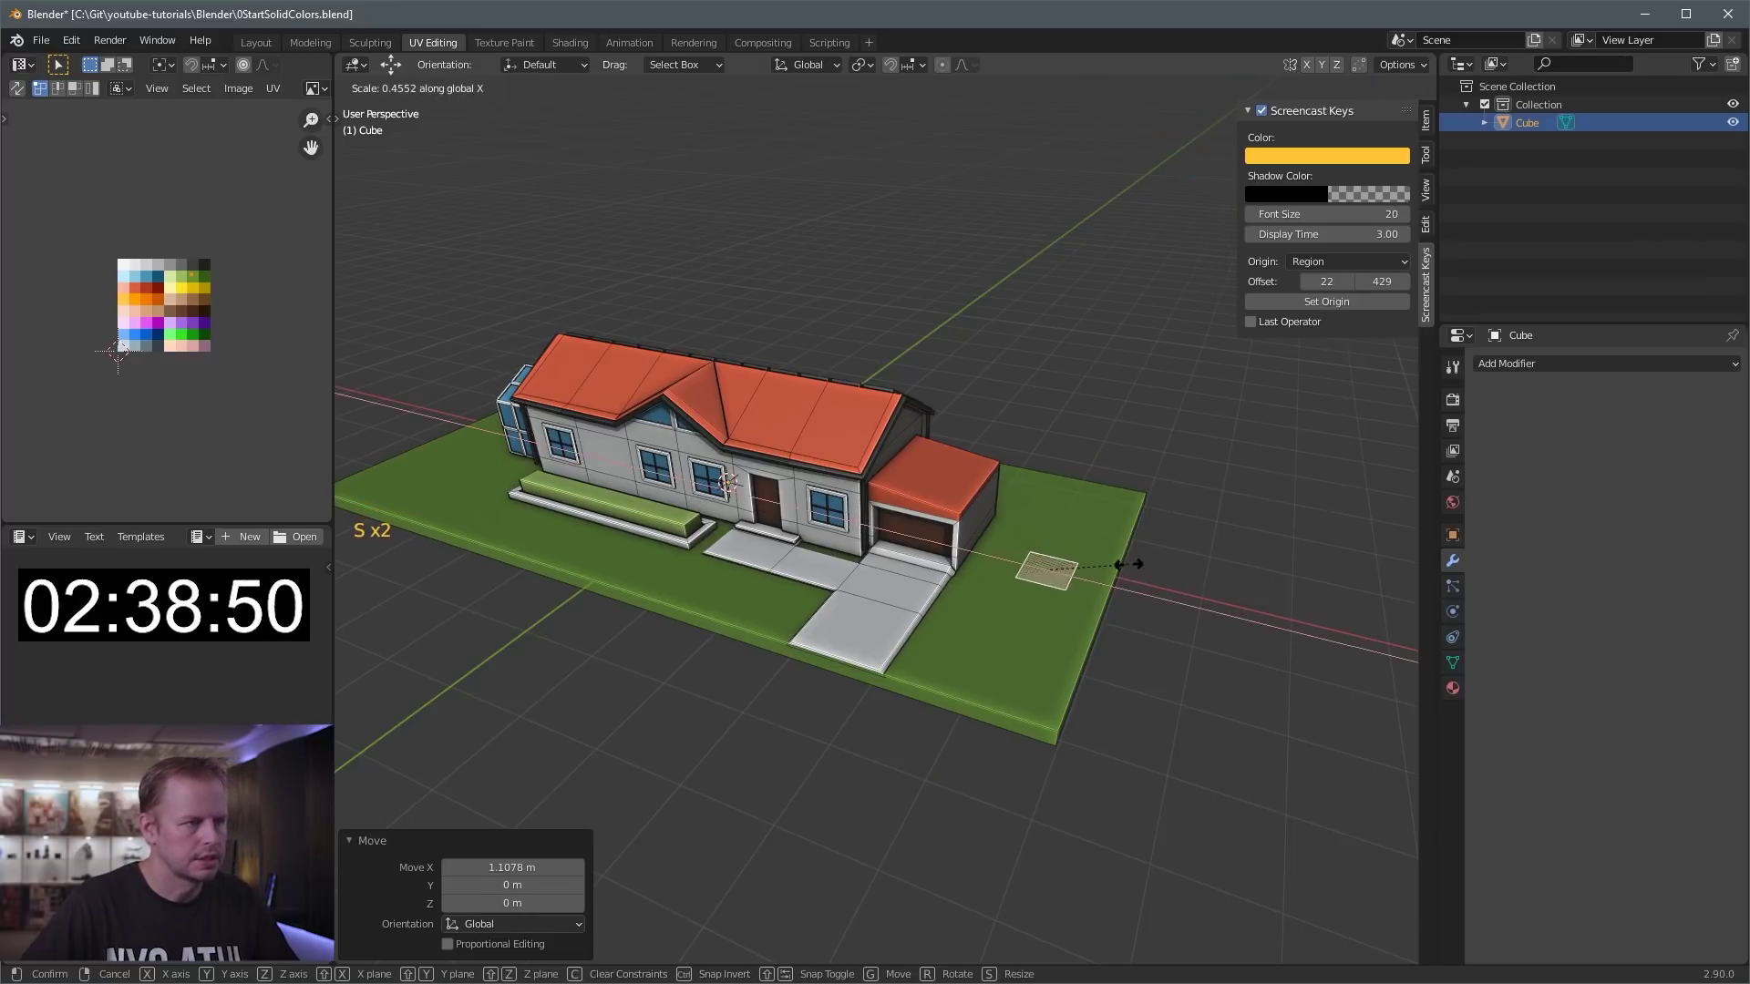
left_click(1114, 563)
key("s")
left_click(1038, 518)
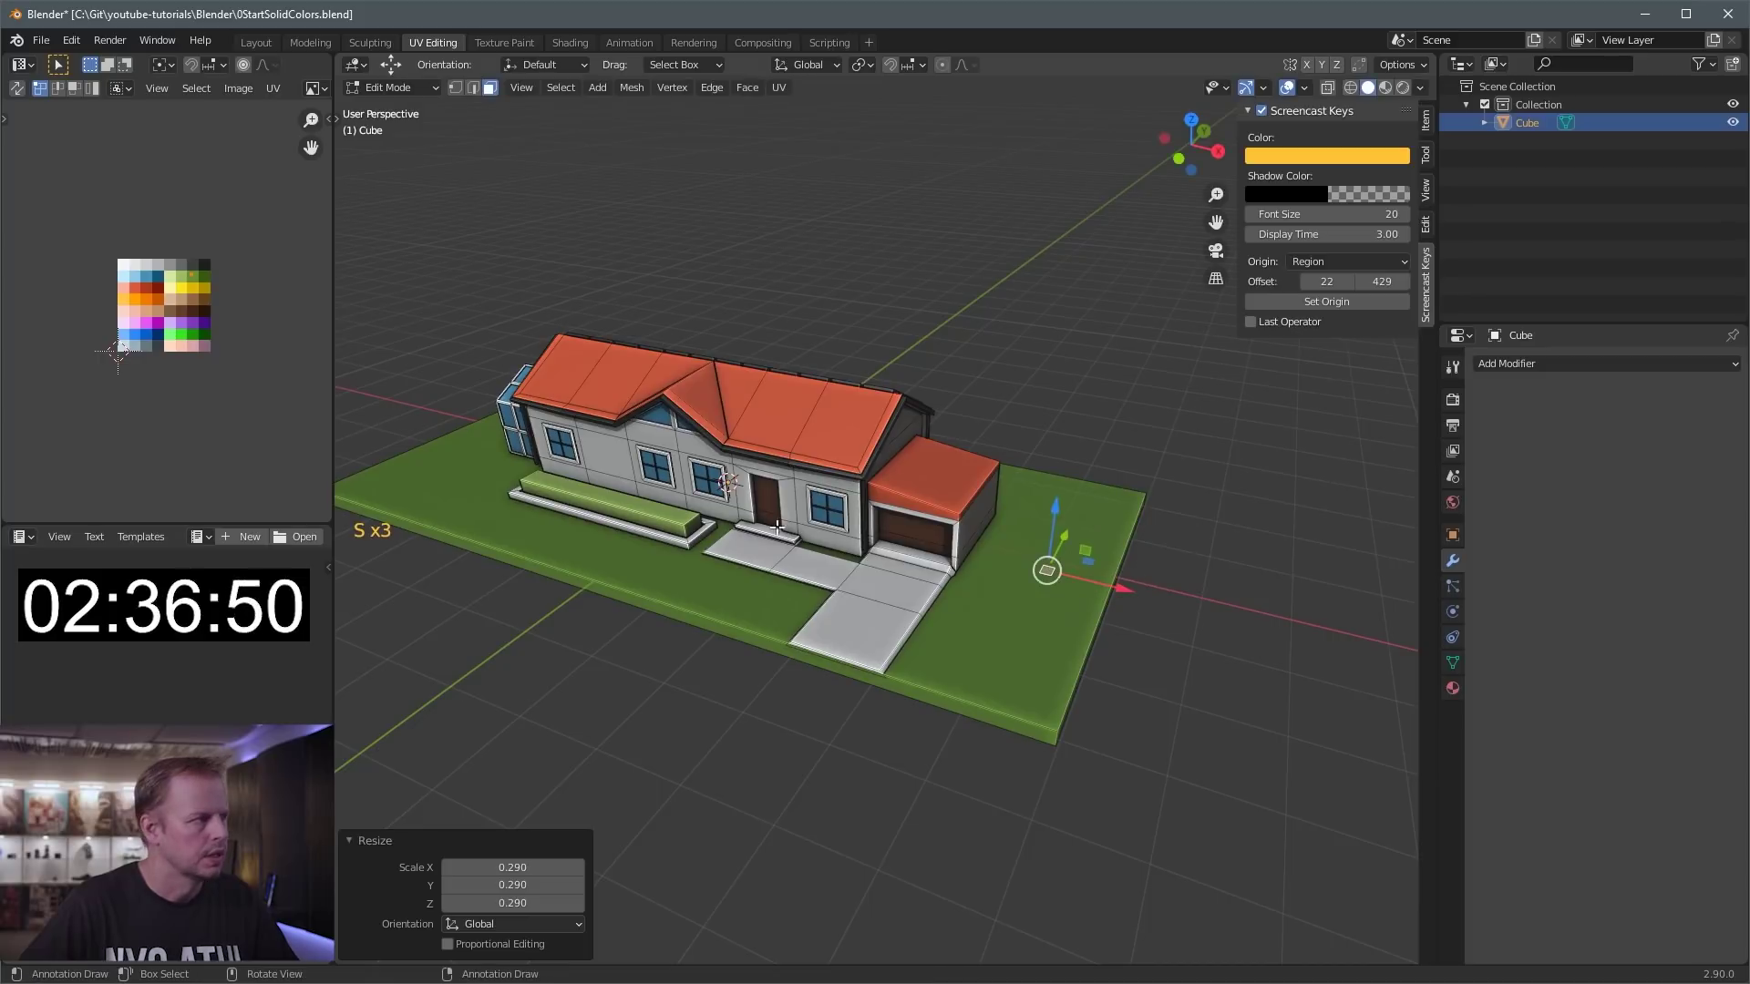
- Colour the small face beside the garage brown by moving its UVs onto a brown palette swatch
scroll(188, 374, "up", 4)
key("g")
left_click(192, 398)
scroll(873, 515, "up", 1)
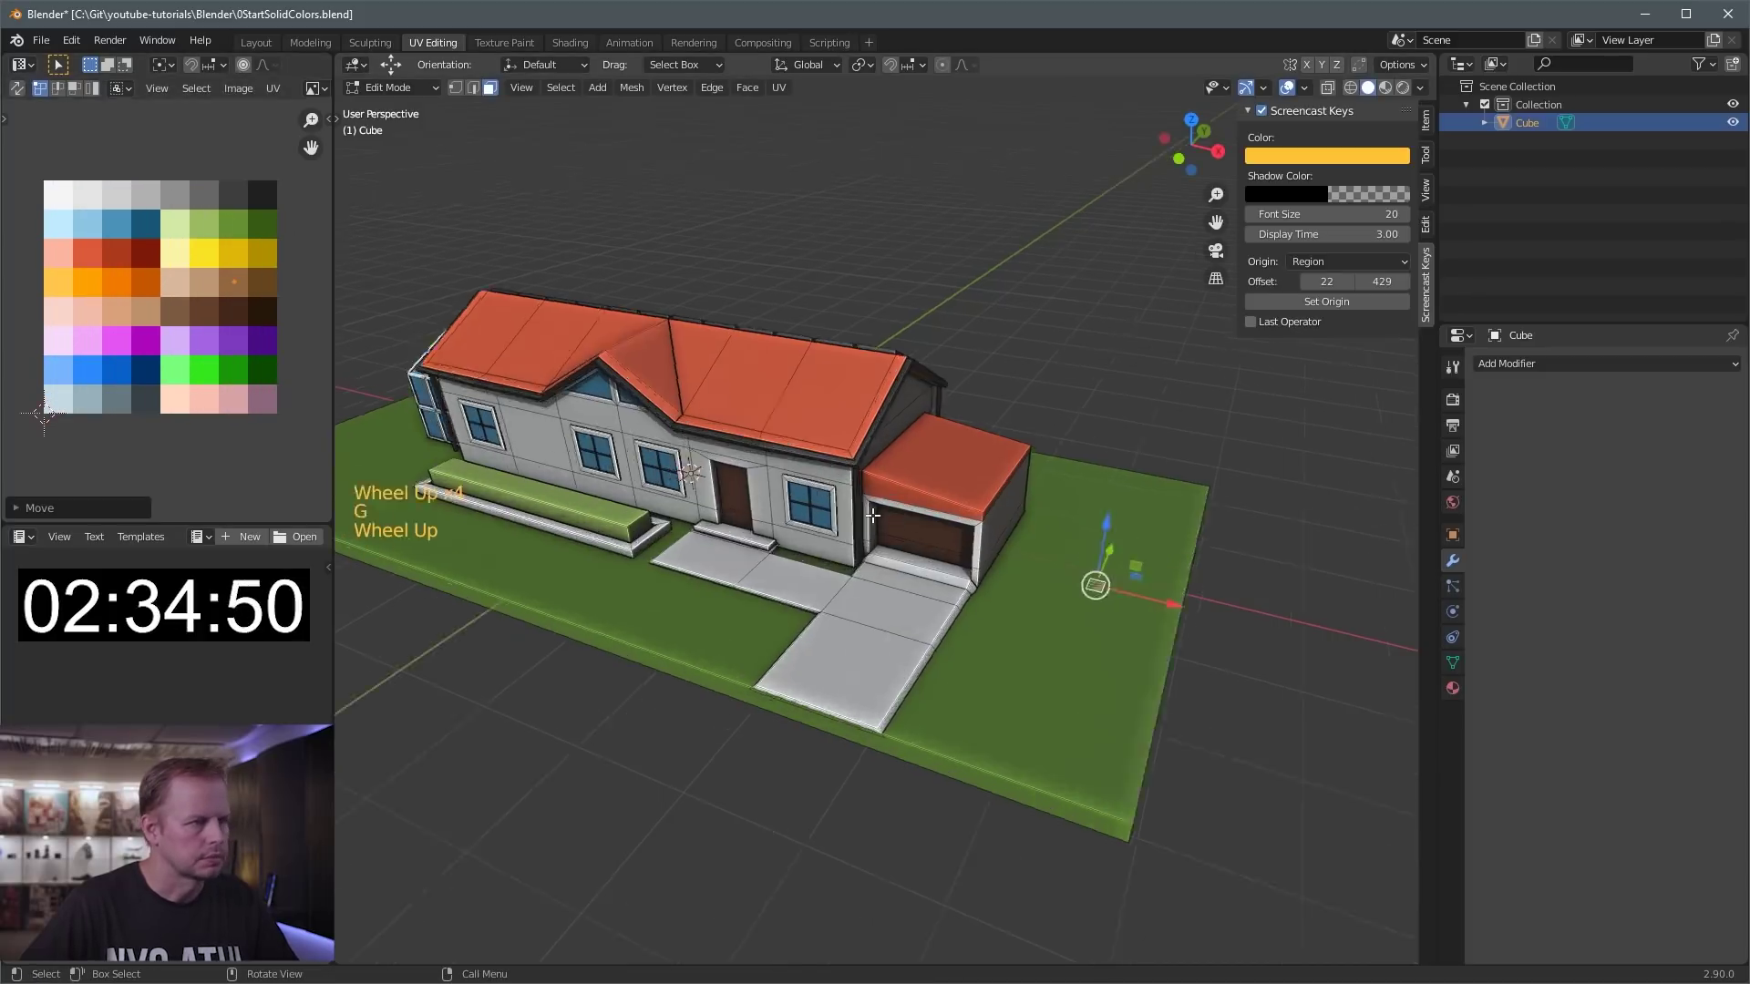
scroll(874, 515, "up", 2)
key("g")
middle_click_drag(873, 515, 941, 547)
- Extrude the brown face about 0.25 m upward as a trunk base and scale its top face to 0.880
key("e")
left_click(966, 517)
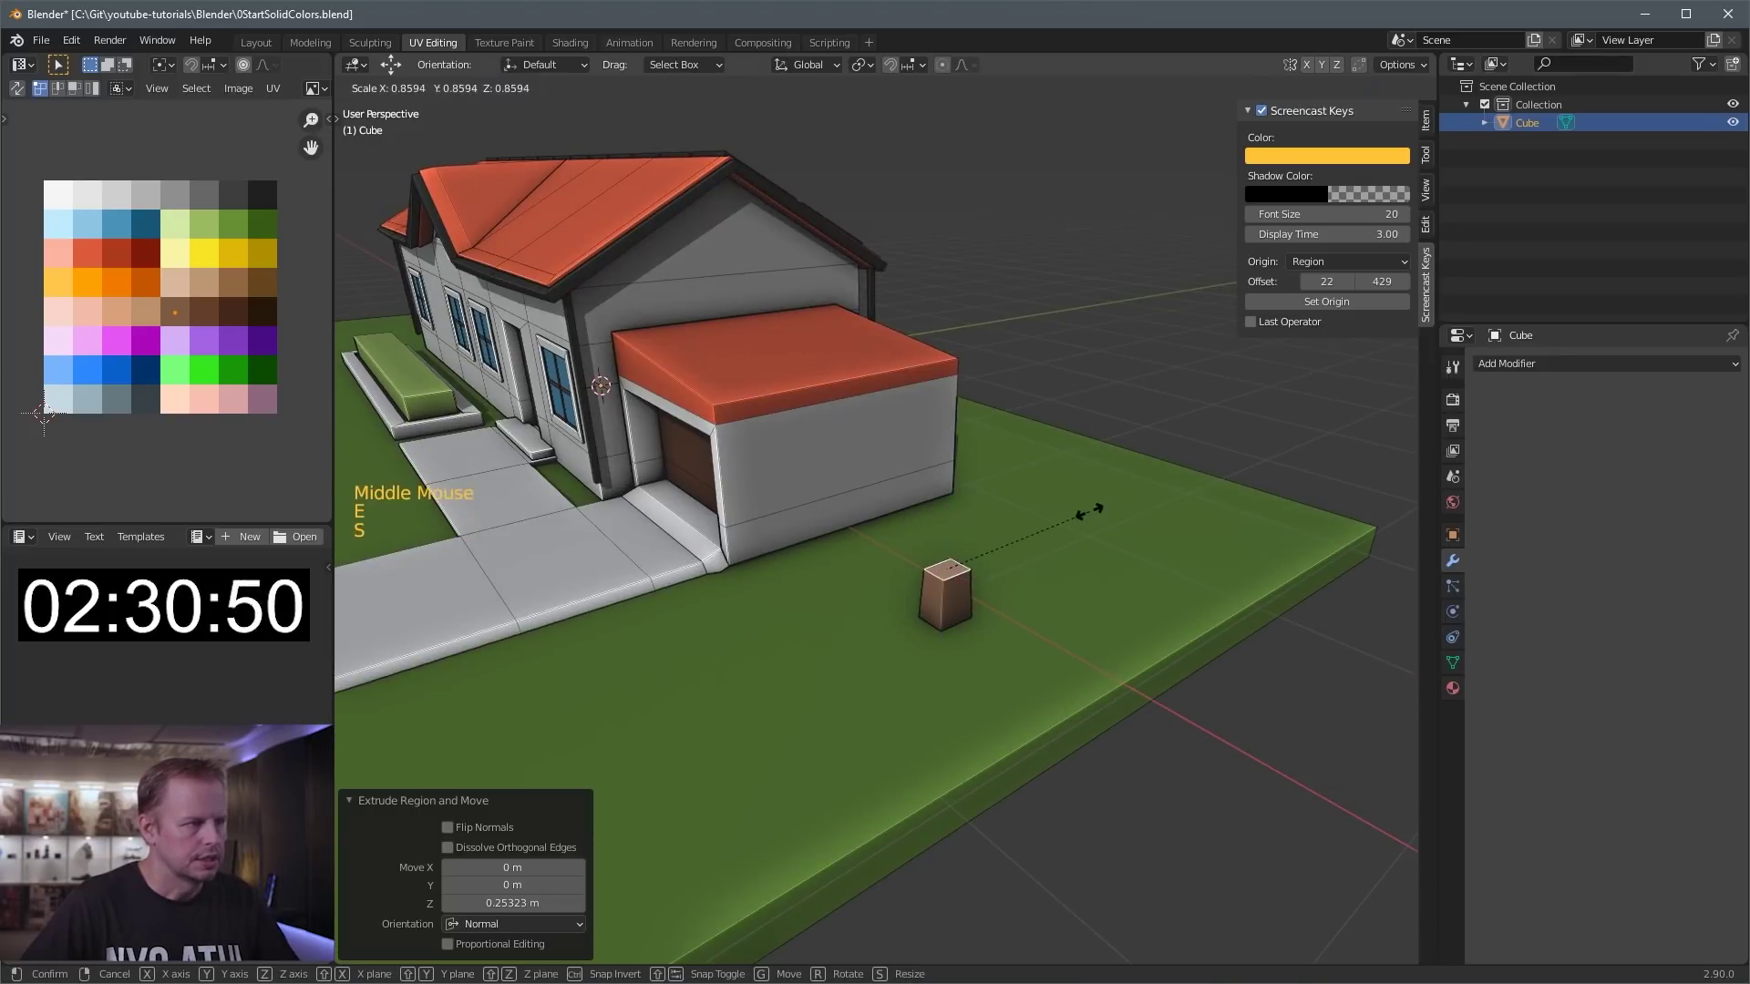
key("s")
left_click(961, 529)
right_click(1057, 478)
key("Escape")
- Extend the trunk upward with three bent segments, scaling each end face smaller and the last one to 0.556
middle_click_drag(1111, 444, 1048, 428)
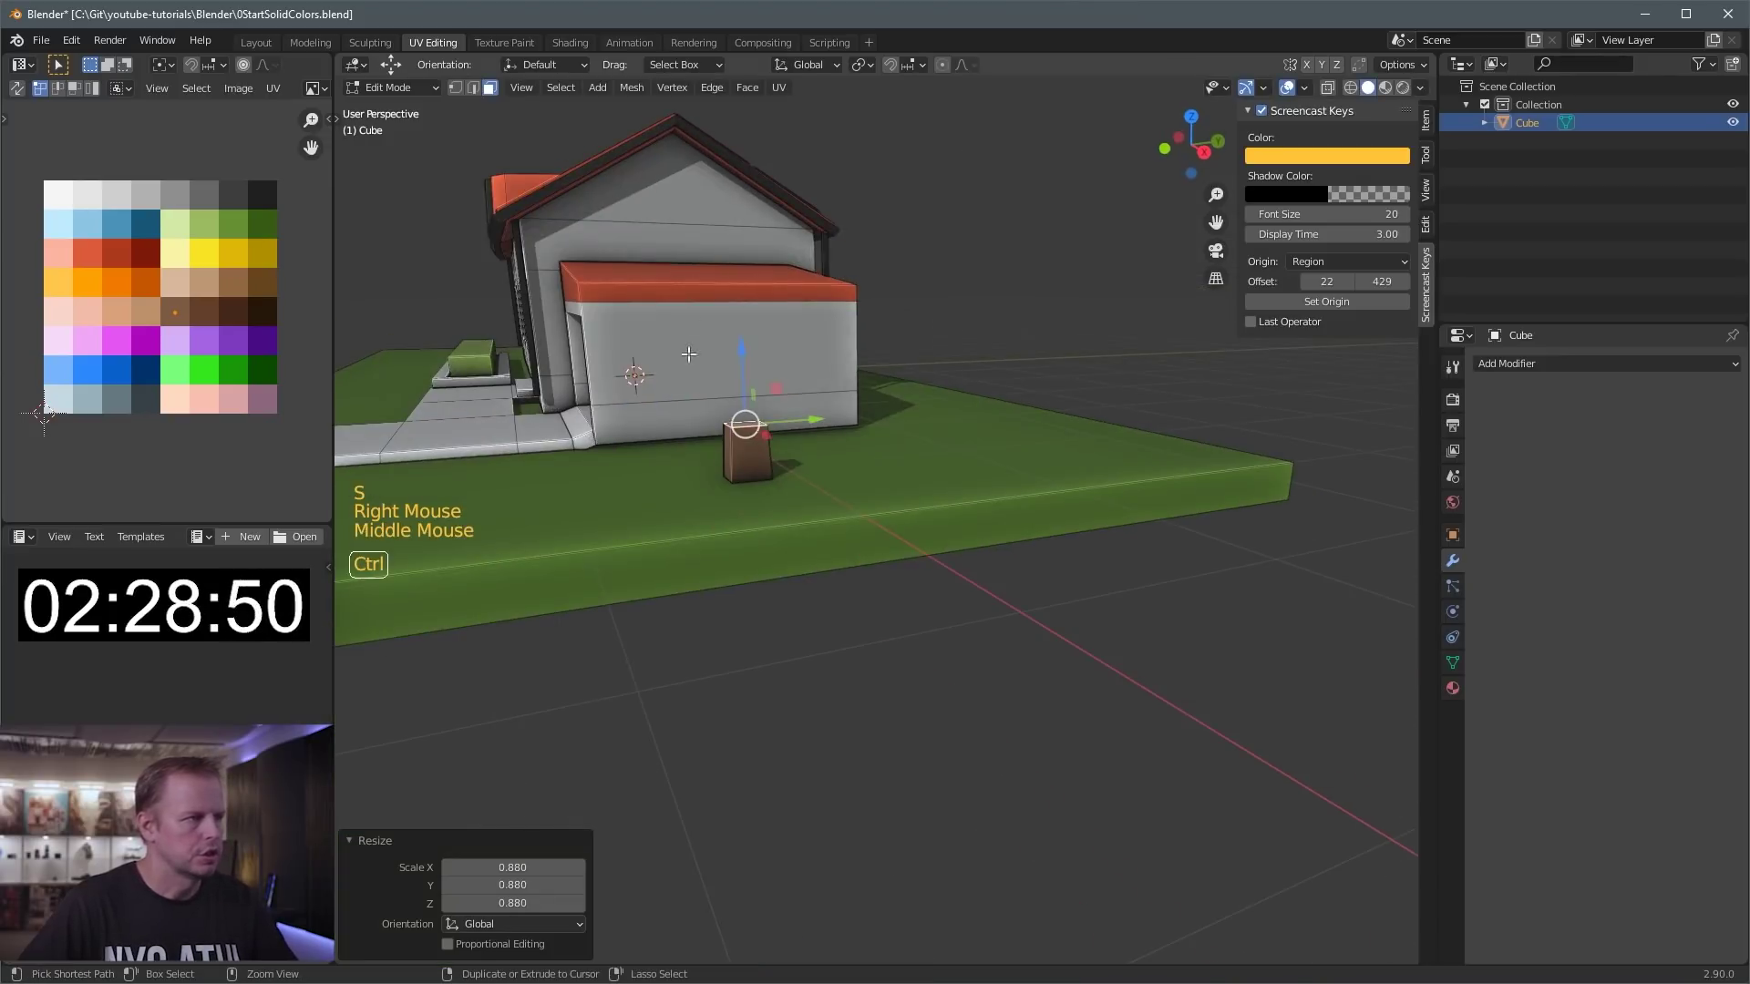
right_click(735, 340, "ctrl")
key("s")
left_click(754, 258)
right_click(821, 259, "ctrl")
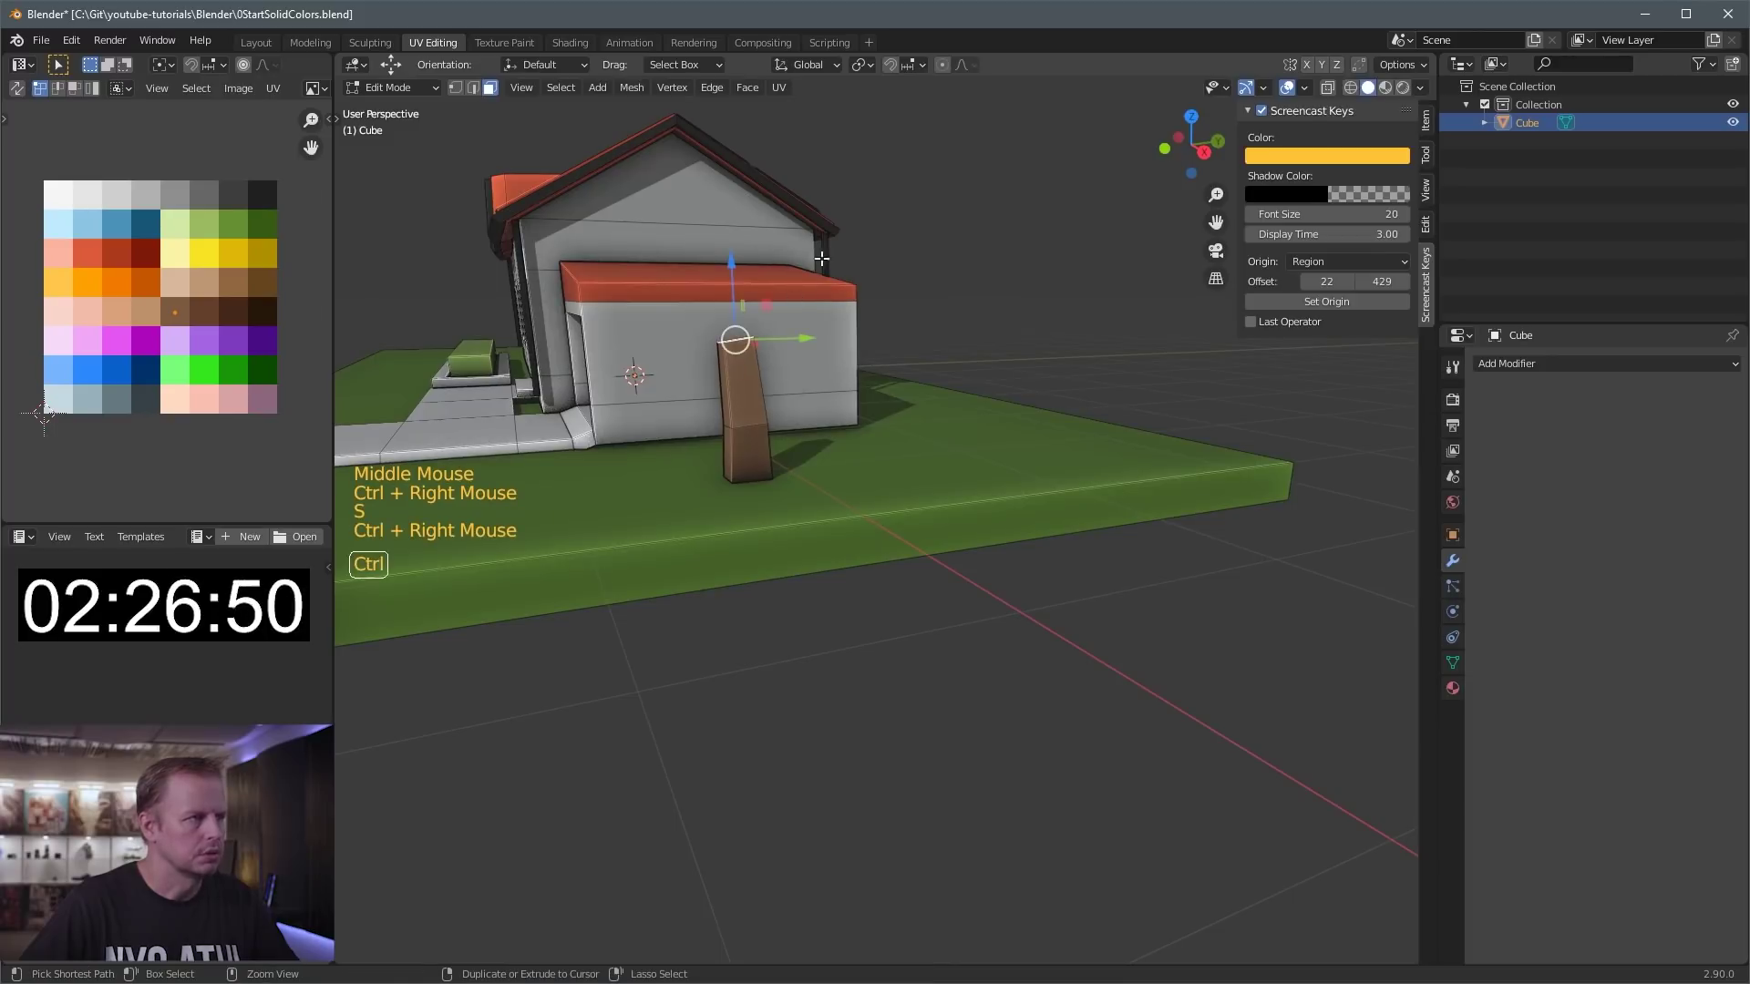
right_click(767, 262, "ctrl")
key("s")
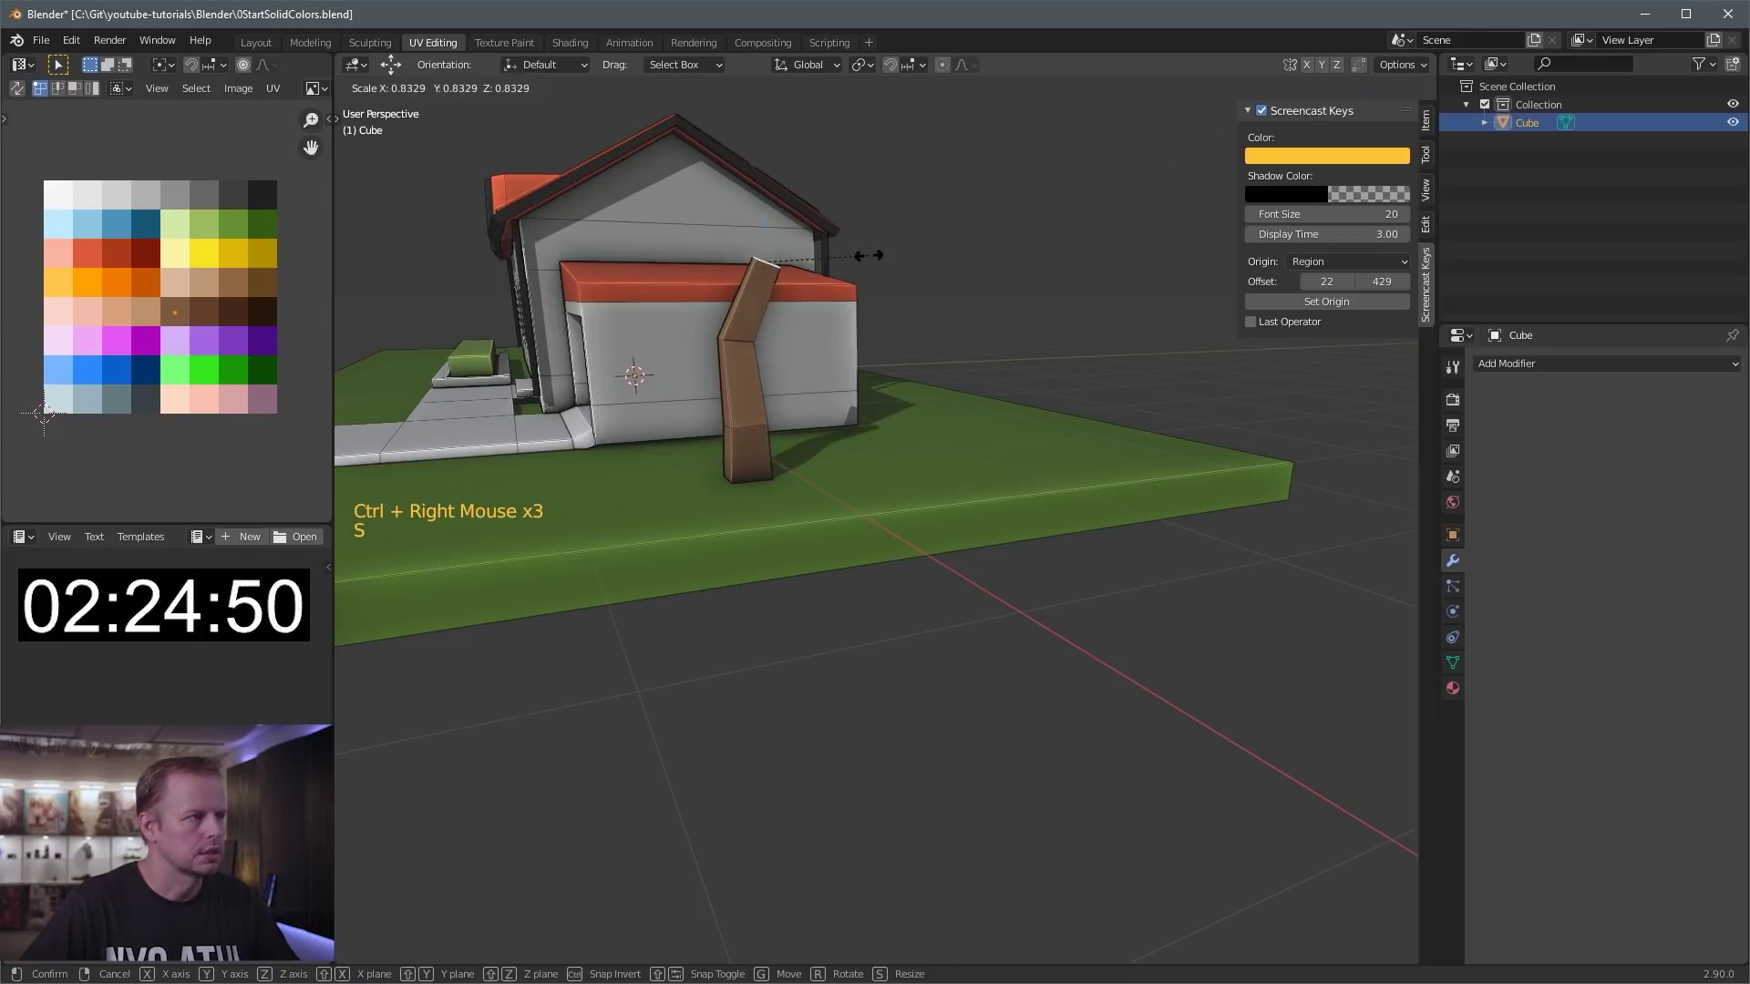
left_click(811, 260)
right_click(743, 216, "ctrl")
key("s")
left_click(779, 206)
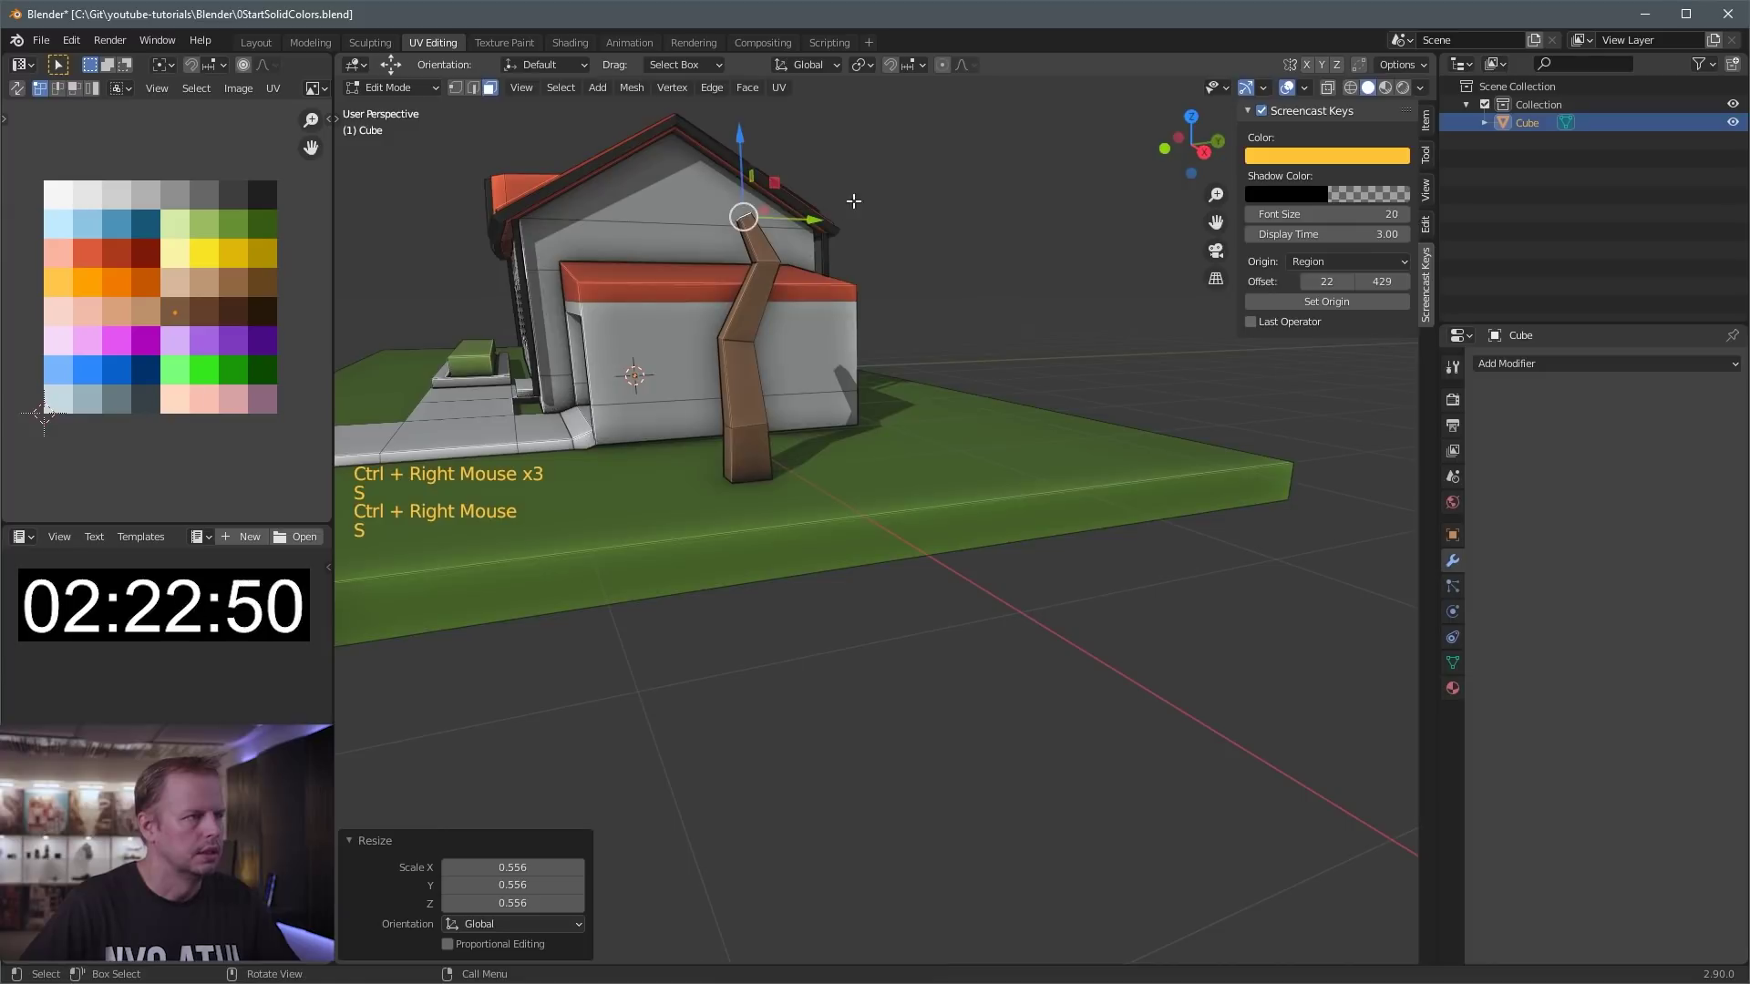
- Duplicate the driveway face before the garage about 0.97 m along X onto the lawn and scale it to 0.668 along X
middle_click_drag(779, 206, 957, 274)
scroll(973, 549, "down", 1)
middle_click_drag(973, 550, 882, 851)
key("Tab")
left_click(883, 848)
key("Tab")
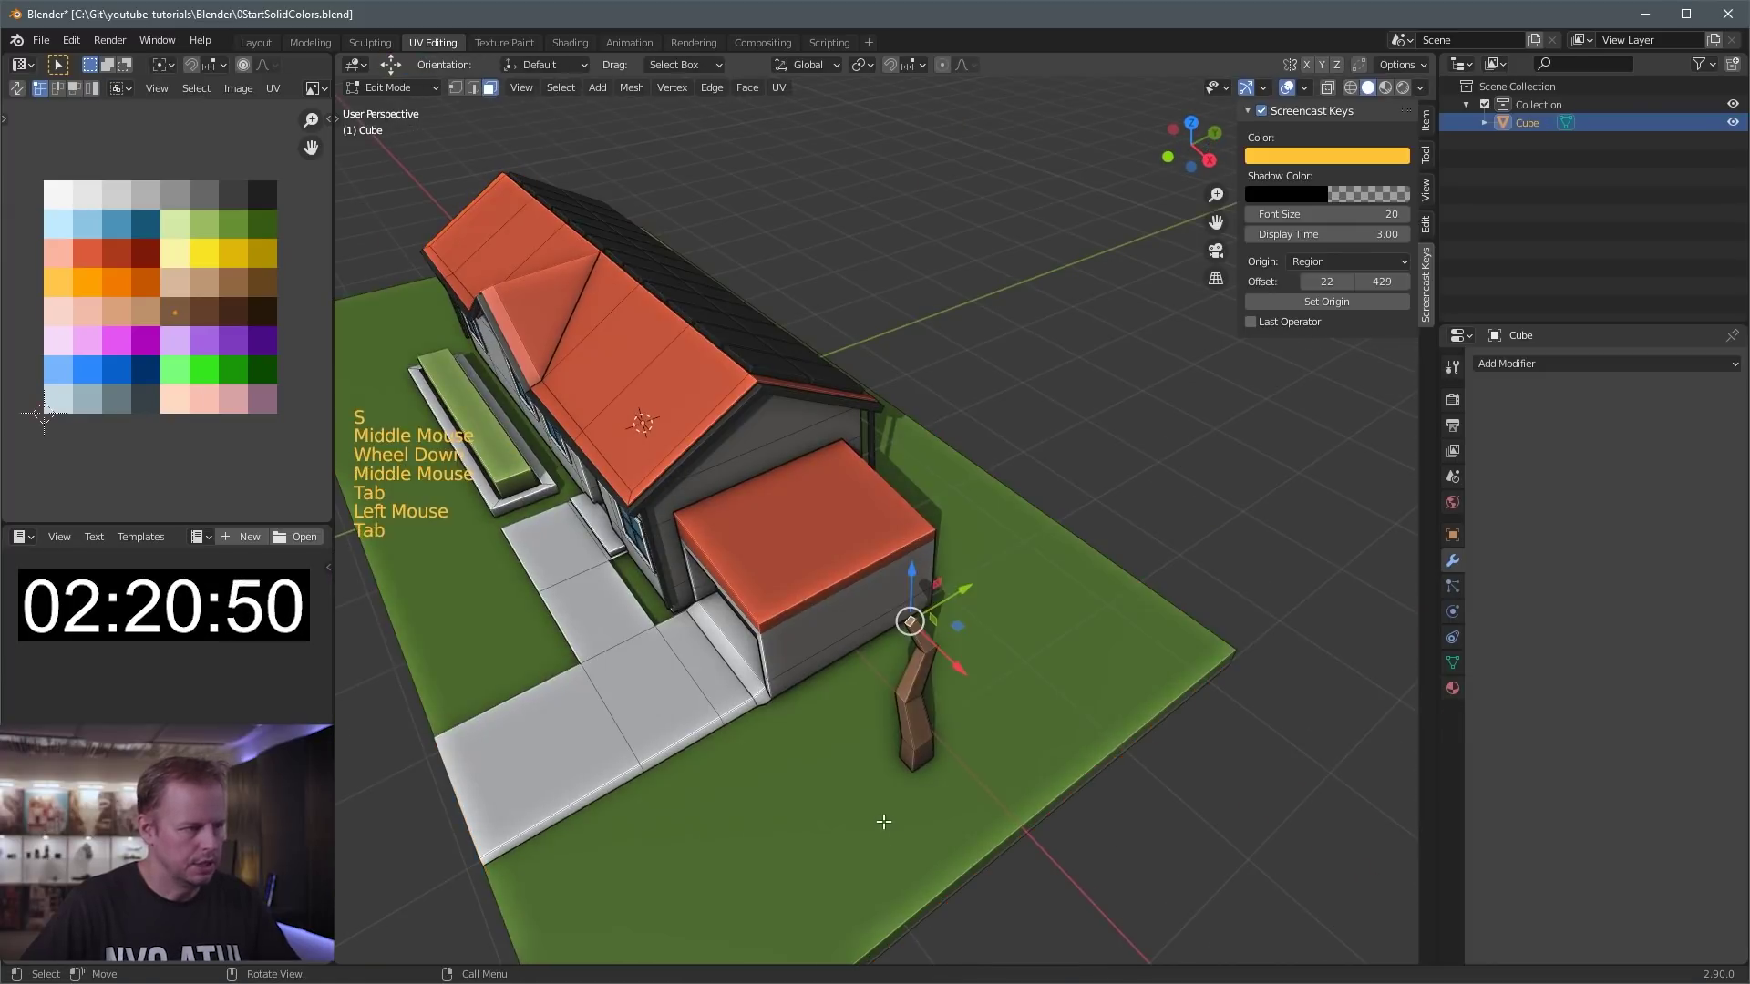
left_click(882, 825)
left_click(711, 709)
key("shift+d")
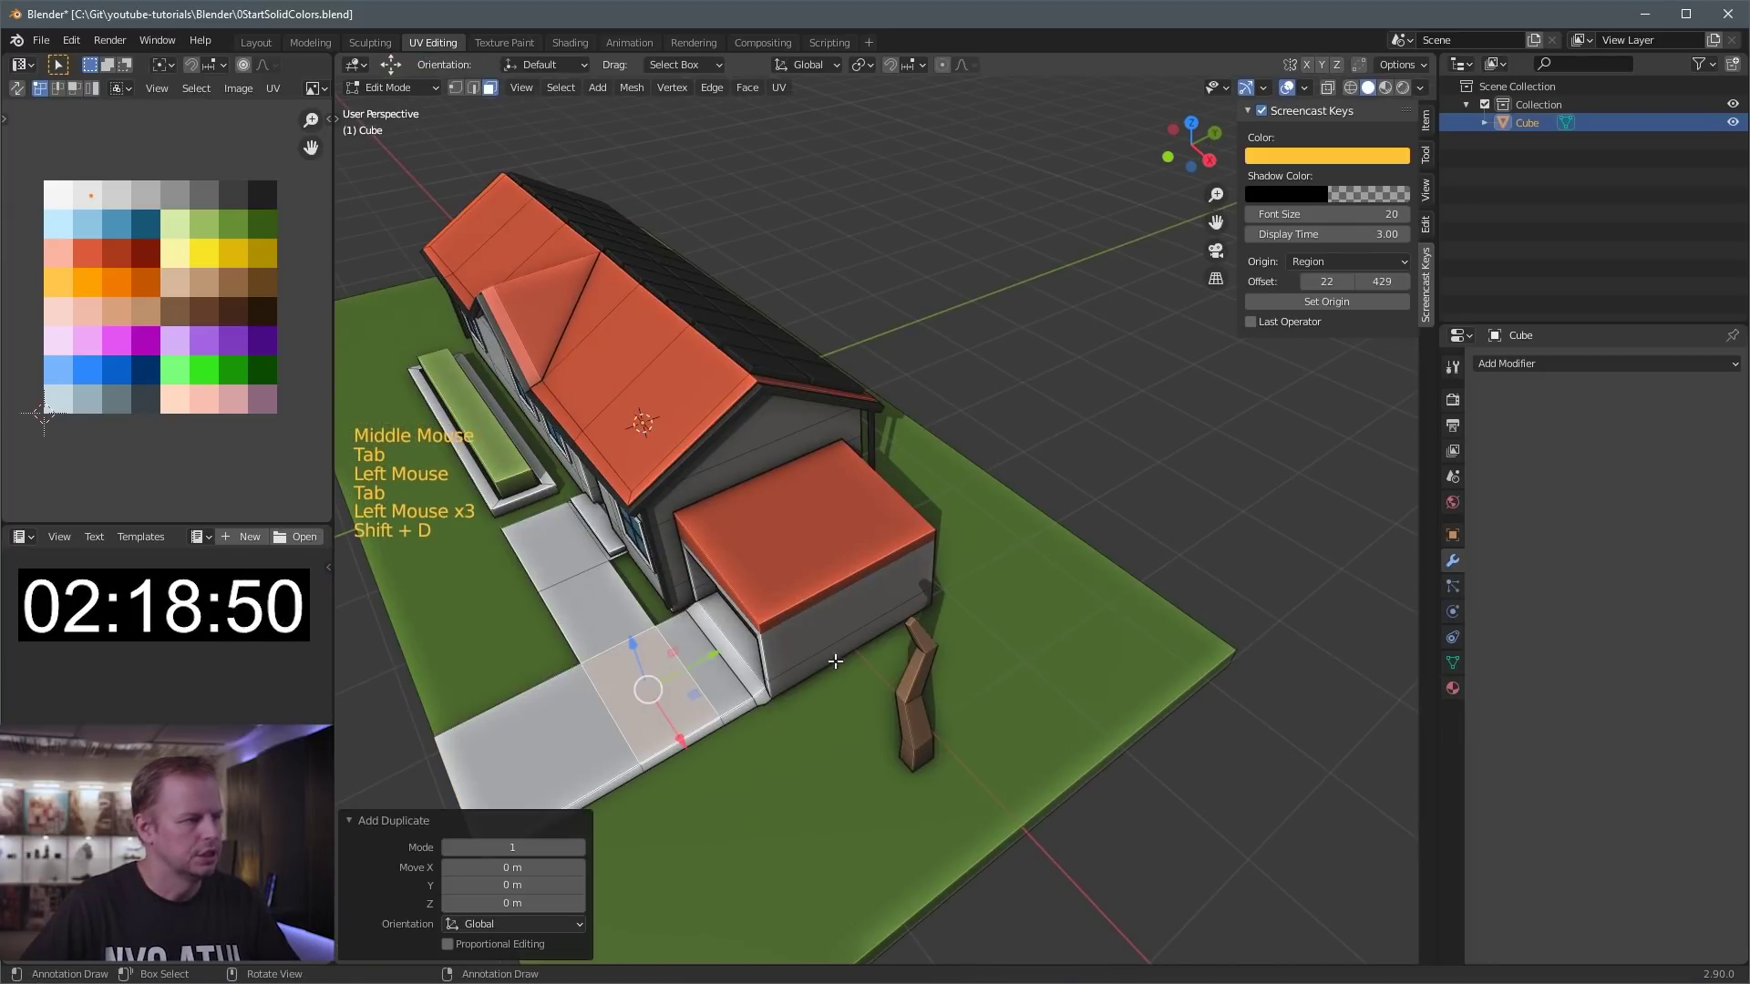
left_click(744, 831)
key("s")
key("x")
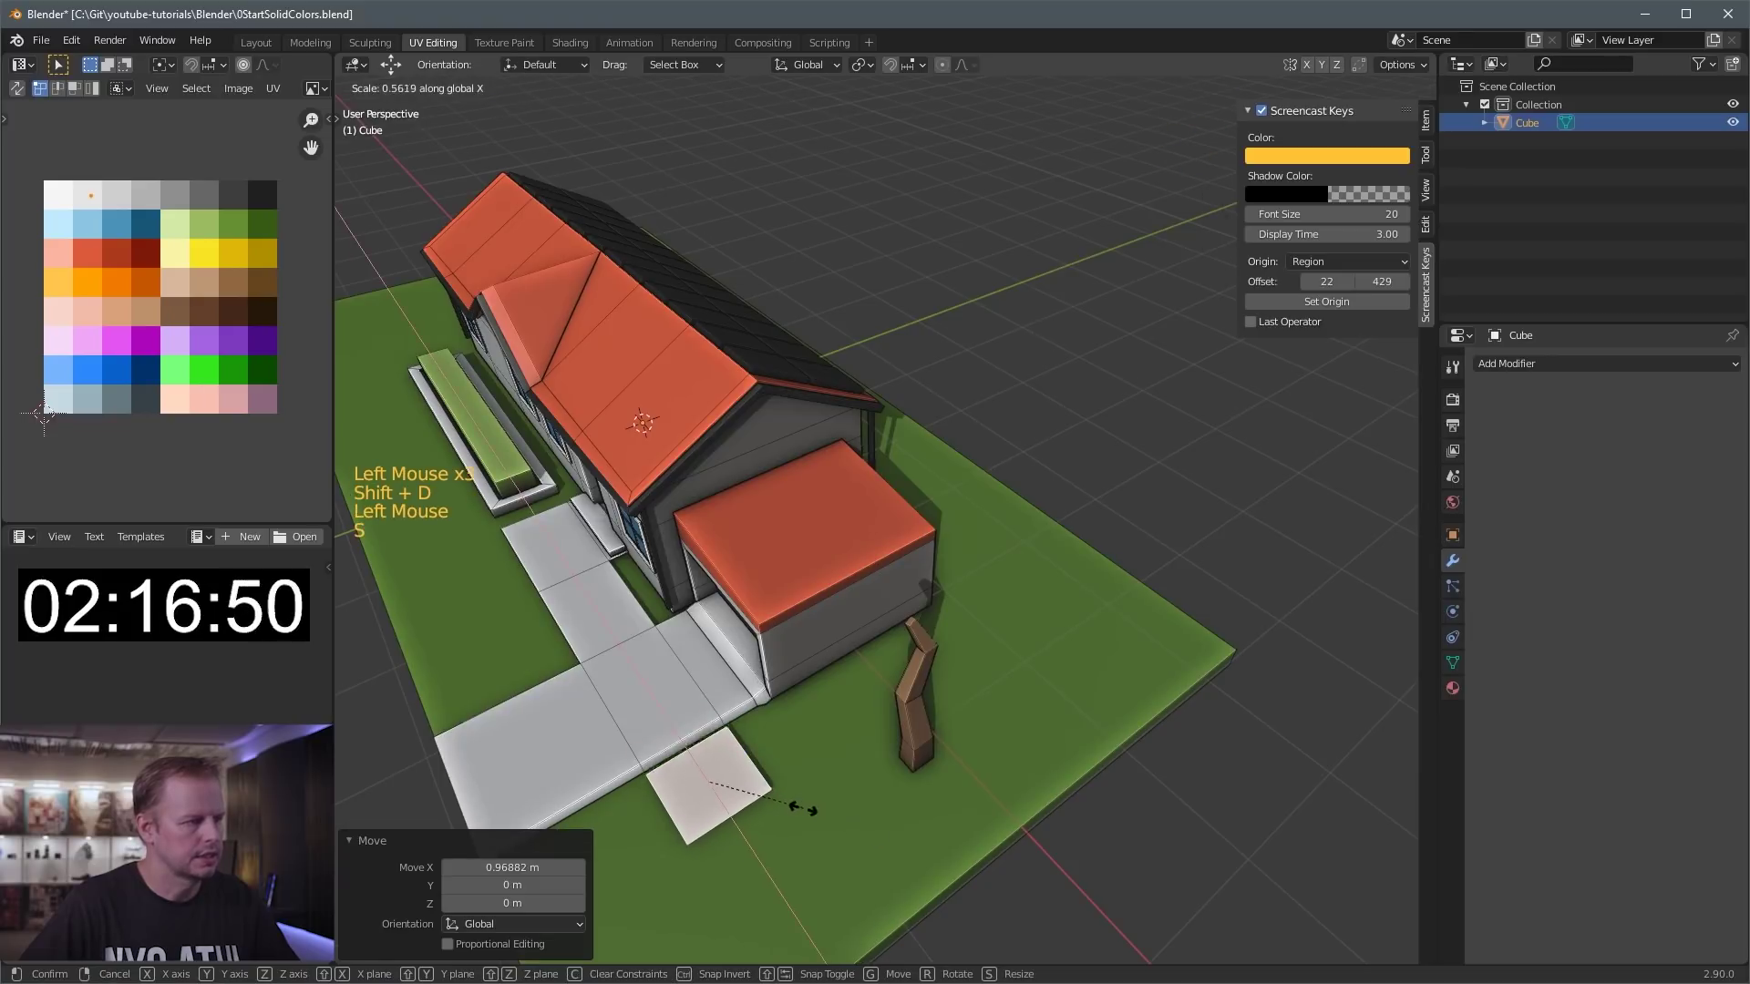
left_click(561, 635)
- Colour the duplicated face pale yellow-green and extrude it about 0.6 m upward into a foliage block
key("g")
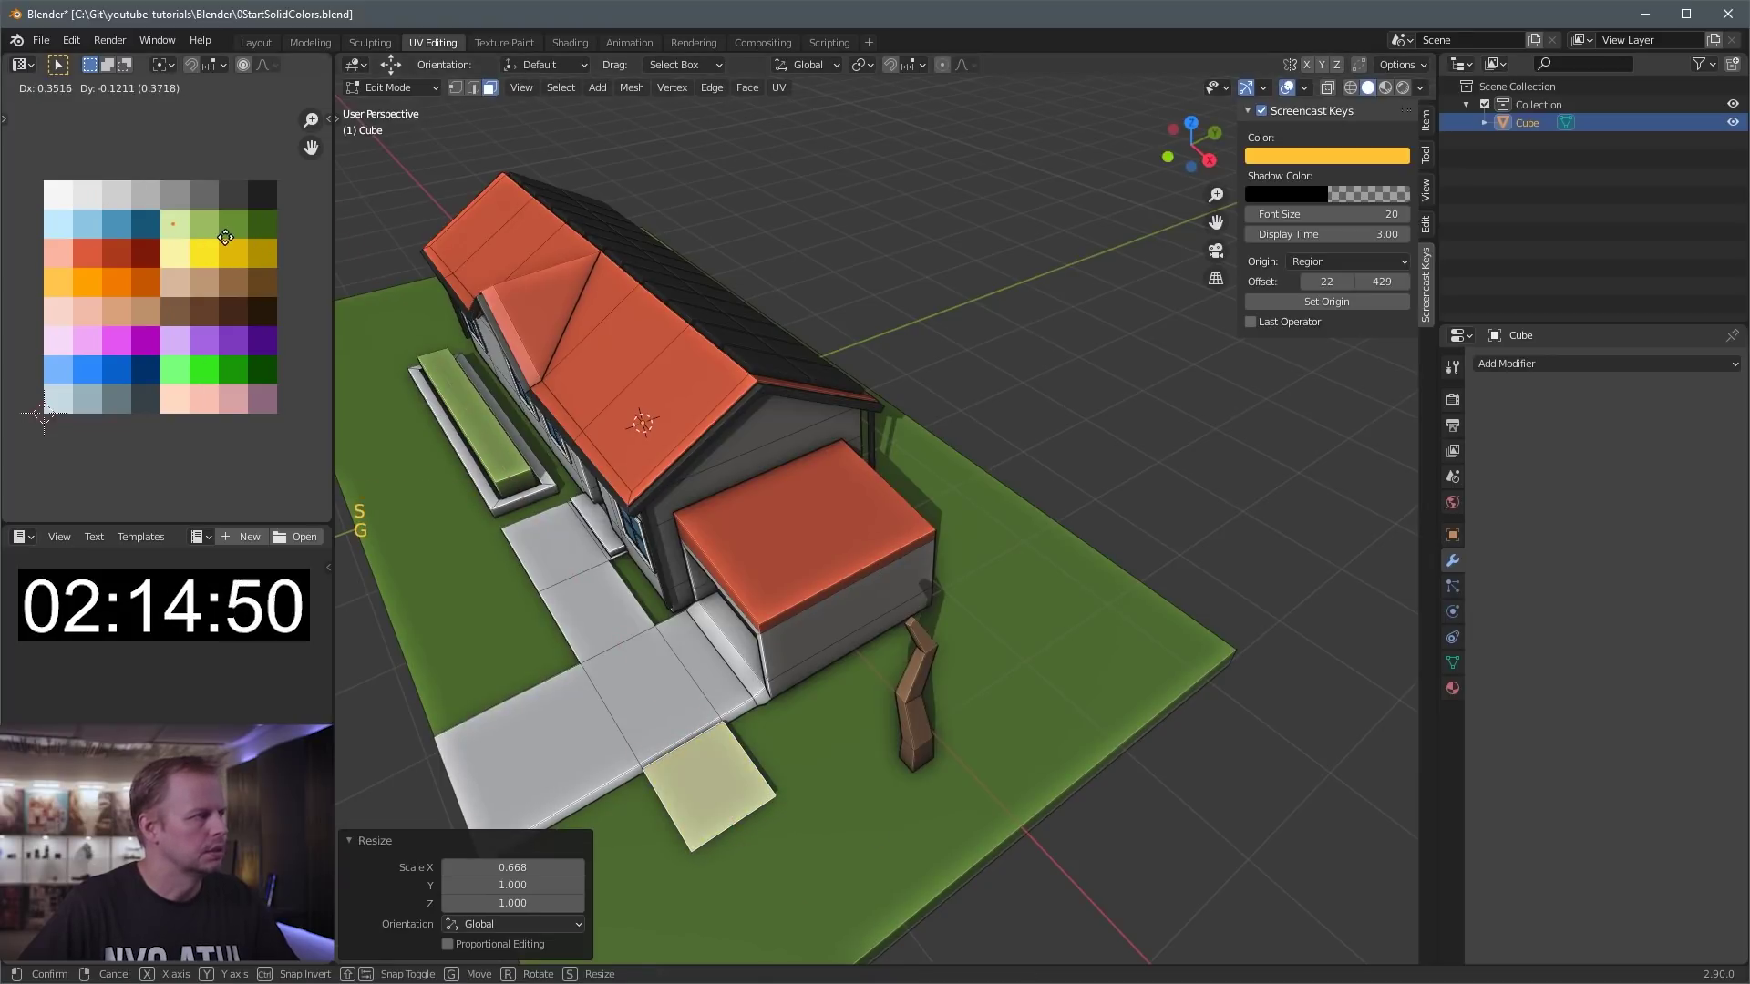
left_click(232, 236)
key("e")
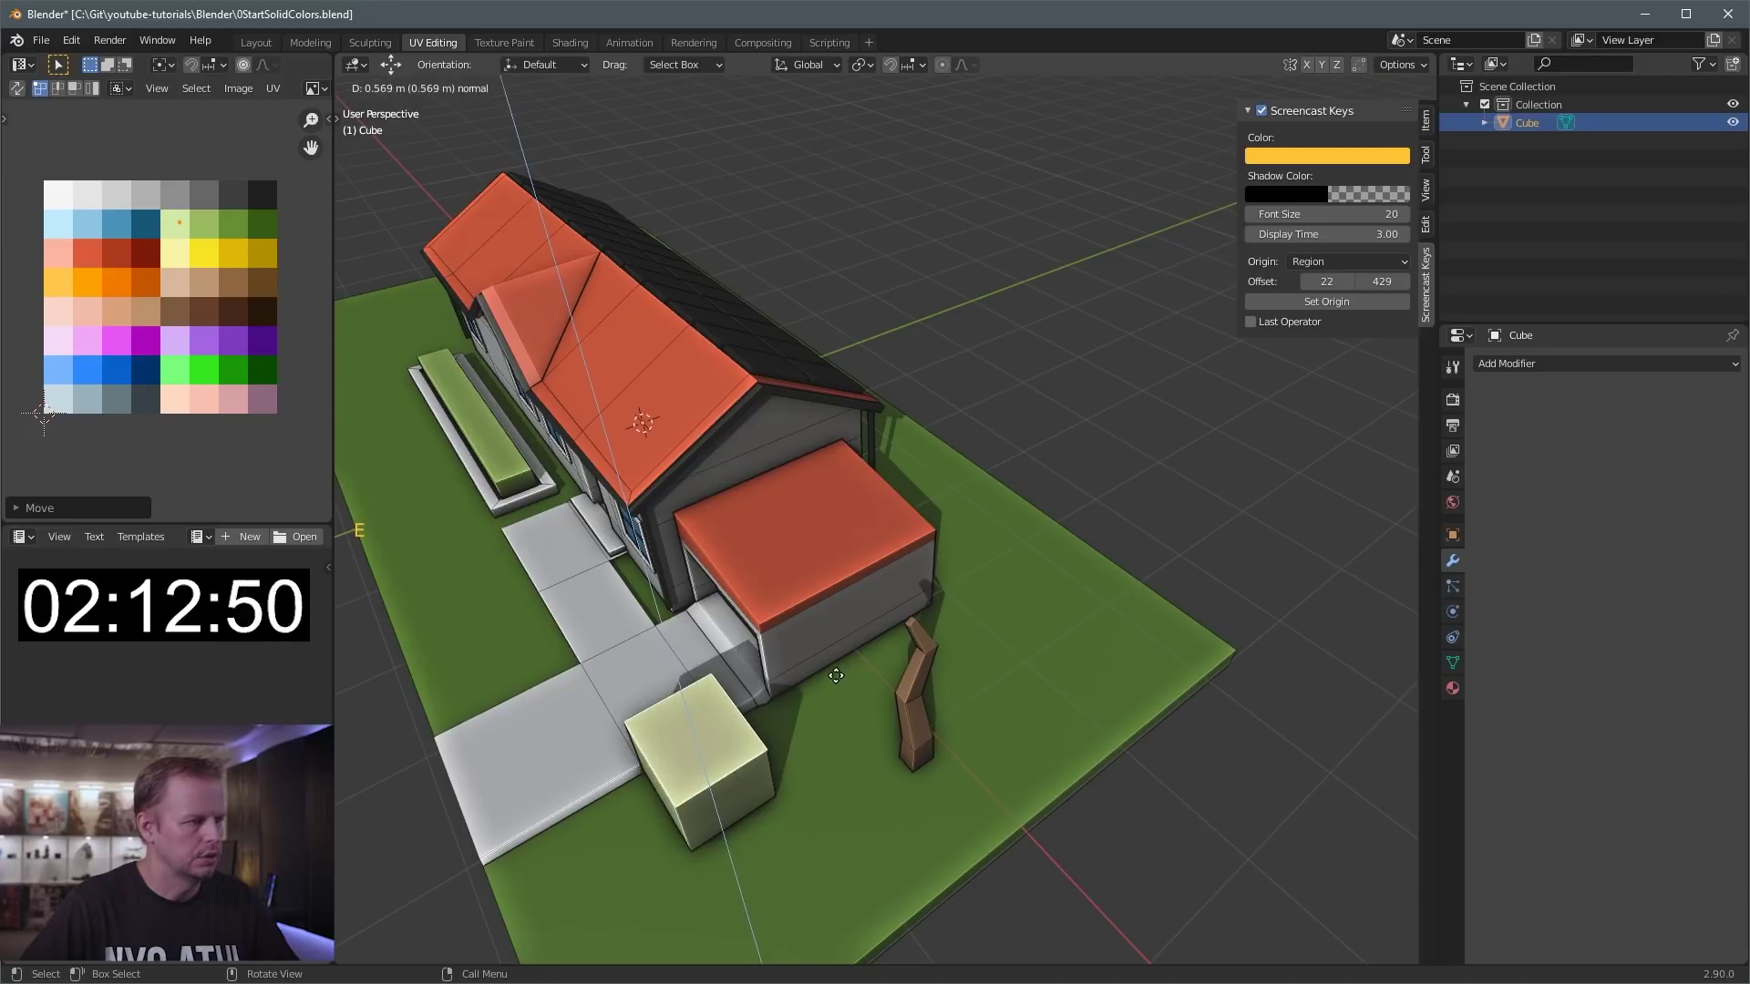
left_click(831, 668)
- Select the whole foliage block and move it onto the top of the tree trunk
left_click(684, 804)
key("l")
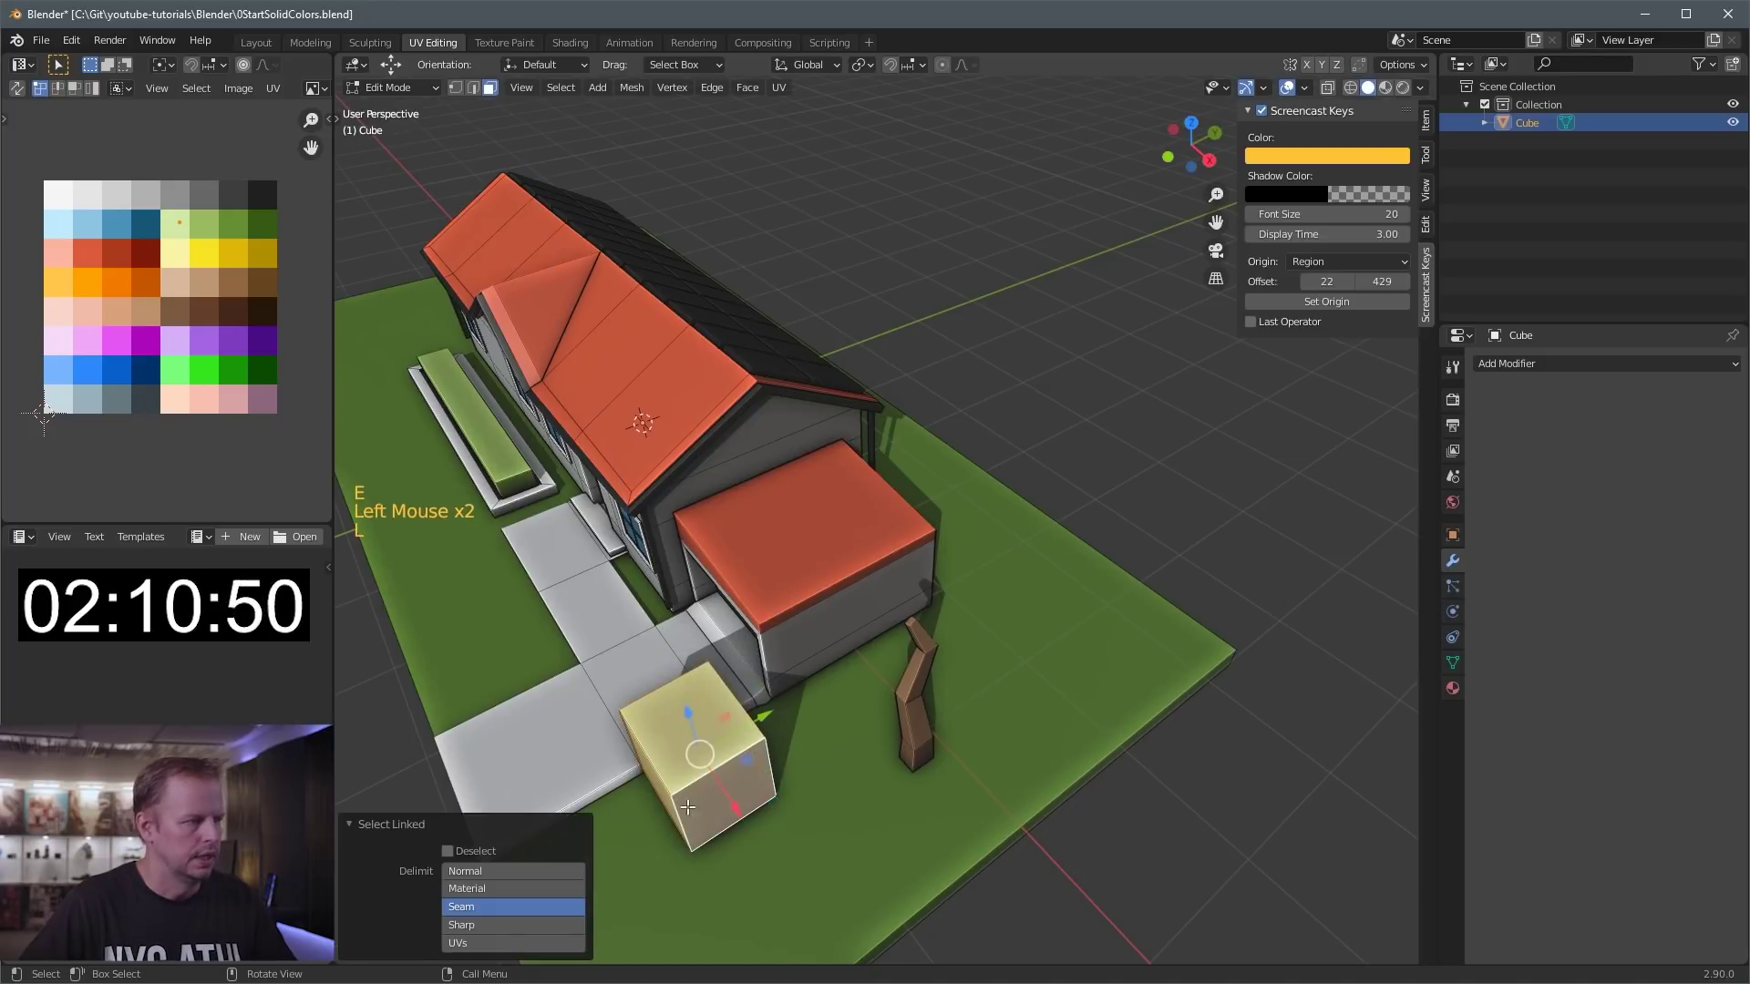
left_click_drag(733, 730, 948, 606)
middle_click_drag(947, 606, 993, 524)
key("g")
left_click(1162, 529)
key("g")
left_click(930, 490)
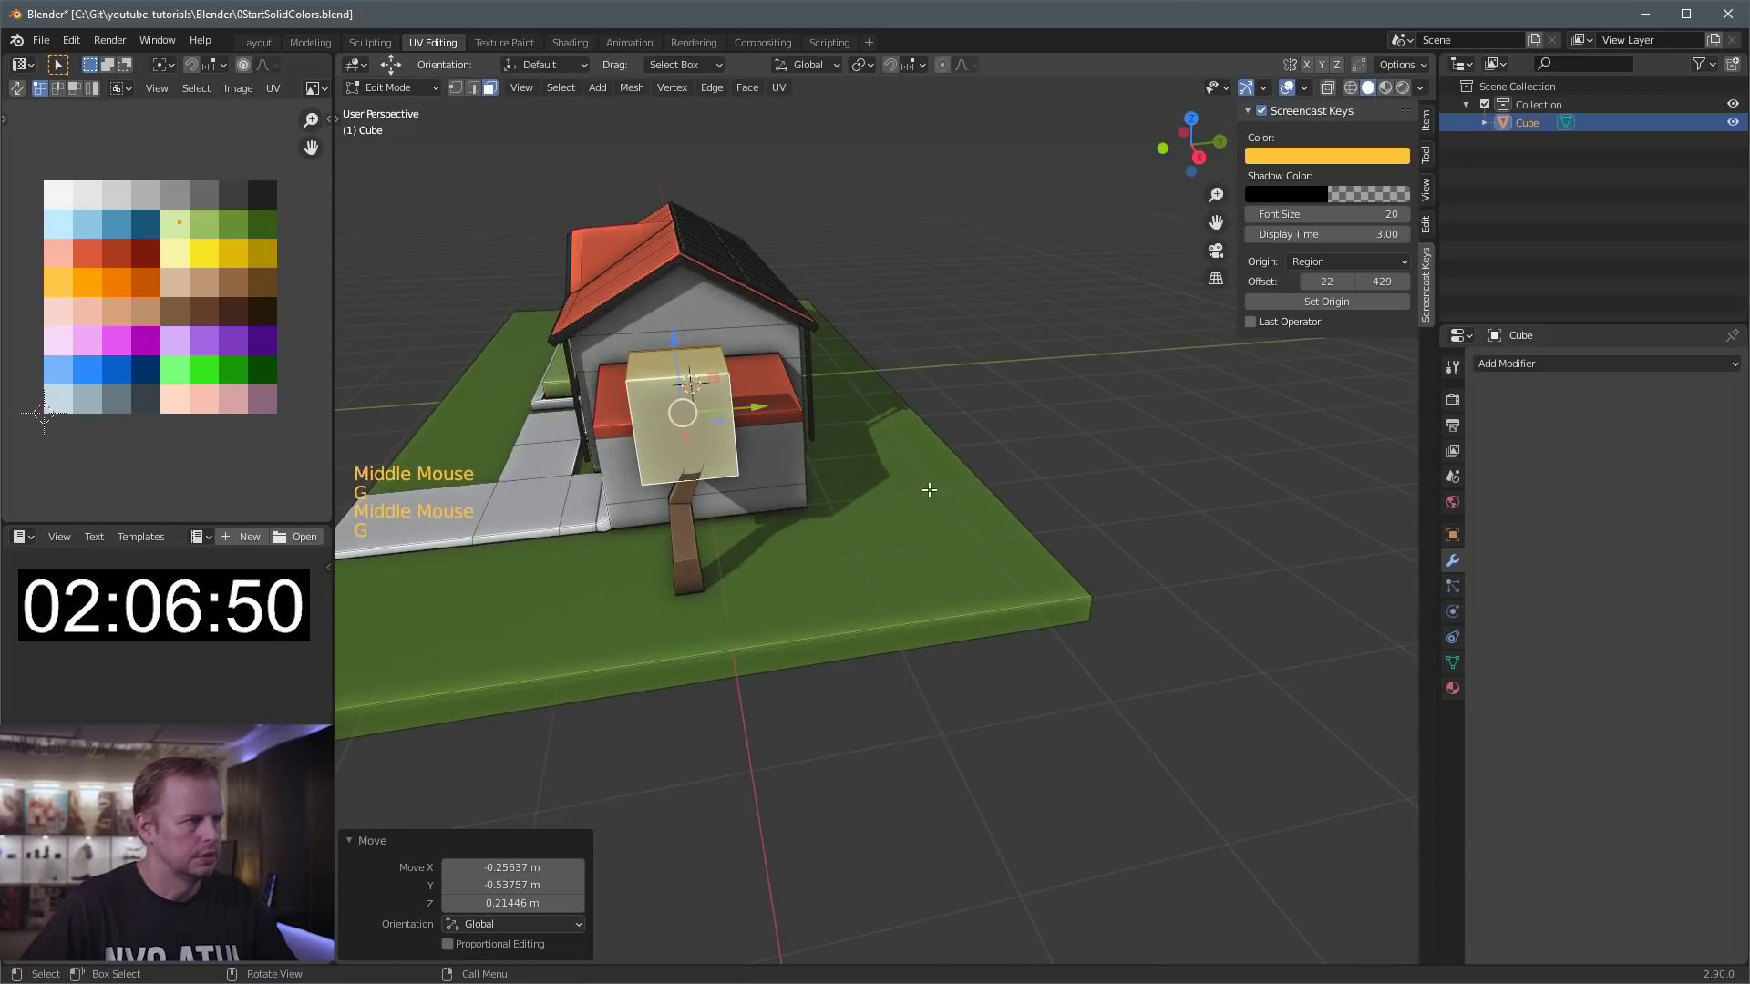
- Duplicate the foliage block in place and rotate the copy 57° about the view axis
middle_click_drag(852, 492, 926, 503)
key("shift+d")
right_click(927, 503)
key("r")
left_click(1119, 627)
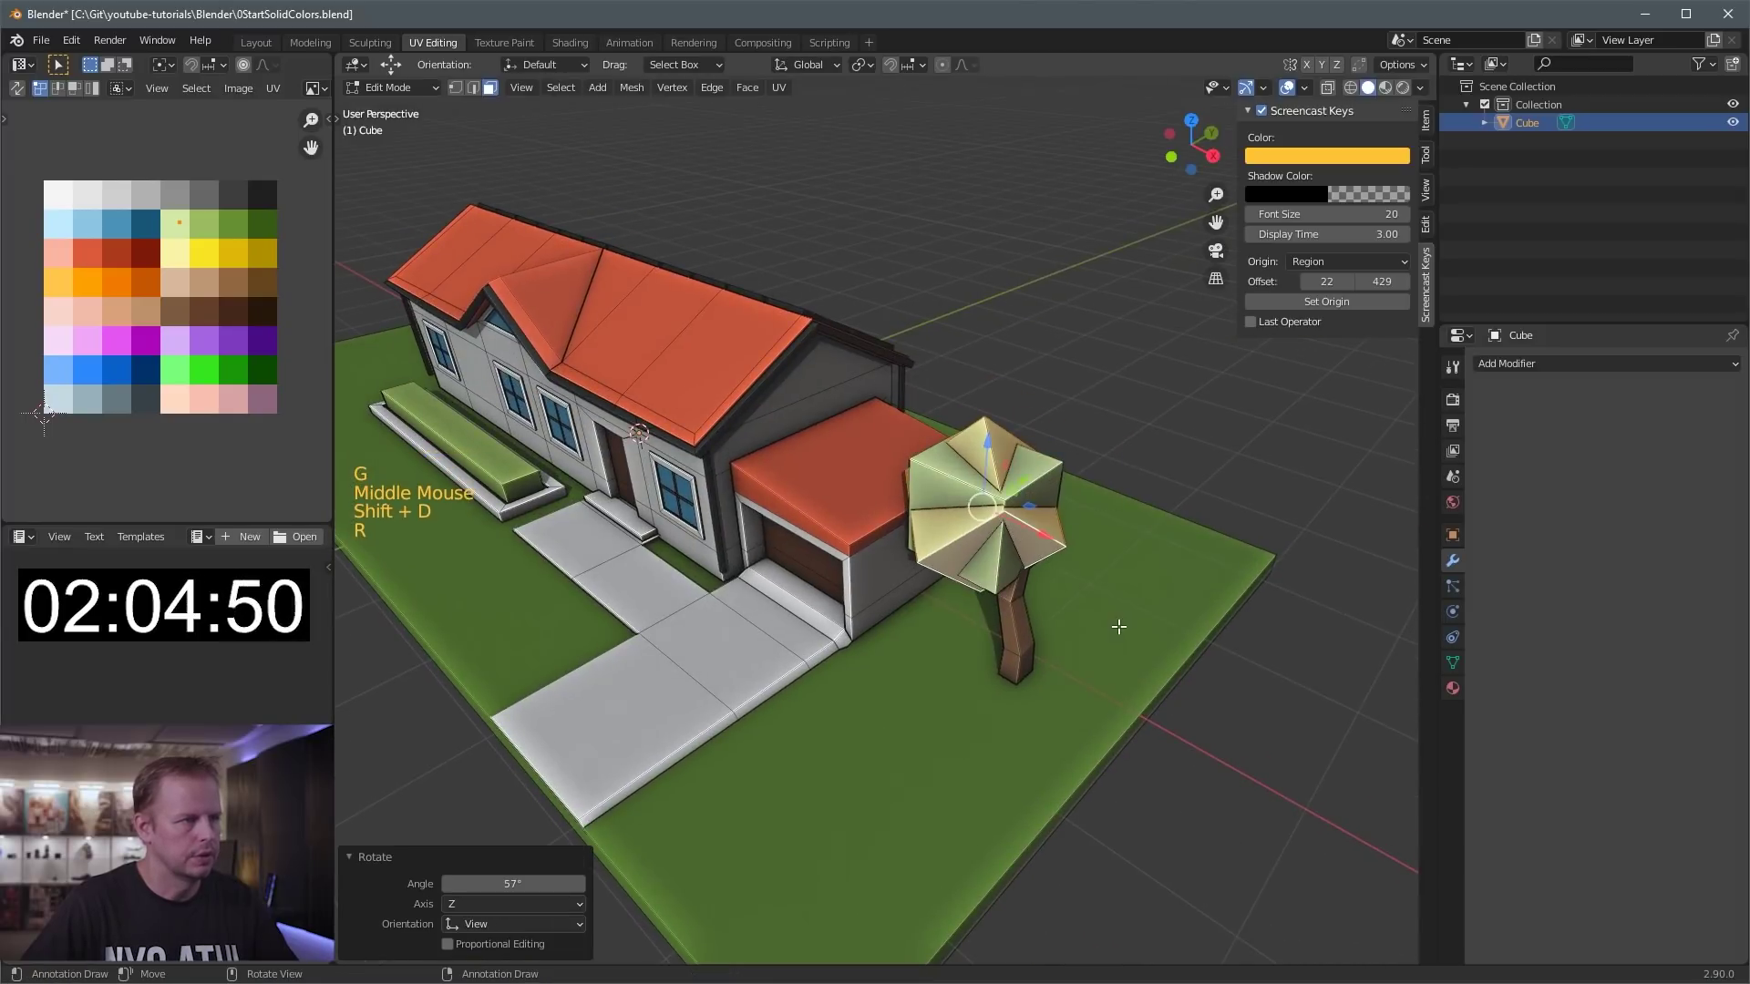
- Move the rotated foliage copy up beside the original block and scale it to about 0.882
key("g")
left_click(1153, 565)
key("s")
left_click(1168, 549)
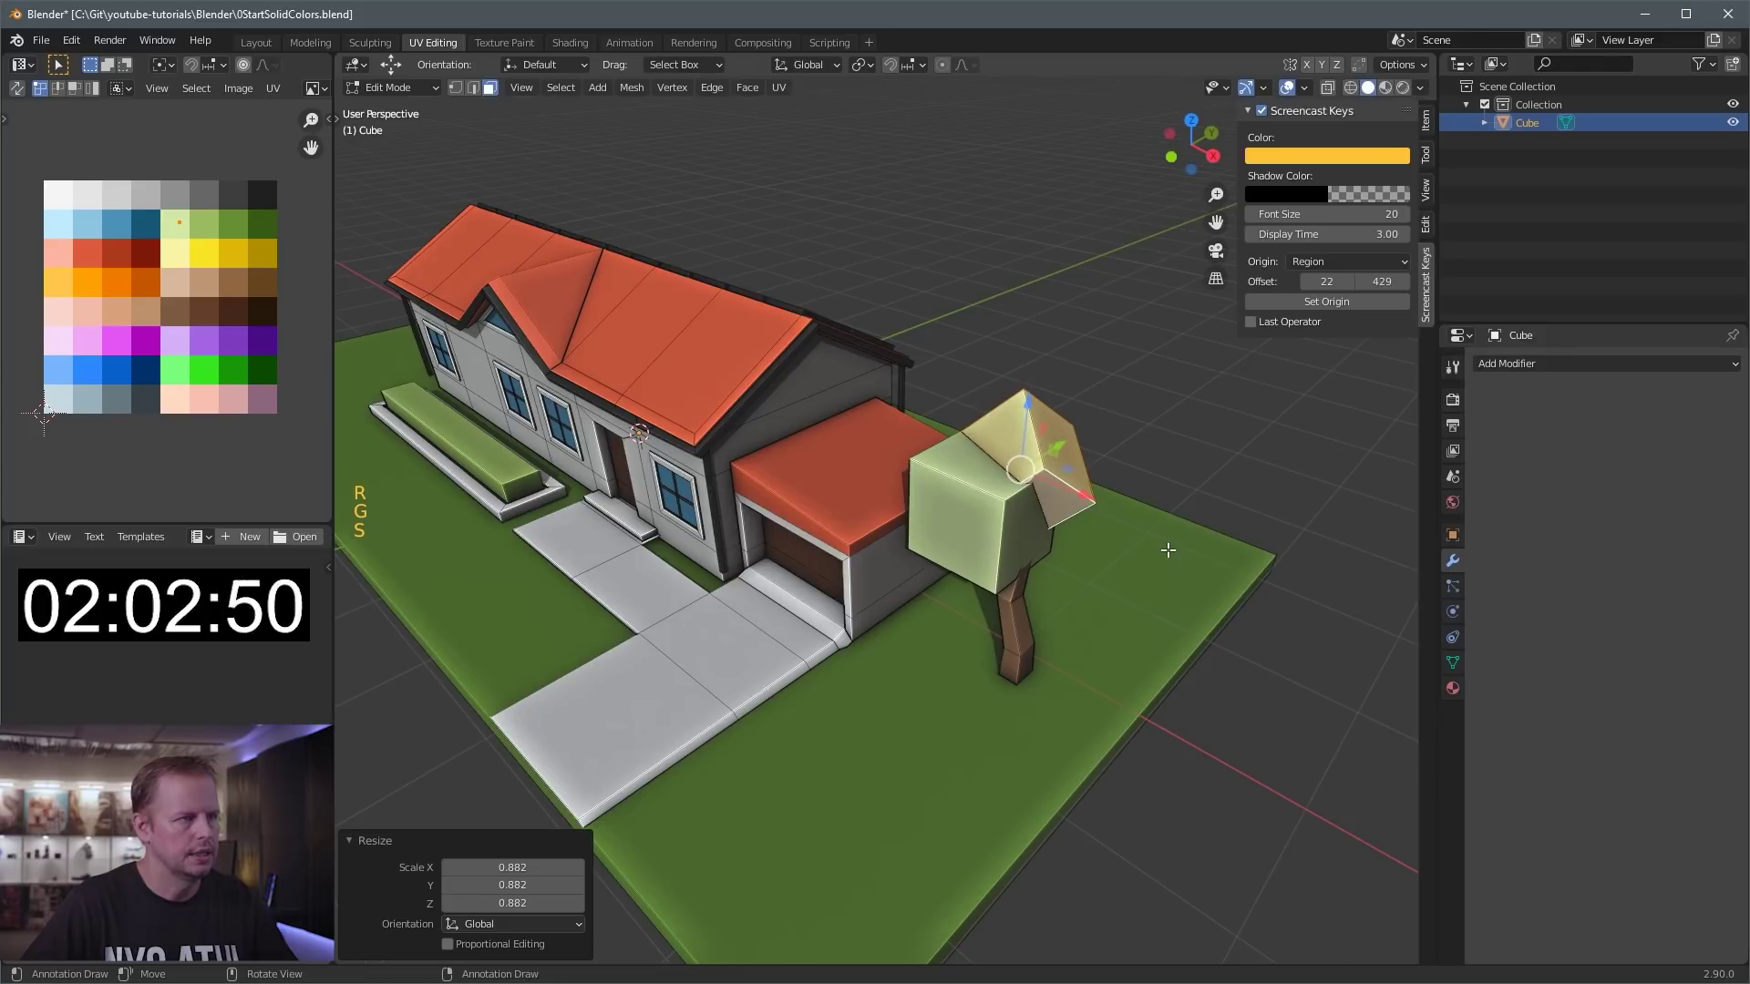
- Duplicate the smaller foliage block, place the copy on another side of the canopy, resize it and rotate it 32.4° about the view axis
key("shift+d")
right_click(1174, 547)
middle_click_drag(1174, 547, 1037, 541)
key("g")
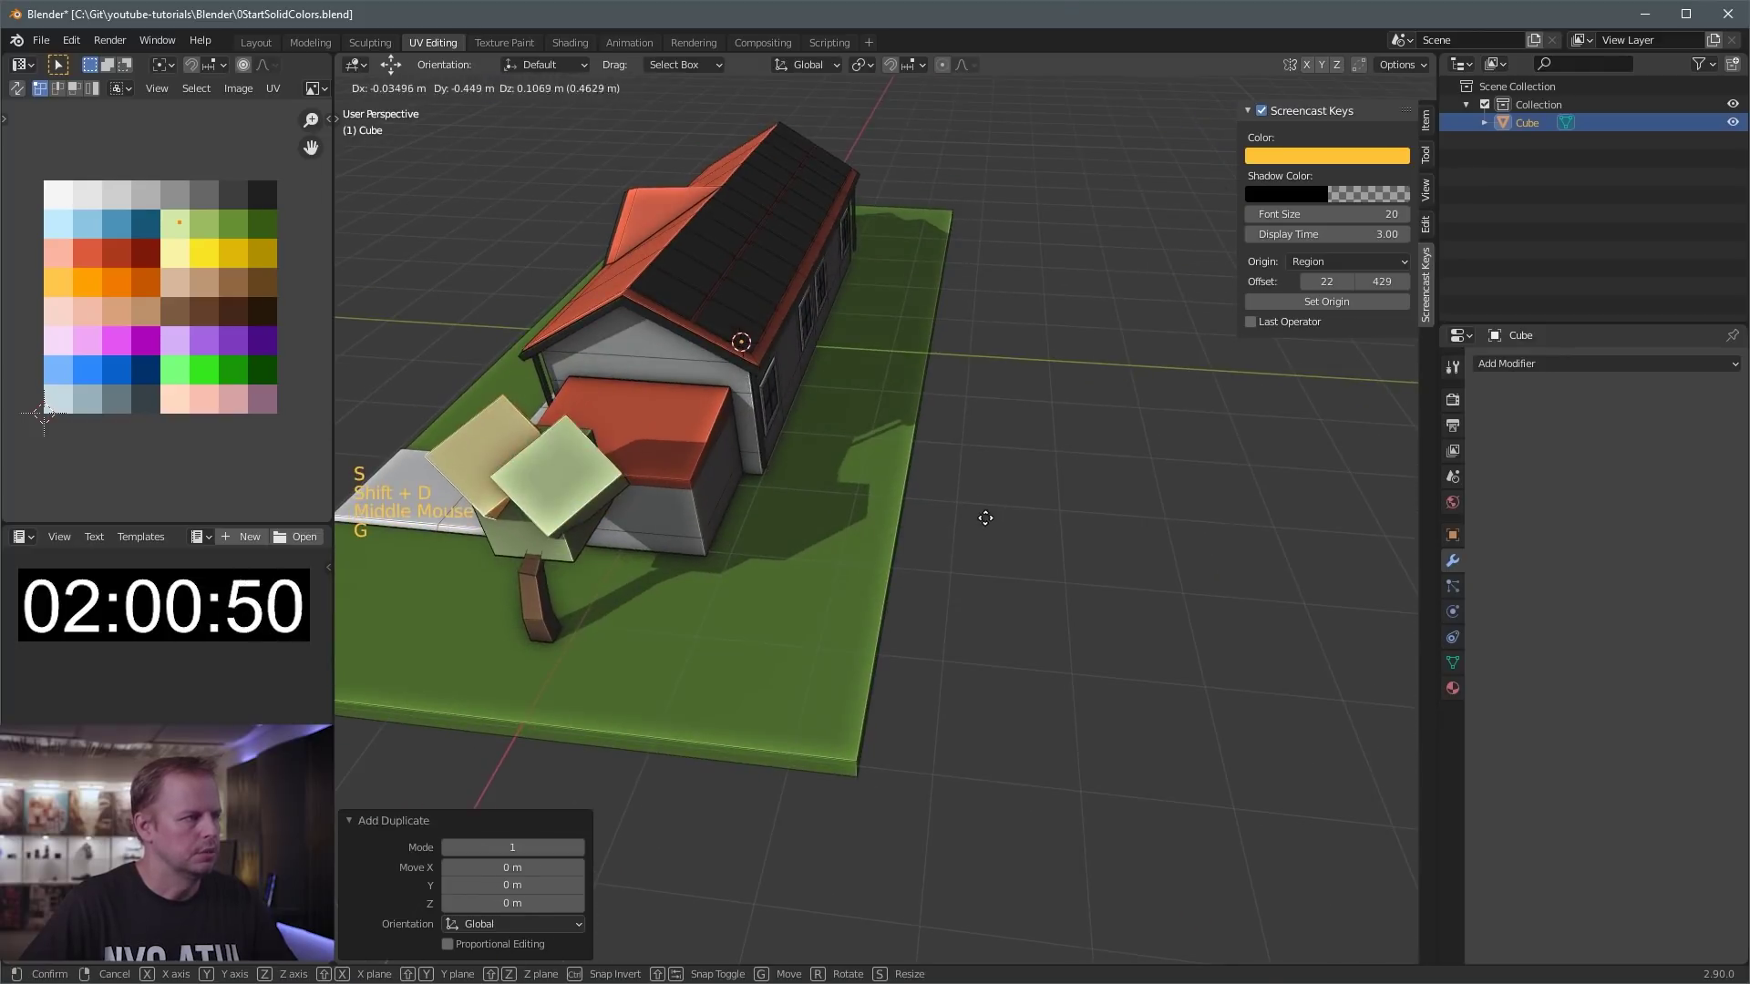
left_click(982, 517)
key("s")
left_click(930, 606)
key("r")
left_click(820, 801)
- Add another rotated and resized foliage copy to the canopy, adjusting its position by about 0.14 m X, 0.05 m Y and -0.06 m Z
key("shift+d")
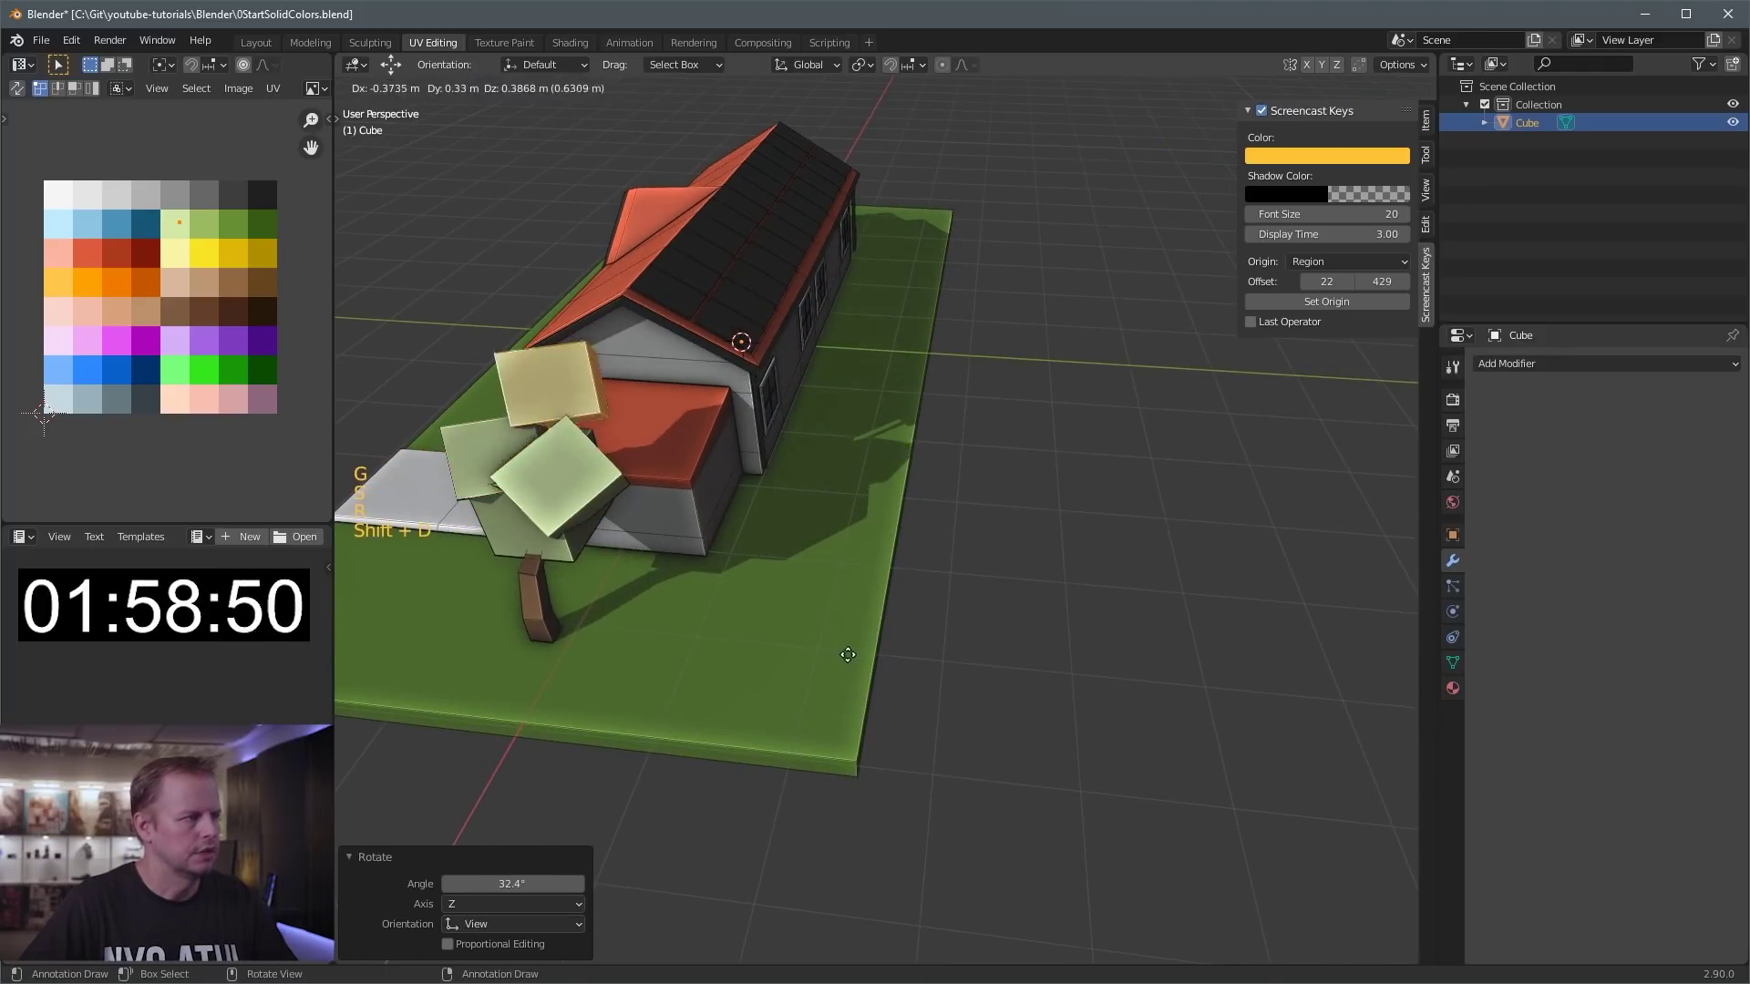
left_click(883, 576)
key("r")
left_click(811, 665)
key("s")
left_click(741, 750)
middle_click_drag(742, 750, 872, 559)
scroll(871, 559, "up", 3)
key("g")
left_click(880, 563)
scroll(938, 615, "down", 2)
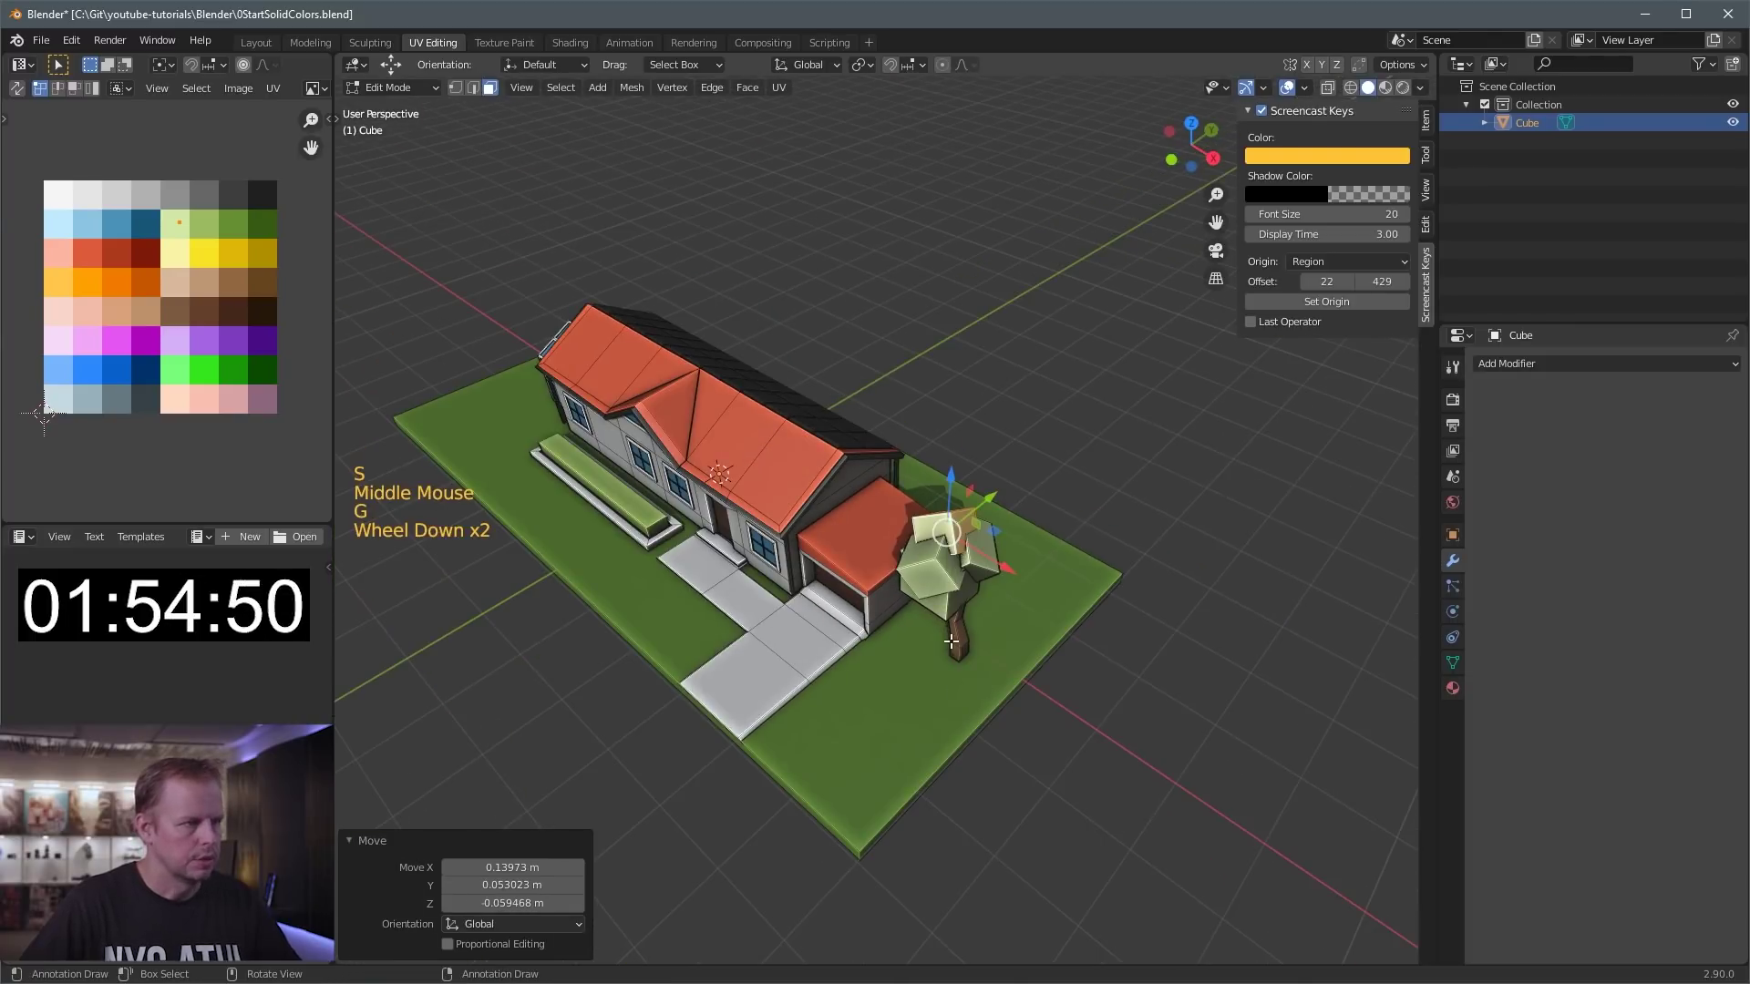
- Duplicate the whole tree about 1.45 m along negative Y and rotate the copy about -72° around Z
key("l")
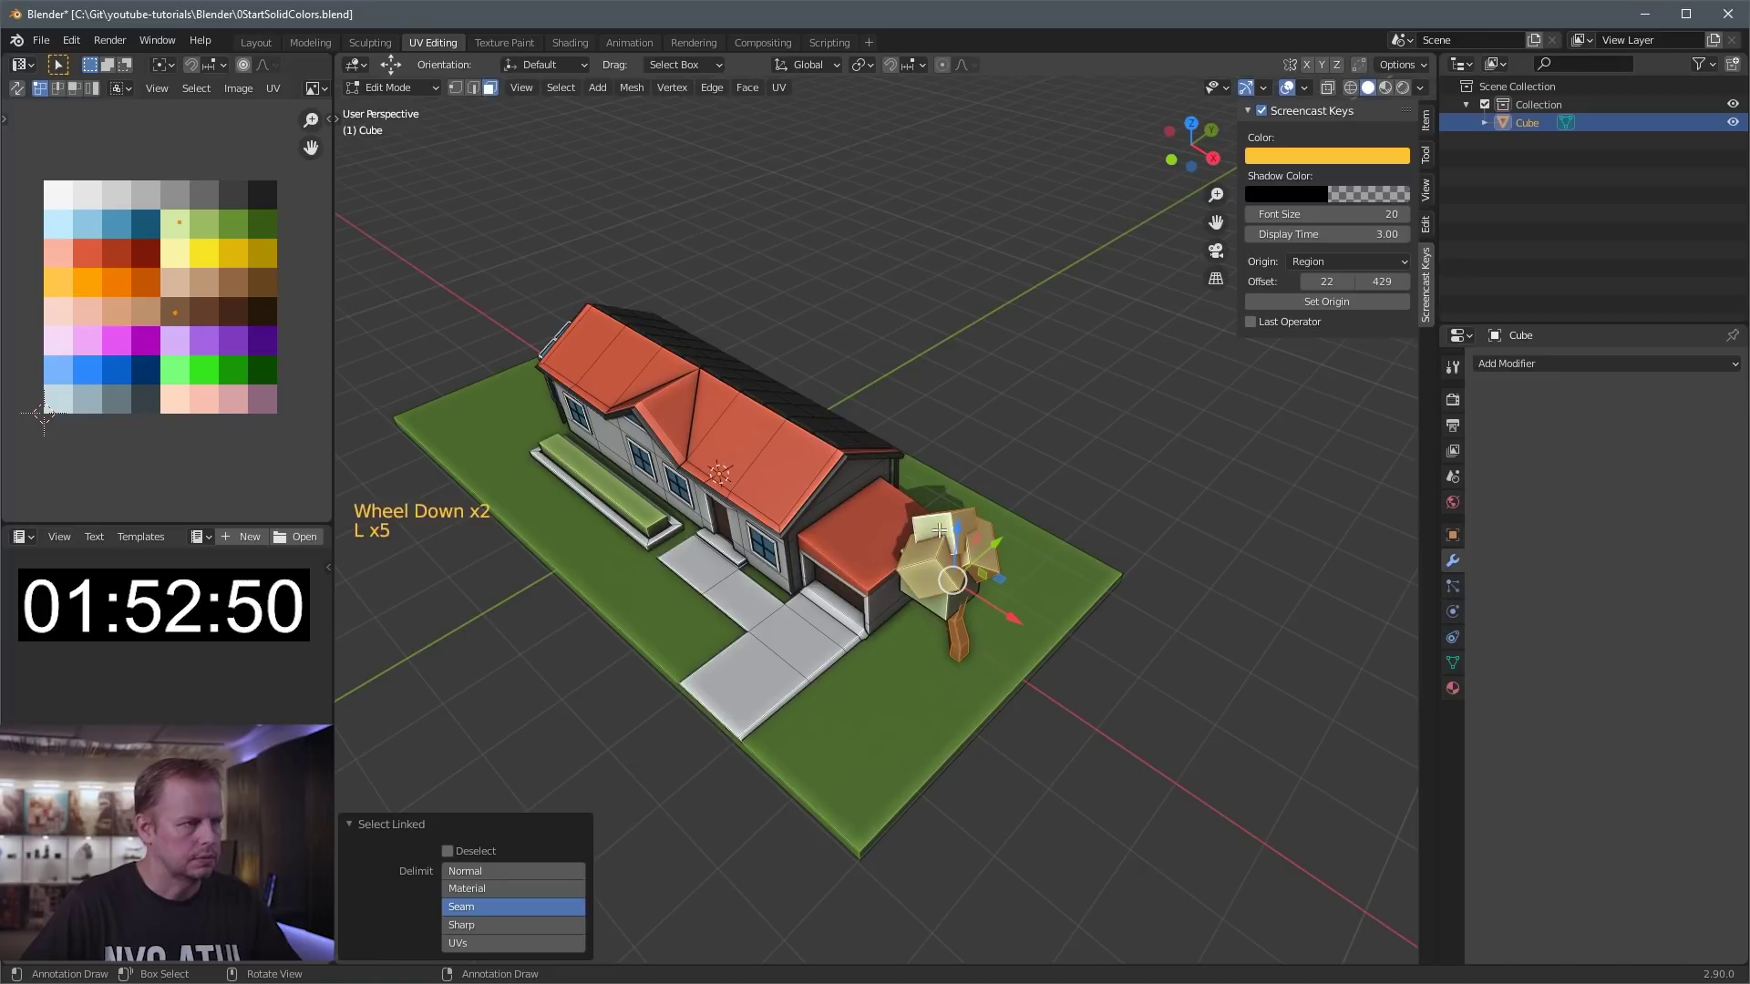
key("l")
middle_click_drag(933, 604, 921, 597)
key("shift+d")
left_click(843, 675)
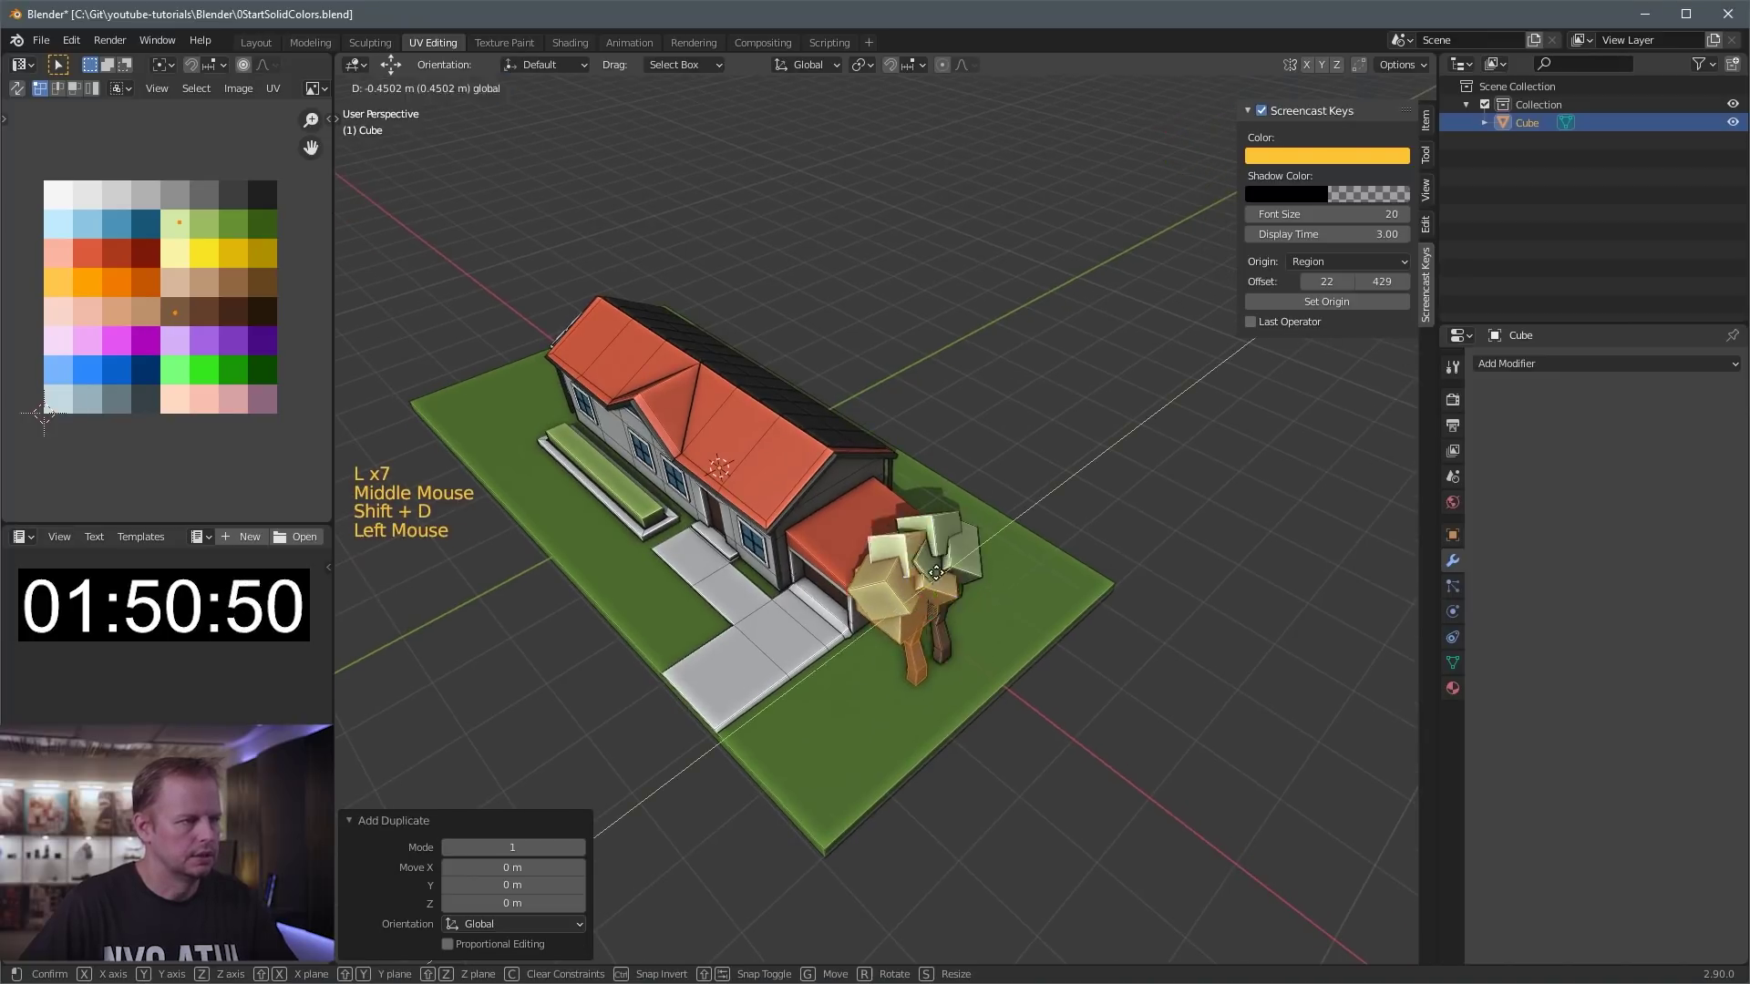
key("r")
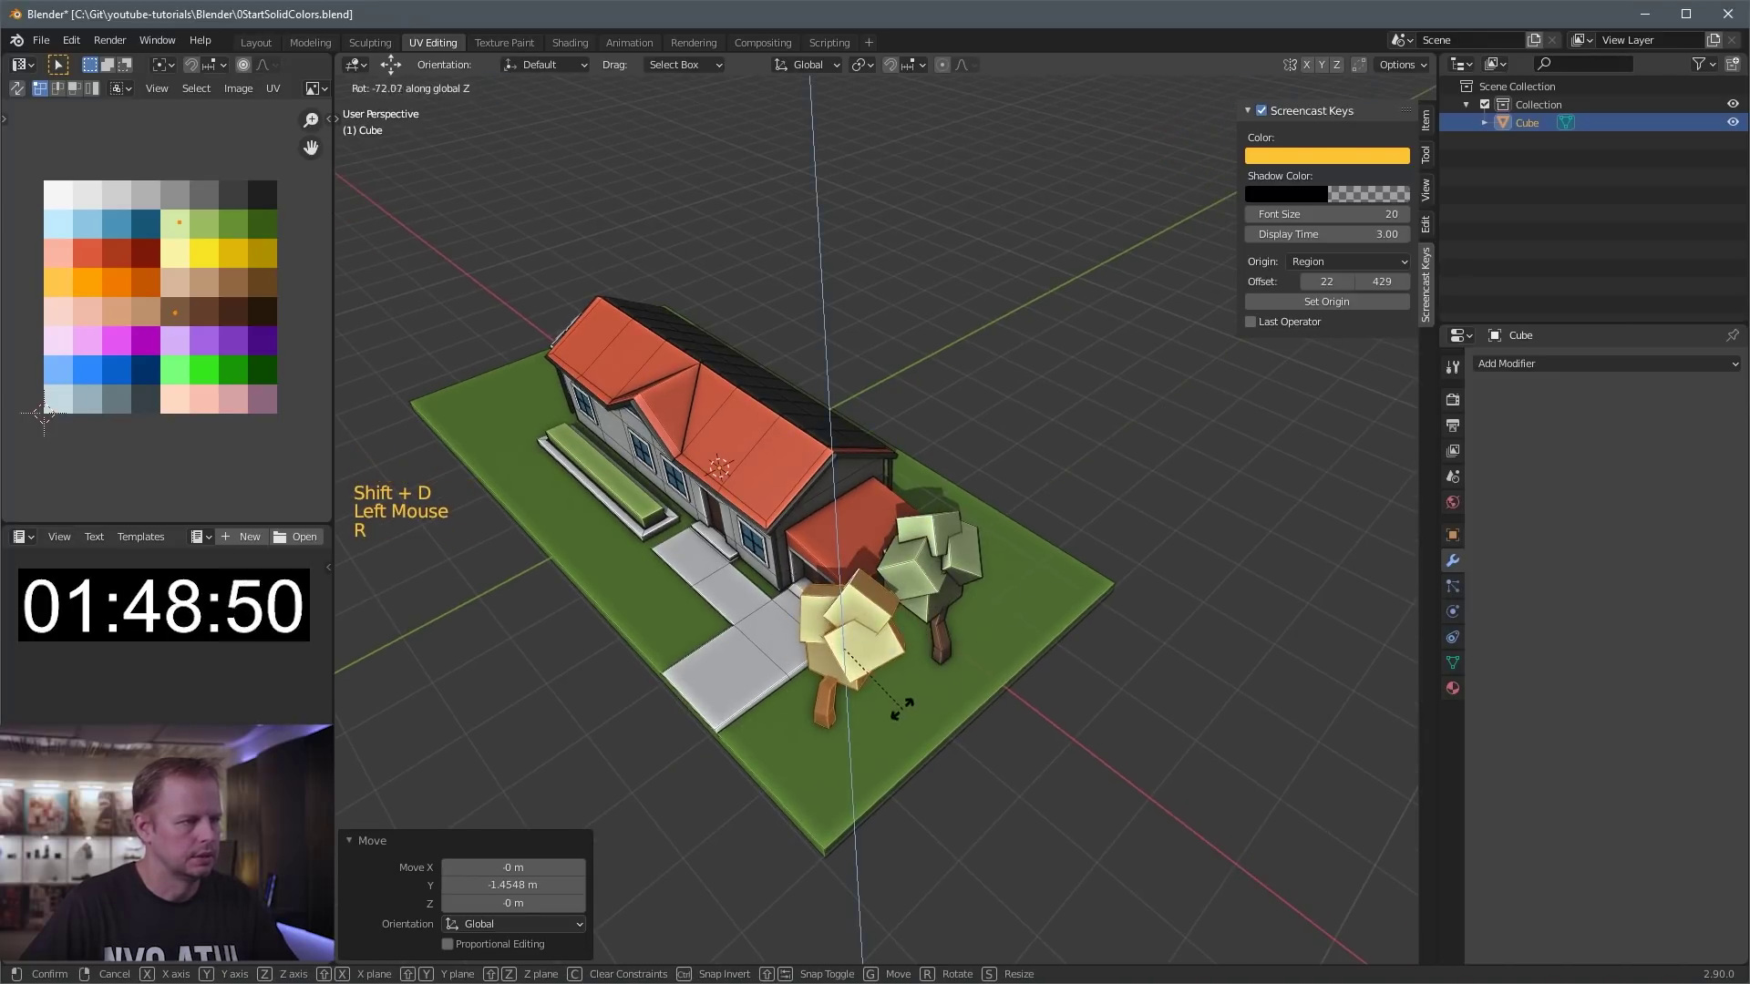
left_click(907, 716)
middle_click_drag(907, 715, 924, 631)
left_click(955, 552)
key("h")
key("ctrl+z")
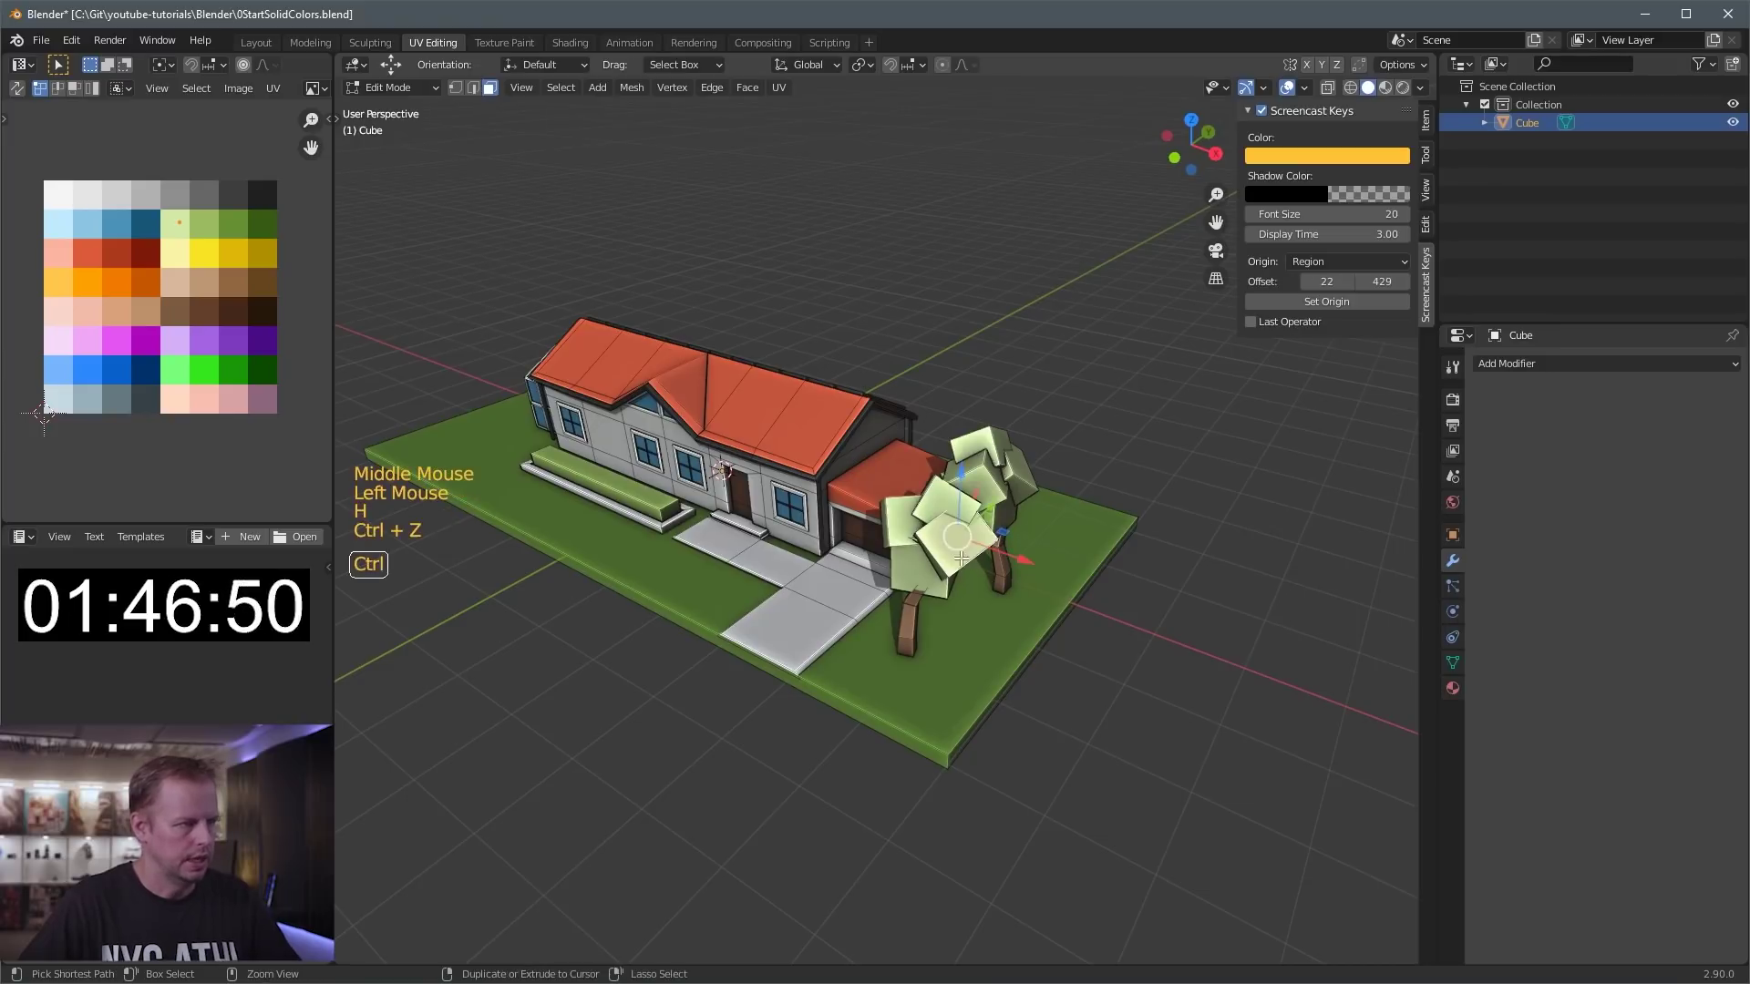
- Move the second tree's front foliage block across its canopy and scale it down
key("l")
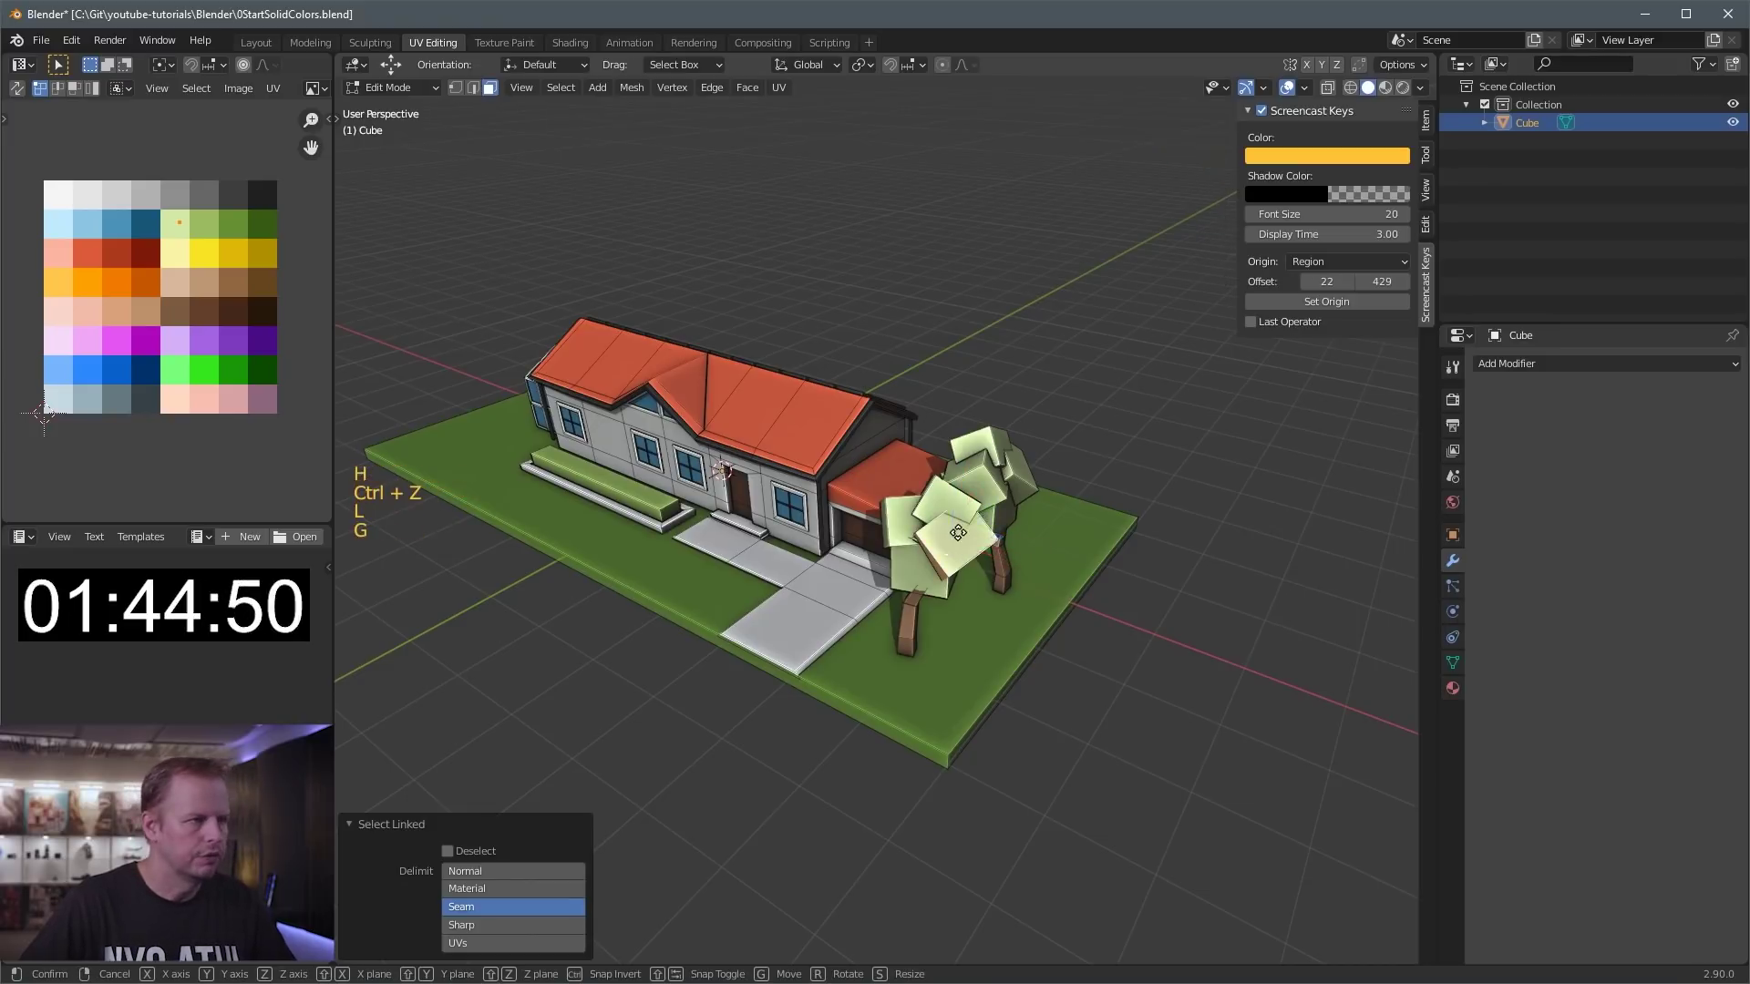
key("g")
key("s")
left_click(953, 507)
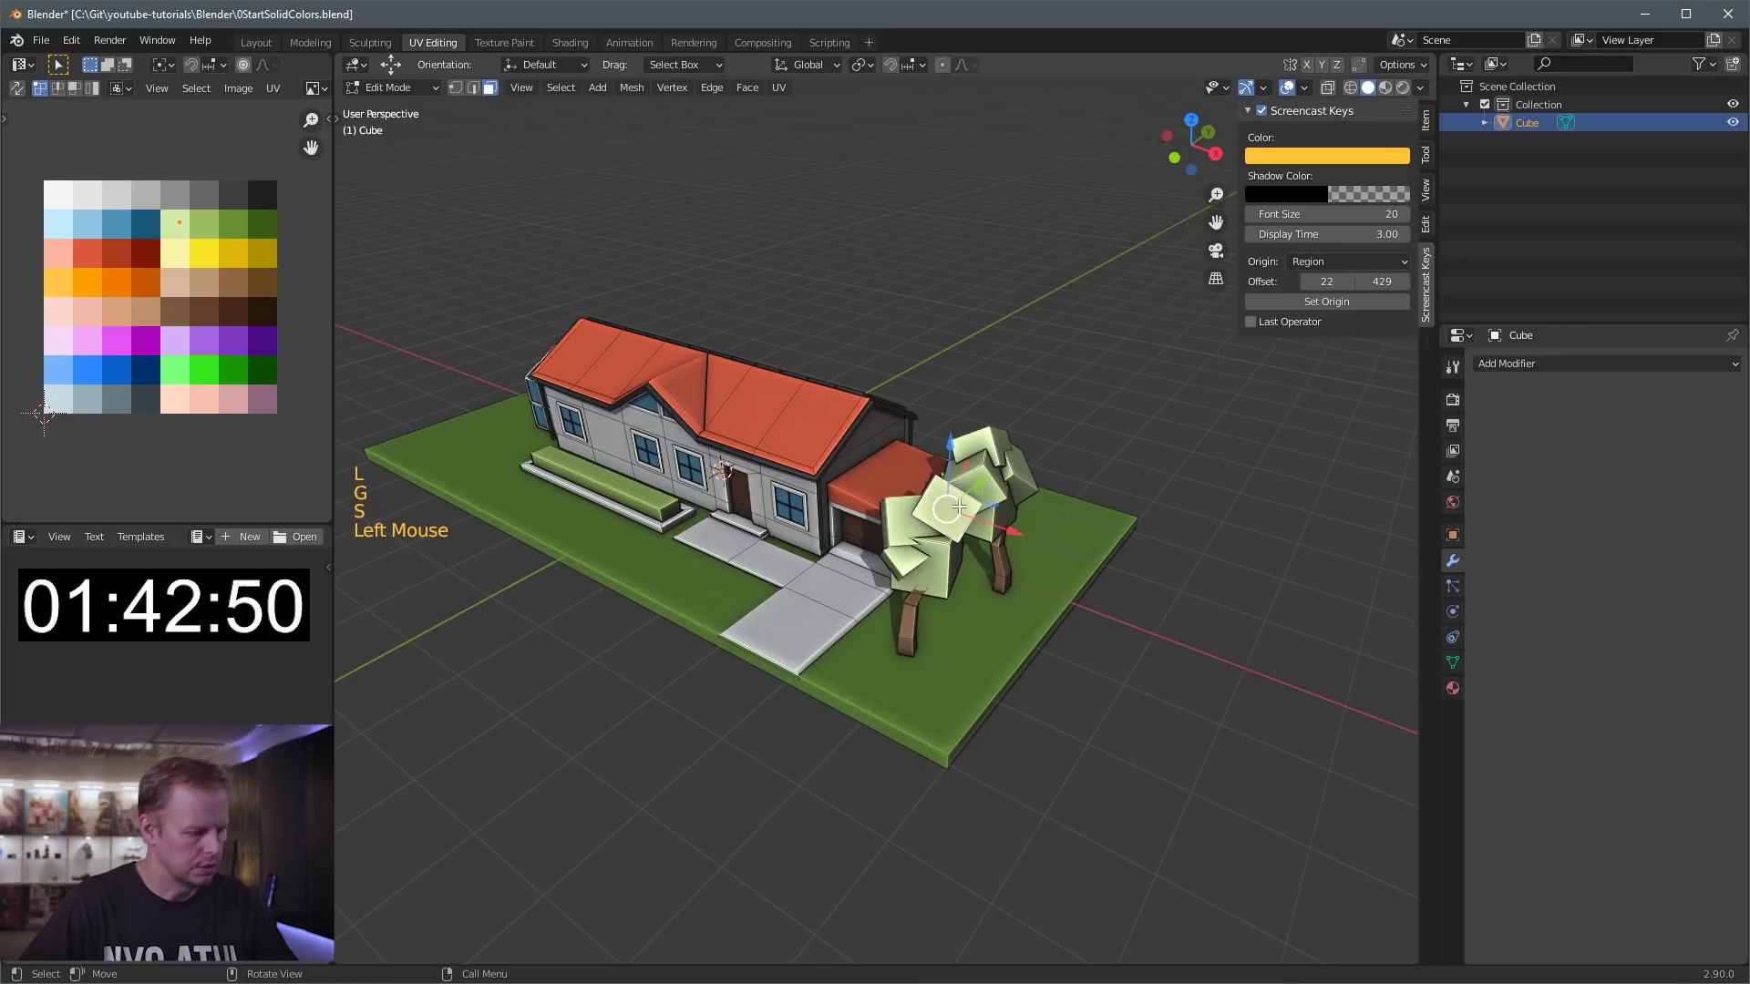
- Rotate the second tree's upper foliage block freely and shift it about -0.25 m in X and -0.18 m in Y
key("l")
key("r")
key("r")
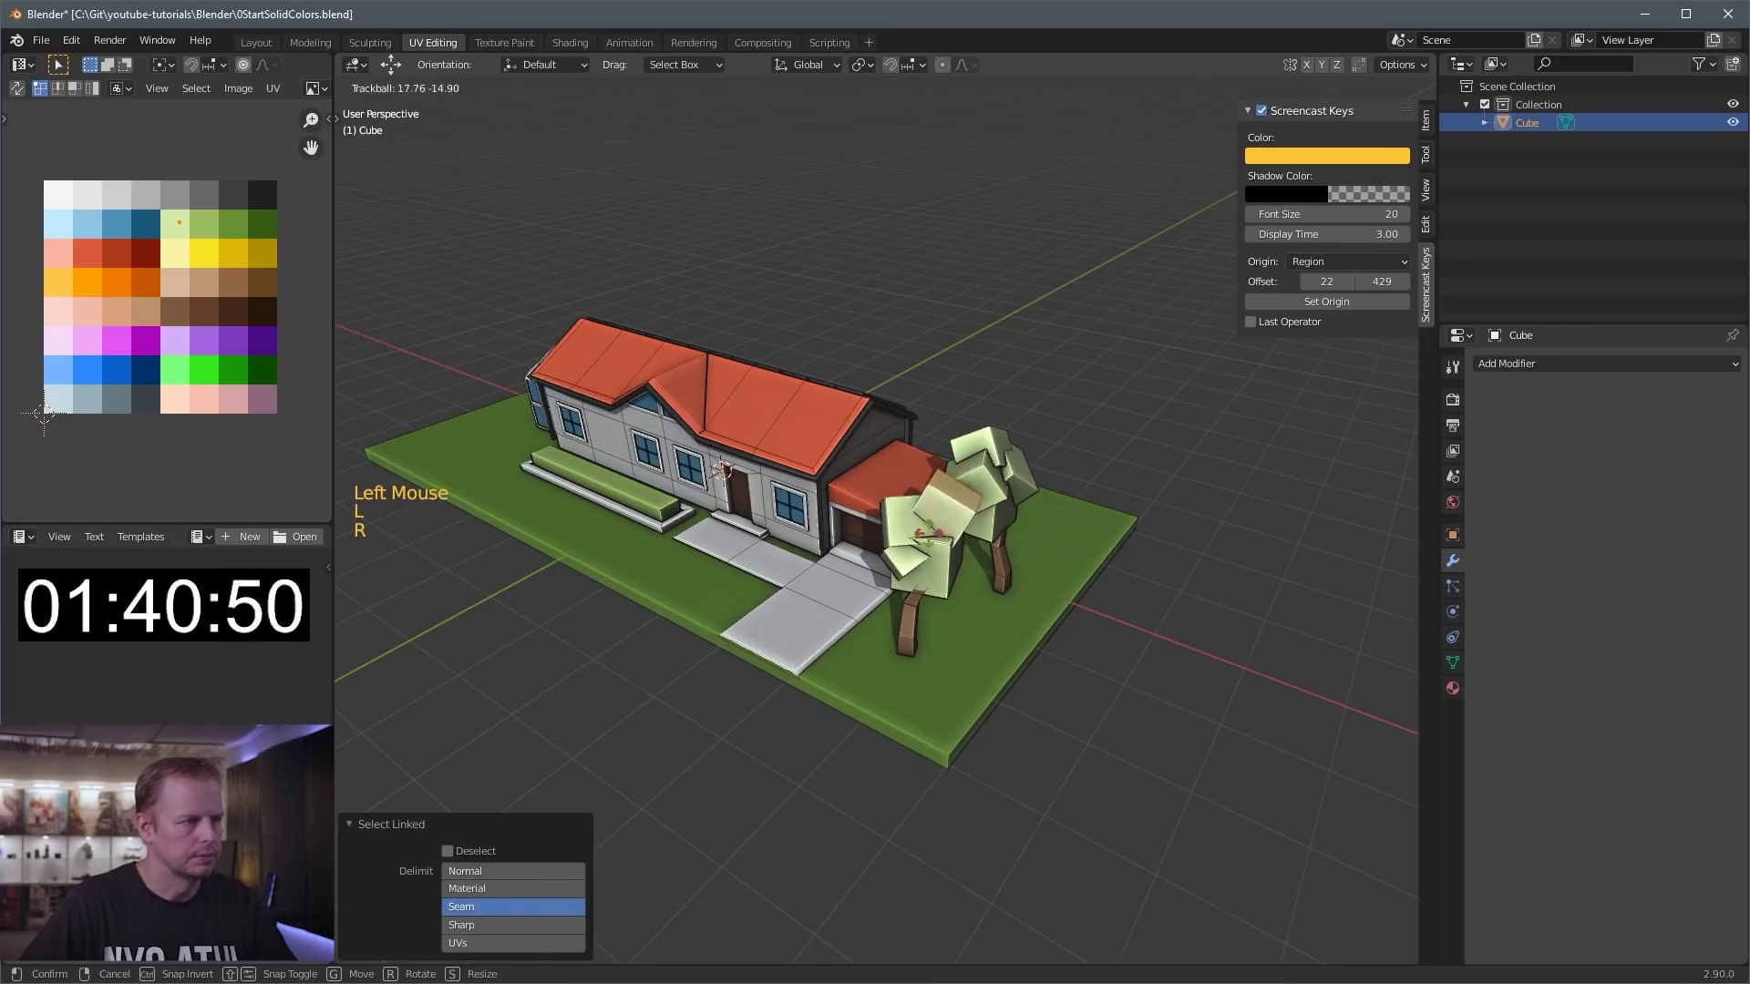
left_click(905, 544)
key("g")
left_click(896, 540)
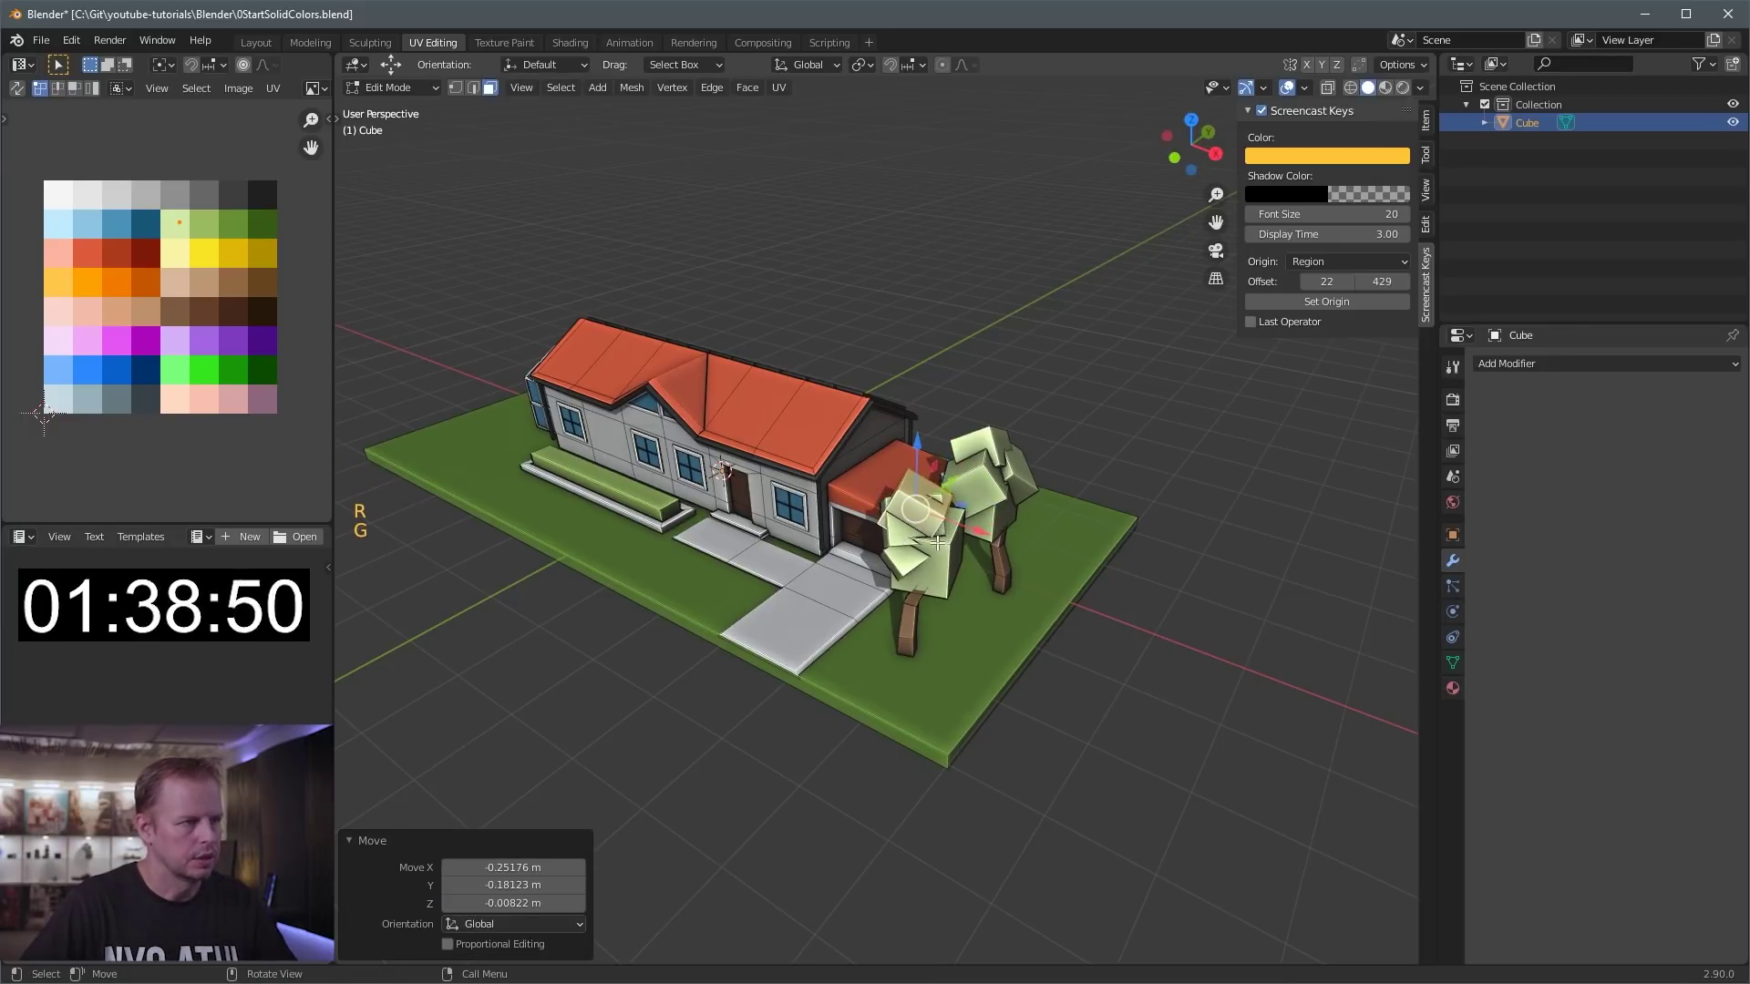
- Shift the lower edge loop of the second tree's trunk by about 0.08 m X, 0.05 m Y and -0.03 m Z
middle_click_drag(902, 541, 872, 533)
scroll(889, 538, "up", 2)
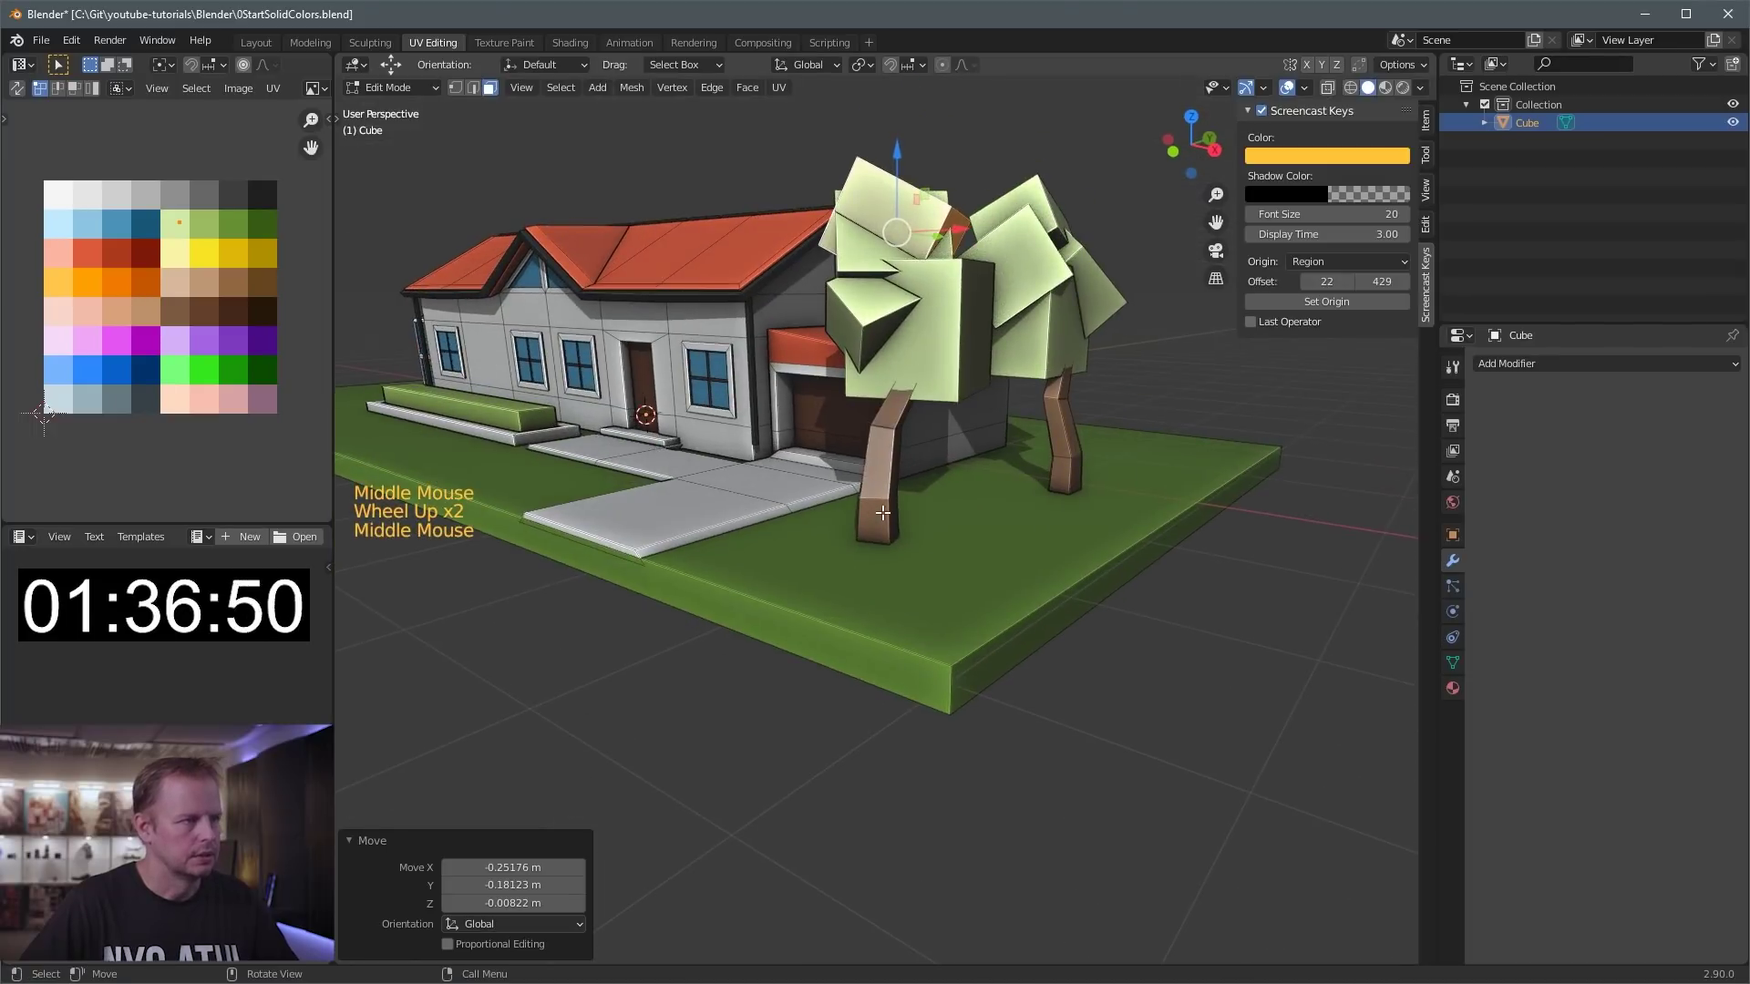
key("2")
key("a")
key("a")
key("a")
left_click(881, 500, "alt+shift")
key("g")
left_click(914, 509)
scroll(914, 508, "down", 2)
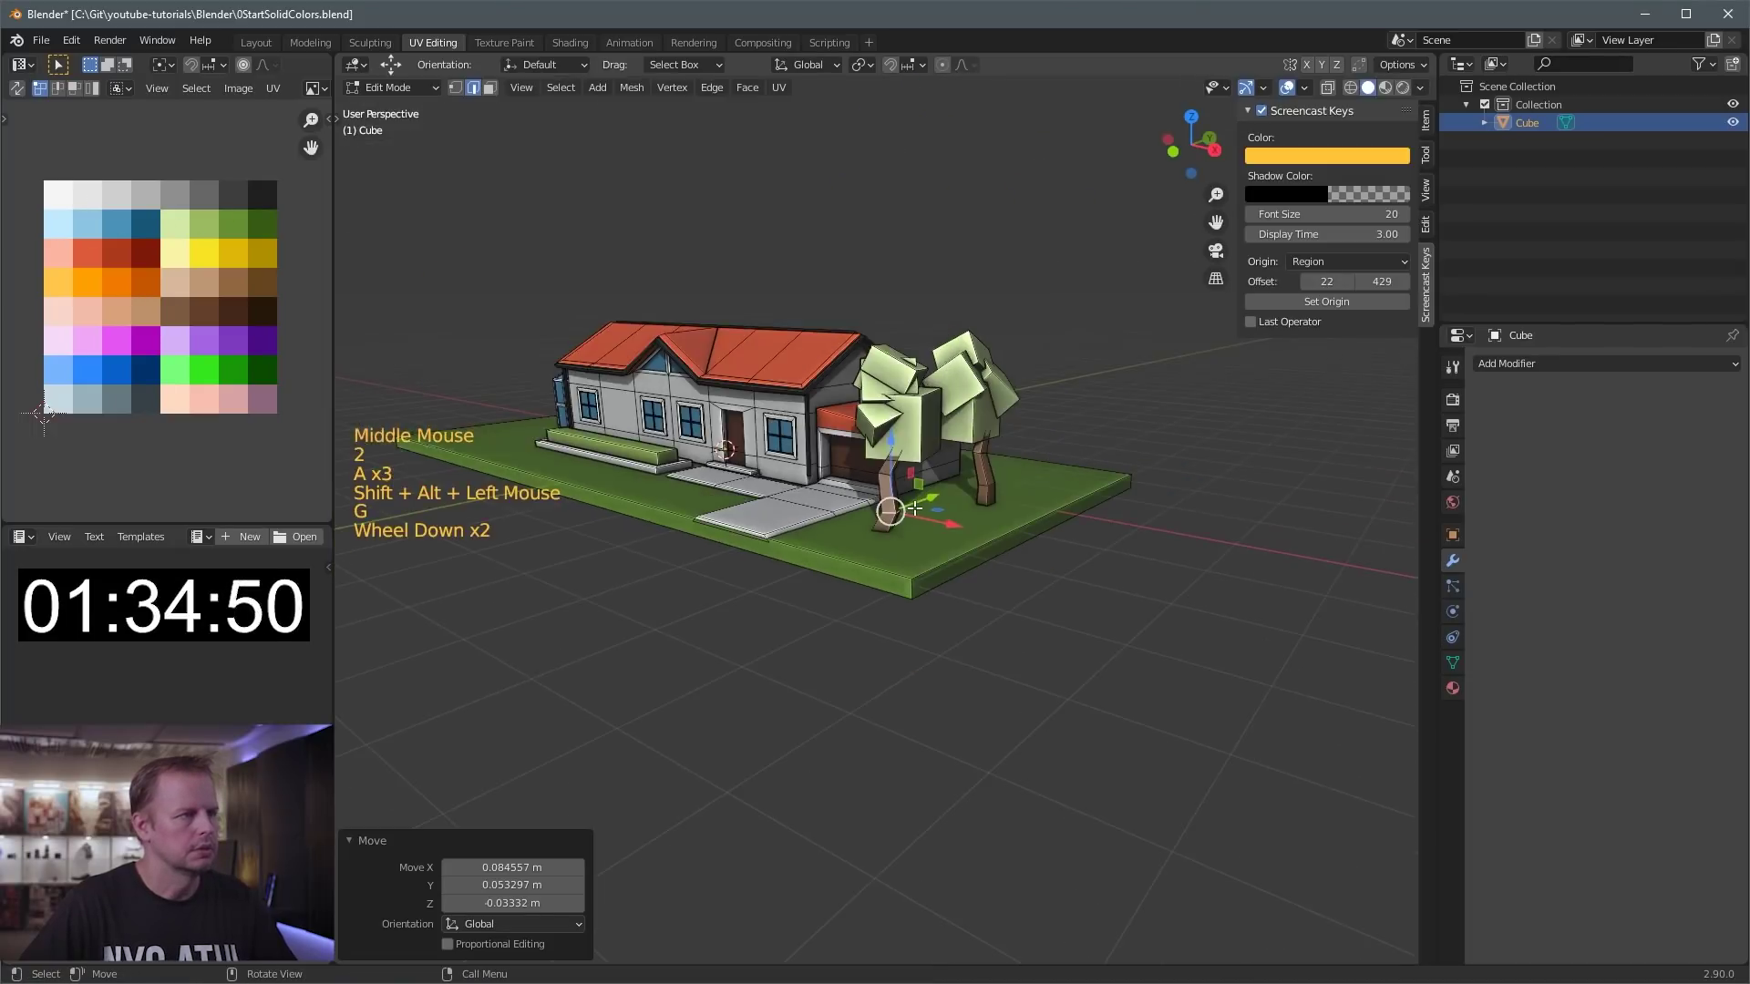
middle_click_drag(915, 508, 880, 465)
key("Tab")
left_click(801, 622)
key("Tab")
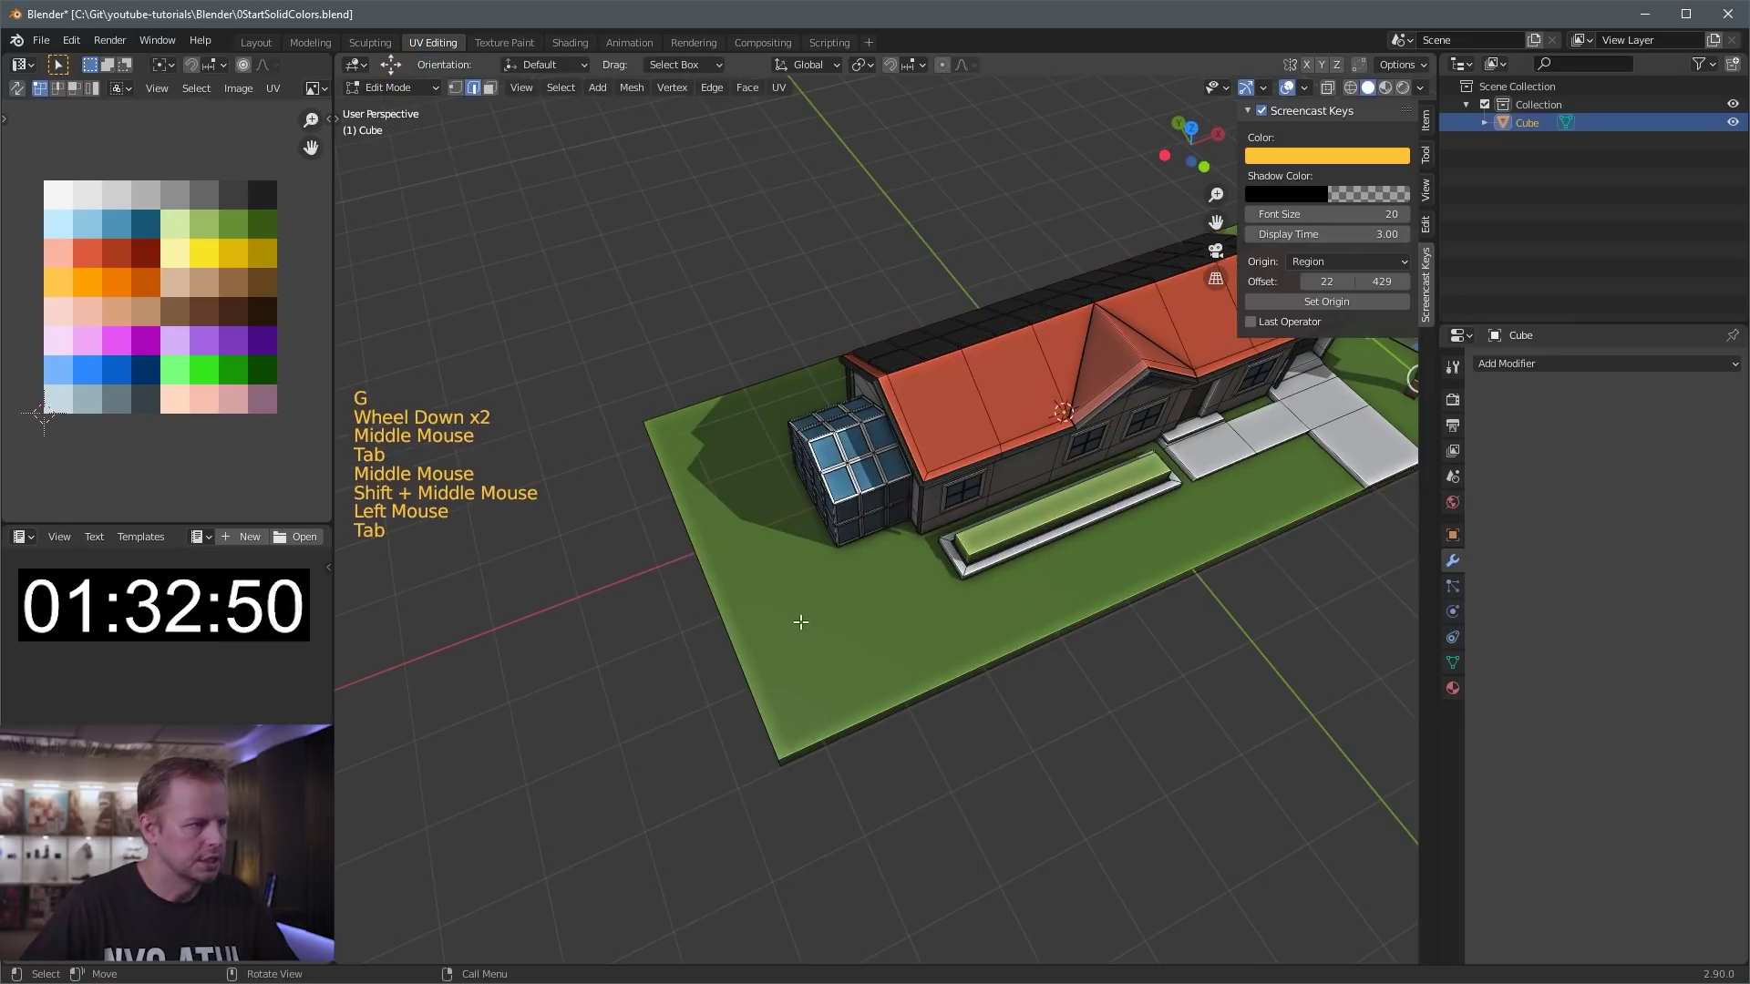
left_click(802, 623)
scroll(812, 627, "down", 1)
key("Tab")
key("Tab")
- Duplicate the front path face along X onto the lawn near the conservatory and scale it into a roughly square tile
key("3")
left_click(956, 577)
scroll(956, 577, "down", 1)
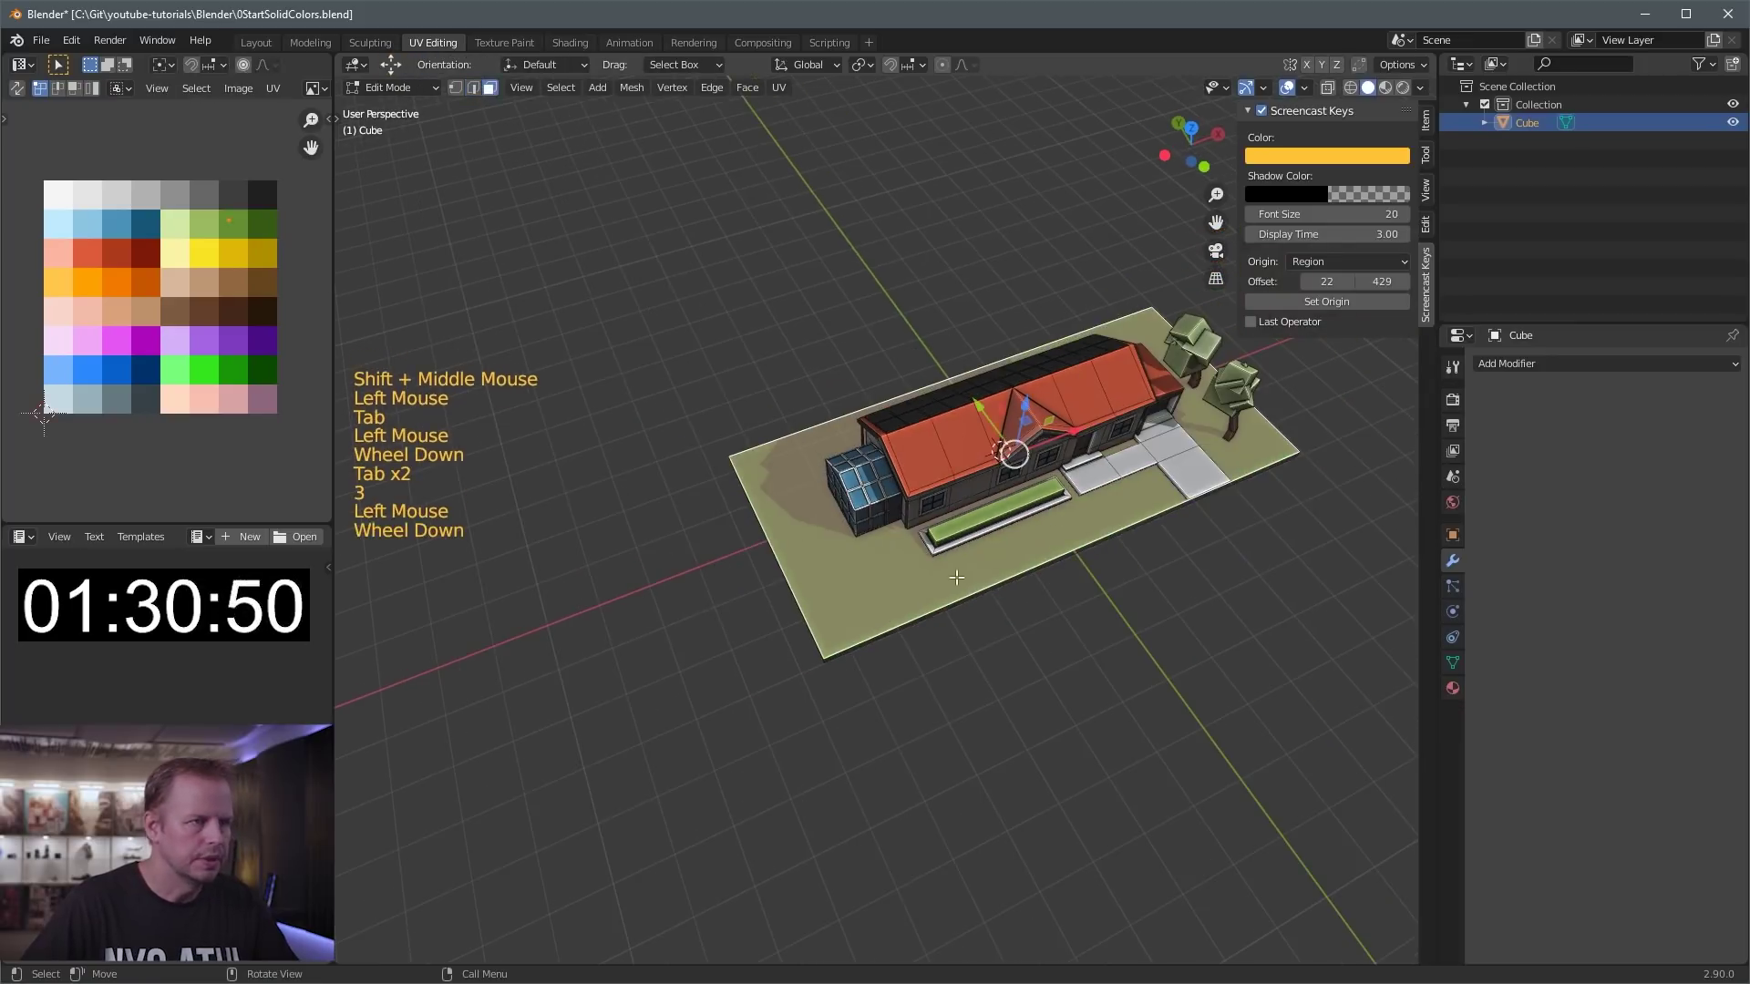
middle_click_drag(956, 577, 1021, 538)
left_click(1107, 497)
key("shift+d")
left_click(817, 598)
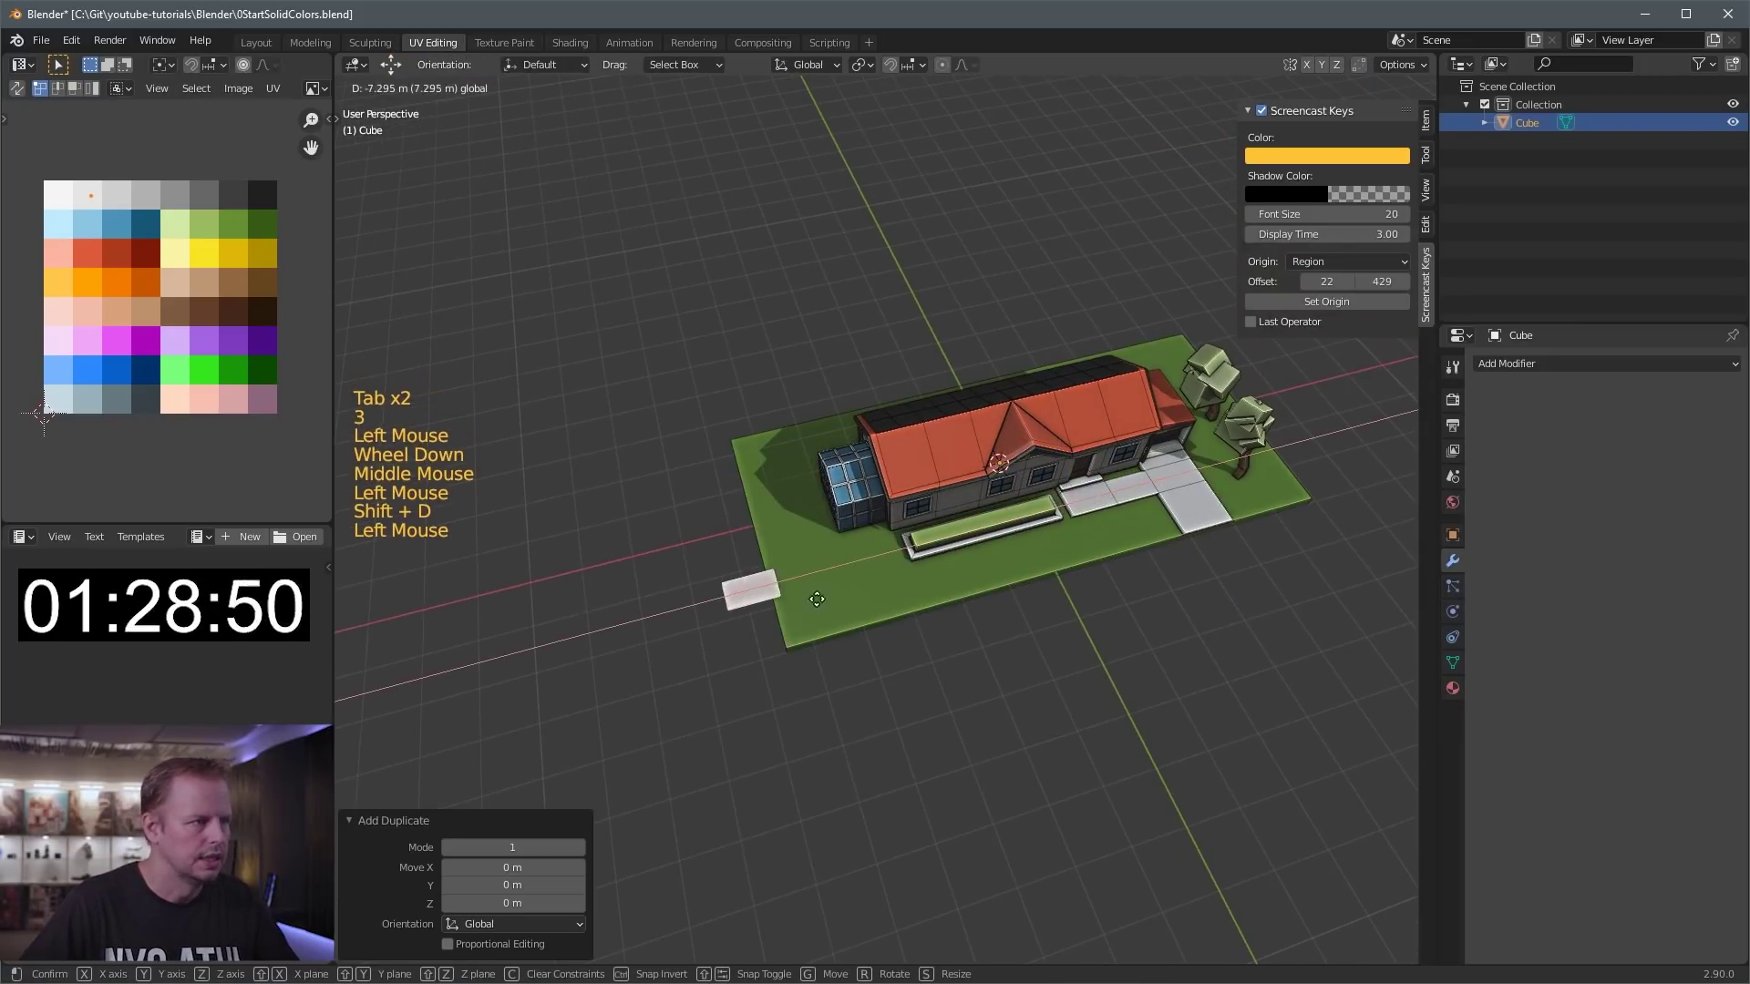
key("s")
key("s")
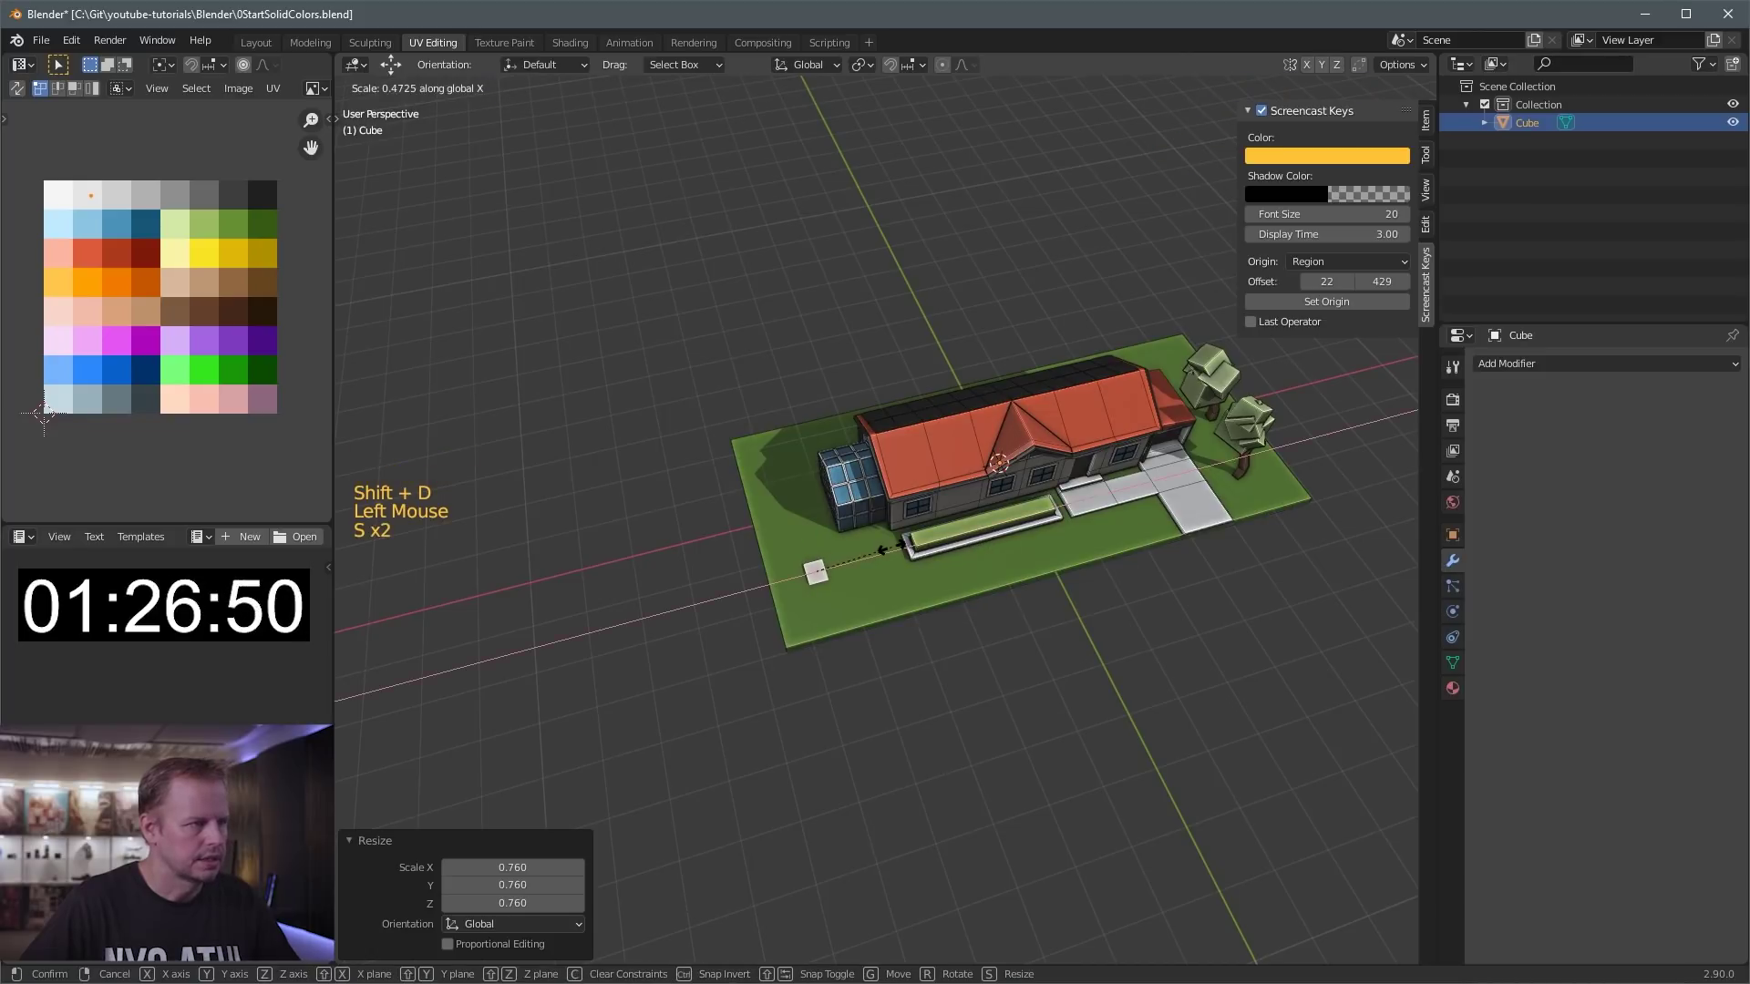
- Colour the duplicated tile dark green by moving its UVs to the darkest green palette swatch
key("g")
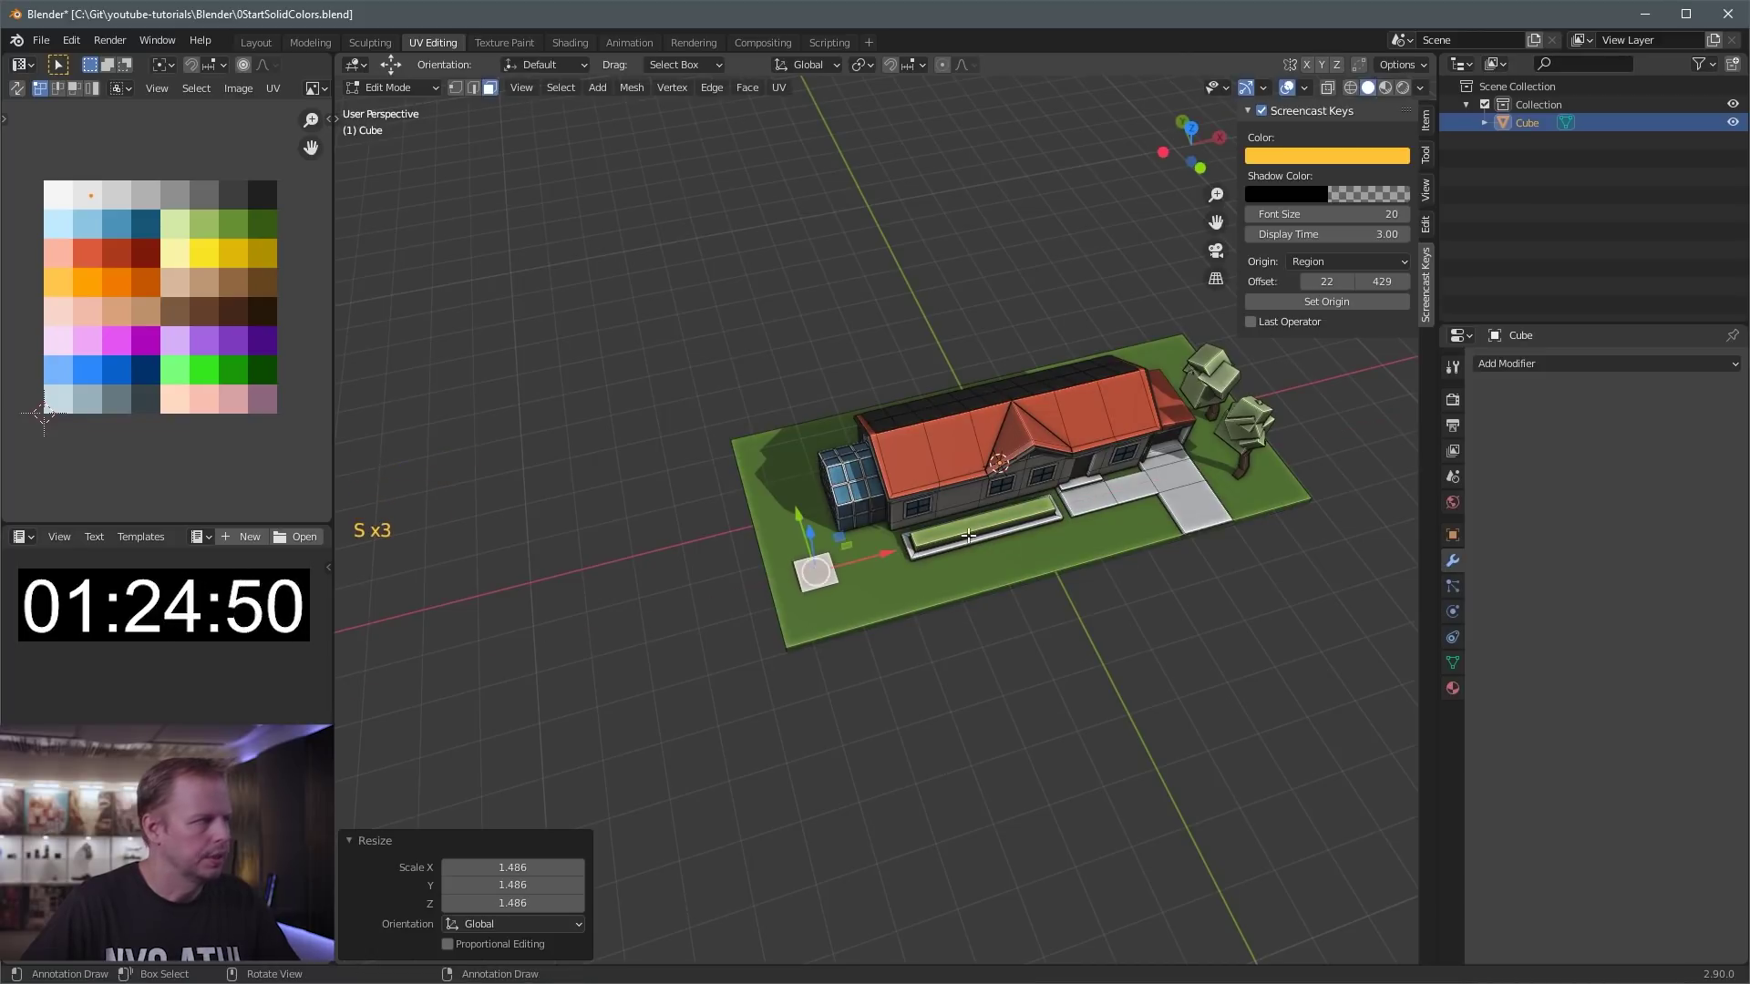
left_click(842, 583)
scroll(842, 583, "up", 3)
middle_click_drag(842, 583, 793, 424)
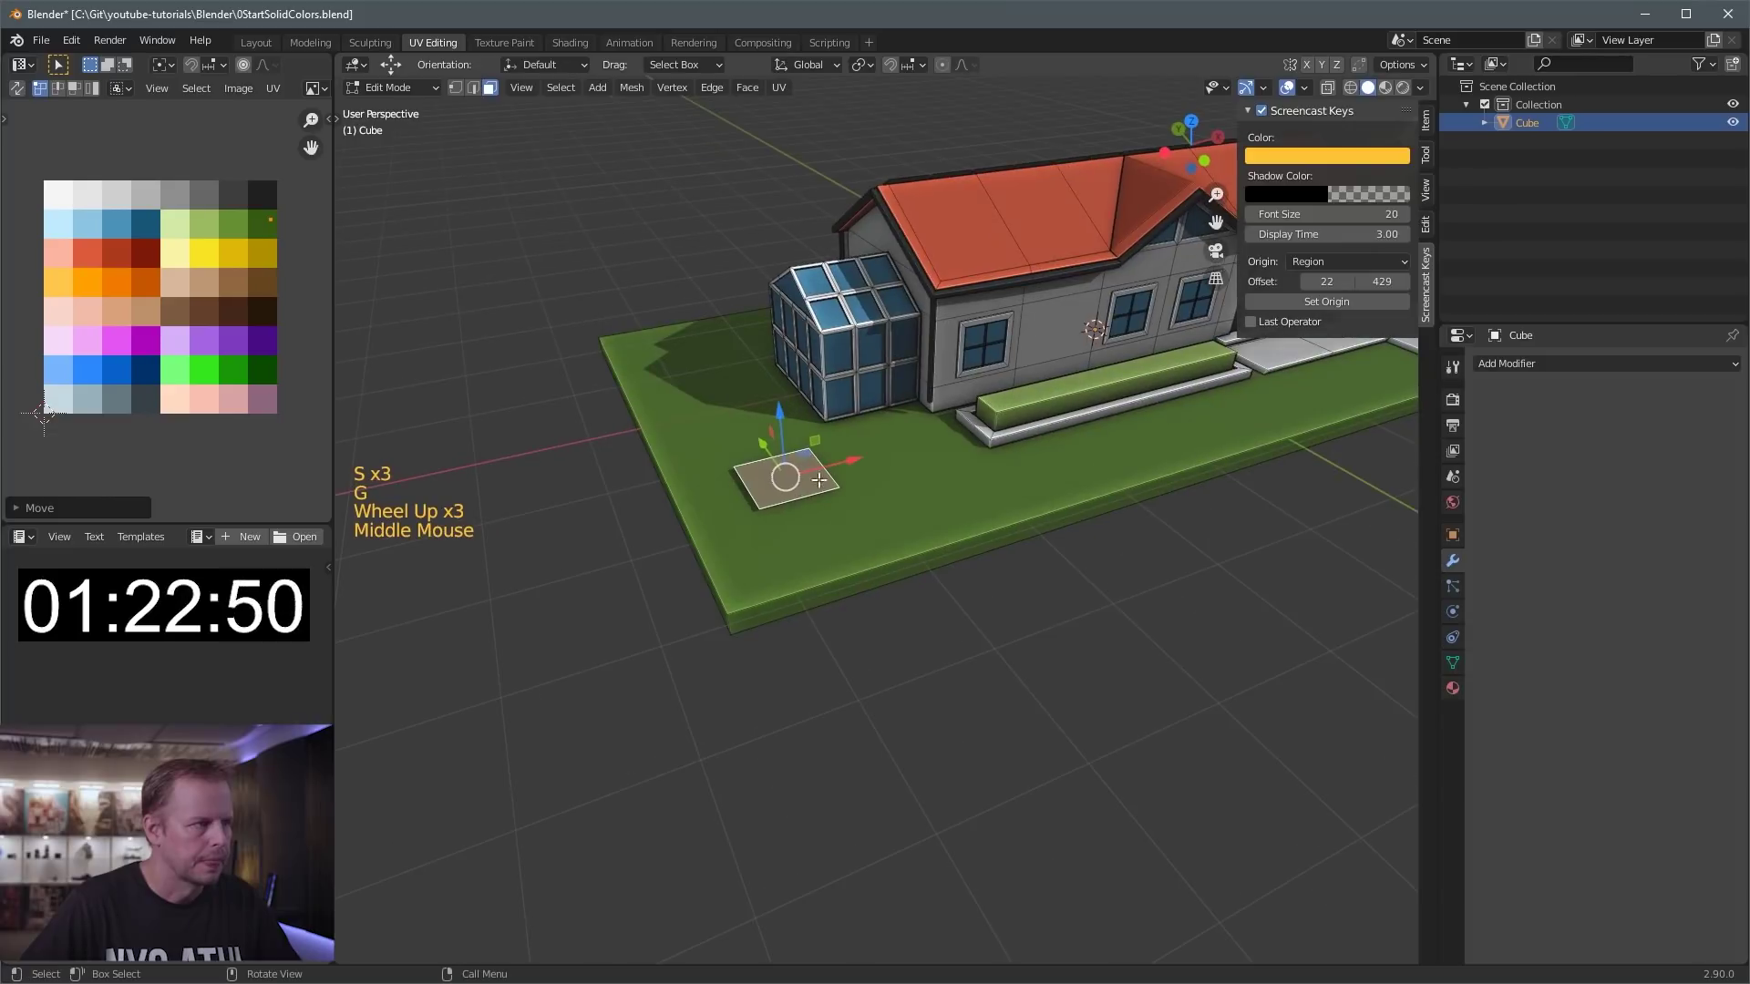
- Extrude the dark green tile about 0.63 m upward and taper its top face to a scale of 0.137
left_click(793, 424)
key("e")
key("s")
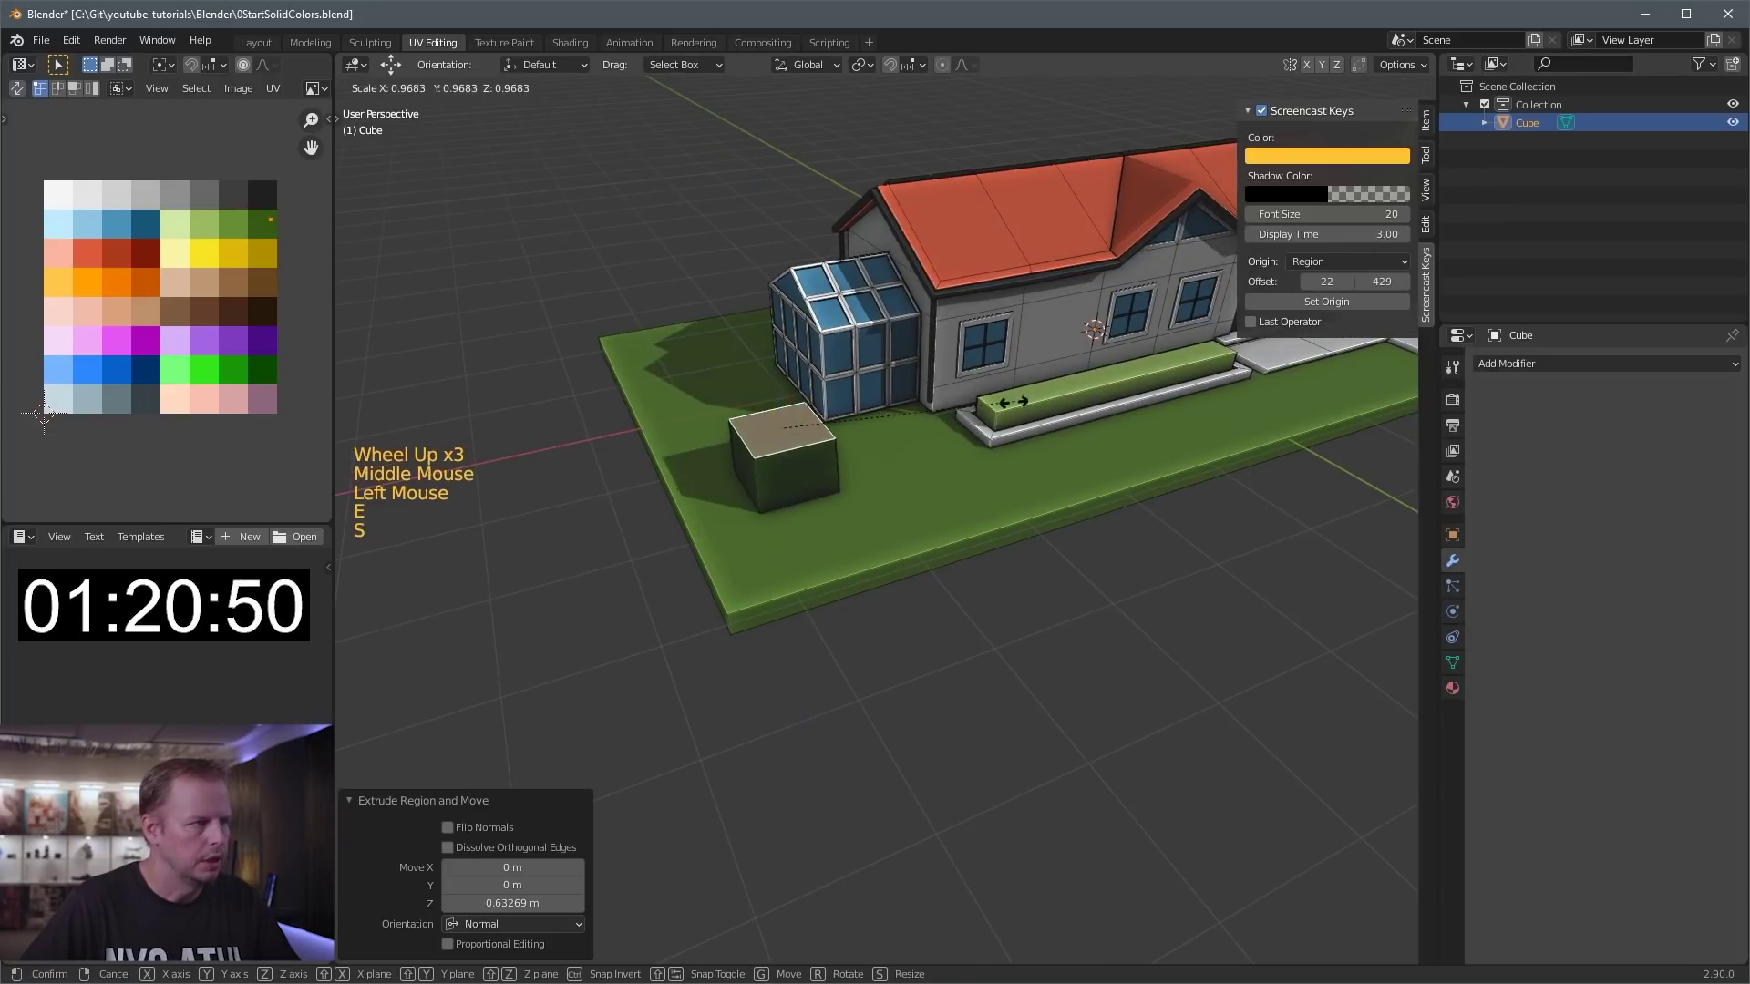
left_click(815, 445)
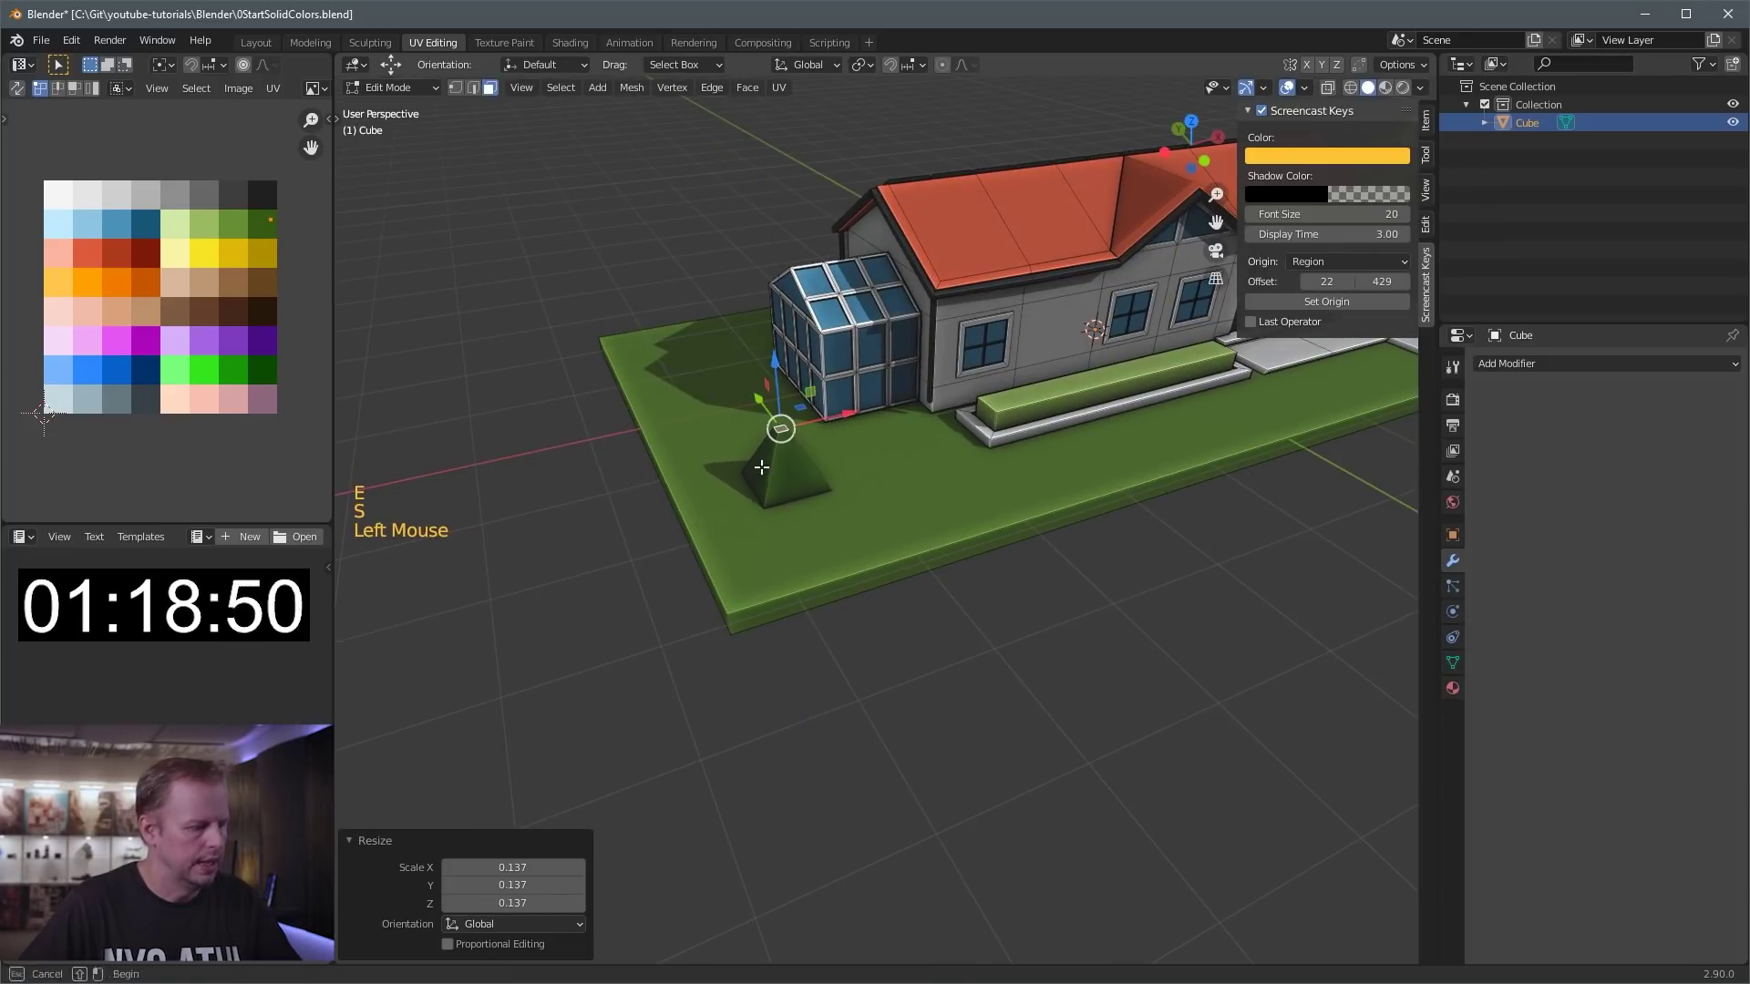
- Duplicate the green pyramid upward along Z, rotate the copy -40.4° around Z and scale it down as a second conifer tier
key("l")
key("shift+d")
left_click(788, 402)
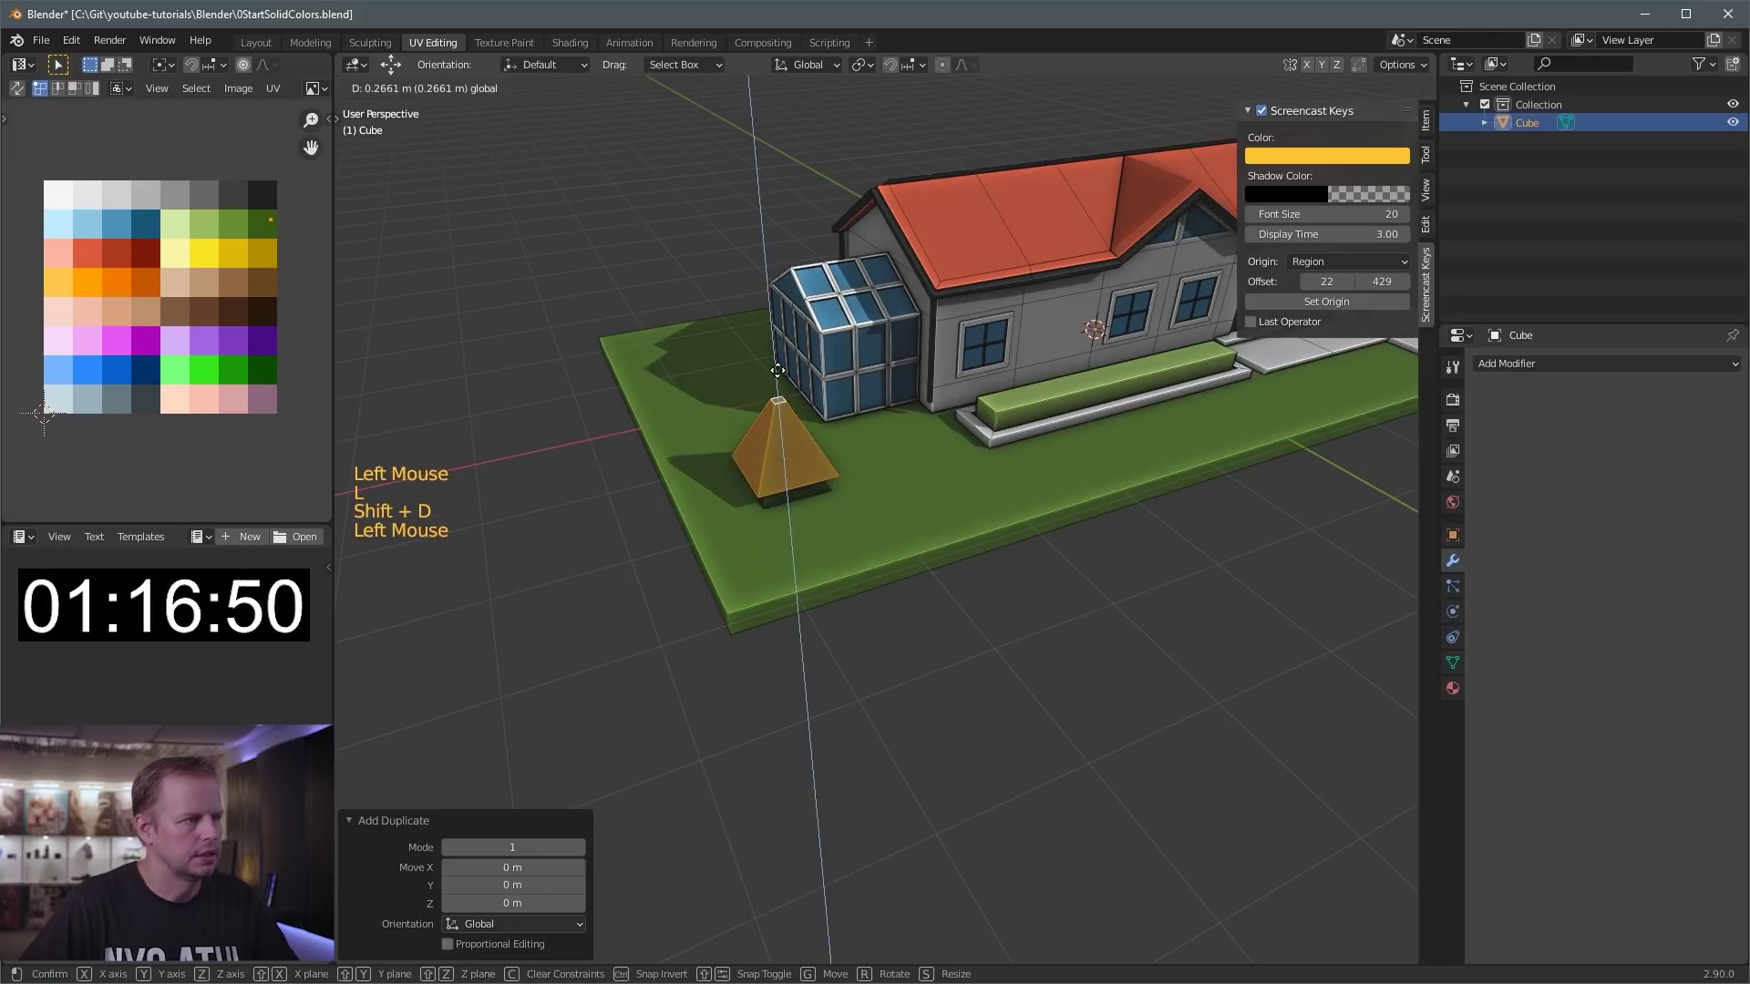
key("r")
key("s")
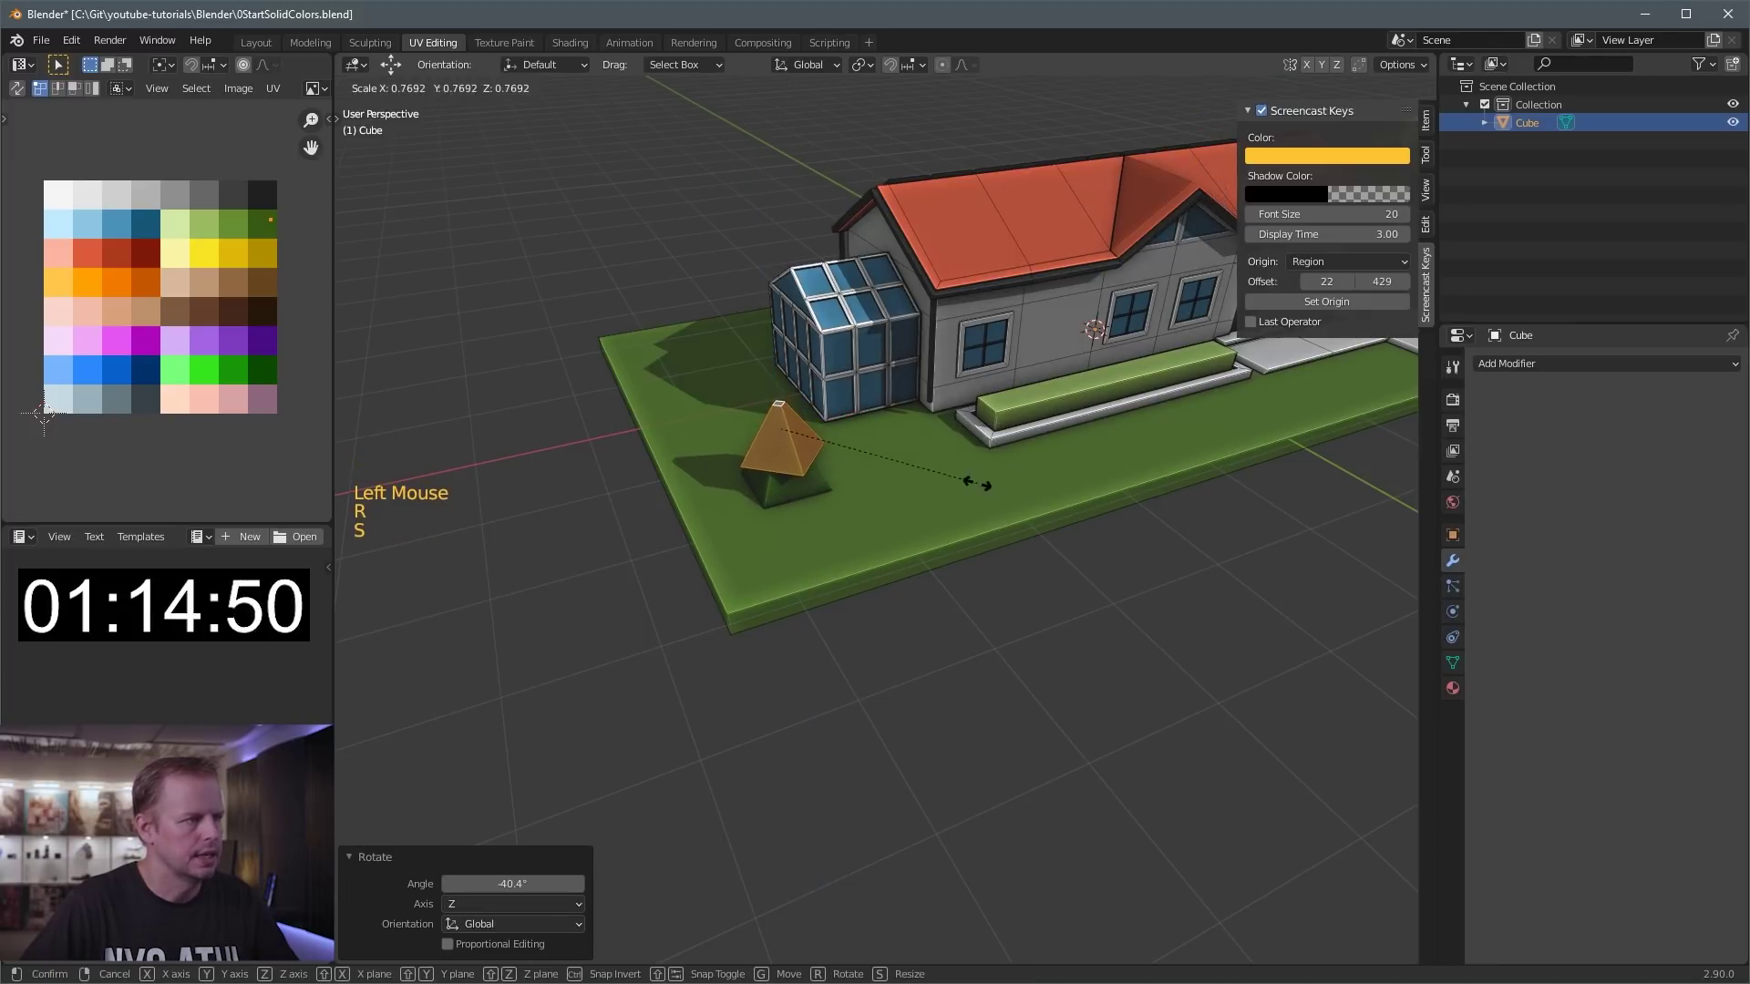
key("s")
- Duplicate the second tier upward as a third, rotate it -34.7° around Z, narrow it and stretch its height by 1.389
key("shift+d")
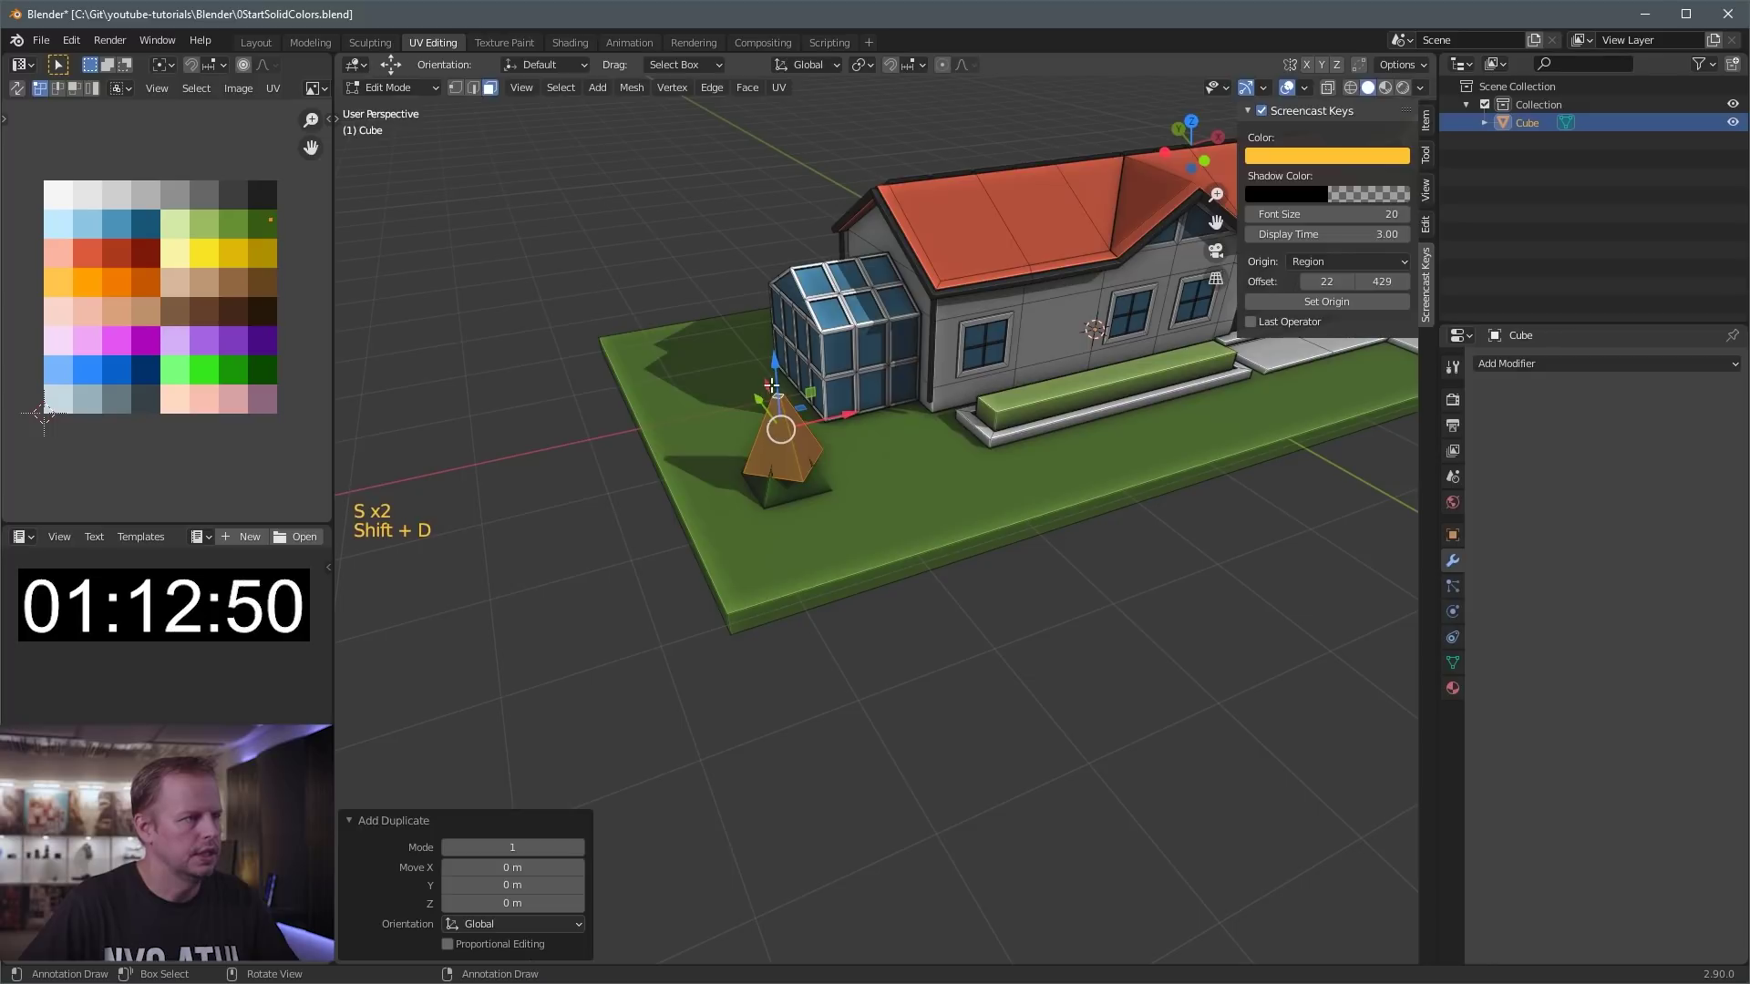
left_click(1010, 375)
key("r")
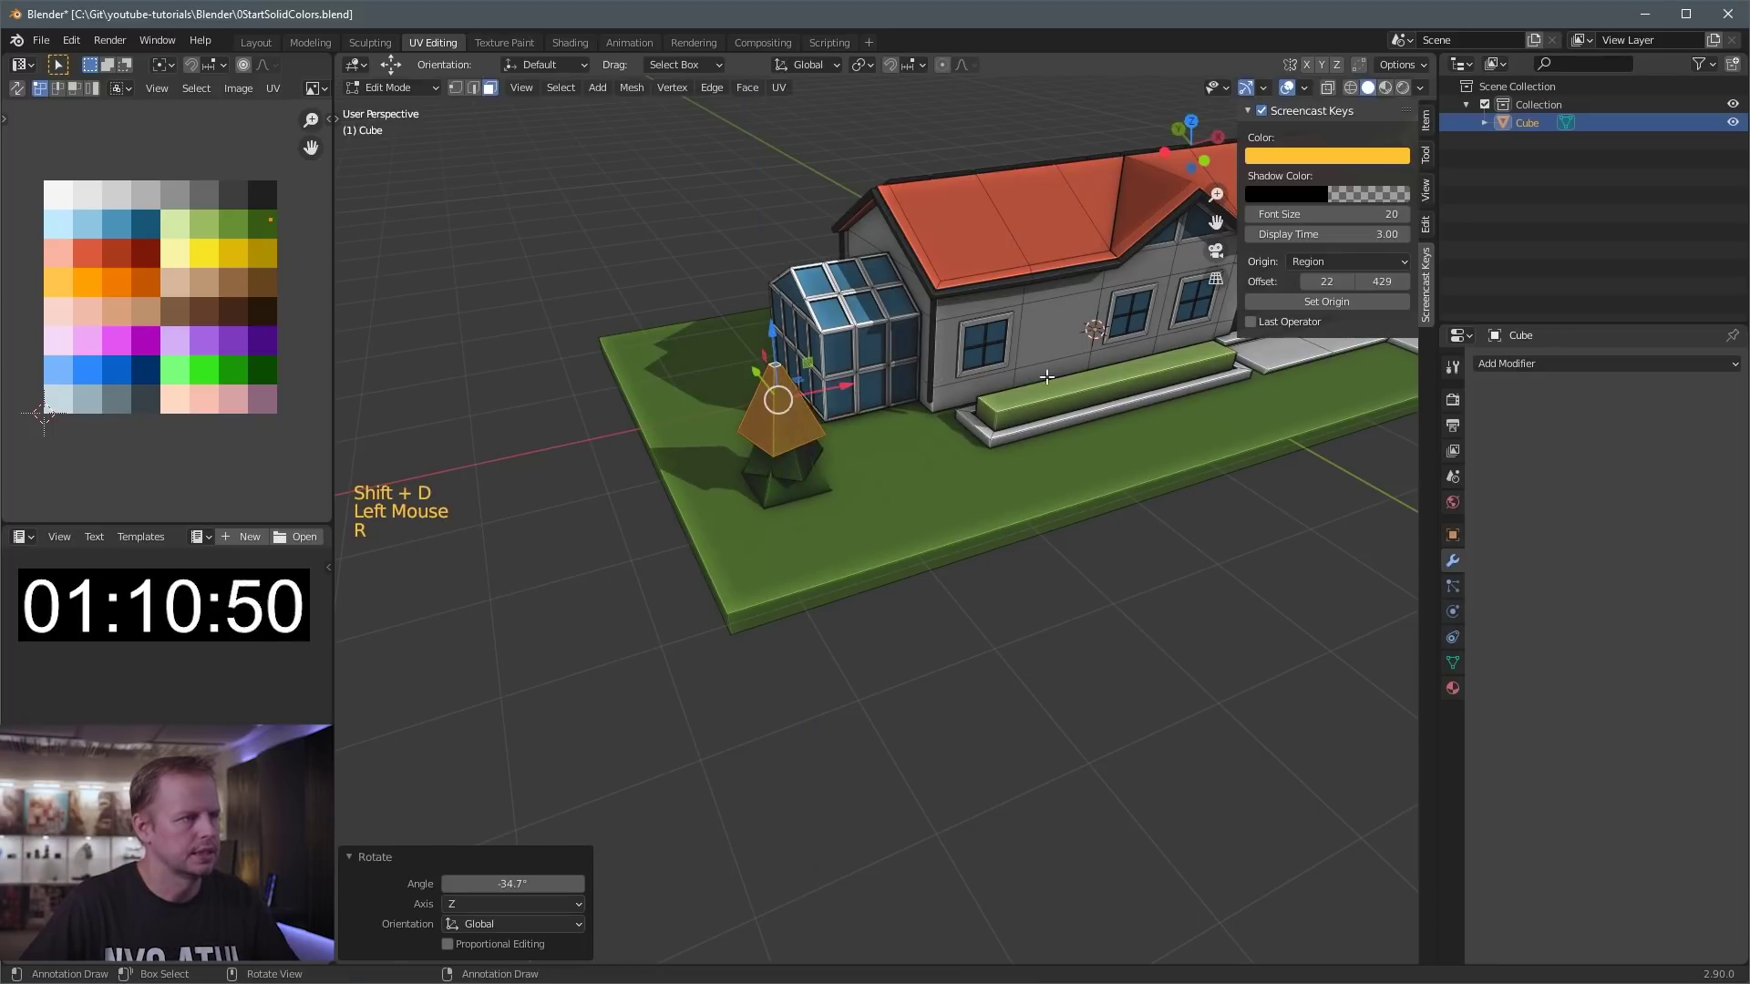
key("s")
key("s")
left_click(1031, 382)
- Duplicate the top tier about 0.33 m upward, rotate it around Z, scale it to 0.795 and stretch it 1.356 along Z
key("shift+d")
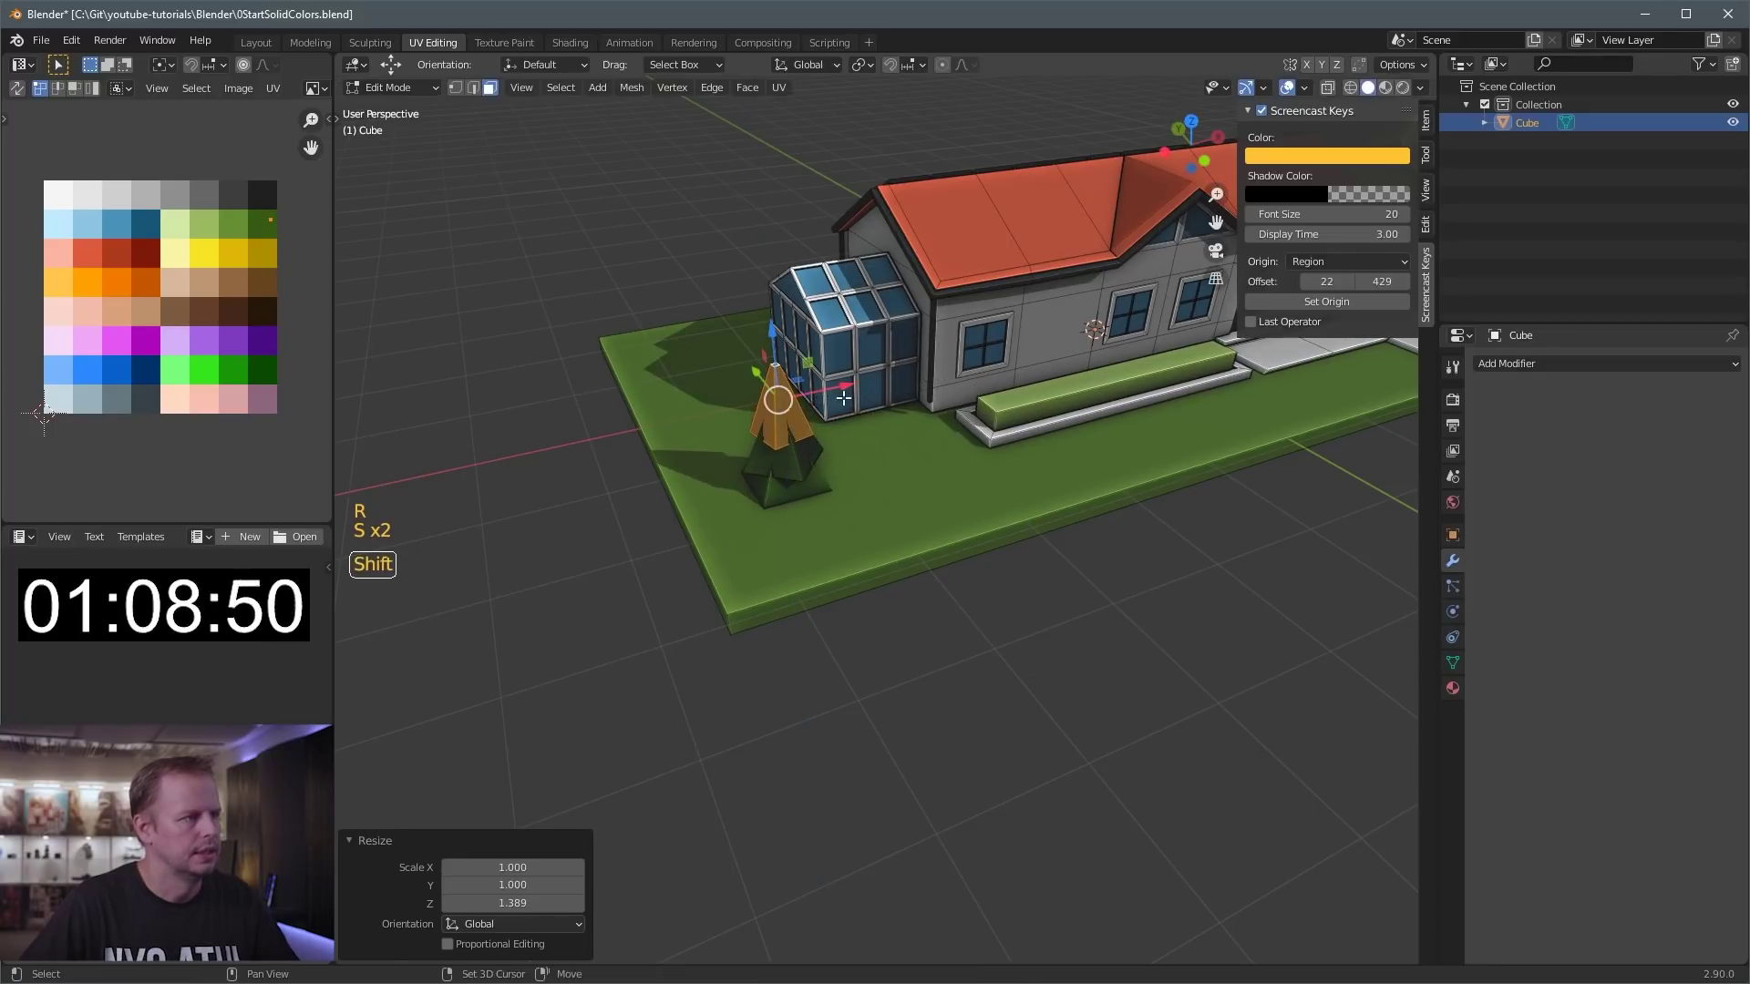
left_click(975, 339)
key("r")
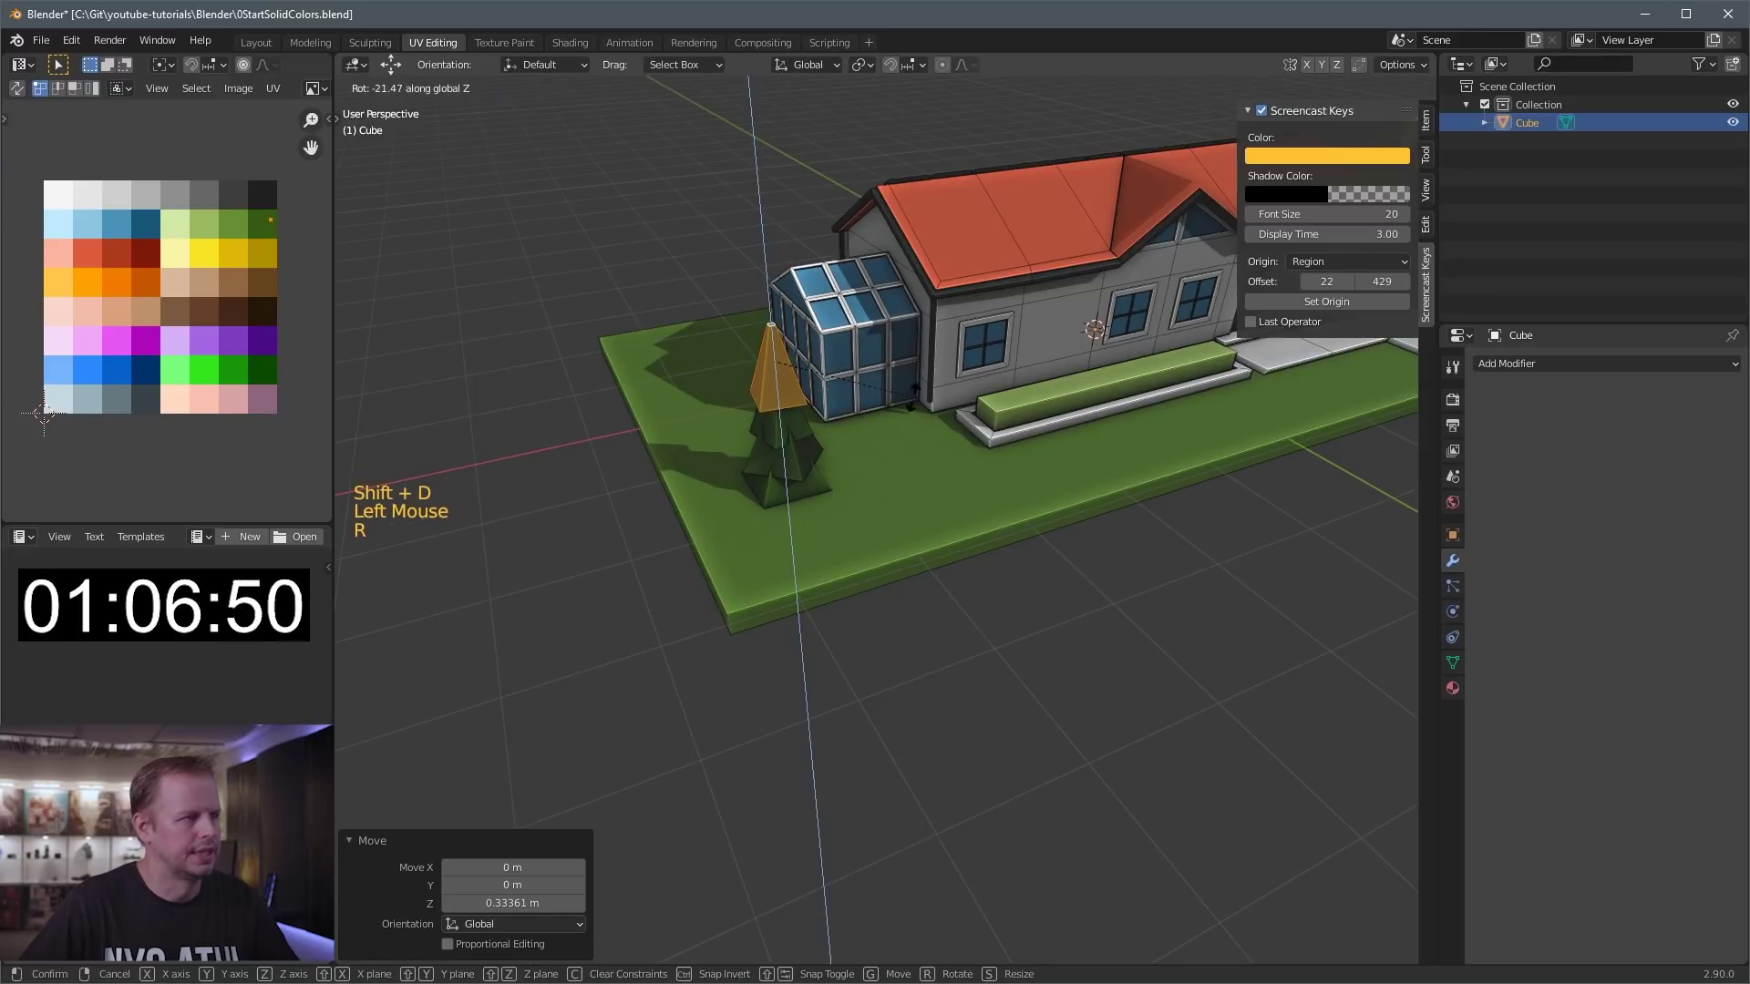
left_click(1016, 354)
key("s")
left_click(979, 375)
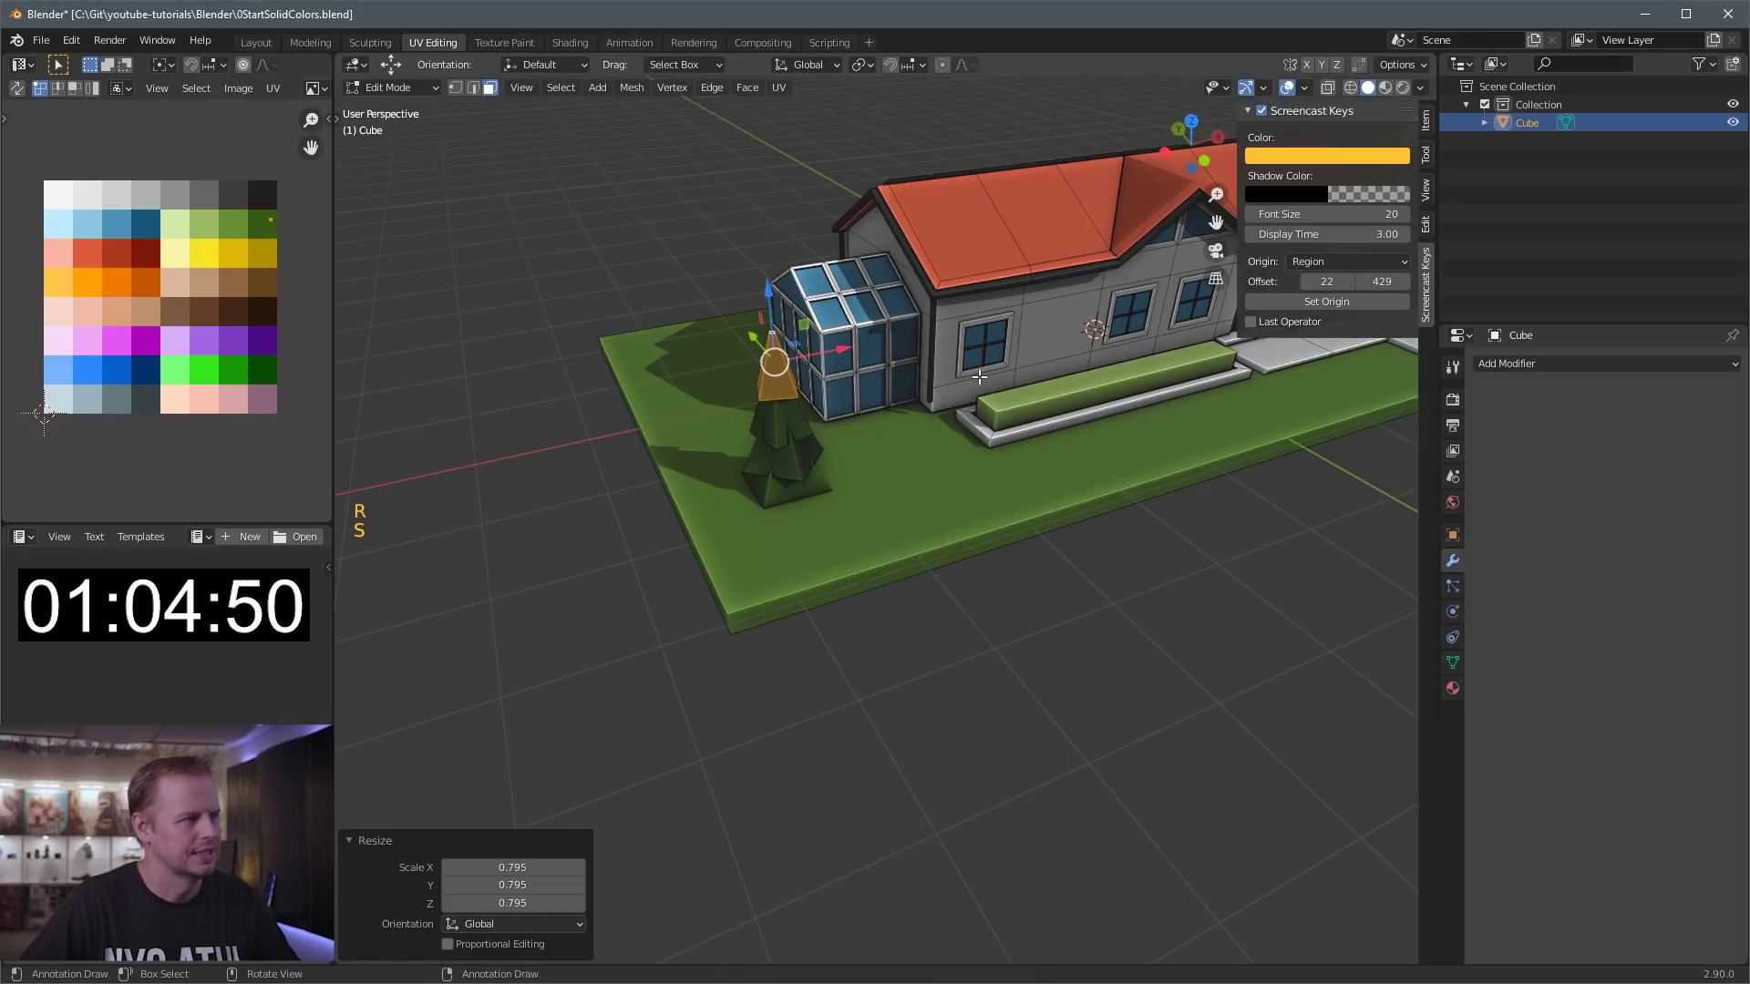
key("s")
key("z")
left_click(1042, 329)
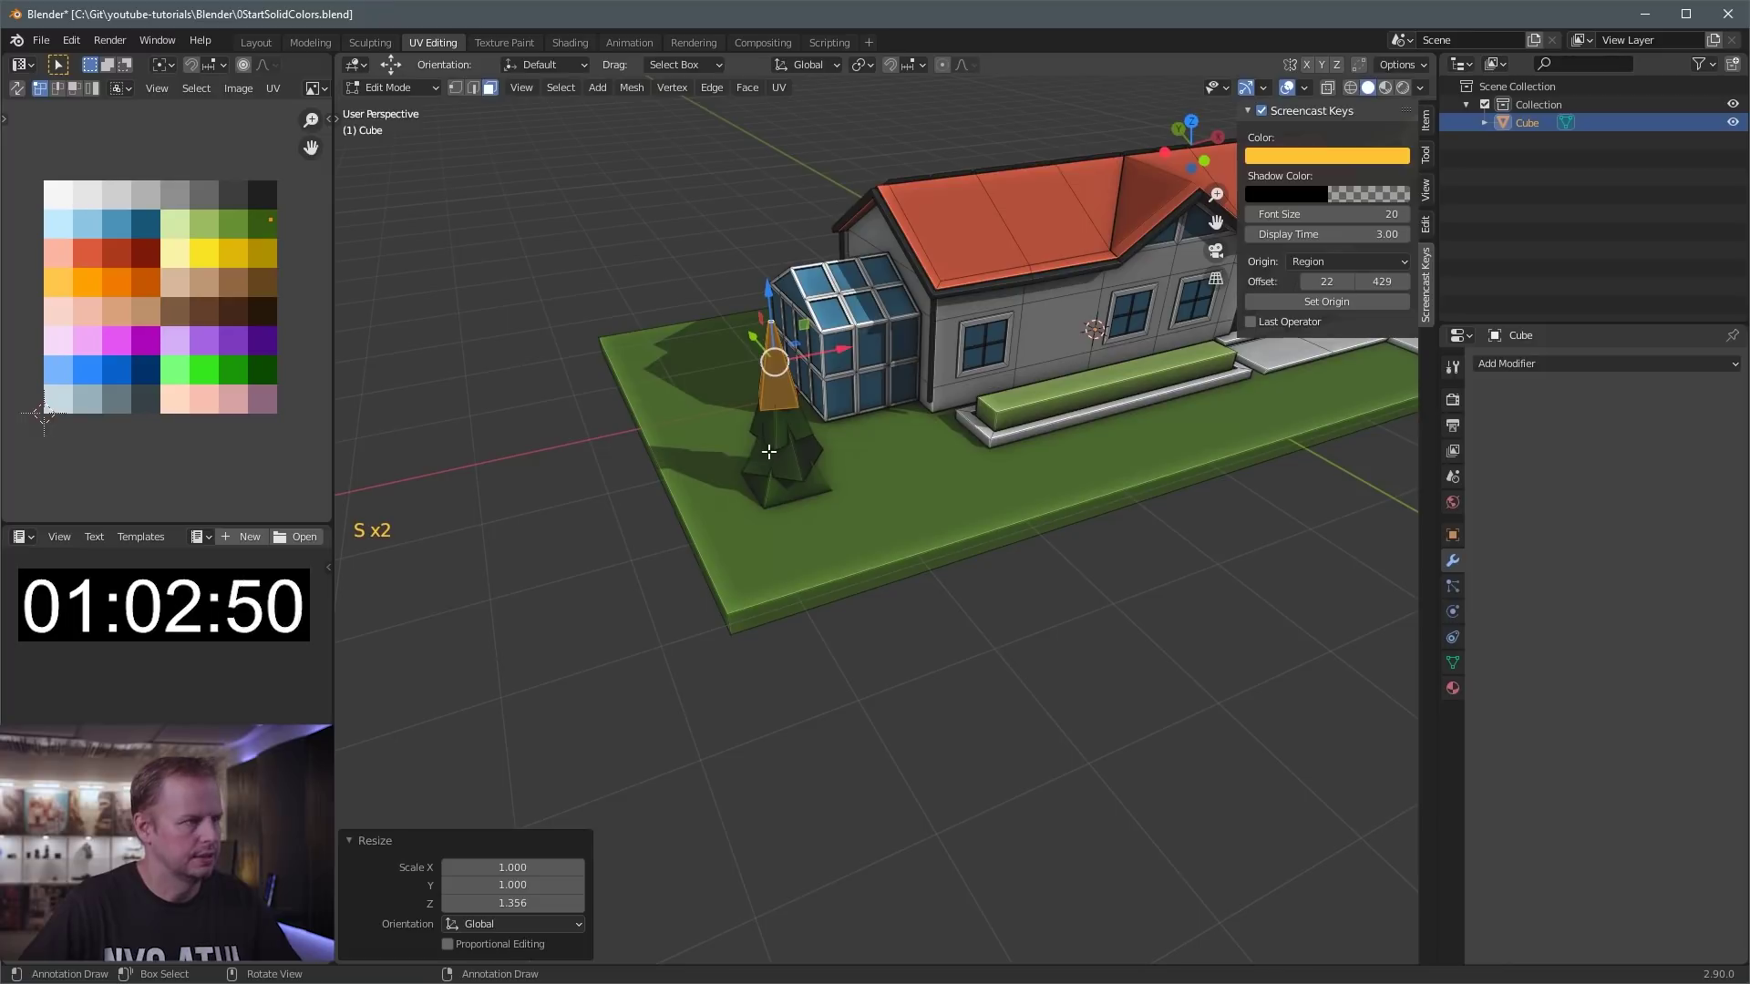
- Select all tiers of the conifer and move the tree about -0.70 m along Y toward the lawn's front corner
key("l")
key("l")
key("l")
scroll(775, 386, "down", 2)
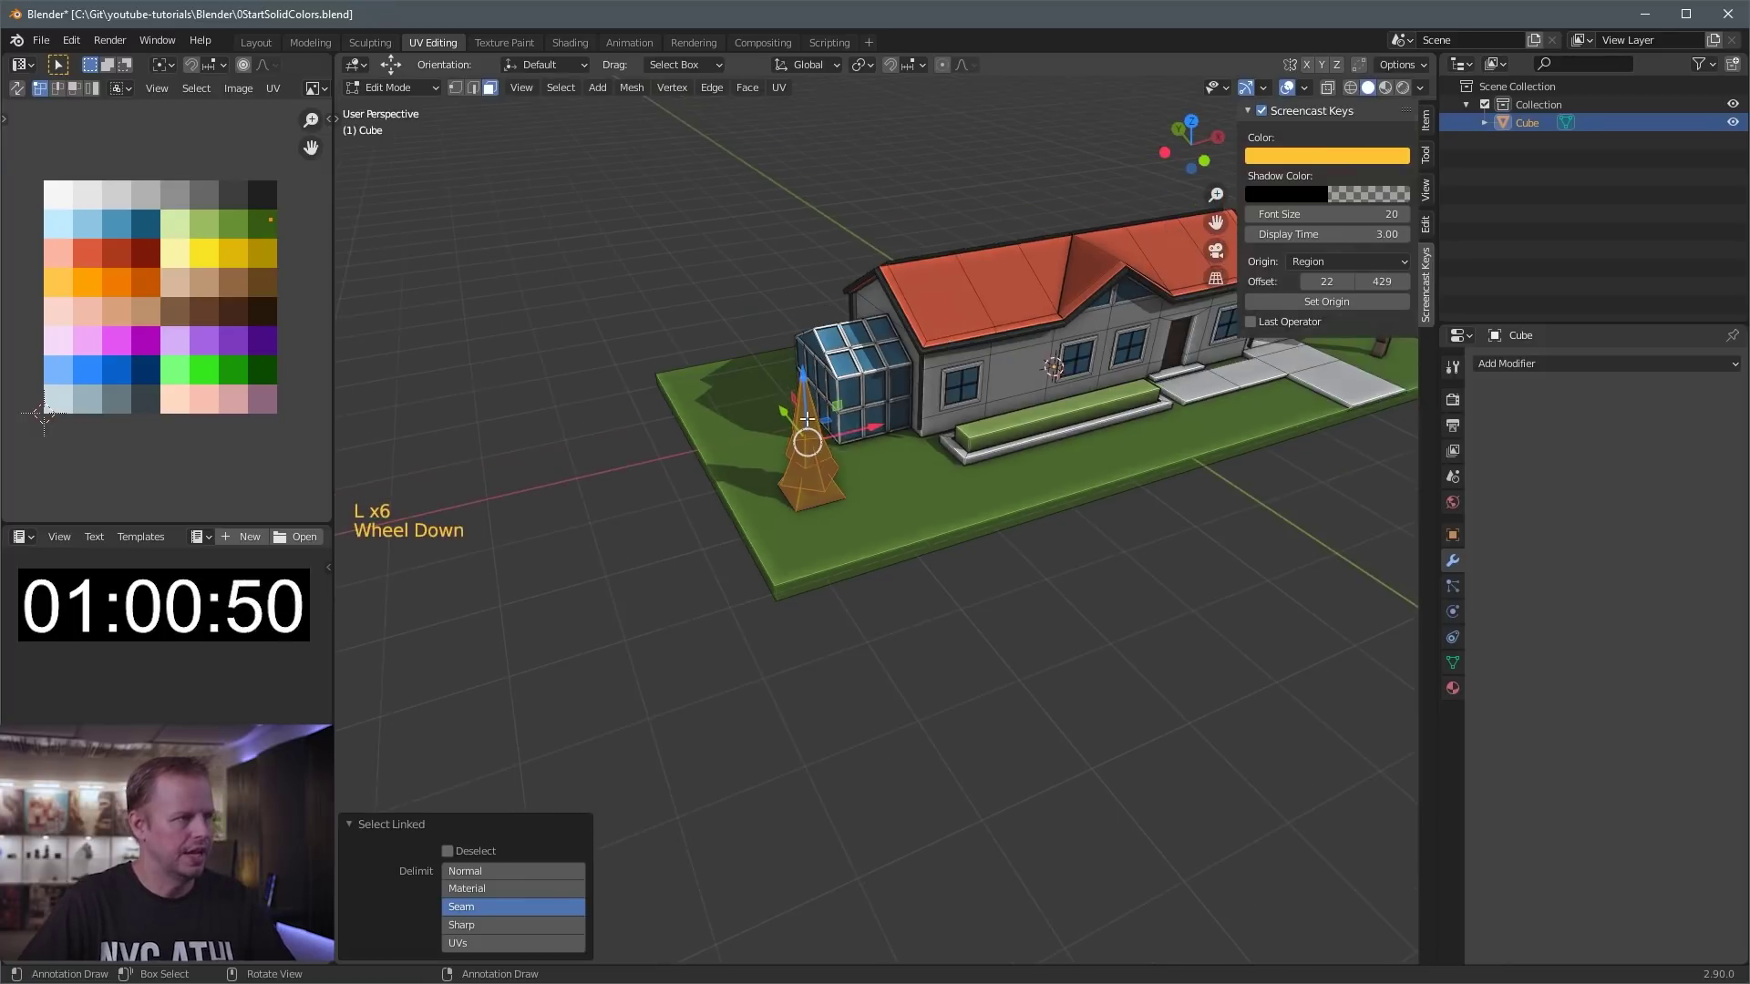
middle_click_drag(775, 386, 956, 628)
left_click_drag(906, 513, 964, 545)
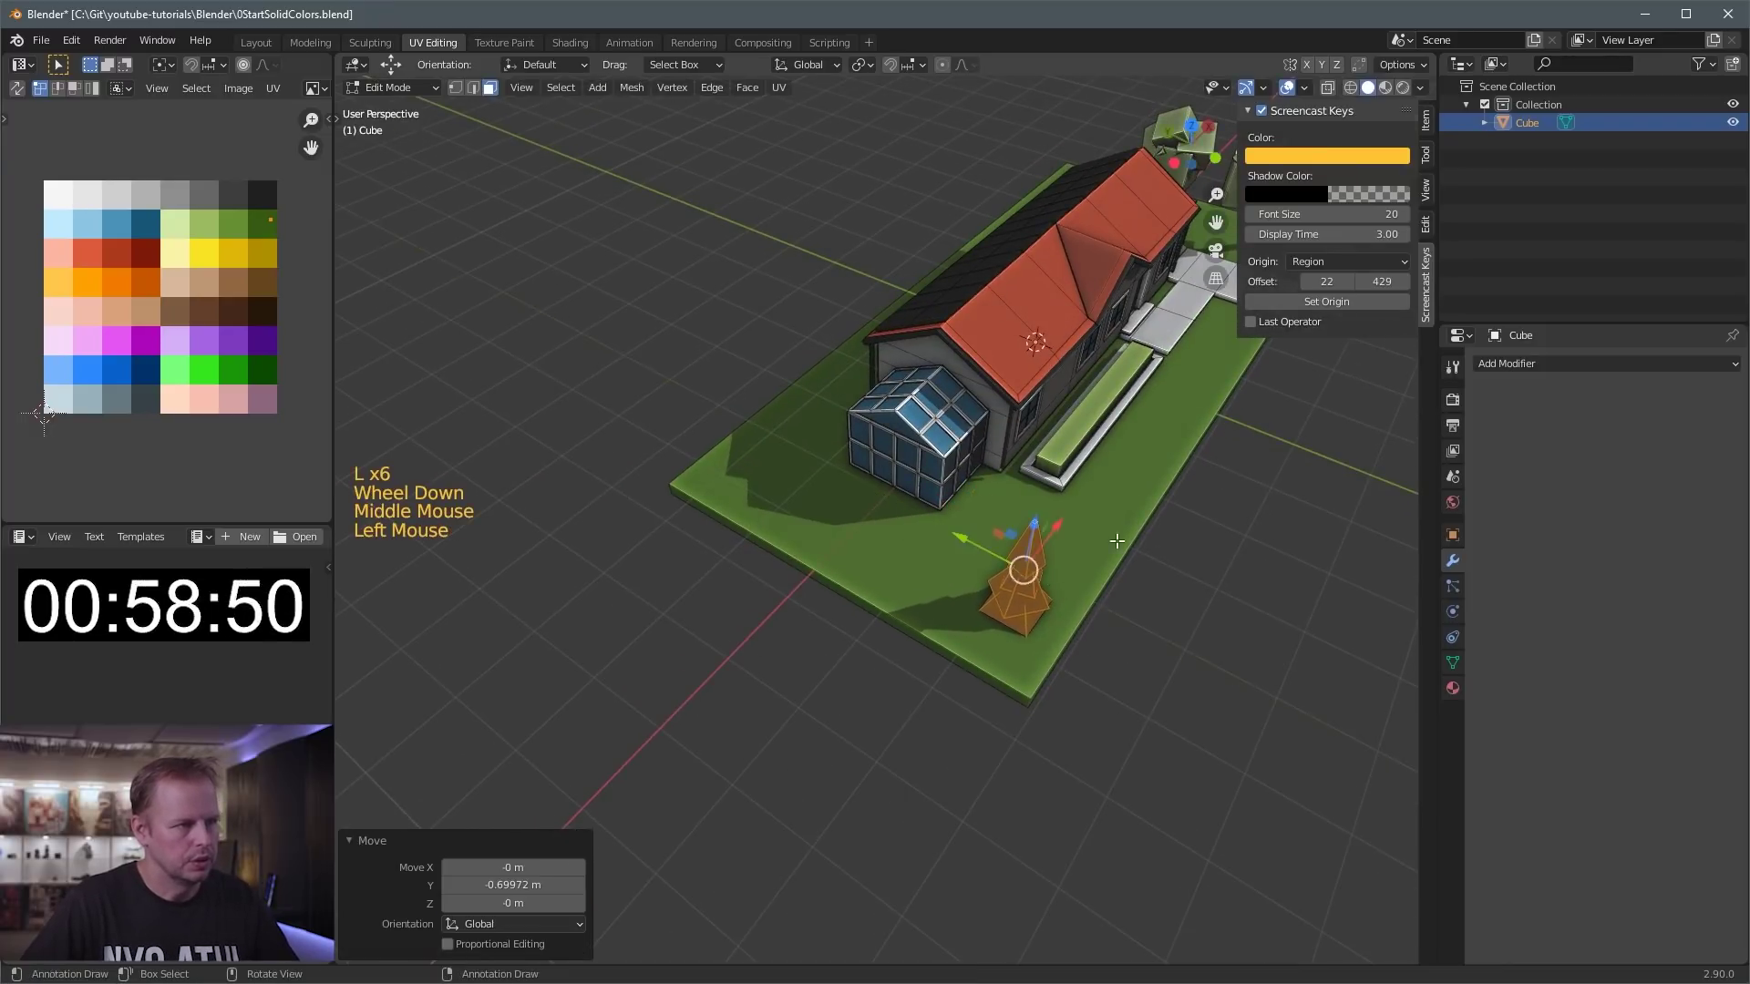
- Place a duplicate conifer beside the first along the lawn's end and rotate it -63.4° around Z
middle_click_drag(964, 545, 911, 567)
left_click_drag(911, 567, 983, 495)
key("shift+d")
key("r")
key("z")
left_click(942, 613)
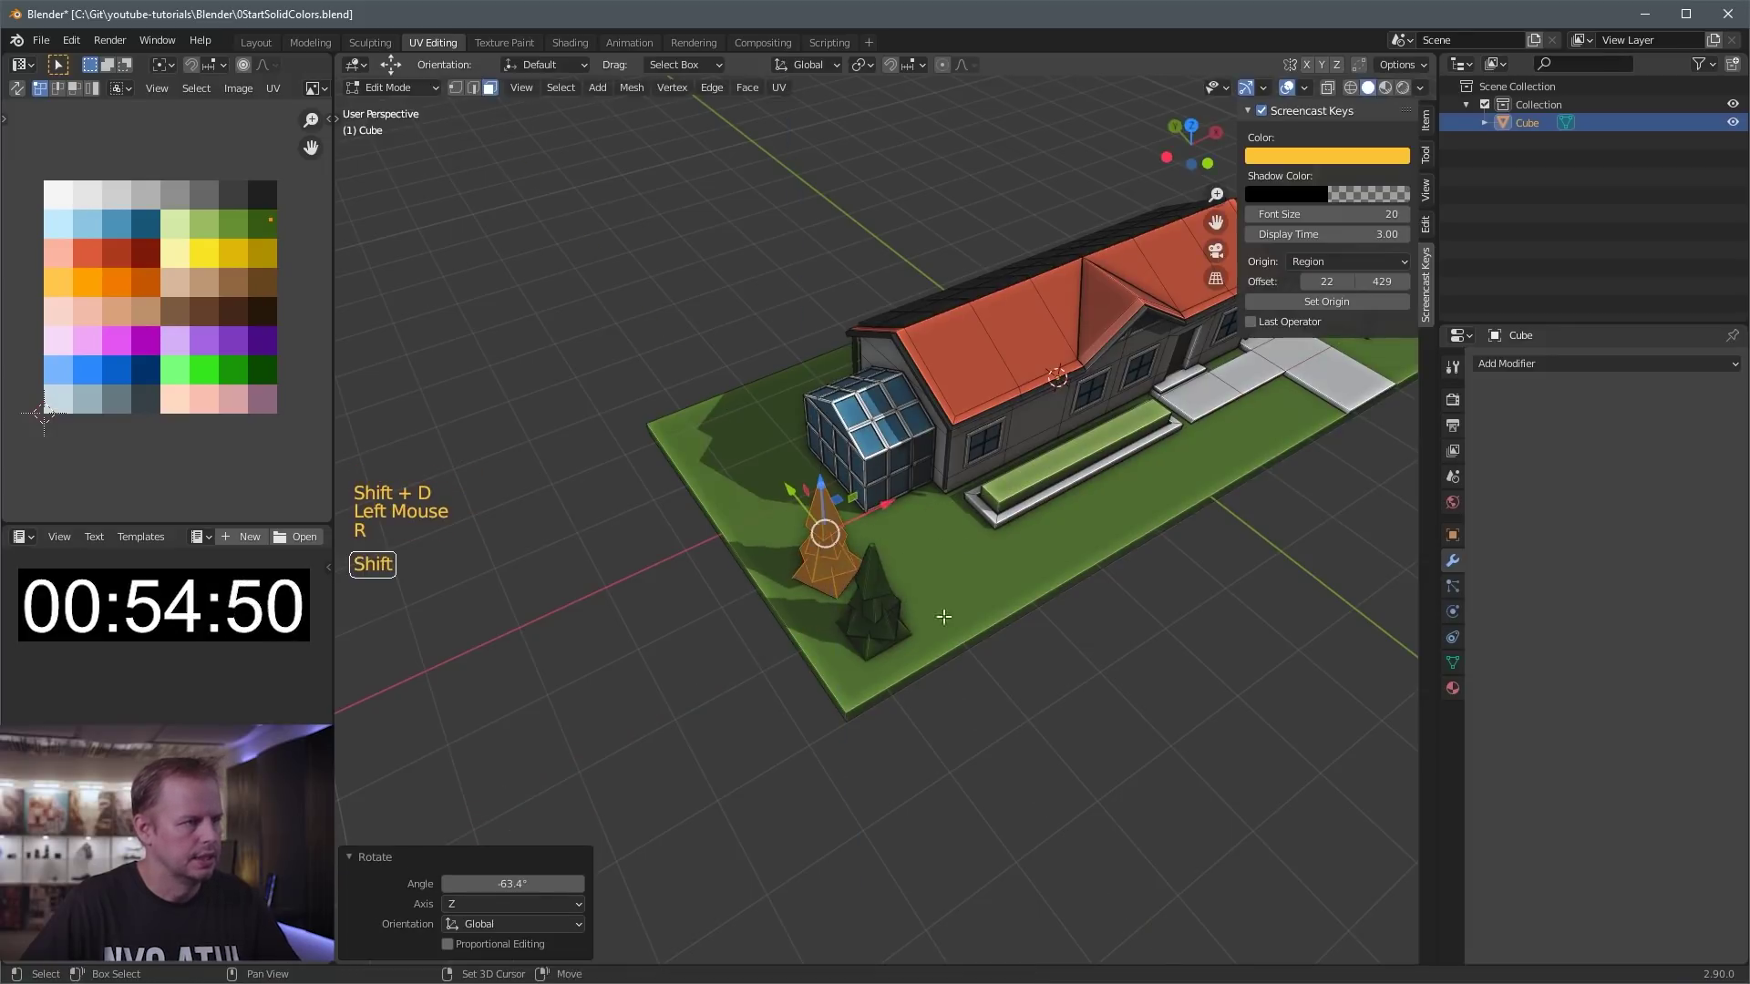
- Duplicate the second conifer farther along the lawn's end edge and rotate the copy around Z
key("shift+d")
right_click(941, 613)
left_click_drag(792, 493, 690, 355)
key("r")
key("z")
left_click(852, 496)
- Add two more rotated conifer duplicates to complete the row of five behind the conservatory
key("shift+d")
right_click(852, 496)
key("r")
left_click(885, 517)
key("shift+d")
right_click(861, 460)
key("r")
left_click(848, 474)
- Duplicate the top face of the hedge and scale the copy down to a small square for a flower
scroll(847, 474, "down", 1)
middle_click_drag(848, 474, 882, 559)
scroll(849, 457, "up", 3)
middle_click_drag(966, 494, 1039, 544)
left_click(1179, 419)
left_click(1057, 510)
key("shift+d")
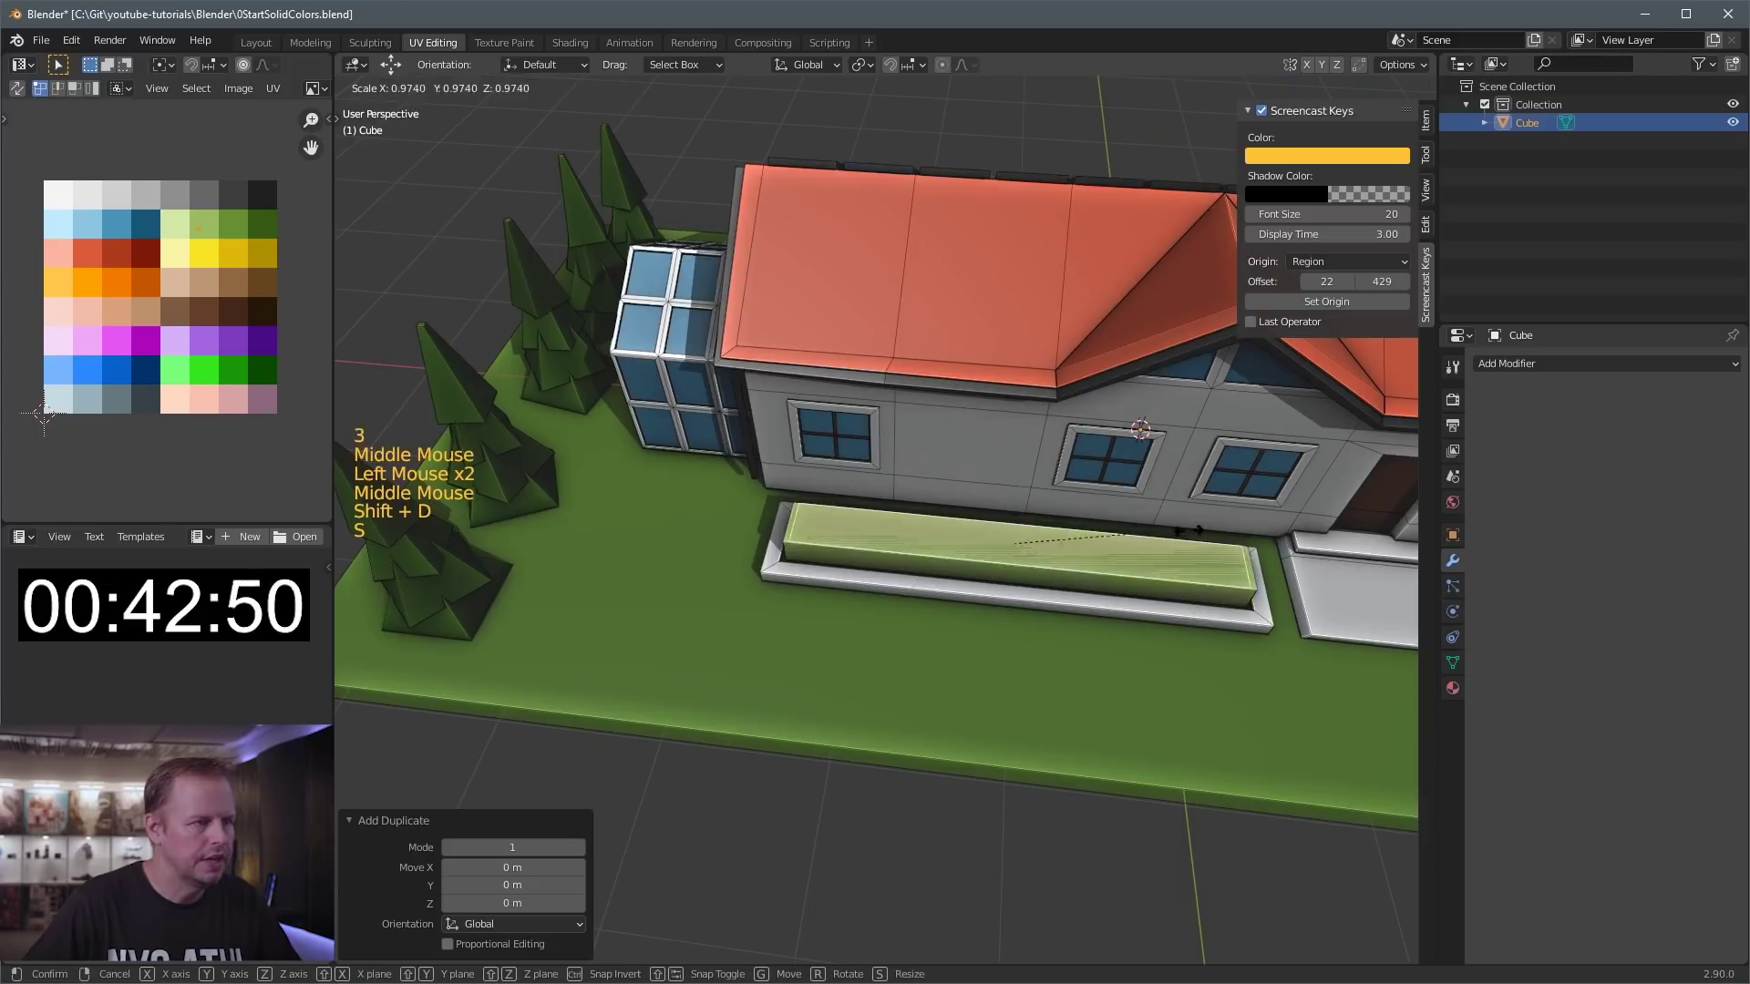
key("s")
key("s")
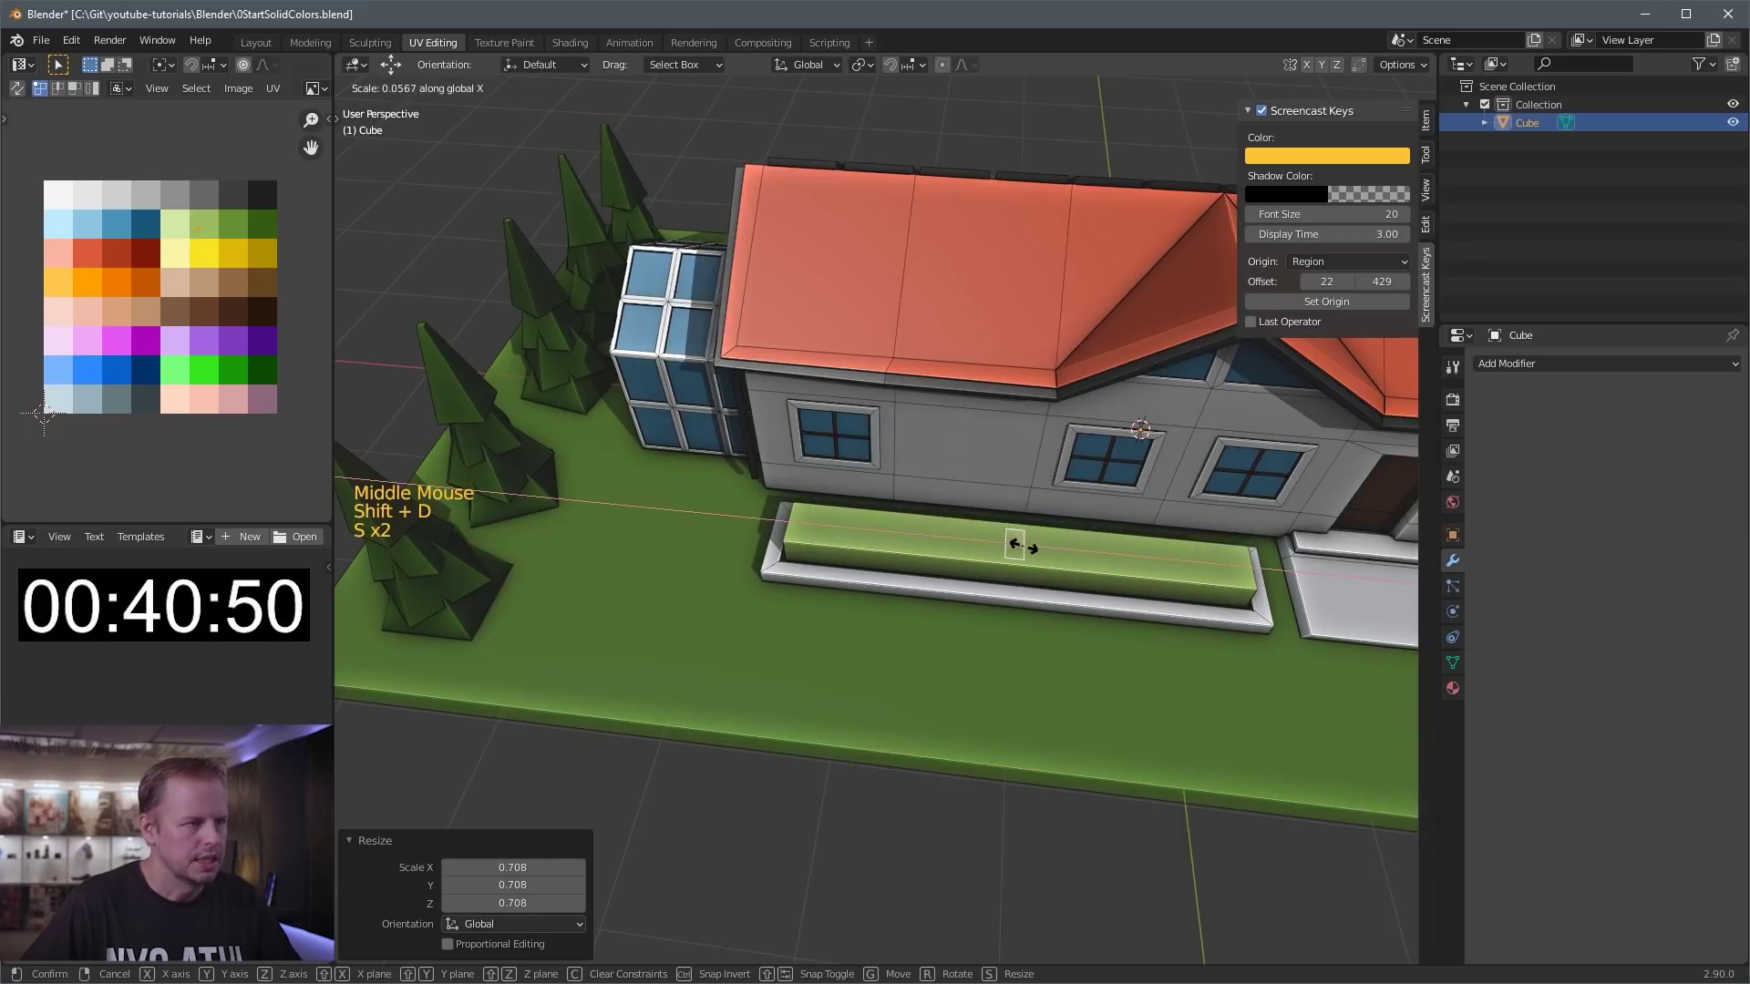
key("s")
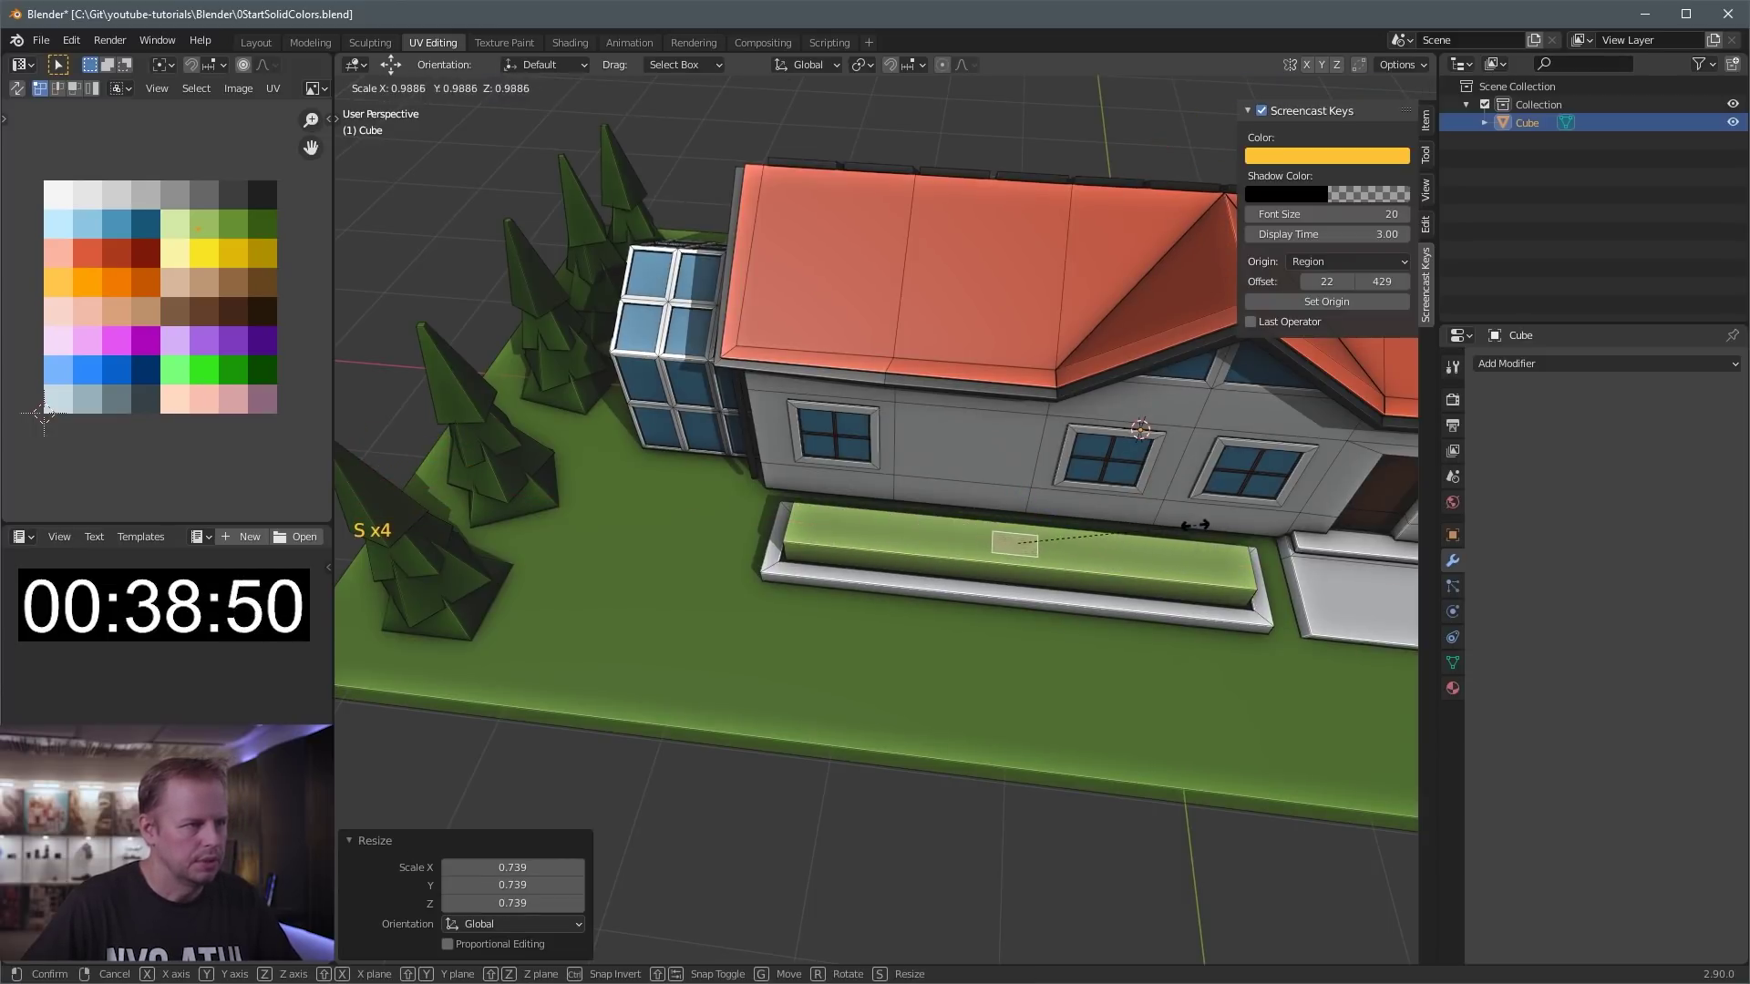
left_click(1130, 535)
- Move the small square to the hedge's conservatory end, resize it and extrude it about 0.067 m
left_click_drag(1083, 551, 872, 543)
key("s")
key("e")
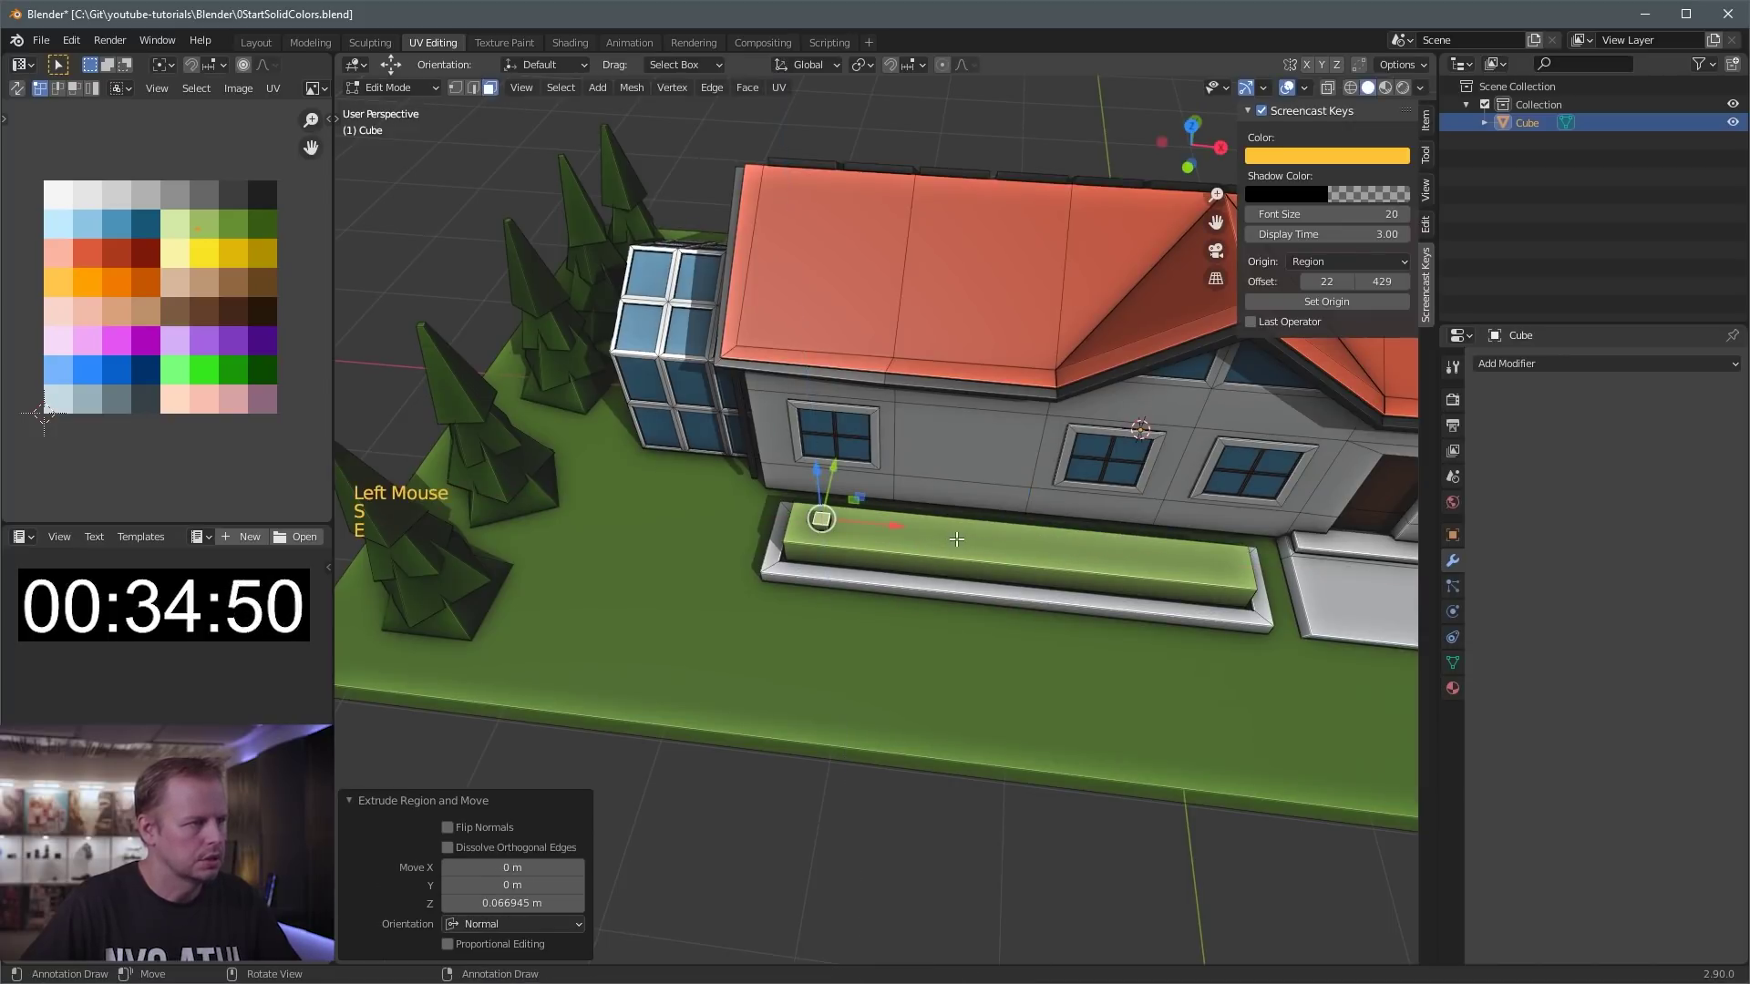
- Select the whole small flower block and recolour it magenta by moving its UVs on the palette
key("l")
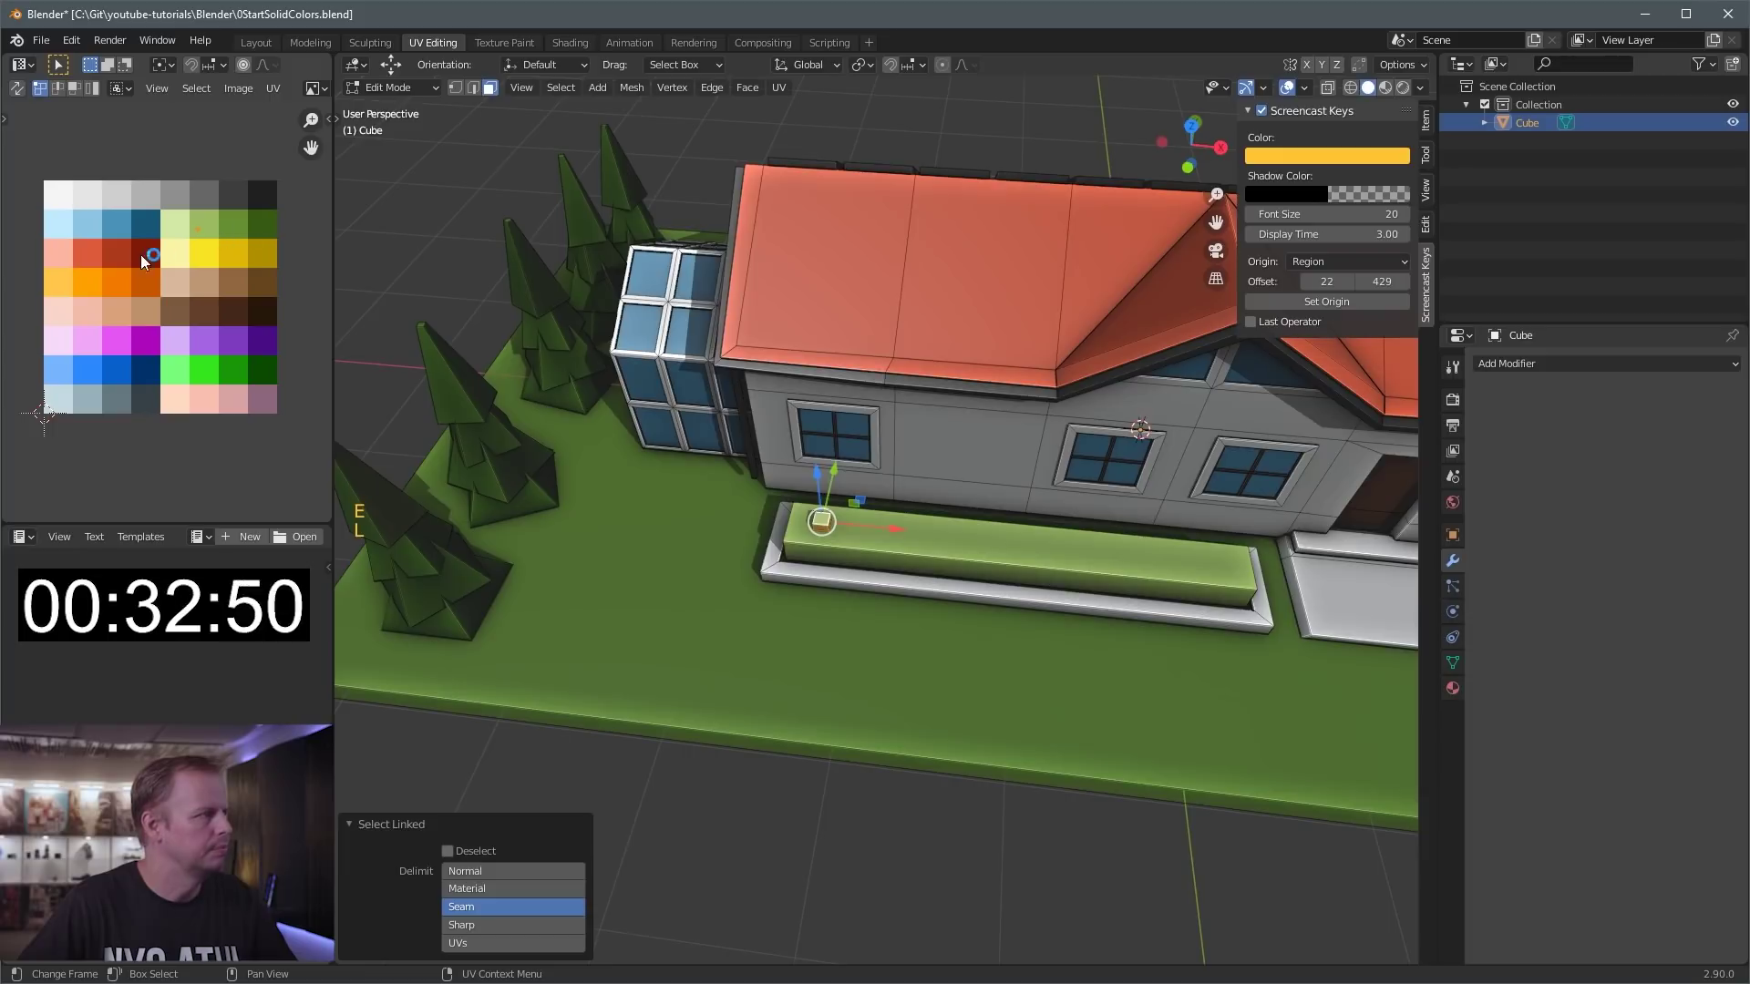
key("Escape")
scroll(824, 510, "up", 2)
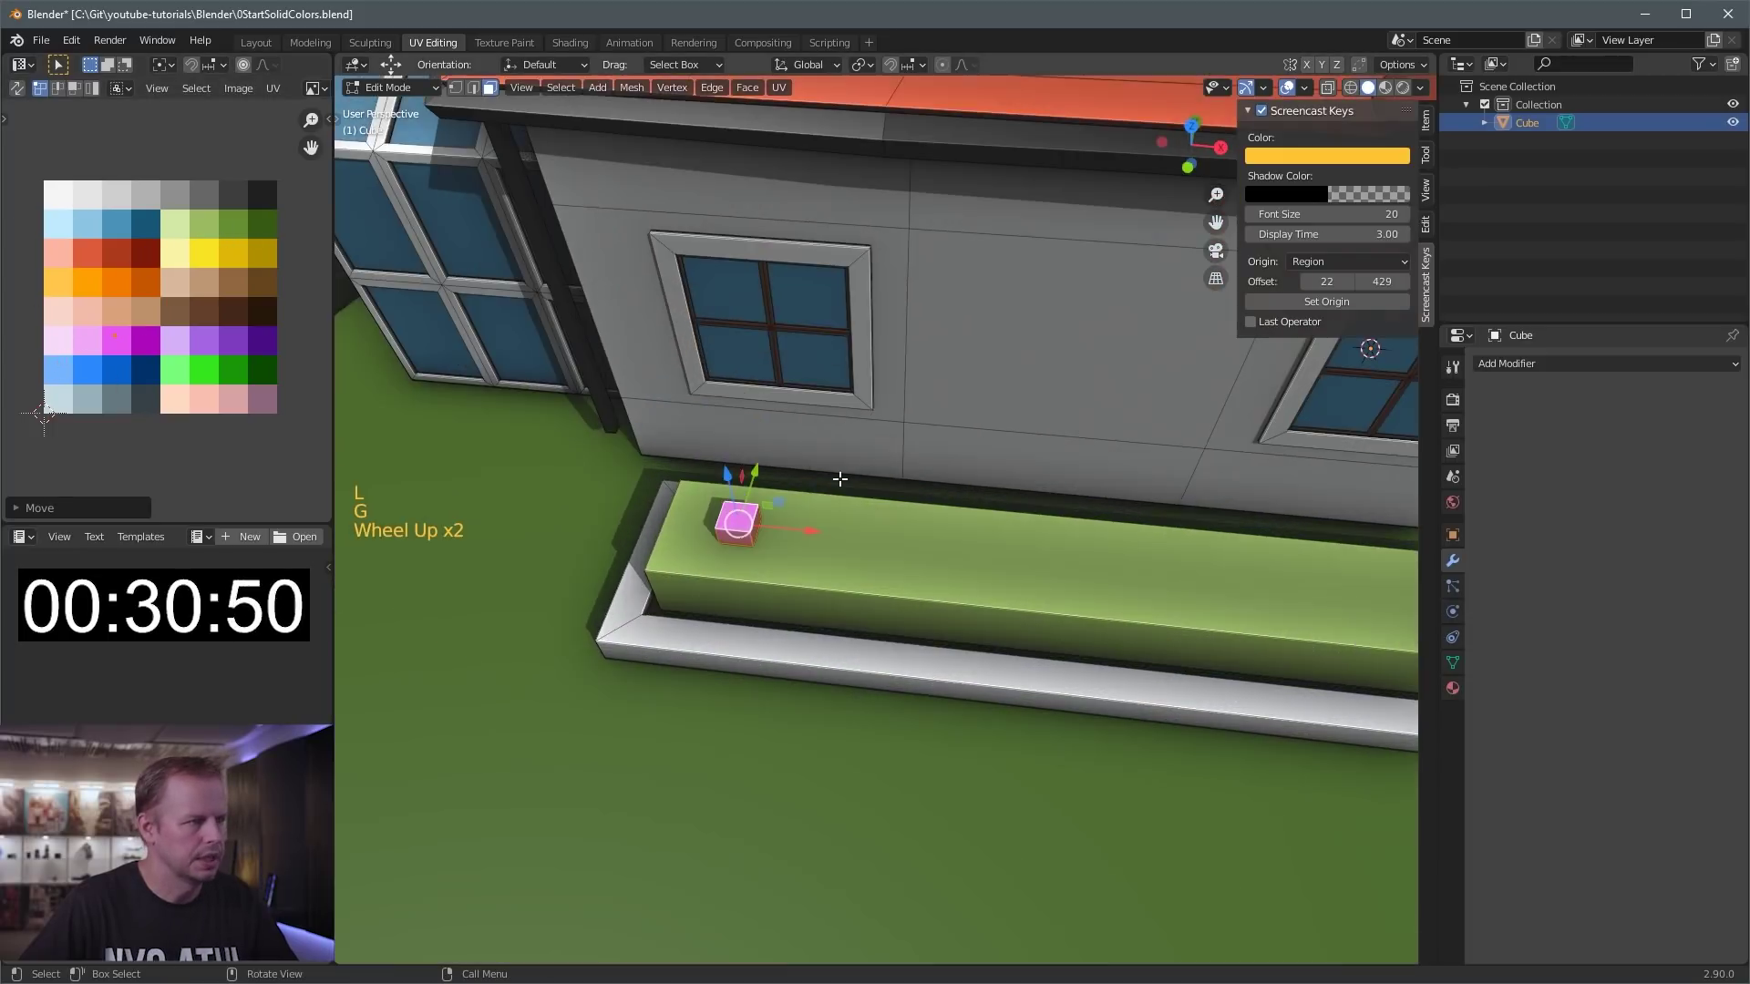
- Duplicate the magenta block about 0.35 m along X and rotate the copy -23.5° around Z
key("shift+d")
key("Escape")
left_click_drag(834, 528, 953, 535)
key("r")
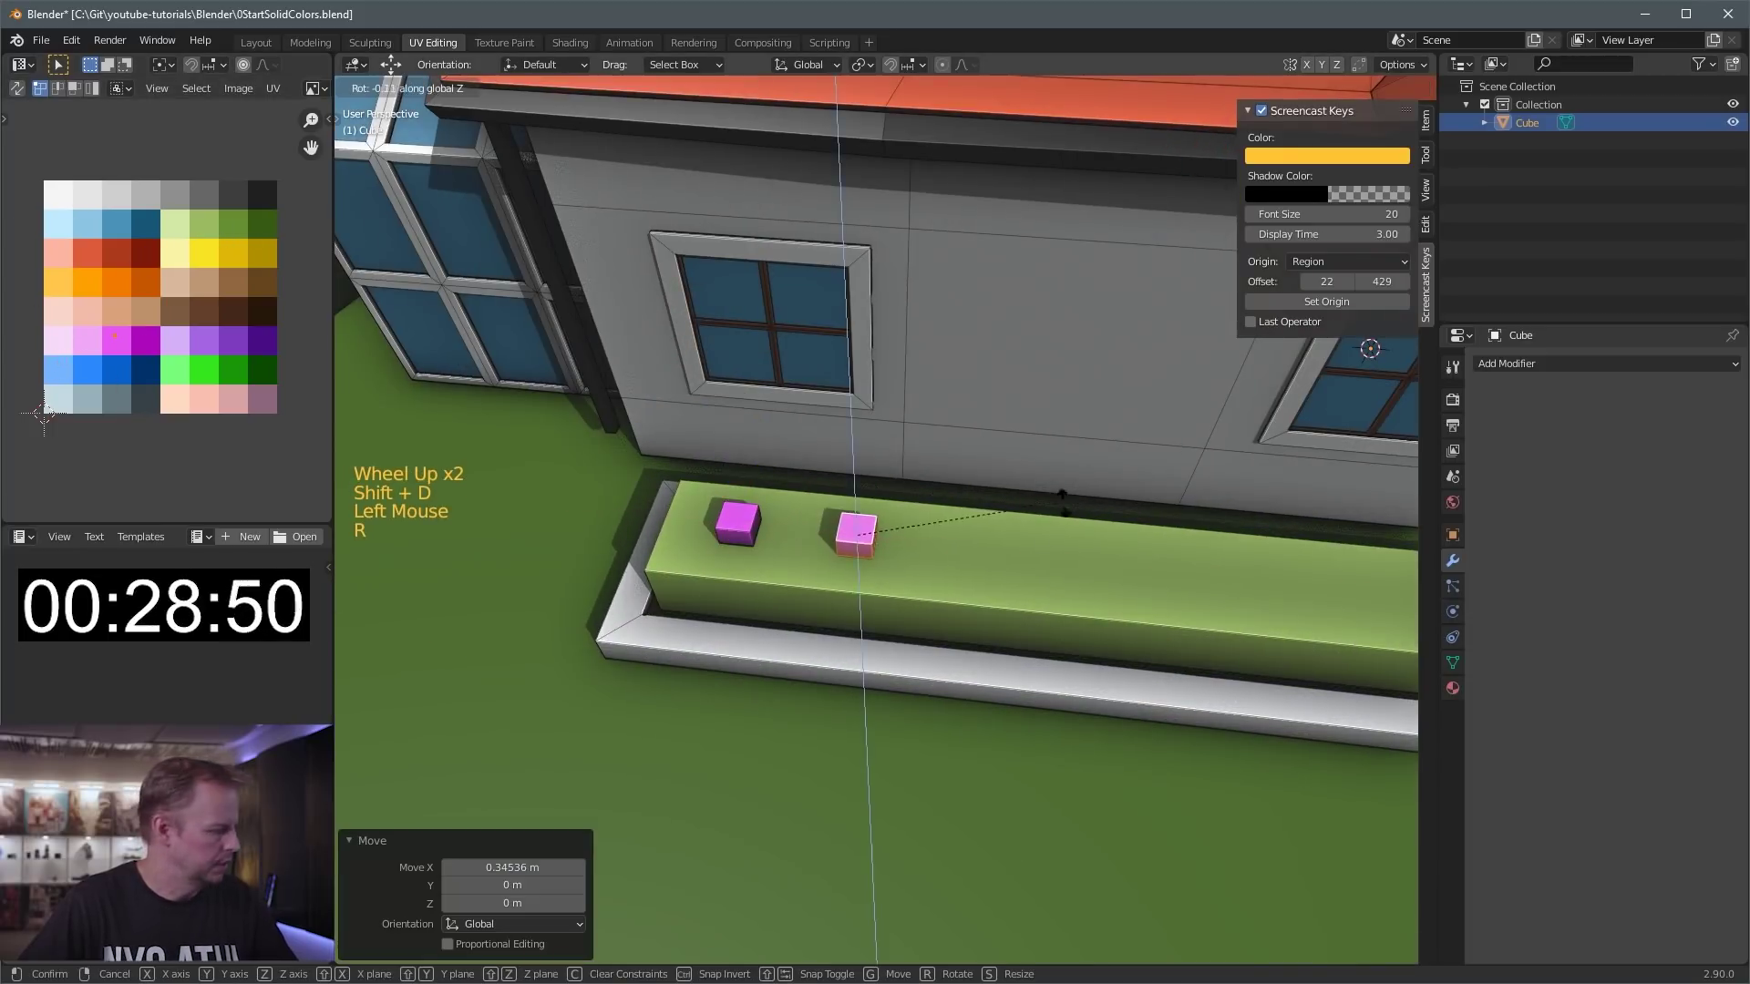
left_click(947, 545)
- Shift the second flower block along Y toward the hedge's front edge and scale it down
middle_click_drag(948, 545, 618, 570)
left_click(550, 625)
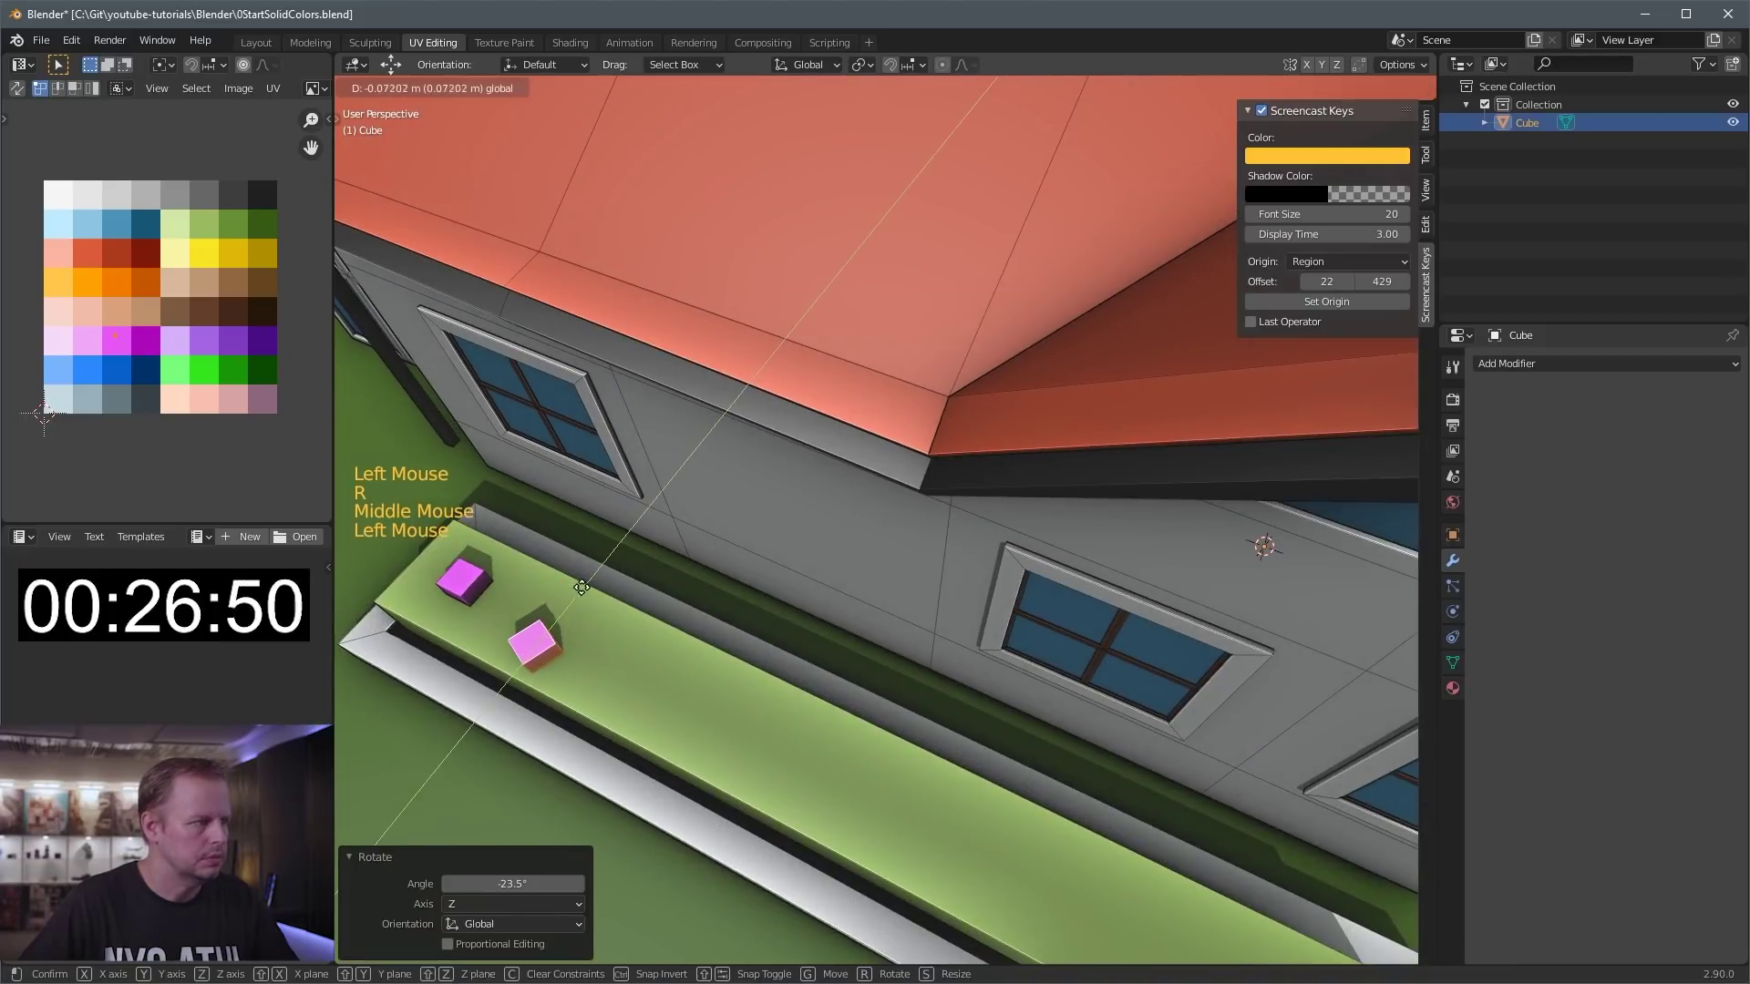
key("s")
left_click(637, 593)
- Duplicate the small flower block farther along the hedge, rotate it 40.3° in the view and lower it slightly into the hedge
key("shift+d")
left_click(758, 604)
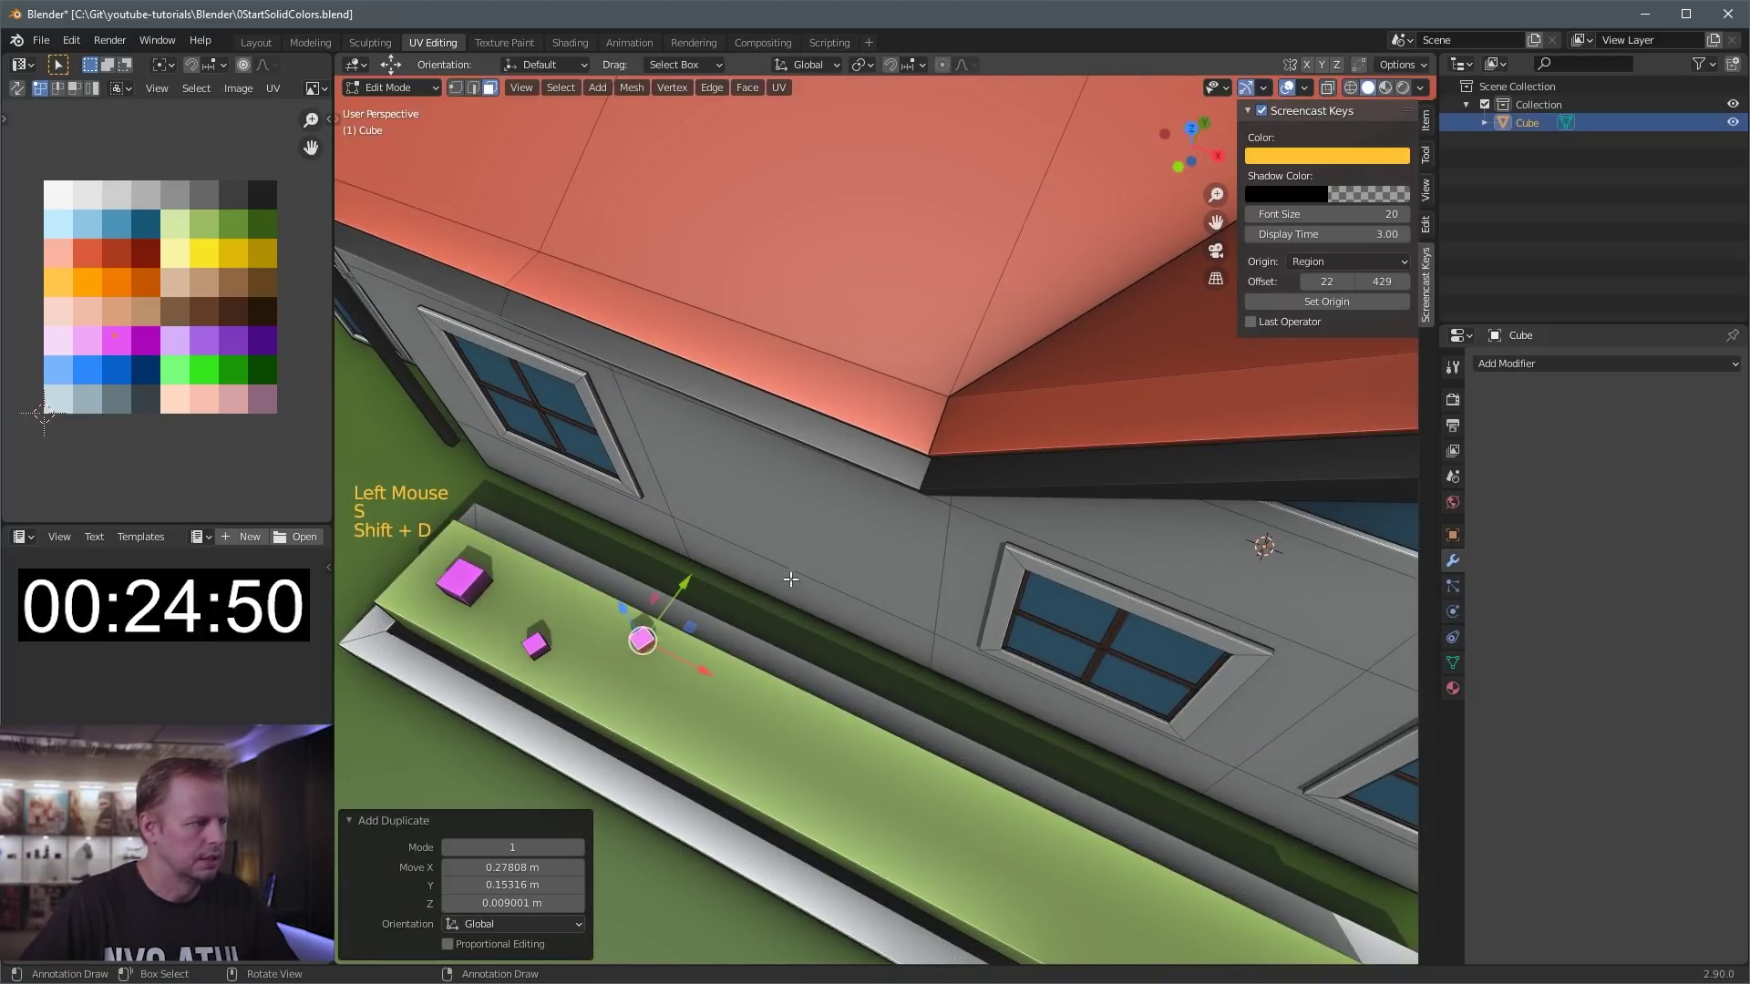
middle_click_drag(758, 604, 1071, 520)
key("r")
left_click(1103, 411)
key("g")
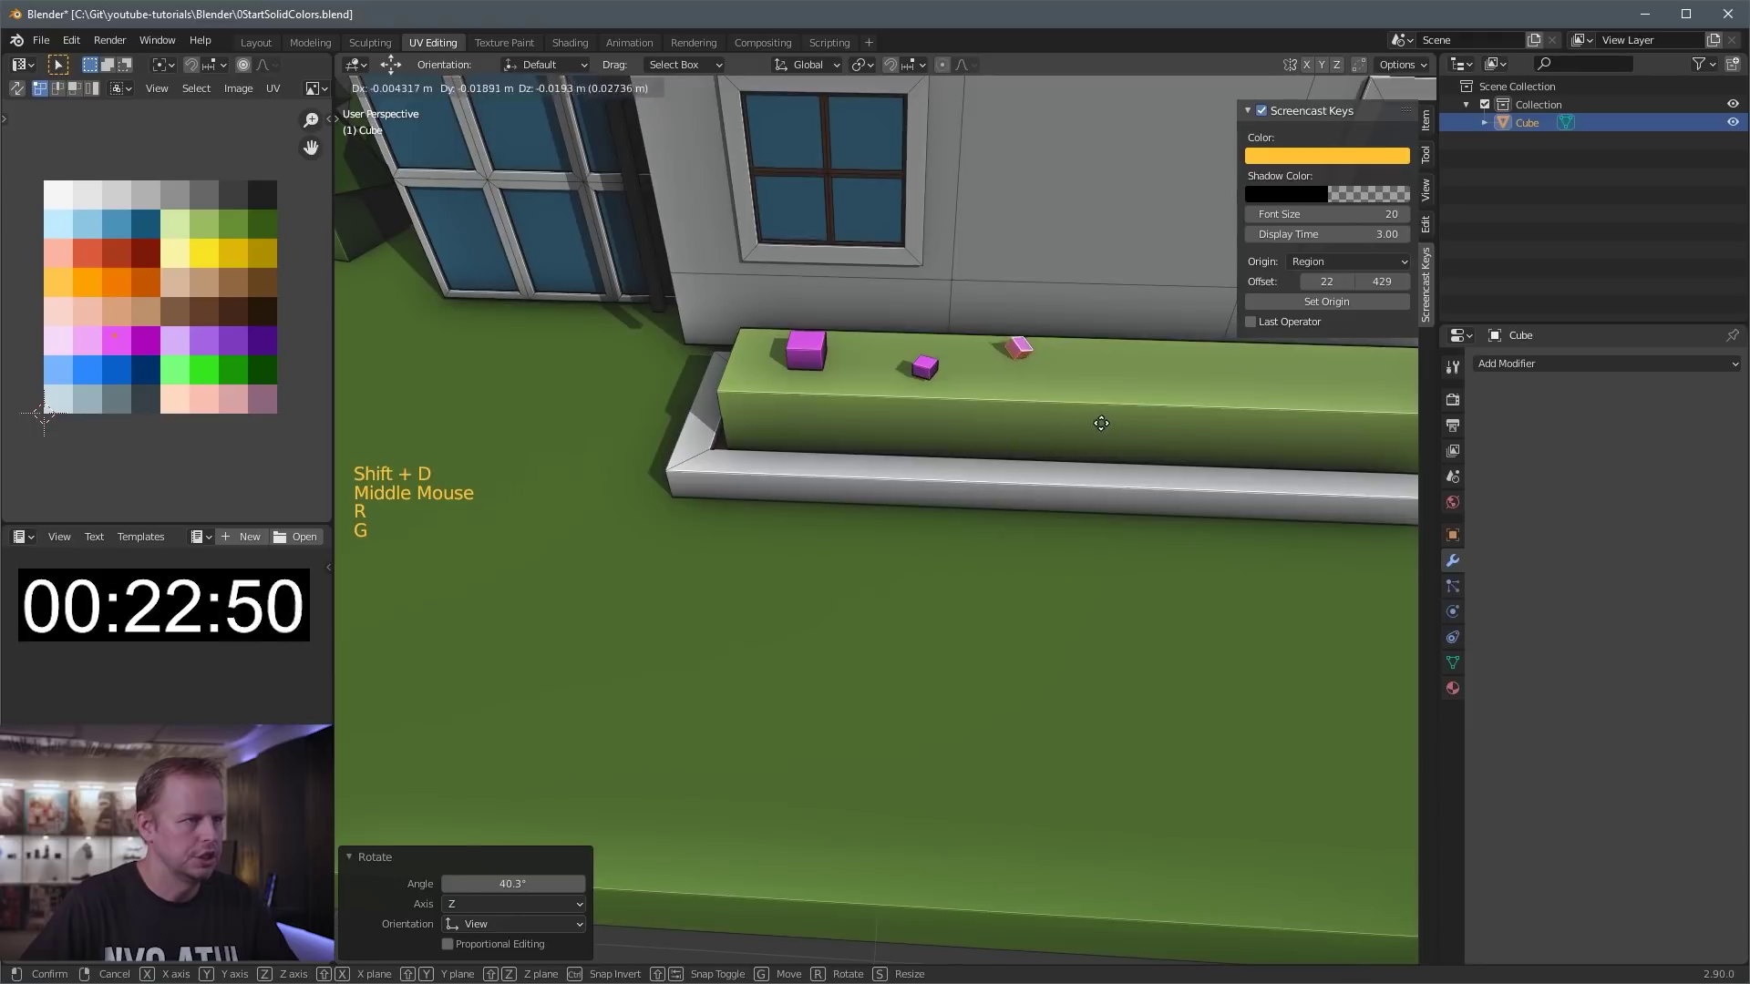
left_click(1102, 418)
- Add a fourth flower block by duplicating the third, rotating it -75.9° around Z and scaling it by 1.286
middle_click_drag(1163, 434, 1098, 468)
key("shift+d")
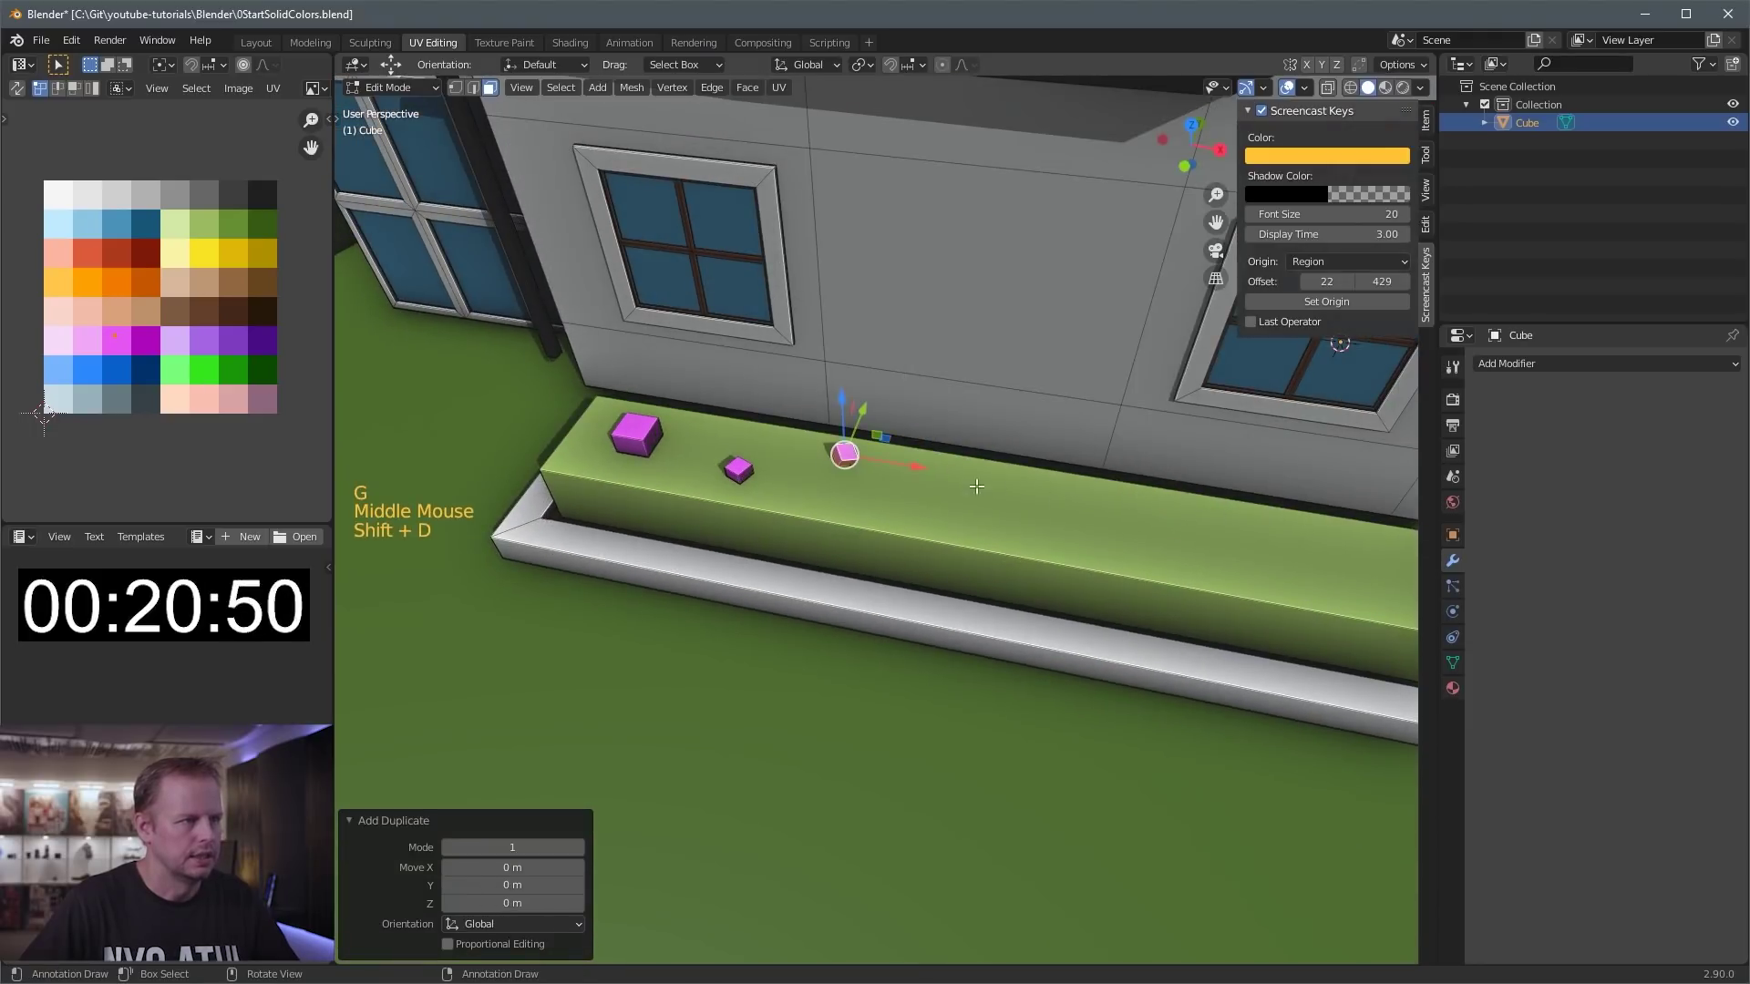
left_click(979, 486)
key("r")
left_click(1006, 574)
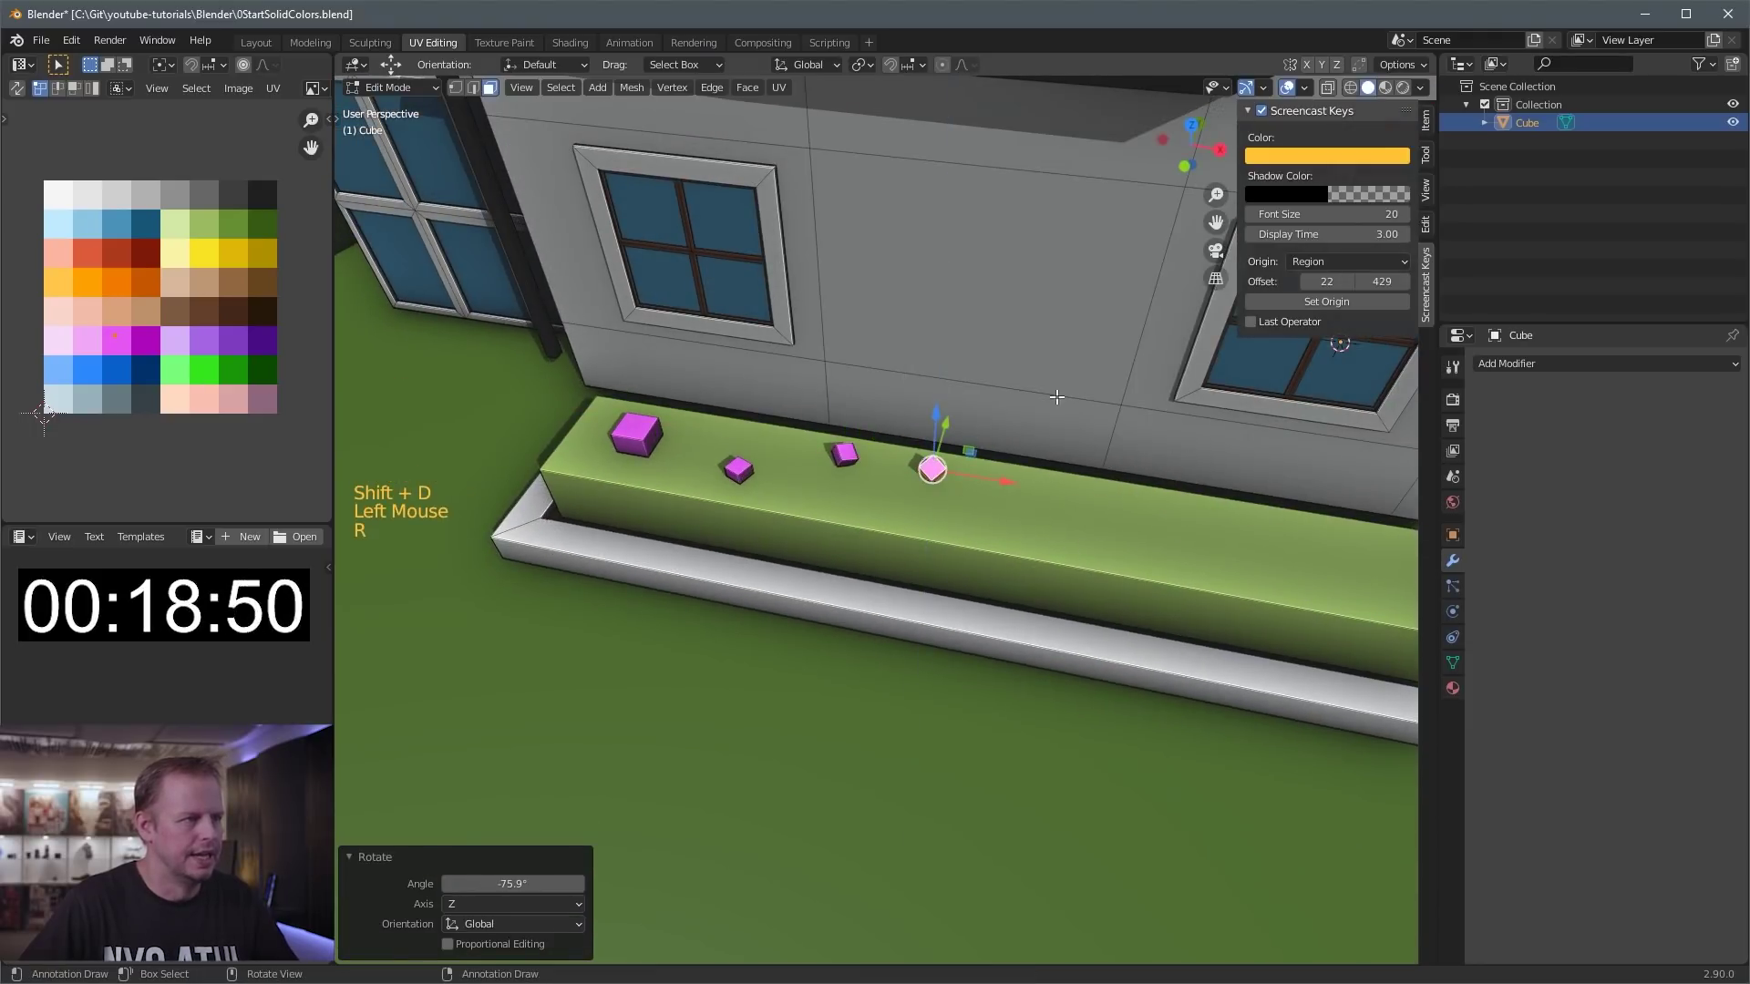
middle_click_drag(1058, 396, 749, 471)
key("s")
left_click(1027, 409)
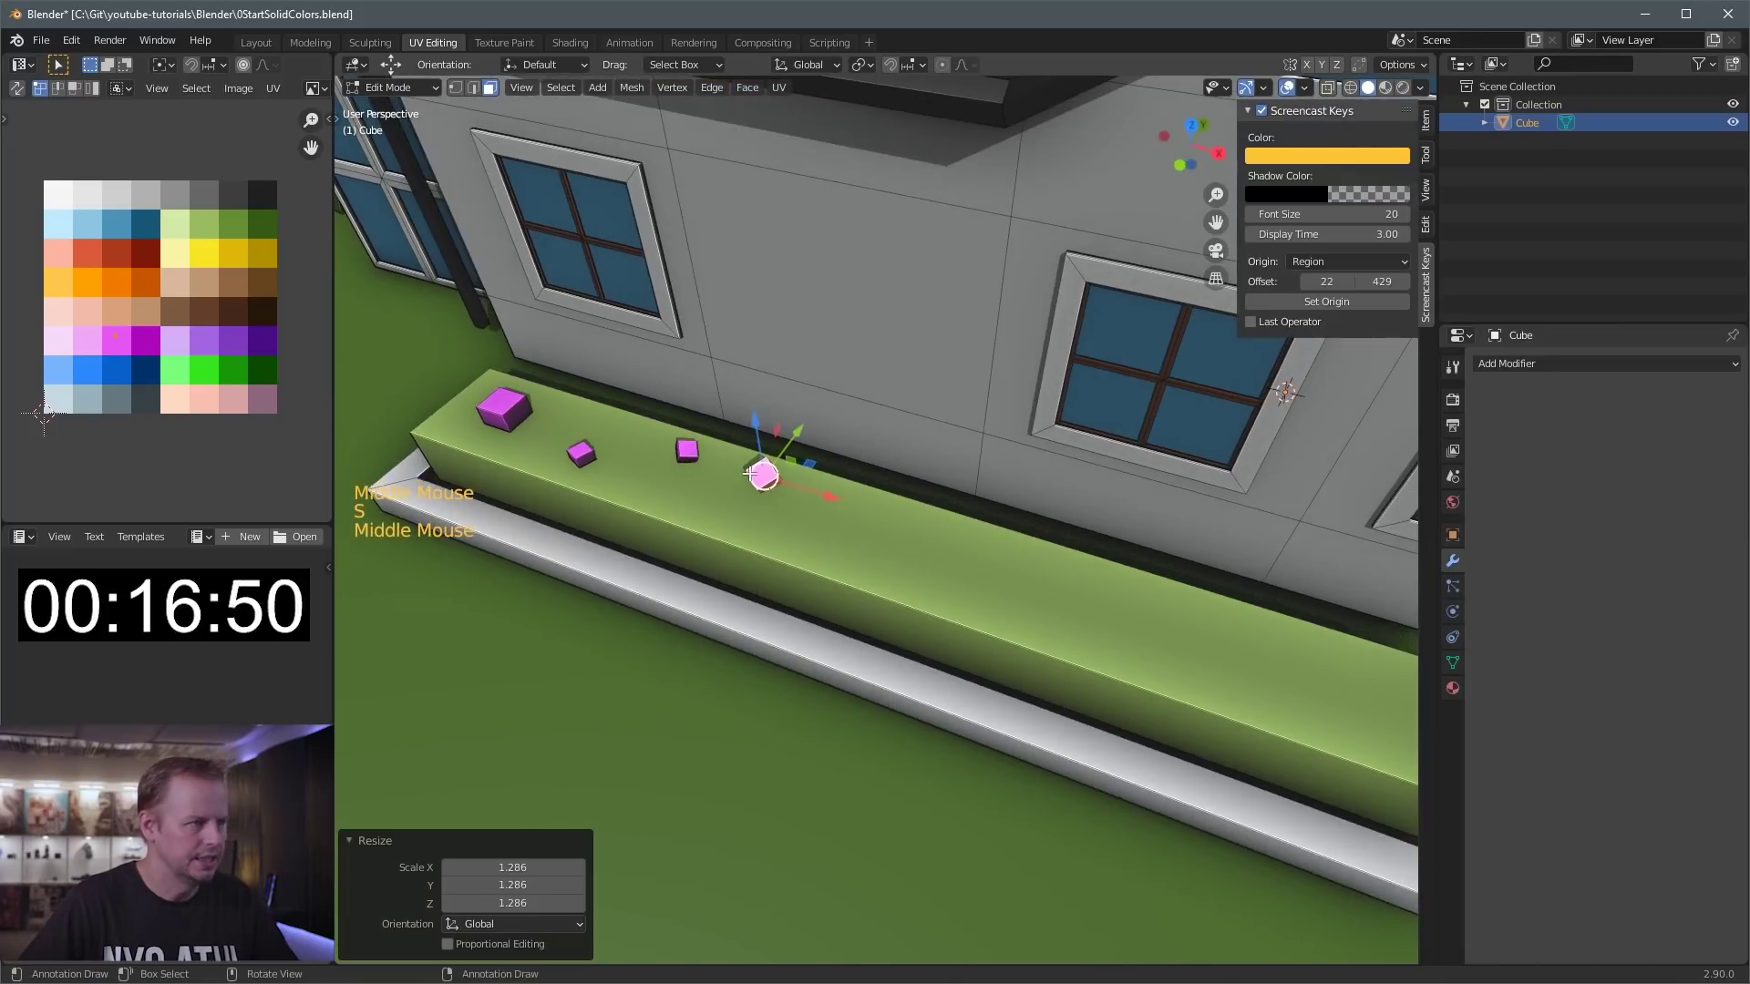
- Duplicate the fourth flower block about 0.33 m along X, rotate it around Z and scale it by 1.228
key("shift+d")
left_click(873, 506)
key("r")
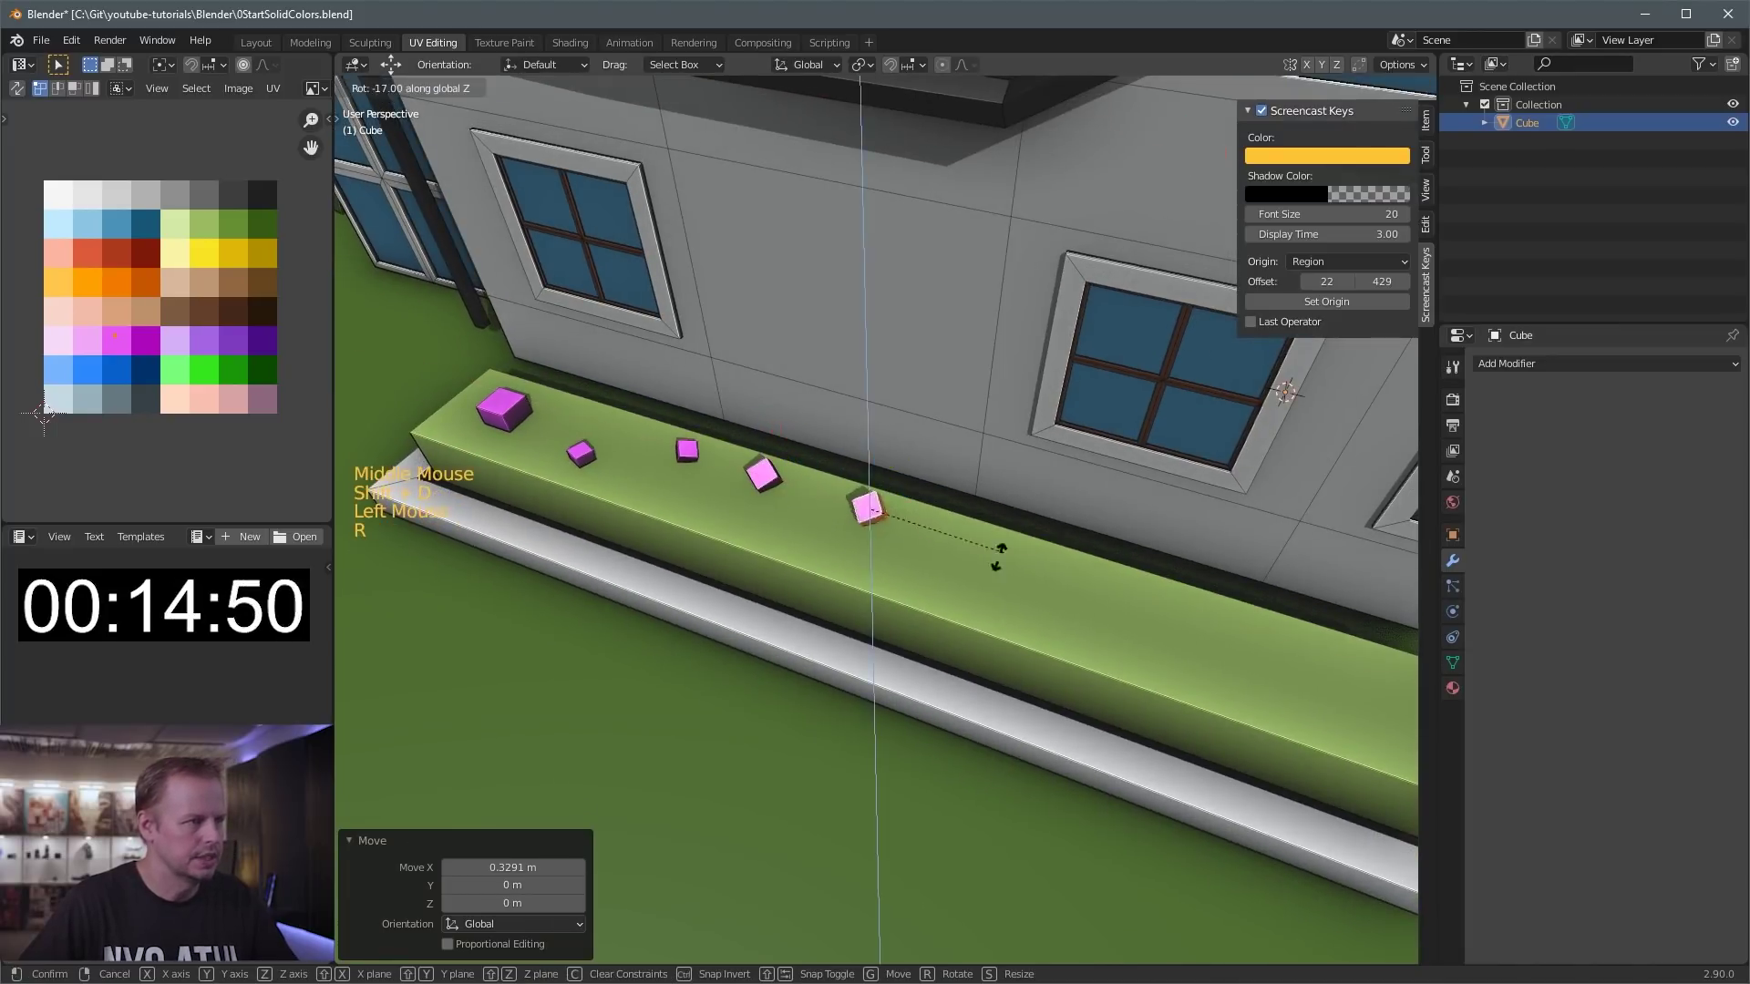
left_click(910, 526)
key("s")
left_click(907, 483)
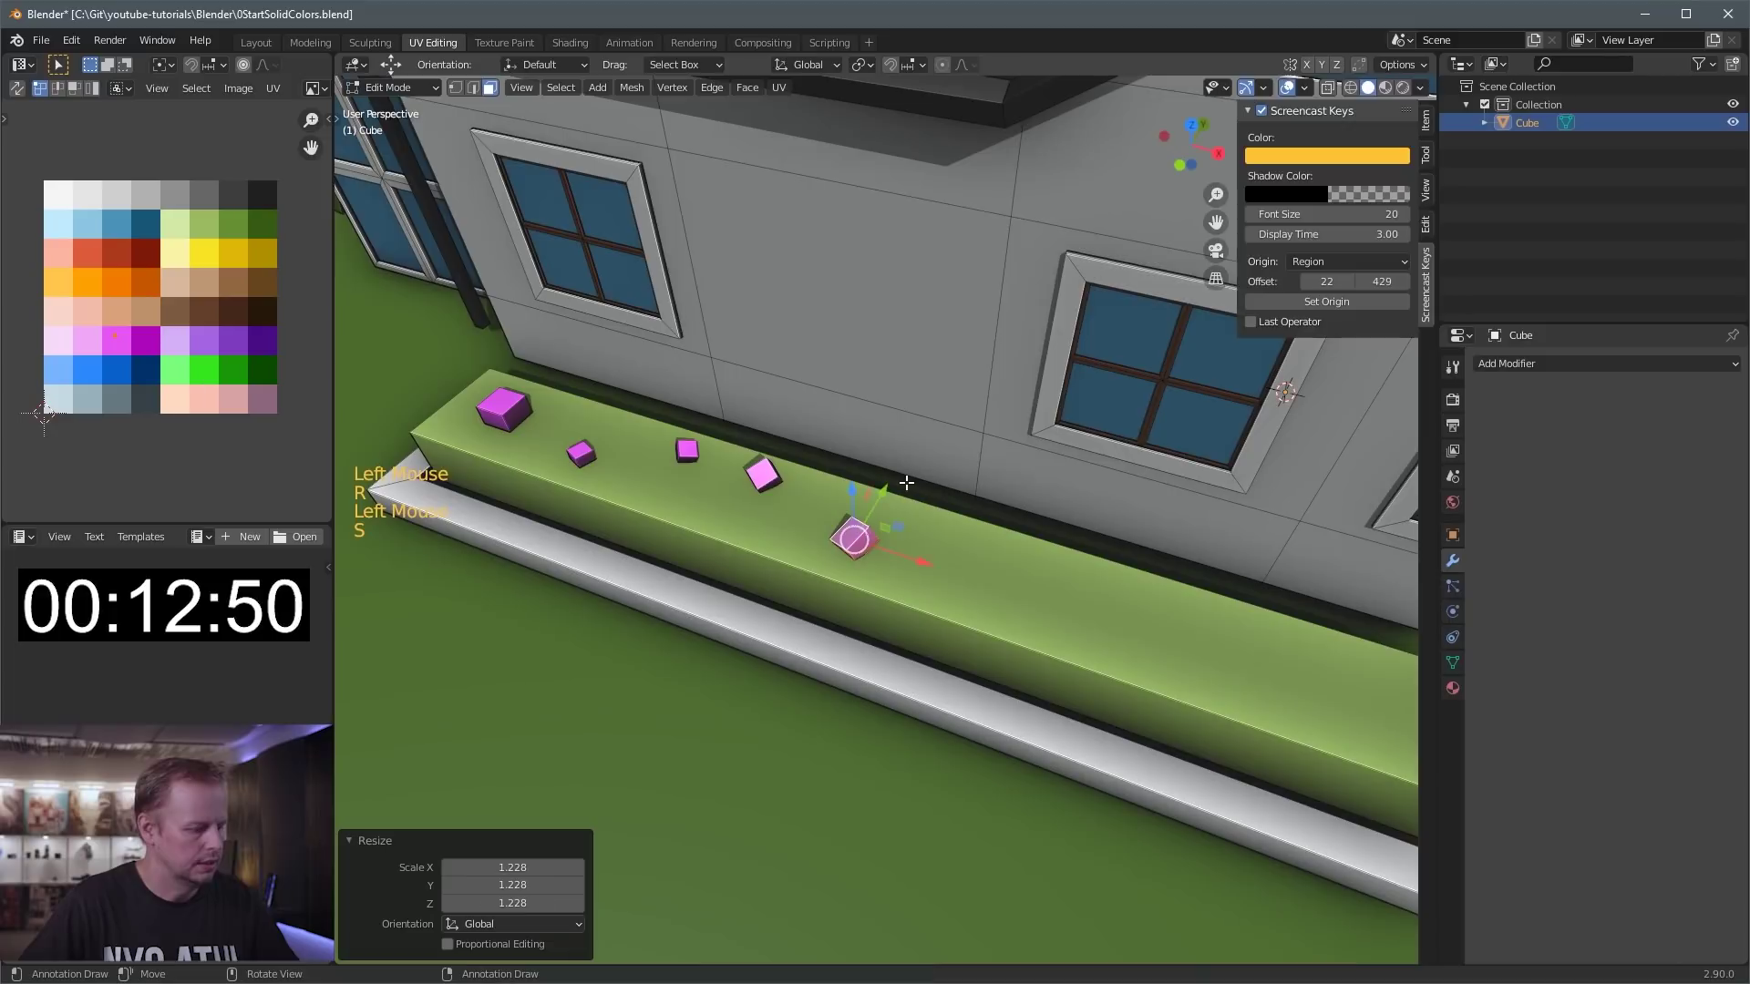
- Select all five flower blocks, duplicate them about 0.91 m along X and rotate the copies -183° around Z
key("l")
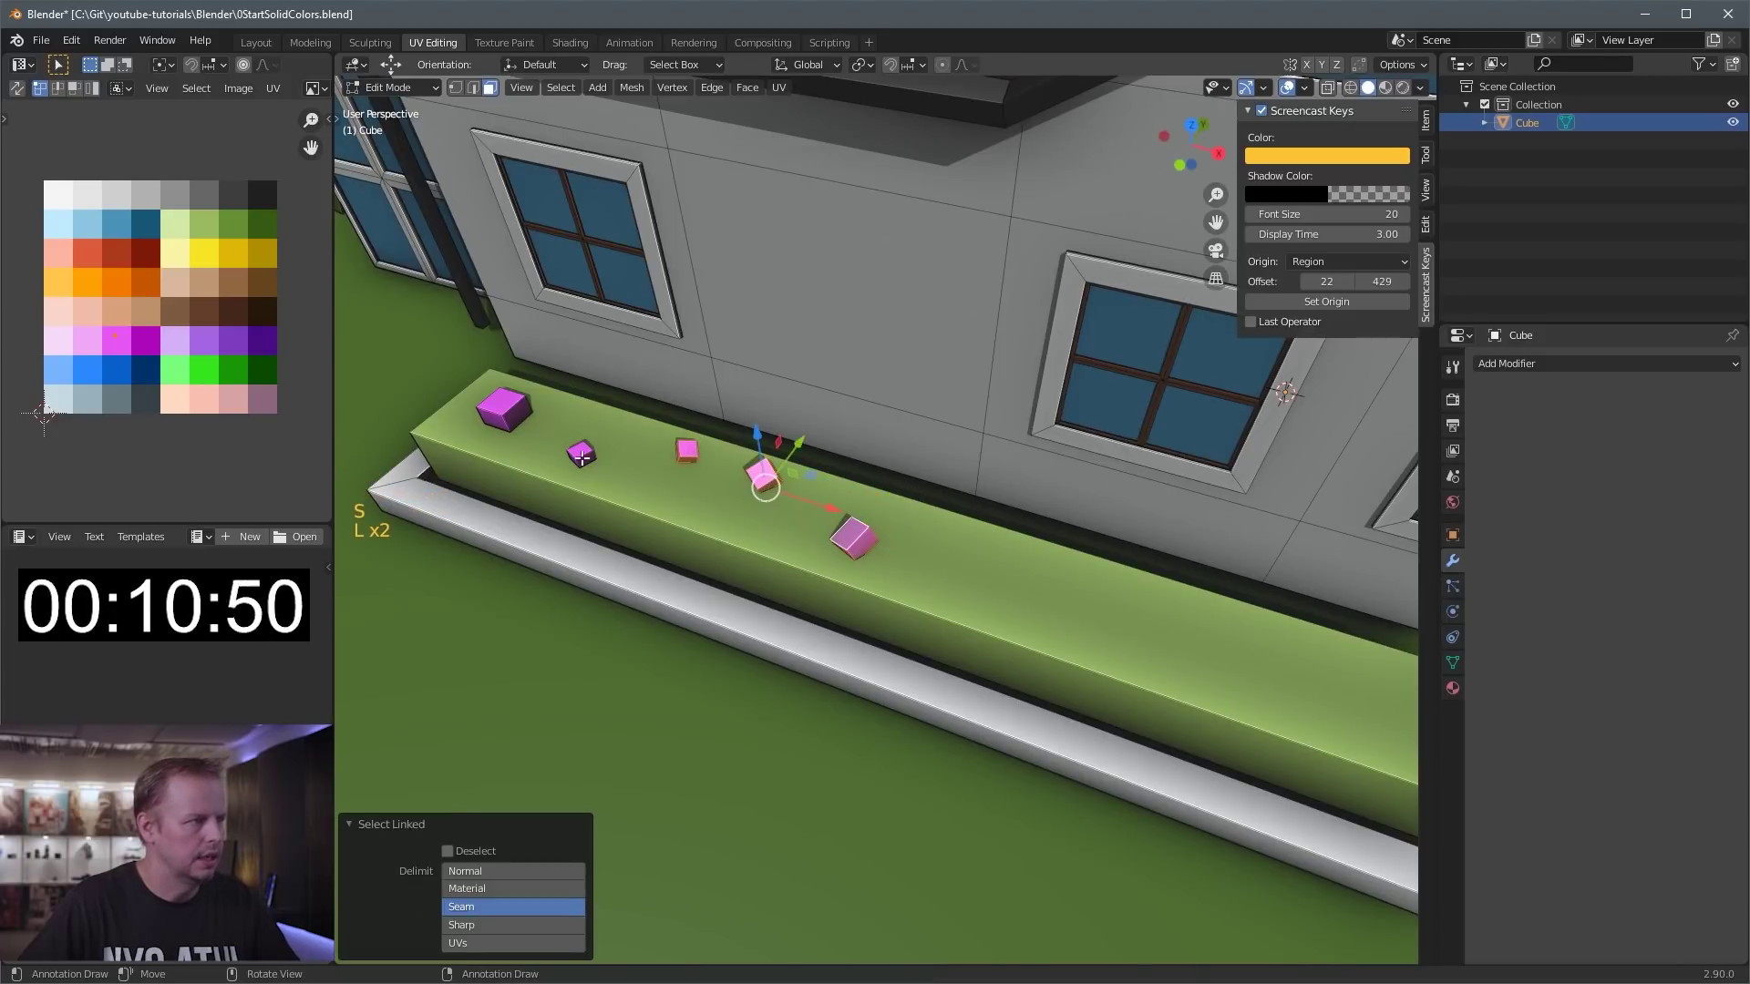
key("l")
scroll(492, 401, "down", 2)
middle_click_drag(512, 398, 693, 456)
key("shift+d")
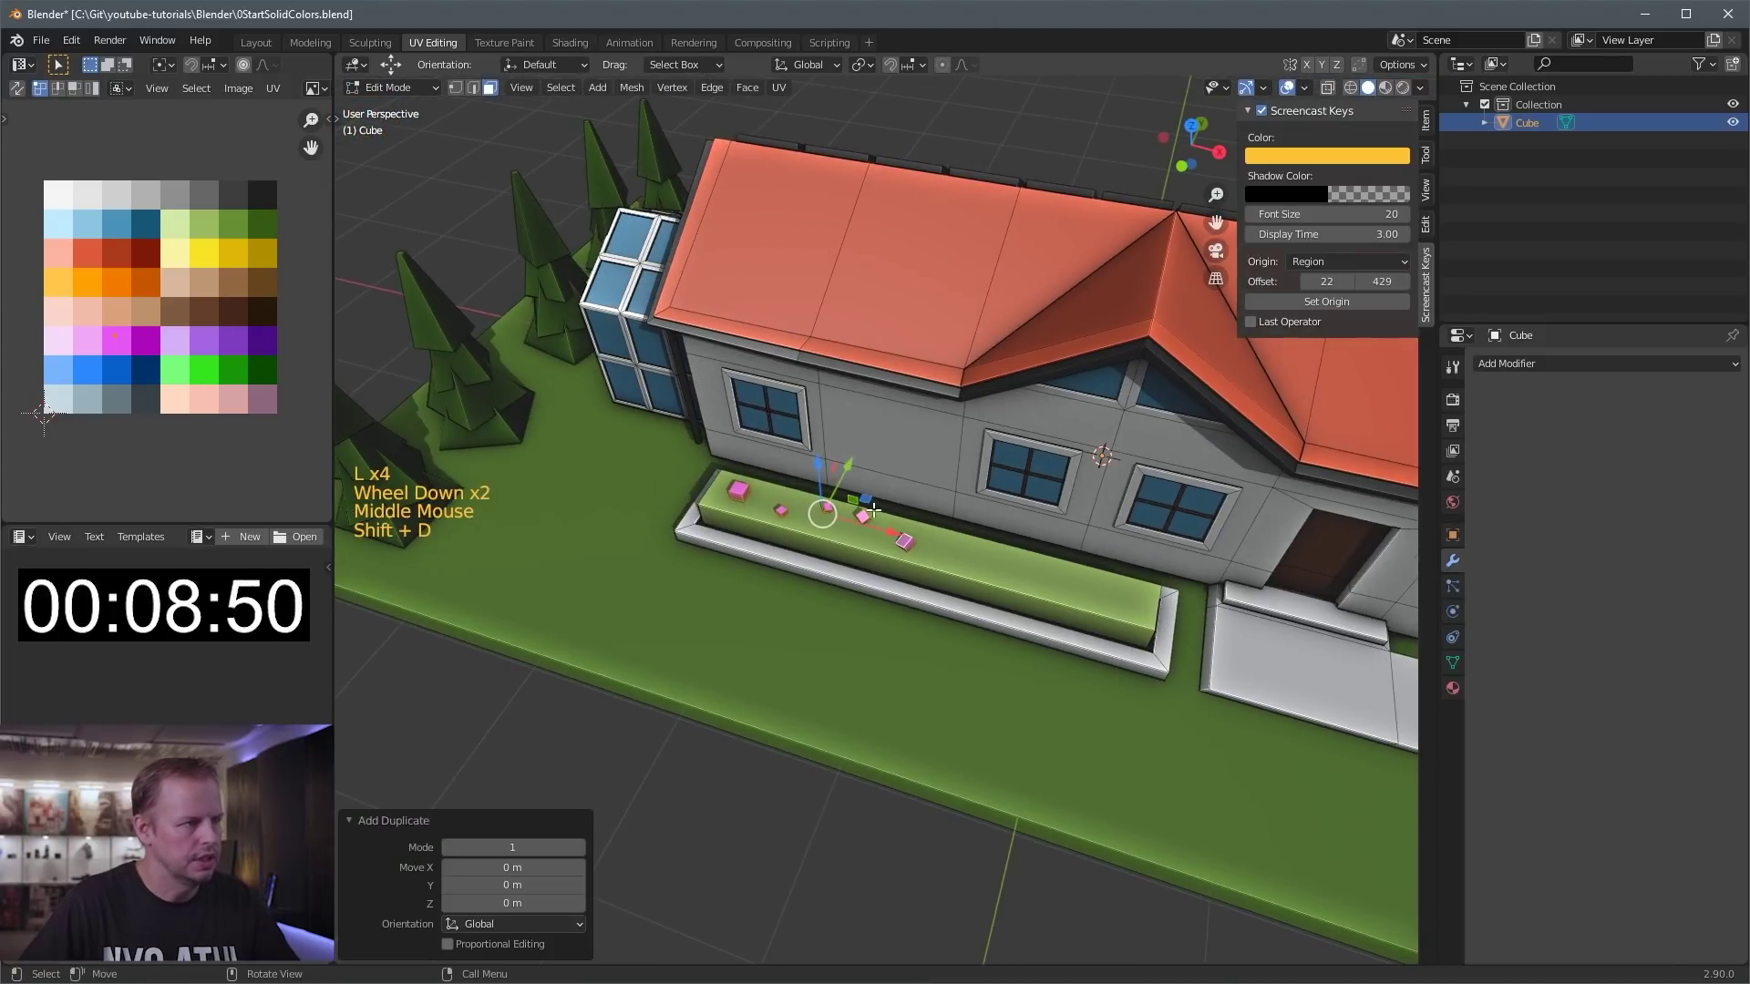
left_click(1039, 556)
key("r")
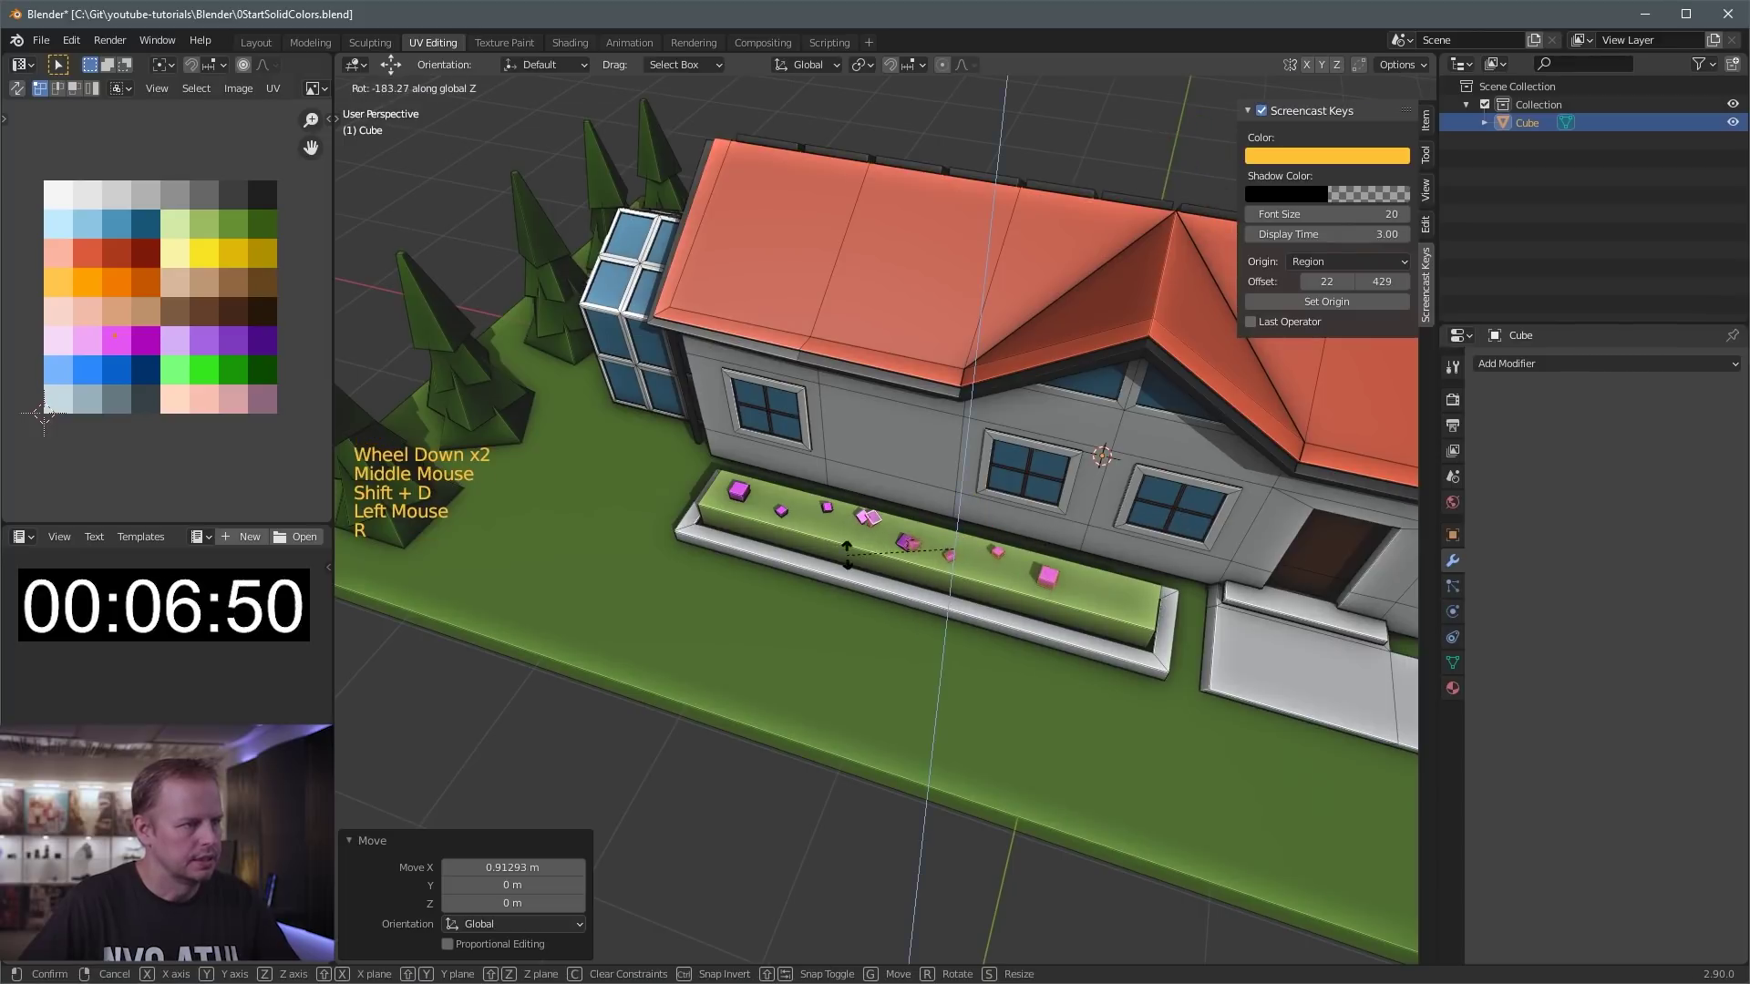
left_click(898, 563)
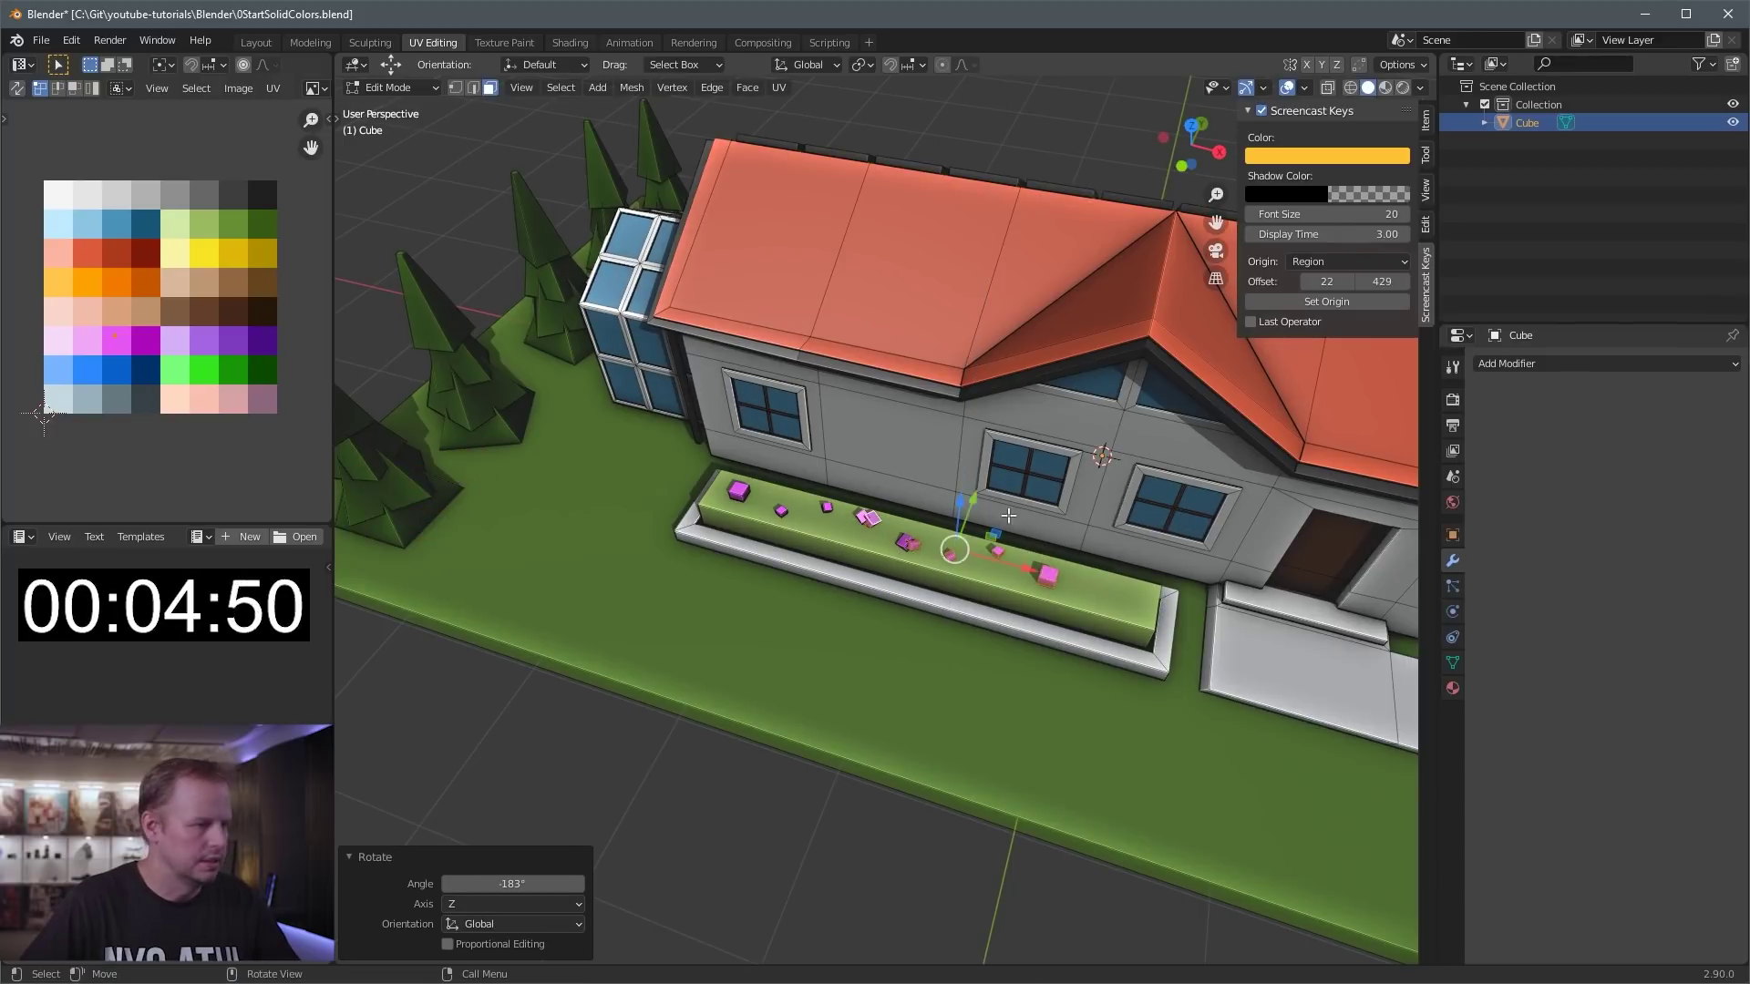
- Fill the rest of the hedge with further rotated duplicates of the flower group and return to Object Mode
key("shift+d")
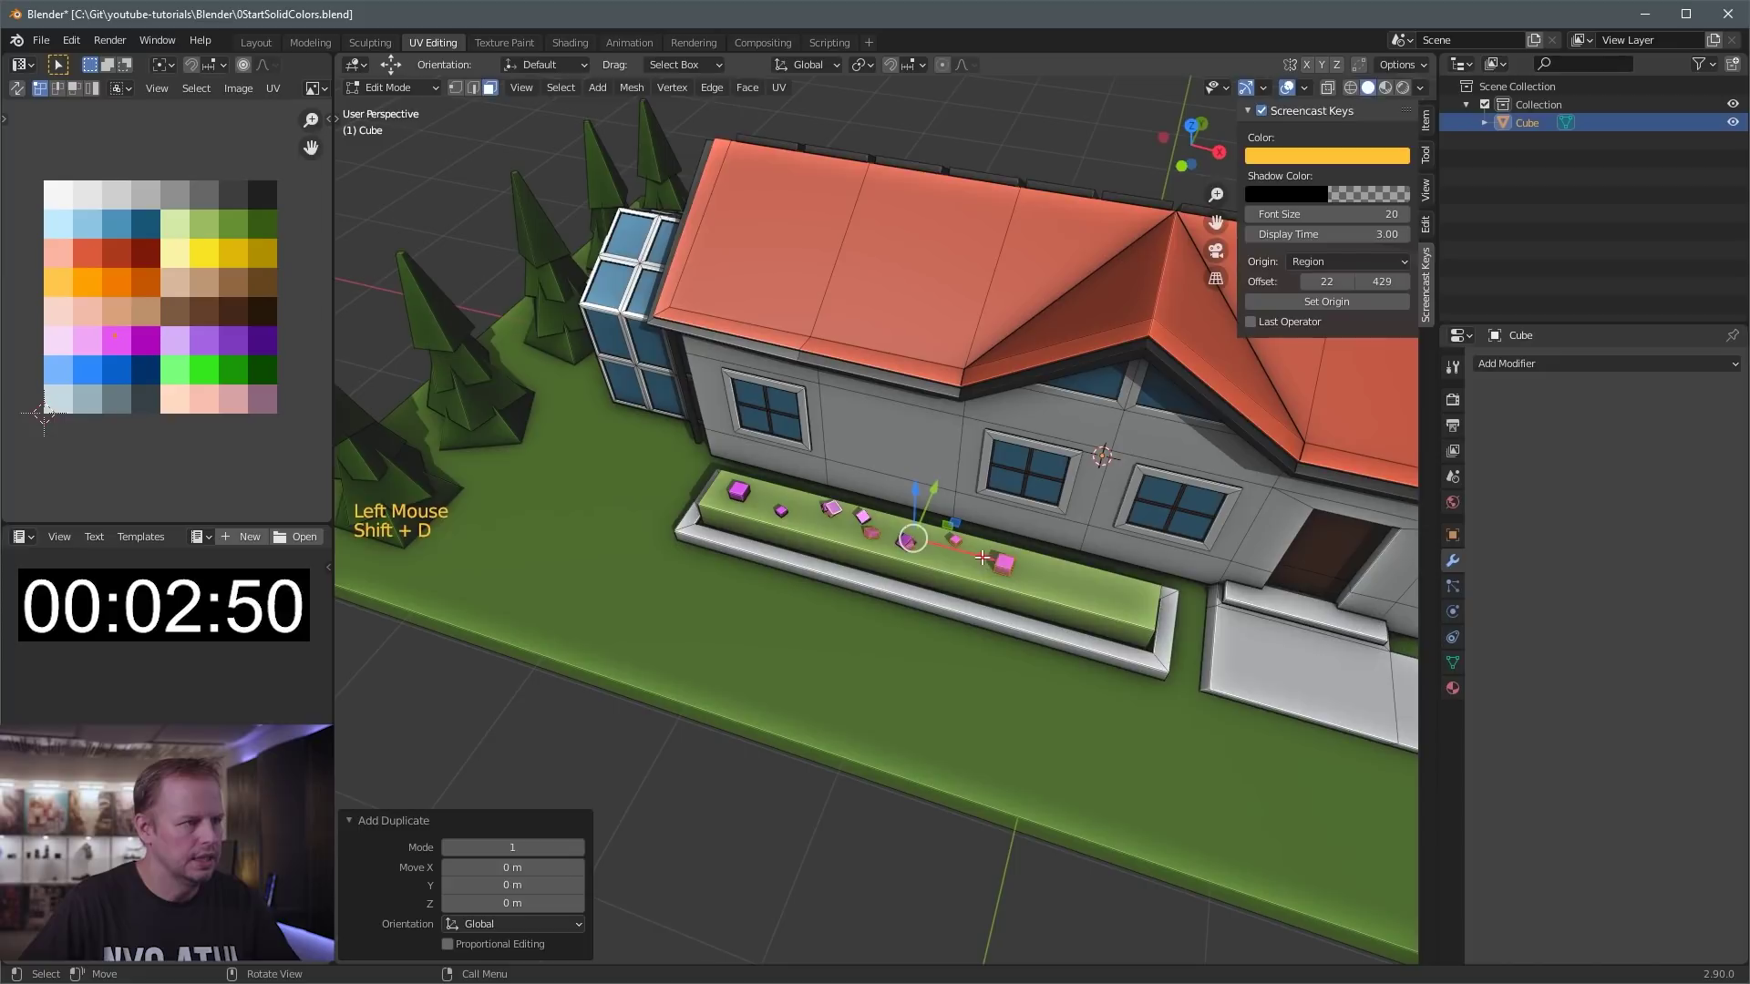
left_click(1077, 575)
key("r")
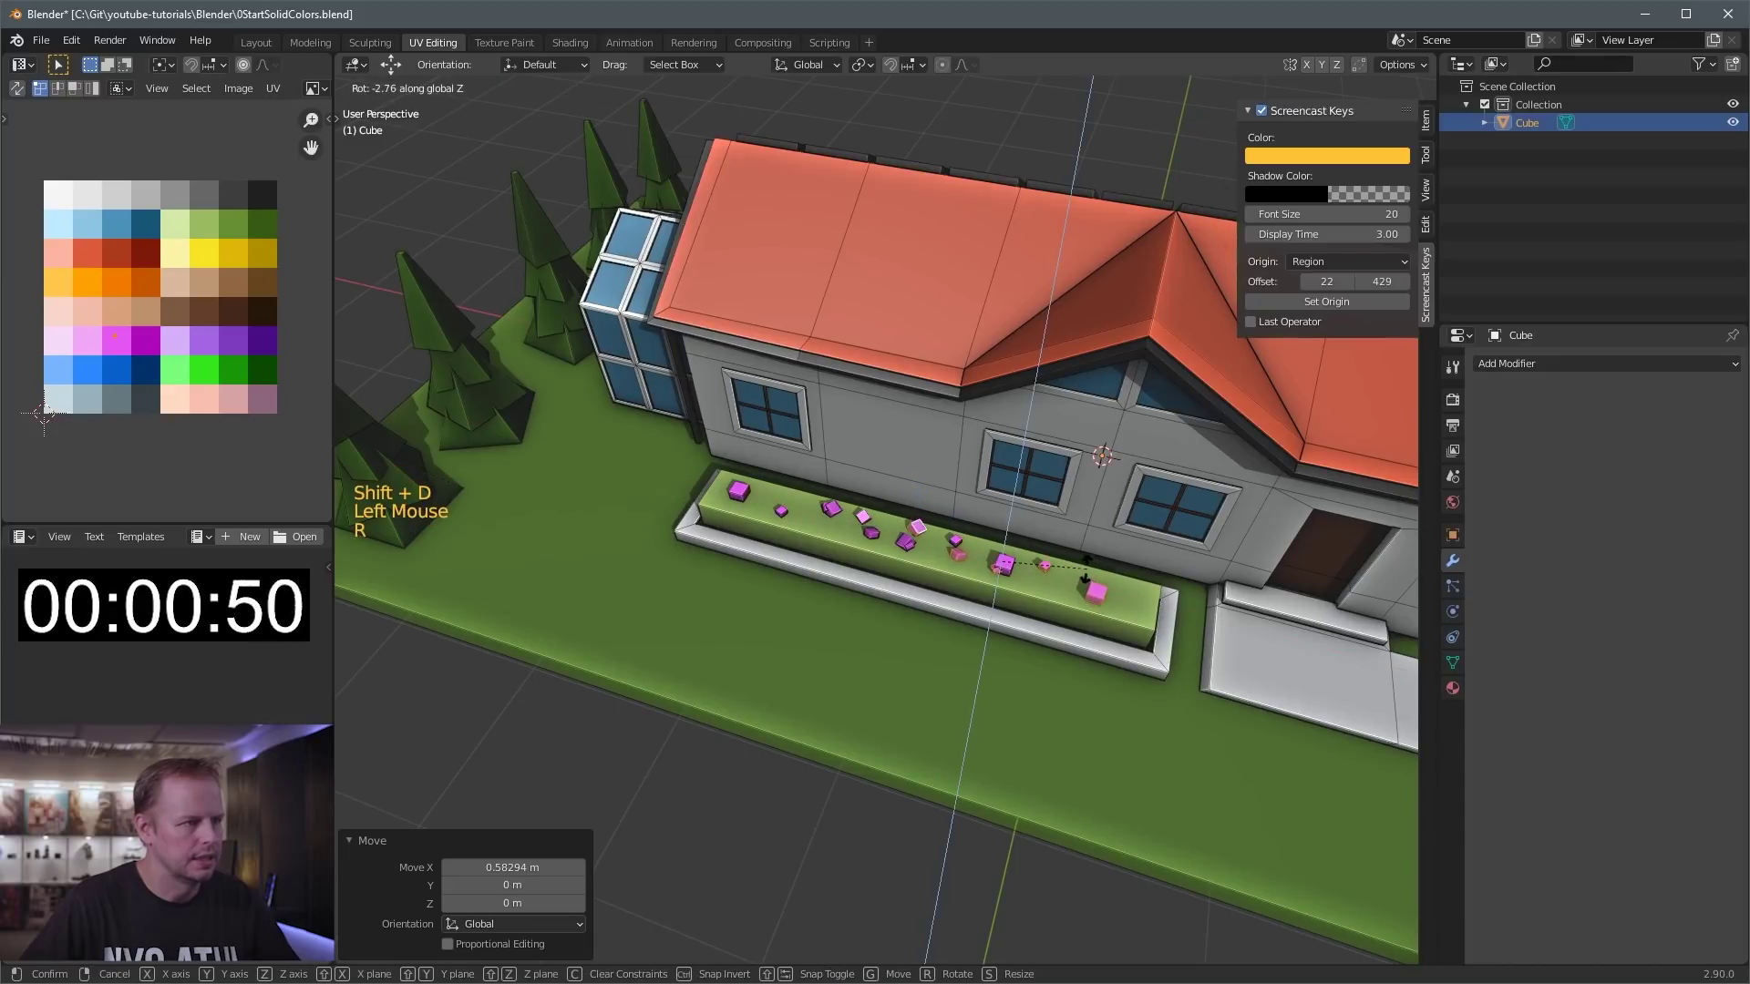
left_click(1176, 581)
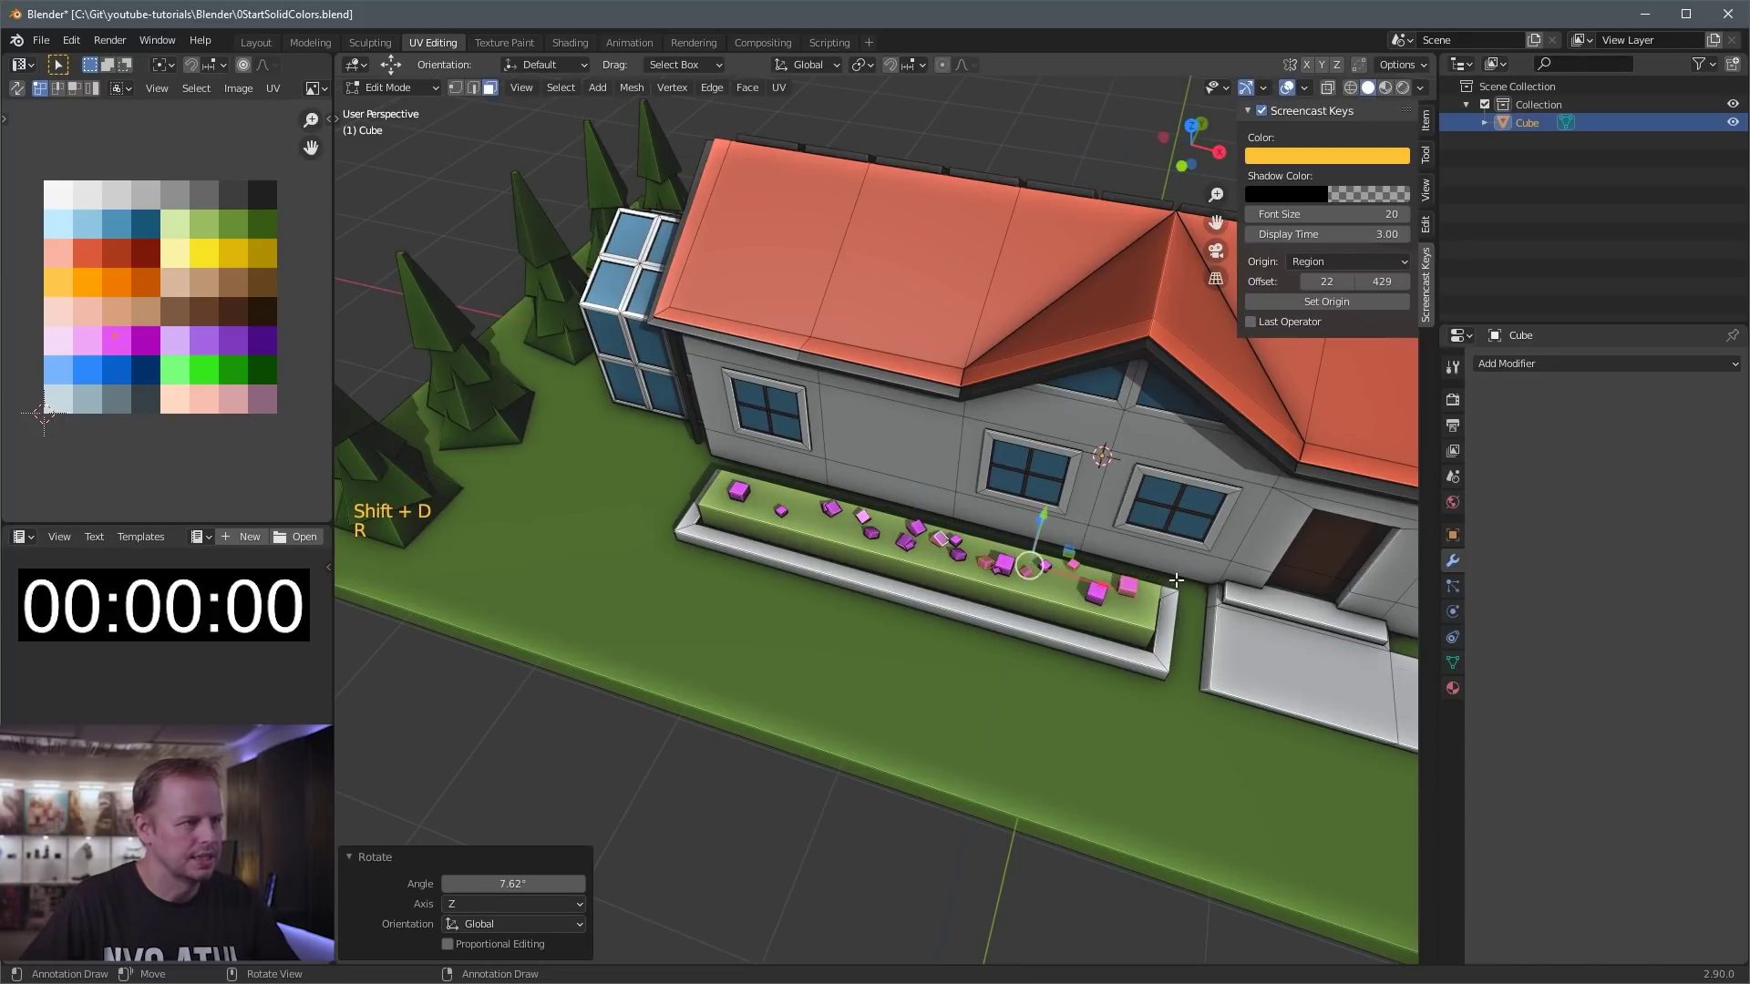
right_click(1140, 565)
scroll(1075, 657, "down", 3)
left_click(1058, 762)
key("Tab")
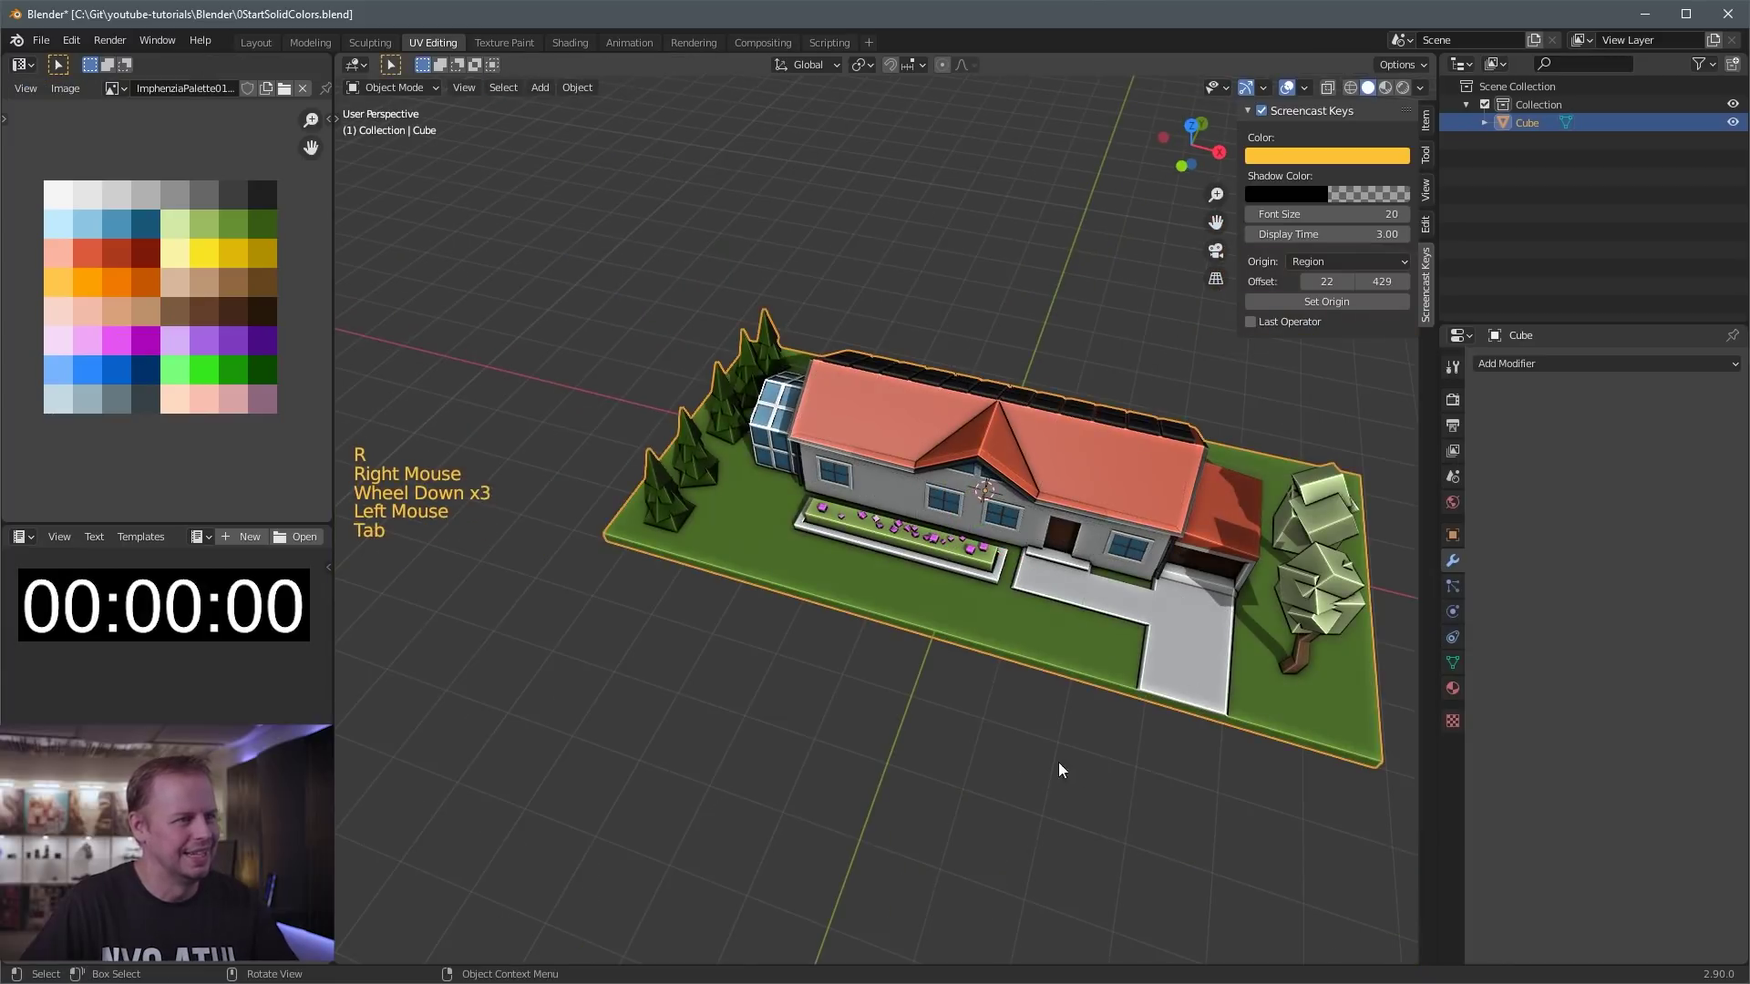
- Deselect the model and examine the finished house, conservatory, flower bed, driveway and trees from all around
middle_click_drag(1058, 761, 1011, 734)
middle_click_drag(1012, 734, 932, 735)
scroll(969, 741, "up", 1)
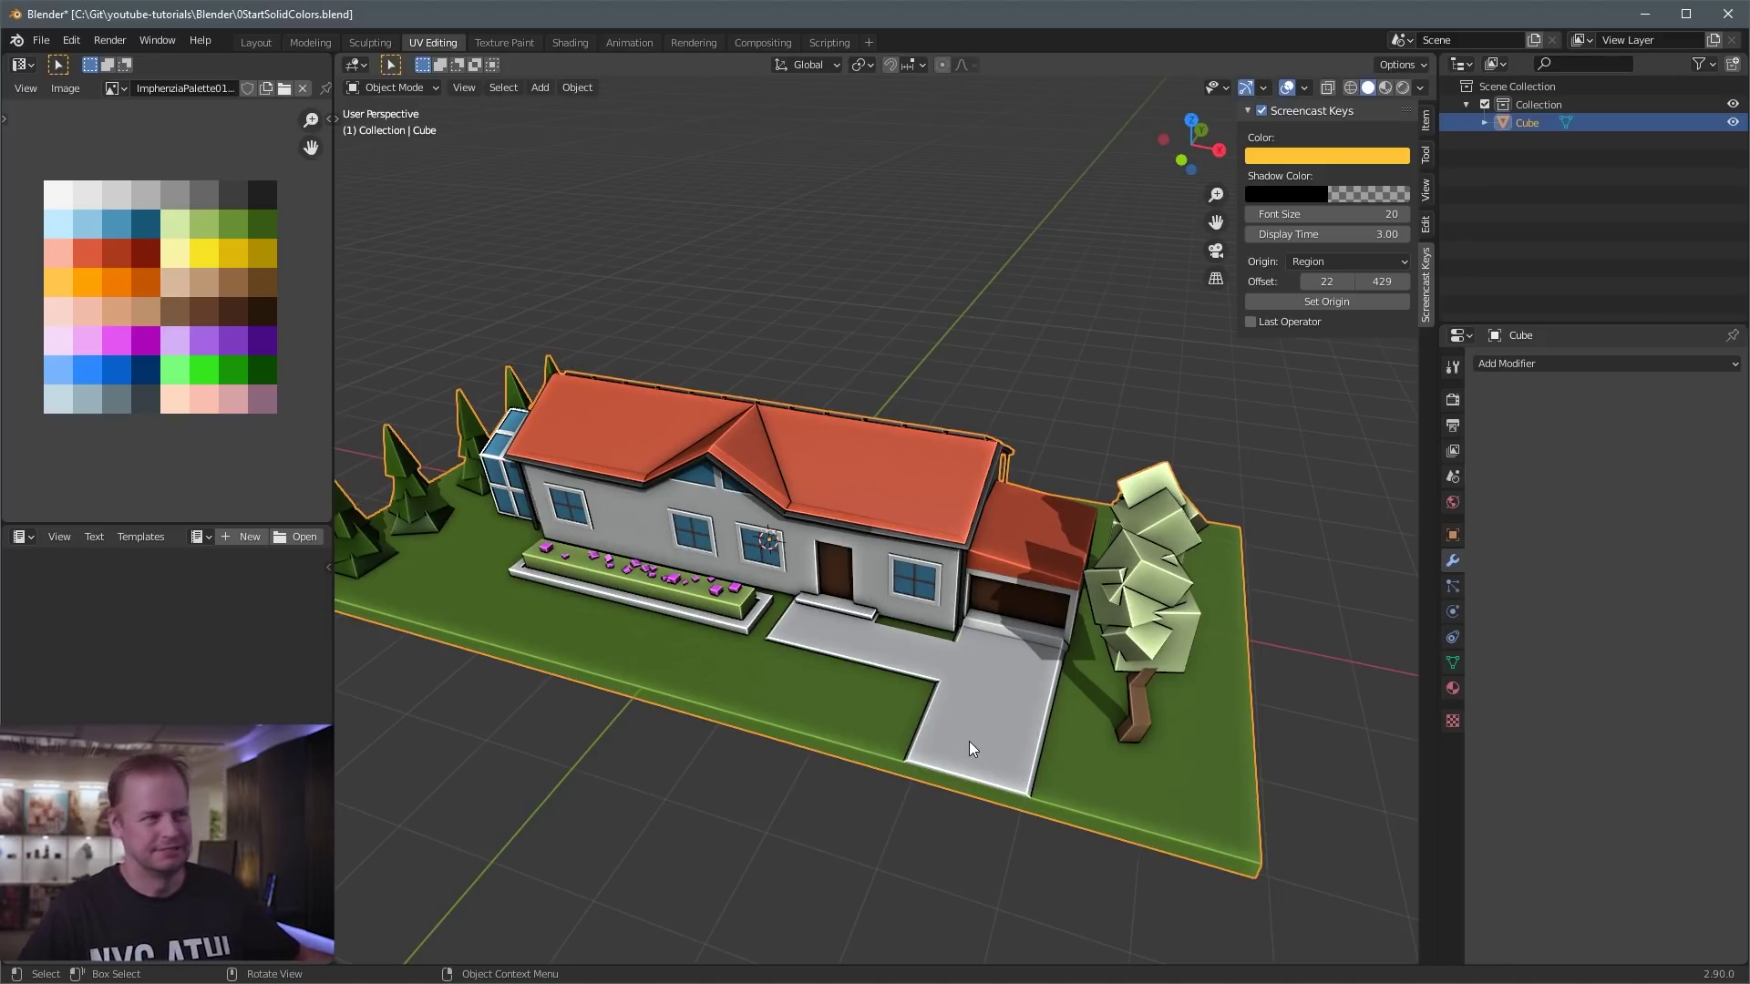
scroll(970, 741, "down", 1)
left_click(766, 675)
scroll(939, 680, "up", 2)
middle_click_drag(766, 674, 1127, 640)
mouse_move(1129, 635)
middle_mouse_down()
mouse_move(1065, 658)
mouse_move(1178, 588)
mouse_move(1113, 617)
middle_mouse_up()
middle_click_drag(788, 536, 862, 428)
middle_click_drag(939, 496, 1068, 437)
scroll(1086, 461, "down", 1)
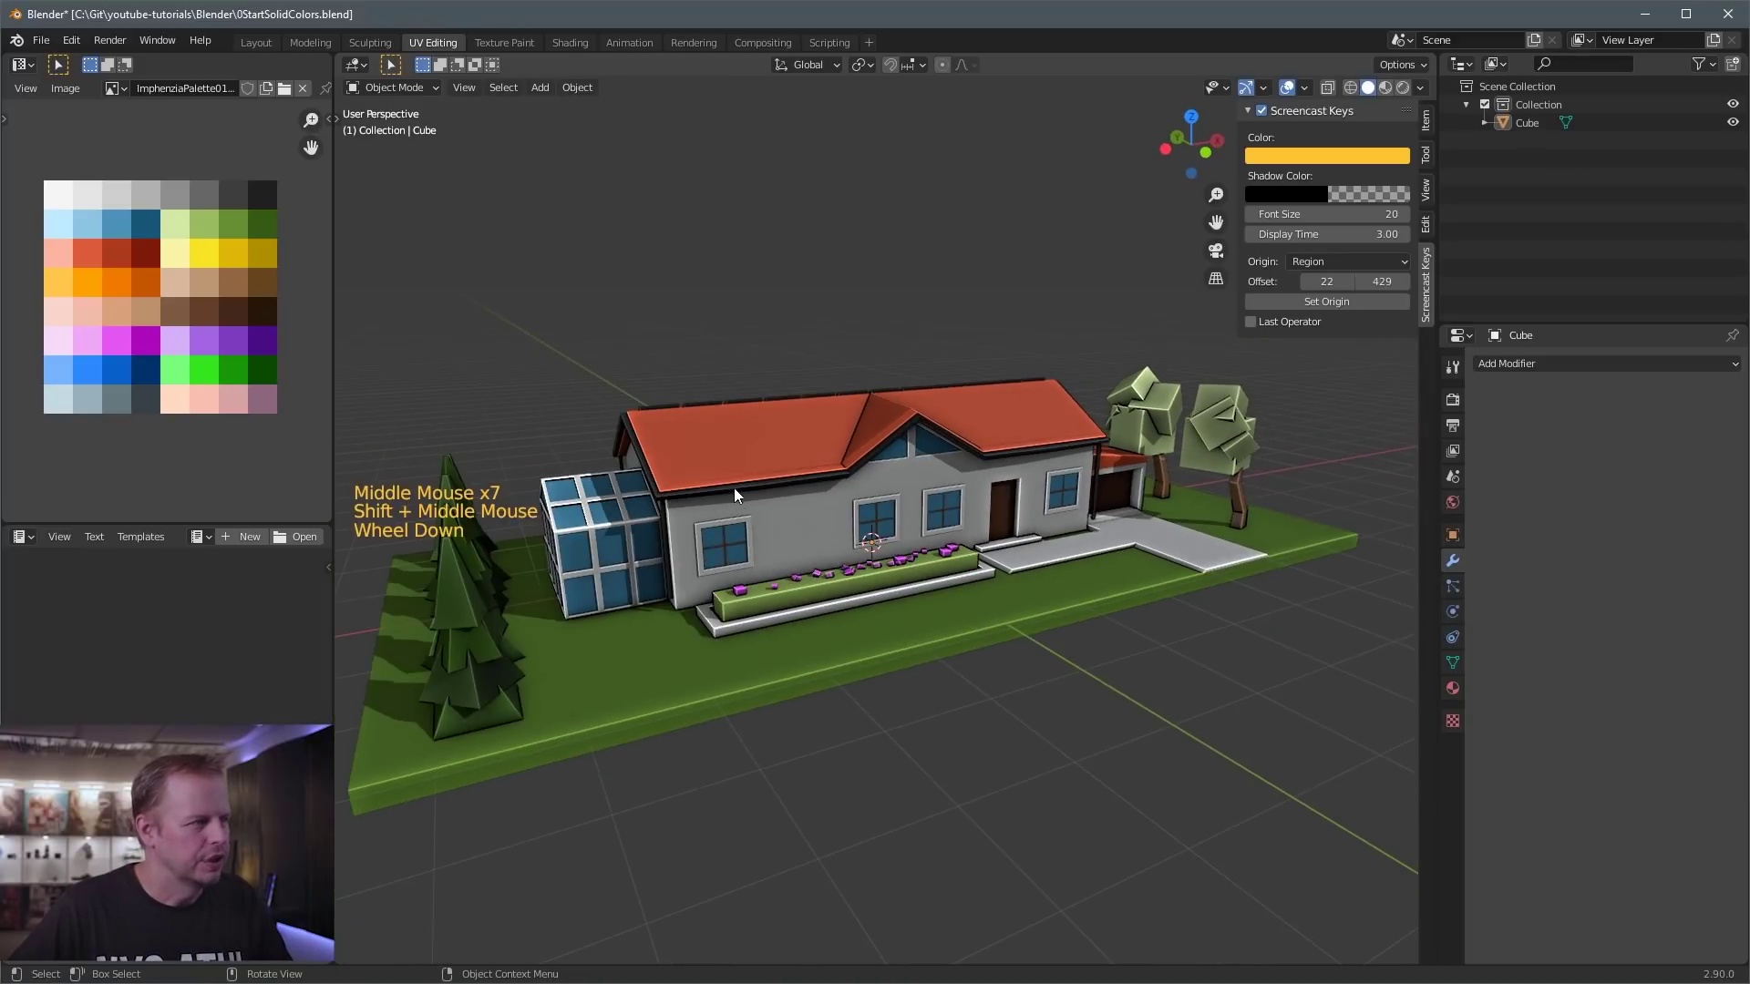
middle_click_drag(735, 489, 1026, 513)
scroll(858, 567, "up", 1)
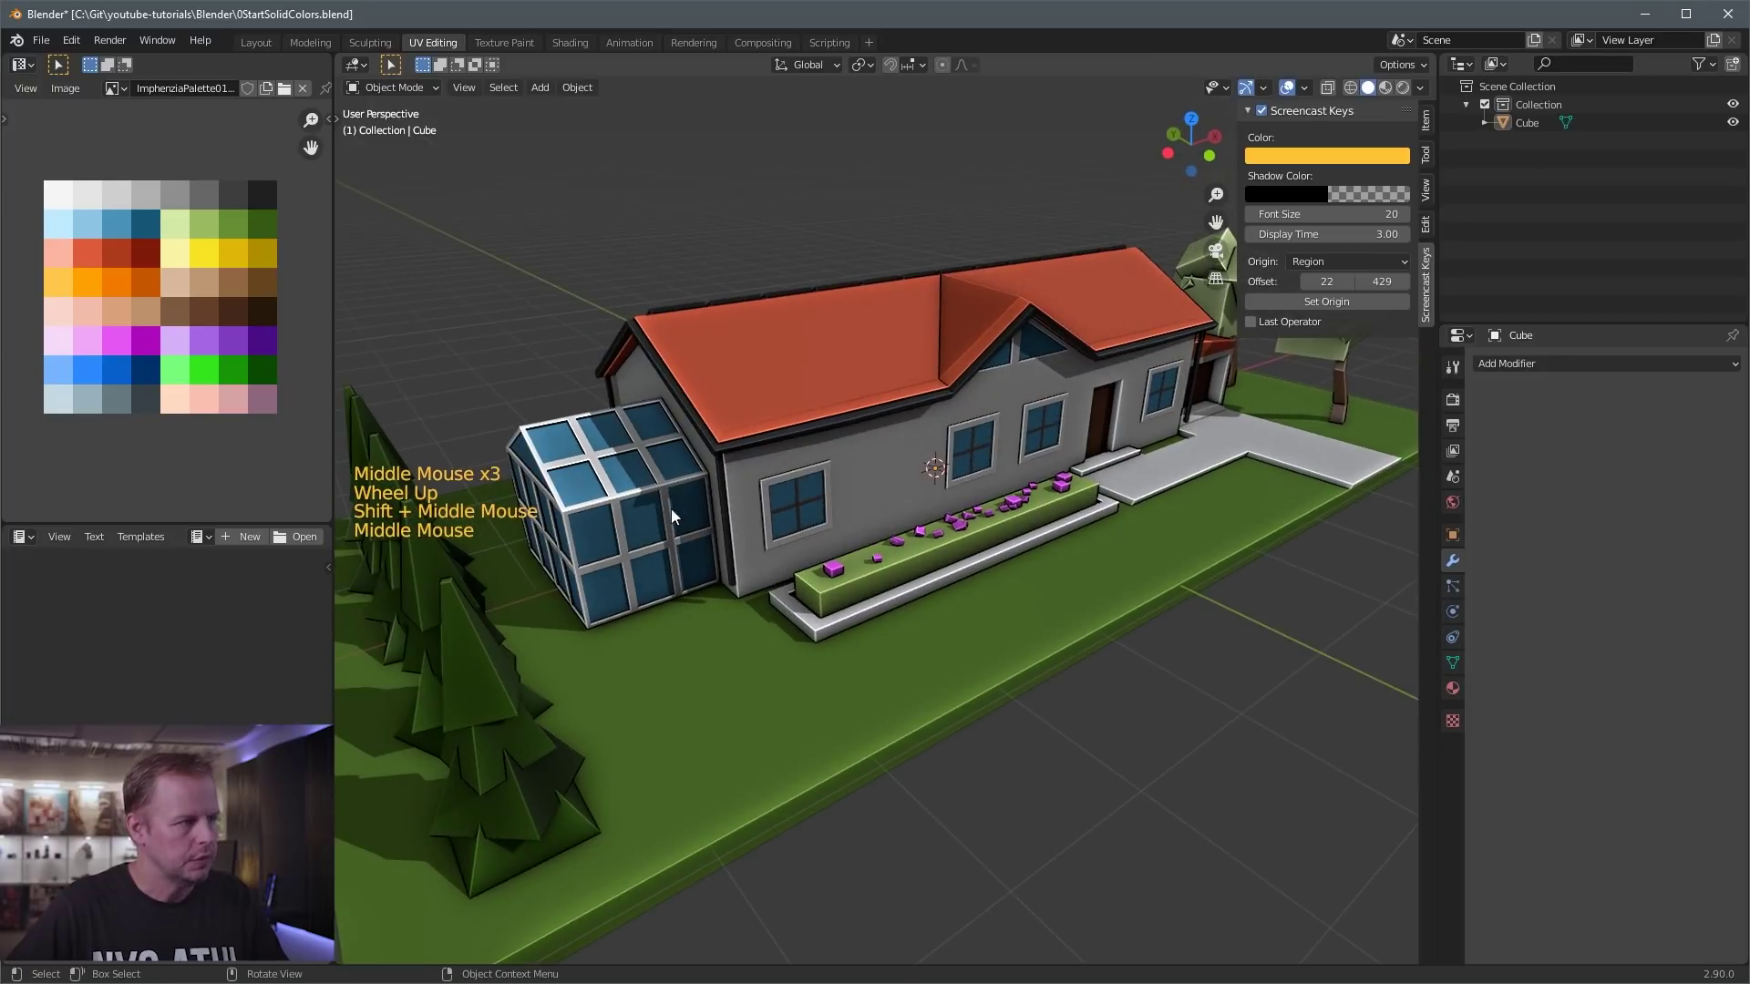
middle_click_drag(624, 504, 937, 482)
middle_click_drag(1028, 447, 846, 460)
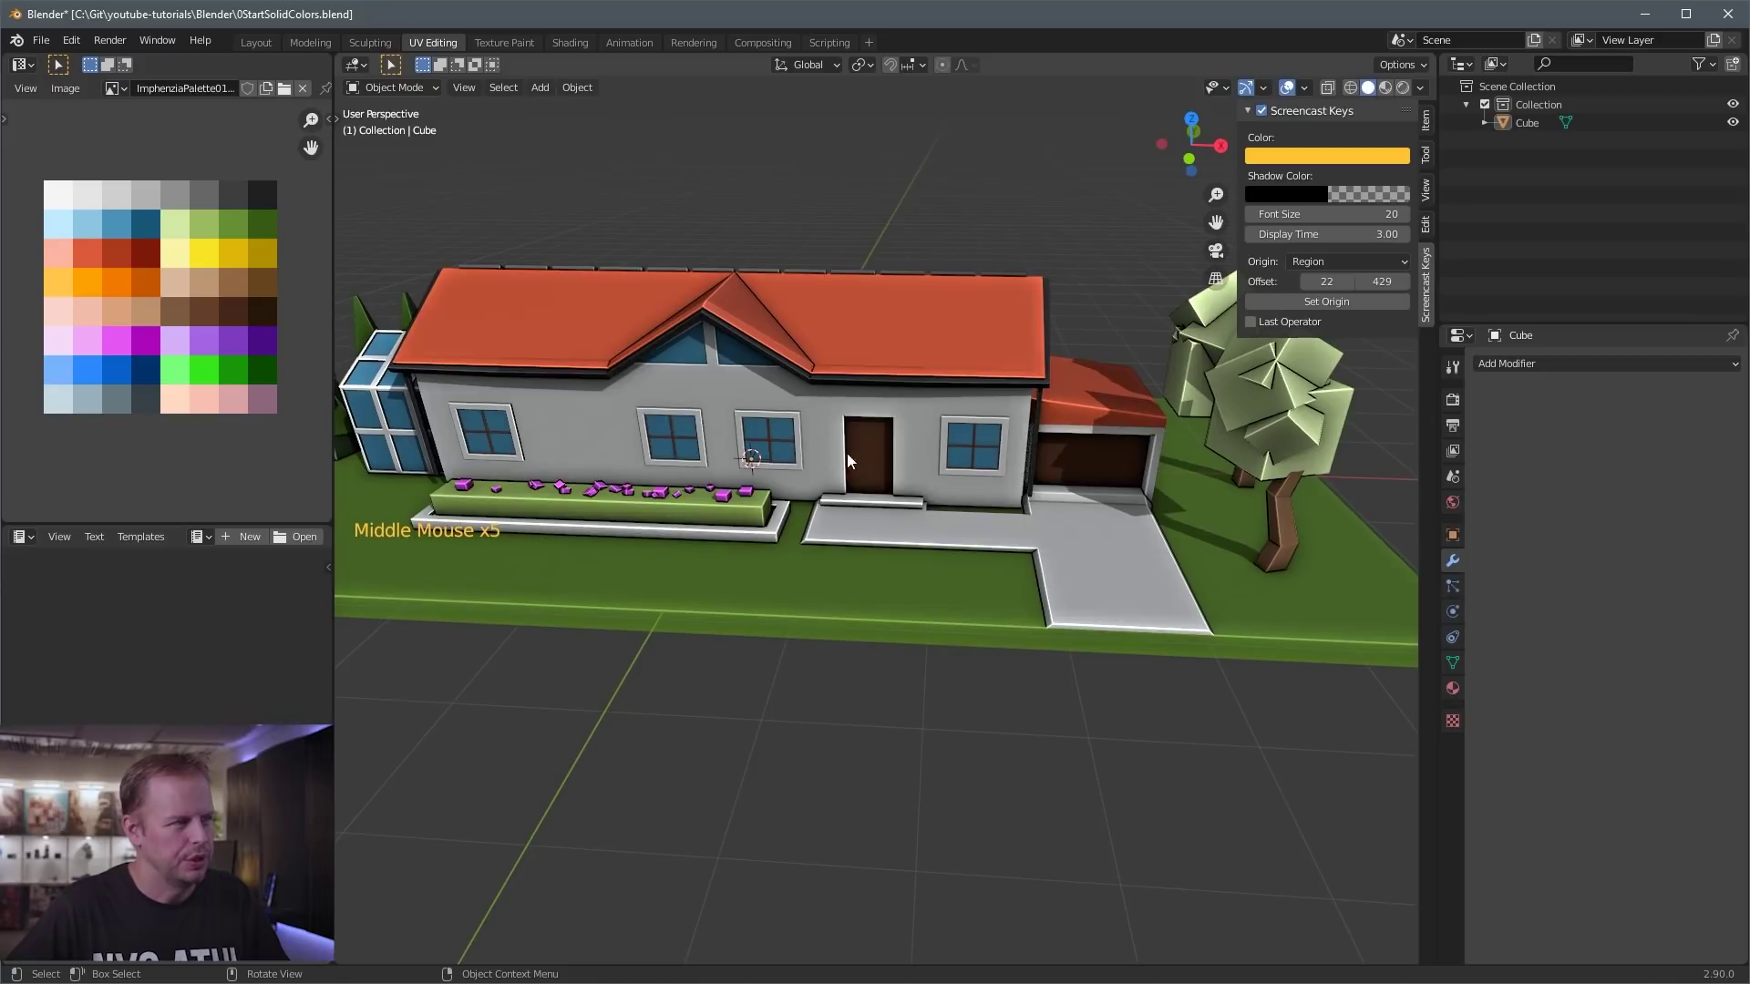
middle_click_drag(1059, 447, 1024, 490)
scroll(920, 307, "up", 2)
scroll(1024, 491, "down", 2)
middle_click_drag(986, 556, 1195, 548)
scroll(1320, 421, "down", 1)
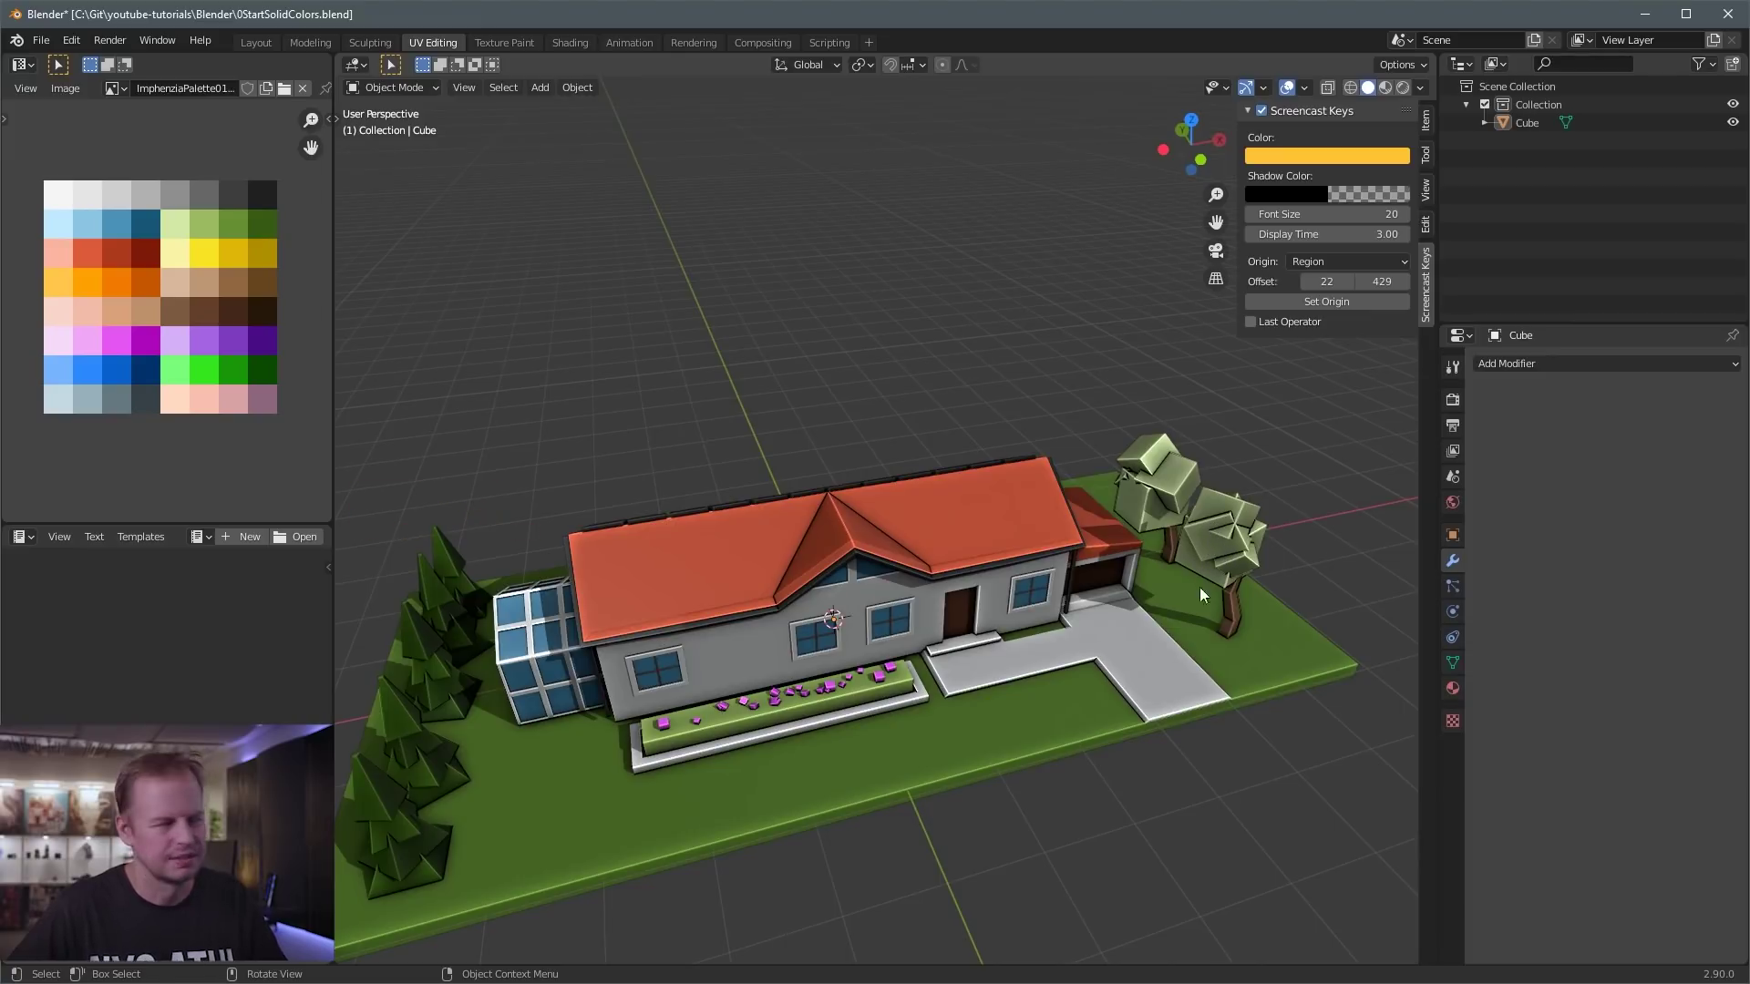
middle_click_drag(1181, 598, 1145, 555)
scroll(1140, 560, "up", 2)
middle_click_drag(924, 683, 986, 577, "shift")
scroll(987, 602, "down", 2)
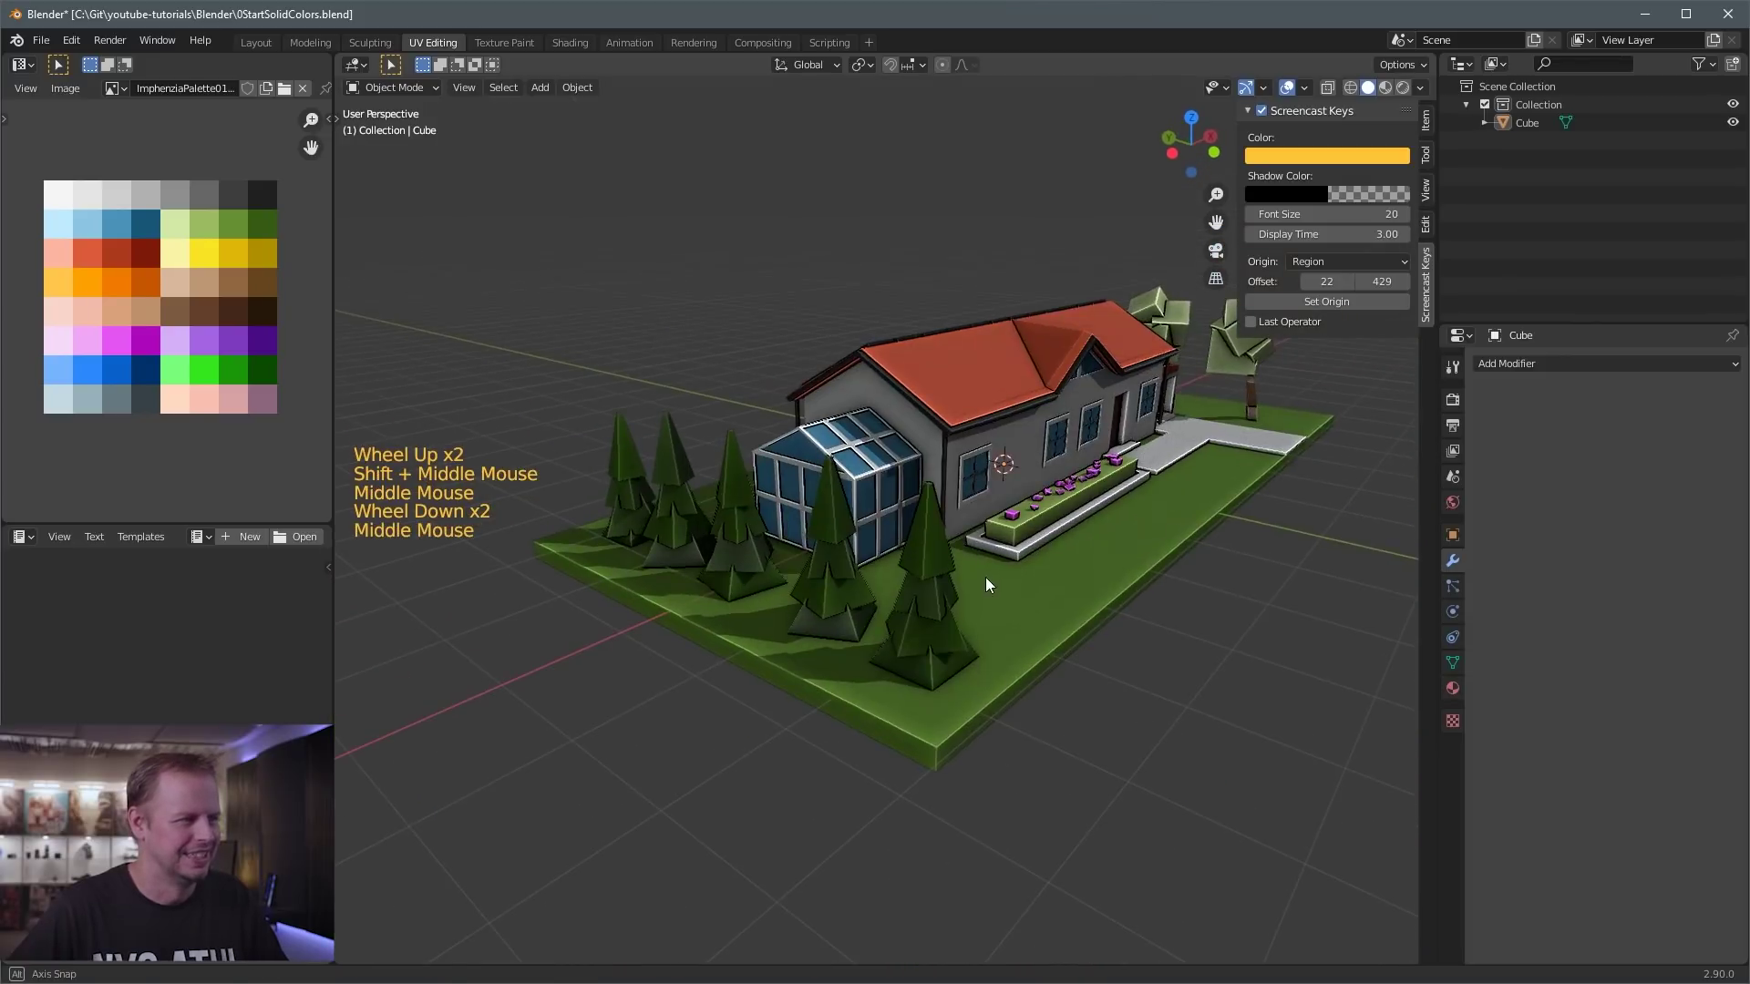
middle_click_drag(791, 570, 960, 601)
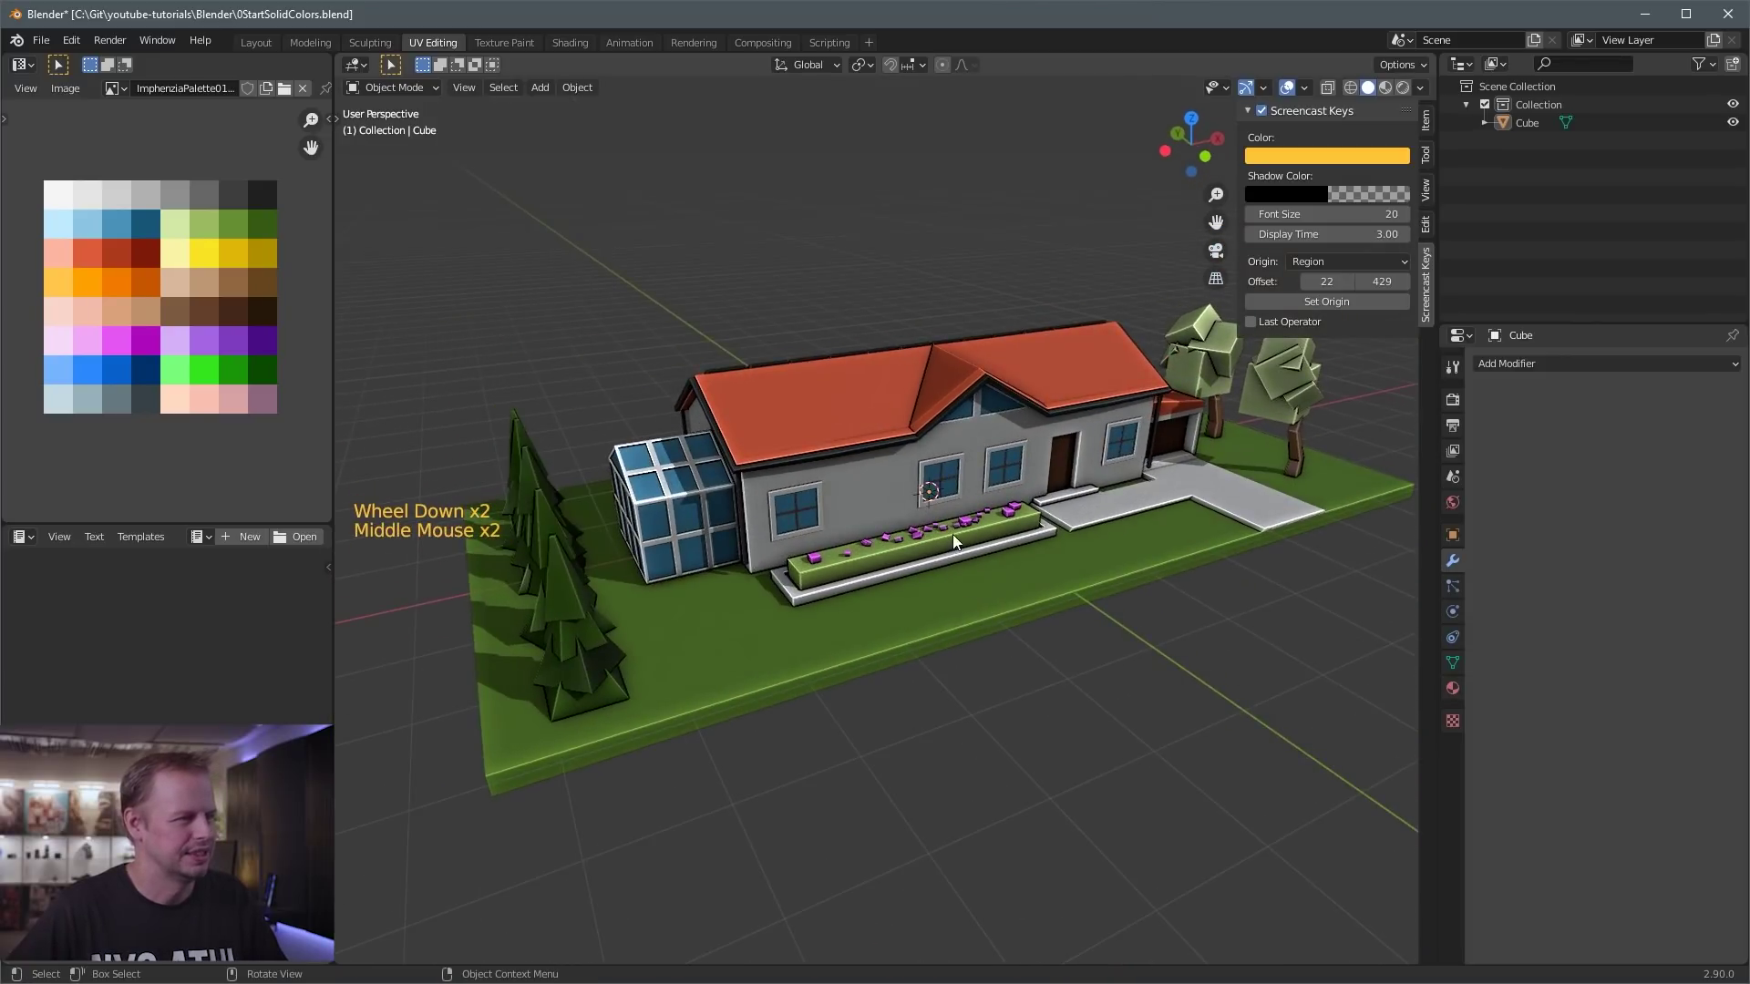
middle_click_drag(953, 534, 1121, 740)
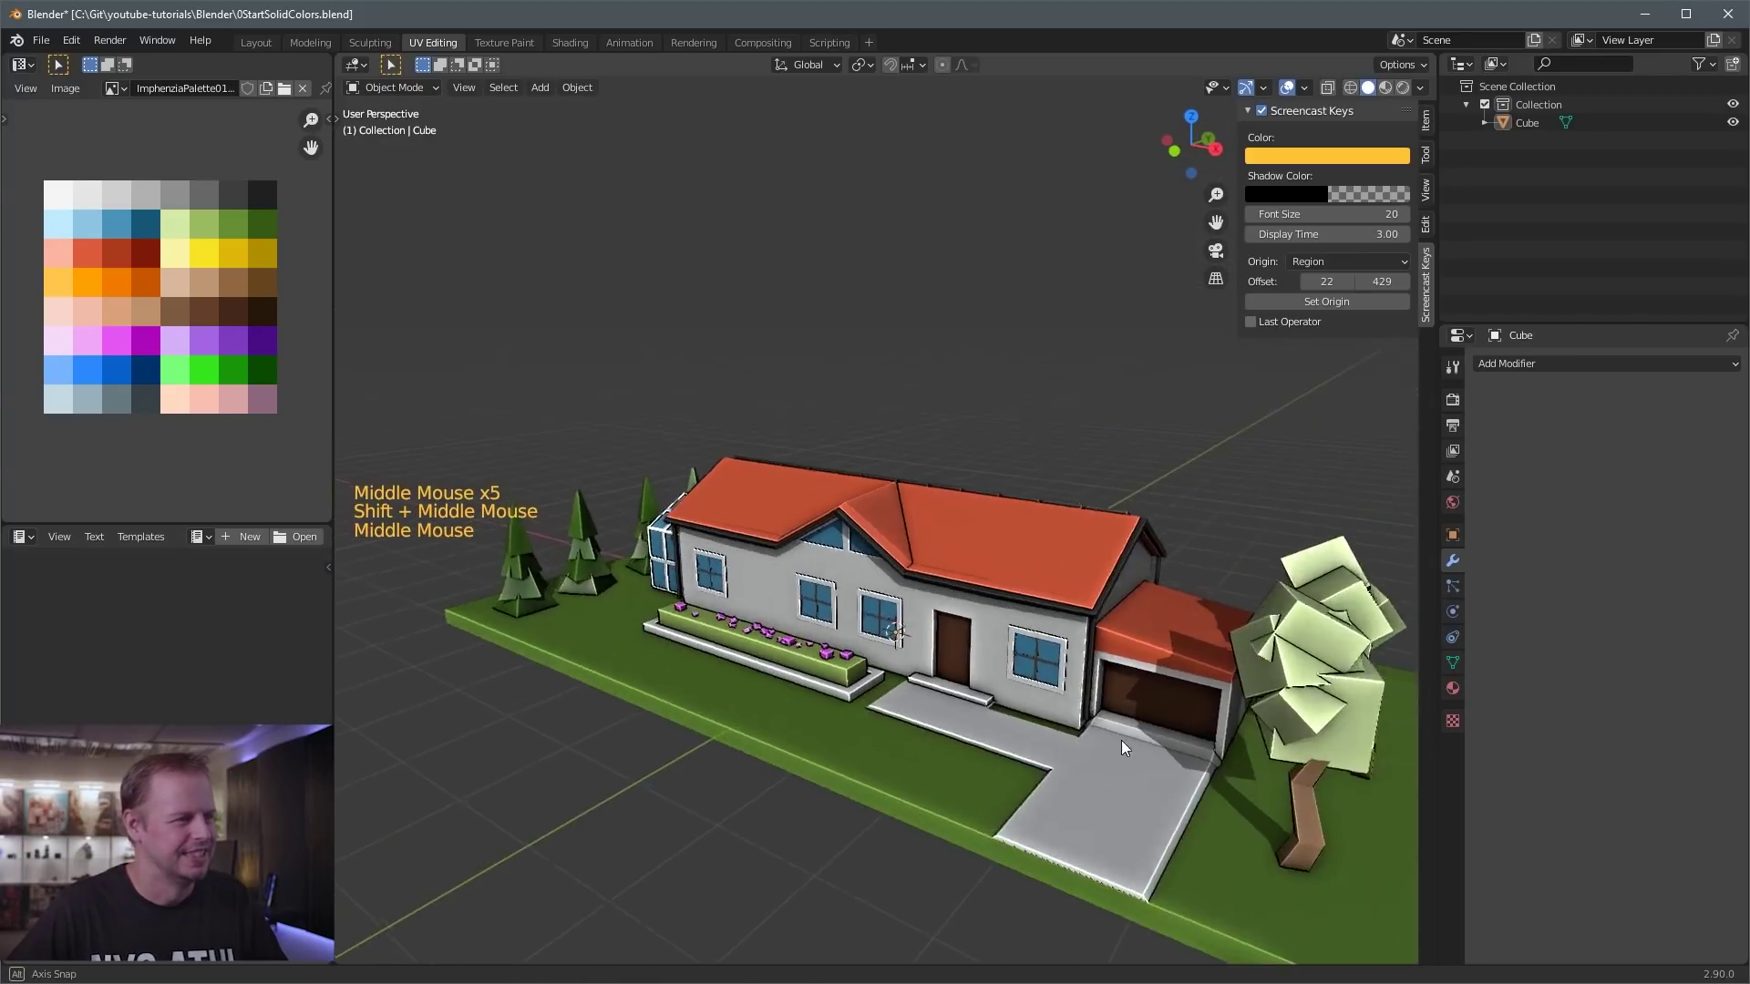
scroll(964, 690, "up", 1)
middle_click_drag(964, 691, 982, 682)
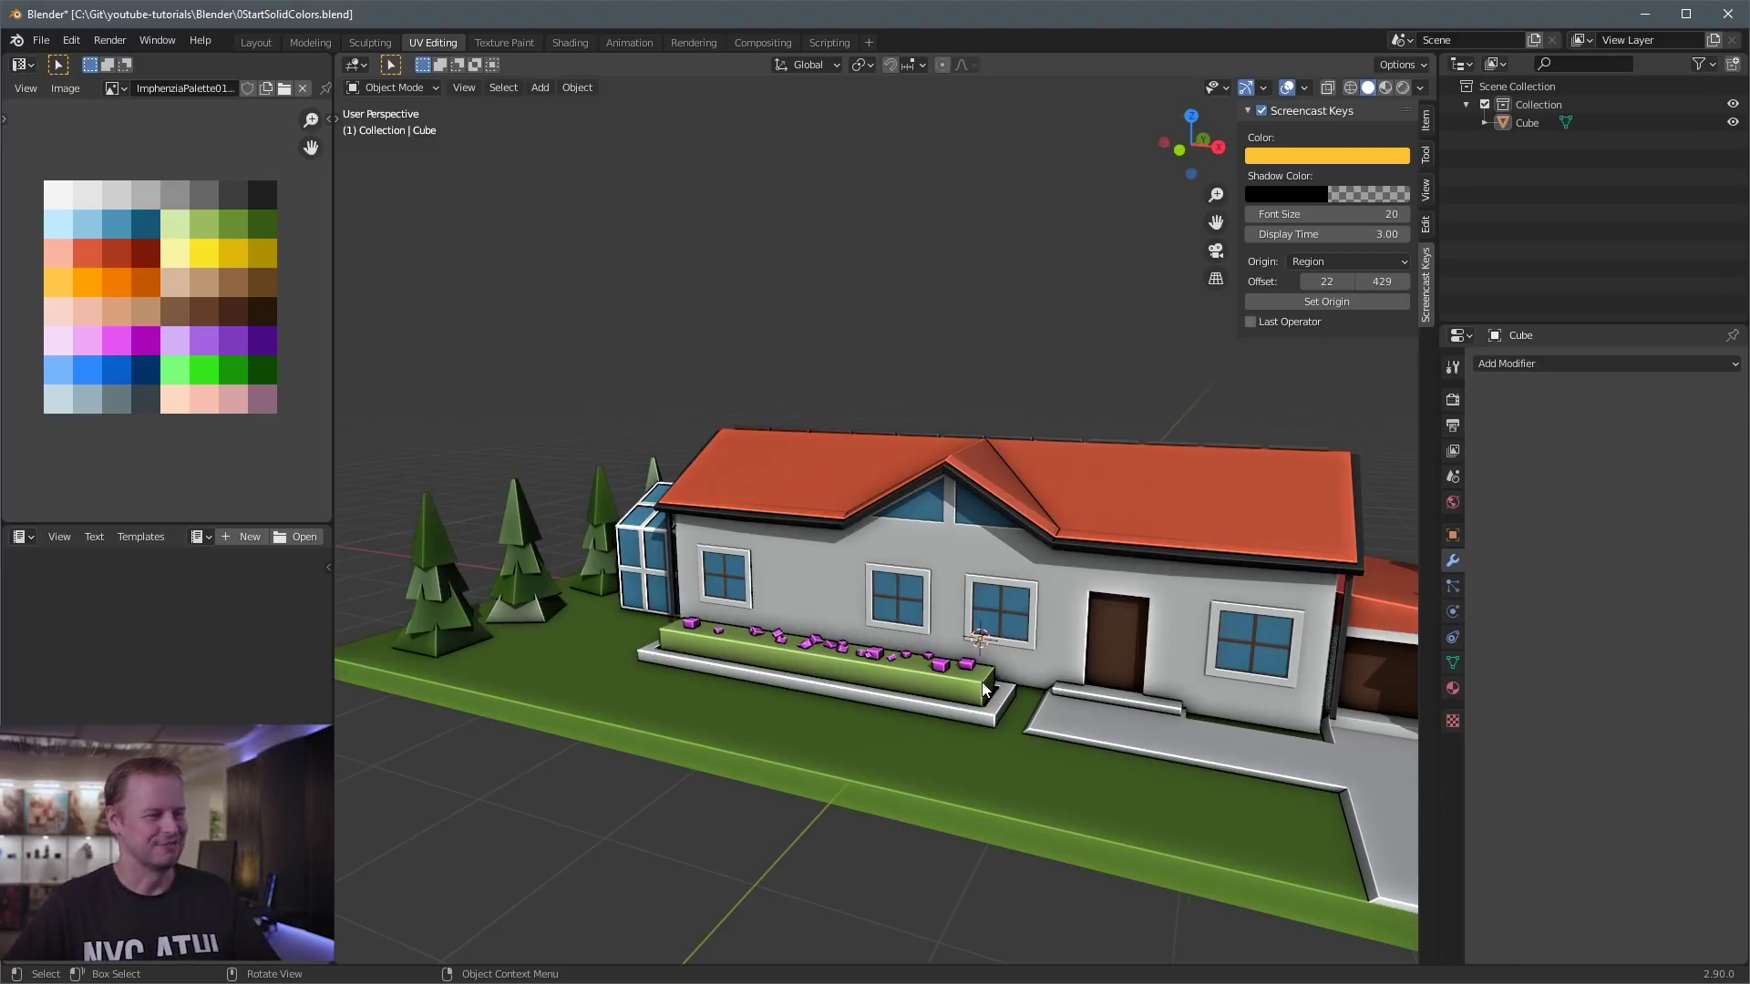
scroll(931, 454, "down", 2)
middle_click_drag(931, 453, 1001, 519)
scroll(1001, 518, "up", 2)
scroll(1001, 518, "up", 1)
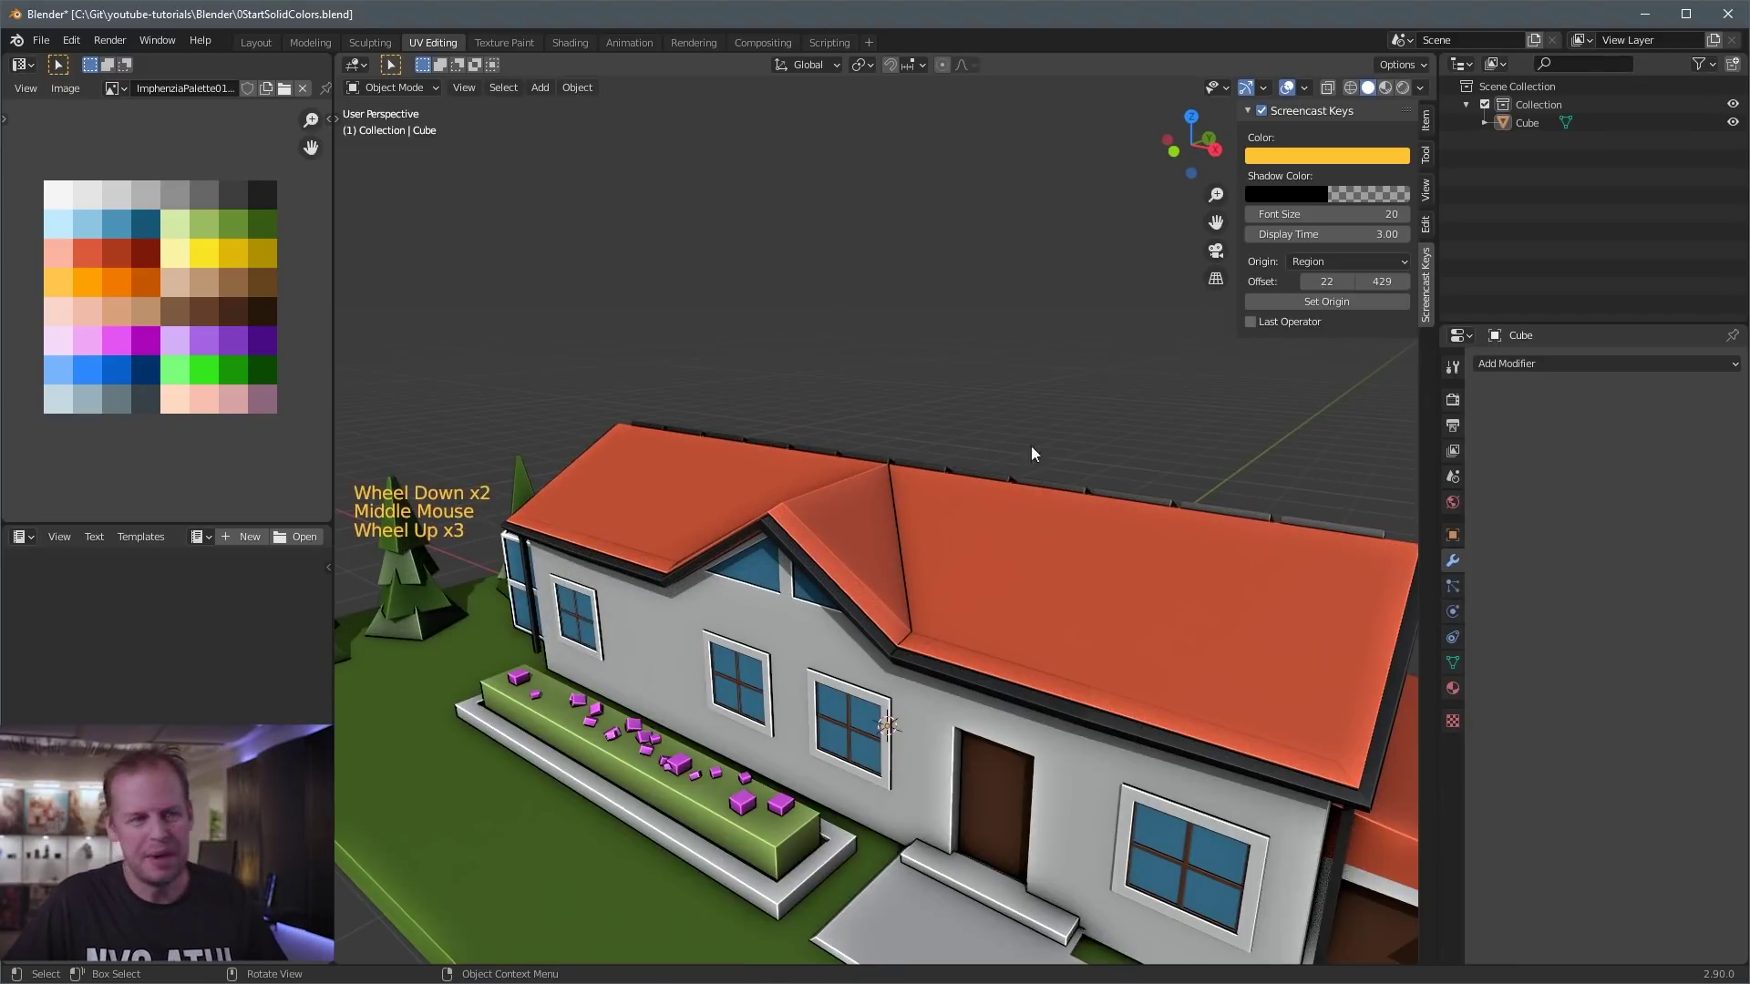
scroll(932, 507, "down", 3)
scroll(917, 504, "up", 2)
scroll(916, 496, "up", 1)
- Inspect the roof's face layout in Edit Mode and view the house from the garage side in Object Mode
key("Tab")
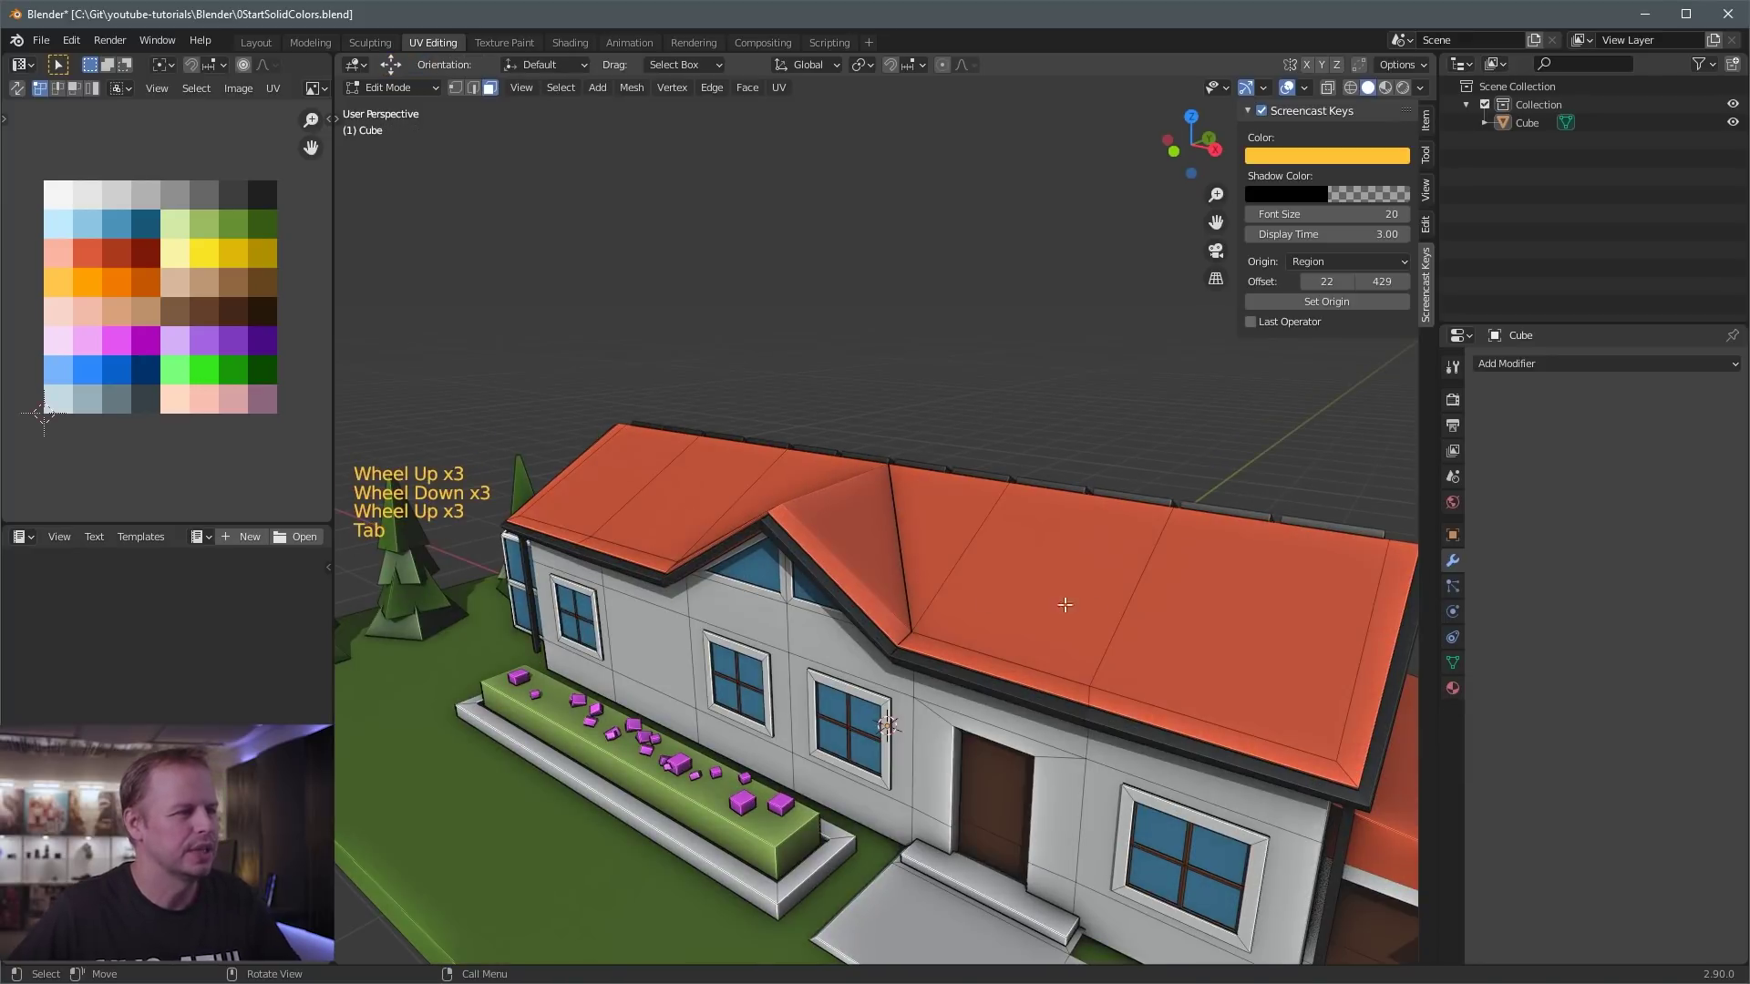
middle_click_drag(1064, 604, 801, 499)
scroll(615, 640, "down", 1)
key("Tab")
scroll(609, 648, "down", 2)
scroll(652, 661, "up", 4)
scroll(775, 529, "down", 1)
scroll(800, 499, "down", 1)
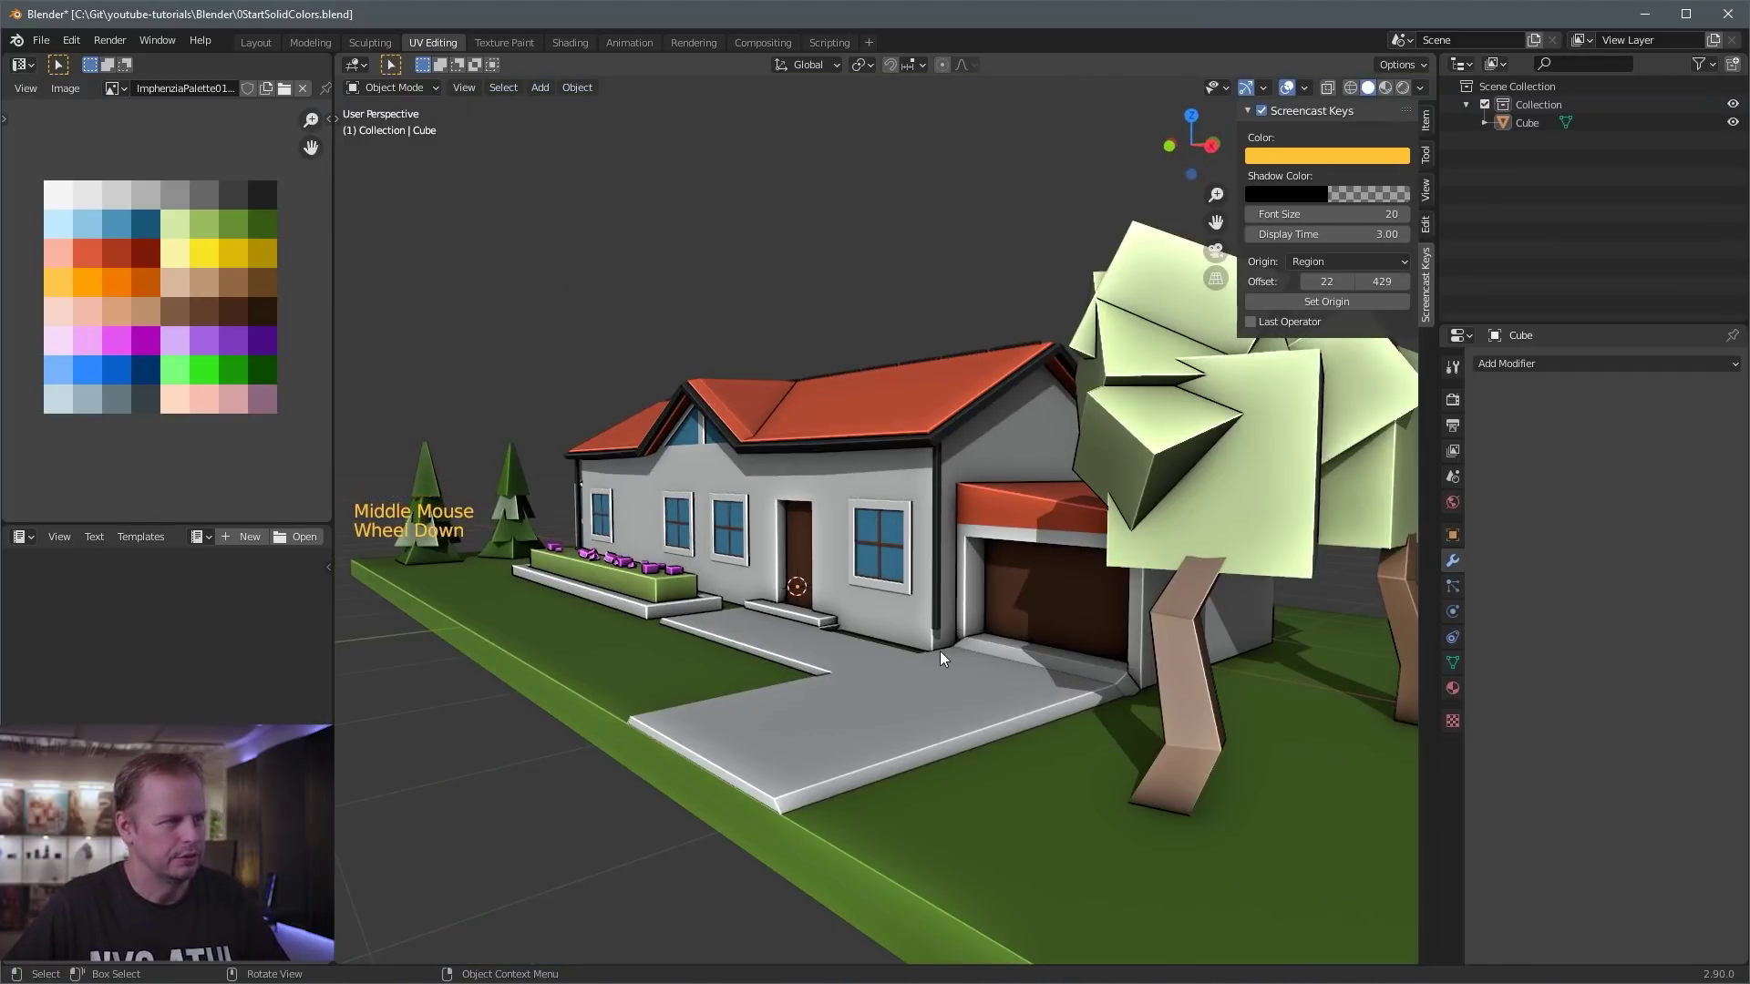
- Select the house model and examine its front facade, flower bed, driveway and garage
scroll(939, 653, "up", 2)
mouse_move(1085, 691)
middle_mouse_down("shift")
mouse_move(1079, 620)
mouse_move(1096, 718)
middle_mouse_up("shift")
scroll(1050, 578, "down", 1)
left_click(1096, 718)
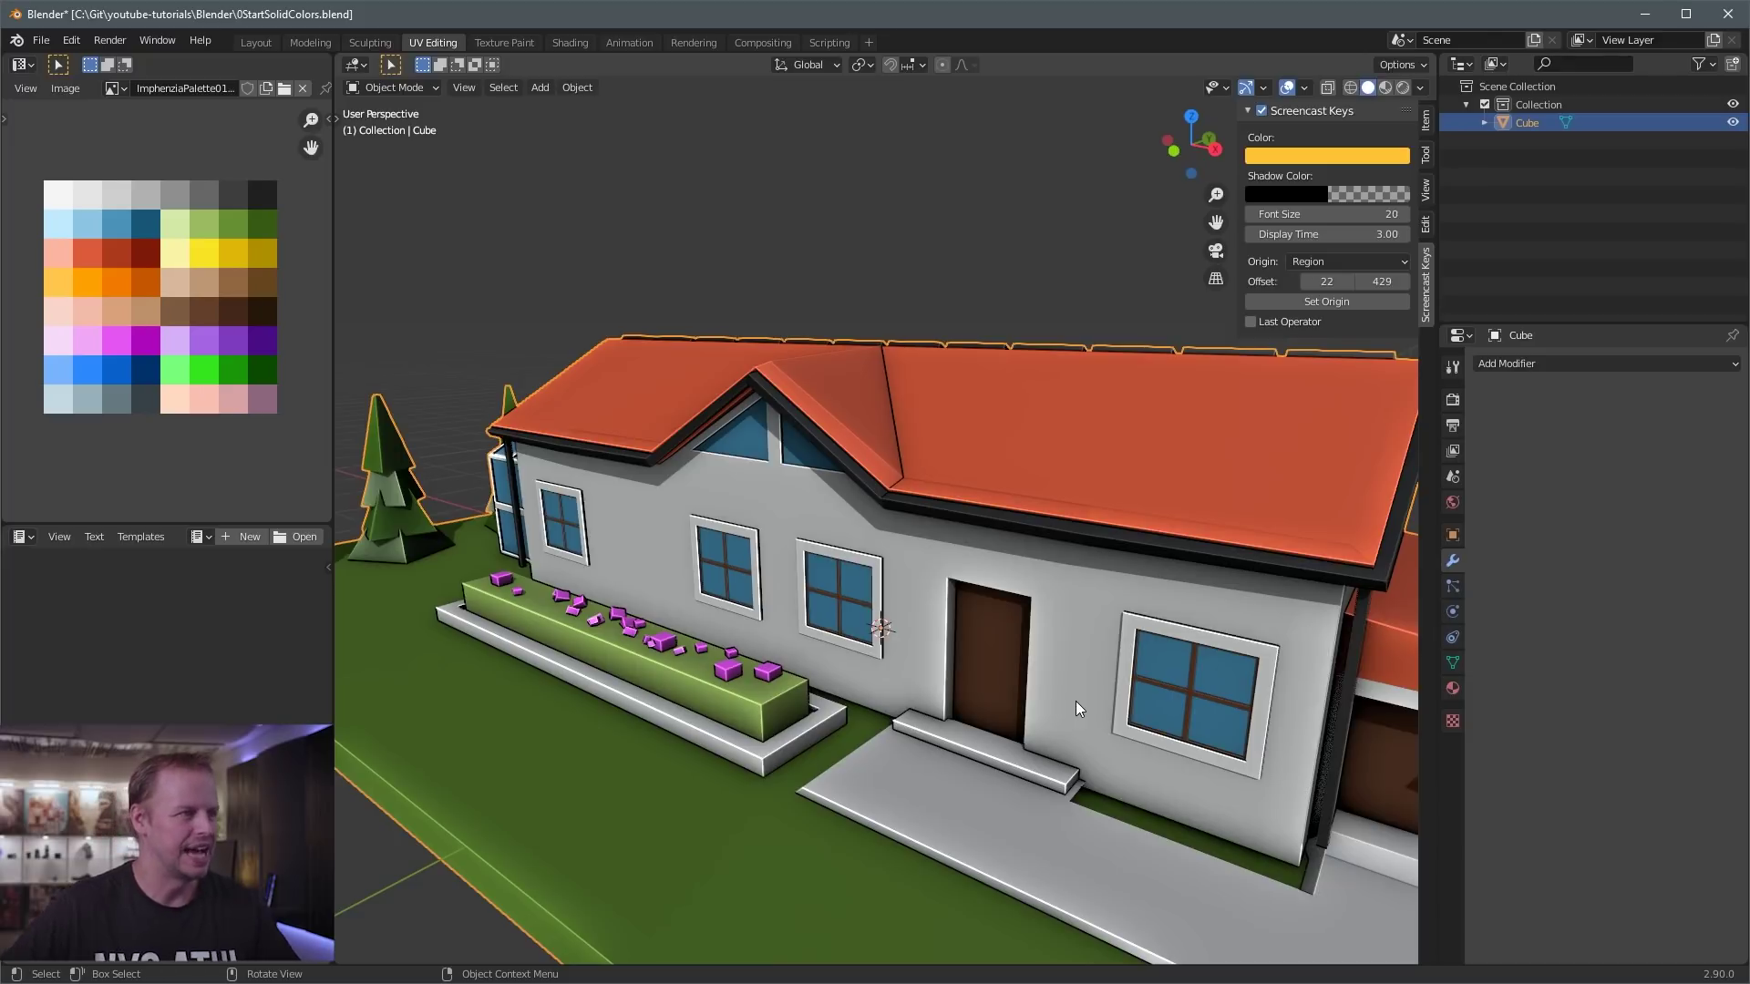
scroll(1075, 702, "down", 2)
middle_click_drag(1178, 557, 1090, 550)
scroll(1085, 551, "up", 1)
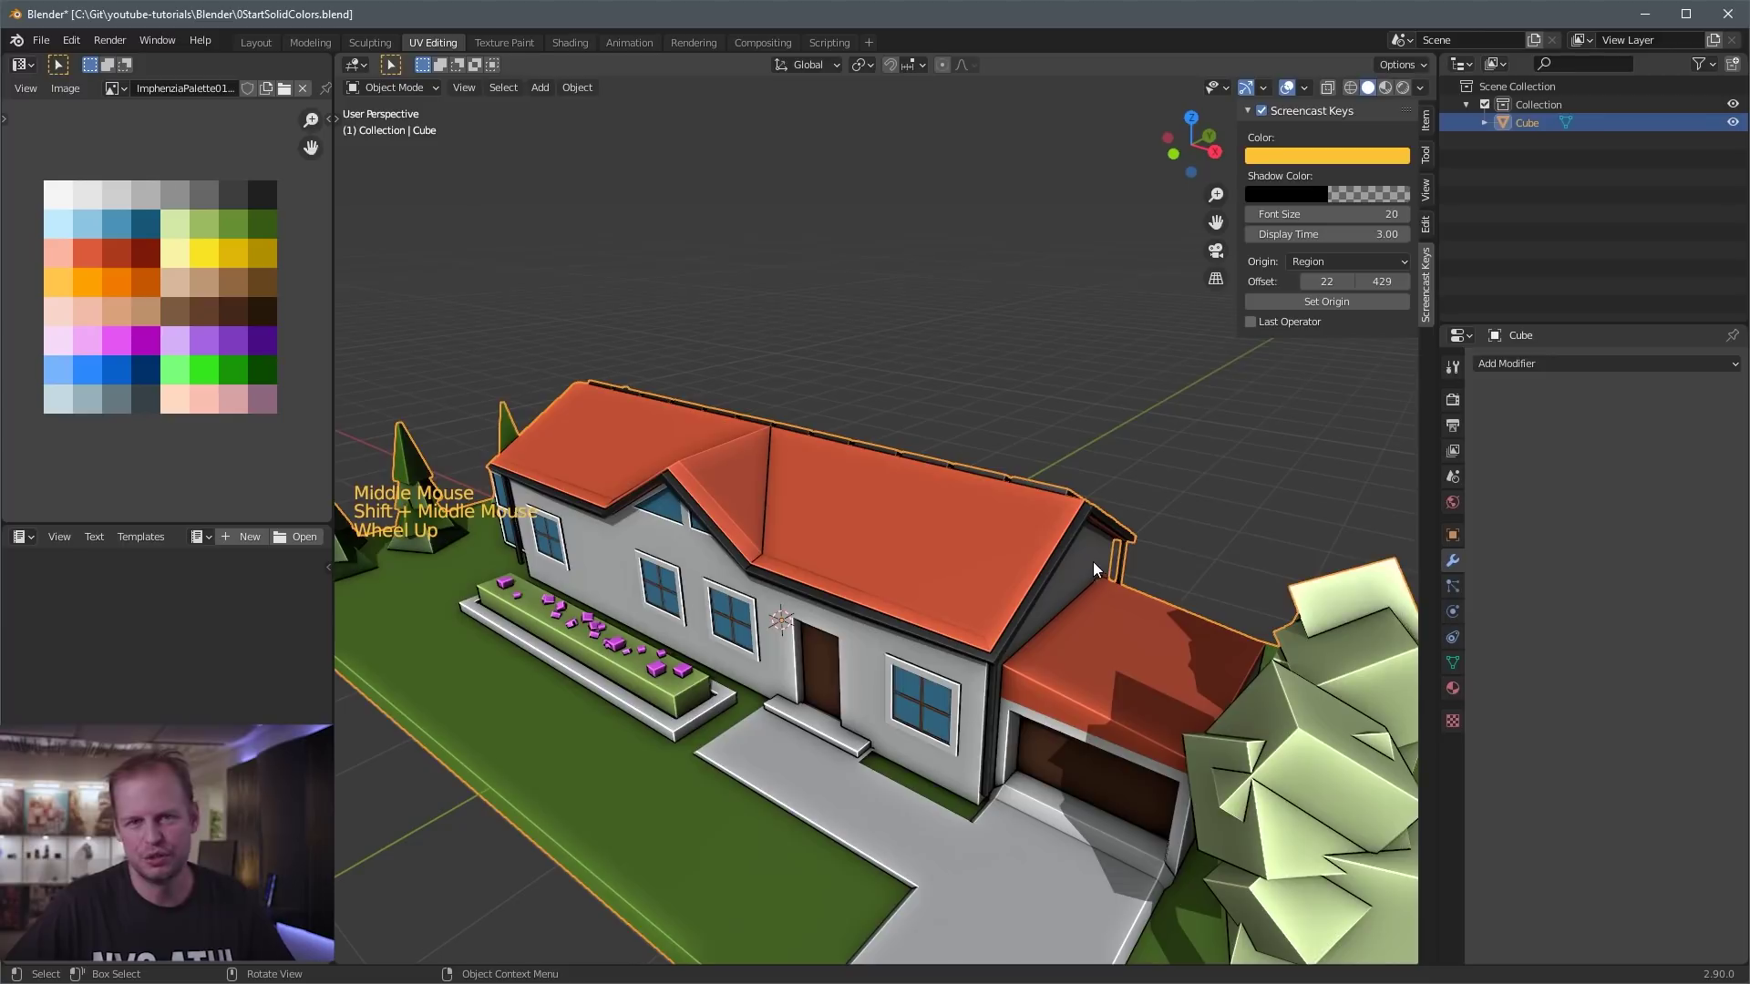
- Duplicate a front walkway face in Edit Mode and move the copy out over the lawn
key("Tab")
left_click(930, 857)
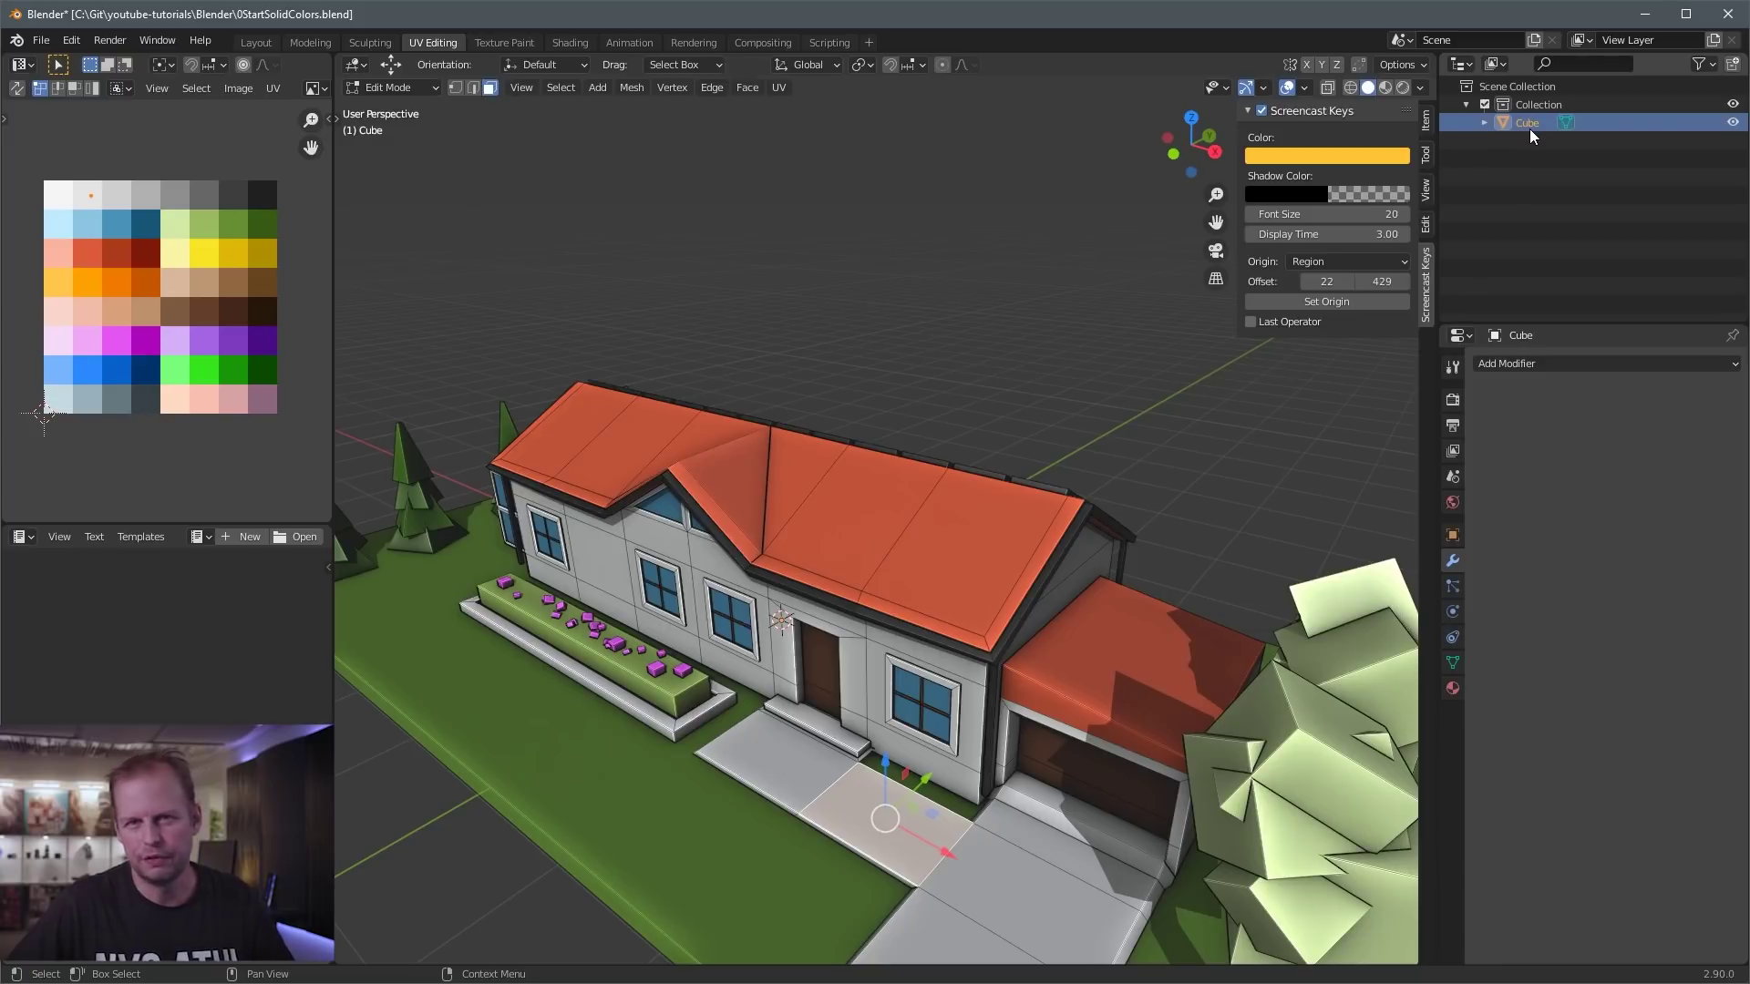
left_click(759, 778)
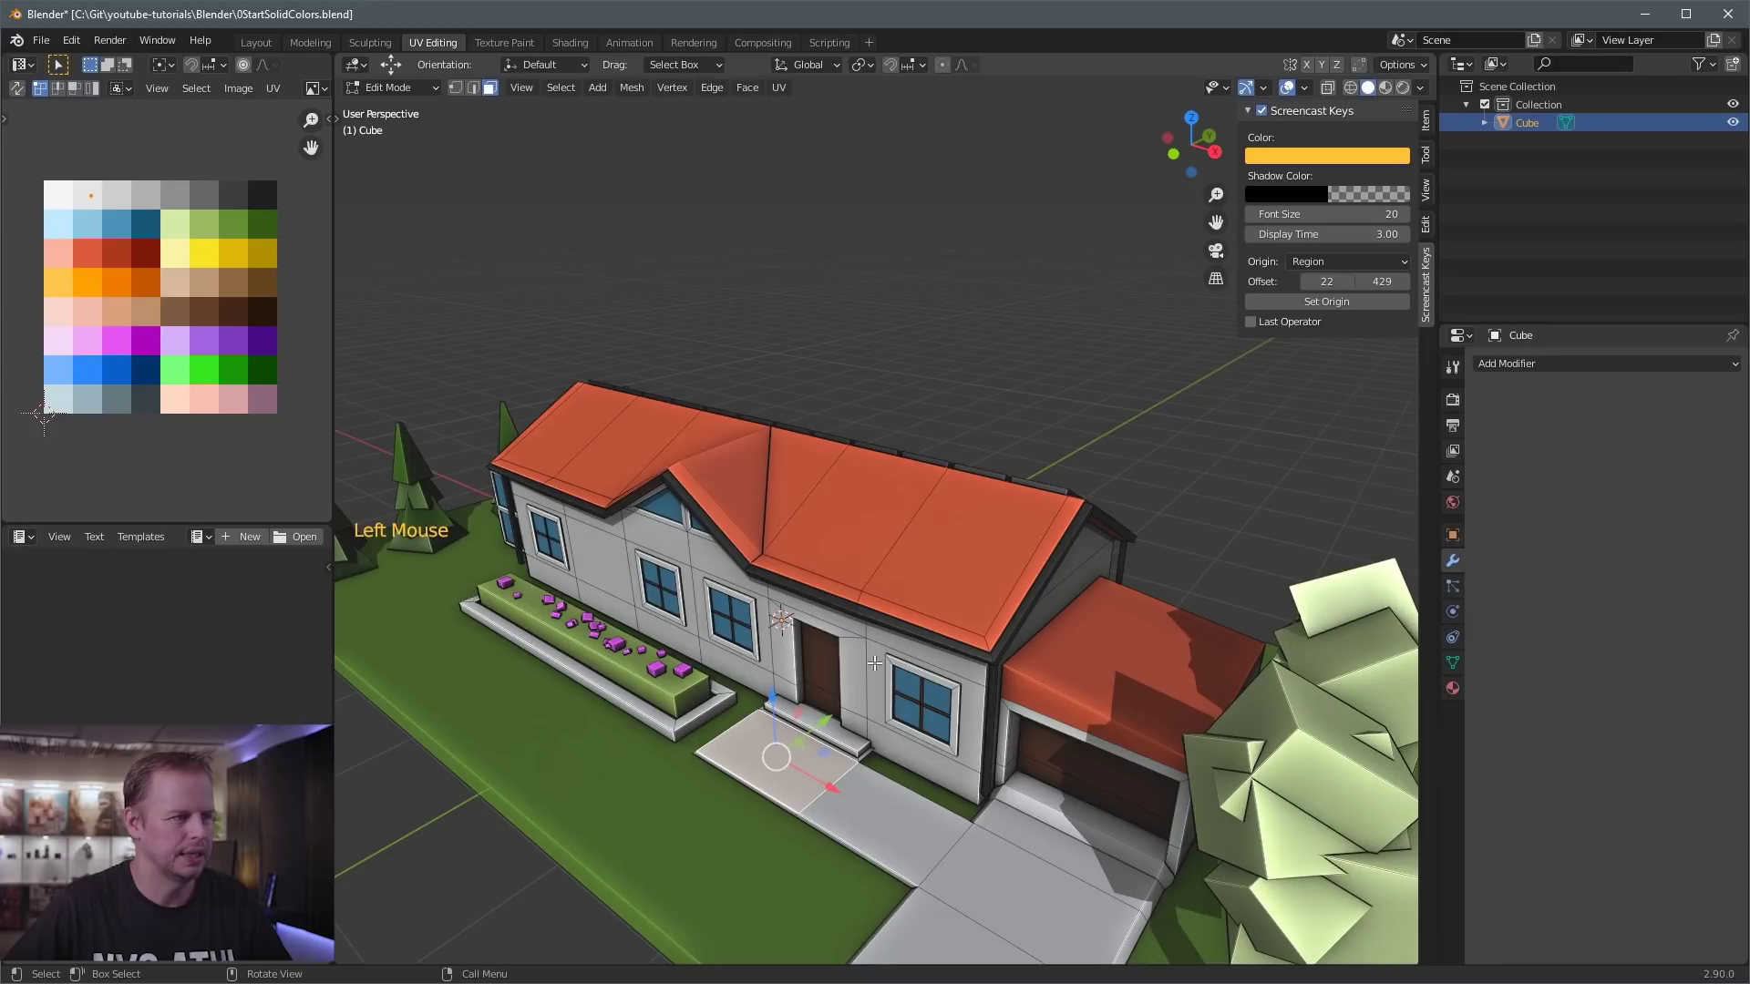
left_click(878, 782)
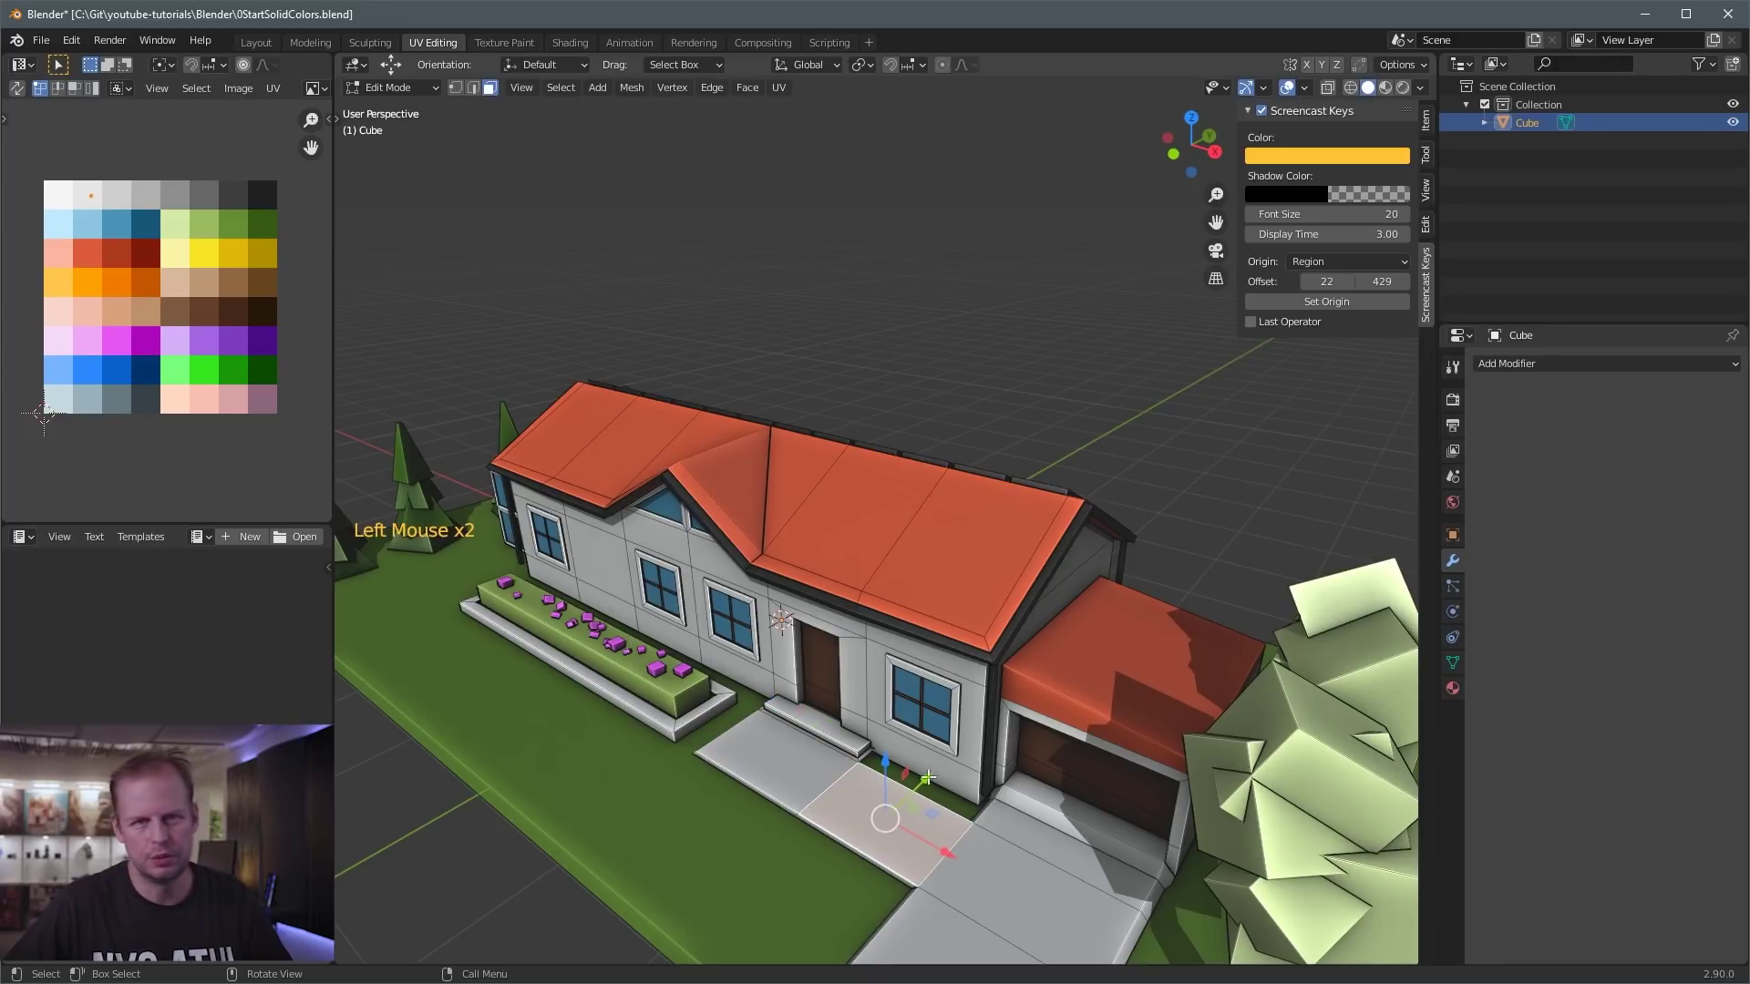
key("shift+d")
left_click(973, 790)
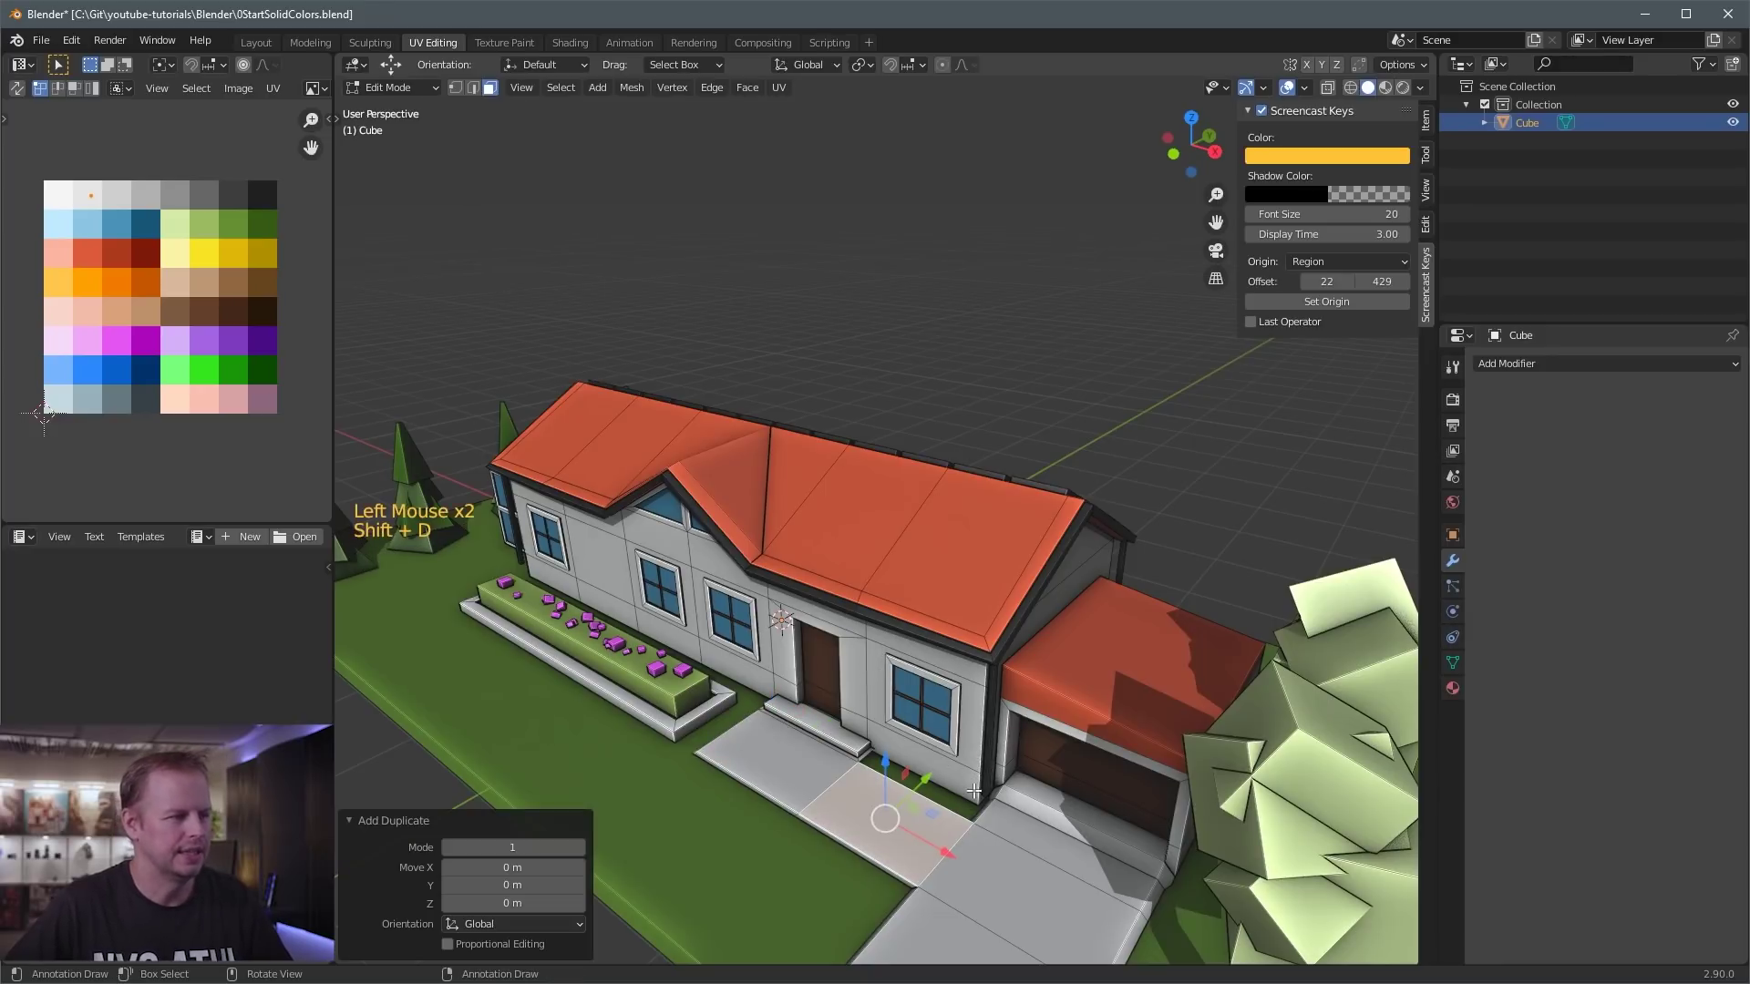
key("shift+d")
left_click_drag(901, 813, 853, 858)
middle_click_drag(864, 875, 939, 766, "shift")
left_click_drag(962, 746, 966, 693)
- Extrude the copied face about 0.72 m upward and move the whole block about -0.47 m along X
key("e")
left_click(994, 577)
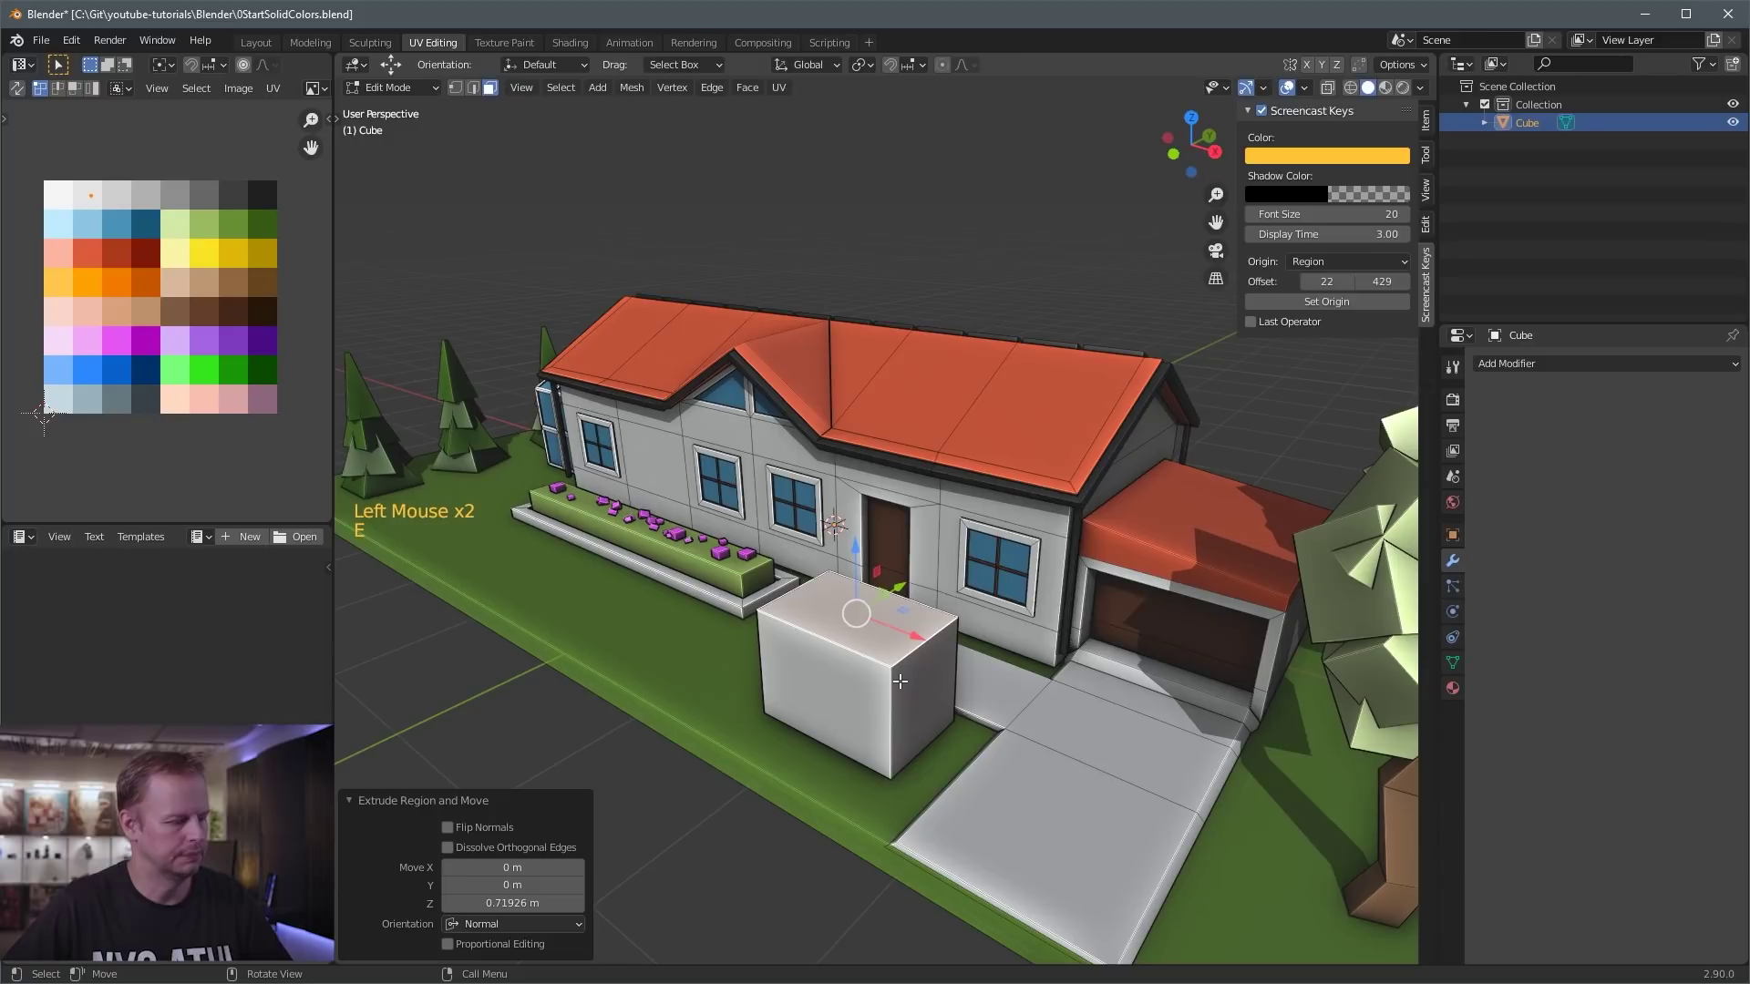
left_click(869, 663)
key("l")
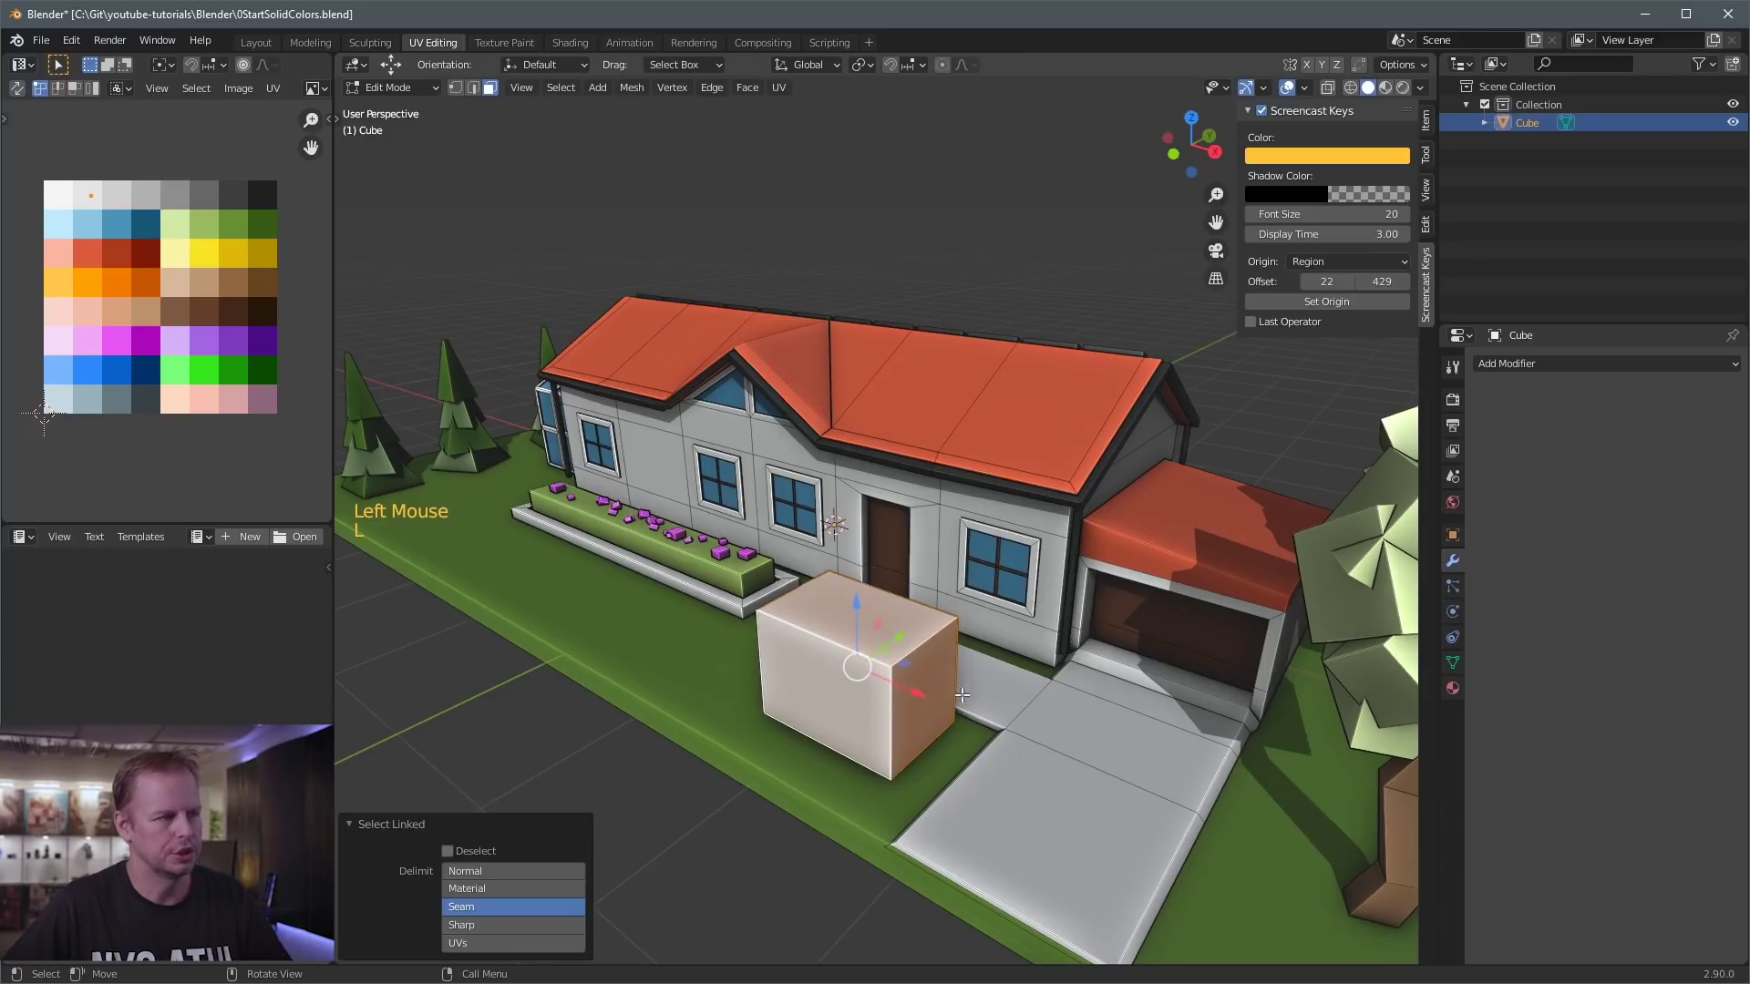
left_click_drag(915, 694, 866, 671)
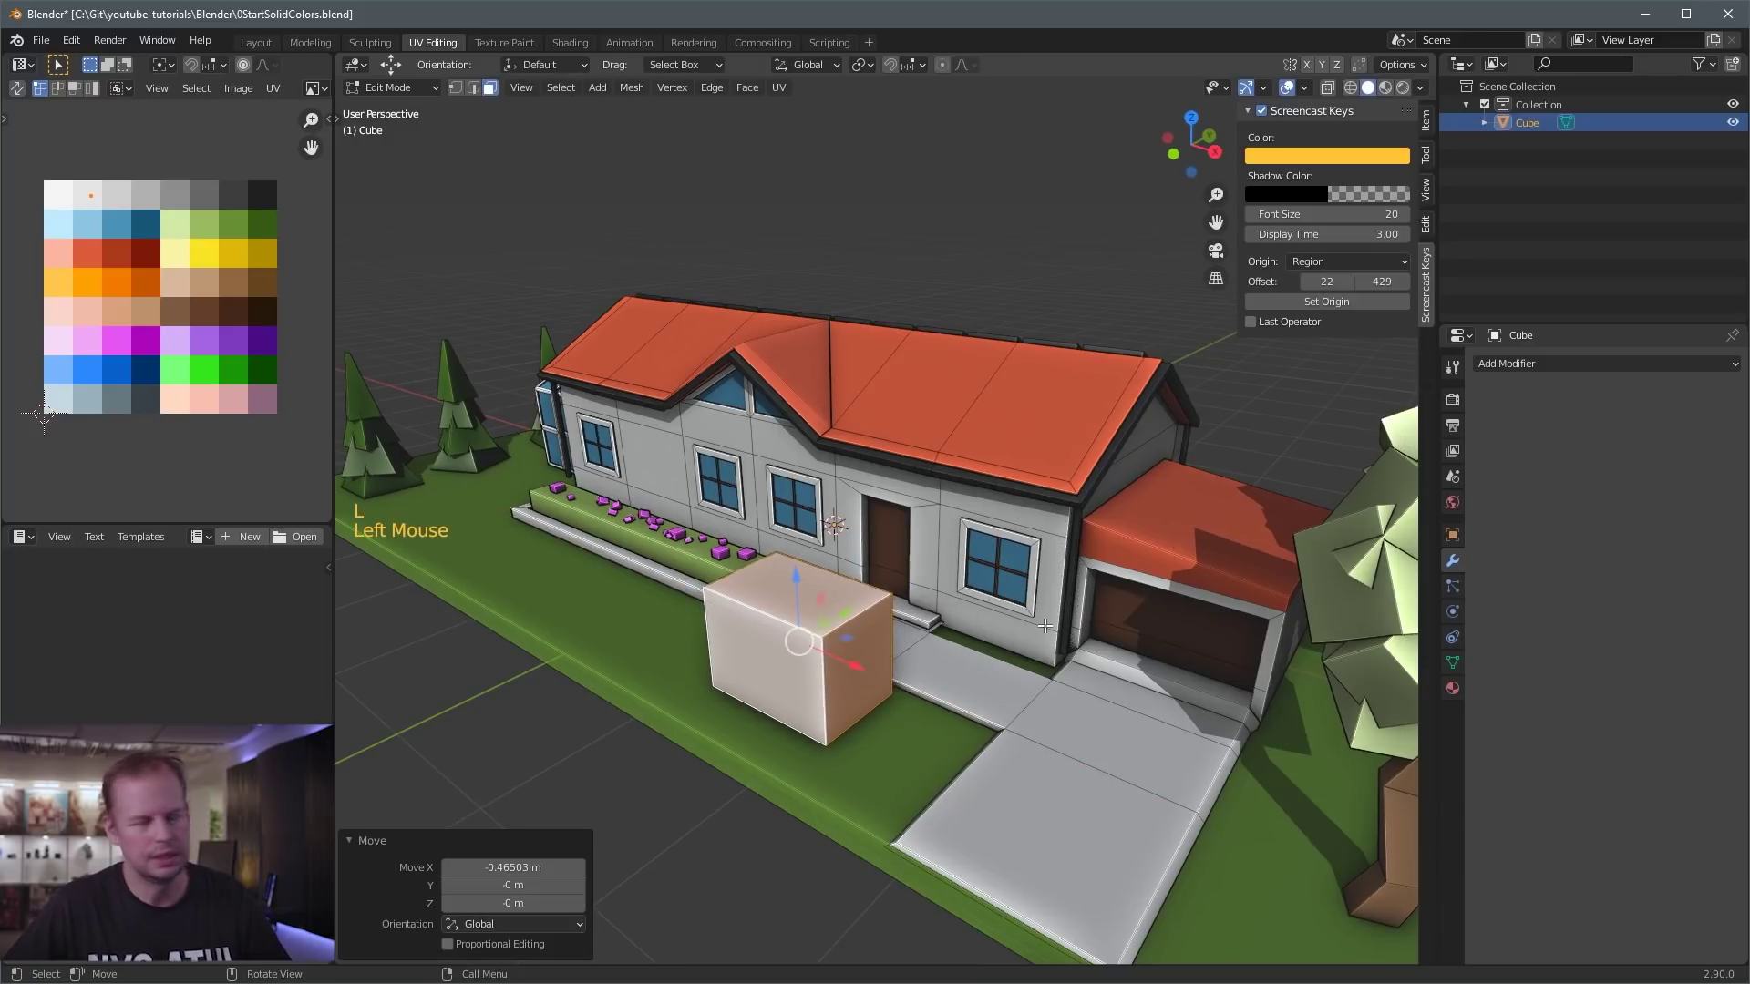
- Undo the block's move, extrusion and placement back to the face on the walkway
key("ctrl+z")
key("ctrl+z")
key("ctrl+z")
key("ctrl+z")
key("ctrl+z")
key("ctrl+z")
key("ctrl+z")
key("ctrl+z")
key("ctrl+z")
key("ctrl+z")
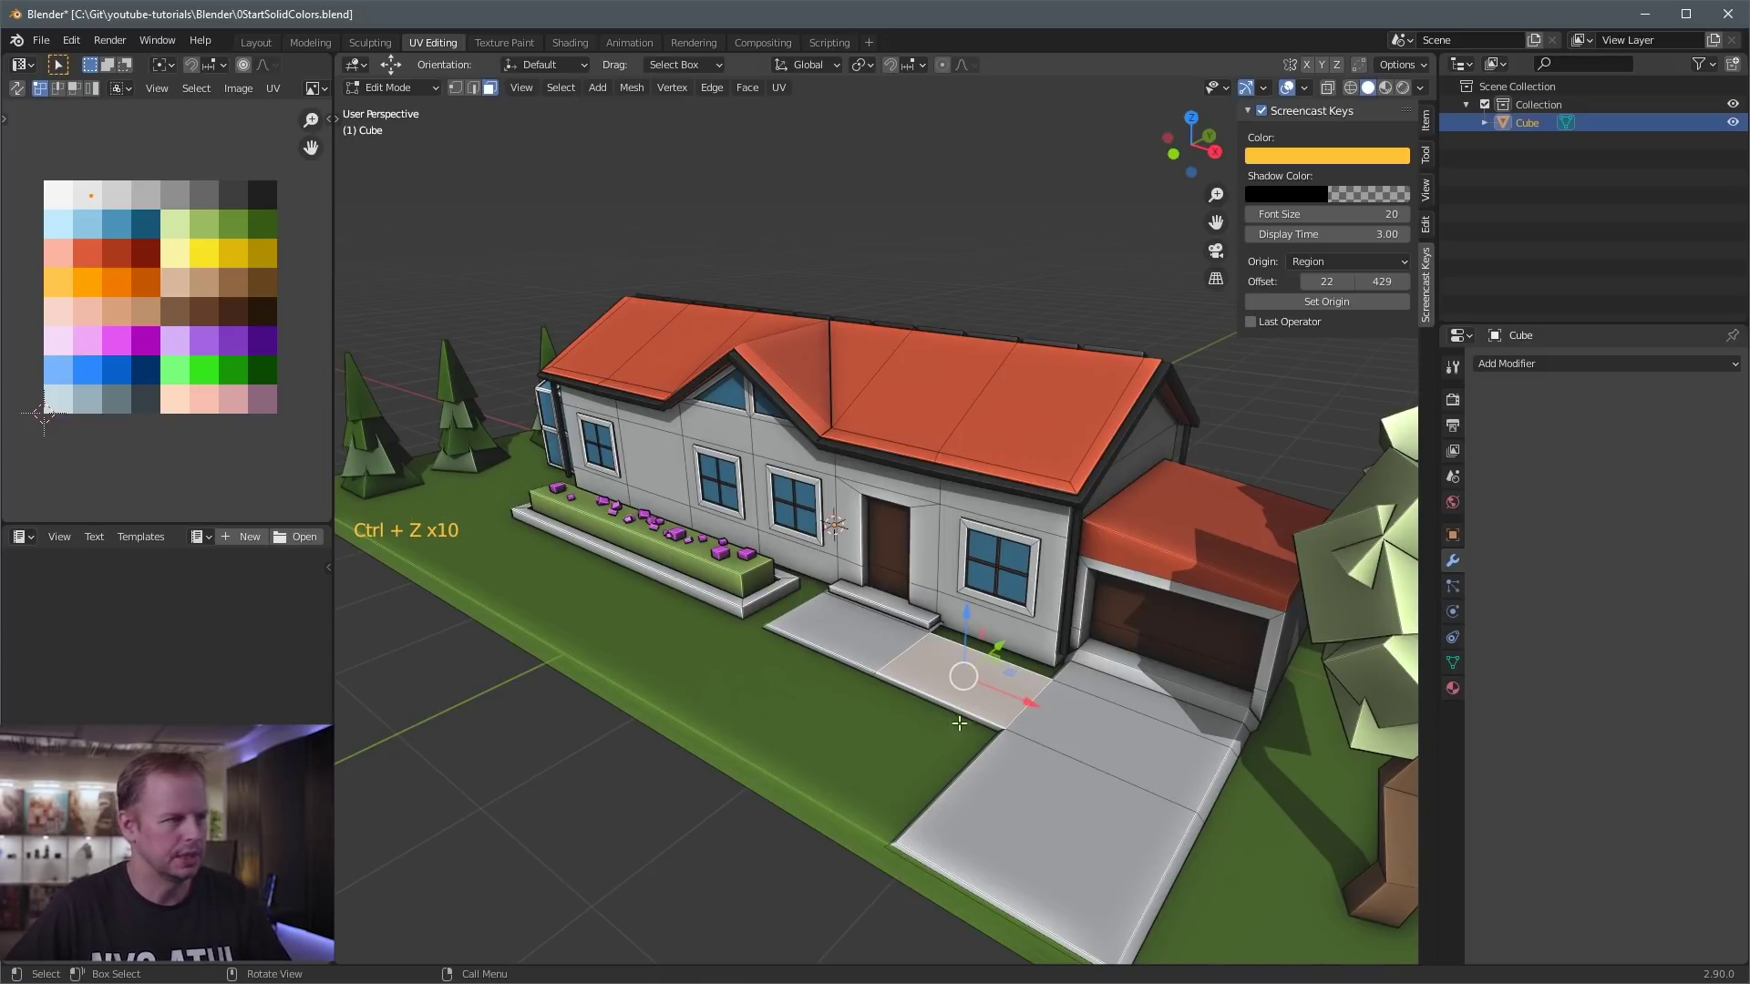
- Lift the duplicated walkway face about 0.17 m along Z and delete it
left_click_drag(966, 628, 971, 592)
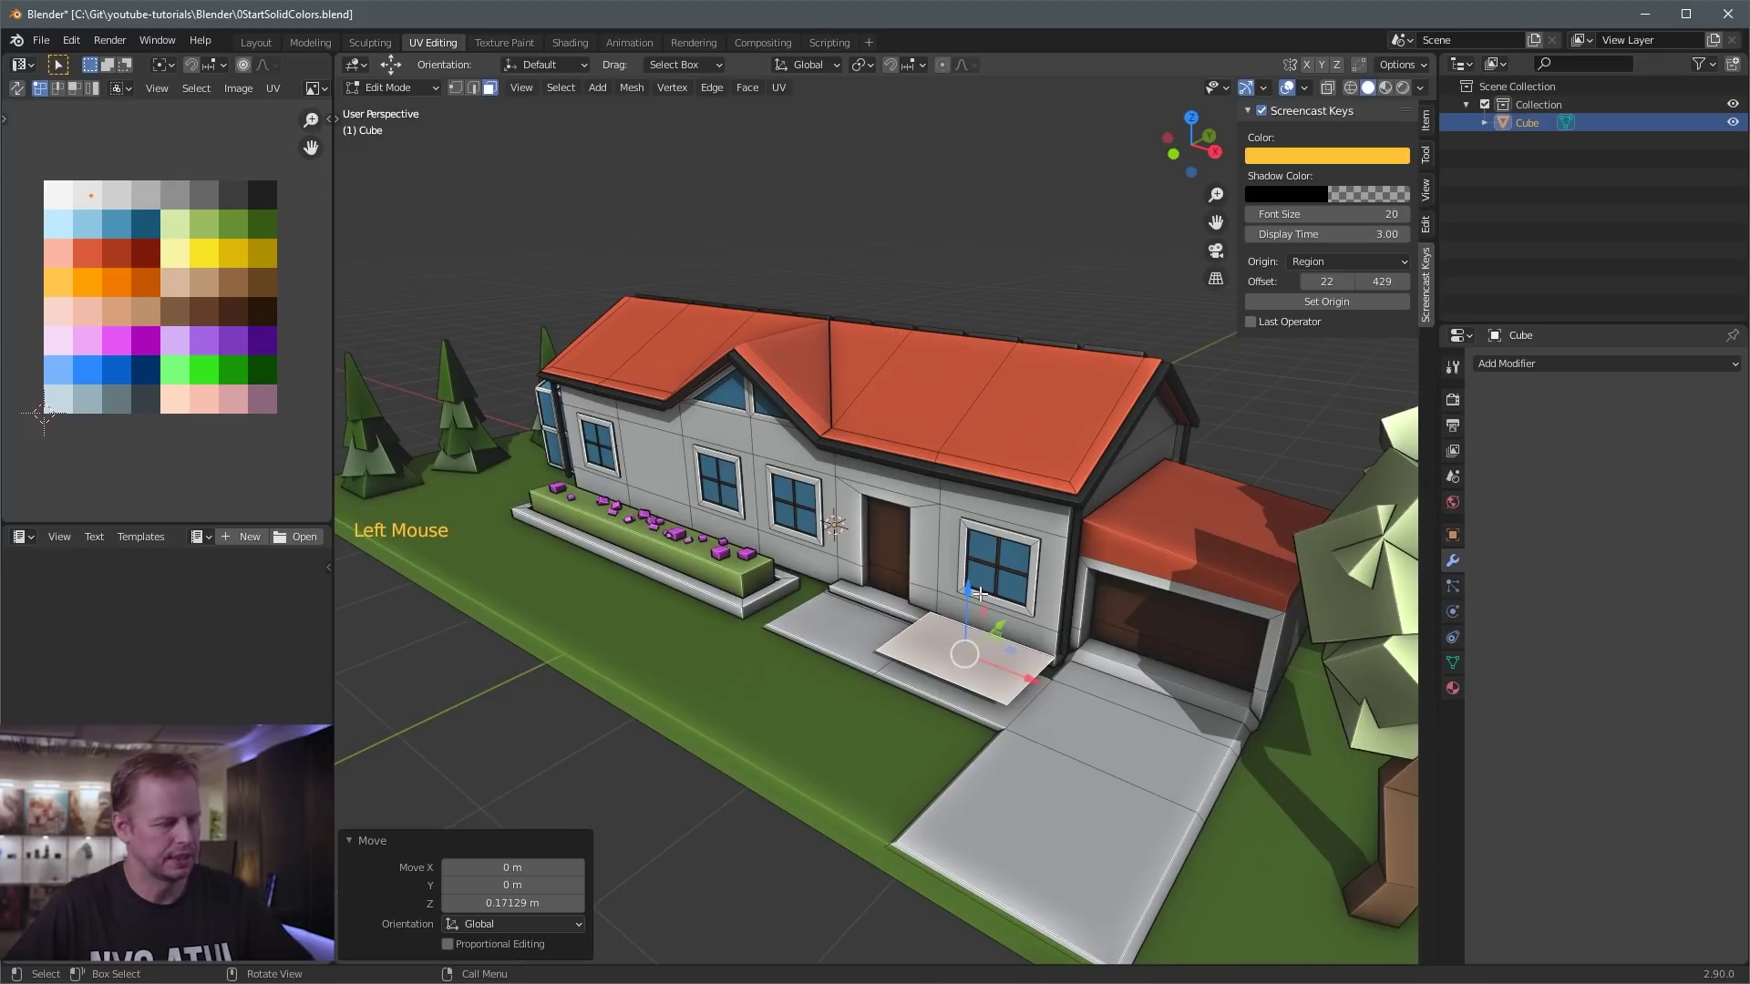
key("Delete")
left_click(981, 594)
- Examine the whole deselected property in Object Mode from the front, the garage side and the conservatory side
scroll(1192, 564, "down", 3)
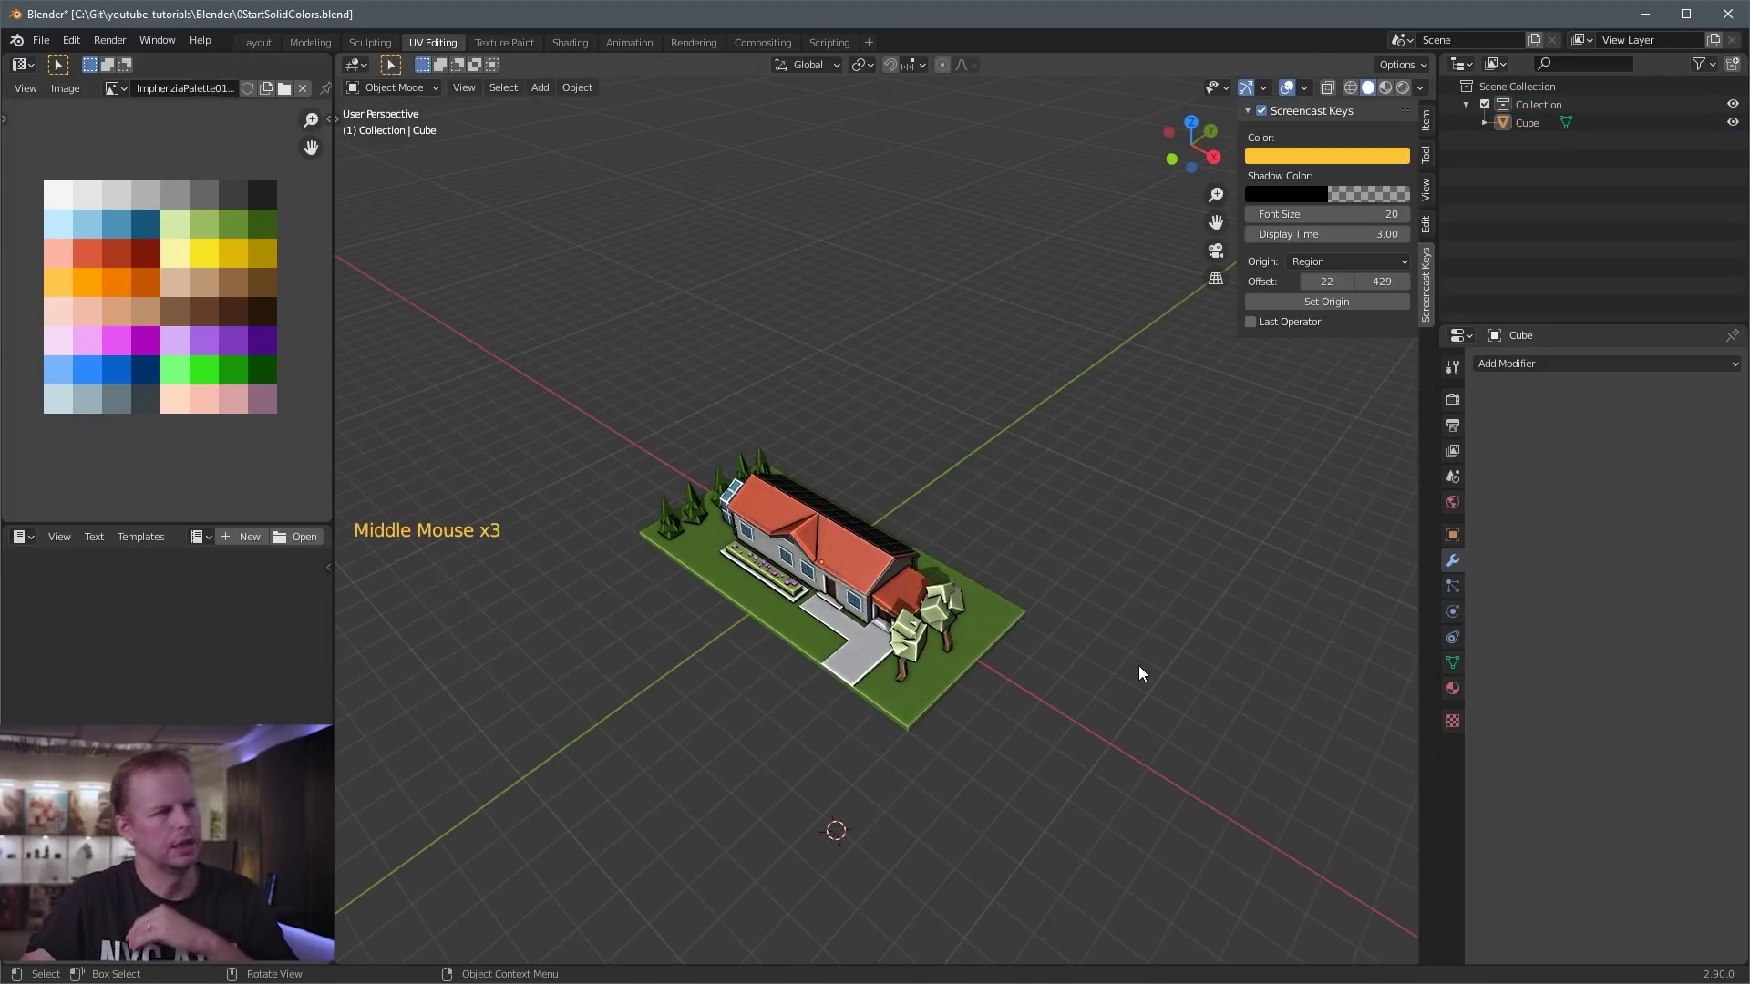
scroll(984, 654, "up", 2)
middle_click_drag(1002, 649, 1039, 643)
scroll(997, 703, "up", 3)
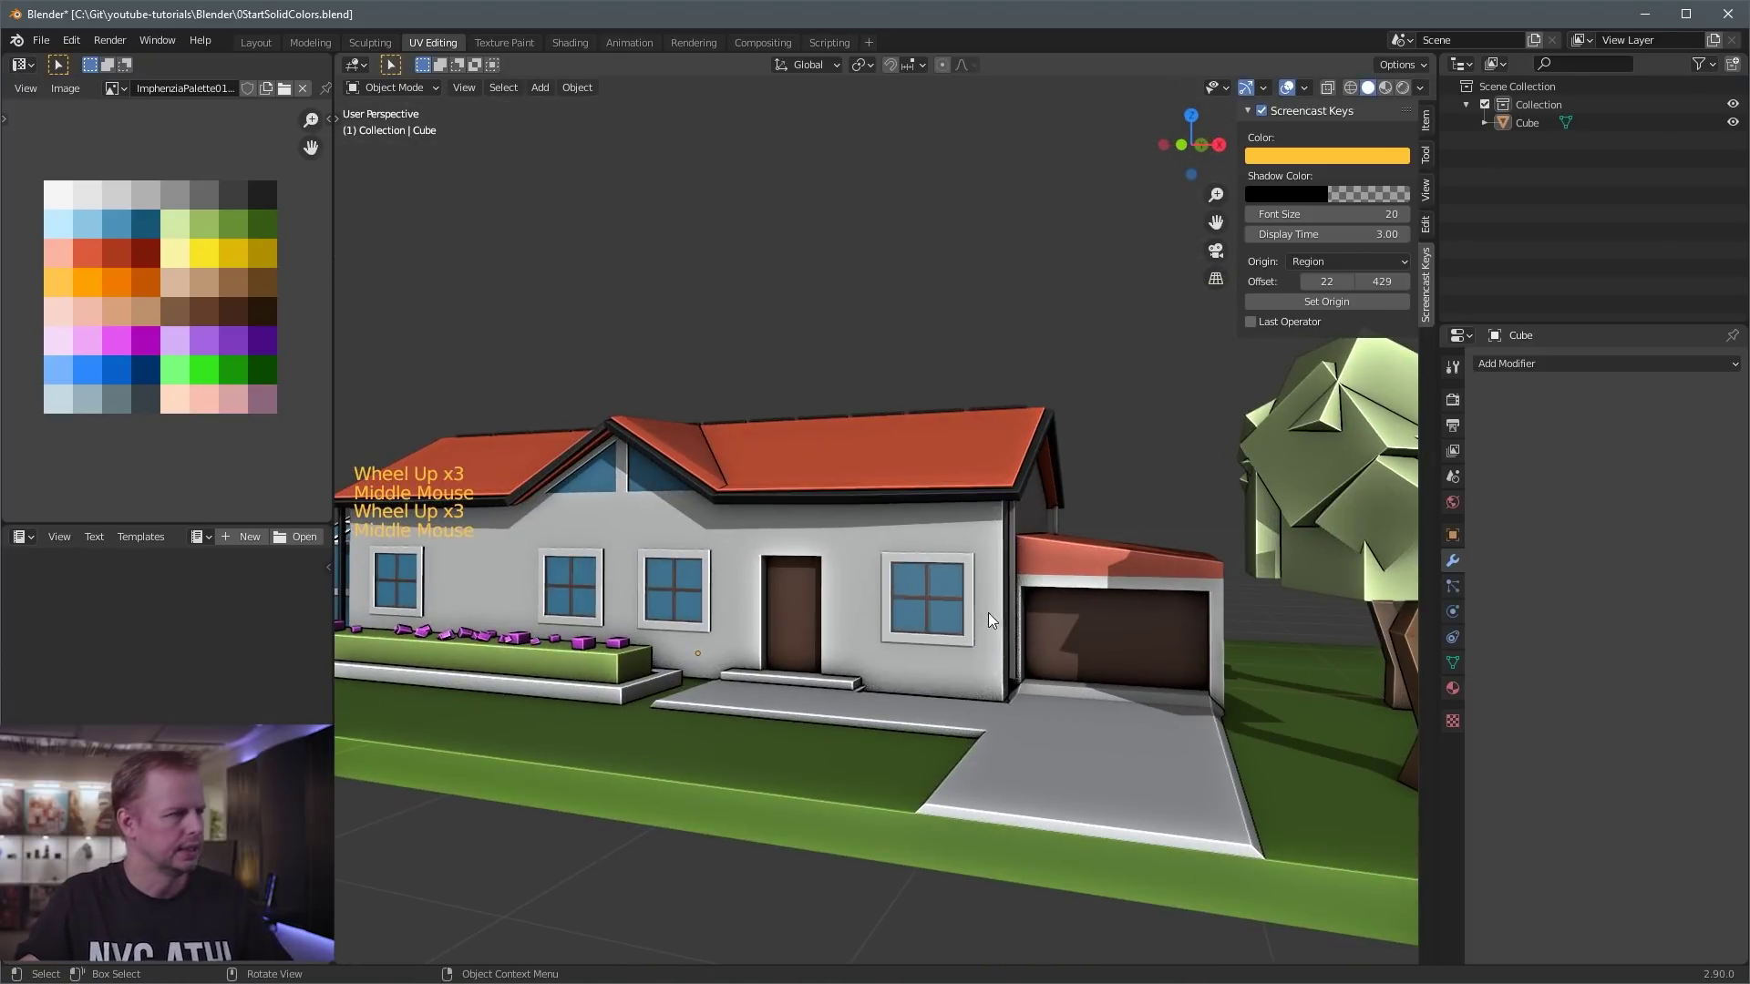
scroll(1012, 584, "down", 10)
middle_click_drag(1023, 559, 886, 603)
scroll(1011, 560, "up", 3)
left_click(1108, 587)
middle_click_drag(1108, 587, 1003, 583)
scroll(1003, 583, "up", 2)
scroll(1002, 584, "down", 3)
- Duplicate the house object and place the copy next to the original along X with the Move tool
key("Tab")
key("Tab")
left_click(972, 572)
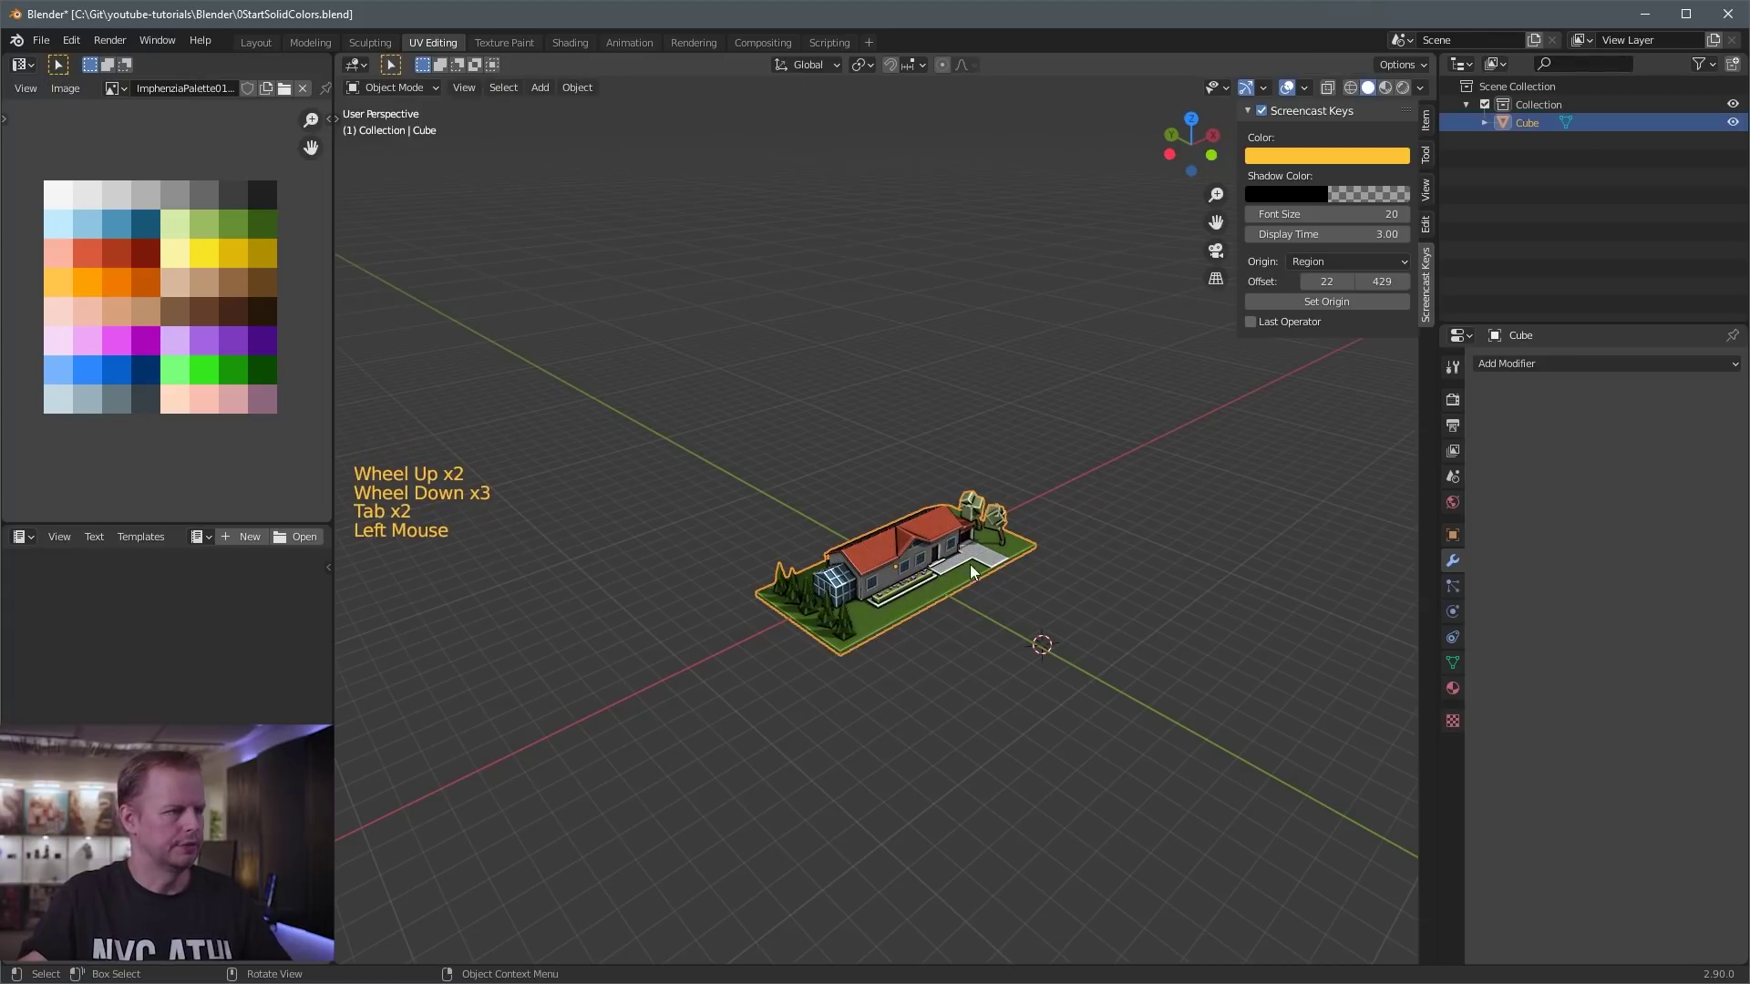
key("shift+d")
right_click(939, 602)
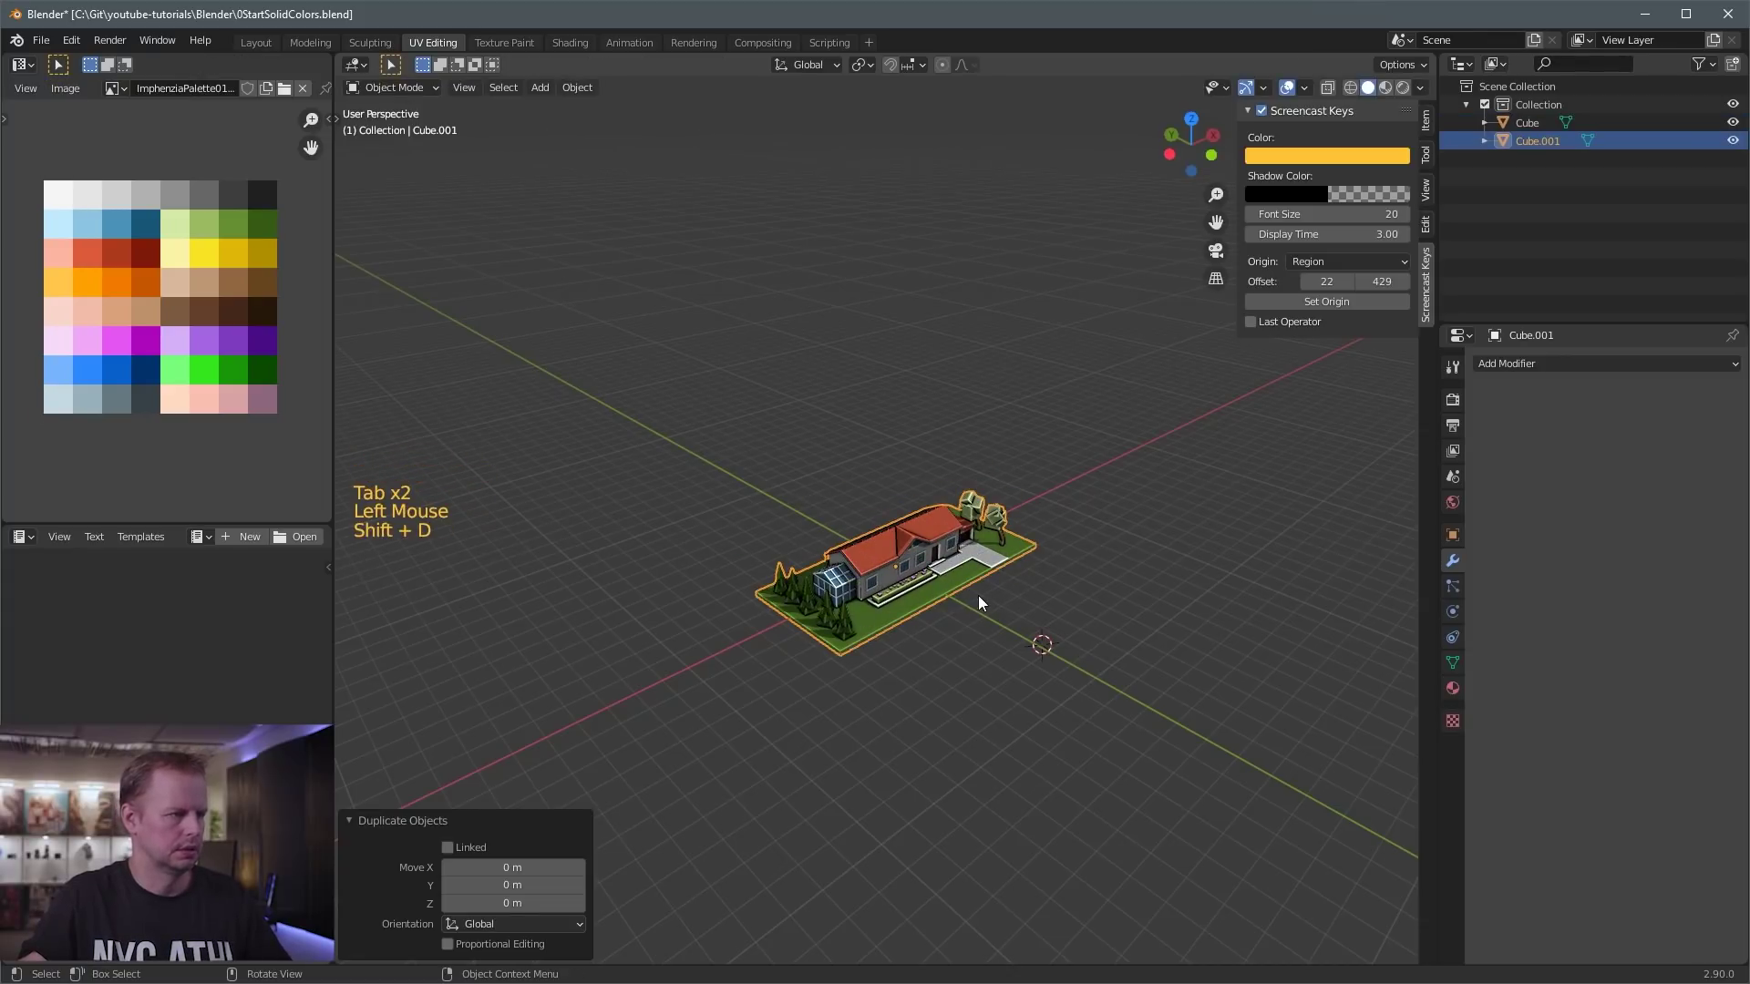
key("shift+space")
left_click(981, 599)
left_click_drag(857, 549, 1130, 483)
key("ctrl+z")
- Duplicate the copied house and move the new one about -24.07 m along X, past the original
left_click(974, 558)
left_click_drag(998, 476, 688, 689)
key("shift+d")
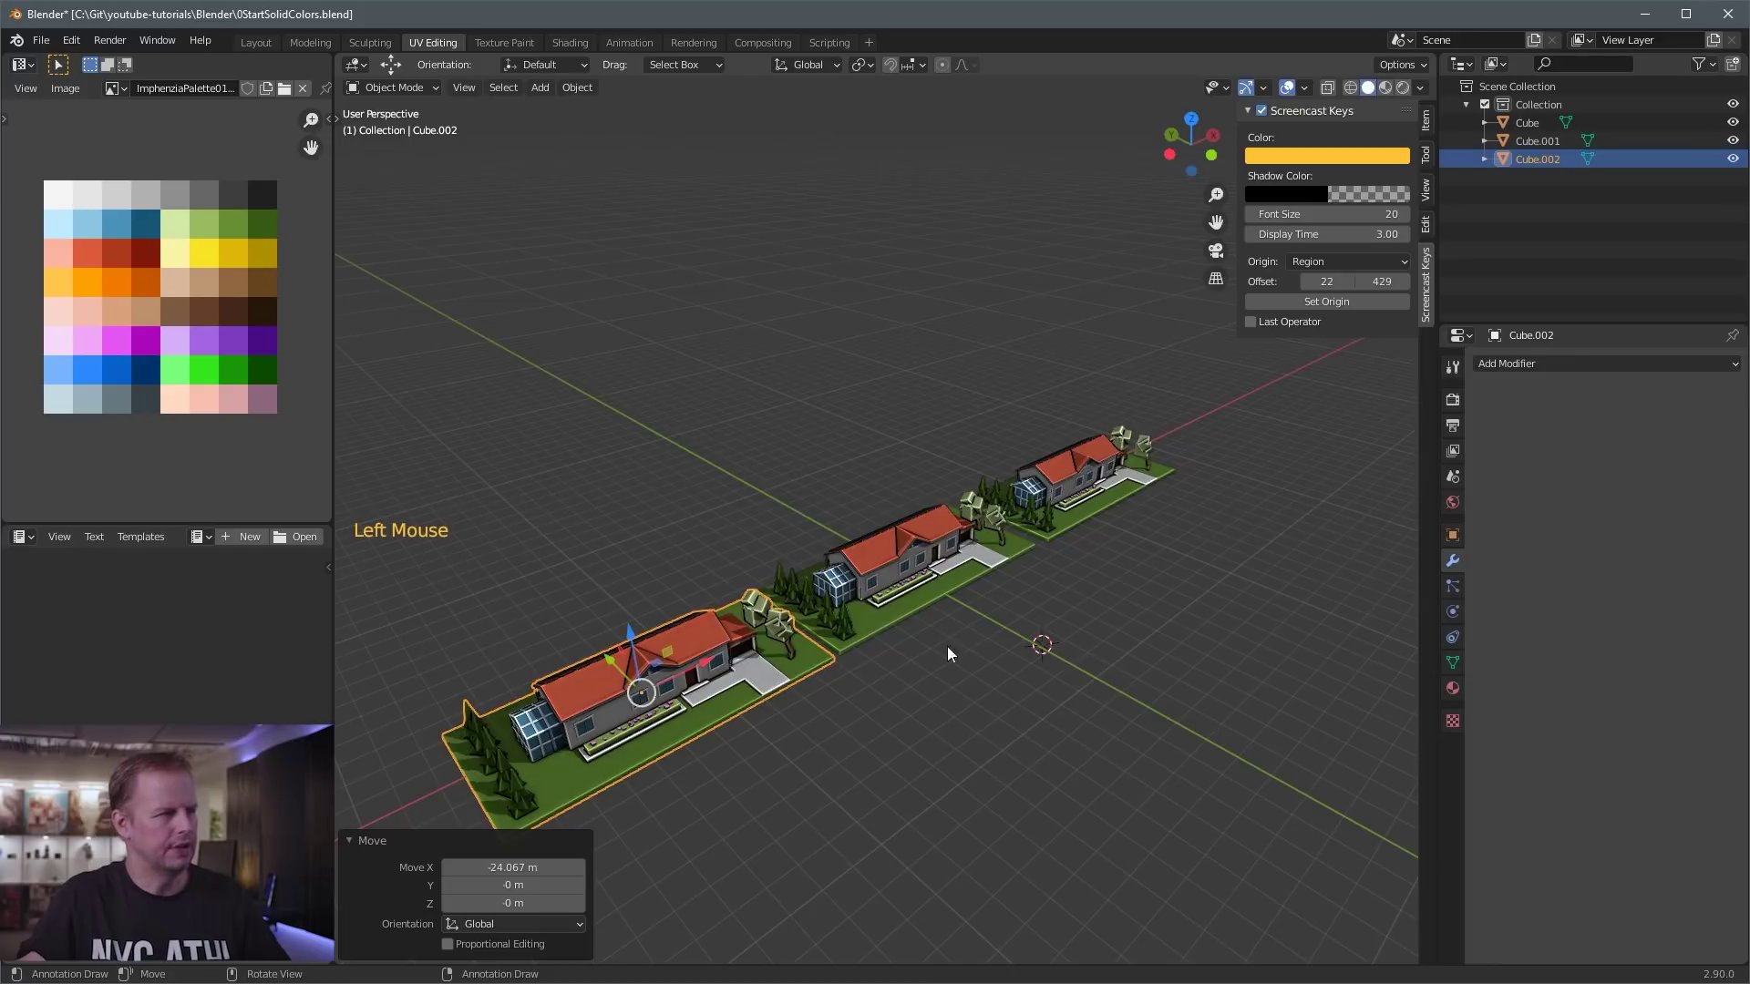
- Duplicate the newest house once more and move it along X to the far end of the row
scroll(945, 647, "down", 1)
middle_click(940, 647)
scroll(943, 647, "up", 2)
key("shift+d")
scroll(769, 643, "down", 2)
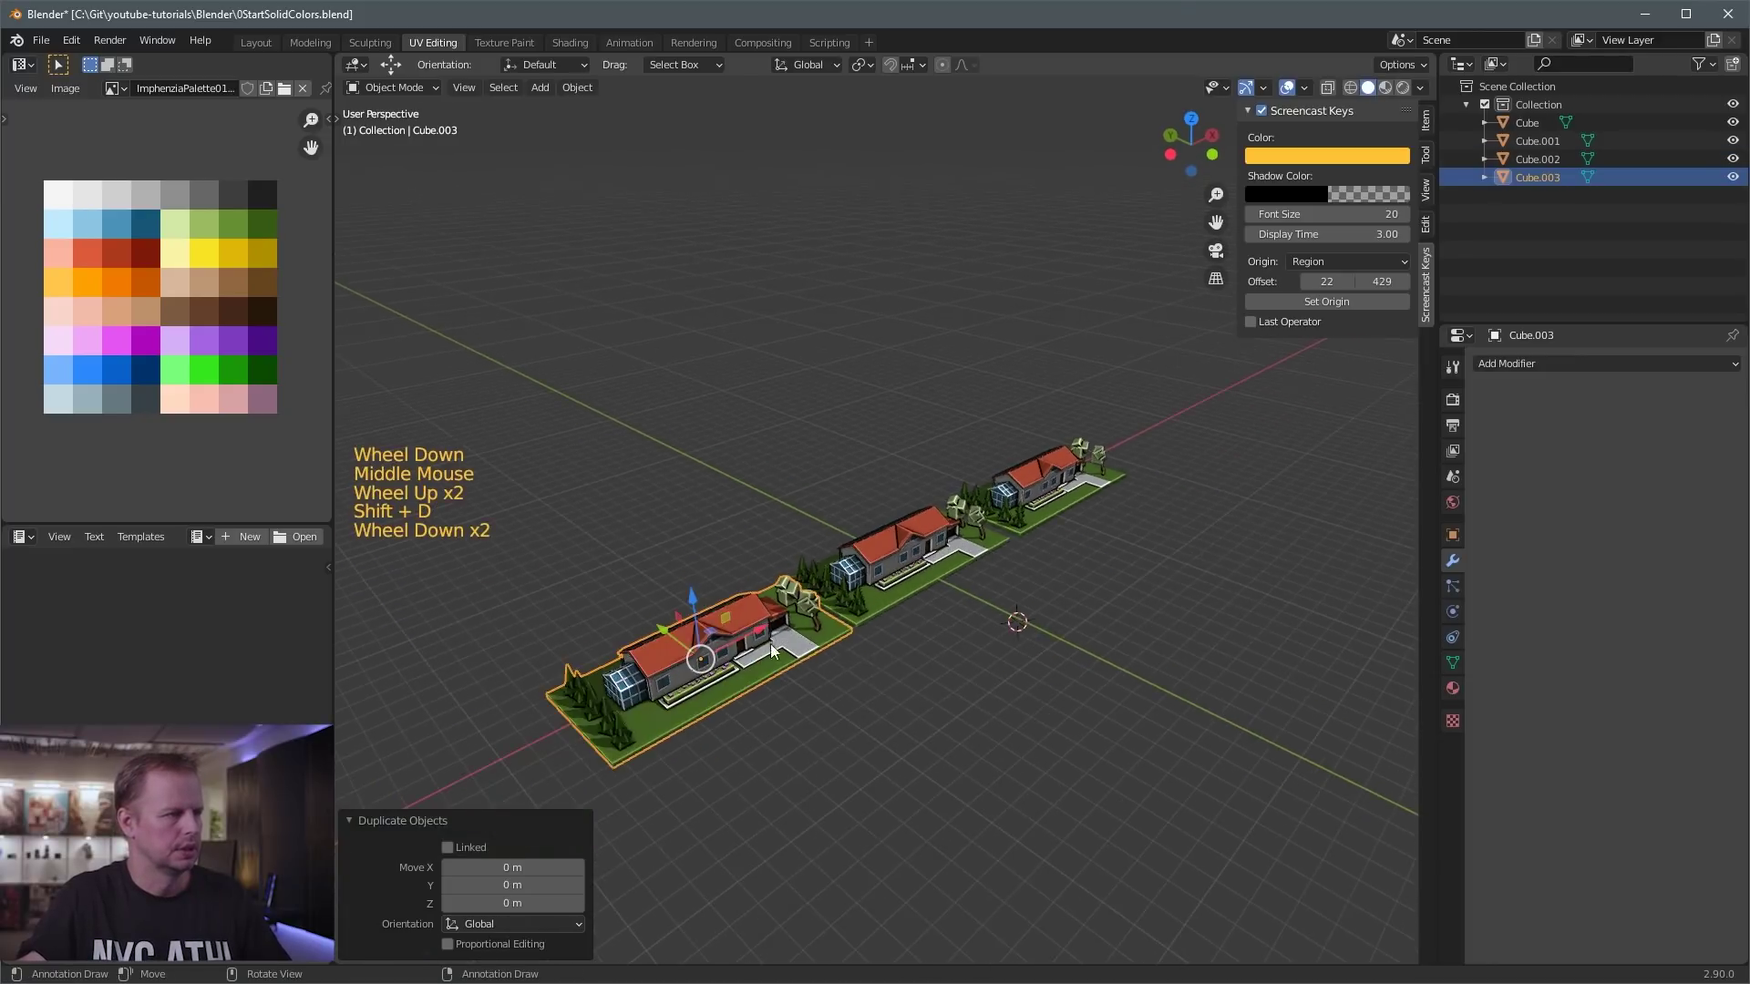
scroll(764, 640, "up", 1)
left_click_drag(733, 654, 1166, 444)
- Deselect the houses and examine the row of four properties from several angles and distances
left_click(974, 550)
middle_click(973, 550)
scroll(973, 551, "down", 4)
scroll(974, 550, "up", 3)
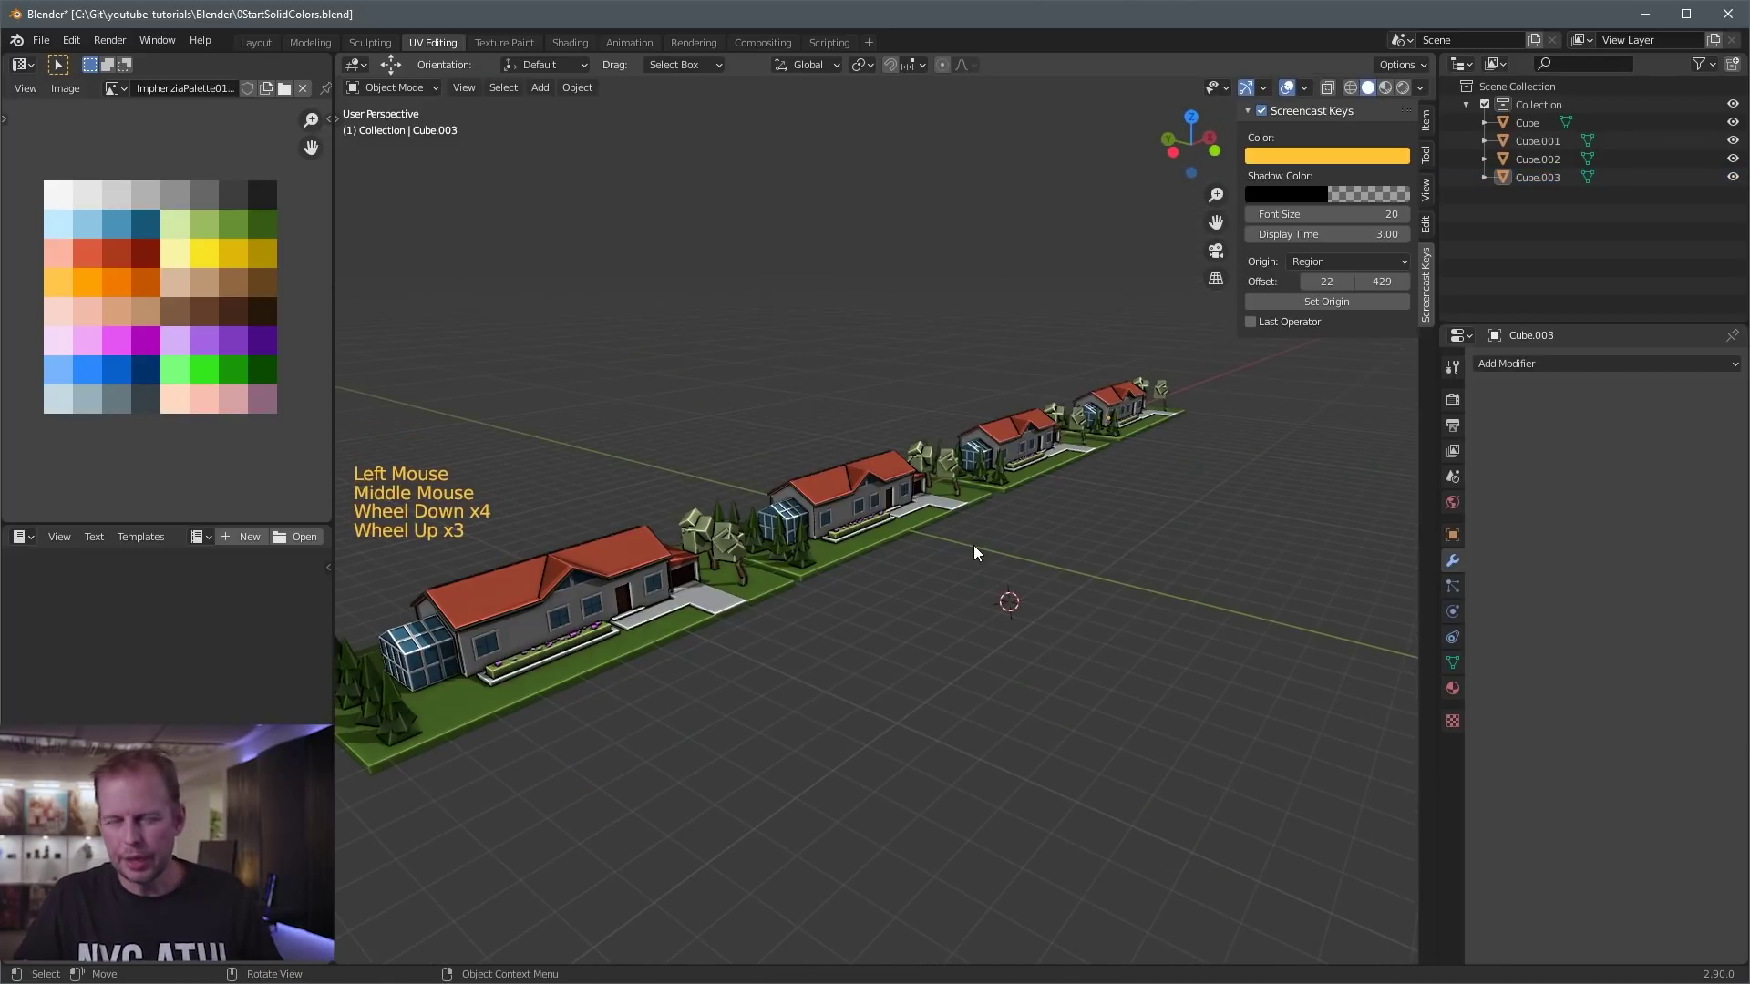
scroll(720, 529, "up", 4)
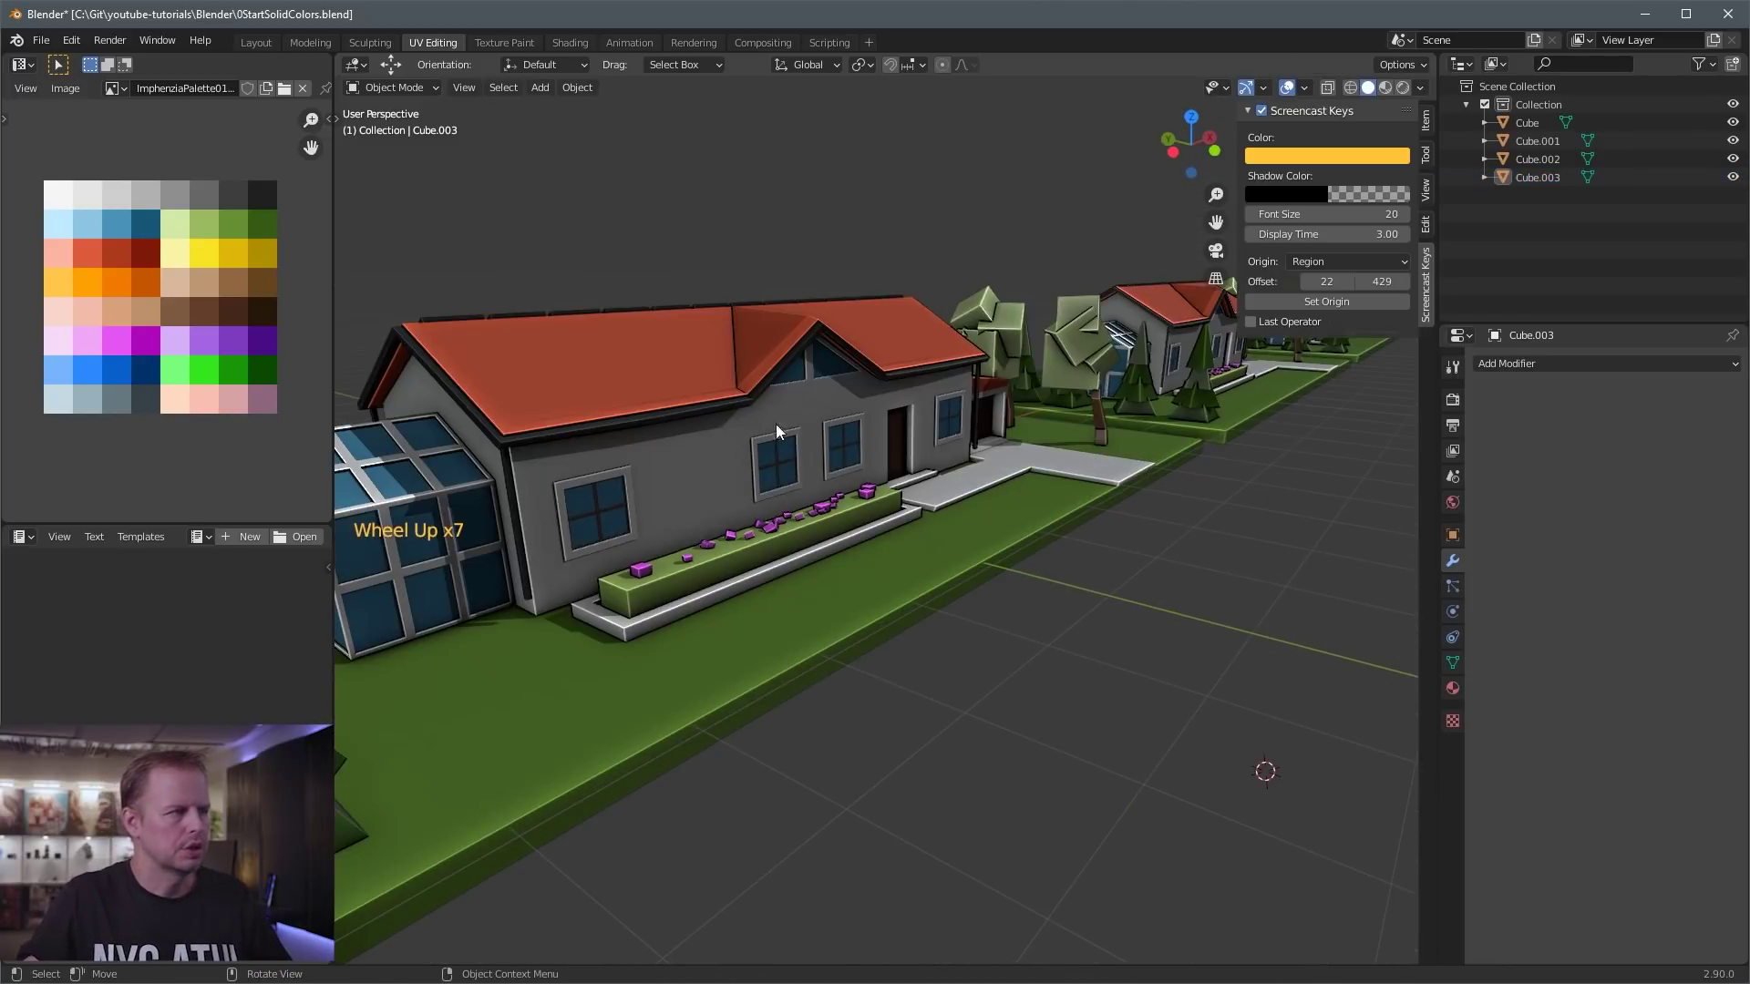
middle_click_drag(775, 424, 871, 386, "shift")
scroll(875, 428, "down", 4)
middle_click_drag(878, 472, 909, 473)
scroll(909, 473, "up", 3)
scroll(910, 473, "down", 2)
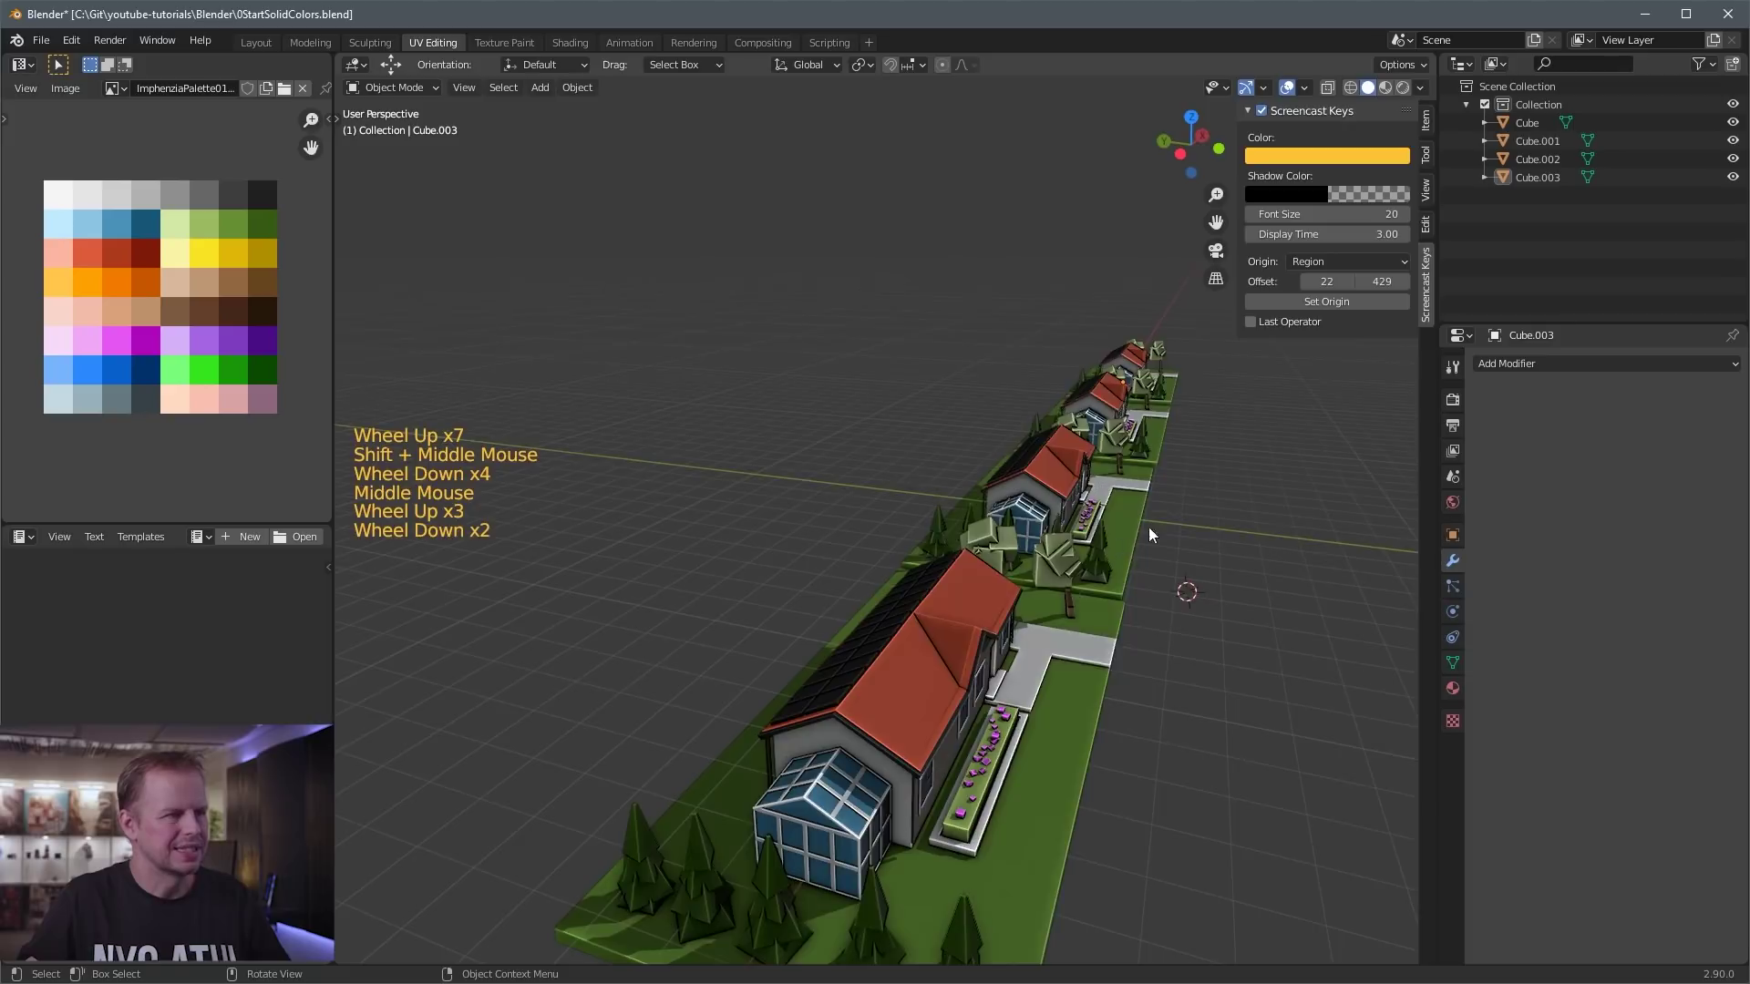
middle_click_drag(1148, 527, 1096, 496)
middle_click_drag(1157, 439, 1048, 638)
scroll(1150, 528, "up", 3)
- Leave Edit Mode on the last copy, select the original house and enter Edit Mode on it
key("Tab")
left_click(1005, 712)
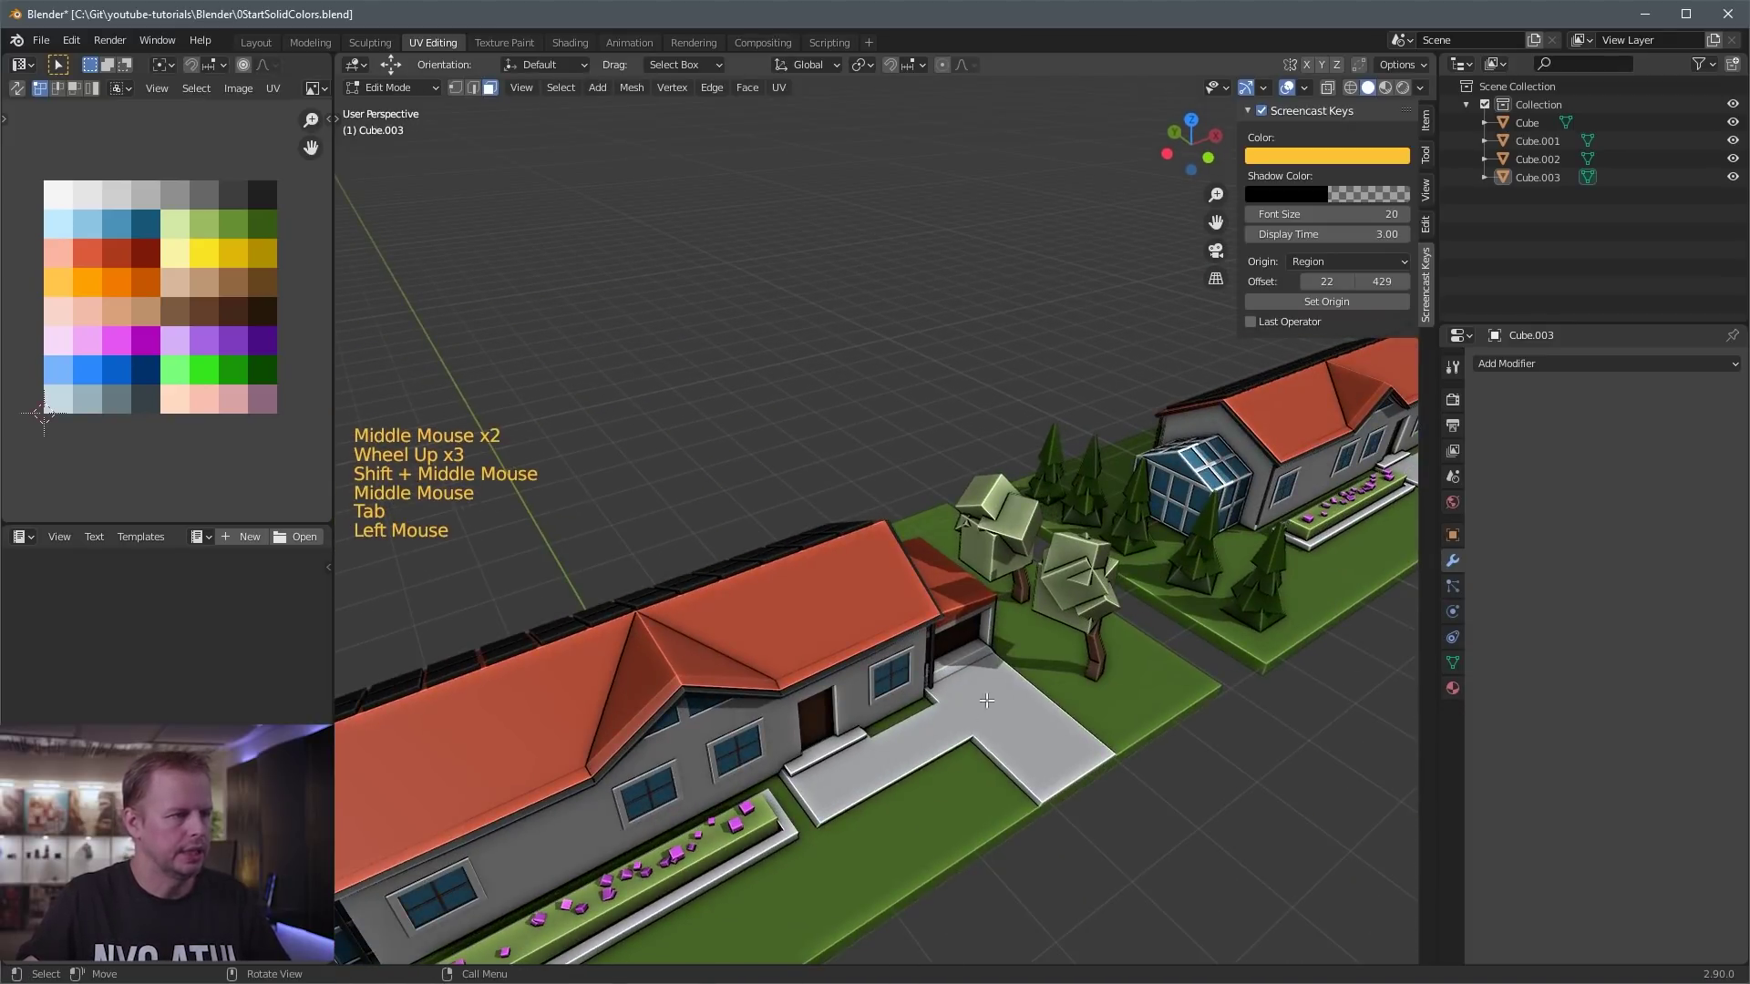
left_click(1004, 712)
key("Tab")
key("Tab")
left_click(1009, 708)
key("Tab")
left_click(1009, 707)
key("Tab")
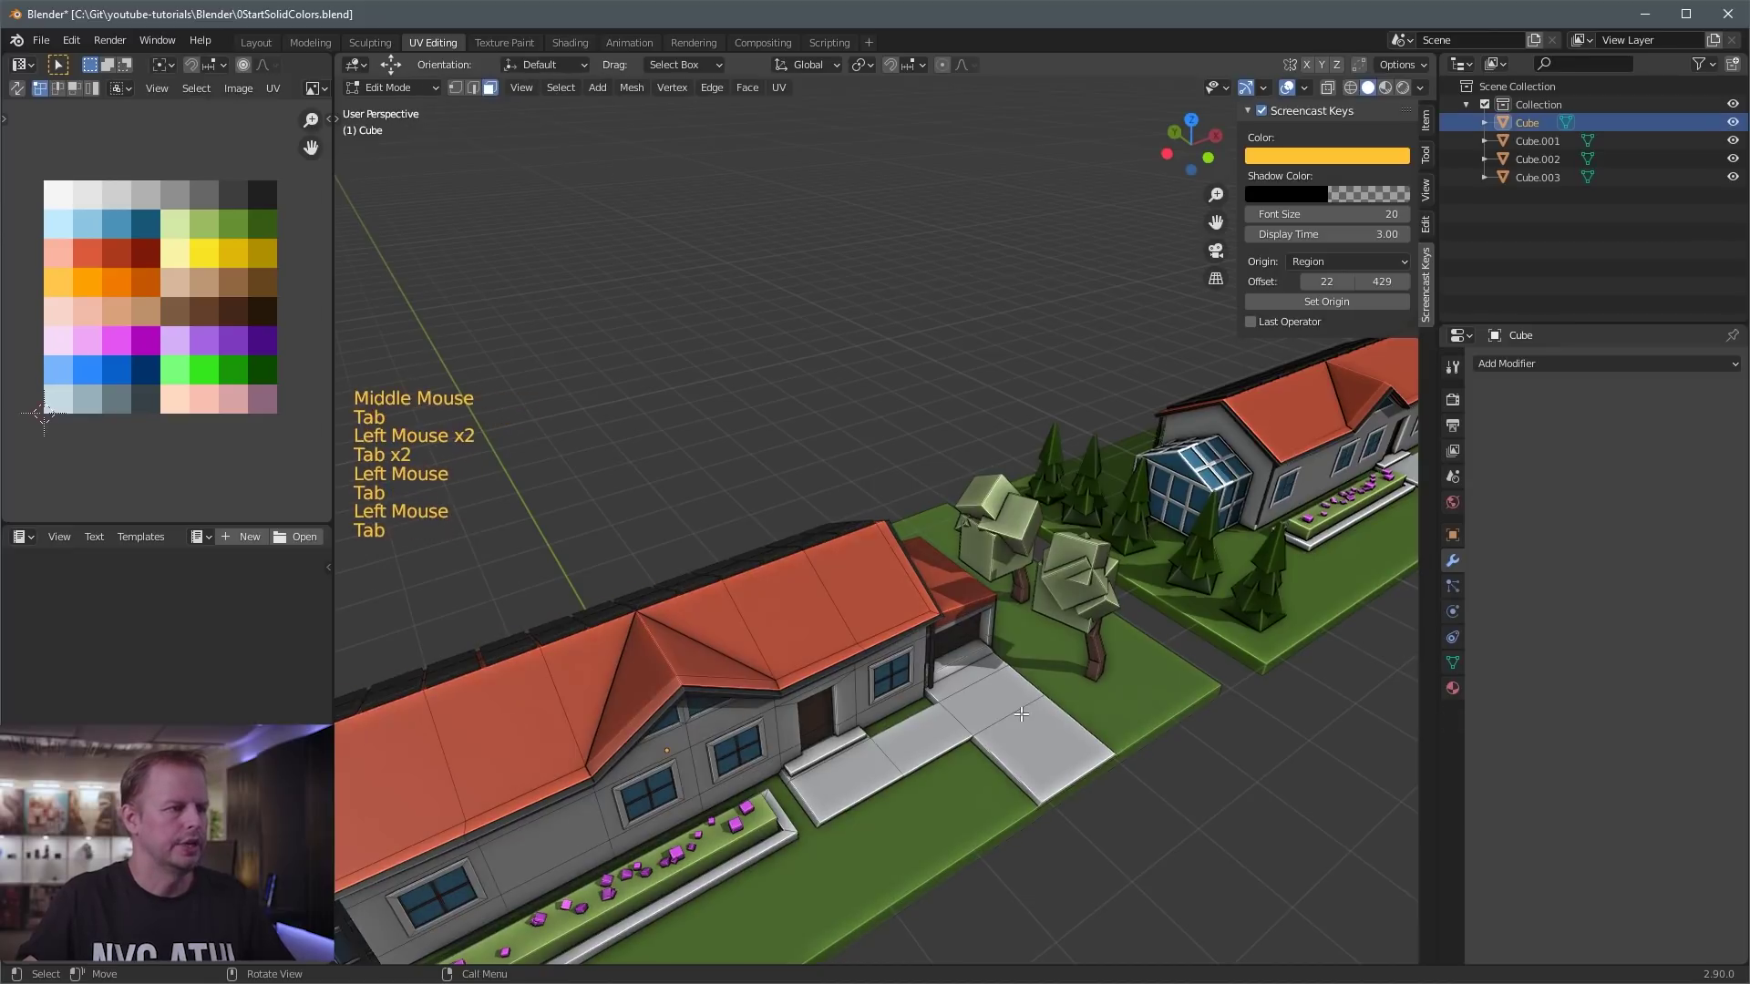
- Duplicate the driveway face before the garage, raise it about 0.84 m along Z and extrude it upward into a block
key("3")
left_click(1009, 698)
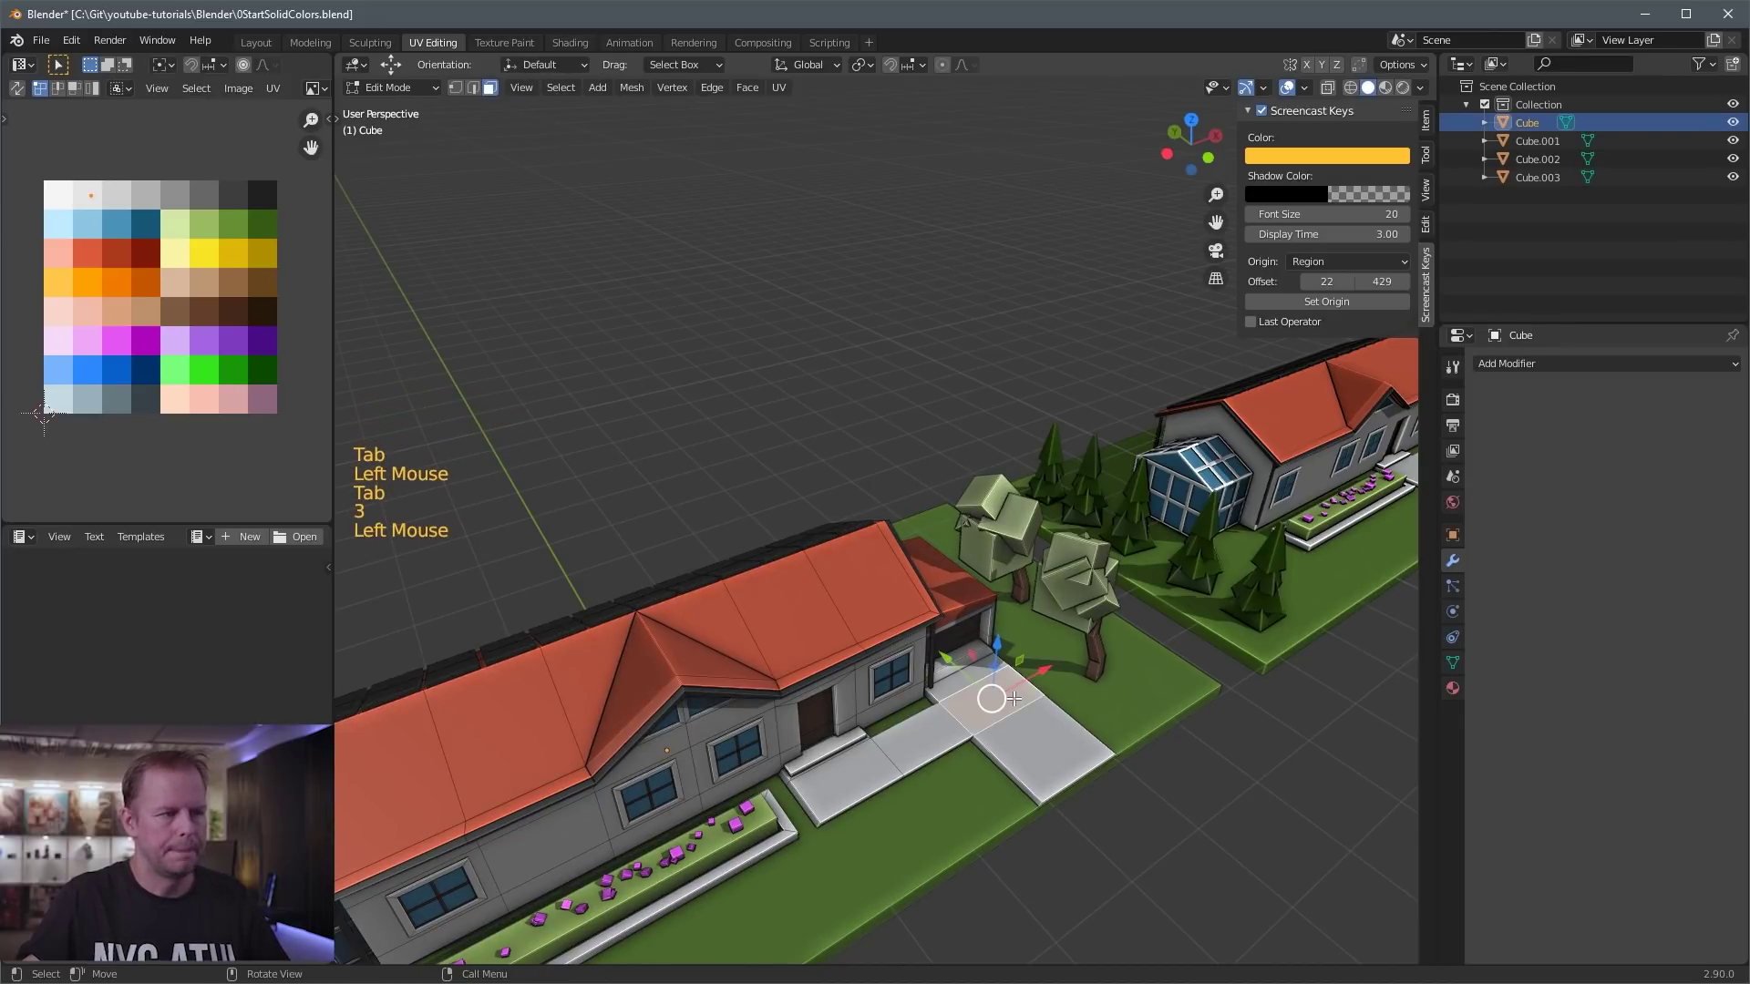
key("shift+d")
right_click(1124, 641)
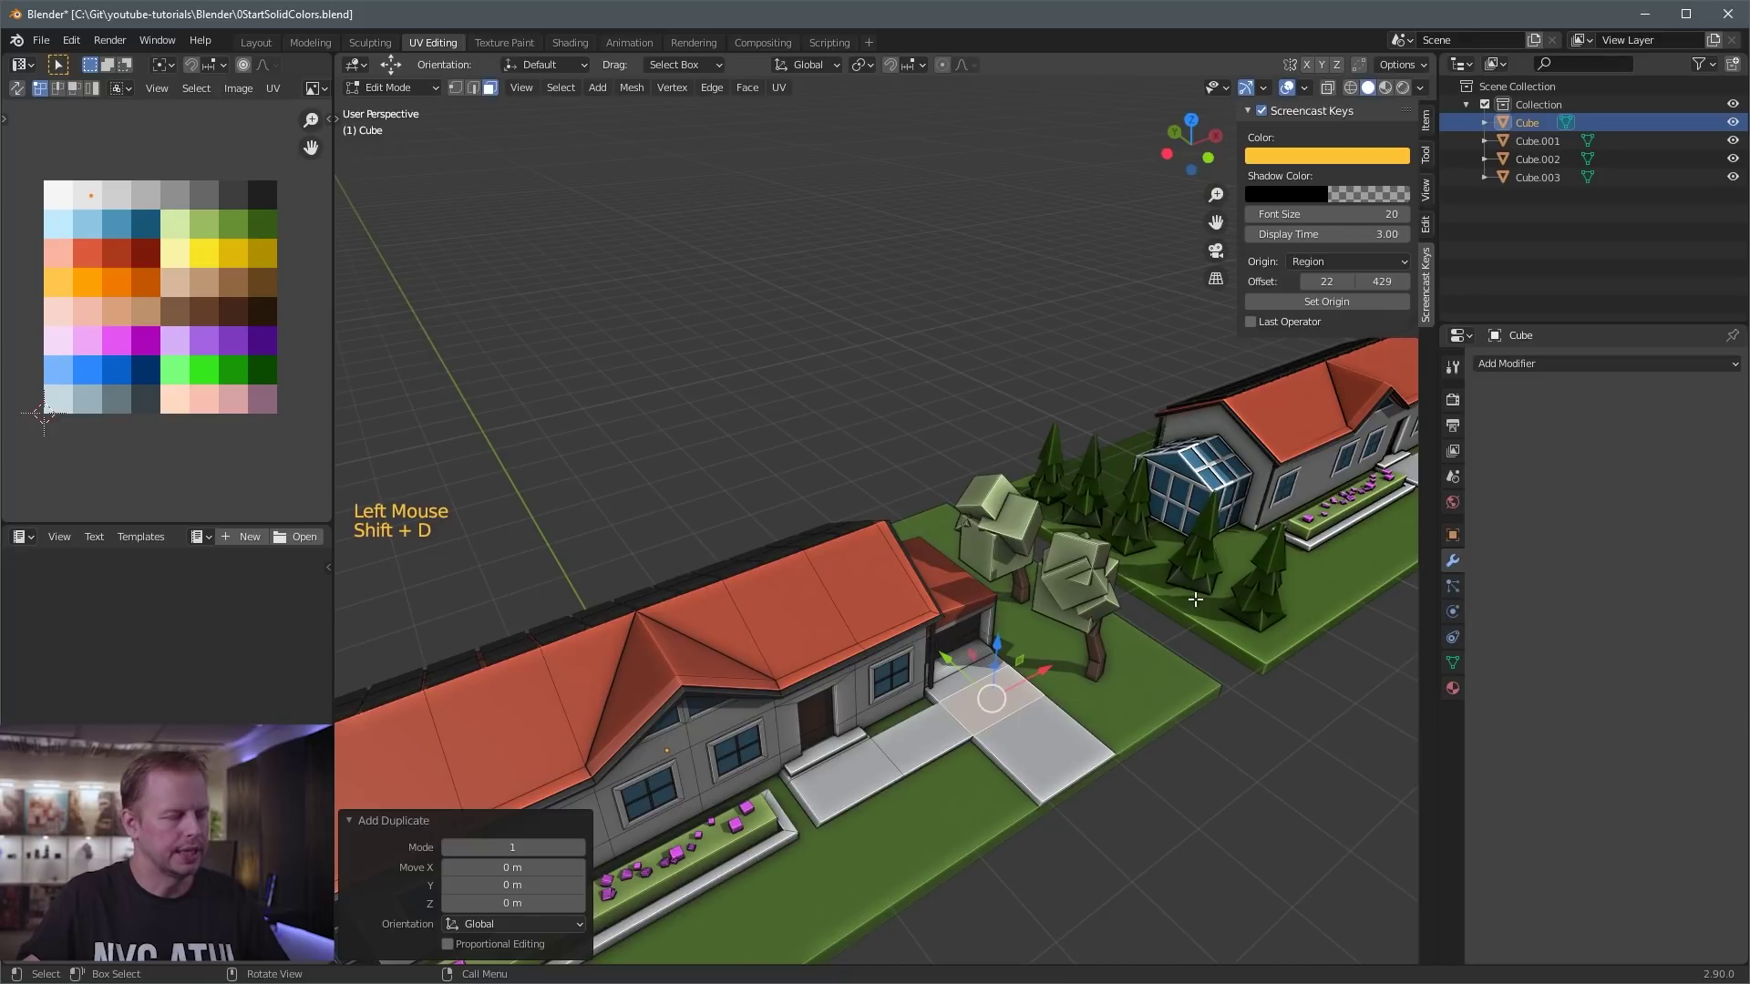
left_click_drag(997, 644, 1128, 559)
key("e")
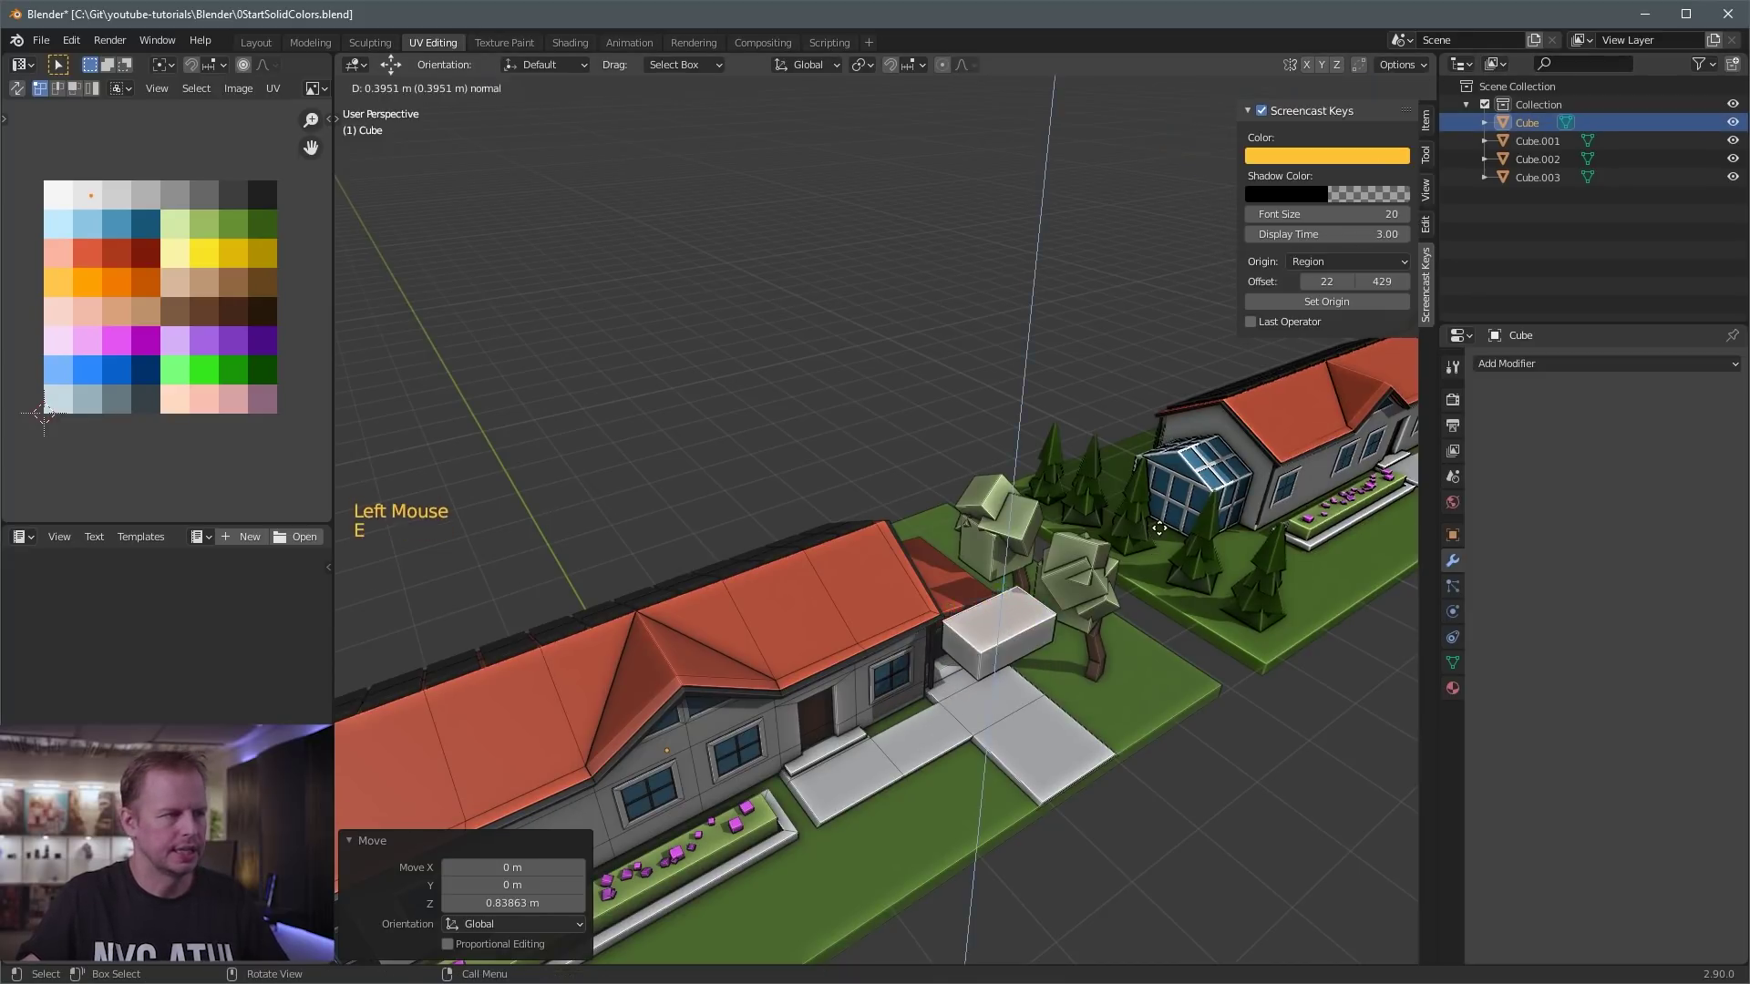
left_click(1140, 552)
- Select the new block's top face and subdivide it with one cut
left_click(1030, 634)
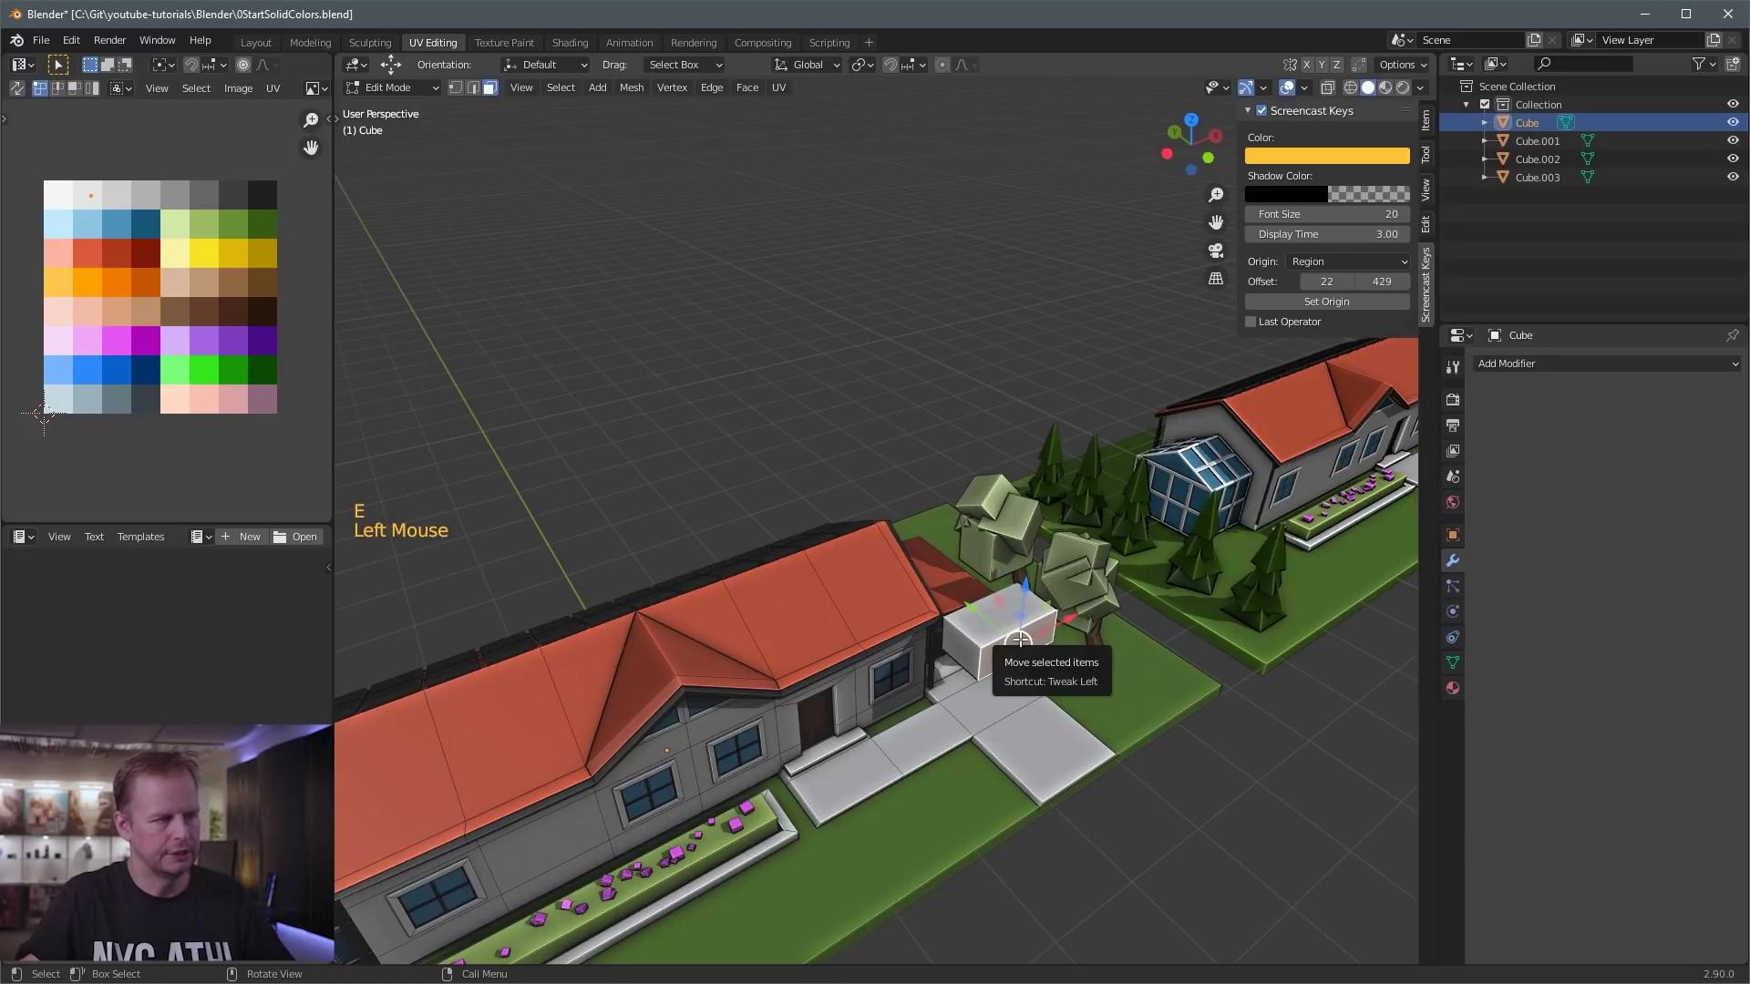
key("l")
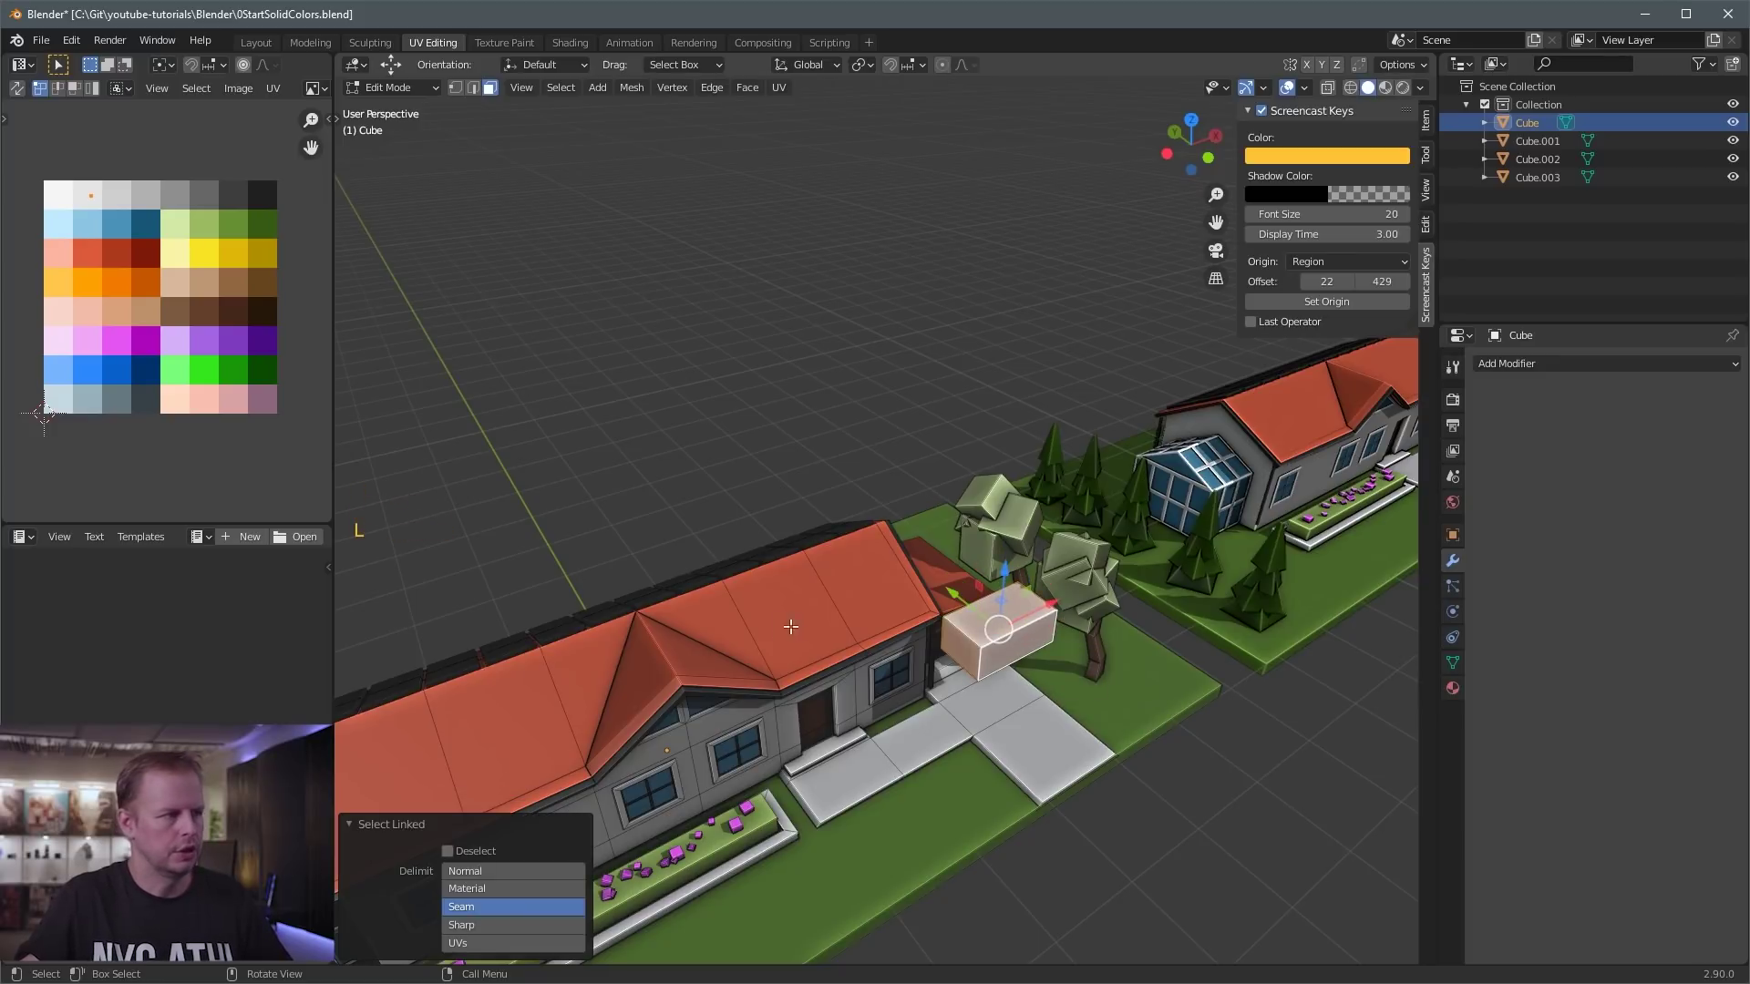
middle_click_drag(1018, 640, 1131, 618, "shift")
scroll(1131, 618, "up", 2)
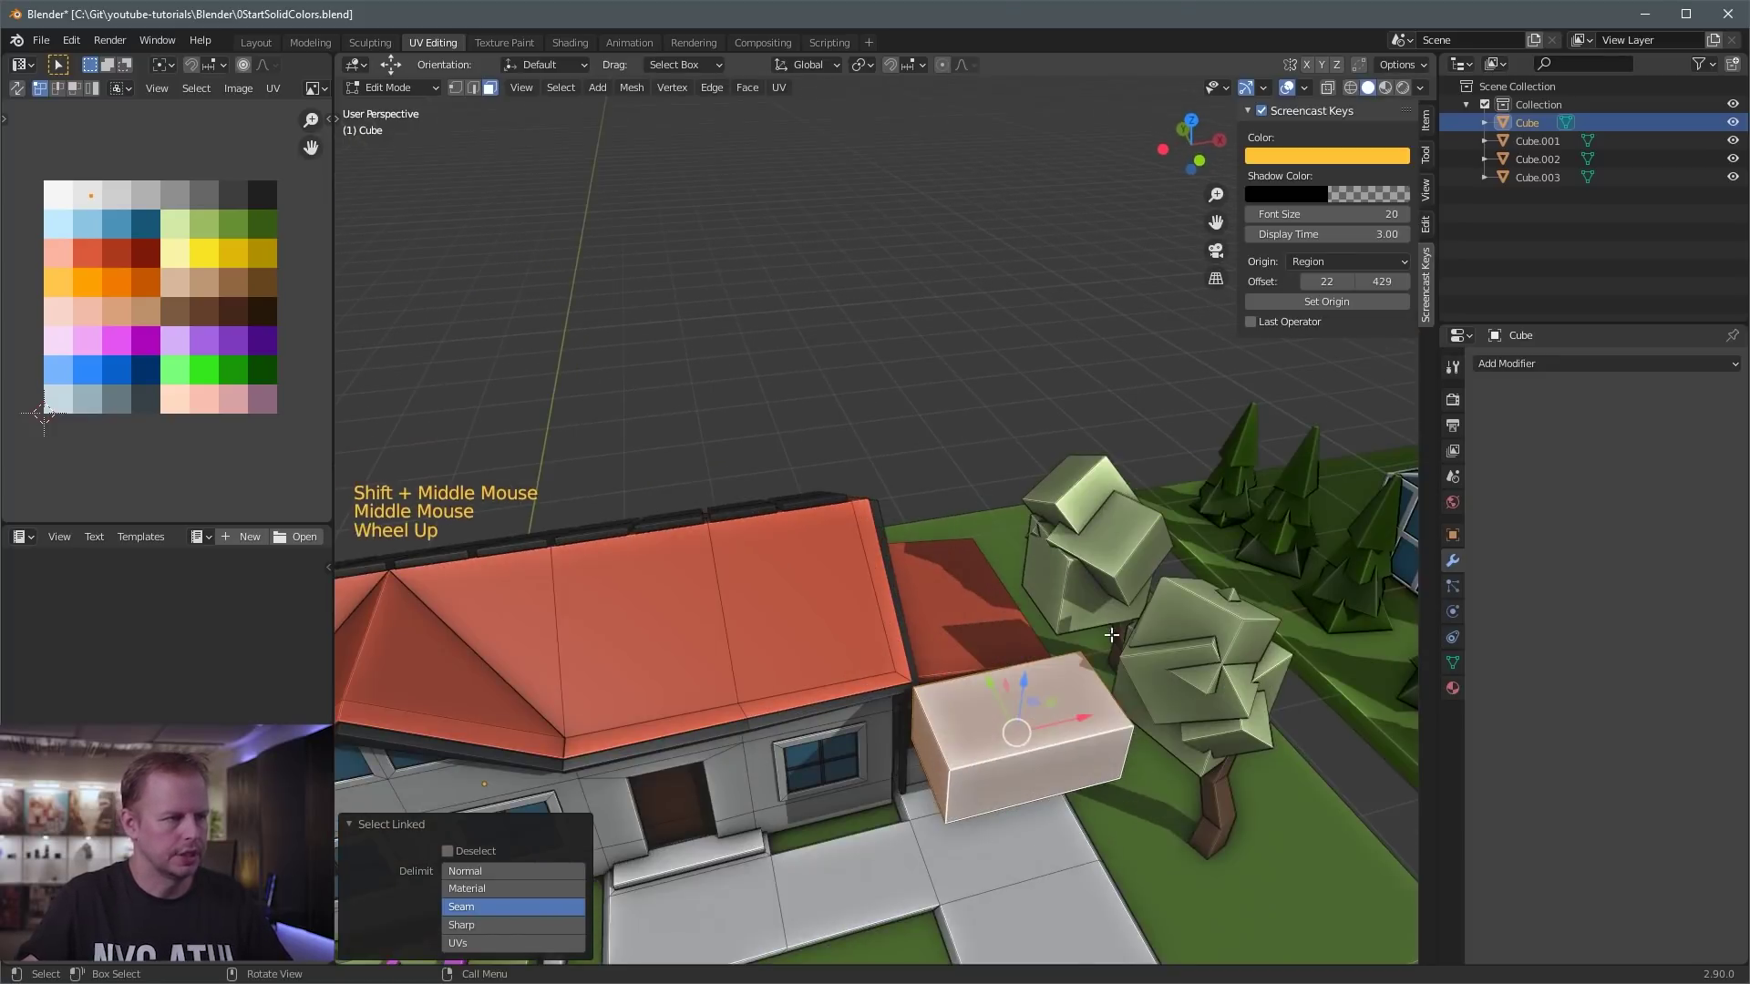
left_click(1018, 692)
right_click(1026, 687)
left_click(987, 609)
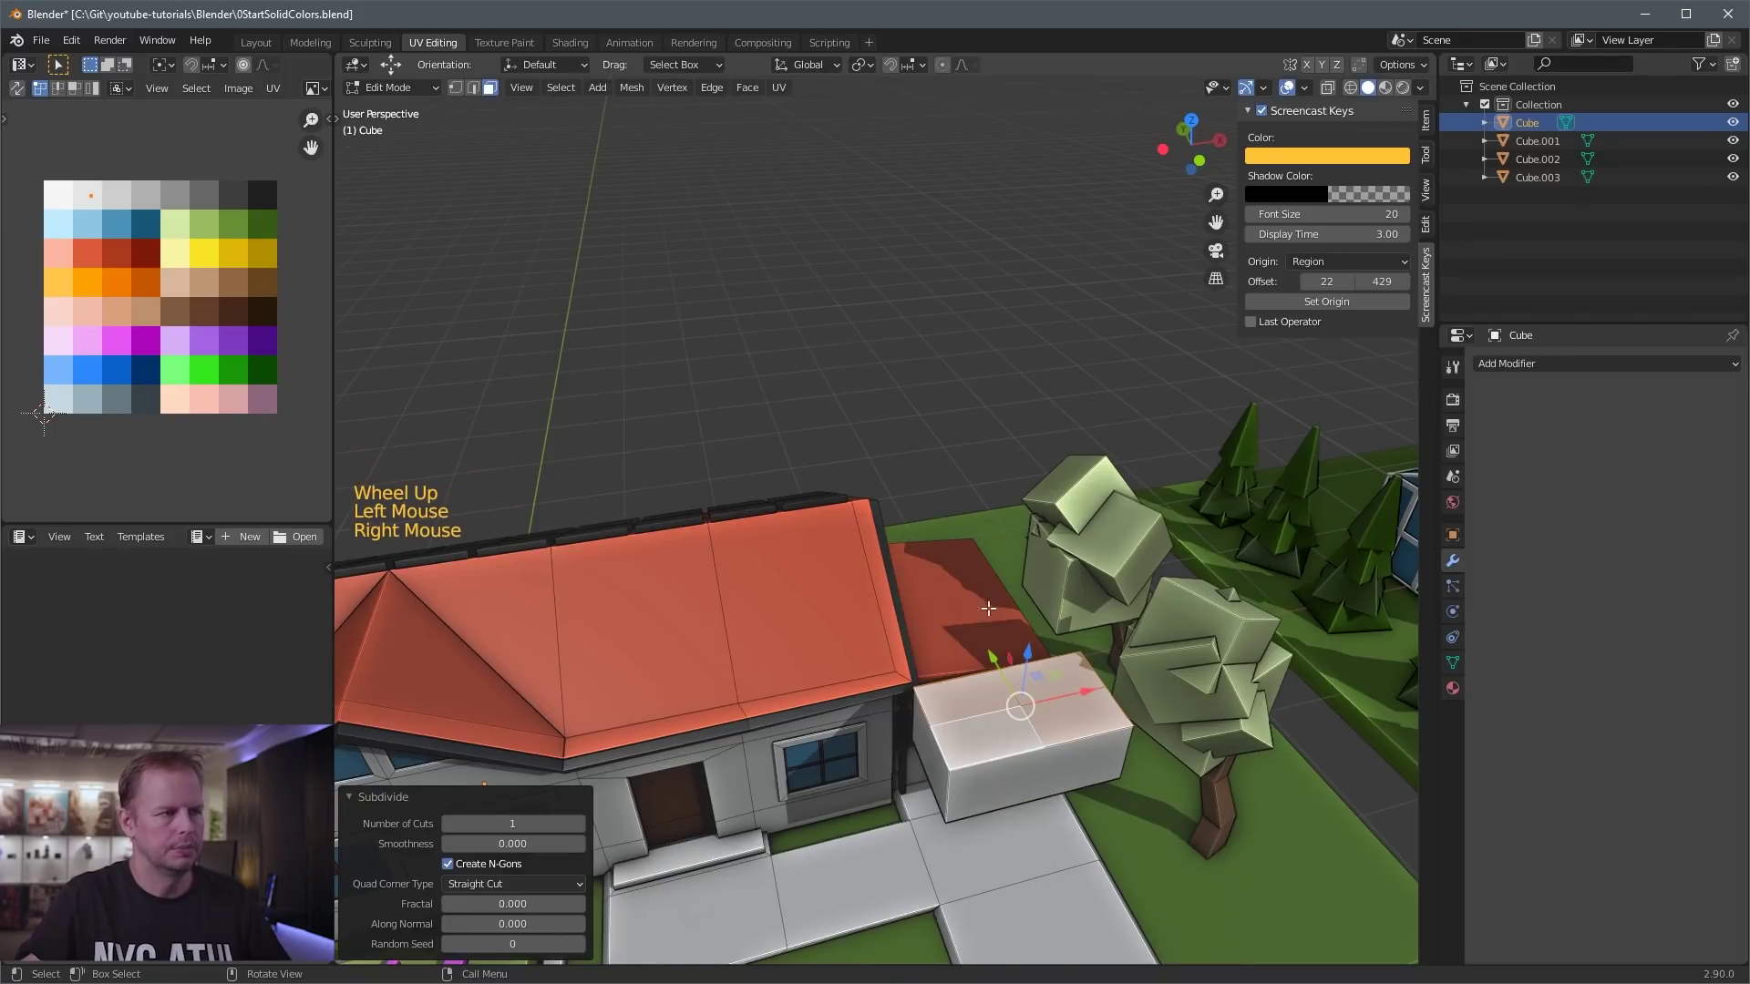
- Inset the block's four top faces individually by 0.042 m and extrude them slightly inward
middle_click_drag(1061, 711, 1037, 685)
left_click(1038, 685)
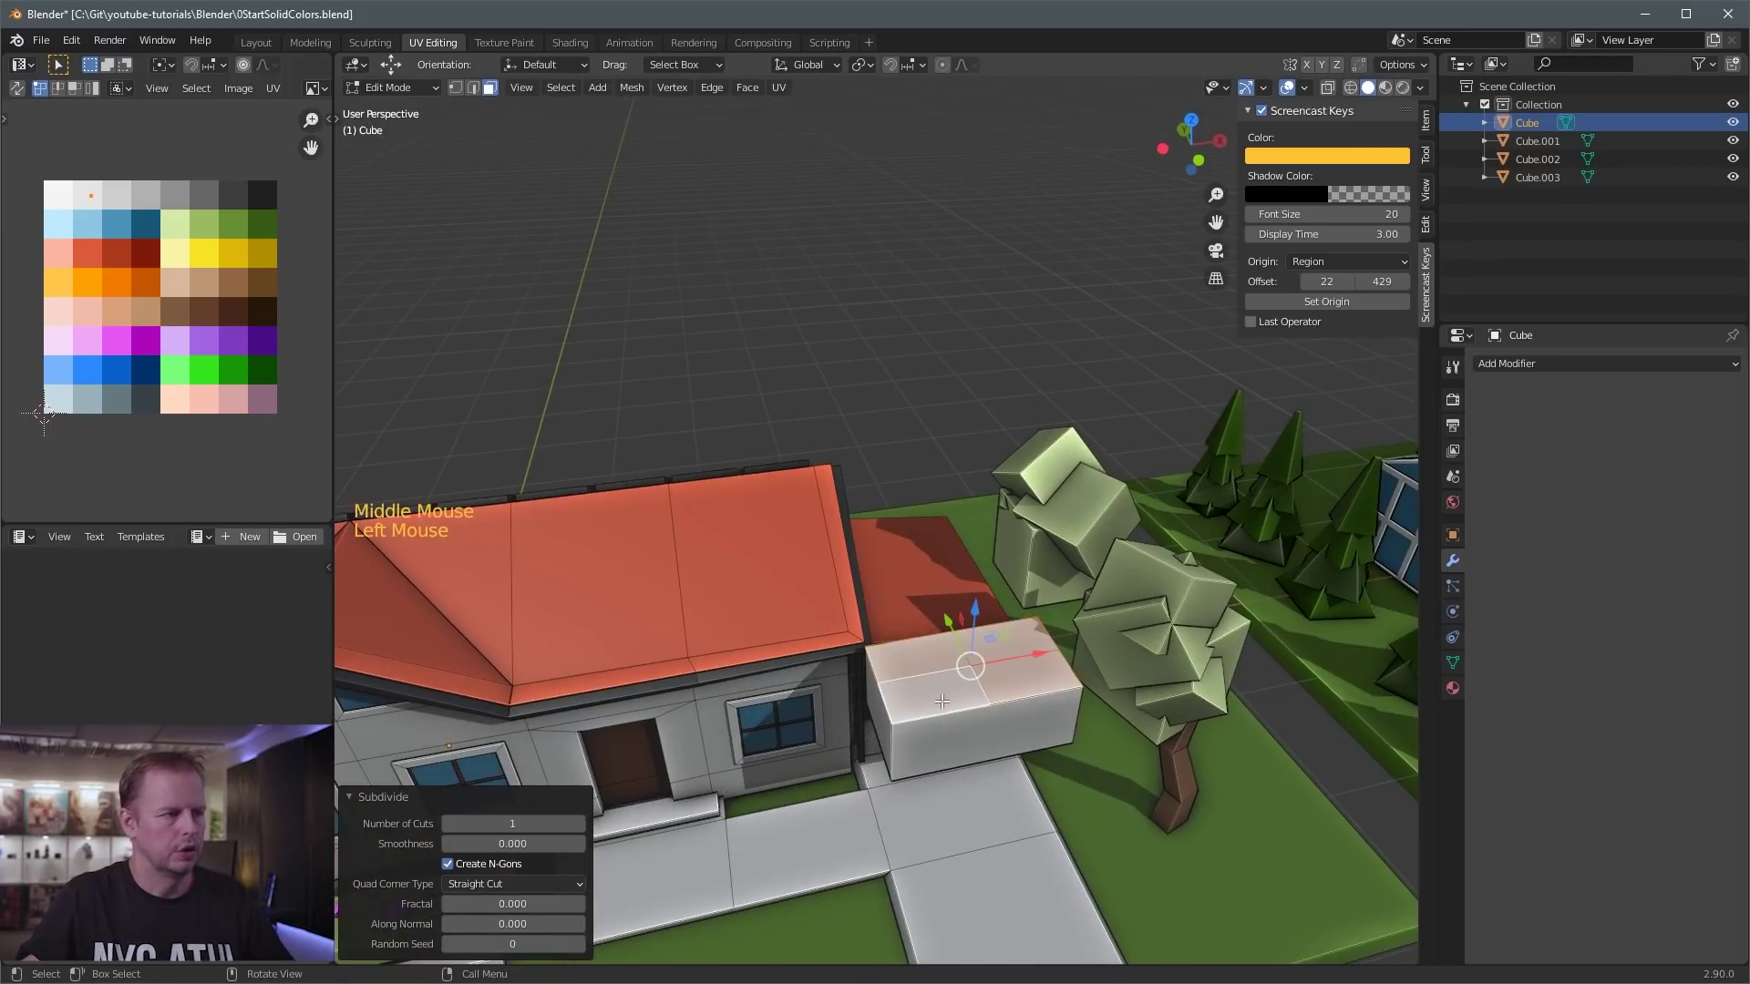
left_click(948, 697, "shift")
left_click(921, 658, "shift")
left_click(1016, 638, "shift")
key("i")
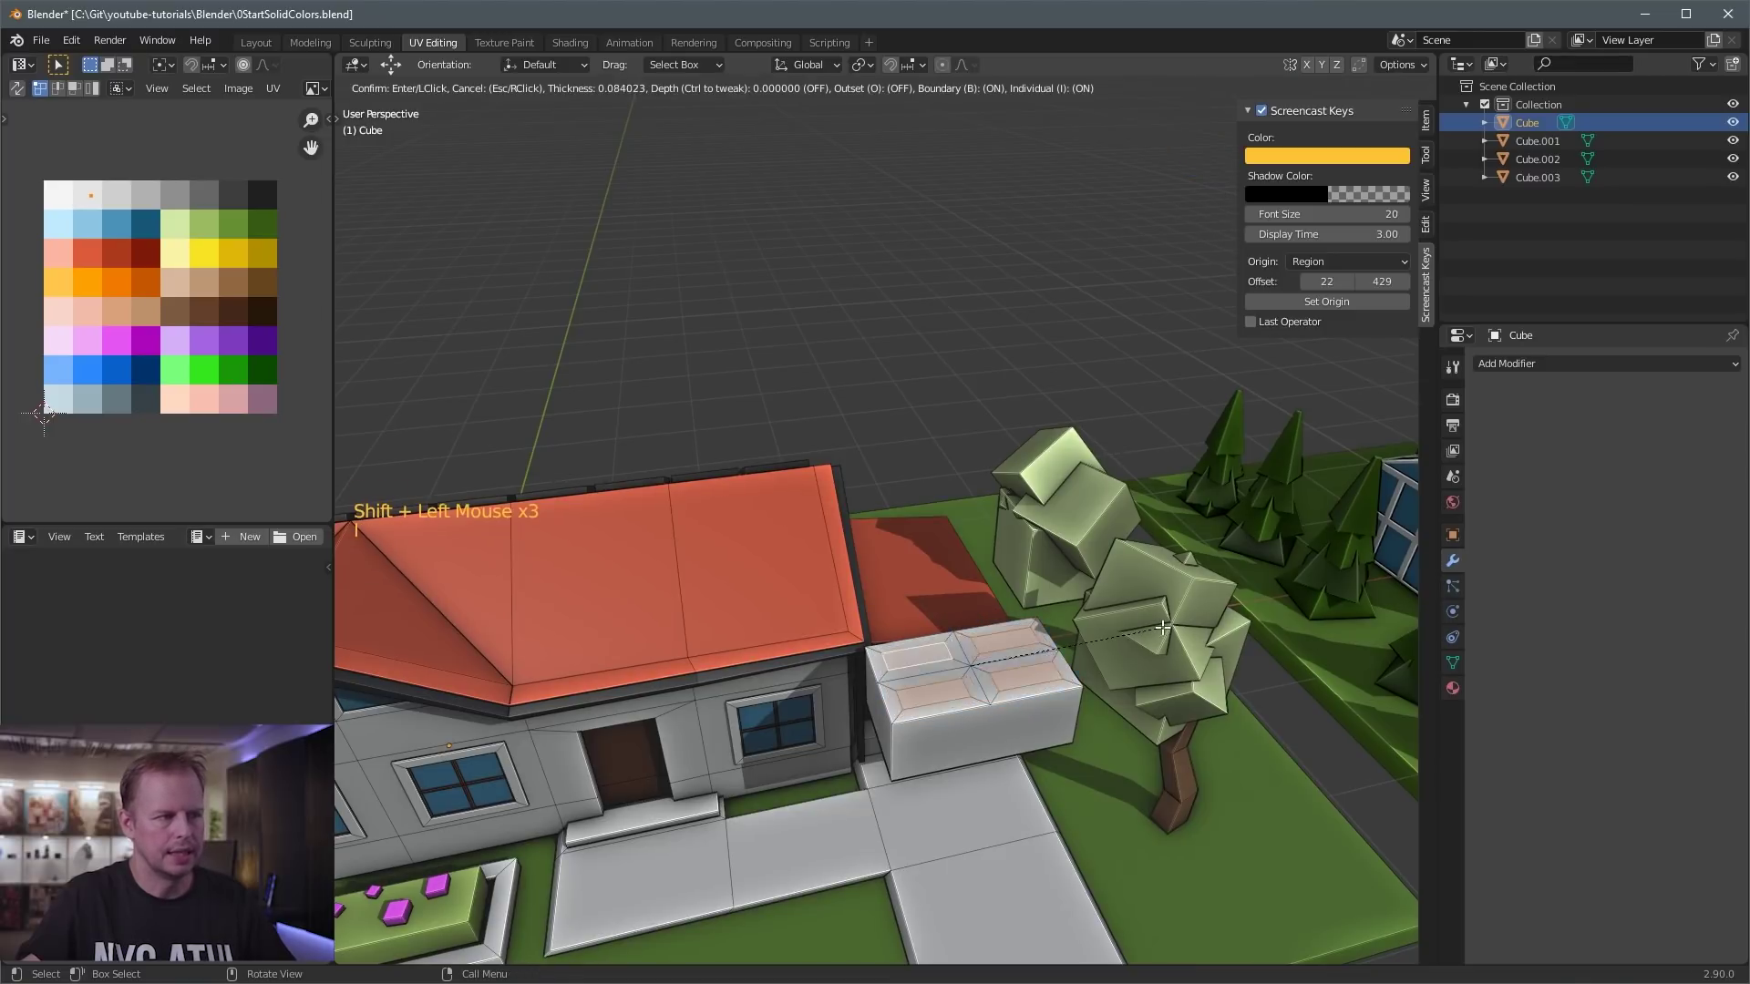
key("i")
left_click(1170, 632)
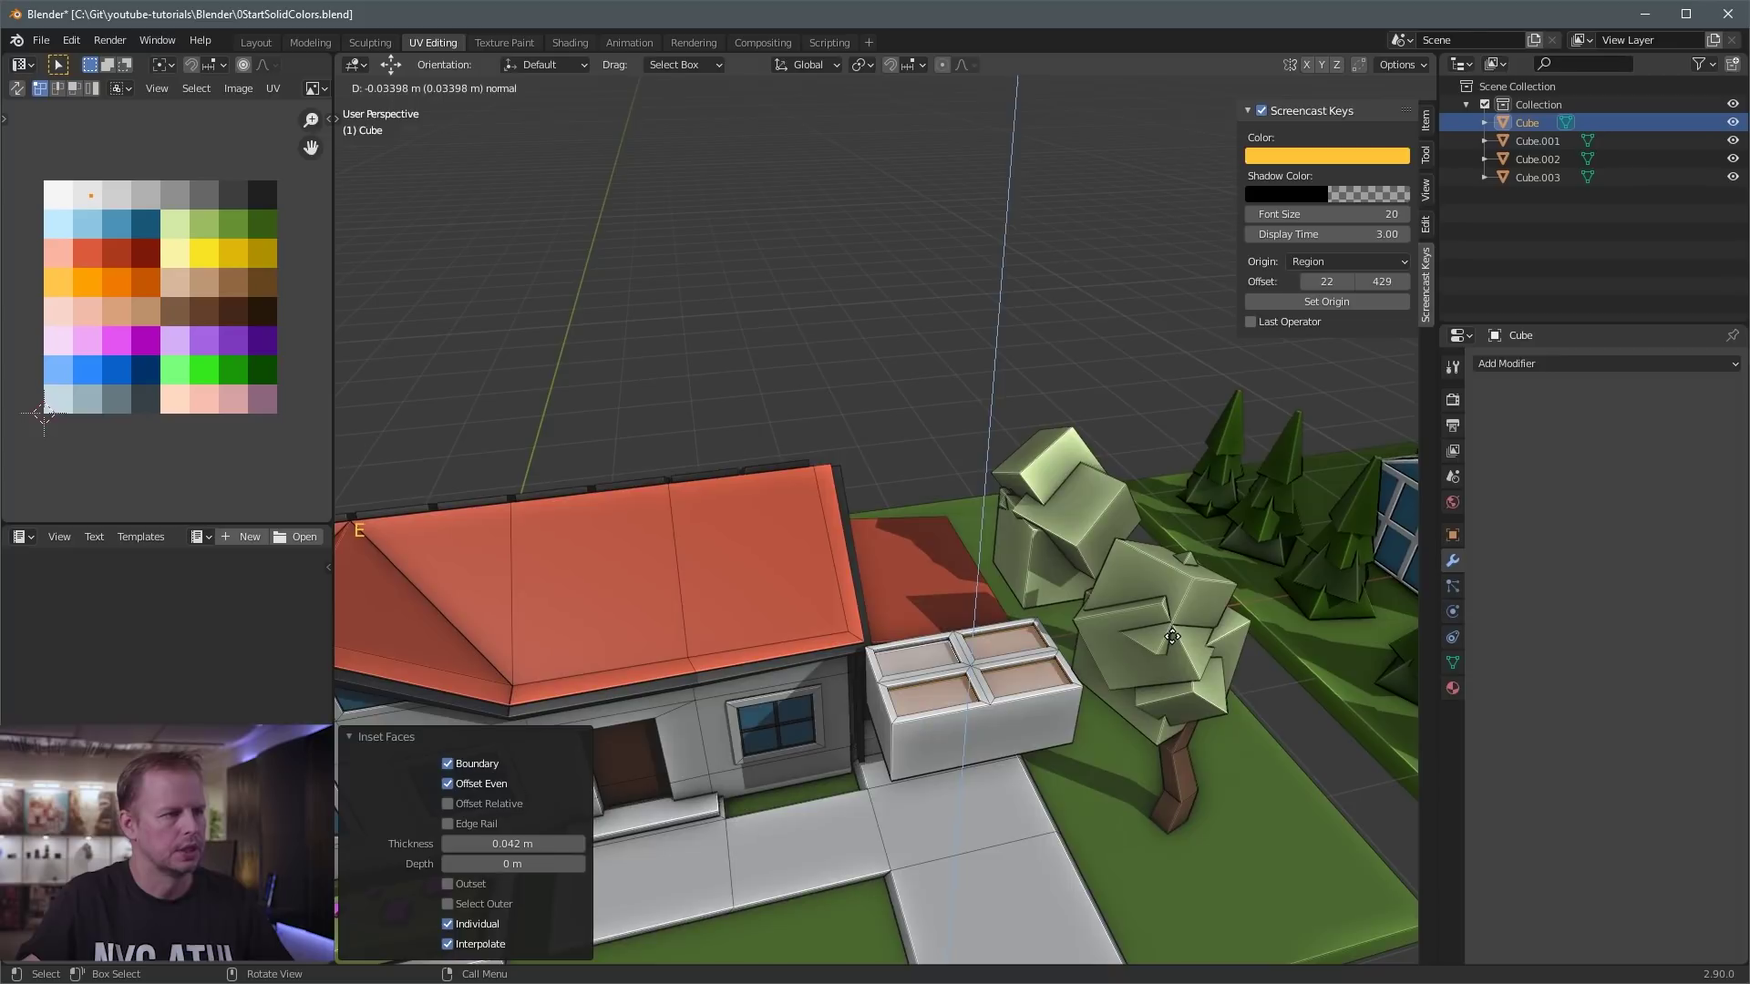
key("e")
left_click(1028, 702)
- Select the entire linked block and delete its faces
key("l")
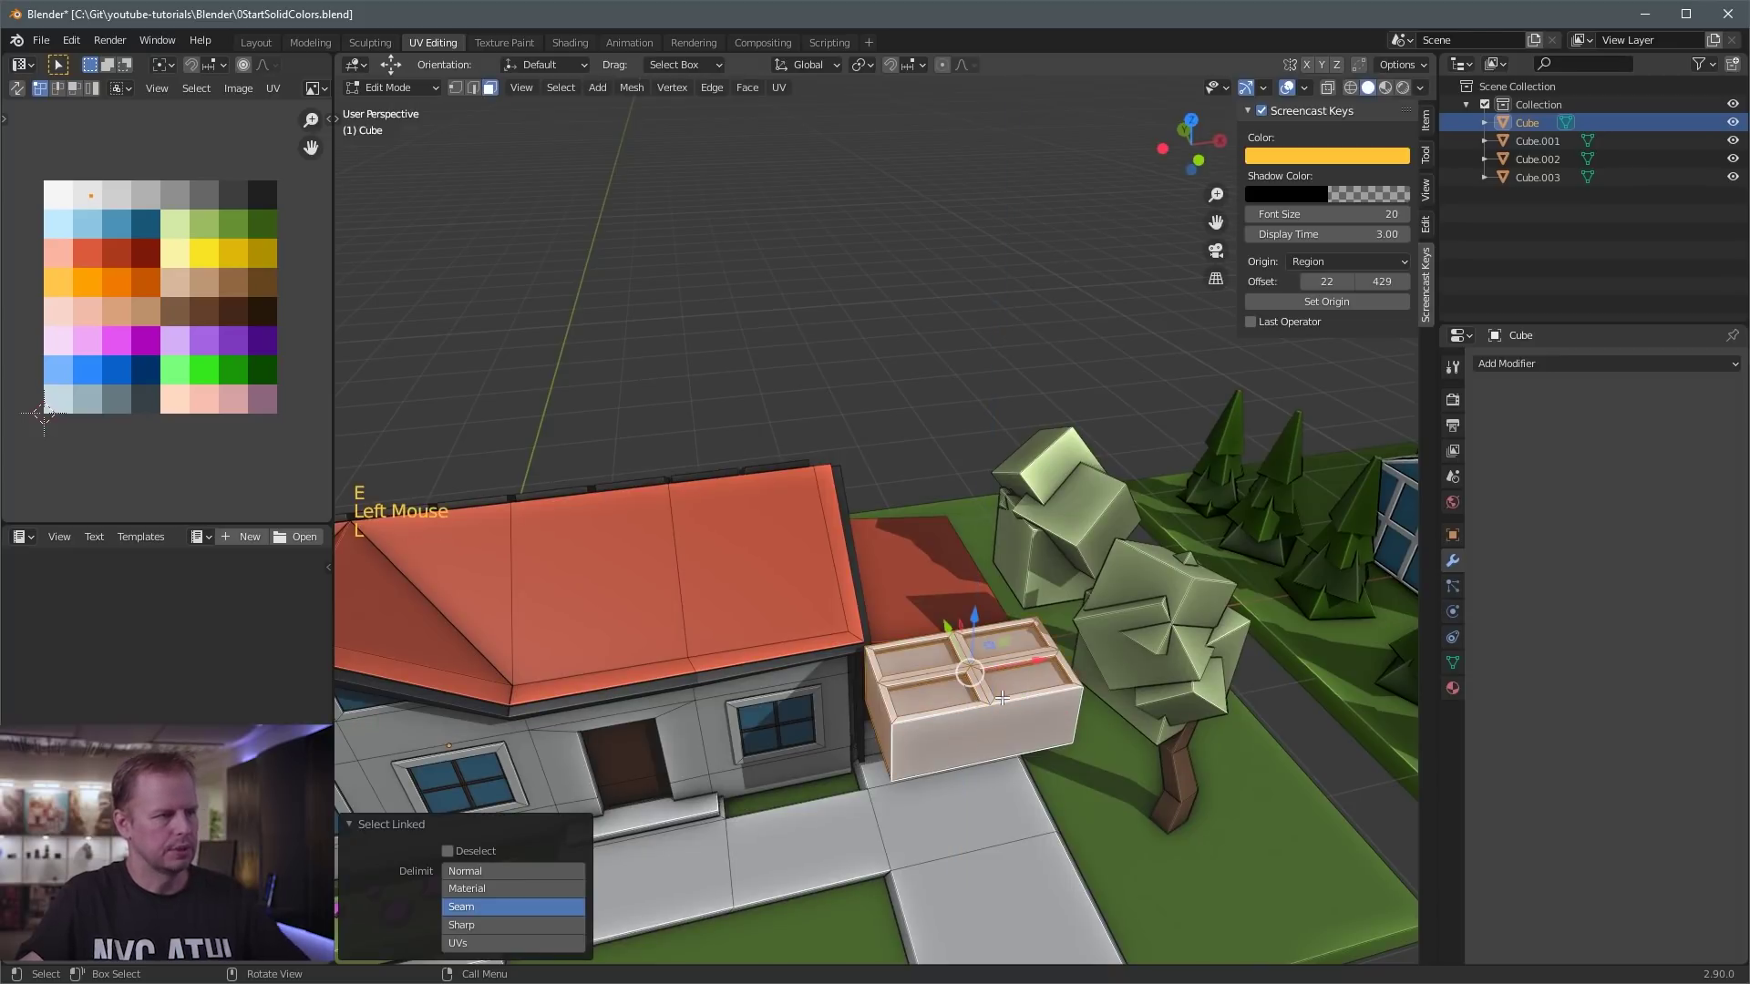
key("Delete")
left_click(1002, 698)
- Select several front roof and eave faces together with the blank wall face between the front windows
middle_click_drag(1002, 698, 1038, 739)
key("3")
left_click(976, 808)
middle_click_drag(976, 808, 1132, 569)
left_click(654, 510)
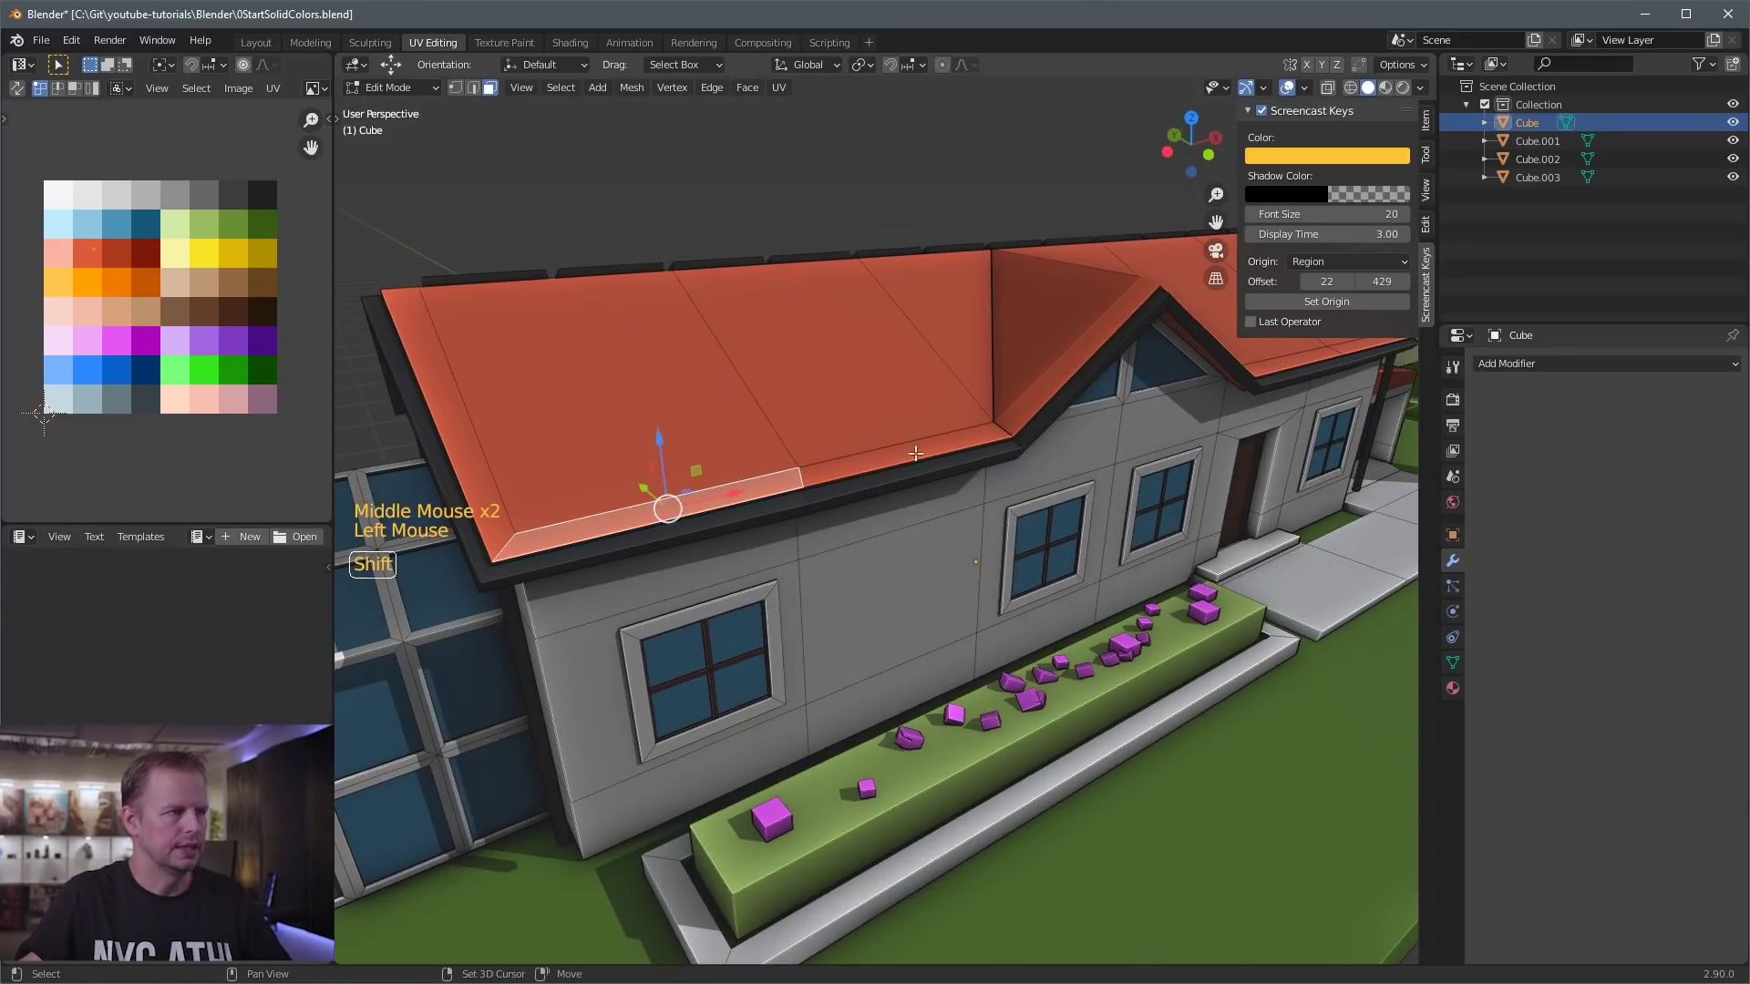
left_click(921, 453, "shift")
left_click(867, 415, "shift")
left_click(883, 460, "shift")
left_click(900, 599, "shift")
middle_click_drag(900, 600, 827, 630)
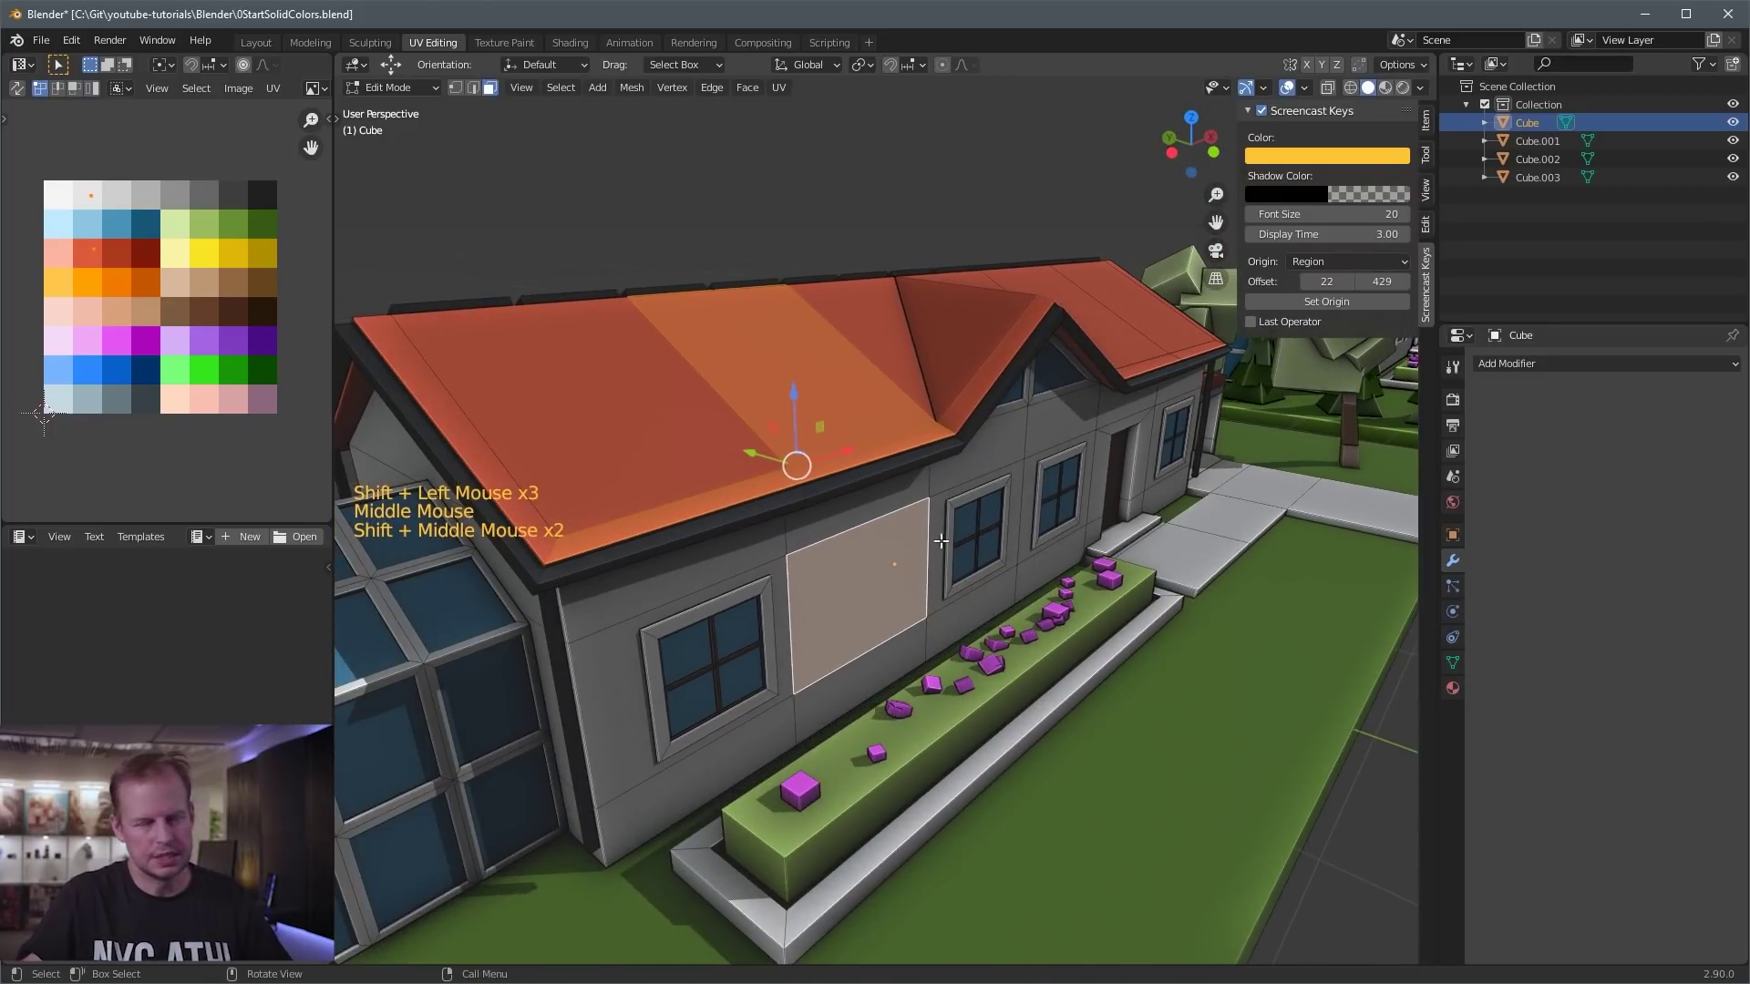
- Try extruding the selected roof, eave and wall faces as one region by about 0.31 m, and undo the extrusion
key("alt+e")
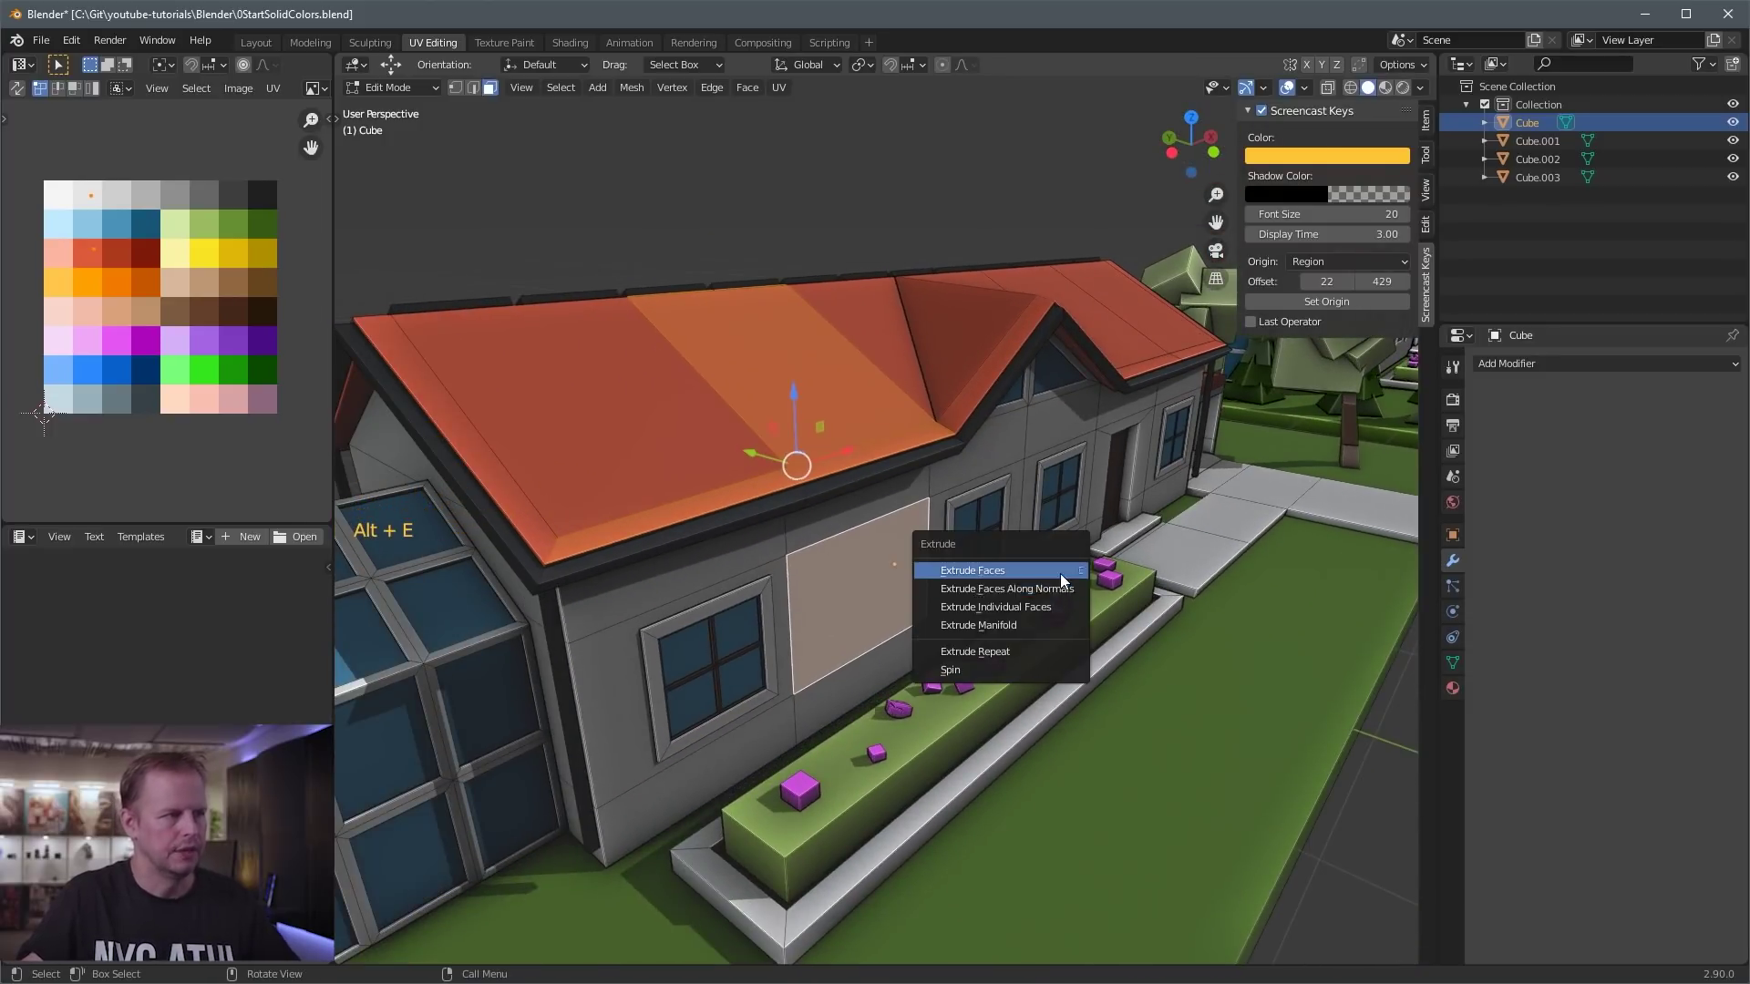
key("e")
left_click(1055, 548)
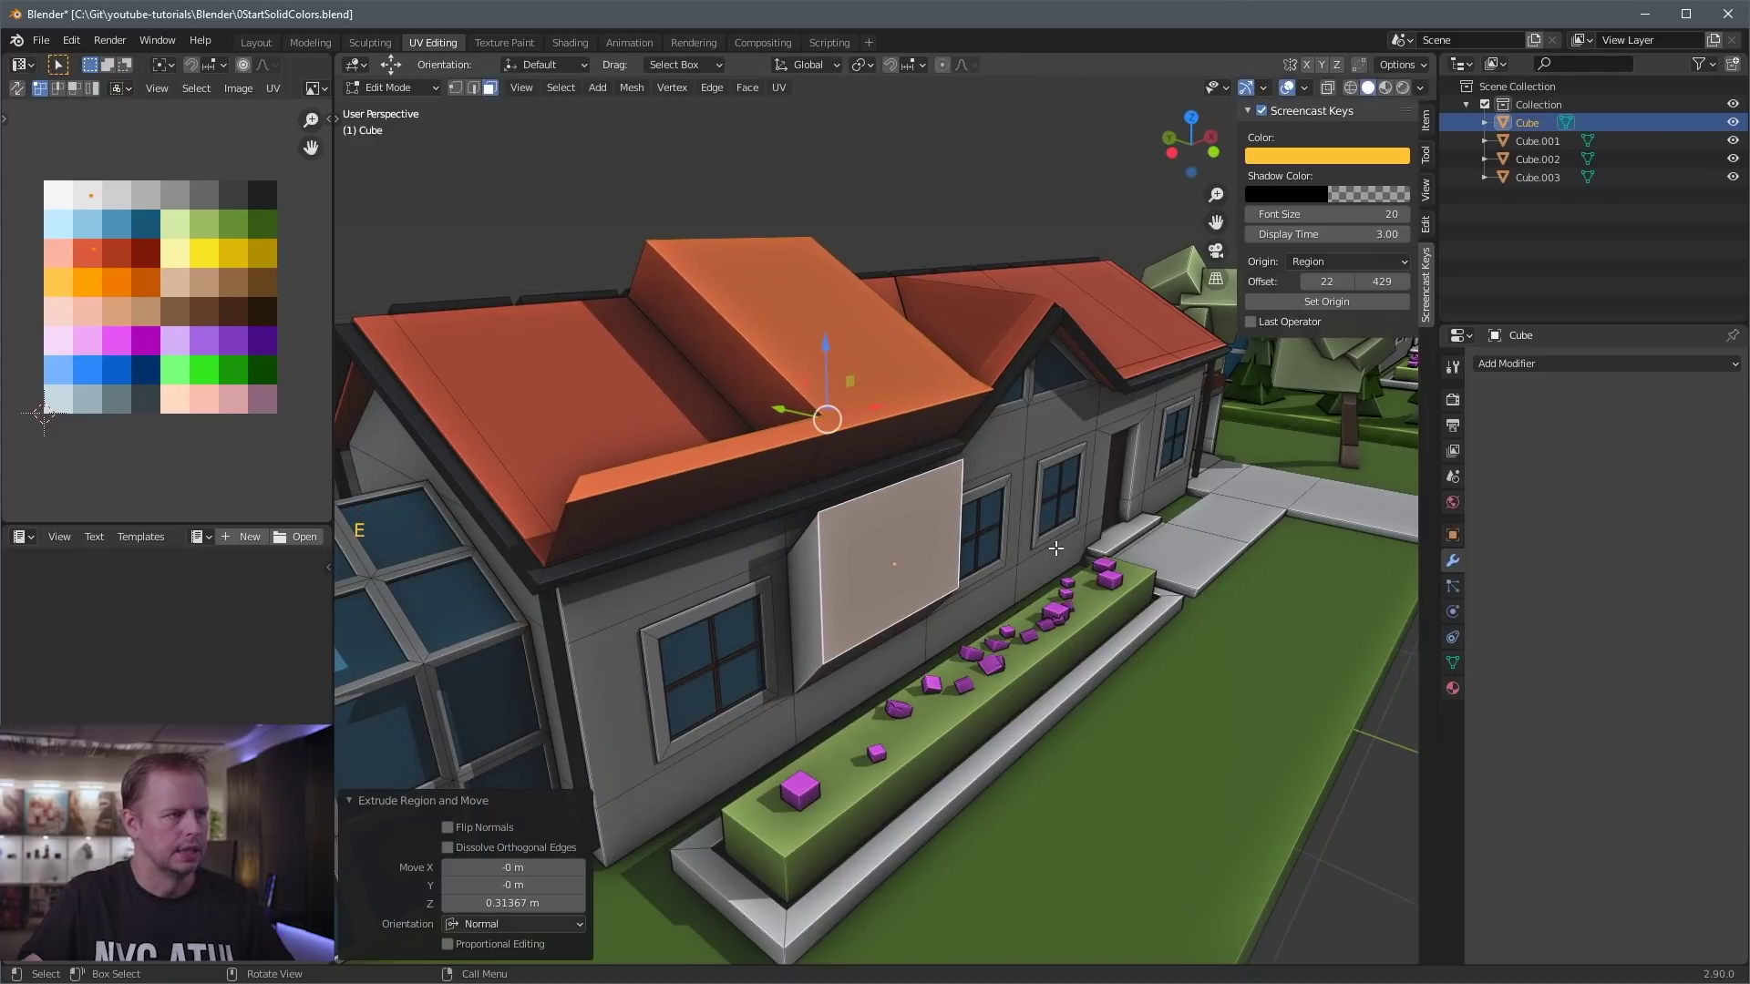
middle_click_drag(1055, 548, 1102, 510)
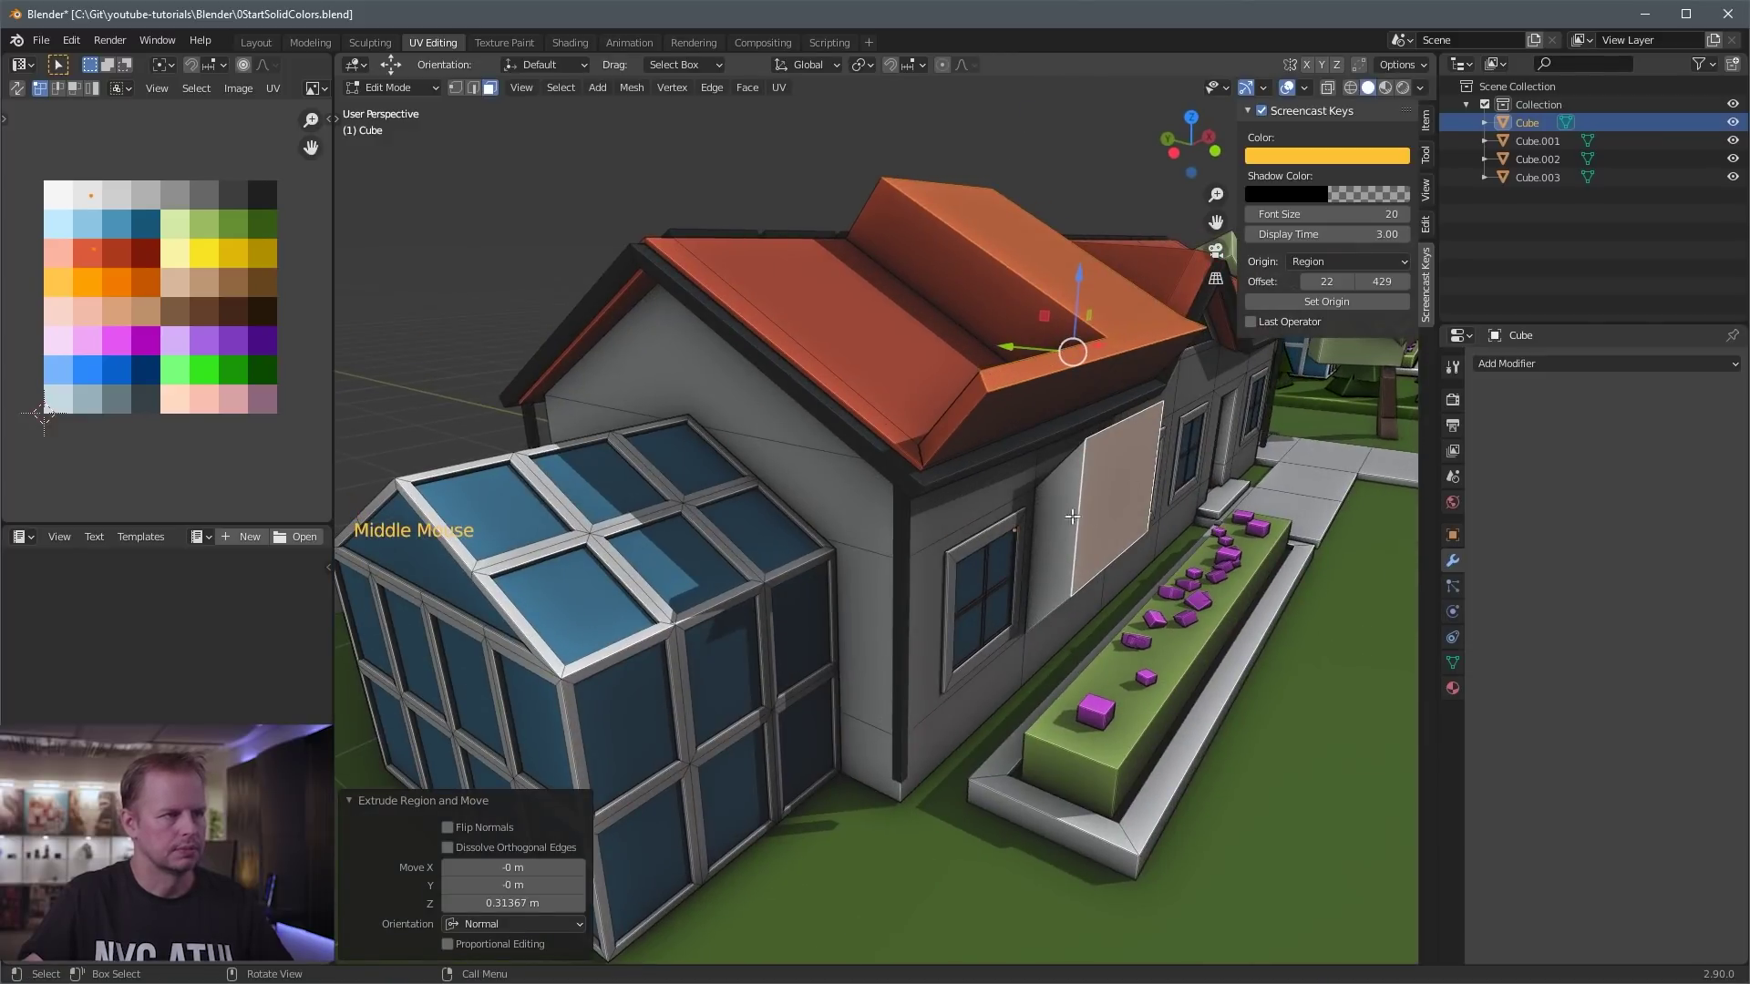
key("ctrl+z")
- Try extruding the same roof, eave and wall faces along their normals by about 0.113 m, and undo the extrusion and last selections
key("alt+e")
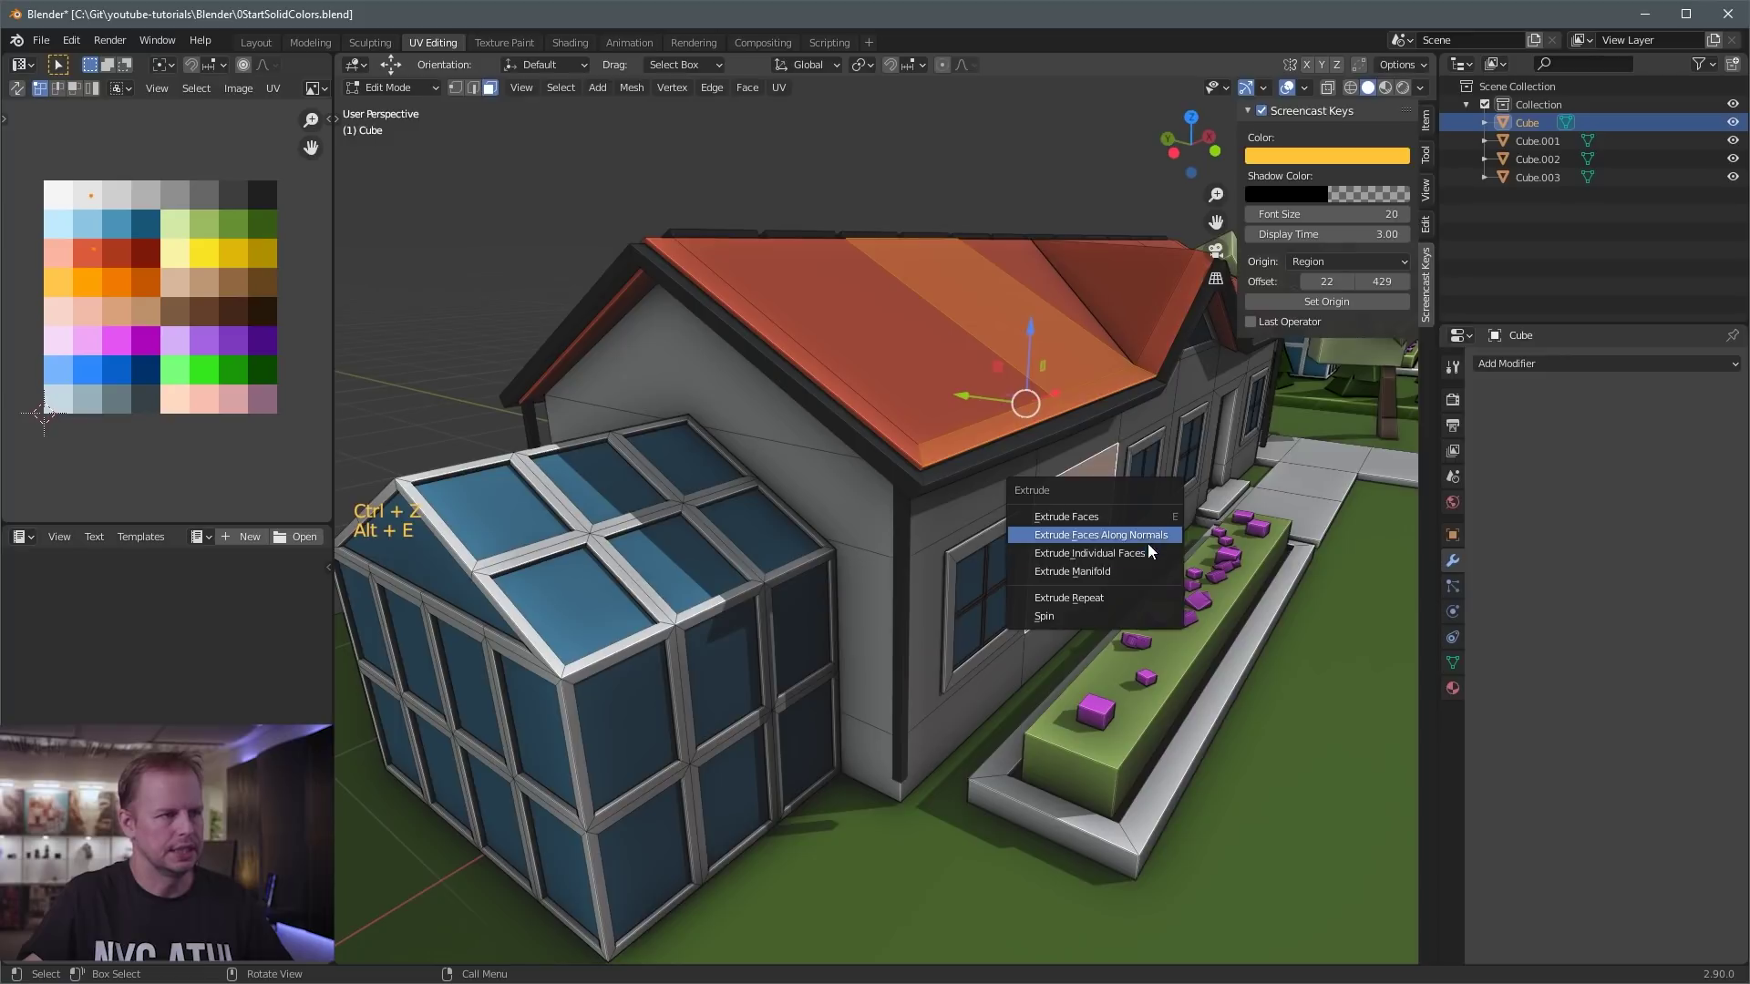
left_click(1150, 535)
left_click(1198, 521)
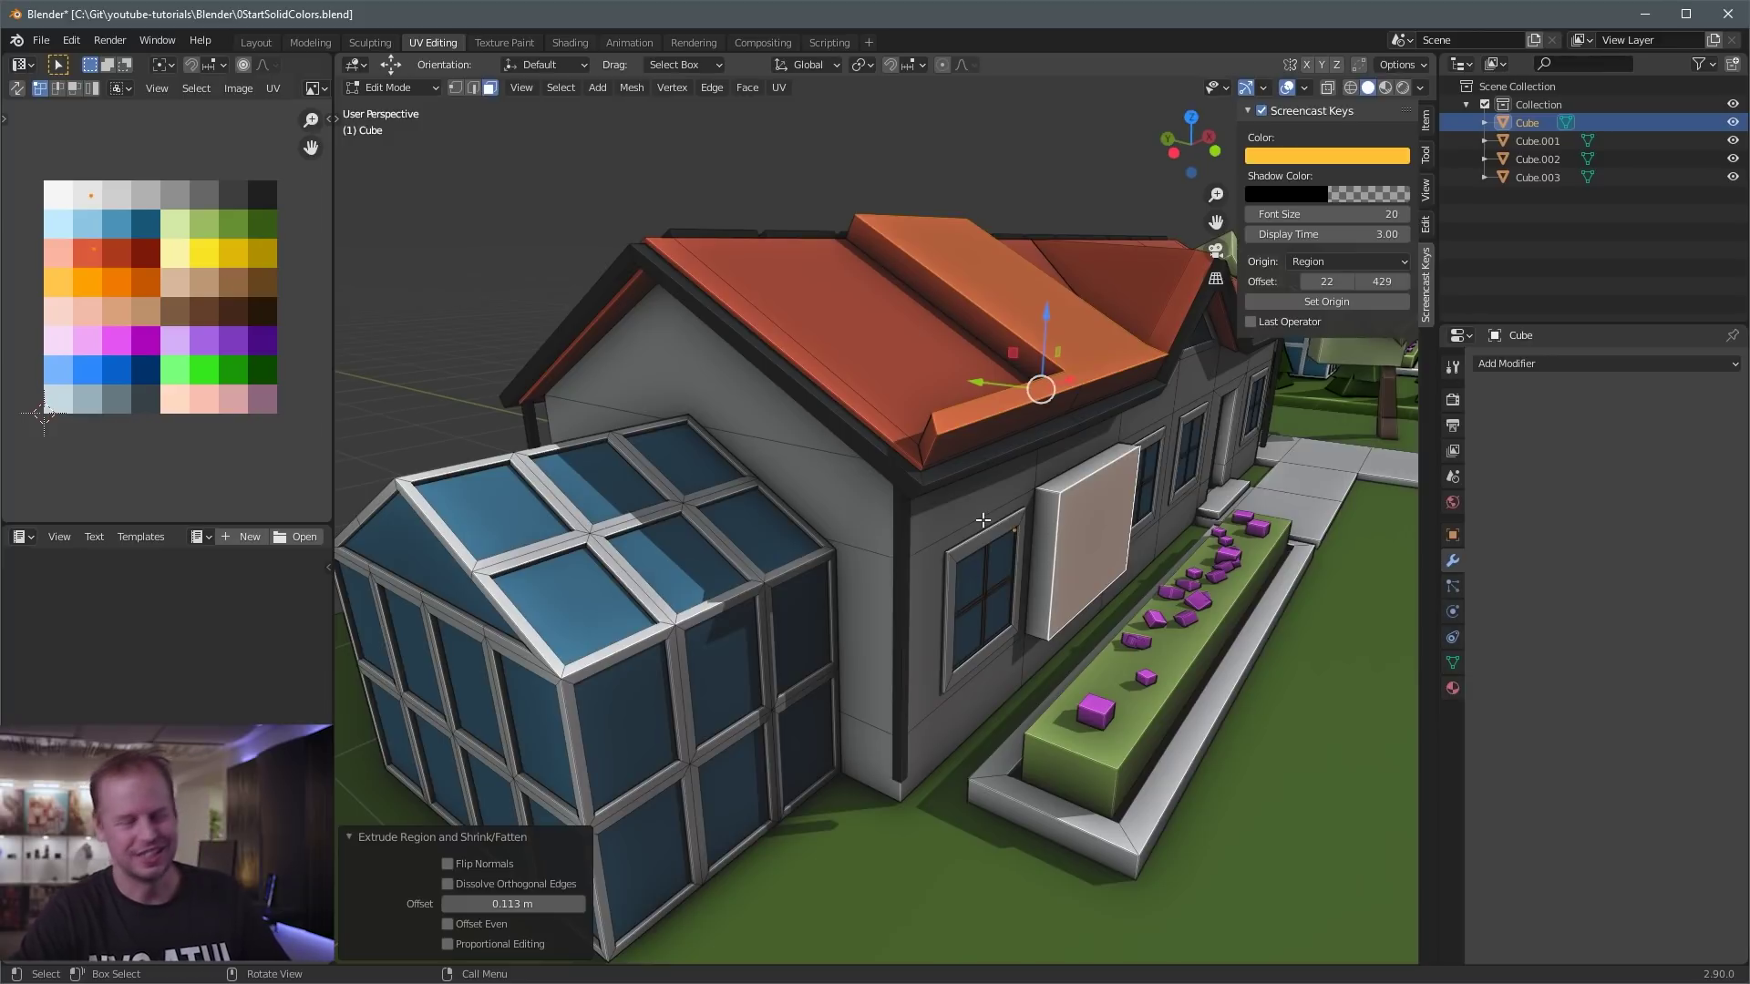
key("ctrl+z")
key("ctrl+z")
key("ctrl+z")
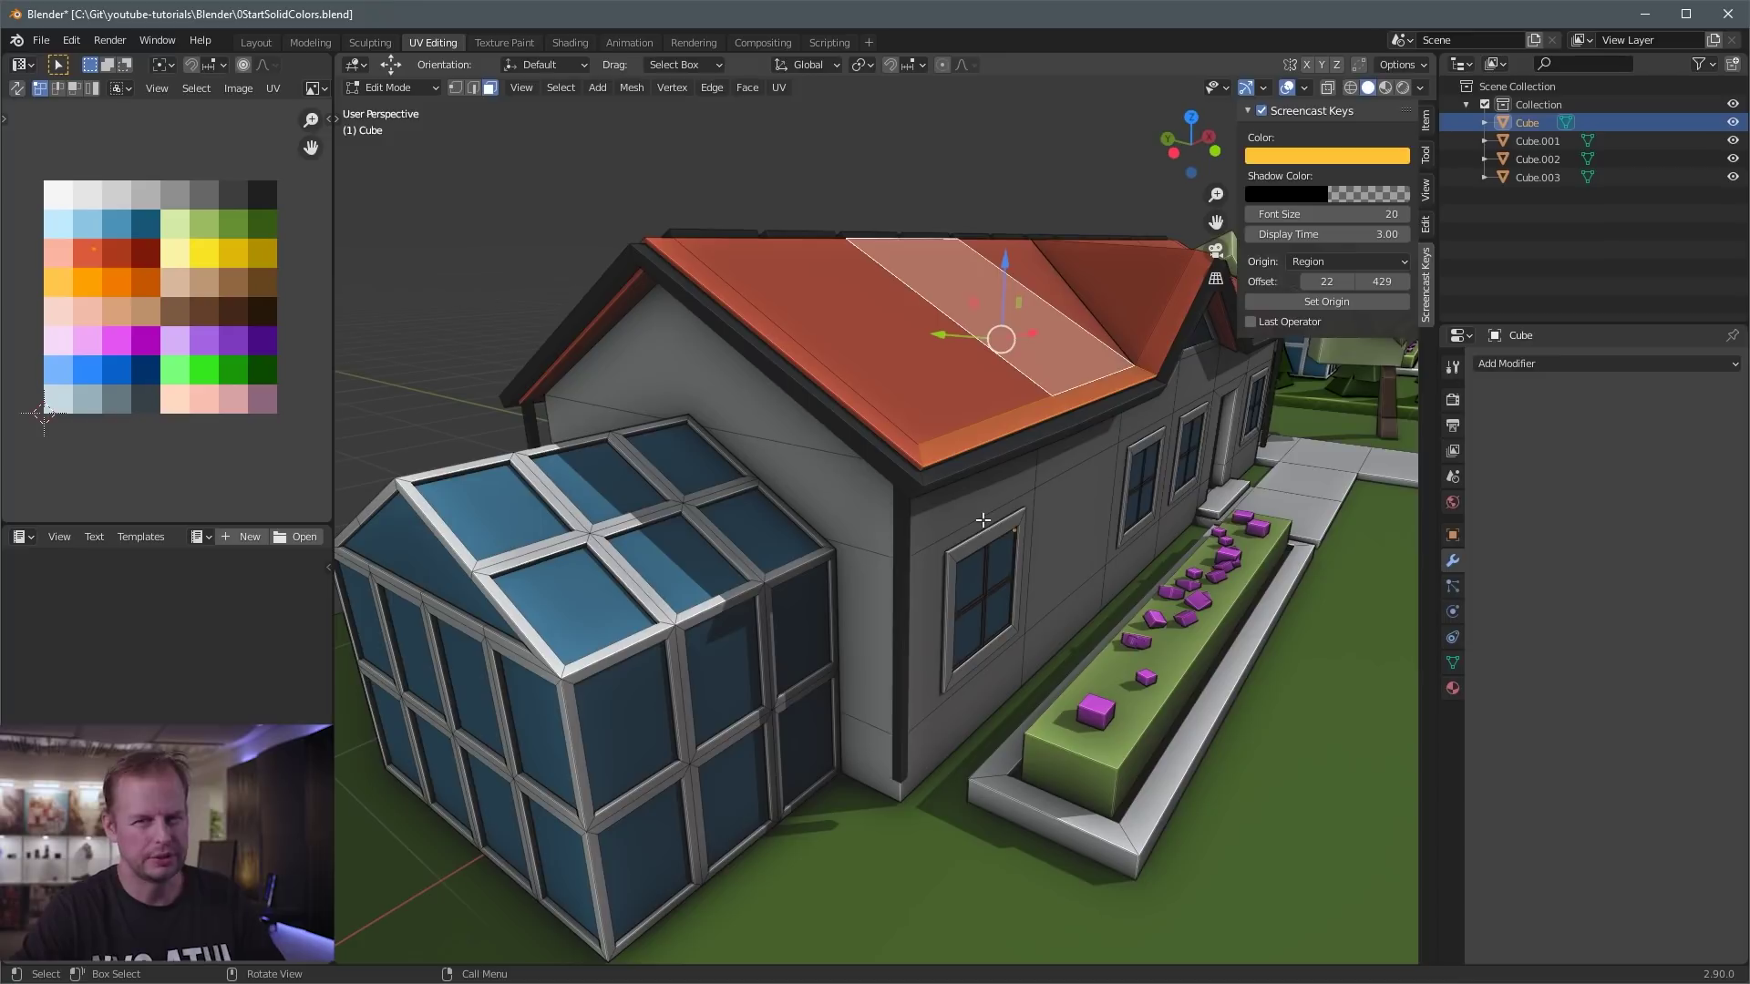
- Return to Object Mode, deselect the house and examine the whole row of houses from several angles
key("Tab")
scroll(984, 492, "down", 4)
middle_click_drag(997, 399, 965, 450)
scroll(867, 363, "down", 3)
scroll(911, 497, "up", 2)
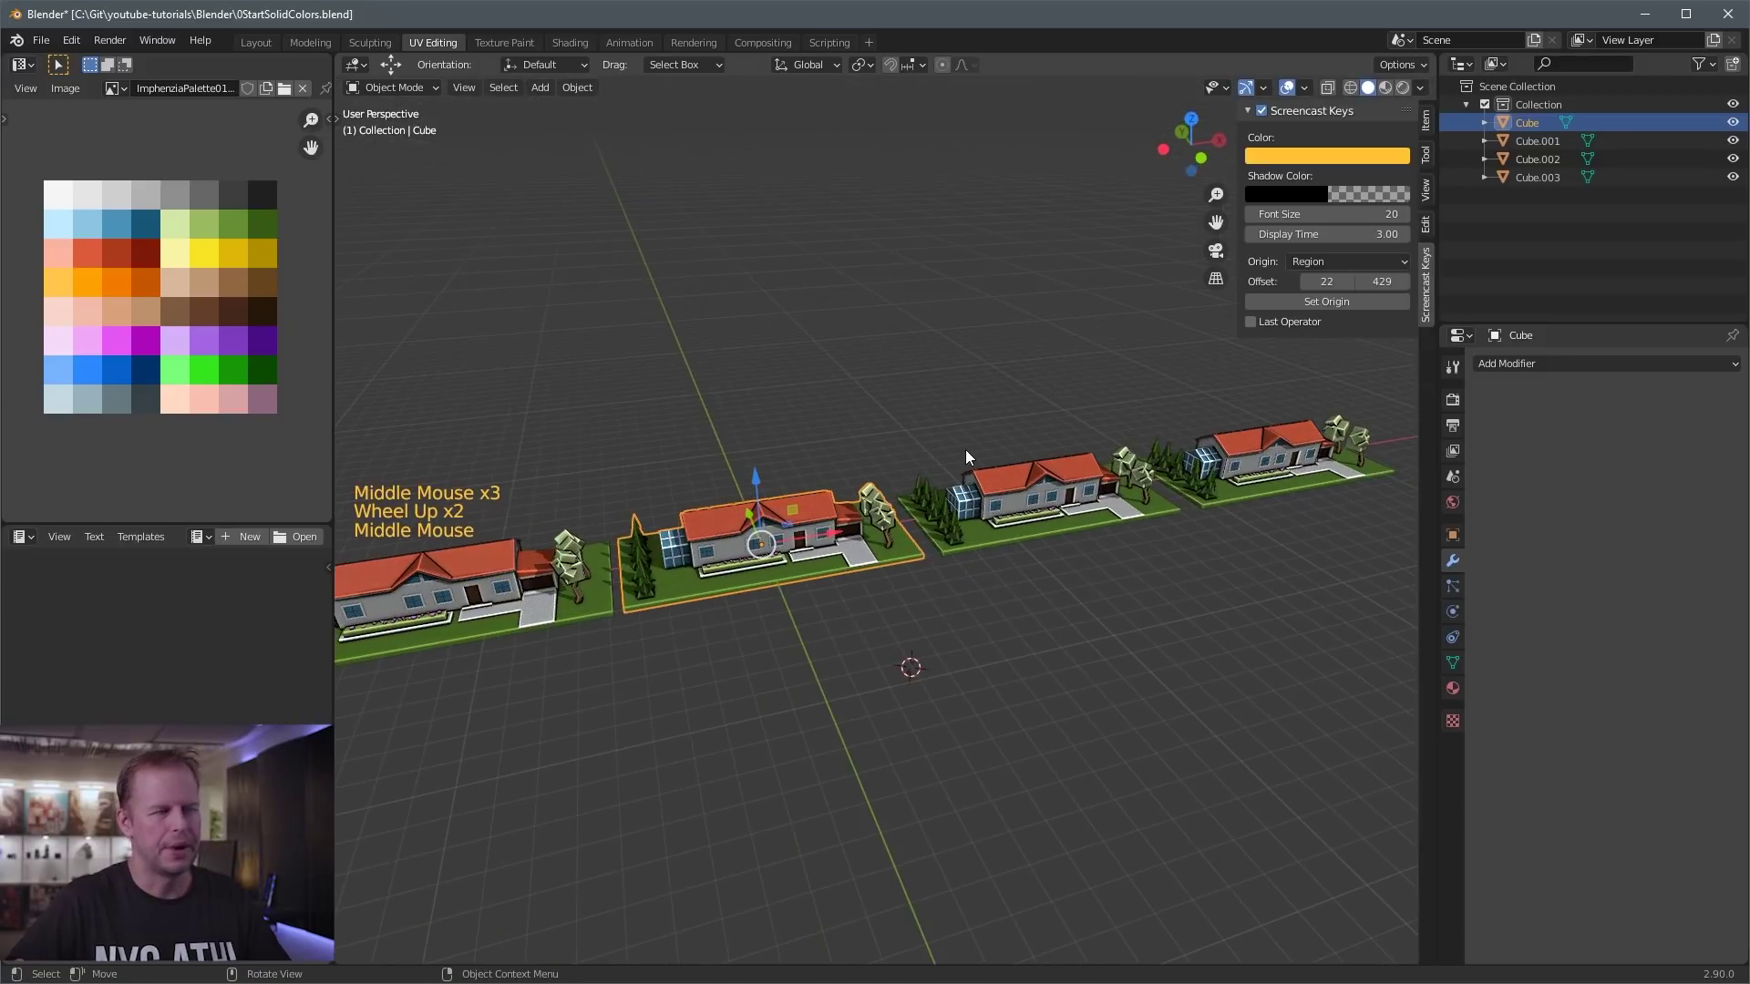
scroll(984, 465, "up", 1)
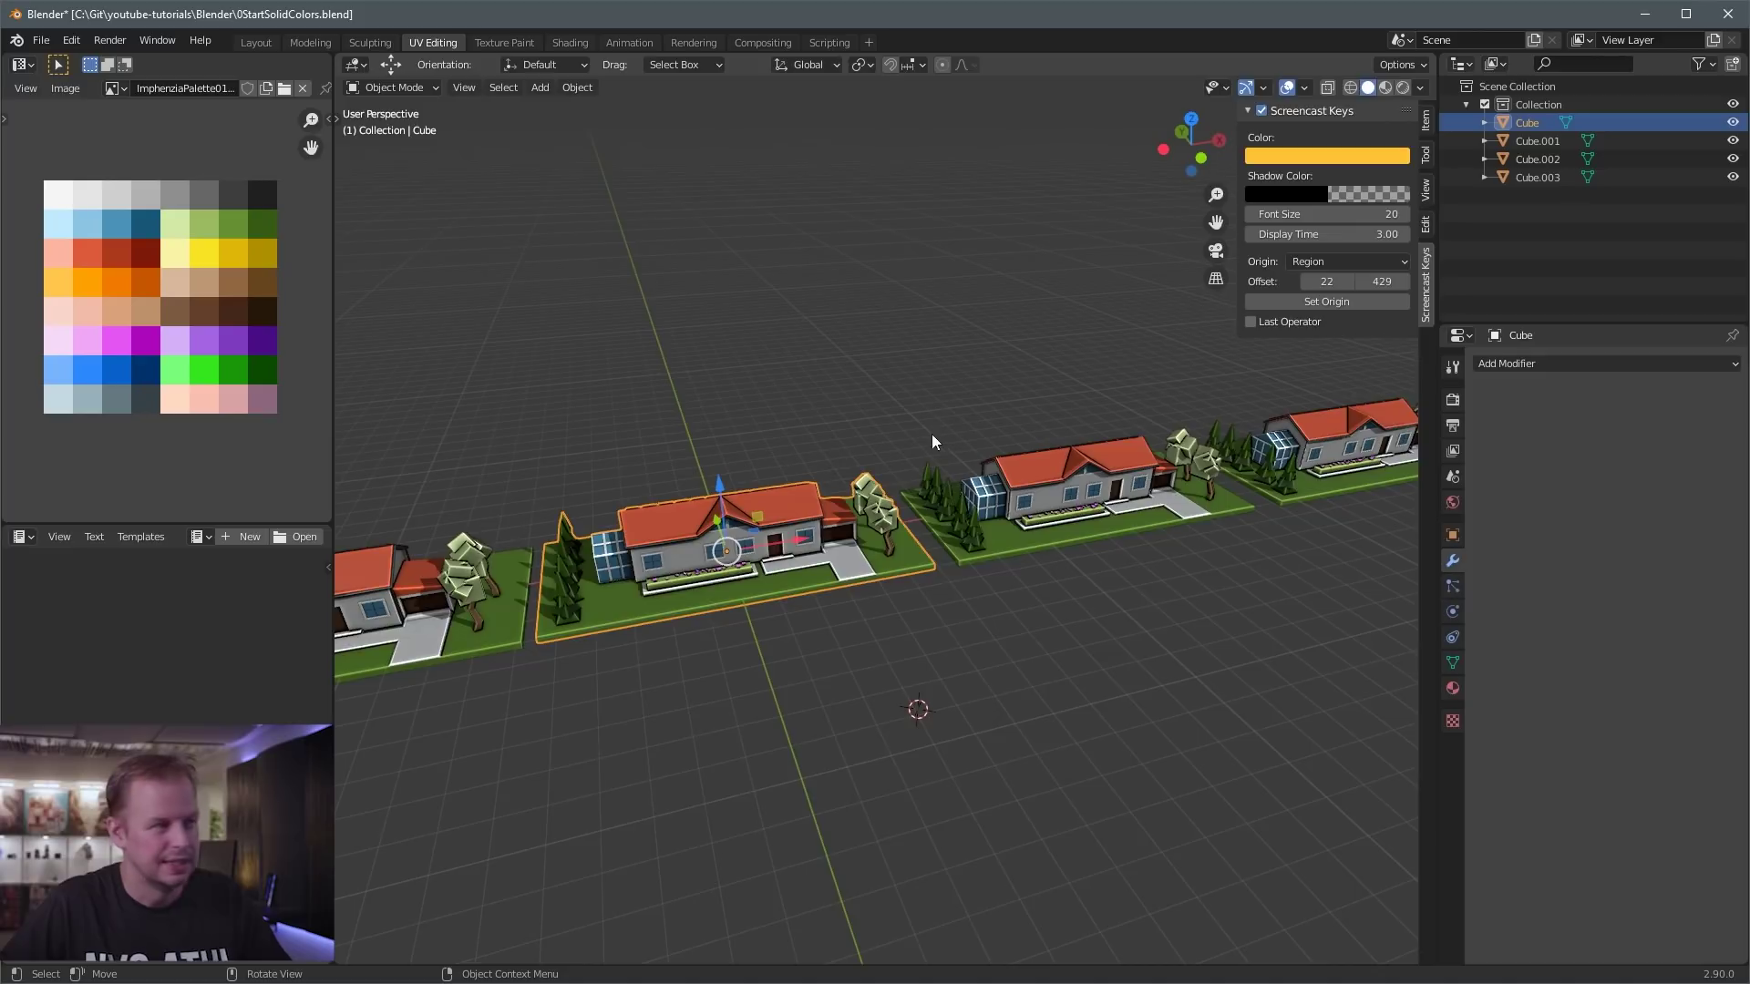
middle_click_drag(932, 434, 1043, 345)
left_click(1182, 613)
middle_click_drag(1182, 612, 1057, 505)
scroll(1150, 510, "down", 3)
scroll(1030, 536, "up", 2)
scroll(1003, 519, "up", 1)
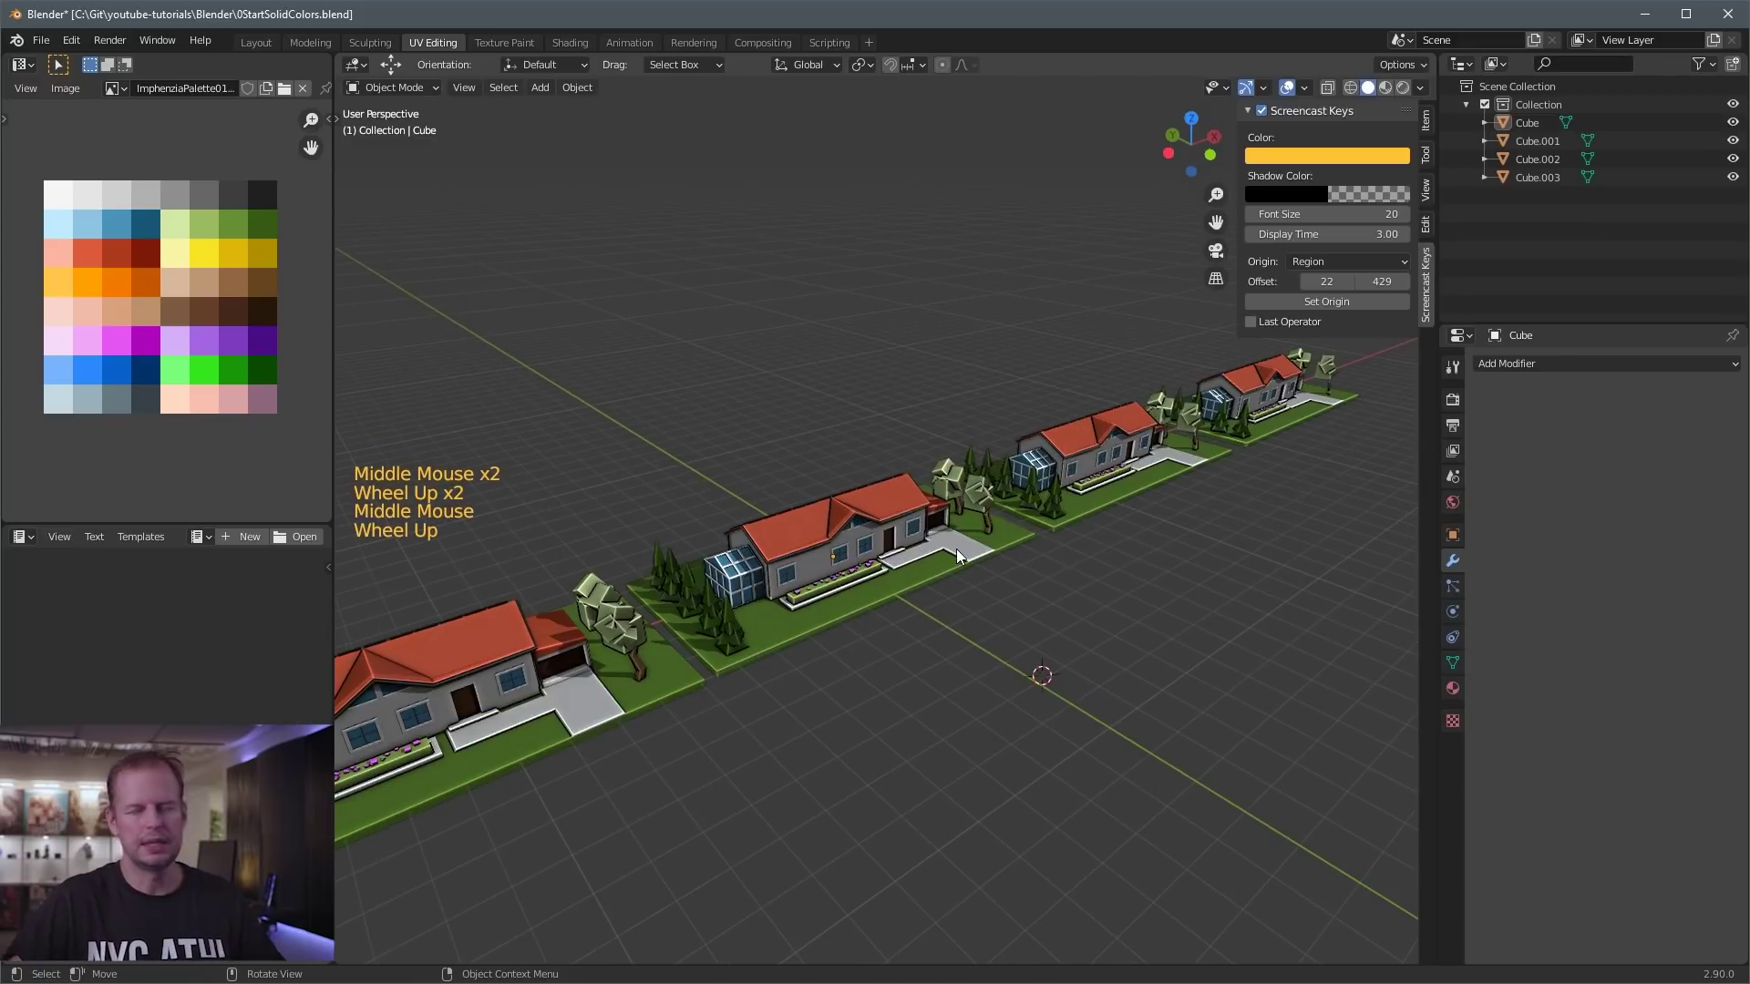